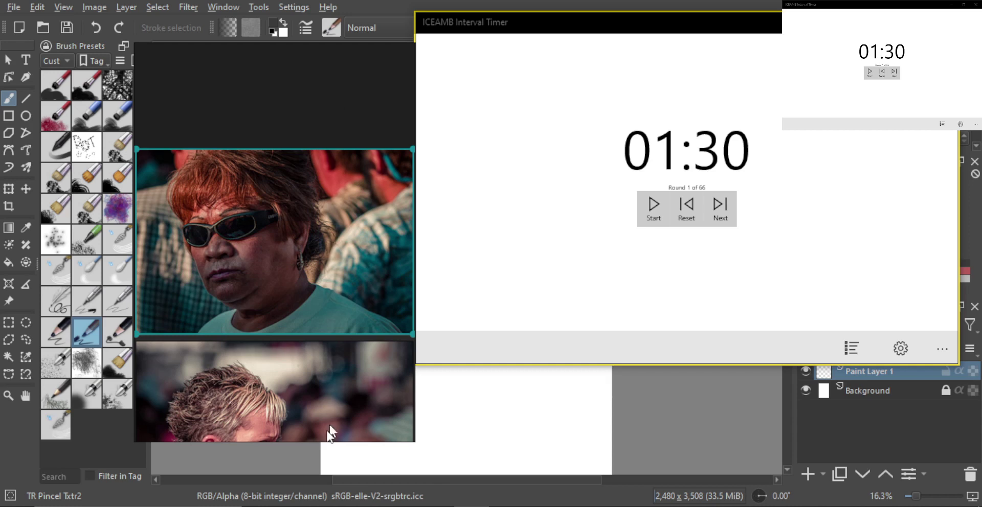
# Step: Bring the blank canvas into view beside the reference photo and start the 01:30 round in ICEAMB Interval Timer
pyautogui.click(308, 93)
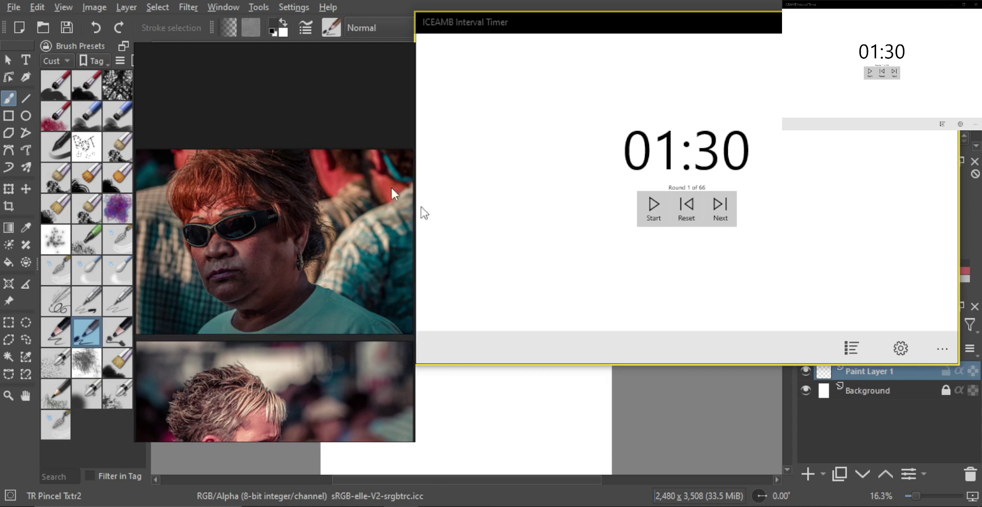
pyautogui.click(514, 419)
pyautogui.moveTo(515, 306); pyautogui.dragTo(607, 299)
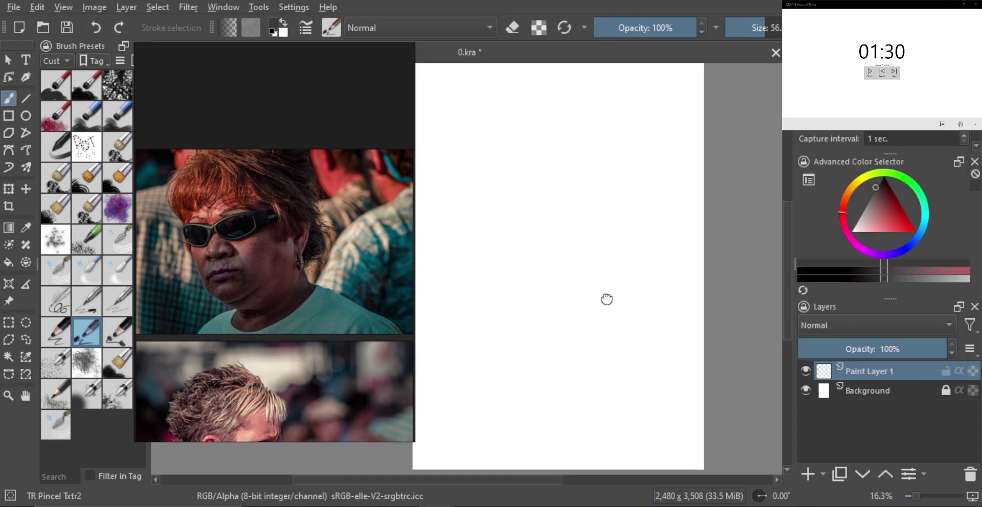
pyautogui.scroll(-2, 607, 299)
pyautogui.moveTo(561, 267); pyautogui.dragTo(554, 265)
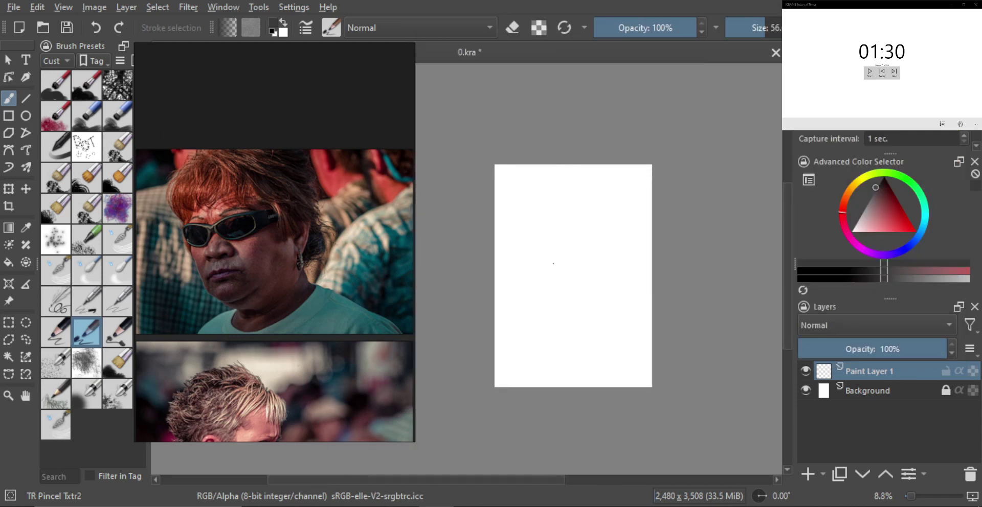
pyautogui.hotkey('alt', 'Tab')
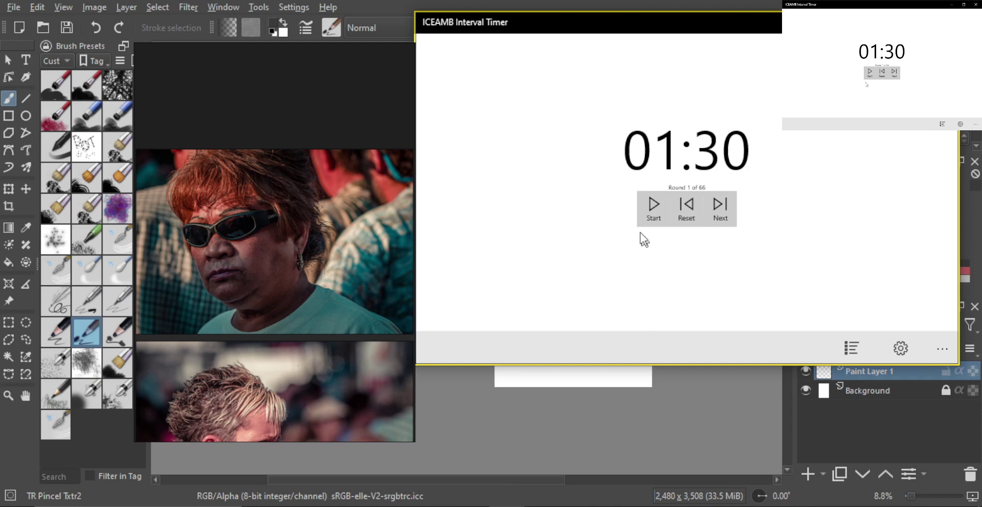
pyautogui.click(652, 212)
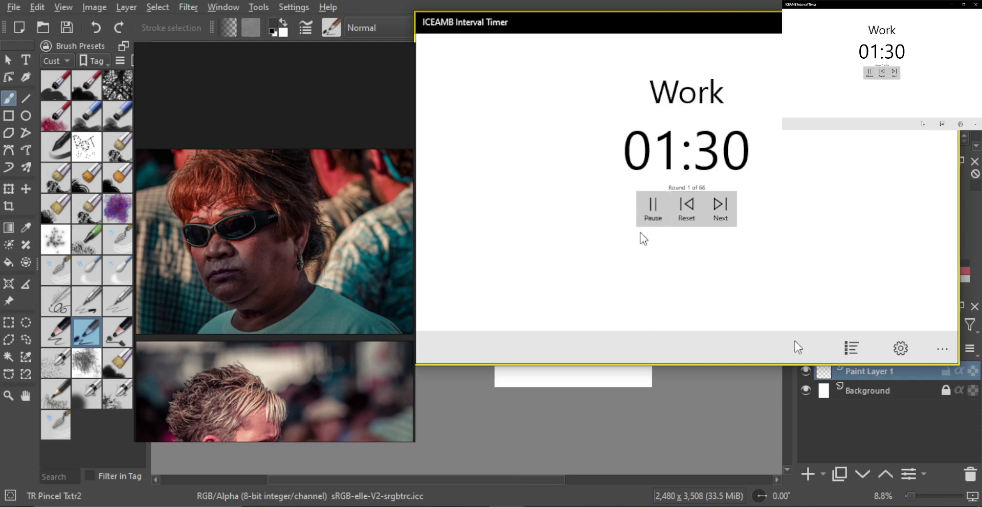
pyautogui.click(861, 426)
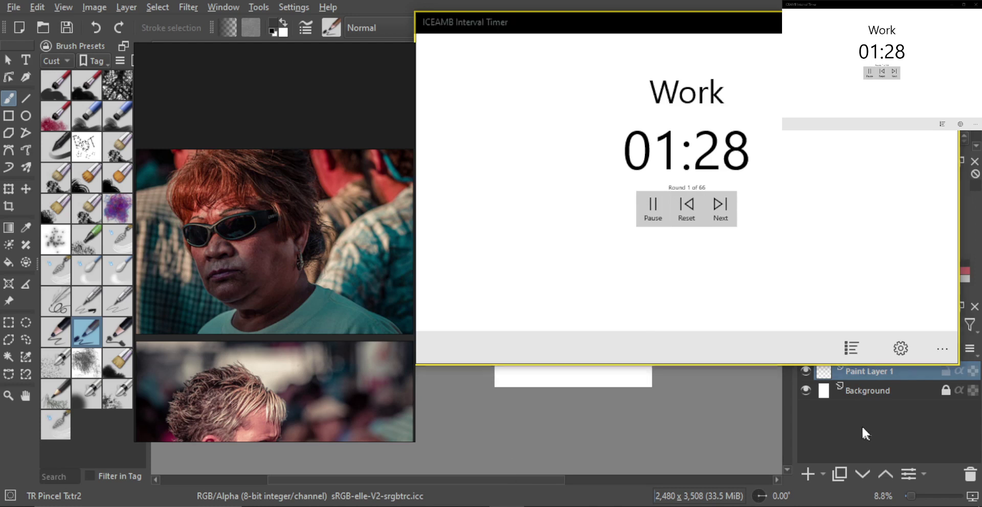
pyautogui.hotkey('ctrl', 'z')
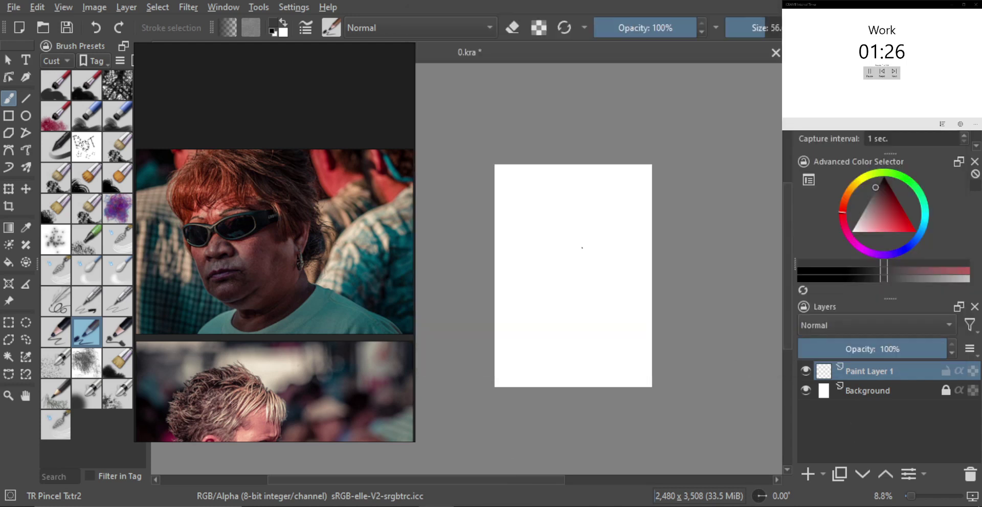
# Step: Sketch the woman's tilted head as a light construction, with a round skull, tapering jaw and ear
pyautogui.moveTo(561, 266); pyautogui.dragTo(563, 241)
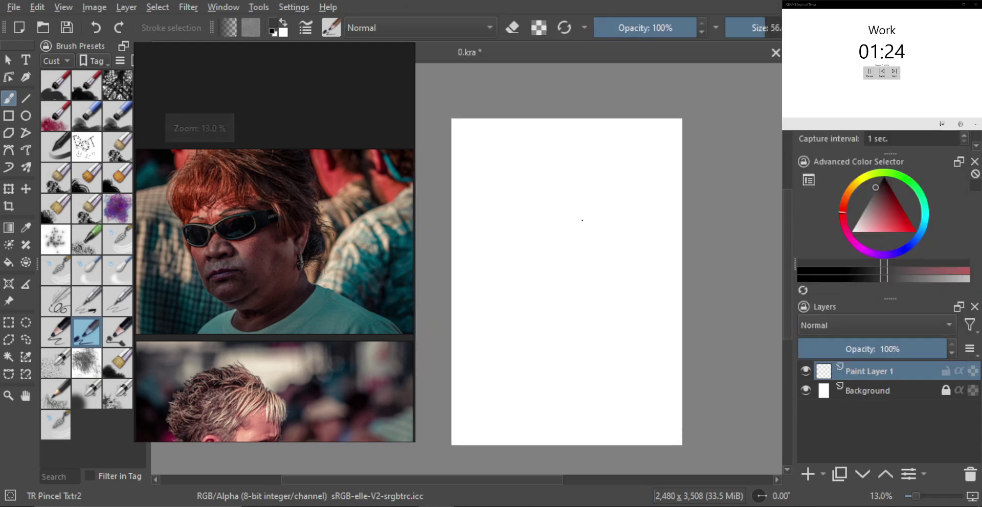
pyautogui.moveTo(567, 200)
pyautogui.mouseDown()
pyautogui.moveTo(544, 215)
pyautogui.moveTo(531, 266)
pyautogui.moveTo(550, 255)
pyautogui.moveTo(544, 314)
pyautogui.moveTo(587, 293)
pyautogui.mouseUp()
pyautogui.moveTo(564, 260); pyautogui.dragTo(593, 282)
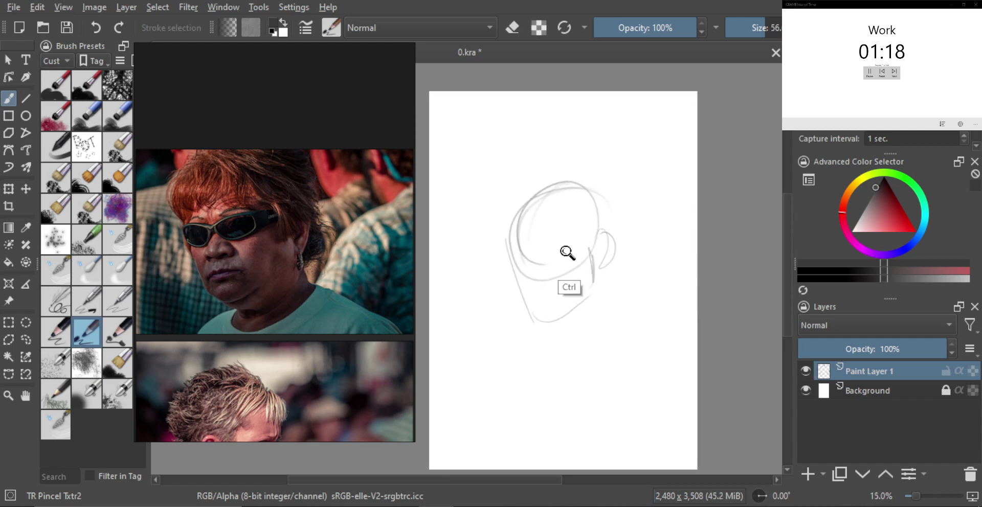
# Step: Sketch the sunglasses with their temple arm, then the nose and mouth, on the woman's face
pyautogui.moveTo(565, 252)
pyautogui.mouseDown()
pyautogui.moveTo(498, 261)
pyautogui.moveTo(555, 235)
pyautogui.moveTo(573, 243)
pyautogui.mouseUp()
pyautogui.moveTo(527, 275); pyautogui.dragTo(536, 268)
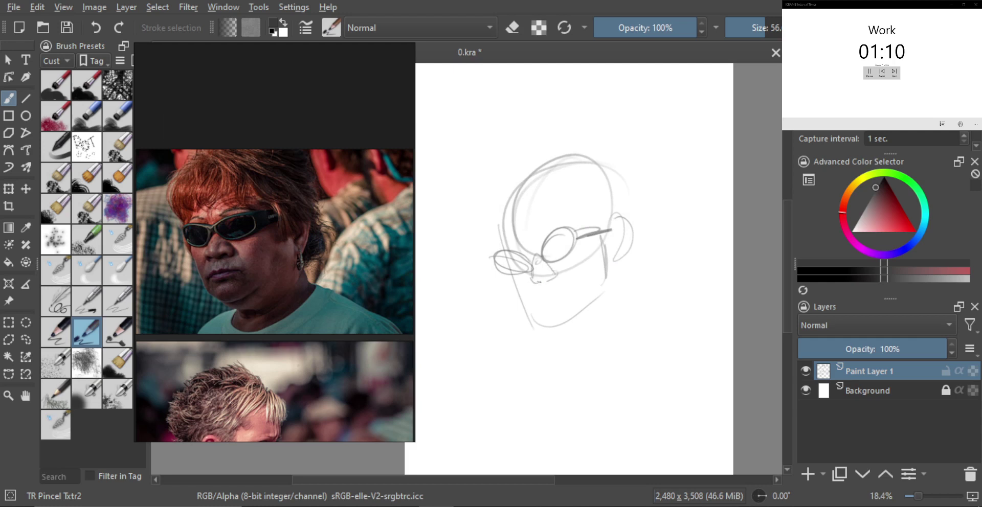
pyautogui.moveTo(543, 280)
pyautogui.mouseDown()
pyautogui.moveTo(563, 289)
pyautogui.moveTo(551, 279)
pyautogui.mouseUp()
pyautogui.keyDown('shift'); pyautogui.click(551, 298); pyautogui.keyUp('shift')
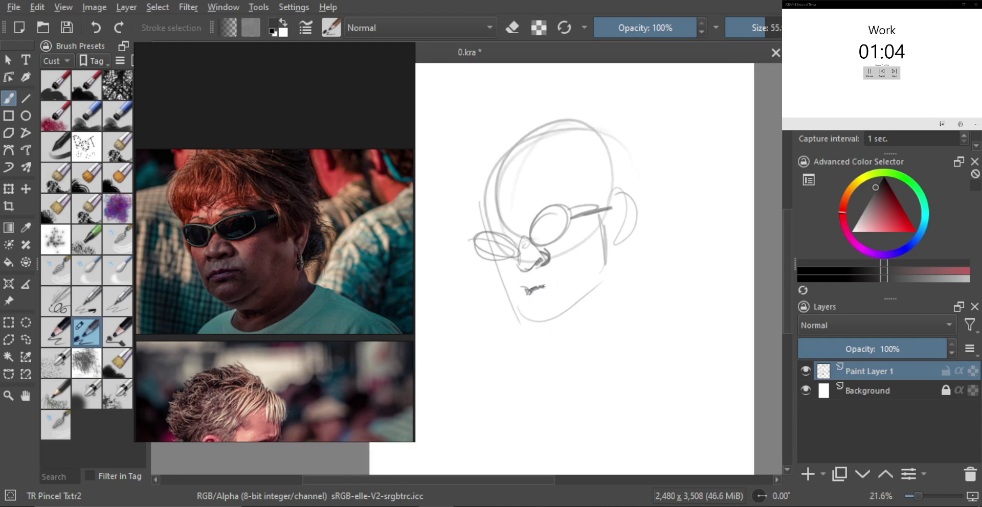
pyautogui.keyDown('shift'); pyautogui.click(555, 296); pyautogui.keyUp('shift')
pyautogui.moveTo(552, 301)
pyautogui.mouseDown()
pyautogui.moveTo(560, 335)
pyautogui.moveTo(542, 299)
pyautogui.moveTo(562, 289)
pyautogui.mouseUp()
# Step: Enlarge the brush, reinforce the woman's cheek and jaw contours, and draw her chin fold and neckline
pyautogui.press(']')
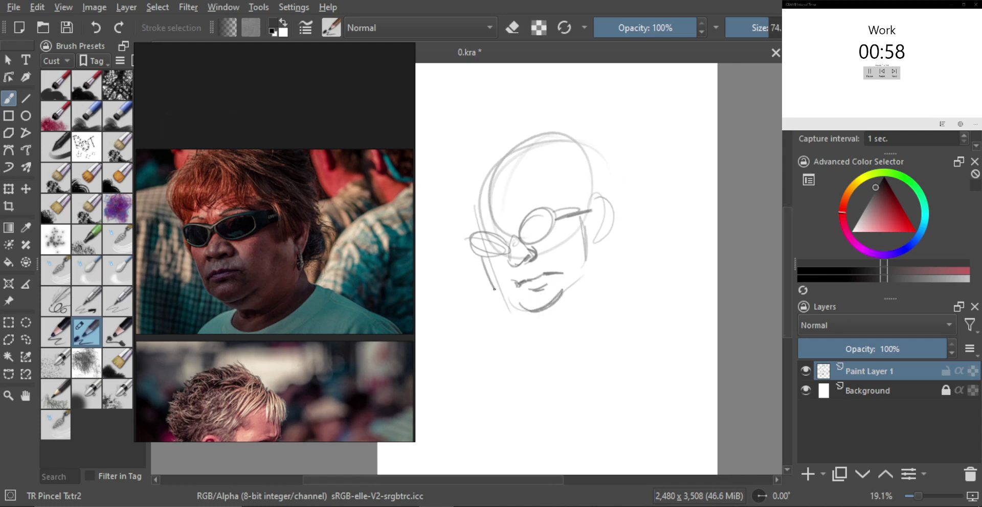
pyautogui.press(']')
pyautogui.press(']')
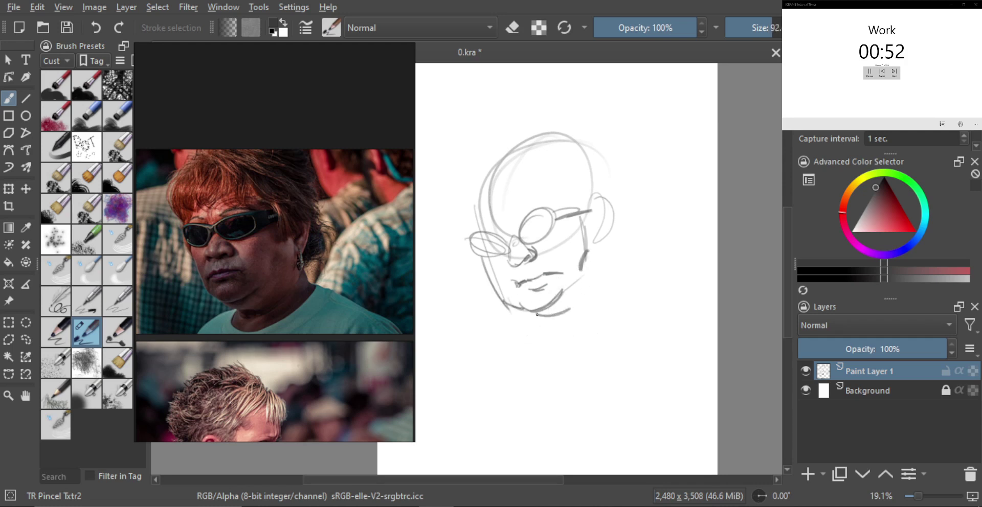
pyautogui.press(']')
pyautogui.moveTo(537, 316)
pyautogui.mouseDown()
pyautogui.moveTo(527, 345)
pyautogui.moveTo(604, 303)
pyautogui.mouseUp()
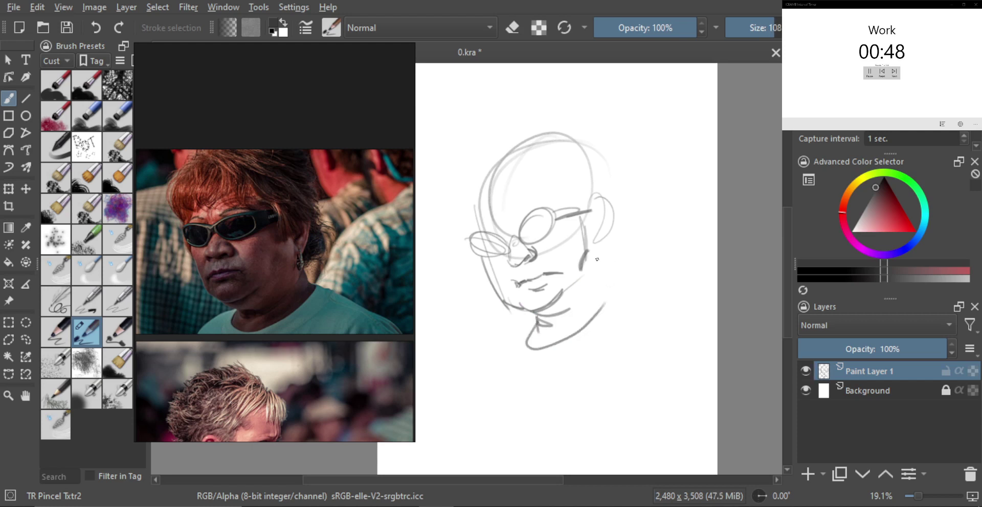
# Step: Draw the back of the woman's neck down to the neckline and darken the ear contour
pyautogui.press('[')
pyautogui.press(']')
pyautogui.moveTo(599, 241); pyautogui.dragTo(612, 279)
pyautogui.moveTo(599, 240)
pyautogui.mouseDown()
pyautogui.moveTo(607, 209)
pyautogui.moveTo(607, 236)
pyautogui.mouseUp()
pyautogui.keyDown('shift'); pyautogui.moveTo(593, 233); pyautogui.dragTo(590, 233); pyautogui.keyUp('shift')
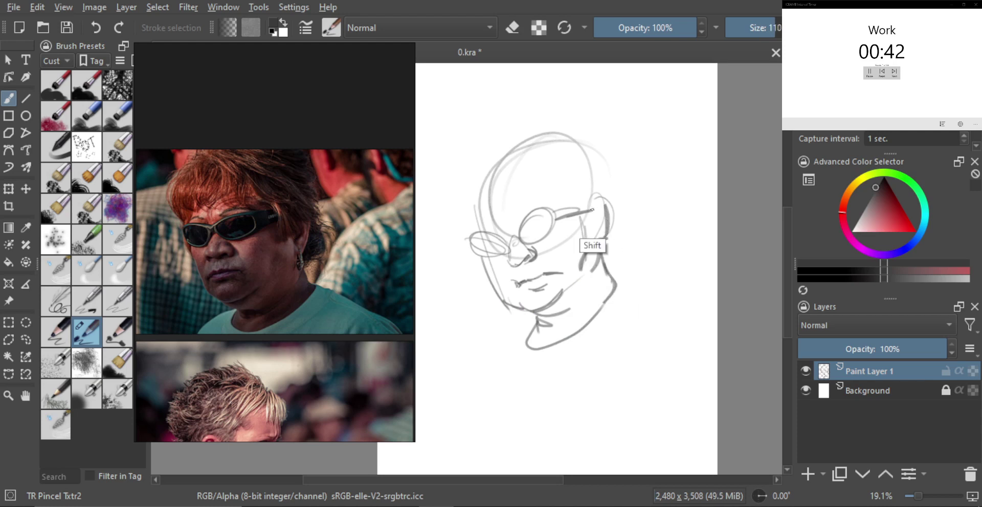
# Step: Hatch the woman's hair between the sunglasses and ear, and outline the hair beyond the far side of her forehead
pyautogui.moveTo(563, 200)
pyautogui.mouseDown()
pyautogui.moveTo(570, 239)
pyautogui.moveTo(586, 222)
pyautogui.mouseUp()
pyautogui.moveTo(581, 227); pyautogui.dragTo(593, 200)
pyautogui.press(']')
pyautogui.moveTo(474, 161); pyautogui.dragTo(463, 237)
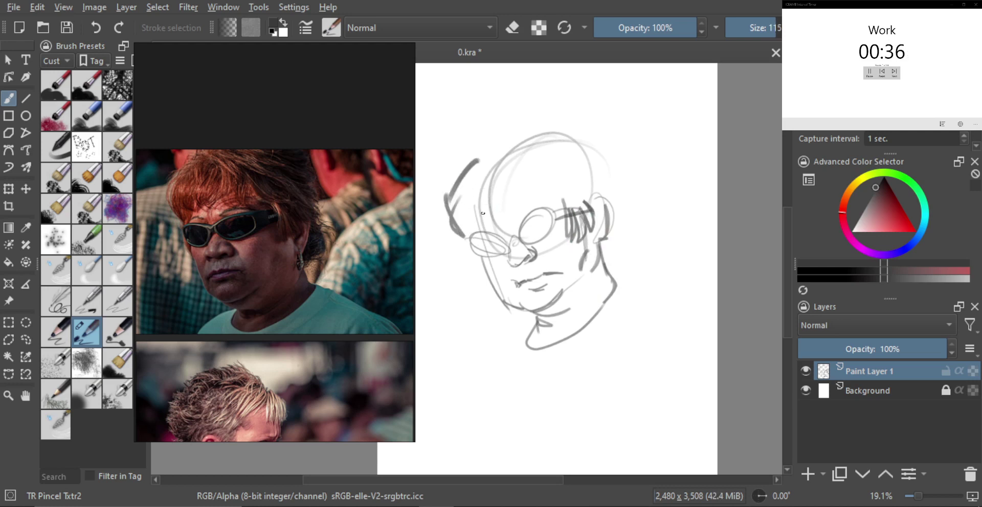
# Step: Redraw both sunglass lenses with heavier outlines and add thinner hair strands at the far temple
pyautogui.moveTo(488, 234); pyautogui.dragTo(510, 245)
pyautogui.moveTo(539, 204)
pyautogui.mouseDown()
pyautogui.moveTo(522, 236)
pyautogui.moveTo(535, 243)
pyautogui.mouseUp()
pyautogui.press('[')
pyautogui.press('[')
pyautogui.moveTo(480, 199); pyautogui.dragTo(468, 232)
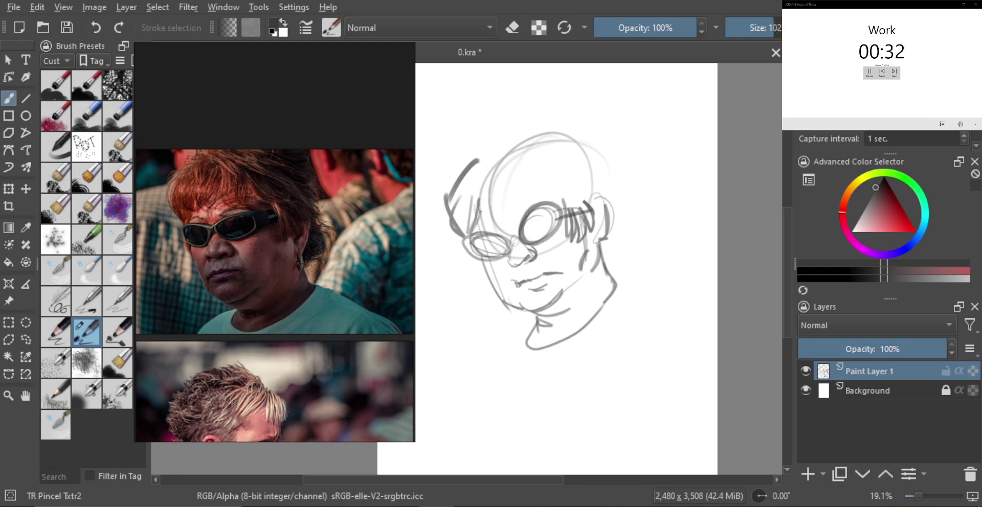
# Step: Sketch the woman's hair with a loose fringe, swept strands over the crown and jagged tufts behind the head
pyautogui.moveTo(481, 163)
pyautogui.mouseDown()
pyautogui.moveTo(491, 218)
pyautogui.moveTo(509, 214)
pyautogui.moveTo(522, 171)
pyautogui.moveTo(535, 209)
pyautogui.moveTo(550, 198)
pyautogui.moveTo(495, 194)
pyautogui.moveTo(577, 202)
pyautogui.moveTo(557, 163)
pyautogui.moveTo(586, 170)
pyautogui.moveTo(607, 207)
pyautogui.moveTo(603, 273)
pyautogui.mouseUp()
pyautogui.scroll(-2, 552, 174)
pyautogui.moveTo(485, 203); pyautogui.dragTo(453, 258)
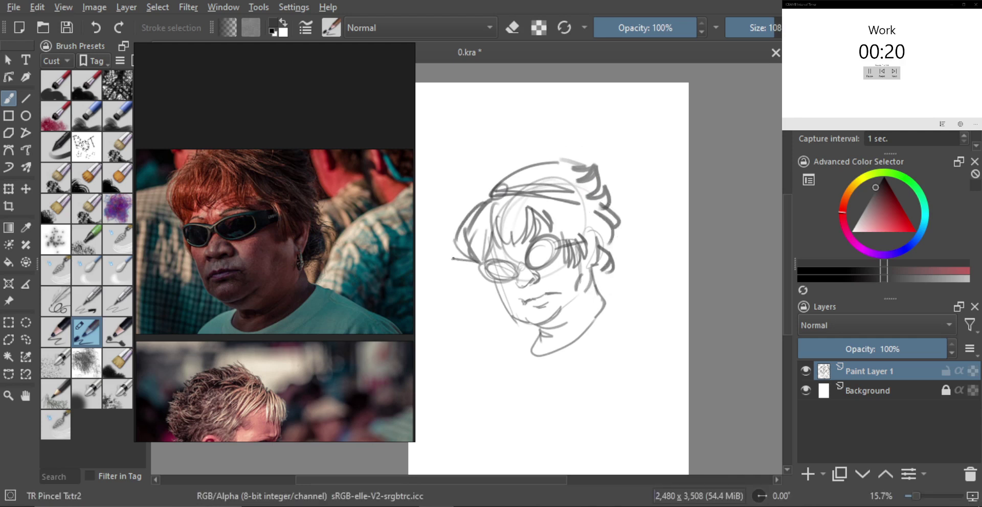
pyautogui.moveTo(470, 214)
pyautogui.mouseDown()
pyautogui.moveTo(501, 179)
pyautogui.moveTo(527, 183)
pyautogui.mouseUp()
# Step: Hide Paint Layer 1 with the finished portrait and add a new paint layer above it
pyautogui.scroll(-2, 536, 231)
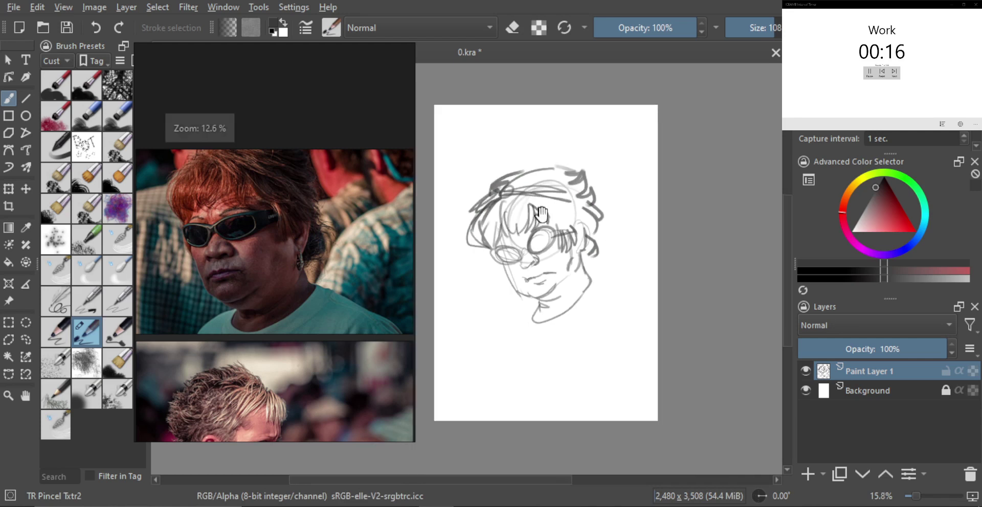
pyautogui.click(805, 371)
pyautogui.click(807, 474)
# Step: Enlarge the reference photo of the older man with the light hat and glasses
pyautogui.scroll(-5, 312, 268)
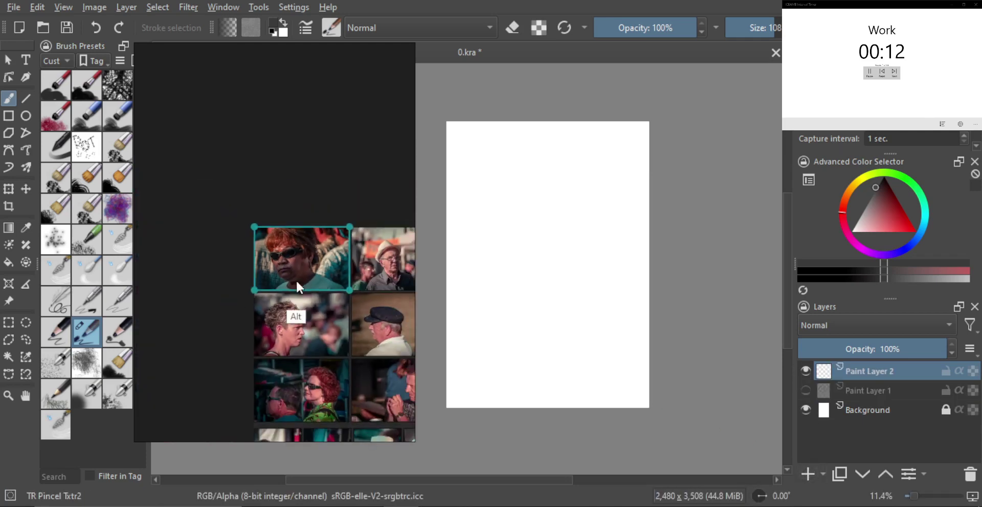
pyautogui.moveTo(295, 279); pyautogui.dragTo(195, 271)
pyautogui.doubleClick(305, 257)
pyautogui.scroll(3, 289, 256)
pyautogui.scroll(2, 285, 265)
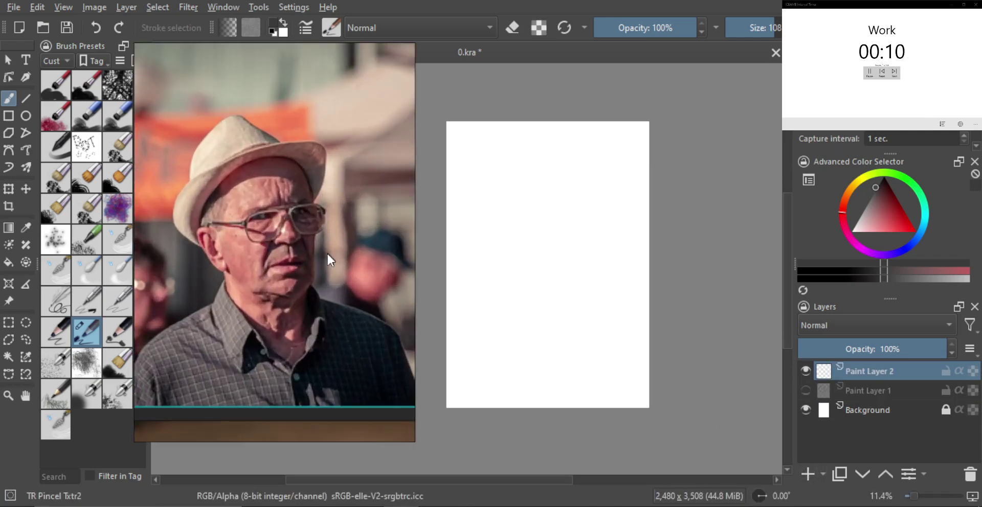
# Step: Sketch the man's head on the new layer as a round skull with long face sides and a chin line
pyautogui.moveTo(536, 190)
pyautogui.mouseDown()
pyautogui.moveTo(508, 235)
pyautogui.moveTo(520, 195)
pyautogui.moveTo(549, 187)
pyautogui.moveTo(562, 245)
pyautogui.moveTo(561, 234)
pyautogui.moveTo(585, 221)
pyautogui.moveTo(582, 292)
pyautogui.moveTo(533, 289)
pyautogui.mouseUp()
pyautogui.scroll(1, 535, 282)
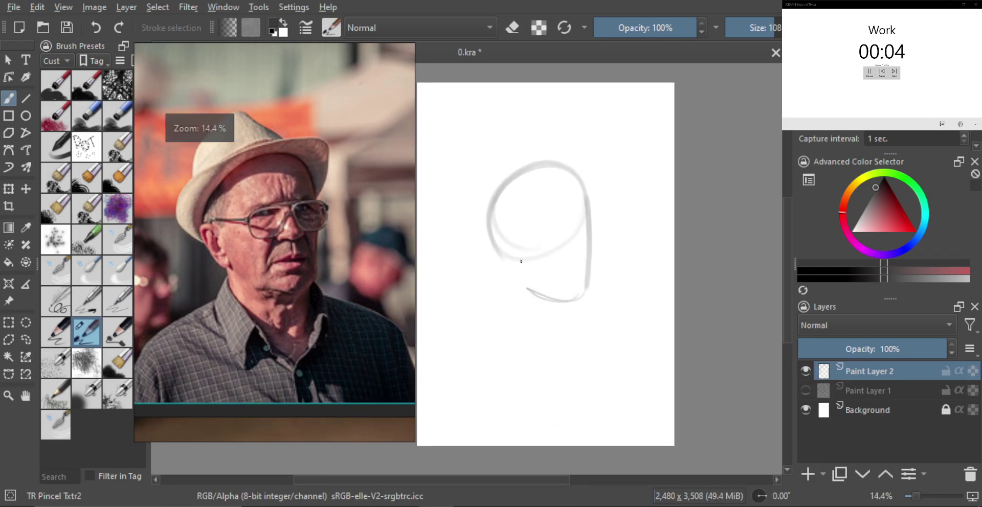
pyautogui.moveTo(511, 258); pyautogui.dragTo(519, 284)
# Step: Sketch the man's ear, eye line, eyes, nose and mouth, adjusting the brush size between strokes
pyautogui.moveTo(506, 244)
pyautogui.mouseDown()
pyautogui.moveTo(508, 260)
pyautogui.moveTo(511, 246)
pyautogui.moveTo(591, 219)
pyautogui.moveTo(534, 241)
pyautogui.moveTo(578, 233)
pyautogui.moveTo(587, 245)
pyautogui.moveTo(562, 252)
pyautogui.moveTo(575, 257)
pyautogui.moveTo(558, 275)
pyautogui.moveTo(577, 274)
pyautogui.moveTo(550, 280)
pyautogui.moveTo(564, 279)
pyautogui.mouseUp()
pyautogui.scroll(1, 538, 236)
pyautogui.scroll(1, 577, 241)
pyautogui.scroll(1, 588, 254)
pyautogui.moveTo(555, 290)
pyautogui.keyDown('shift'); pyautogui.mouseDown()
pyautogui.moveTo(570, 269)
pyautogui.moveTo(560, 271)
pyautogui.moveTo(566, 292)
pyautogui.mouseUp(); pyautogui.keyUp('shift')
pyautogui.press(']')
pyautogui.press('[')
pyautogui.press('[')
pyautogui.moveTo(512, 225)
pyautogui.mouseDown()
pyautogui.moveTo(534, 211)
pyautogui.moveTo(530, 232)
pyautogui.moveTo(579, 226)
pyautogui.mouseUp()
# Step: Reinforce the far side of the man's face with thick strokes from the eye down to the chin
pyautogui.press('[')
pyautogui.moveTo(594, 258)
pyautogui.mouseDown()
pyautogui.moveTo(573, 299)
pyautogui.moveTo(547, 299)
pyautogui.moveTo(586, 303)
pyautogui.mouseUp()
pyautogui.press(']')
pyautogui.keyDown('shift'); pyautogui.moveTo(595, 290); pyautogui.dragTo(593, 290); pyautogui.keyUp('shift')
pyautogui.moveTo(595, 237); pyautogui.dragTo(585, 306)
# Step: Enlarge the brush, shade the man's near jaw corner and draw both sides of his neck down to the collar
pyautogui.press(']')
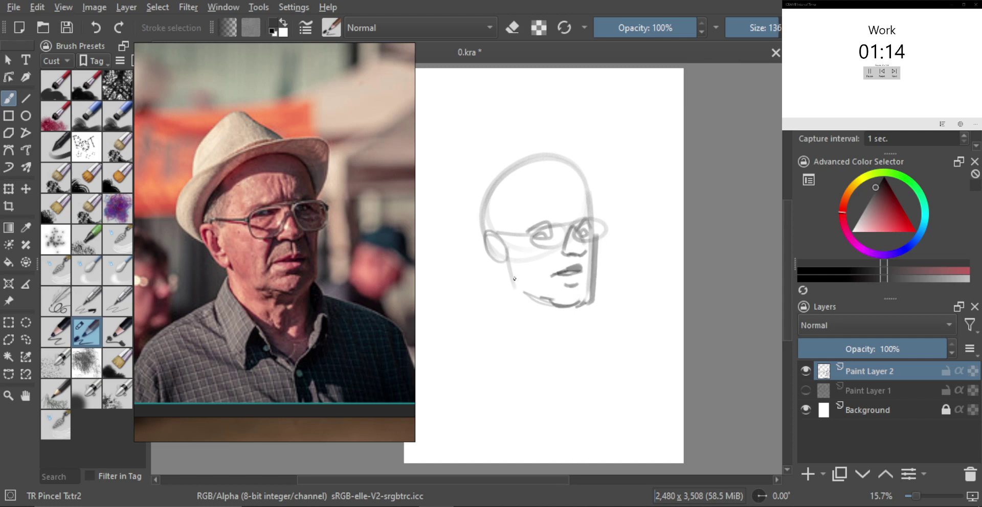
pyautogui.press(']')
pyautogui.moveTo(510, 268); pyautogui.dragTo(514, 292)
pyautogui.moveTo(537, 321); pyautogui.dragTo(558, 341)
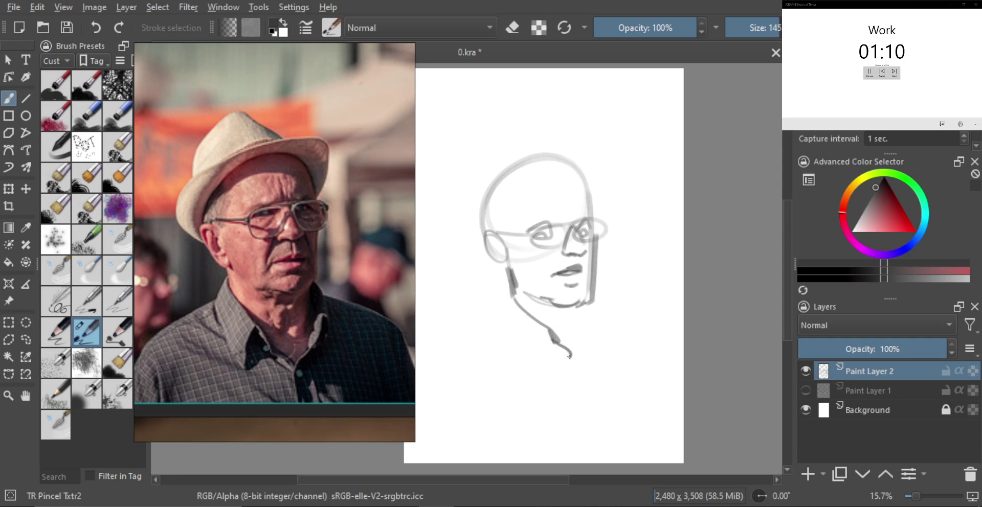
pyautogui.moveTo(584, 303); pyautogui.dragTo(580, 323)
pyautogui.scroll(1, 522, 208)
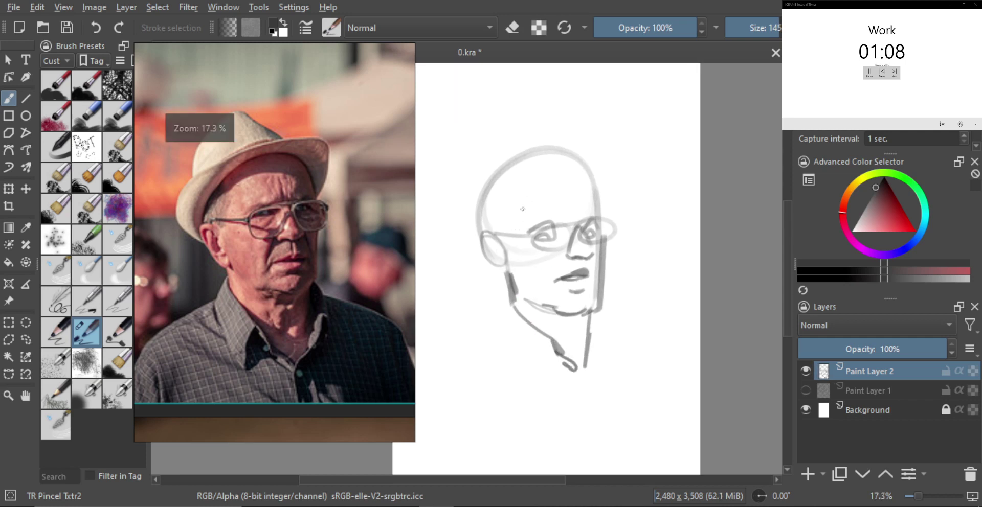
# Step: Draw an inner curve across the man's forehead and darken the far temple with a smaller brush, undoing unwanted strokes
pyautogui.moveTo(490, 232)
pyautogui.mouseDown()
pyautogui.moveTo(511, 183)
pyautogui.moveTo(570, 158)
pyautogui.moveTo(559, 161)
pyautogui.moveTo(585, 165)
pyautogui.moveTo(603, 214)
pyautogui.mouseUp()
pyautogui.hotkey('ctrl', 'z')
pyautogui.press('[')
pyautogui.moveTo(587, 170); pyautogui.dragTo(605, 228)
pyautogui.hotkey('ctrl', 'z')
pyautogui.moveTo(541, 250); pyautogui.dragTo(516, 267)
pyautogui.hotkey('ctrl', 'z')
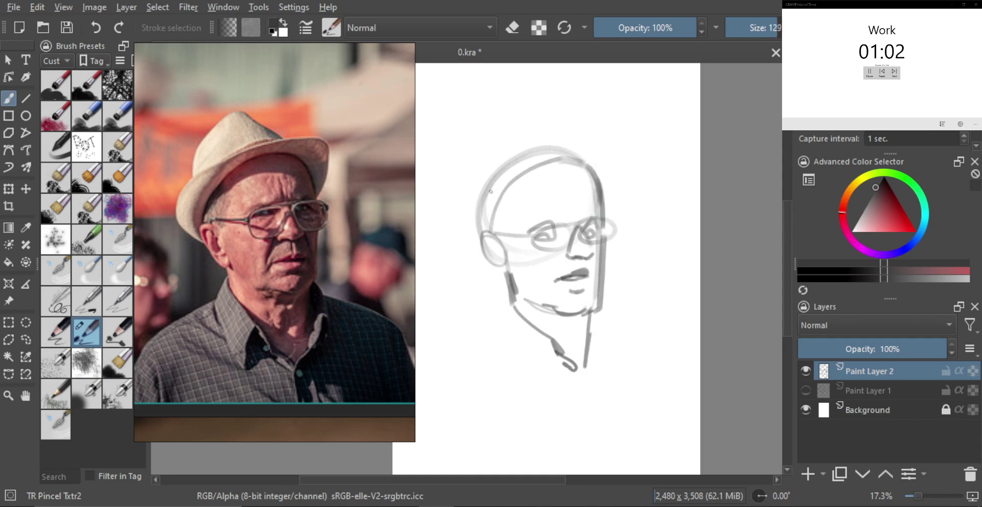
# Step: Draw the man's hat with a slanted brim wrapping both sides of the head and a peaked crown above
pyautogui.moveTo(525, 165)
pyautogui.mouseDown()
pyautogui.moveTo(498, 181)
pyautogui.moveTo(489, 258)
pyautogui.mouseUp()
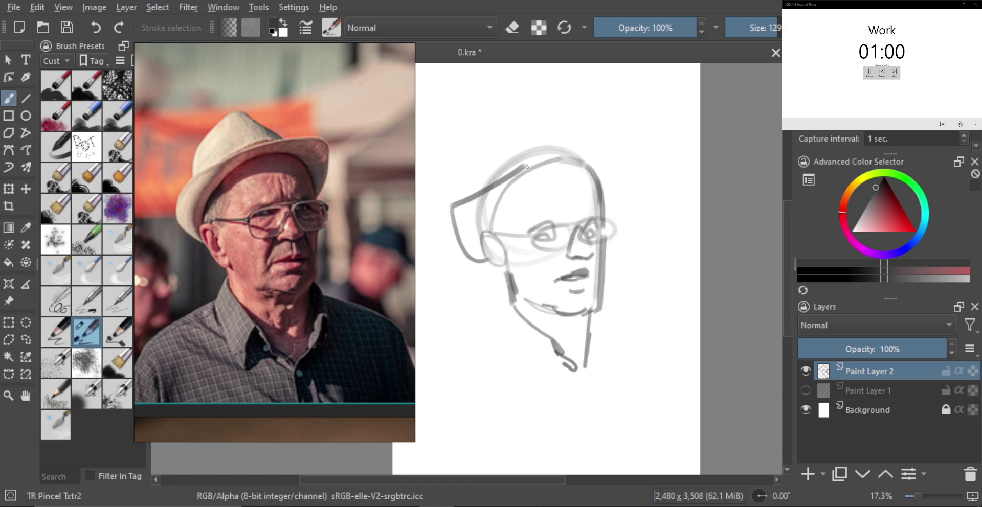
pyautogui.moveTo(517, 173)
pyautogui.mouseDown()
pyautogui.moveTo(589, 141)
pyautogui.moveTo(620, 197)
pyautogui.moveTo(615, 207)
pyautogui.mouseUp()
pyautogui.press('[')
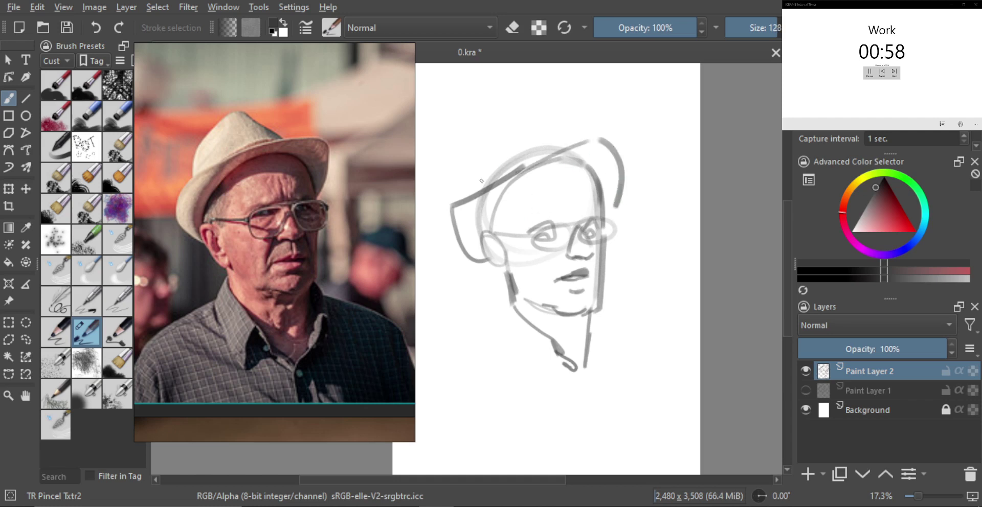
pyautogui.moveTo(476, 184)
pyautogui.mouseDown()
pyautogui.moveTo(520, 117)
pyautogui.moveTo(565, 147)
pyautogui.mouseUp()
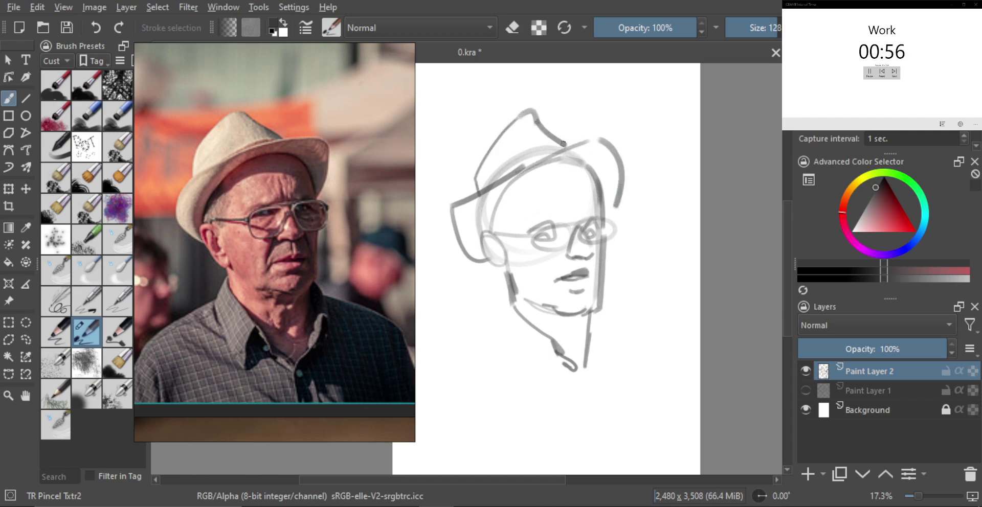
# Step: Darken the man's eyes with a smaller brush and draw the rectangular glasses frames around them
pyautogui.moveTo(536, 244)
pyautogui.mouseDown()
pyautogui.moveTo(564, 230)
pyautogui.moveTo(541, 236)
pyautogui.moveTo(551, 235)
pyautogui.mouseUp()
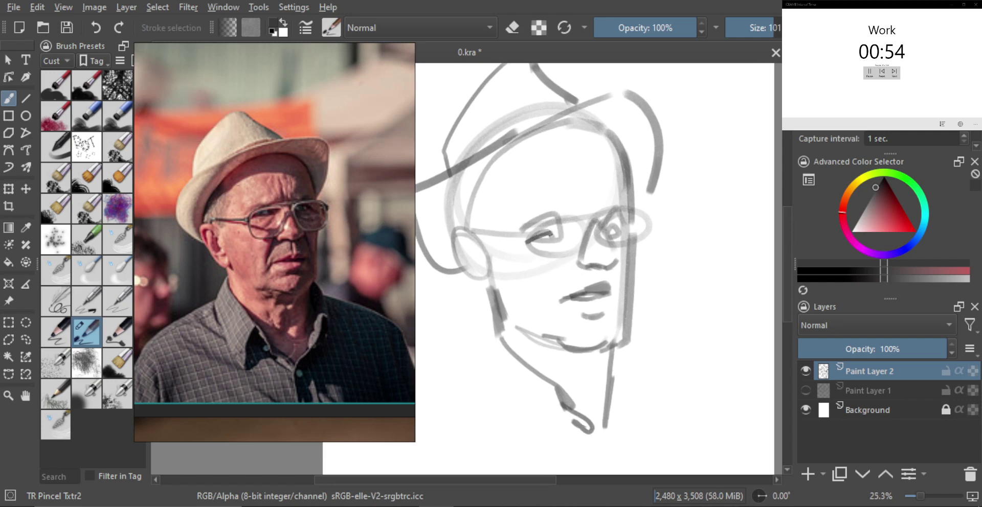
pyautogui.press('[')
pyautogui.moveTo(612, 228)
pyautogui.mouseDown()
pyautogui.moveTo(618, 240)
pyautogui.moveTo(530, 230)
pyautogui.moveTo(598, 220)
pyautogui.mouseUp()
pyautogui.press(']')
pyautogui.moveTo(588, 229)
pyautogui.mouseDown()
pyautogui.moveTo(634, 211)
pyautogui.moveTo(623, 259)
pyautogui.moveTo(648, 218)
pyautogui.moveTo(619, 254)
pyautogui.moveTo(611, 246)
pyautogui.moveTo(583, 266)
pyautogui.moveTo(595, 267)
pyautogui.mouseUp()
pyautogui.hotkey('ctrl', 'z')
# Step: Define the man's mouth with a darker line between the lips, using a finer brush
pyautogui.scroll(1, 610, 267)
pyautogui.press('[')
pyautogui.moveTo(590, 302)
pyautogui.keyDown('shift'); pyautogui.mouseDown()
pyautogui.moveTo(577, 293)
pyautogui.moveTo(548, 305)
pyautogui.mouseUp(); pyautogui.keyUp('shift')
pyautogui.hotkey('ctrl', 'z')
pyautogui.press(']')
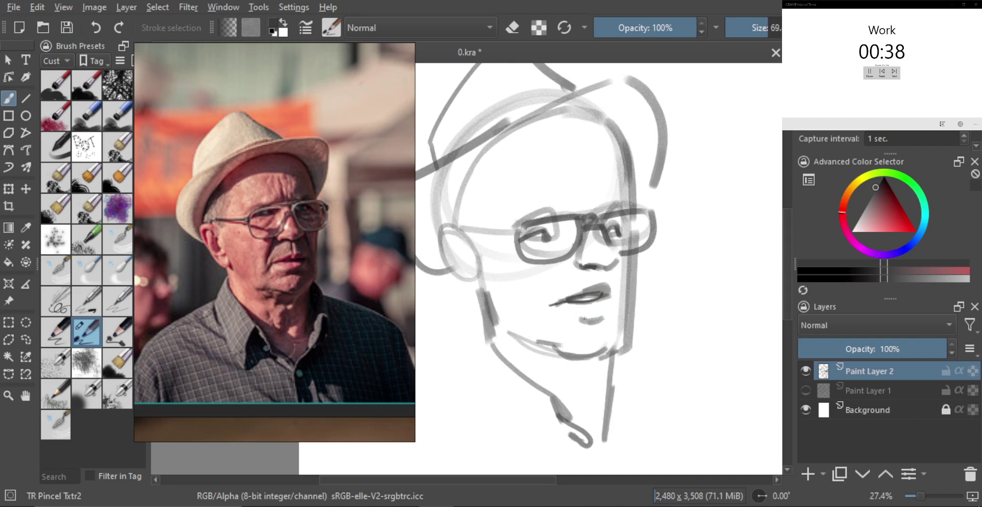
# Step: Strengthen the man's chin and ear outlines with a larger brush and draw jagged sideburn hair at the near temple
pyautogui.press(']')
pyautogui.moveTo(562, 358); pyautogui.dragTo(602, 352)
pyautogui.moveTo(469, 259); pyautogui.dragTo(469, 301)
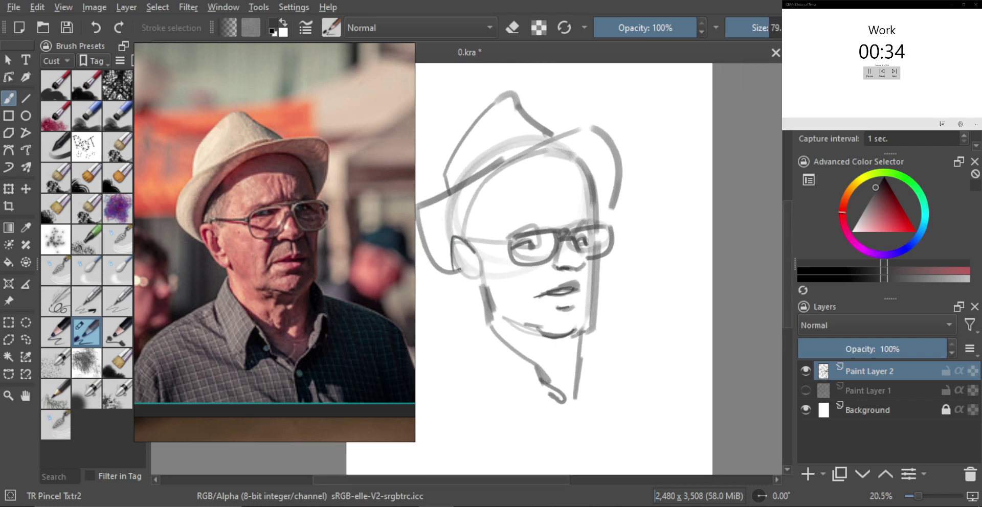
pyautogui.moveTo(457, 267); pyautogui.dragTo(499, 311)
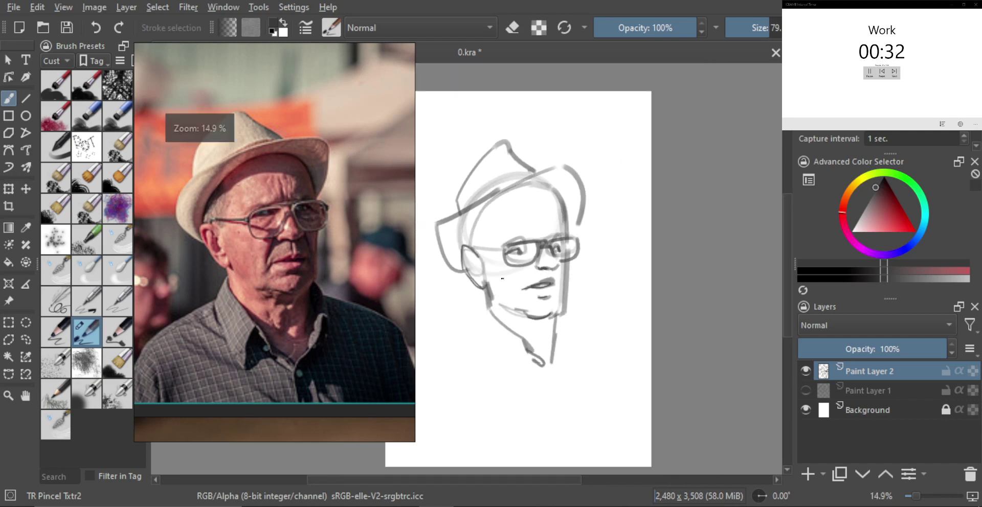
pyautogui.moveTo(486, 208); pyautogui.dragTo(486, 258)
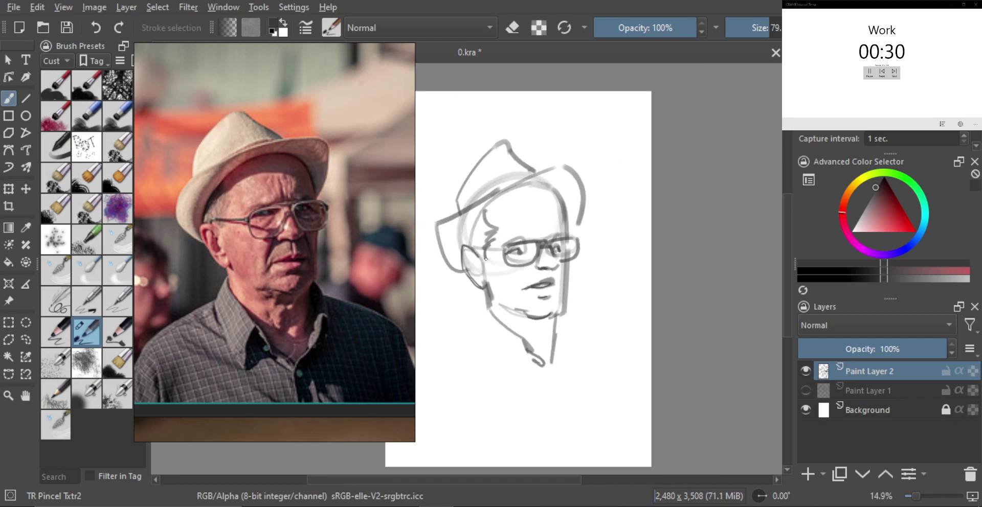
# Step: Swap the finished man's sketch for a new paint layer and frame the reference board on the ponytailed woman's profile
pyautogui.click(805, 371)
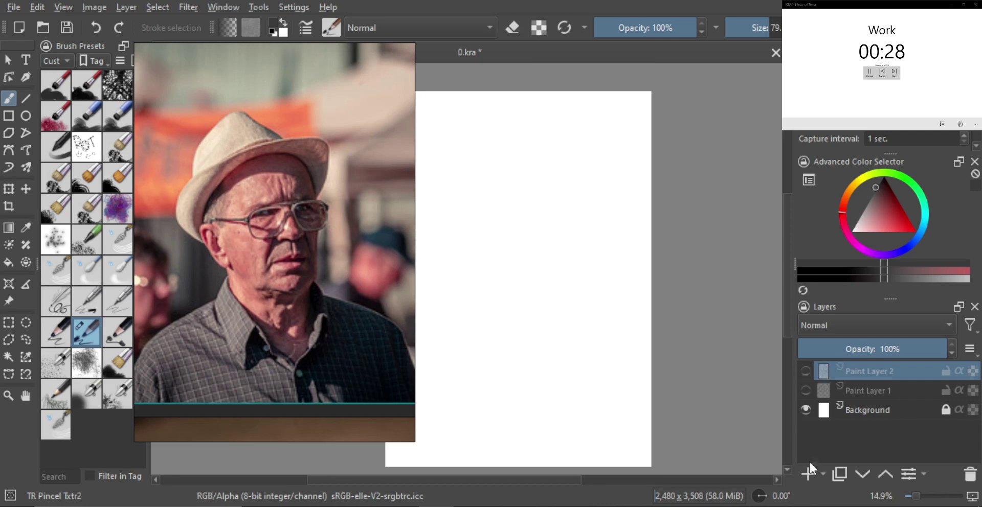
pyautogui.click(808, 474)
pyautogui.click(300, 290)
pyautogui.moveTo(299, 289); pyautogui.dragTo(216, 288)
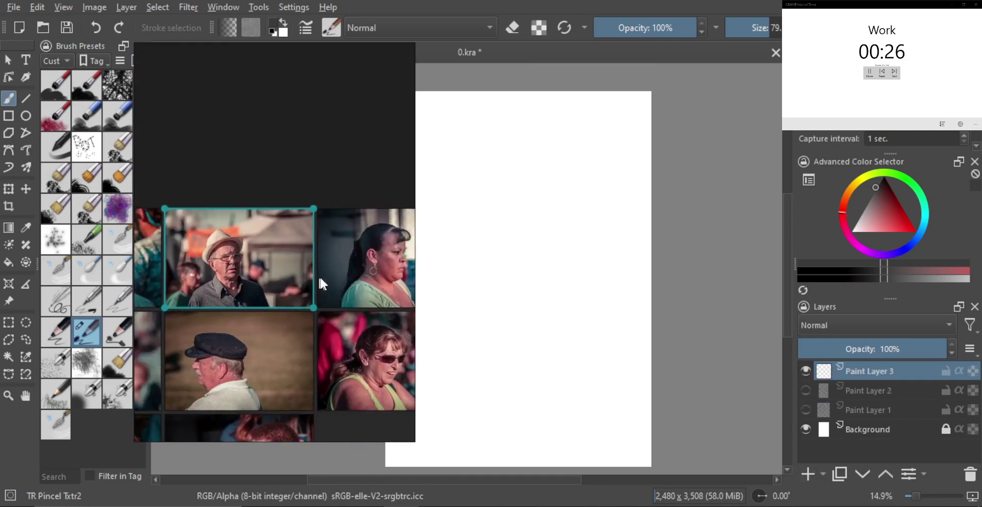
pyautogui.doubleClick(348, 262)
pyautogui.scroll(3, 348, 262)
pyautogui.moveTo(306, 253); pyautogui.dragTo(321, 257)
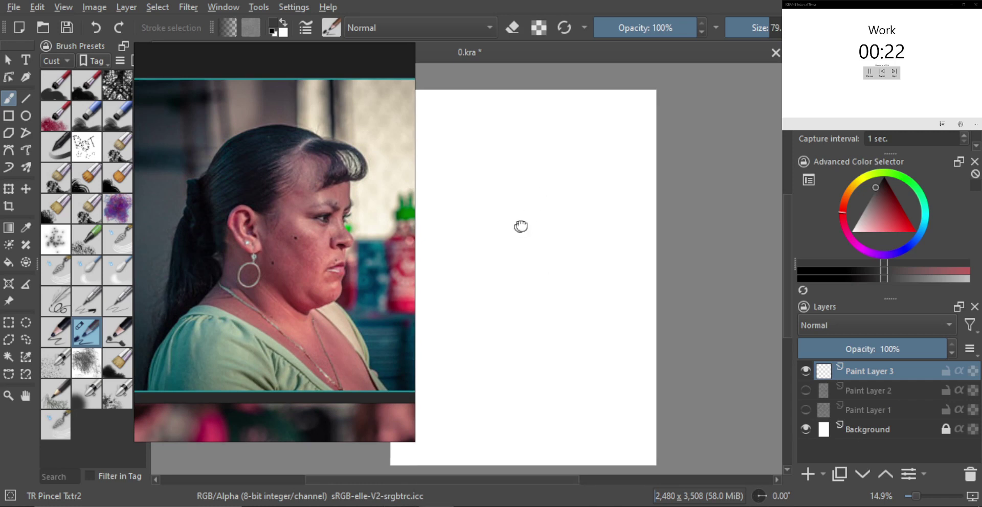
# Step: Rough in the woman's cranium as an oval and add light lines for the face front, chin and jaw
pyautogui.moveTo(519, 226)
pyautogui.mouseDown()
pyautogui.moveTo(585, 209)
pyautogui.moveTo(568, 249)
pyautogui.moveTo(636, 200)
pyautogui.moveTo(605, 221)
pyautogui.moveTo(635, 305)
pyautogui.mouseUp()
pyautogui.hotkey('ctrl', 'z')
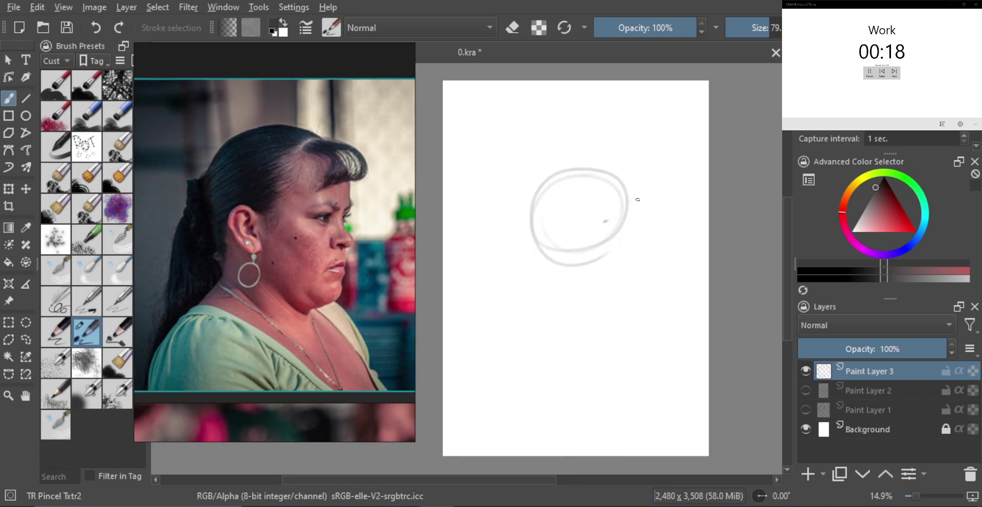
pyautogui.moveTo(636, 198)
pyautogui.mouseDown()
pyautogui.moveTo(619, 319)
pyautogui.moveTo(553, 276)
pyautogui.mouseUp()
pyautogui.scroll(2, 613, 241)
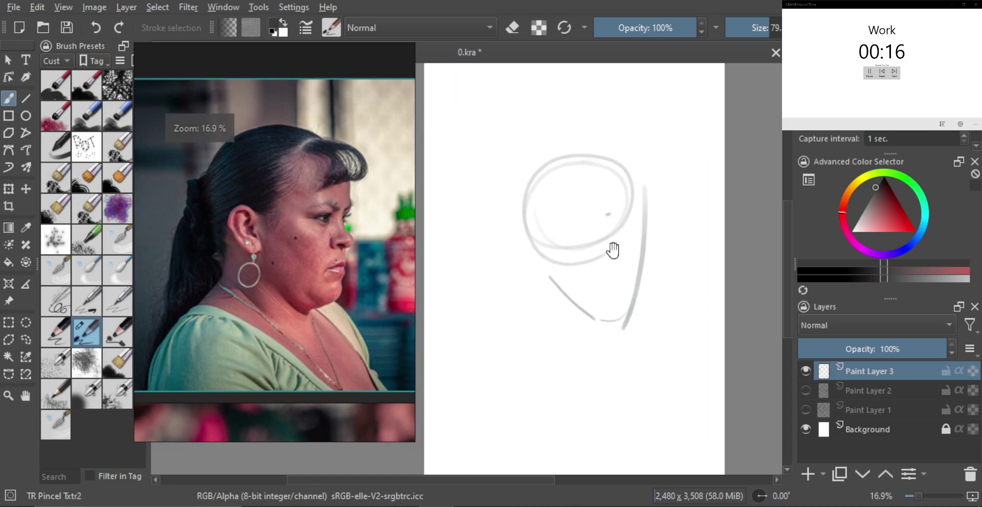
# Step: Block in the woman's eye sockets, near eye and nose with a smaller brush along the front face line
pyautogui.moveTo(600, 252)
pyautogui.mouseDown()
pyautogui.moveTo(616, 223)
pyautogui.moveTo(604, 257)
pyautogui.moveTo(649, 235)
pyautogui.moveTo(654, 210)
pyautogui.moveTo(645, 259)
pyautogui.moveTo(644, 241)
pyautogui.moveTo(660, 278)
pyautogui.moveTo(640, 284)
pyautogui.mouseUp()
pyautogui.scroll(1, 624, 247)
pyautogui.scroll(1, 633, 248)
pyautogui.hotkey('ctrl', 'z')
pyautogui.scroll(2, 637, 276)
pyautogui.scroll(1, 627, 281)
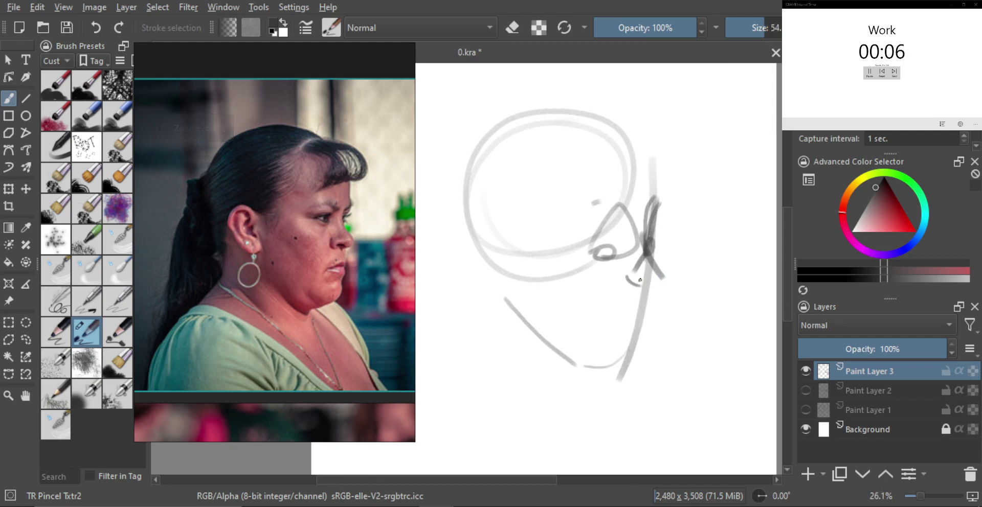
# Step: Draw the woman's nose underside, upper lip and mouth line with the lower lip below
pyautogui.scroll(1, 653, 289)
pyautogui.moveTo(662, 274)
pyautogui.mouseDown()
pyautogui.moveTo(637, 281)
pyautogui.moveTo(650, 281)
pyautogui.mouseUp()
pyautogui.scroll(1, 653, 272)
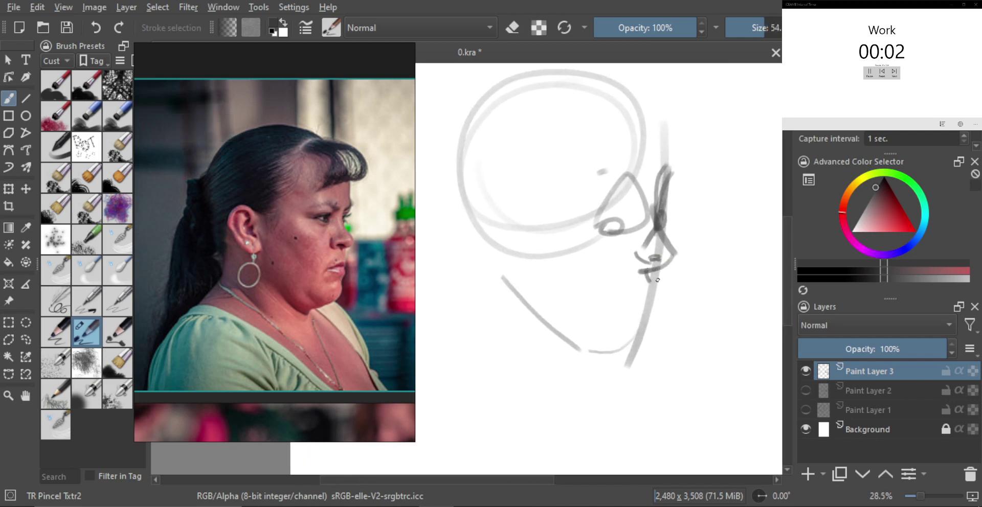
pyautogui.moveTo(601, 306)
pyautogui.mouseDown()
pyautogui.moveTo(638, 300)
pyautogui.moveTo(642, 316)
pyautogui.moveTo(649, 294)
pyautogui.moveTo(656, 299)
pyautogui.moveTo(620, 333)
pyautogui.mouseUp()
pyautogui.press(']')
pyautogui.press('[')
pyautogui.scroll(-2, 637, 327)
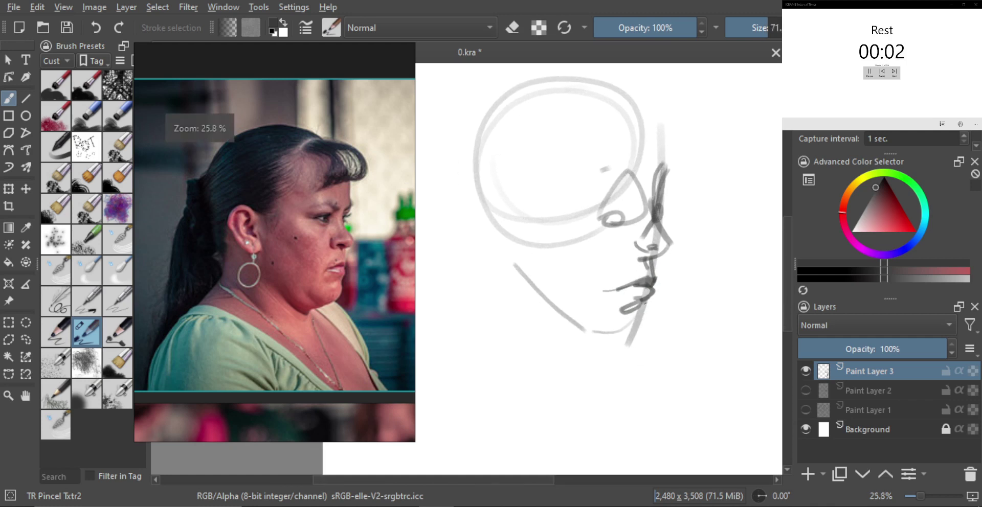
# Step: Draw the rounded chin contour below the woman's lower lip and reinforce the profile around her lips
pyautogui.moveTo(651, 302)
pyautogui.mouseDown()
pyautogui.moveTo(634, 334)
pyautogui.moveTo(643, 301)
pyautogui.mouseUp()
pyautogui.scroll(2, 643, 302)
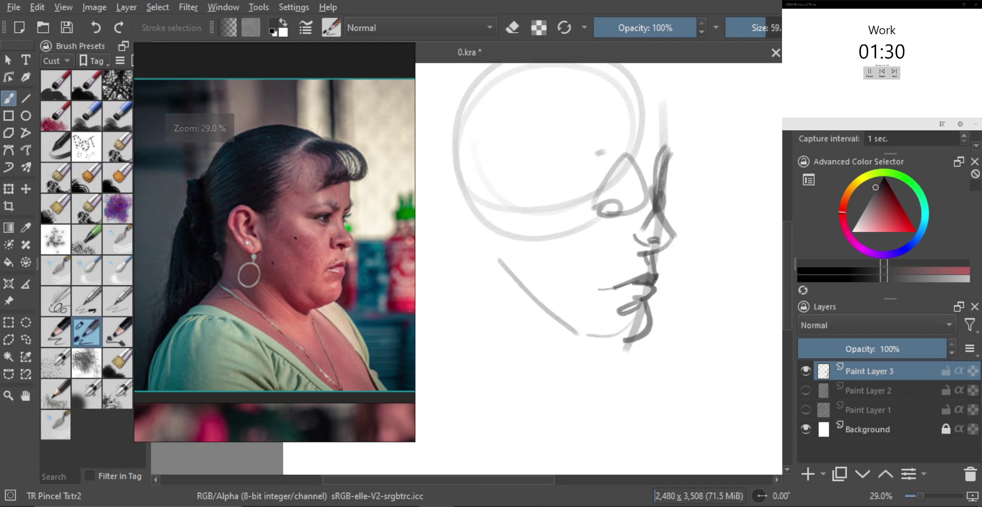
pyautogui.moveTo(661, 251); pyautogui.dragTo(654, 278)
pyautogui.scroll(2, 656, 237)
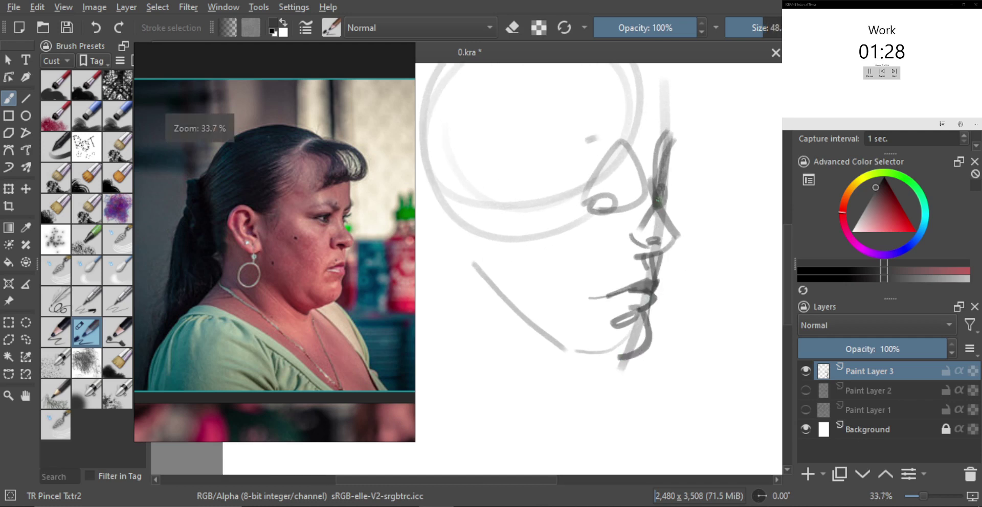
# Step: Darken both of the woman's eyes and add the heavy eyebrow above the near eye, adjusting the brush size
pyautogui.keyDown('shift'); pyautogui.moveTo(669, 208); pyautogui.dragTo(660, 188); pyautogui.keyUp('shift')
pyautogui.keyDown('shift'); pyautogui.moveTo(673, 203); pyautogui.dragTo(668, 204); pyautogui.keyUp('shift')
pyautogui.moveTo(670, 157)
pyautogui.mouseDown()
pyautogui.moveTo(663, 196)
pyautogui.moveTo(678, 237)
pyautogui.moveTo(652, 247)
pyautogui.moveTo(660, 245)
pyautogui.moveTo(632, 205)
pyautogui.moveTo(638, 246)
pyautogui.moveTo(622, 235)
pyautogui.moveTo(617, 252)
pyautogui.mouseUp()
pyautogui.keyDown('shift'); pyautogui.moveTo(614, 283); pyautogui.dragTo(619, 284); pyautogui.keyUp('shift')
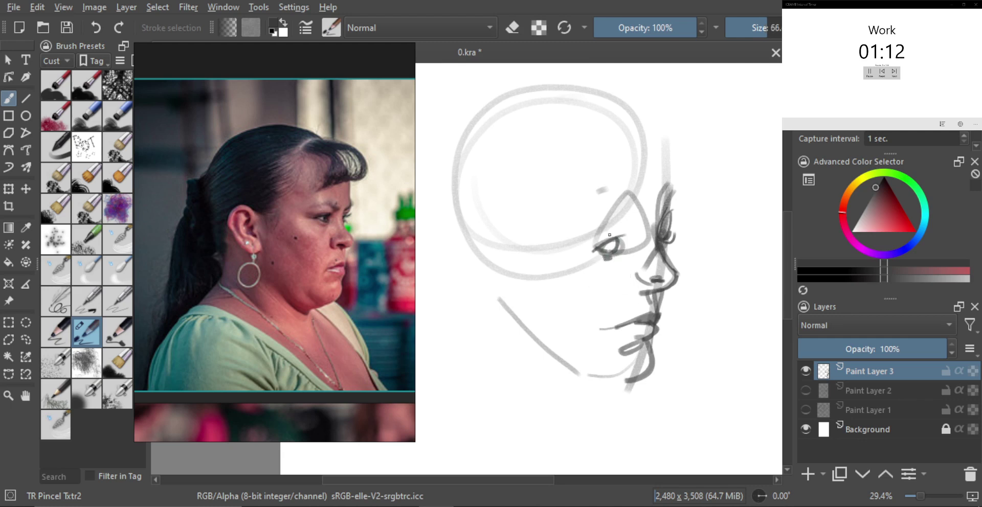
pyautogui.moveTo(605, 243); pyautogui.dragTo(582, 244)
pyautogui.moveTo(623, 212)
pyautogui.mouseDown()
pyautogui.moveTo(642, 223)
pyautogui.moveTo(625, 226)
pyautogui.mouseUp()
# Step: Draw the line under the woman's jaw, her neck on both sides and the curved neckline below
pyautogui.scroll(-2, 621, 276)
pyautogui.scroll(1, 621, 276)
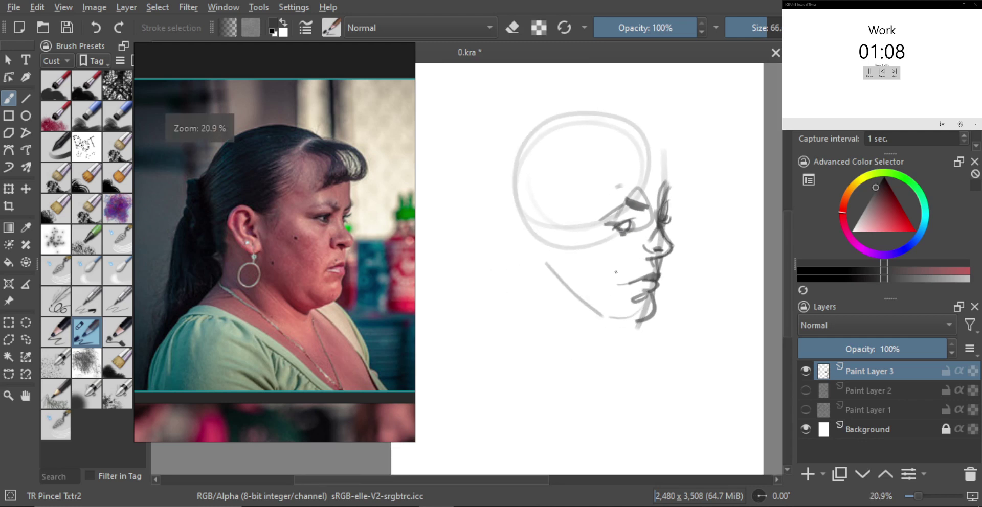
pyautogui.moveTo(566, 298); pyautogui.dragTo(621, 333)
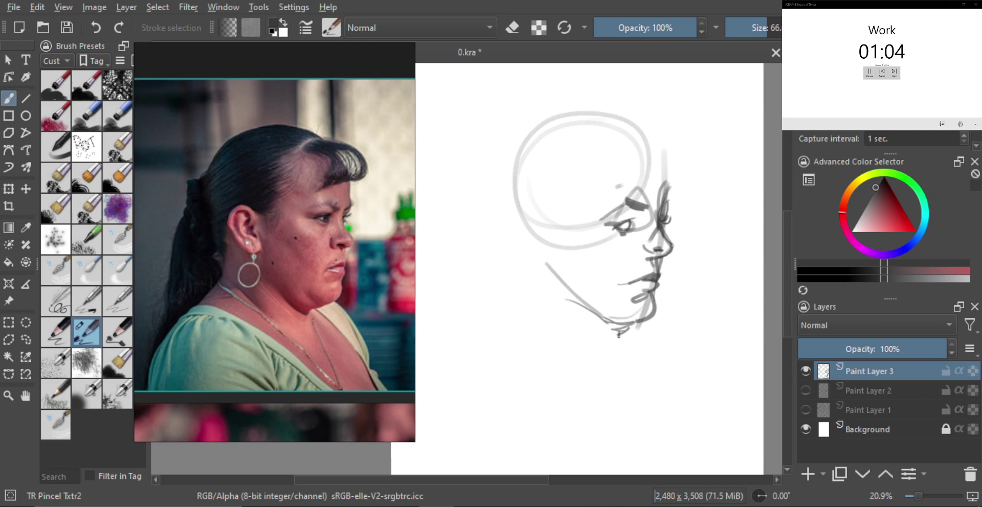
pyautogui.moveTo(521, 225)
pyautogui.mouseDown()
pyautogui.moveTo(526, 279)
pyautogui.moveTo(580, 332)
pyautogui.mouseUp()
pyautogui.moveTo(572, 327)
pyautogui.mouseDown()
pyautogui.moveTo(527, 292)
pyautogui.moveTo(523, 315)
pyautogui.moveTo(629, 392)
pyautogui.moveTo(667, 372)
pyautogui.moveTo(672, 350)
pyautogui.moveTo(663, 363)
pyautogui.mouseUp()
pyautogui.keyDown('ctrl'); pyautogui.moveTo(561, 249); pyautogui.dragTo(561, 263); pyautogui.keyUp('ctrl')
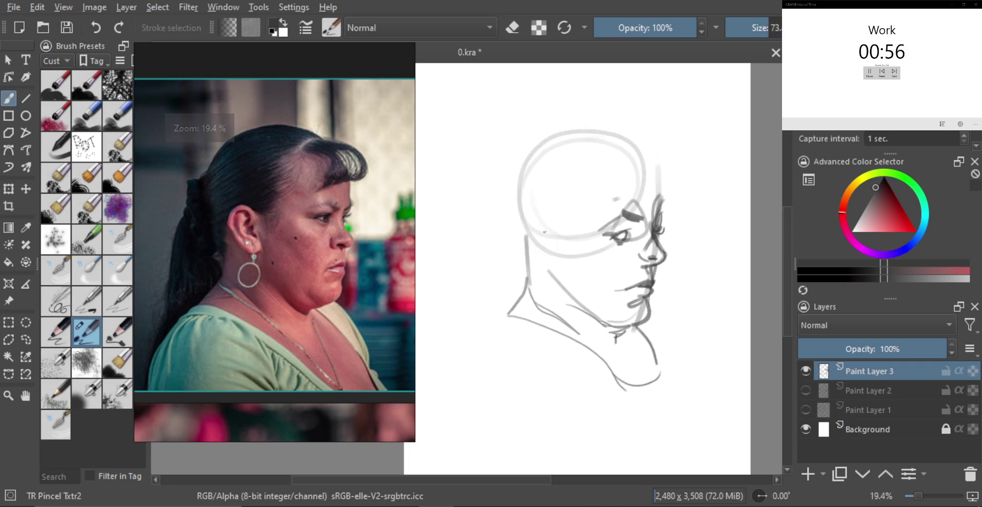
# Step: Draw the woman's ear and outline her pulled-back hair over the skull with a larger brush
pyautogui.moveTo(553, 215)
pyautogui.mouseDown()
pyautogui.moveTo(536, 255)
pyautogui.moveTo(564, 255)
pyautogui.moveTo(531, 237)
pyautogui.moveTo(544, 208)
pyautogui.mouseUp()
pyautogui.press(']')
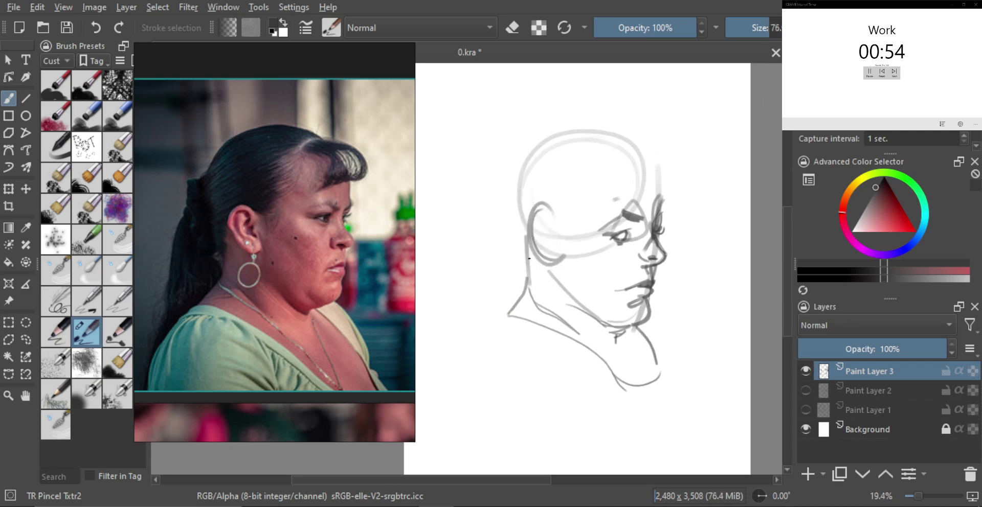
pyautogui.moveTo(528, 261)
pyautogui.mouseDown()
pyautogui.moveTo(506, 169)
pyautogui.moveTo(570, 126)
pyautogui.mouseUp()
pyautogui.hotkey('ctrl', 'z')
pyautogui.moveTo(514, 180)
pyautogui.mouseDown()
pyautogui.moveTo(585, 133)
pyautogui.moveTo(636, 144)
pyautogui.moveTo(605, 180)
pyautogui.mouseUp()
# Step: Draw the woman's curled fringe arching forward over the forehead, with its darker tip in front of the face
pyautogui.moveTo(628, 177)
pyautogui.keyDown('shift'); pyautogui.mouseDown()
pyautogui.moveTo(661, 202)
pyautogui.moveTo(637, 176)
pyautogui.moveTo(641, 206)
pyautogui.mouseUp(); pyautogui.keyUp('shift')
pyautogui.moveTo(641, 149); pyautogui.dragTo(660, 207)
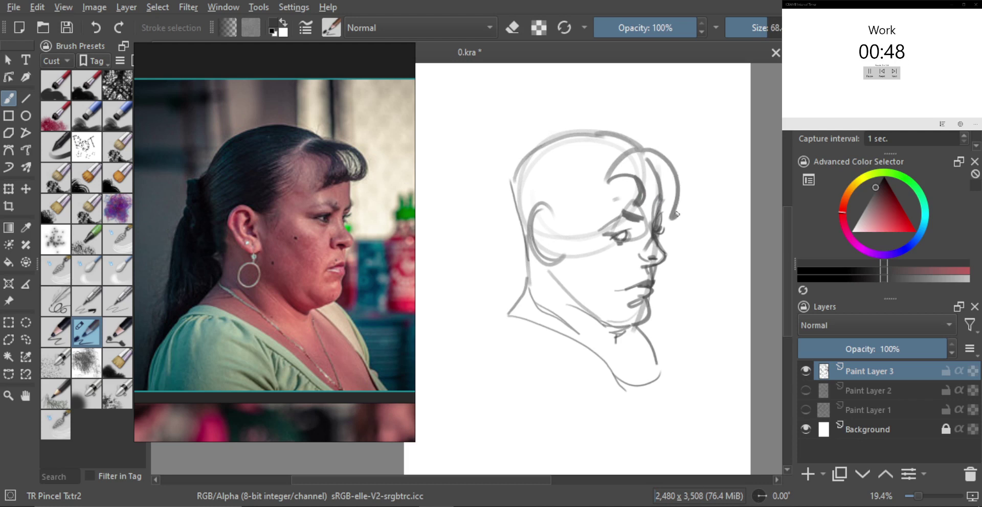
pyautogui.moveTo(666, 163); pyautogui.dragTo(672, 215)
# Step: Complete the woman's hair with temple strands and a tied ponytail, and hang the hoop earring from her ear
pyautogui.moveTo(604, 184)
pyautogui.mouseDown()
pyautogui.moveTo(558, 195)
pyautogui.moveTo(583, 215)
pyautogui.mouseUp()
pyautogui.moveTo(505, 187)
pyautogui.mouseDown()
pyautogui.moveTo(513, 208)
pyautogui.moveTo(491, 218)
pyautogui.moveTo(502, 298)
pyautogui.moveTo(518, 299)
pyautogui.mouseUp()
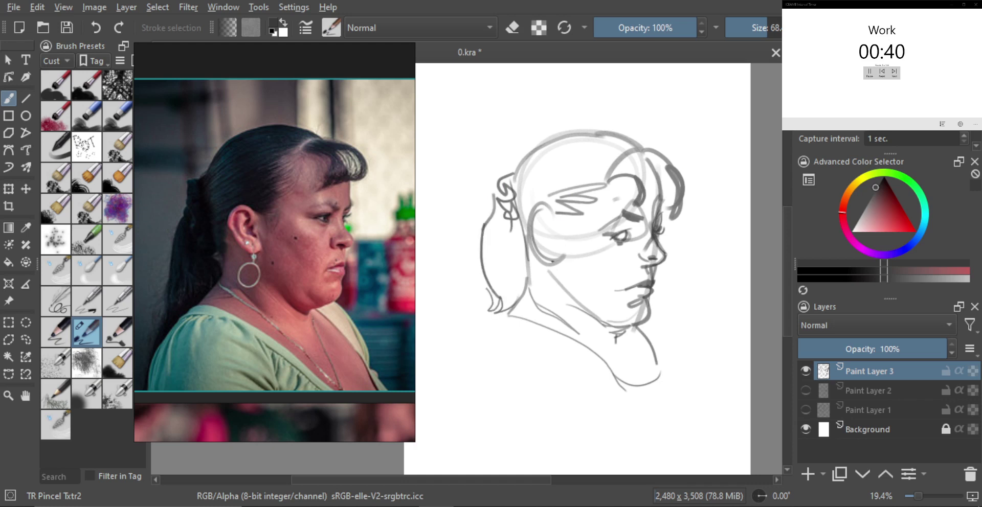
pyautogui.moveTo(555, 273); pyautogui.dragTo(556, 275)
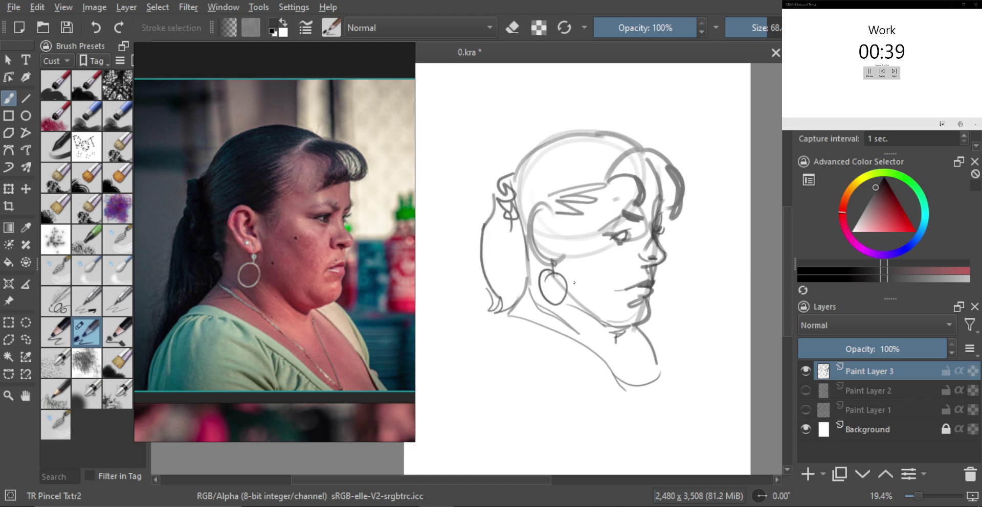
# Step: Swap the finished profile sketch for a new paint layer and frame the reference board on the woman wearing sunglasses
pyautogui.click(804, 371)
pyautogui.click(806, 473)
pyautogui.doubleClick(309, 276)
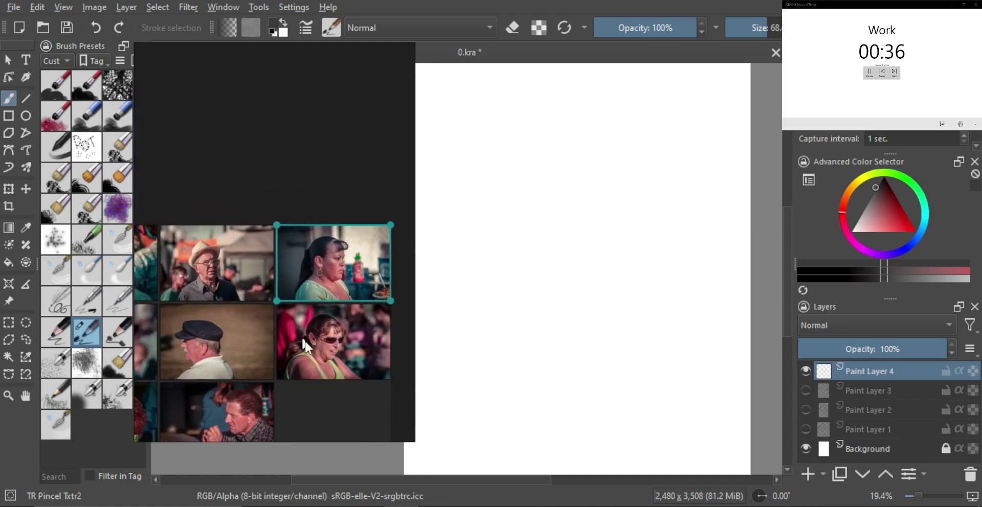
pyautogui.doubleClick(310, 342)
pyautogui.moveTo(309, 327); pyautogui.dragTo(320, 279)
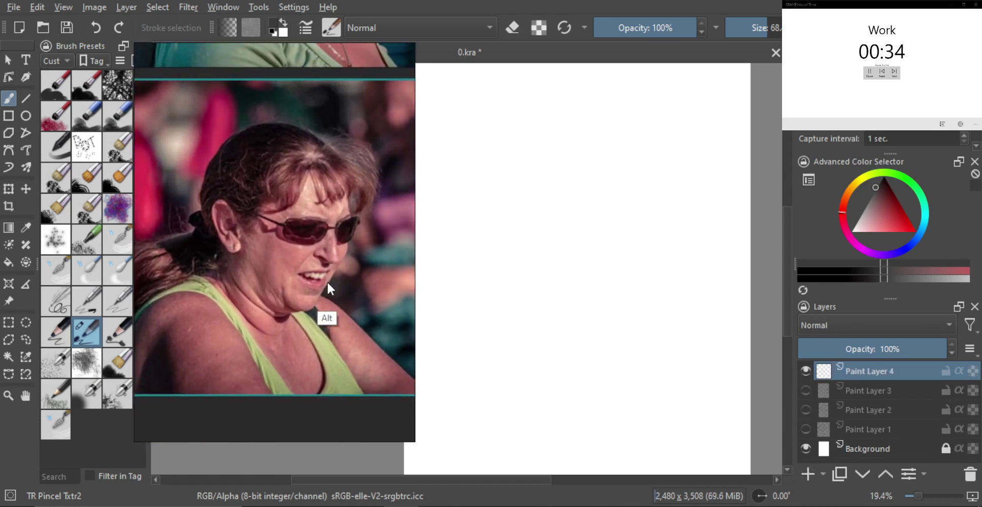
# Step: Sketch the sunglasses woman's head as a light tilted oval with a tapering face, short chin and near jaw line
pyautogui.moveTo(629, 224)
pyautogui.mouseDown()
pyautogui.moveTo(535, 176)
pyautogui.moveTo(580, 272)
pyautogui.mouseUp()
pyautogui.moveTo(613, 240)
pyautogui.mouseDown()
pyautogui.moveTo(605, 250)
pyautogui.moveTo(614, 255)
pyautogui.mouseUp()
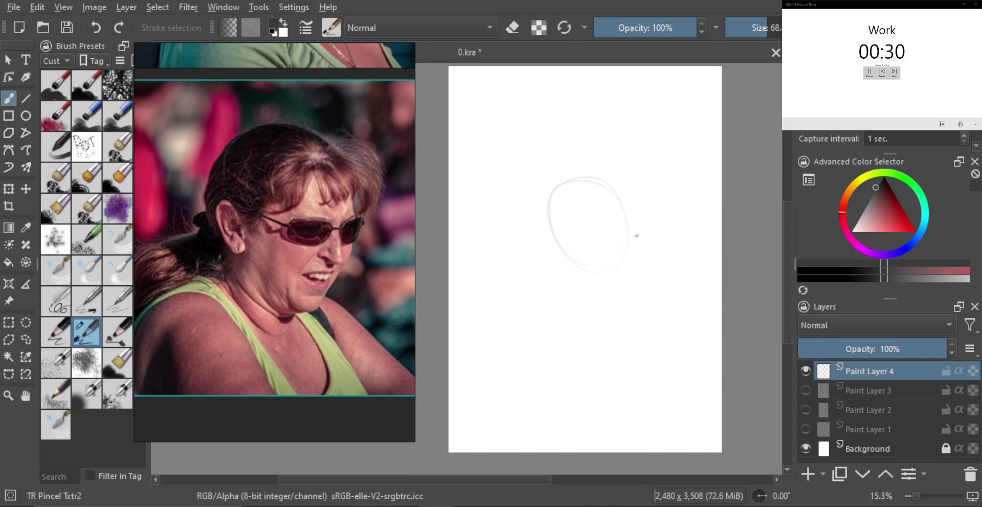
pyautogui.moveTo(611, 302); pyautogui.dragTo(589, 307)
pyautogui.moveTo(558, 256); pyautogui.dragTo(583, 310)
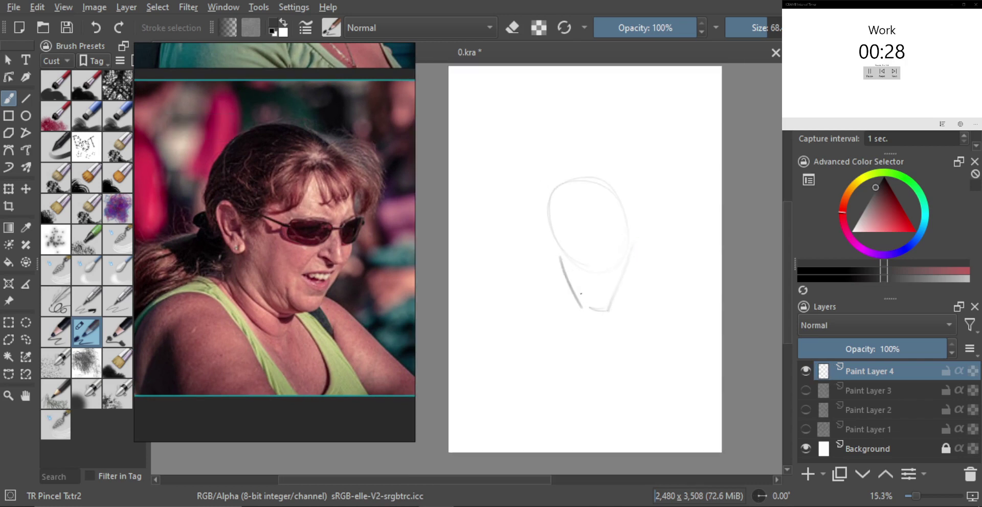
pyautogui.hotkey('ctrl', 'z')
pyautogui.scroll(2, 562, 276)
pyautogui.moveTo(554, 261); pyautogui.dragTo(589, 313)
pyautogui.scroll(1, 580, 289)
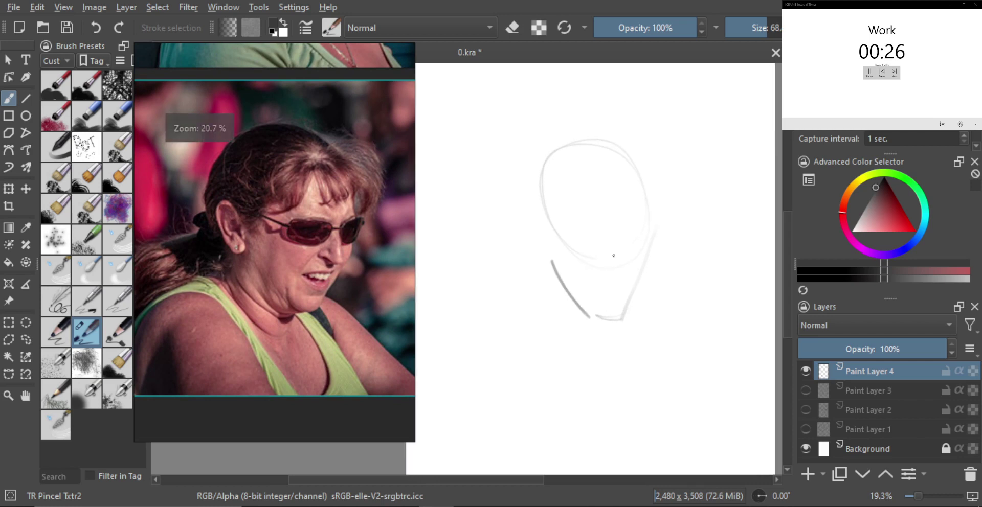
# Step: Block in the woman's brows, eyes, nose and upper mouth line with progressively smaller brushes
pyautogui.moveTo(580, 236)
pyautogui.mouseDown()
pyautogui.moveTo(608, 230)
pyautogui.moveTo(623, 241)
pyautogui.moveTo(599, 248)
pyautogui.moveTo(640, 247)
pyautogui.moveTo(632, 240)
pyautogui.moveTo(644, 267)
pyautogui.moveTo(622, 263)
pyautogui.moveTo(632, 242)
pyautogui.moveTo(640, 284)
pyautogui.moveTo(628, 292)
pyautogui.moveTo(597, 286)
pyautogui.mouseUp()
pyautogui.press('[')
pyautogui.press('[')
pyautogui.scroll(1, 644, 281)
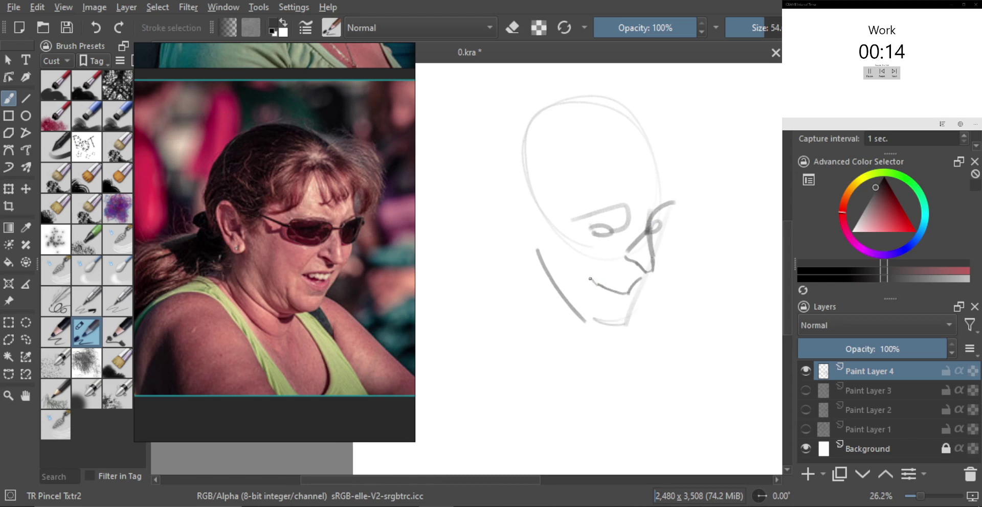
# Step: Build up the woman's open mouth with darker upper and lower lips, using a finer brush
pyautogui.moveTo(629, 281)
pyautogui.mouseDown()
pyautogui.moveTo(640, 277)
pyautogui.moveTo(611, 280)
pyautogui.moveTo(630, 289)
pyautogui.moveTo(620, 291)
pyautogui.mouseUp()
pyautogui.press('[')
pyautogui.moveTo(621, 297); pyautogui.dragTo(619, 278)
pyautogui.moveTo(634, 282)
pyautogui.mouseDown()
pyautogui.moveTo(613, 276)
pyautogui.moveTo(630, 274)
pyautogui.moveTo(648, 248)
pyautogui.moveTo(645, 263)
pyautogui.moveTo(624, 268)
pyautogui.mouseUp()
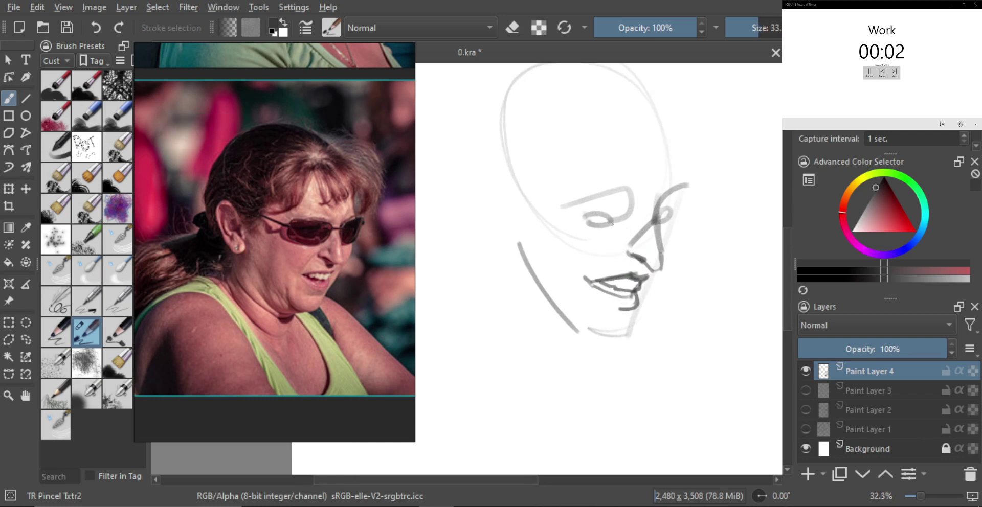
# Step: Draw the oval glasses frames around both of the woman's eyes, joined by a bridge over the nose
pyautogui.moveTo(574, 217)
pyautogui.mouseDown()
pyautogui.moveTo(618, 210)
pyautogui.moveTo(605, 219)
pyautogui.moveTo(623, 244)
pyautogui.moveTo(641, 225)
pyautogui.moveTo(608, 243)
pyautogui.moveTo(621, 211)
pyautogui.moveTo(639, 230)
pyautogui.moveTo(667, 212)
pyautogui.mouseUp()
pyautogui.press(']')
pyautogui.hotkey('ctrl', 'z')
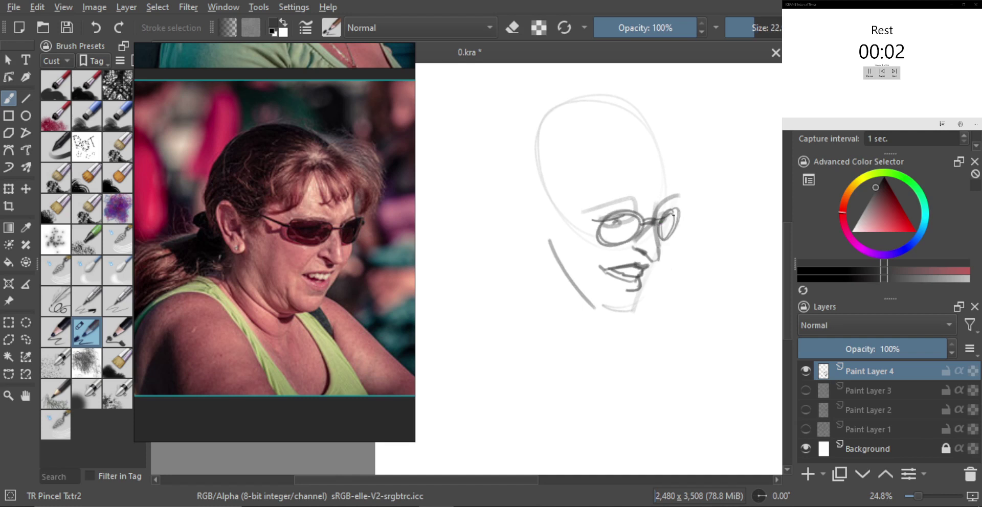
# Step: Define the eyebrows above the glasses and draw the far cheek contour running down to the chin
pyautogui.press('[')
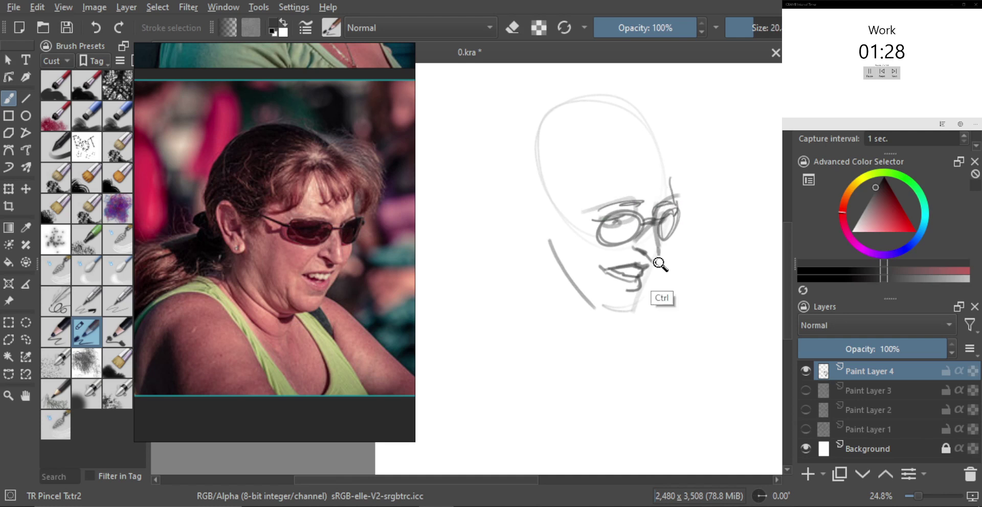
pyautogui.moveTo(658, 262); pyautogui.dragTo(659, 276)
pyautogui.moveTo(667, 214); pyautogui.dragTo(634, 296)
pyautogui.scroll(1, 634, 295)
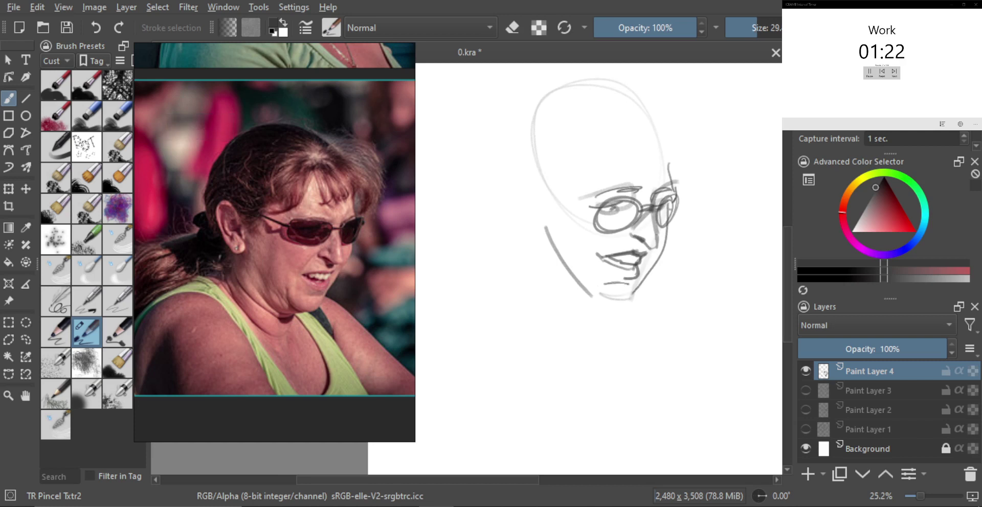
pyautogui.moveTo(632, 296)
pyautogui.mouseDown()
pyautogui.moveTo(592, 293)
pyautogui.moveTo(596, 309)
pyautogui.moveTo(610, 306)
pyautogui.mouseUp()
pyautogui.scroll(1, 591, 289)
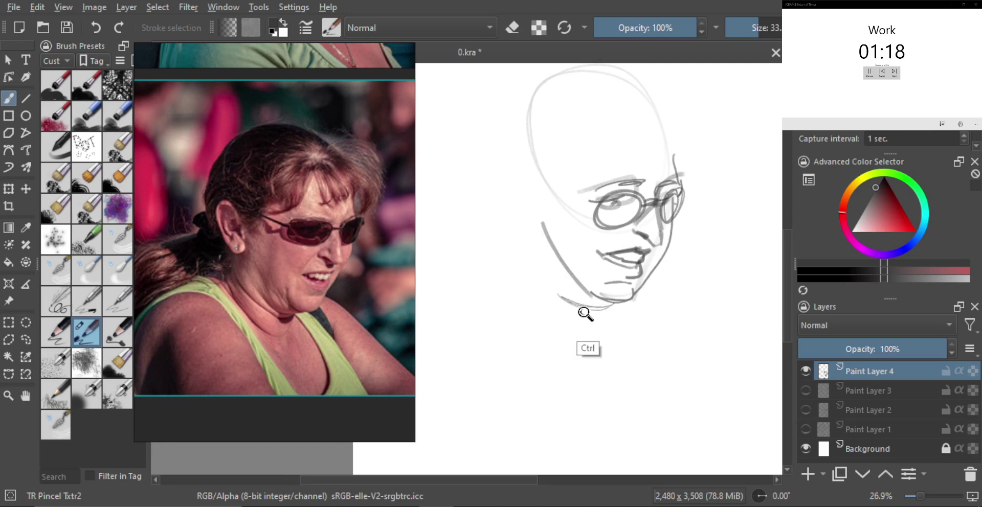
# Step: Draw the neck crease beneath the jaw, the shoulder line and the rounded neckline of the woman's top
pyautogui.scroll(-1, 585, 311)
pyautogui.moveTo(534, 302)
pyautogui.mouseDown()
pyautogui.moveTo(595, 328)
pyautogui.moveTo(606, 307)
pyautogui.mouseUp()
pyautogui.scroll(-1, 568, 318)
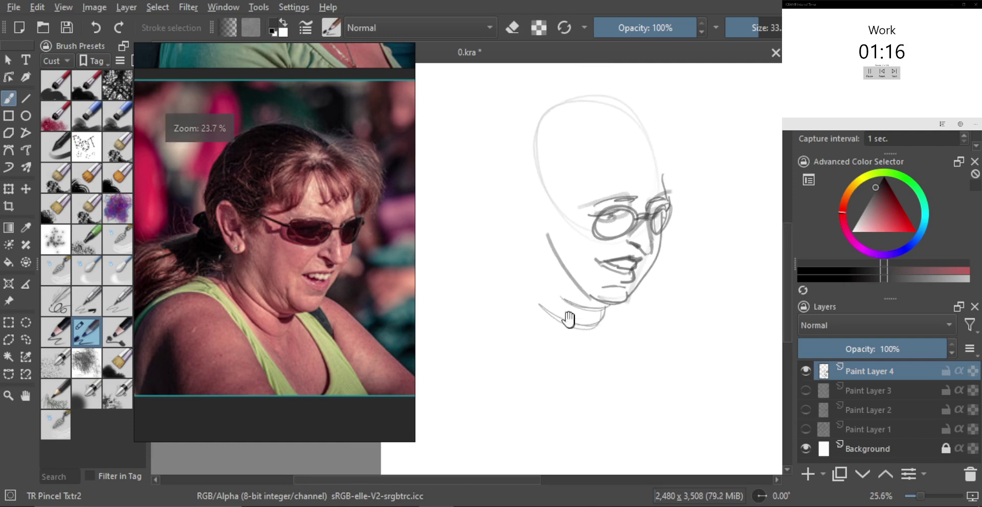
pyautogui.moveTo(500, 280)
pyautogui.mouseDown()
pyautogui.moveTo(562, 361)
pyautogui.moveTo(615, 308)
pyautogui.moveTo(562, 358)
pyautogui.mouseUp()
pyautogui.scroll(-1, 513, 268)
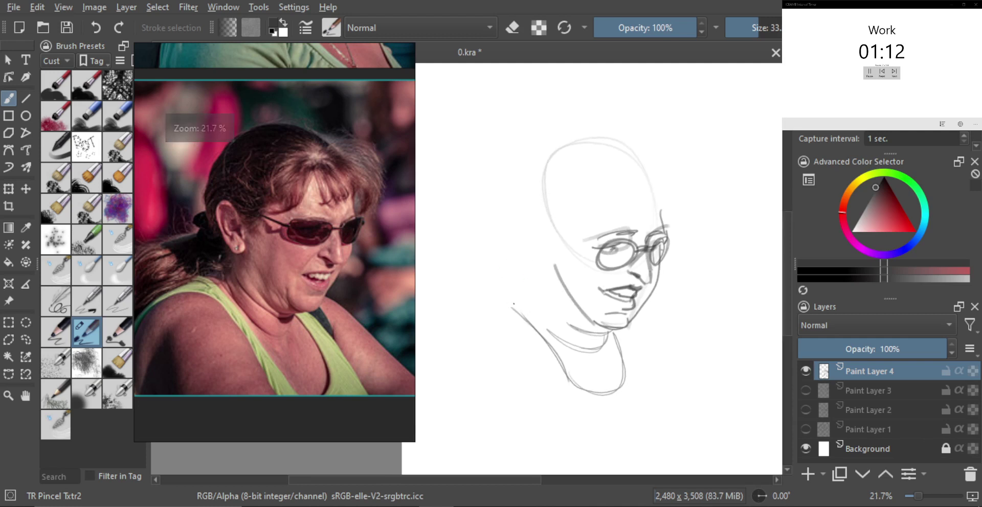
# Step: Draw the woman's near ear and glasses arm, with hair strands at the temple and loose locks behind the neck
pyautogui.moveTo(550, 275); pyautogui.dragTo(533, 302)
pyautogui.scroll(4, 556, 269)
pyautogui.moveTo(578, 230); pyautogui.dragTo(615, 241)
pyautogui.moveTo(567, 228)
pyautogui.mouseDown()
pyautogui.moveTo(593, 239)
pyautogui.moveTo(578, 216)
pyautogui.mouseUp()
pyautogui.moveTo(542, 232)
pyautogui.mouseDown()
pyautogui.moveTo(571, 206)
pyautogui.moveTo(520, 250)
pyautogui.moveTo(553, 263)
pyautogui.moveTo(502, 282)
pyautogui.mouseUp()
pyautogui.scroll(-1, 551, 272)
pyautogui.scroll(-1, 537, 283)
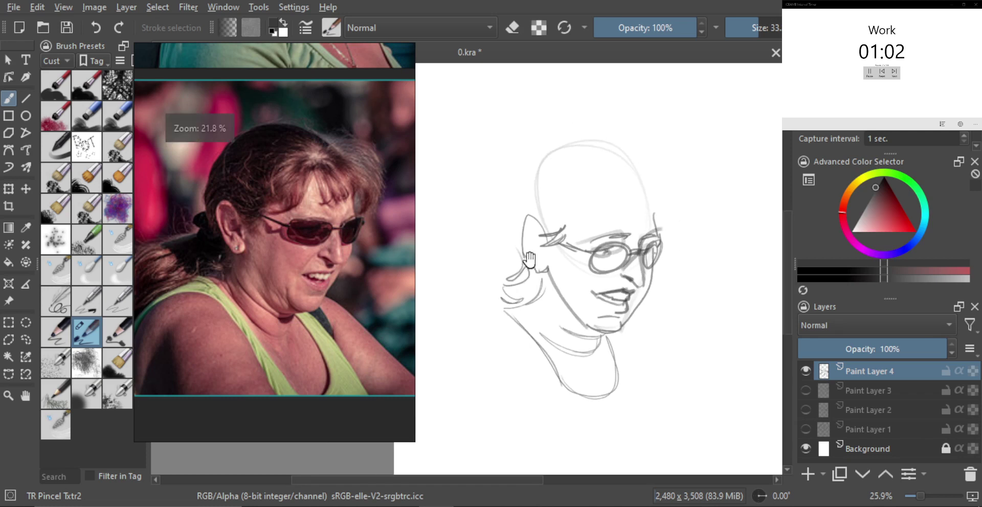
# Step: Outline the hair over the back and crown of the woman's head, adding the tied hair behind the ear
pyautogui.moveTo(510, 231)
pyautogui.mouseDown()
pyautogui.moveTo(503, 253)
pyautogui.moveTo(512, 266)
pyautogui.moveTo(488, 271)
pyautogui.mouseUp()
pyautogui.moveTo(528, 172)
pyautogui.mouseDown()
pyautogui.moveTo(636, 145)
pyautogui.moveTo(657, 197)
pyautogui.mouseUp()
pyautogui.scroll(1, 626, 193)
# Step: Draw the woman's parted bangs as curved strands falling across the forehead toward the glasses
pyautogui.moveTo(612, 172)
pyautogui.mouseDown()
pyautogui.moveTo(585, 197)
pyautogui.moveTo(588, 232)
pyautogui.mouseUp()
pyautogui.moveTo(616, 193); pyautogui.dragTo(599, 236)
pyautogui.moveTo(599, 236)
pyautogui.mouseDown()
pyautogui.moveTo(623, 188)
pyautogui.moveTo(638, 209)
pyautogui.mouseUp()
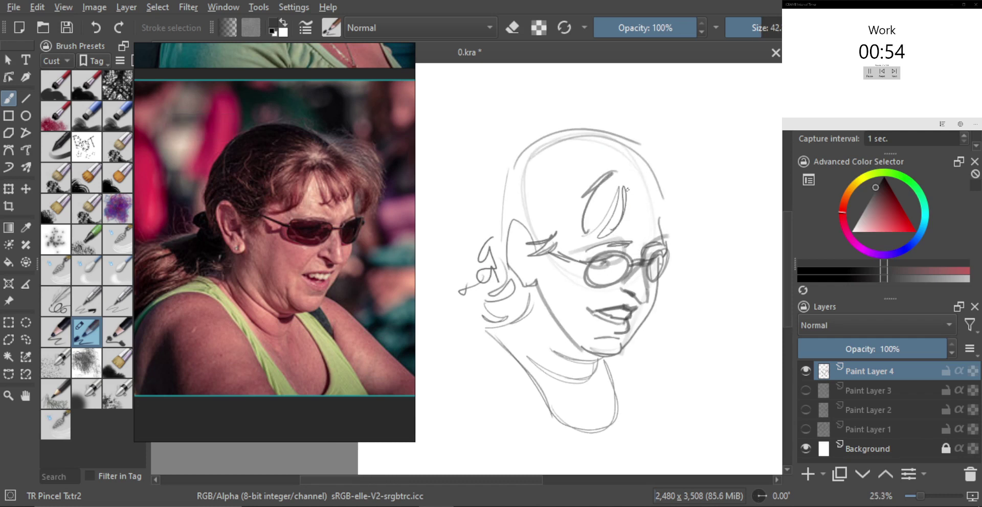
pyautogui.moveTo(617, 178); pyautogui.dragTo(635, 236)
pyautogui.moveTo(630, 187); pyautogui.dragTo(645, 243)
# Step: Draw the thick swept hair curving outward on the far side of the forehead and reinforce the near temple strands
pyautogui.moveTo(626, 164)
pyautogui.mouseDown()
pyautogui.moveTo(691, 193)
pyautogui.moveTo(690, 225)
pyautogui.mouseUp()
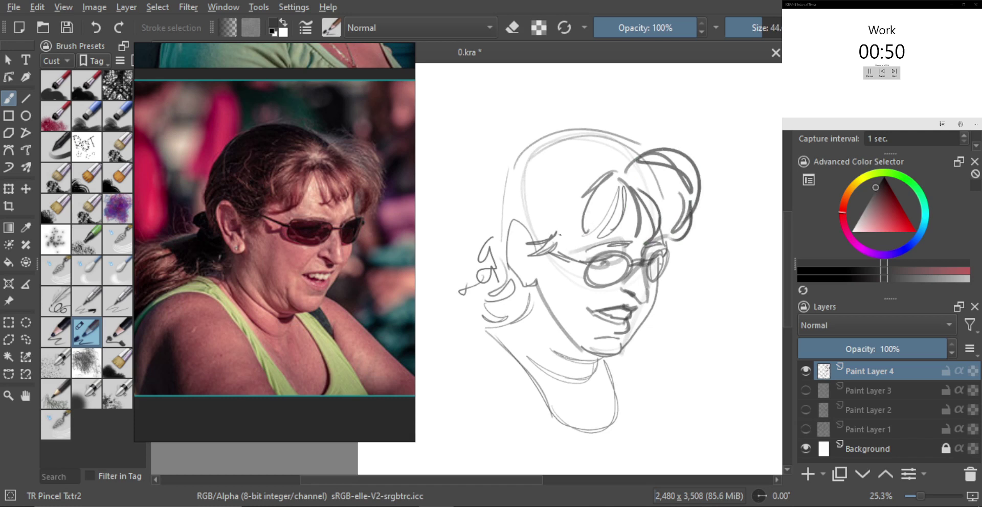
pyautogui.moveTo(571, 226); pyautogui.dragTo(543, 241)
pyautogui.keyDown('ctrl'); pyautogui.moveTo(577, 268); pyautogui.dragTo(579, 301); pyautogui.keyUp('ctrl')
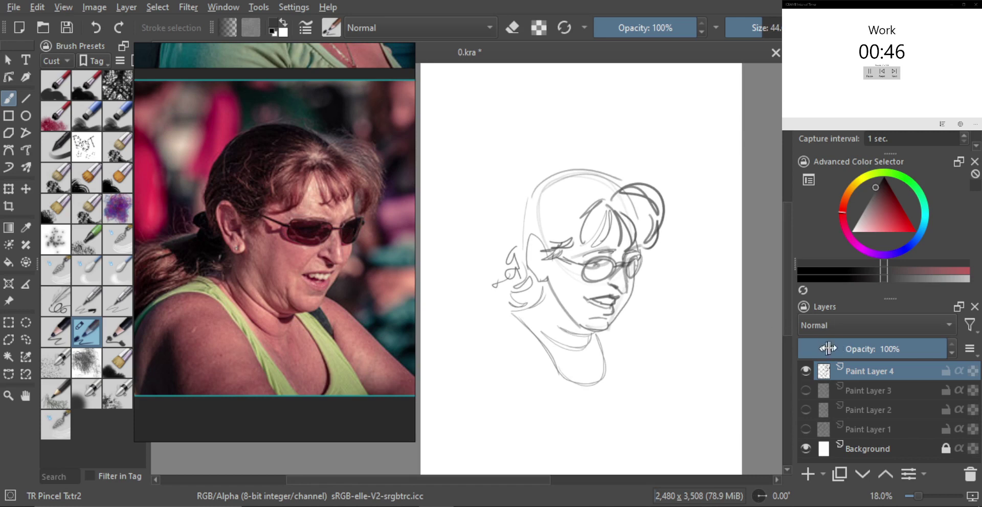
# Step: Hide Paint Layer 4, add a new paint layer, and frame the reference photo of the man in the flat cap
pyautogui.click(804, 371)
pyautogui.click(810, 464)
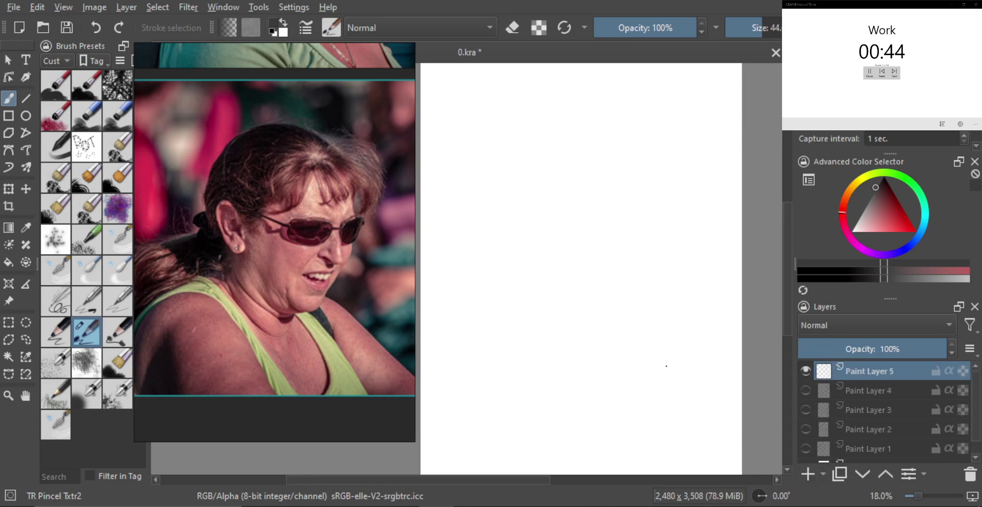
pyautogui.scroll(-3, 301, 289)
pyautogui.doubleClick(244, 300)
pyautogui.scroll(3, 250, 284)
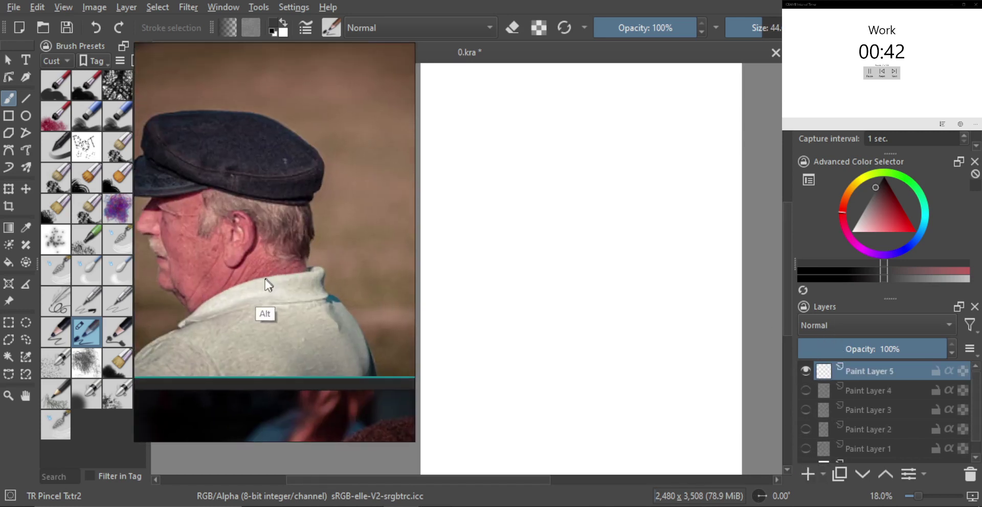
# Step: Block in the man's head with light overlapping ovals, a slanted face line in profile, and a rounded chin
pyautogui.moveTo(601, 194)
pyautogui.mouseDown()
pyautogui.moveTo(563, 207)
pyautogui.moveTo(563, 272)
pyautogui.moveTo(628, 292)
pyautogui.mouseUp()
pyautogui.moveTo(610, 261); pyautogui.dragTo(596, 283)
pyautogui.scroll(1, 596, 282)
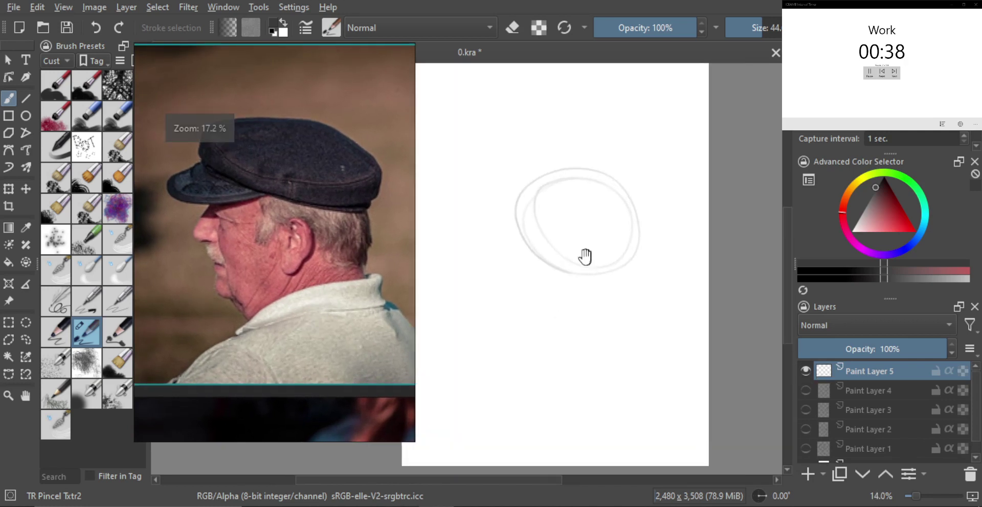
pyautogui.moveTo(511, 210)
pyautogui.mouseDown()
pyautogui.moveTo(534, 316)
pyautogui.moveTo(549, 318)
pyautogui.mouseUp()
pyautogui.scroll(2, 530, 279)
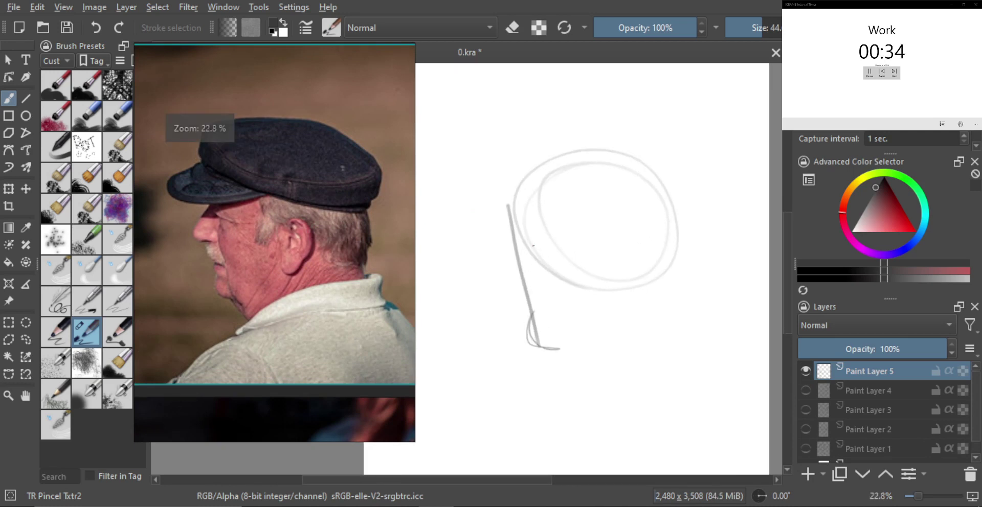
# Step: Draw the man's eye area, nose profile with nostril, and the fold running from the nose down the cheek
pyautogui.scroll(1, 534, 281)
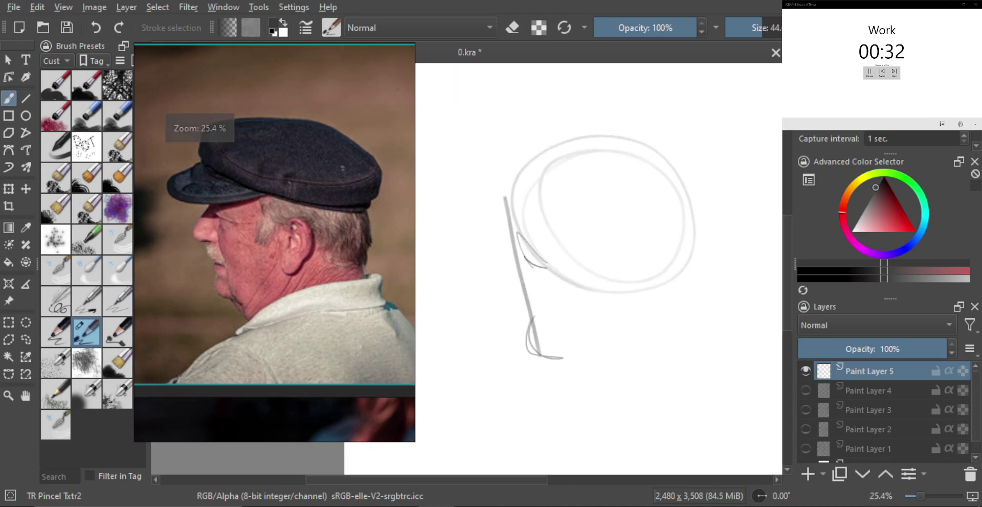
pyautogui.moveTo(524, 258); pyautogui.dragTo(530, 266)
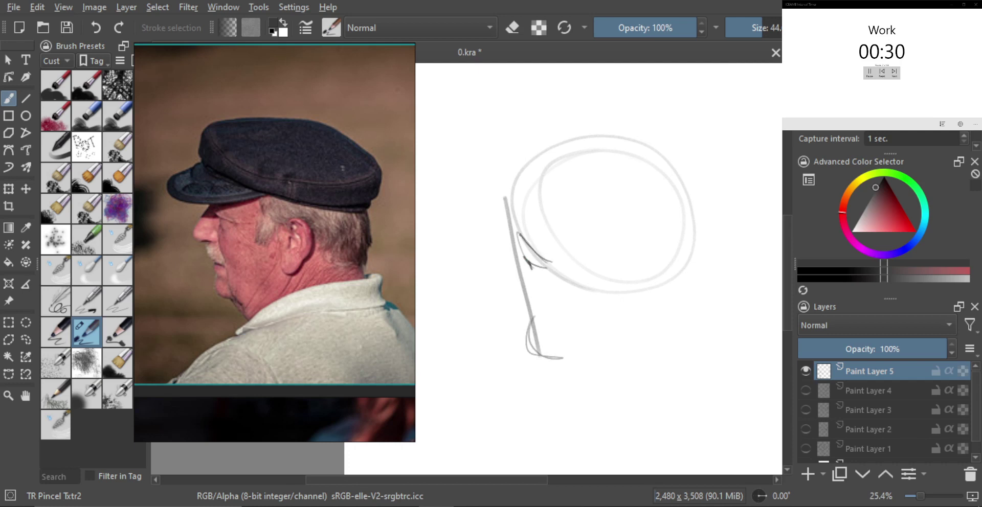
pyautogui.moveTo(507, 224); pyautogui.dragTo(510, 257)
pyautogui.press(']')
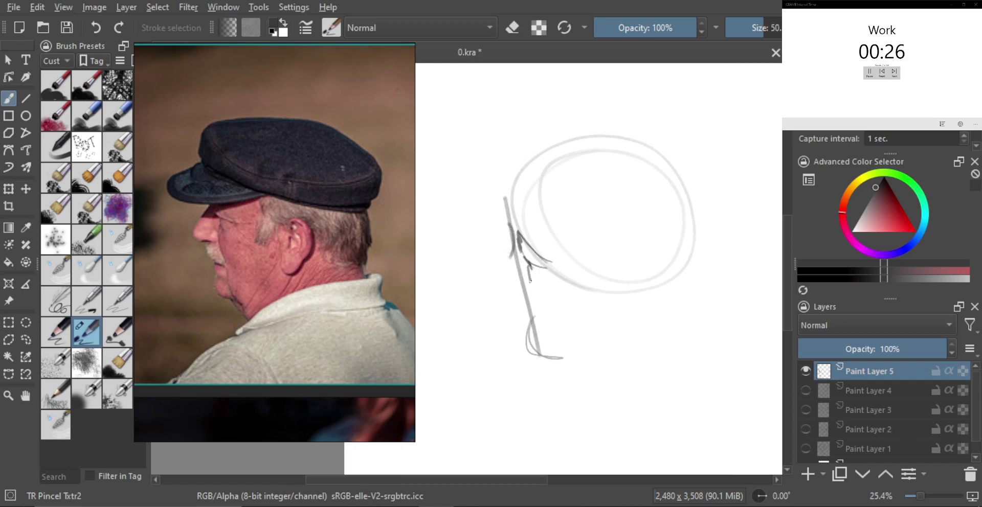
pyautogui.moveTo(527, 265); pyautogui.dragTo(548, 318)
pyautogui.moveTo(522, 290)
pyautogui.keyDown('ctrl'); pyautogui.mouseDown()
pyautogui.moveTo(512, 255)
pyautogui.moveTo(506, 291)
pyautogui.moveTo(527, 284)
pyautogui.moveTo(521, 273)
pyautogui.mouseUp(); pyautogui.keyUp('ctrl')
pyautogui.press('[')
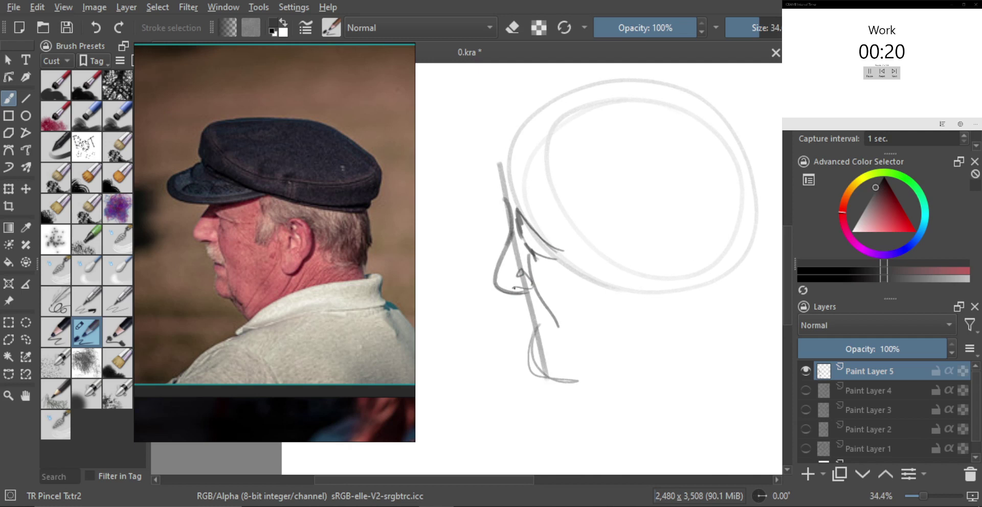
# Step: Draw the man's moustache with short hatched strokes under the nose and mark the corner of the mouth
pyautogui.scroll(-2, 513, 293)
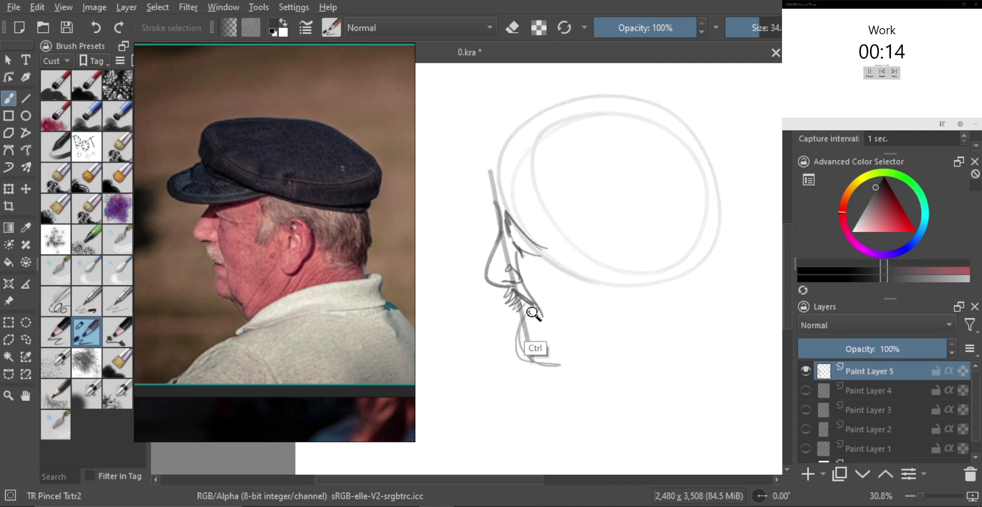
pyautogui.scroll(1, 526, 307)
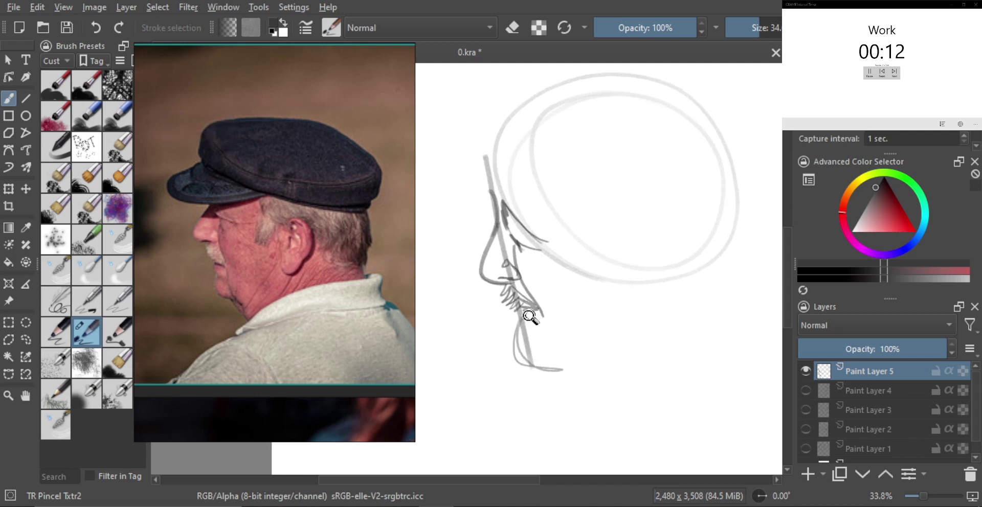
pyautogui.scroll(1, 529, 317)
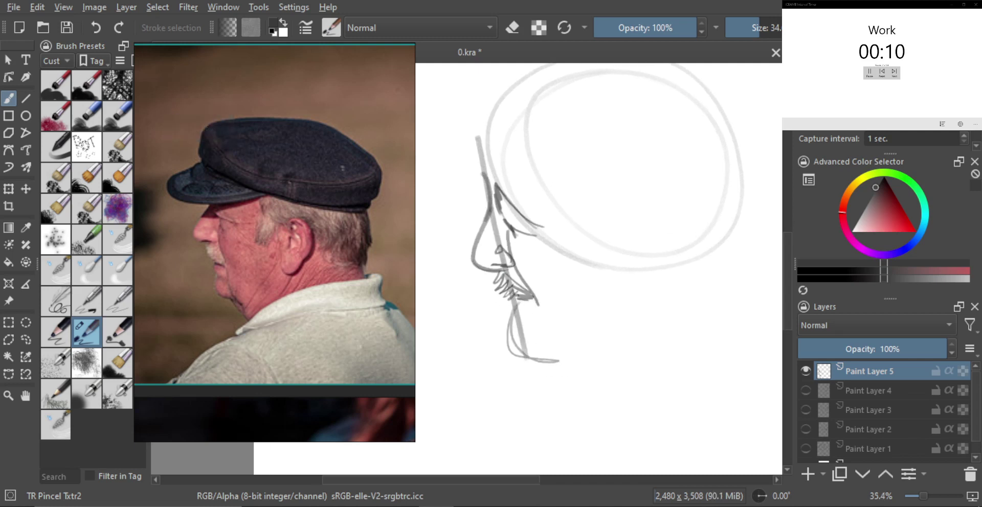
pyautogui.keyDown('shift'); pyautogui.moveTo(514, 295); pyautogui.dragTo(519, 295); pyautogui.keyUp('shift')
# Step: Define the man's lips and chin, and extend the jaw and throat into the angled collar line
pyautogui.scroll(-2, 512, 328)
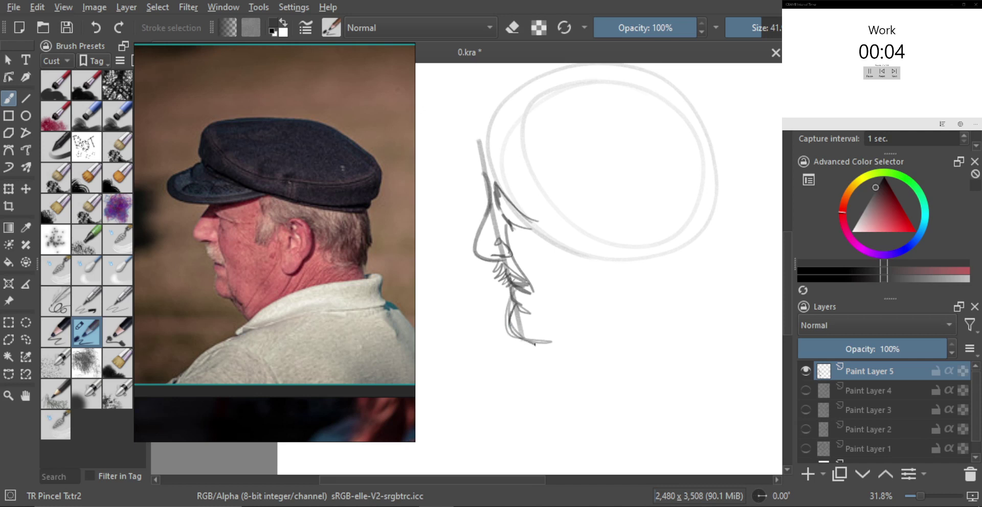
pyautogui.scroll(-1, 541, 343)
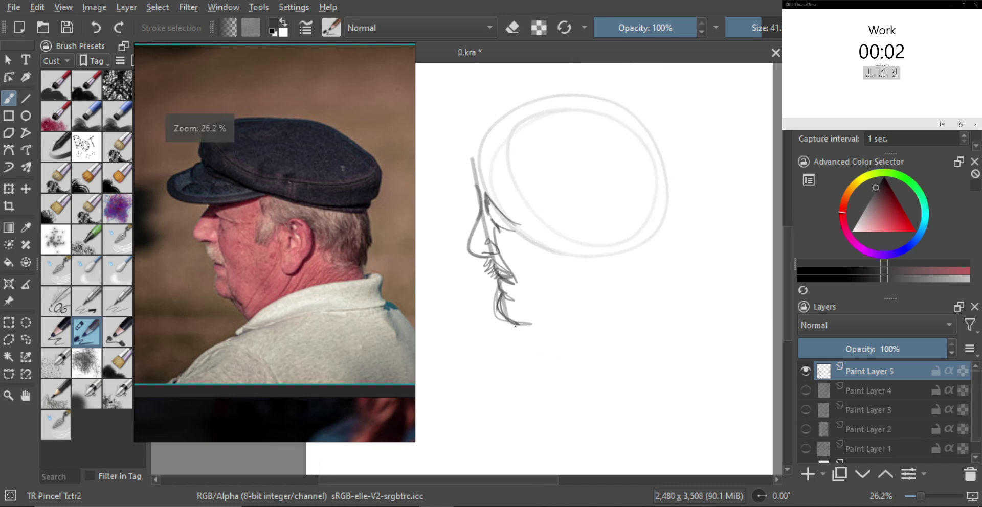
pyautogui.scroll(-1, 532, 330)
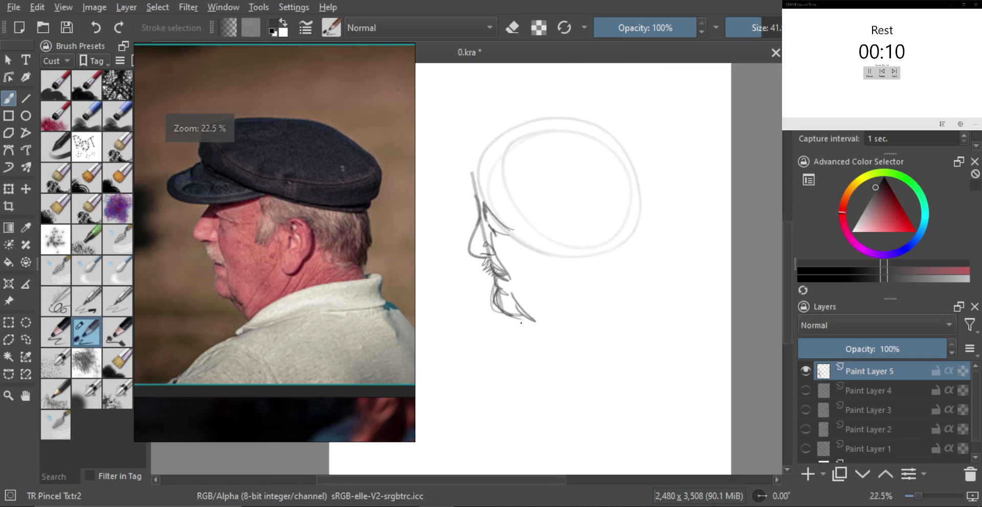
pyautogui.moveTo(543, 324)
pyautogui.mouseDown()
pyautogui.moveTo(560, 308)
pyautogui.moveTo(532, 339)
pyautogui.moveTo(584, 299)
pyautogui.moveTo(633, 302)
pyautogui.mouseUp()
pyautogui.scroll(-1, 560, 277)
# Step: Draw the man's flat cap with a curved brim, the crown outline, and the lower band across the head
pyautogui.moveTo(458, 220); pyautogui.dragTo(540, 209)
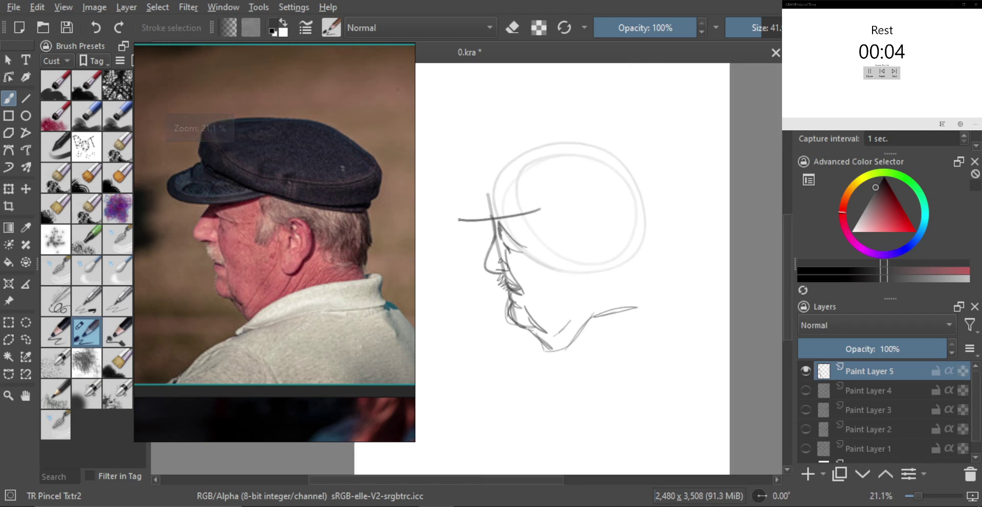
pyautogui.moveTo(463, 189); pyautogui.dragTo(478, 220)
pyautogui.scroll(1, 502, 215)
pyautogui.moveTo(477, 185)
pyautogui.mouseDown()
pyautogui.moveTo(546, 201)
pyautogui.moveTo(478, 183)
pyautogui.moveTo(473, 134)
pyautogui.moveTo(573, 111)
pyautogui.moveTo(624, 114)
pyautogui.moveTo(705, 190)
pyautogui.mouseUp()
pyautogui.hotkey('ctrl', 'z')
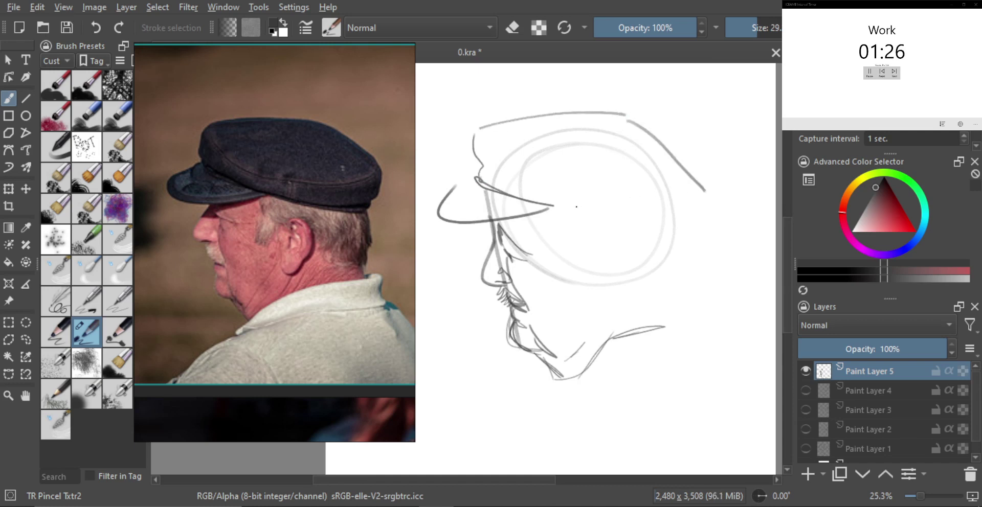
pyautogui.moveTo(547, 202); pyautogui.dragTo(669, 225)
pyautogui.moveTo(567, 210); pyautogui.dragTo(626, 223)
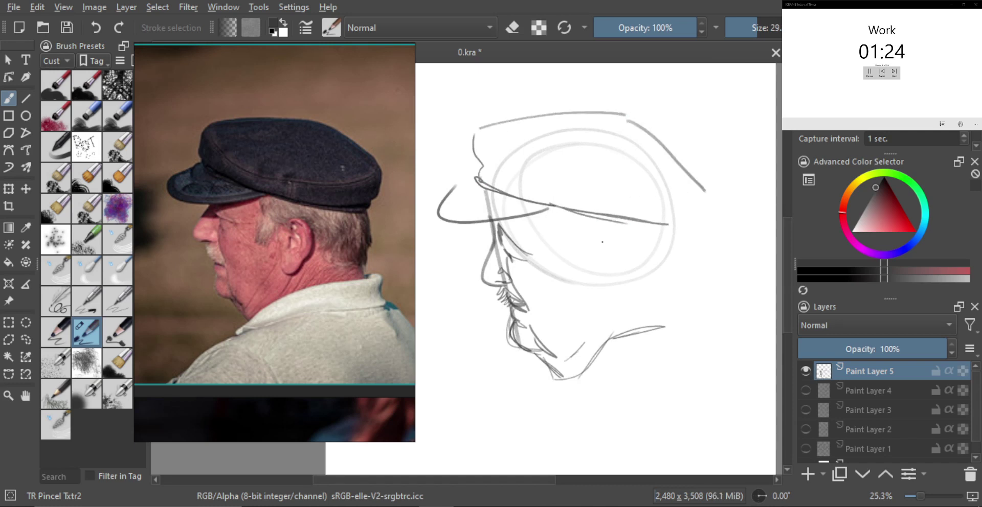
# Step: Draw the man's sideburn strands and outline the ear with its lobe beneath the cap band
pyautogui.moveTo(546, 214); pyautogui.dragTo(570, 263)
pyautogui.keyDown('shift'); pyautogui.moveTo(575, 294); pyautogui.dragTo(582, 259); pyautogui.keyUp('shift')
pyautogui.moveTo(575, 284)
pyautogui.mouseDown()
pyautogui.moveTo(609, 233)
pyautogui.moveTo(618, 280)
pyautogui.mouseUp()
pyautogui.press(']')
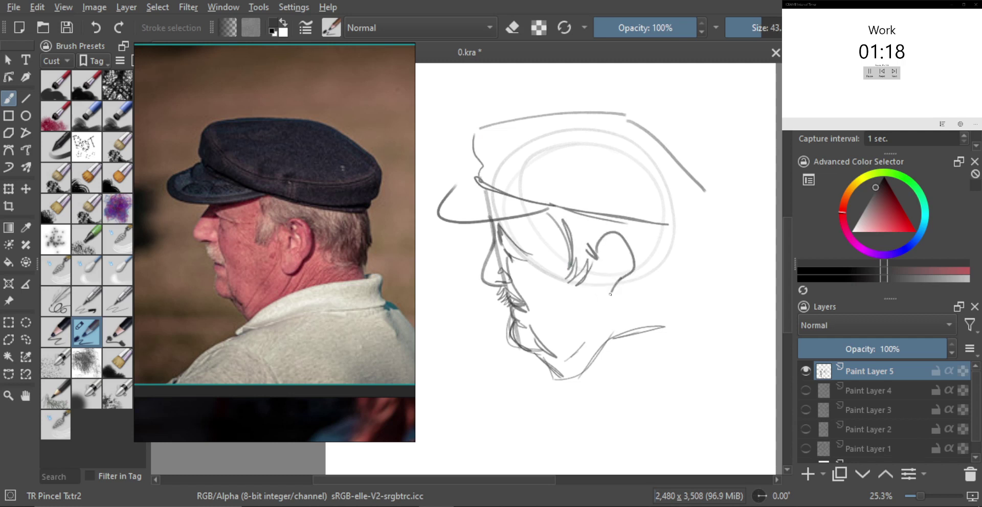
pyautogui.moveTo(606, 306); pyautogui.dragTo(634, 280)
# Step: Draw the back of the man's head with a thicker brush, adding nape hair strokes and the rear collar corner
pyautogui.press(']')
pyautogui.press(']')
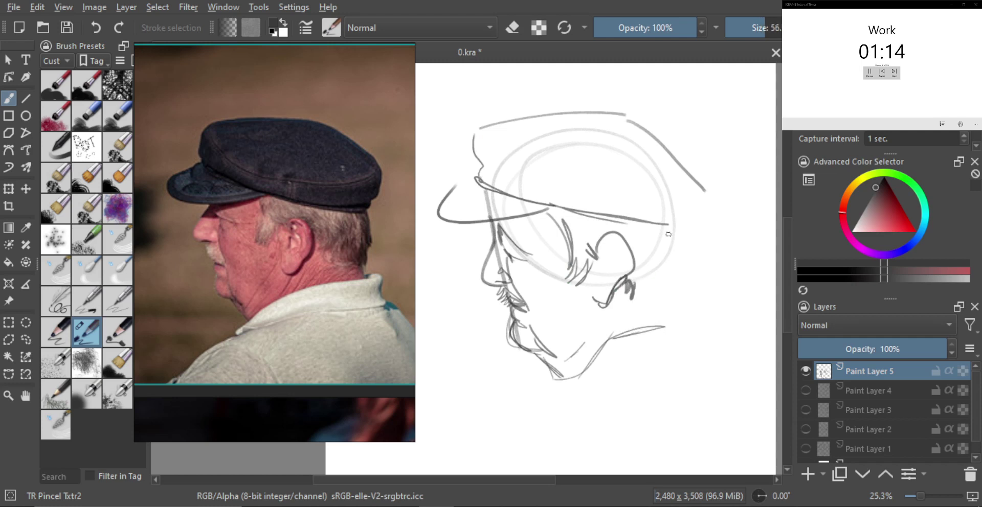
pyautogui.moveTo(678, 219)
pyautogui.mouseDown()
pyautogui.moveTo(655, 298)
pyautogui.moveTo(646, 297)
pyautogui.moveTo(665, 309)
pyautogui.moveTo(664, 288)
pyautogui.moveTo(679, 322)
pyautogui.mouseUp()
pyautogui.keyDown('ctrl'); pyautogui.scroll(-1, 688, 320); pyautogui.keyUp('ctrl')
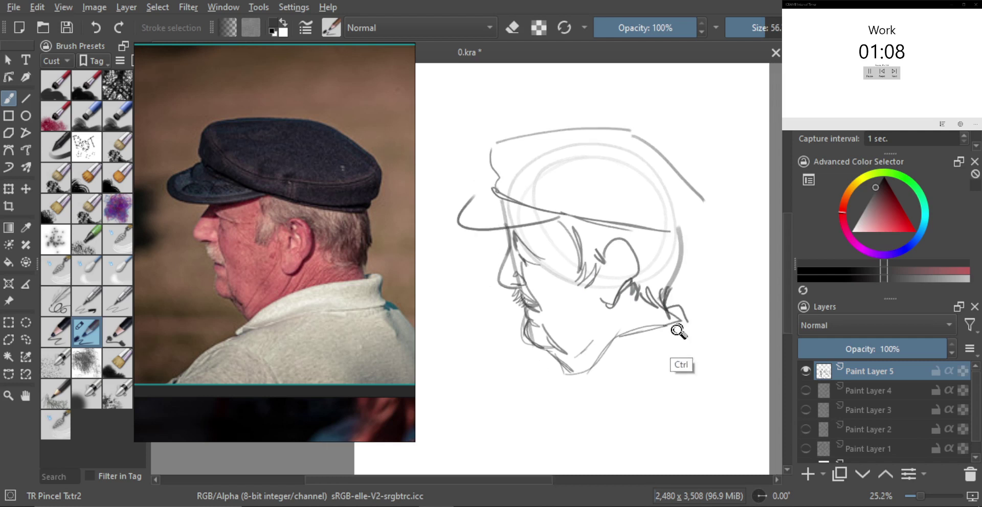
# Step: Add crease strokes beside the man's eye and on the cheek near the mouth
pyautogui.keyDown('ctrl'); pyautogui.scroll(2, 558, 323); pyautogui.keyUp('ctrl')
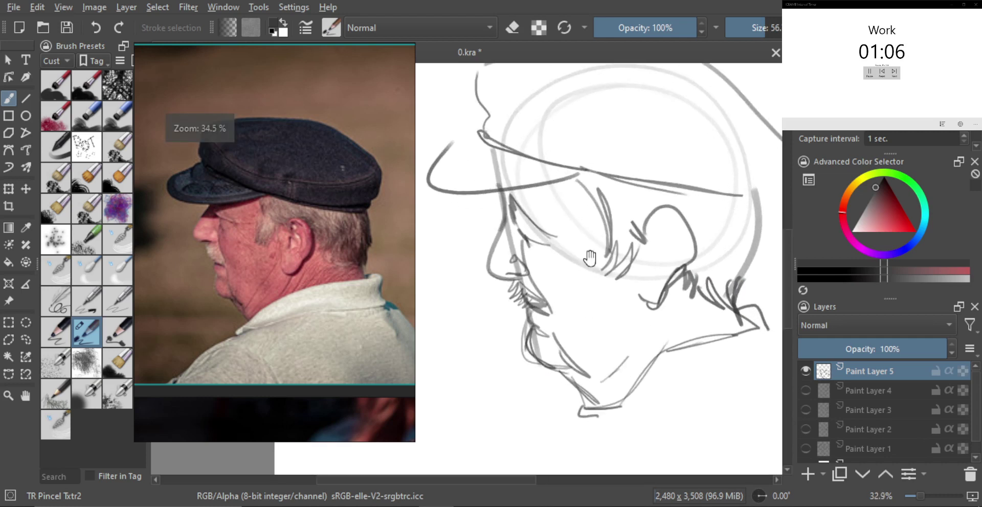
pyautogui.moveTo(561, 245)
pyautogui.mouseDown()
pyautogui.moveTo(585, 244)
pyautogui.moveTo(580, 267)
pyautogui.mouseUp()
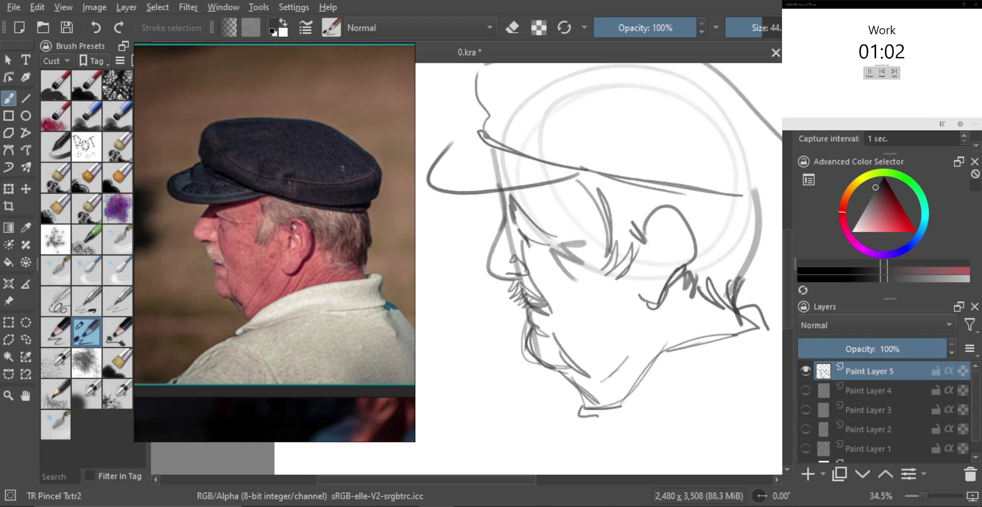
pyautogui.moveTo(544, 299); pyautogui.dragTo(570, 329)
pyautogui.moveTo(583, 268); pyautogui.dragTo(586, 306)
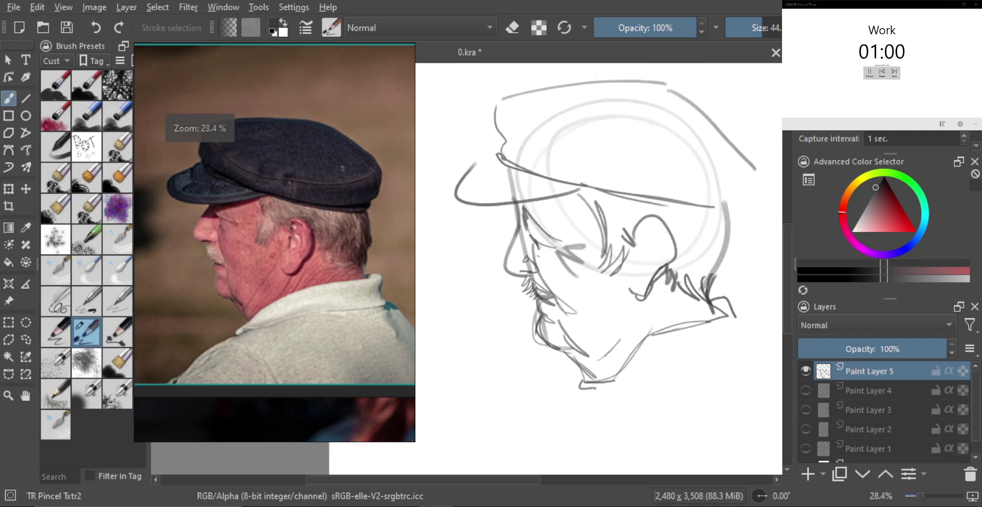
pyautogui.moveTo(551, 258); pyautogui.dragTo(567, 240)
pyautogui.press(']')
pyautogui.keyDown('ctrl'); pyautogui.scroll(-3, 614, 323); pyautogui.keyUp('ctrl')
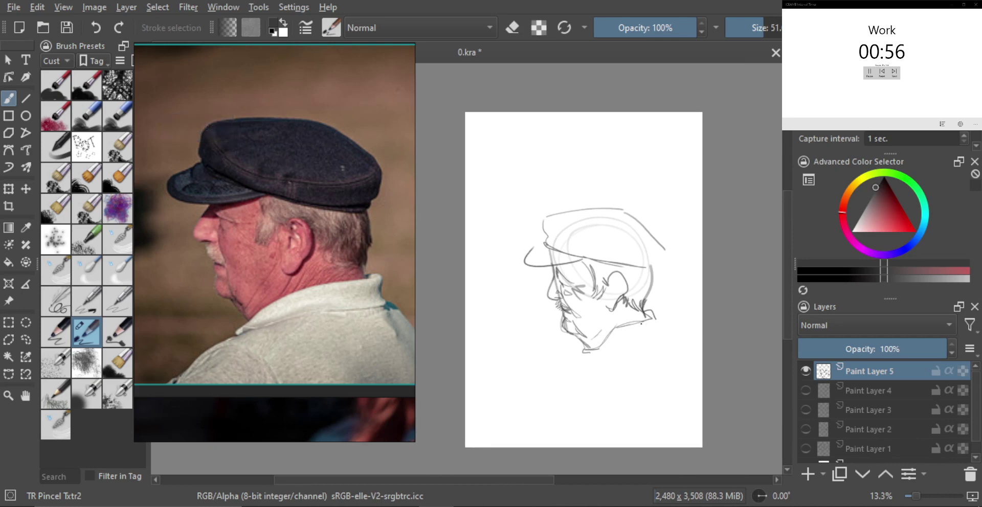
# Step: Hide Paint Layer 5, add a new paint layer, and frame the reference photo of the woman with spiky short hair
pyautogui.click(805, 370)
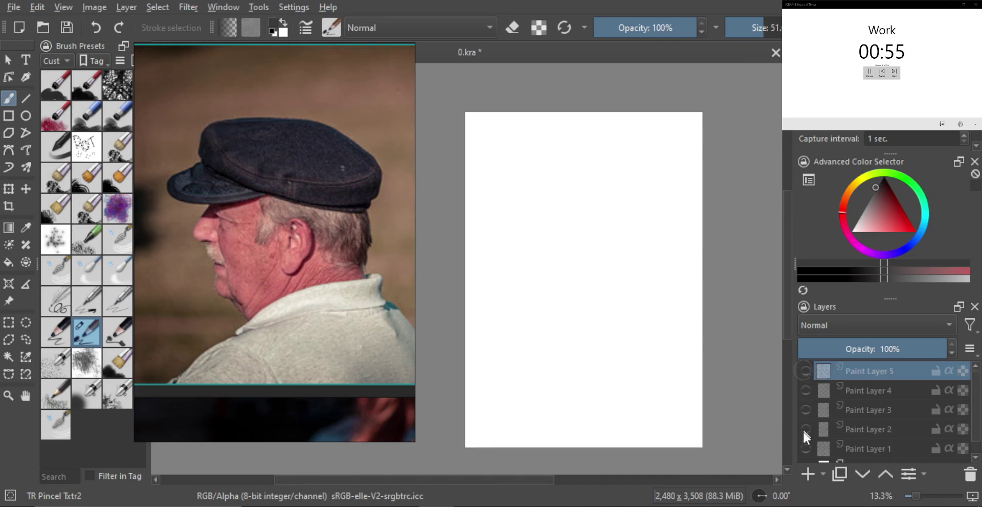
pyautogui.click(807, 474)
pyautogui.doubleClick(306, 254)
pyautogui.doubleClick(228, 261)
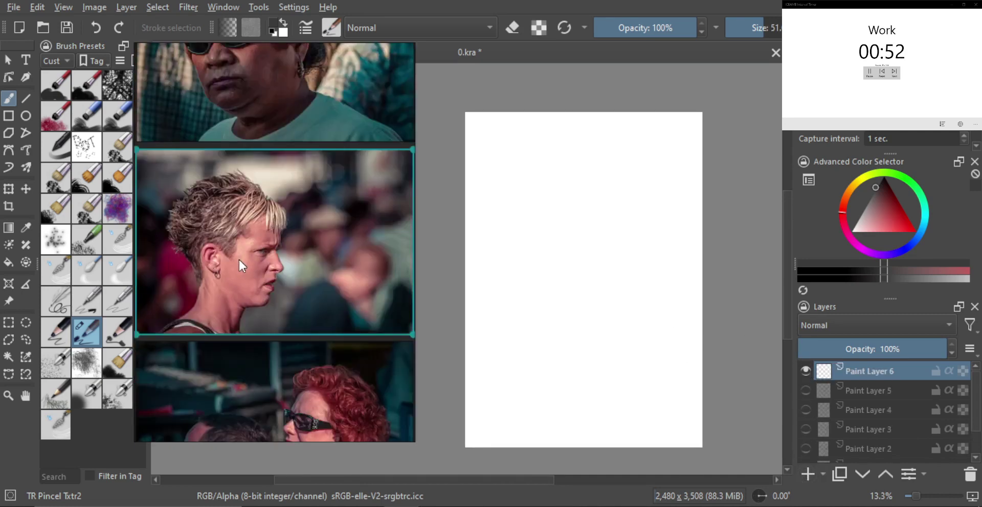
pyautogui.scroll(3, 238, 259)
pyautogui.moveTo(281, 255); pyautogui.dragTo(323, 251)
pyautogui.scroll(-1, 347, 271)
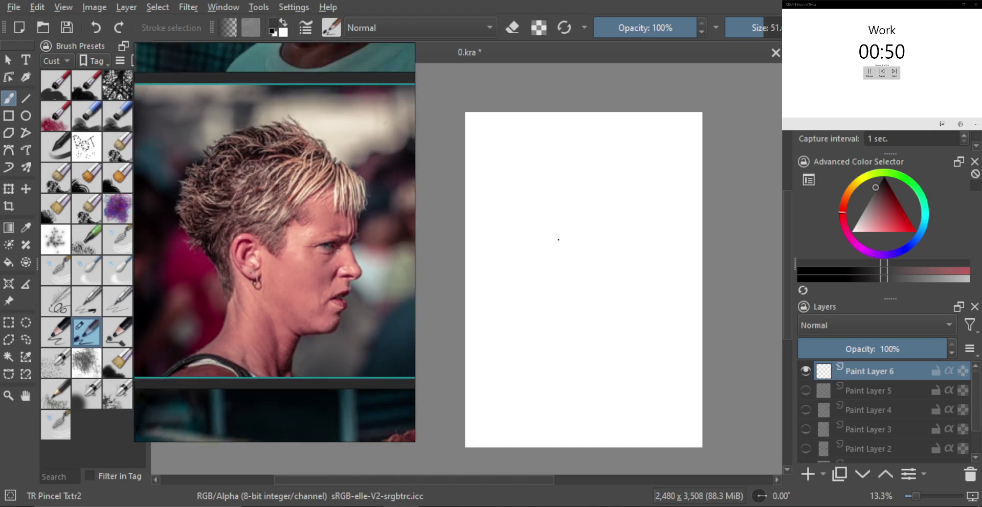
# Step: Block in the woman's profile with skull ovals, a face line, the jaw, and placement marks for ear, sideburn and eye
pyautogui.moveTo(591, 197); pyautogui.dragTo(570, 280)
pyautogui.moveTo(610, 218)
pyautogui.mouseDown()
pyautogui.moveTo(535, 200)
pyautogui.moveTo(533, 230)
pyautogui.mouseUp()
pyautogui.moveTo(592, 278)
pyautogui.mouseDown()
pyautogui.moveTo(590, 256)
pyautogui.moveTo(612, 247)
pyautogui.mouseUp()
pyautogui.moveTo(626, 196)
pyautogui.mouseDown()
pyautogui.moveTo(618, 326)
pyautogui.moveTo(560, 293)
pyautogui.moveTo(594, 322)
pyautogui.mouseUp()
pyautogui.moveTo(545, 276)
pyautogui.mouseDown()
pyautogui.moveTo(547, 244)
pyautogui.moveTo(525, 232)
pyautogui.moveTo(574, 214)
pyautogui.moveTo(648, 226)
pyautogui.moveTo(622, 248)
pyautogui.moveTo(663, 239)
pyautogui.moveTo(665, 223)
pyautogui.moveTo(675, 277)
pyautogui.moveTo(651, 274)
pyautogui.moveTo(665, 285)
pyautogui.mouseUp()
# Step: Draw the woman's nose in profile with the bridge, nostril and tip, and start the line down to the upper lip
pyautogui.scroll(1, 590, 225)
pyautogui.scroll(2, 651, 246)
pyautogui.scroll(1, 670, 267)
pyautogui.keyDown('shift'); pyautogui.click(662, 290); pyautogui.keyUp('shift')
pyautogui.moveTo(680, 277); pyautogui.dragTo(665, 287)
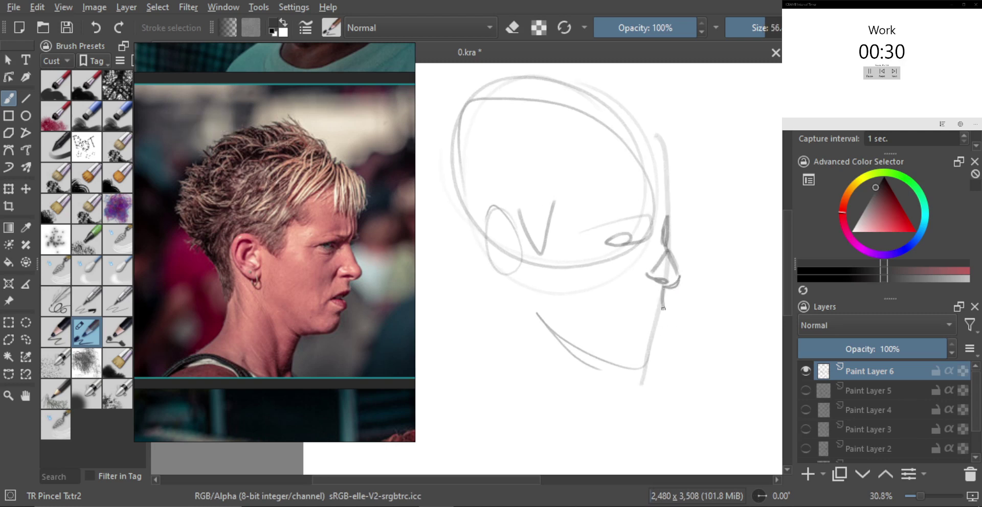
# Step: Draw the woman's parted lips in profile and the rounded chin below them
pyautogui.scroll(1, 648, 307)
pyautogui.moveTo(627, 311)
pyautogui.mouseDown()
pyautogui.moveTo(656, 297)
pyautogui.moveTo(640, 311)
pyautogui.moveTo(646, 333)
pyautogui.mouseUp()
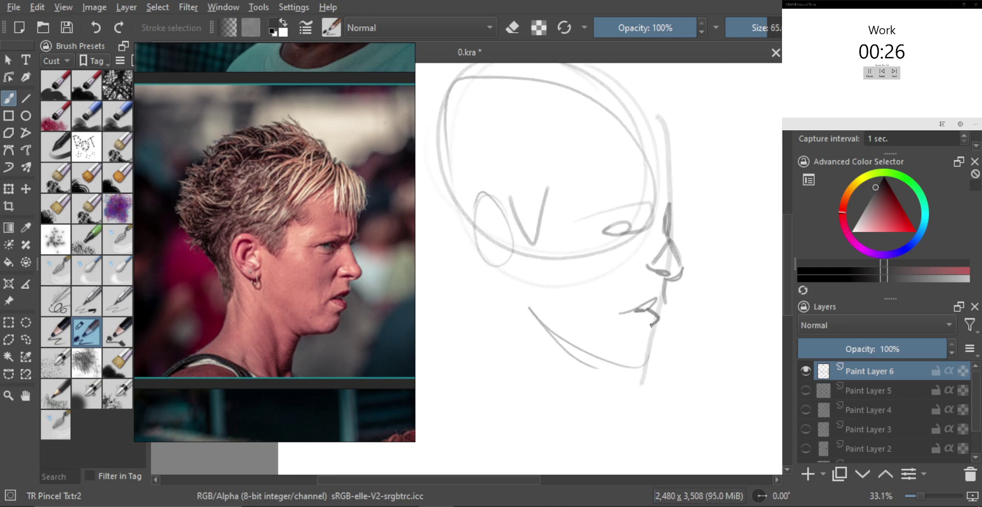
pyautogui.scroll(-2, 658, 307)
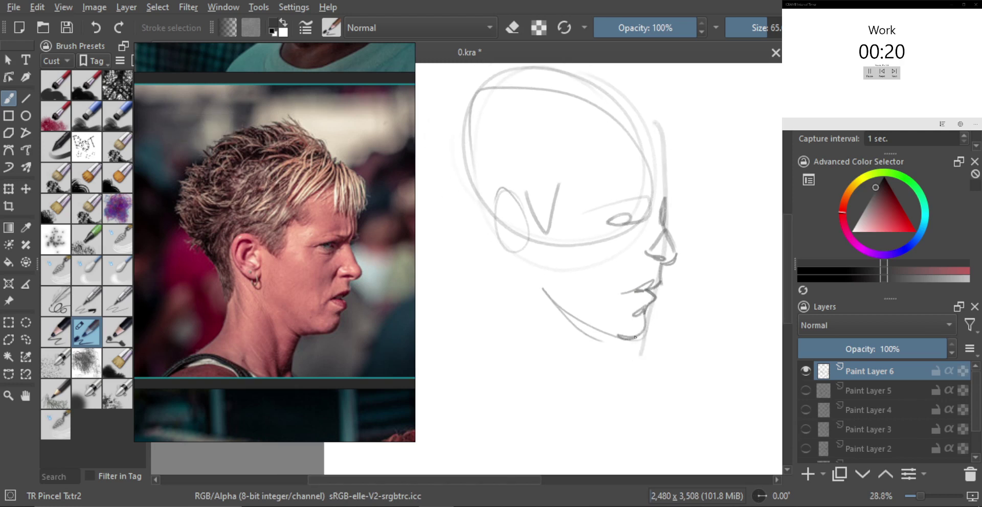
pyautogui.scroll(2, 634, 294)
pyautogui.moveTo(642, 272); pyautogui.dragTo(643, 267)
pyautogui.moveTo(661, 280)
pyautogui.mouseDown()
pyautogui.moveTo(643, 285)
pyautogui.moveTo(656, 279)
pyautogui.moveTo(645, 308)
pyautogui.mouseUp()
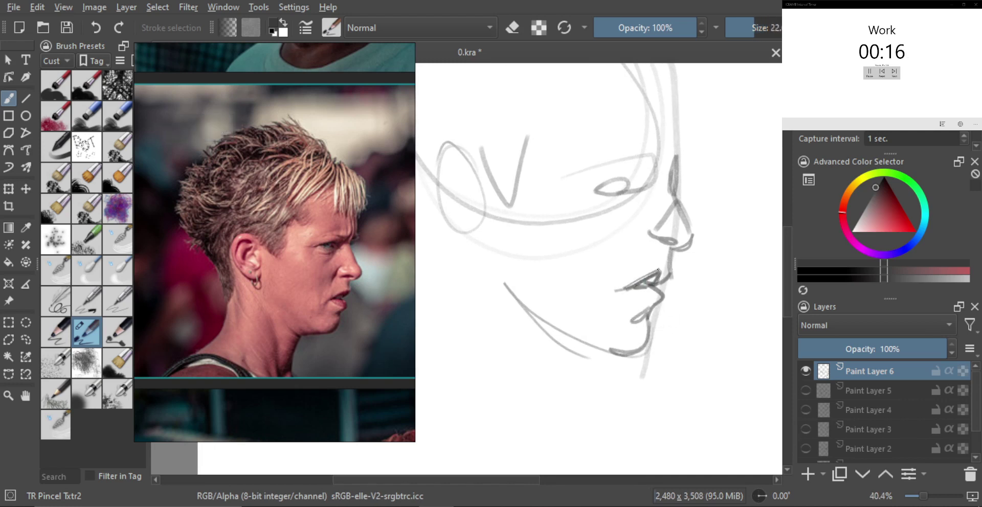
# Step: Darken the woman's lip contours and the line between nose and mouth, adding a stroke for the lower lip
pyautogui.moveTo(668, 266)
pyautogui.mouseDown()
pyautogui.moveTo(659, 280)
pyautogui.moveTo(637, 283)
pyautogui.moveTo(649, 297)
pyautogui.moveTo(629, 315)
pyautogui.mouseUp()
pyautogui.scroll(-2, 598, 306)
pyautogui.scroll(1, 598, 307)
pyautogui.moveTo(642, 277)
pyautogui.mouseDown()
pyautogui.moveTo(657, 281)
pyautogui.moveTo(653, 309)
pyautogui.mouseUp()
pyautogui.scroll(1, 654, 289)
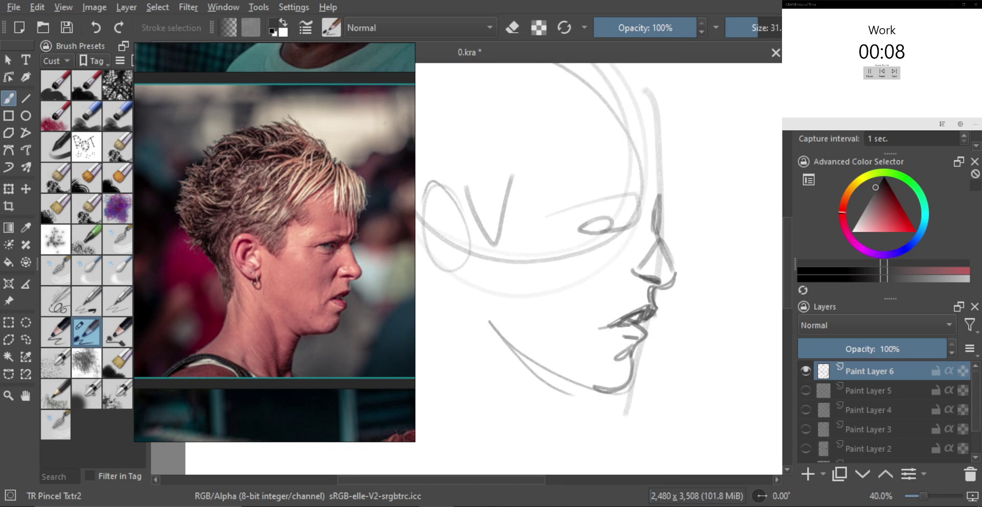
# Step: Redraw the woman's nose contour and nostril with darker lines, adding frown creases at the top of the bridge
pyautogui.moveTo(661, 220)
pyautogui.mouseDown()
pyautogui.moveTo(667, 203)
pyautogui.moveTo(659, 222)
pyautogui.moveTo(676, 263)
pyautogui.mouseUp()
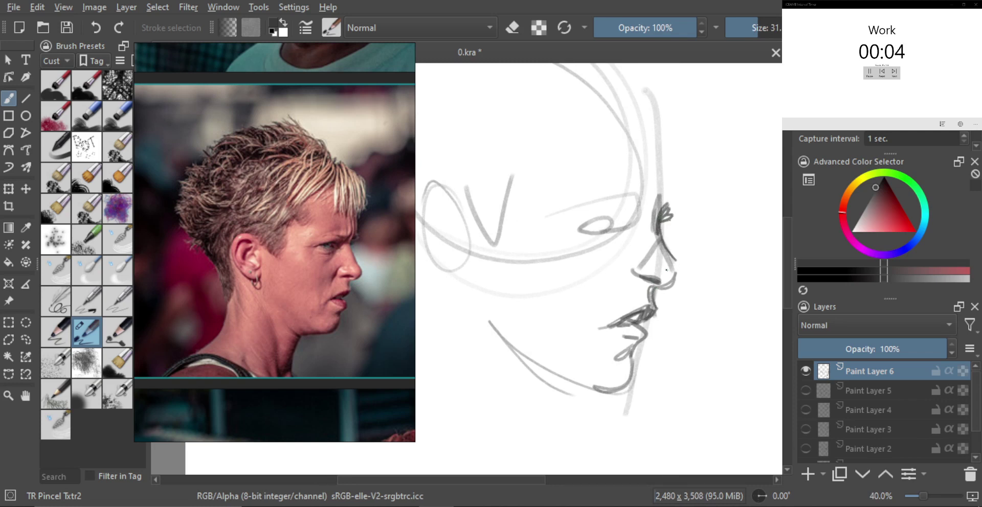
pyautogui.hotkey('ctrl', 'z')
pyautogui.moveTo(657, 227)
pyautogui.mouseDown()
pyautogui.moveTo(670, 266)
pyautogui.moveTo(661, 288)
pyautogui.mouseUp()
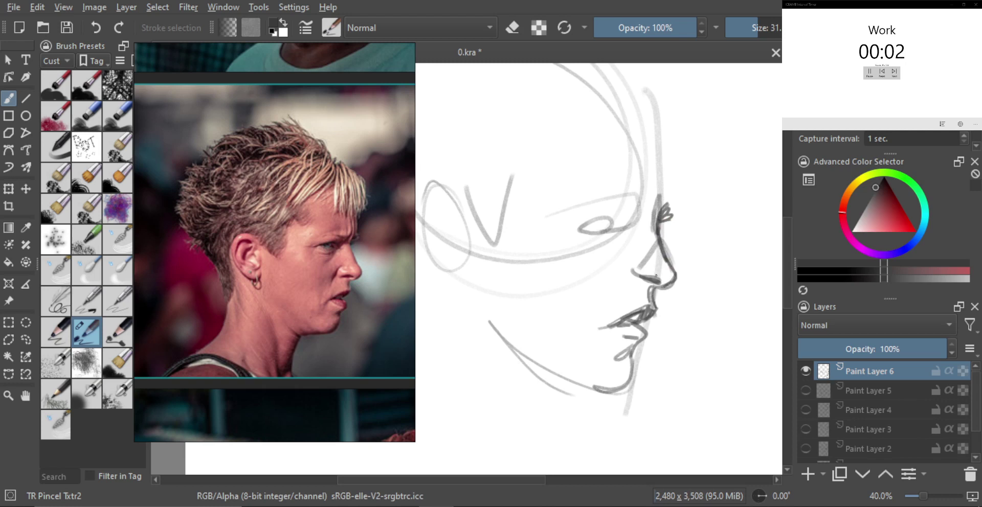
pyautogui.moveTo(635, 258); pyautogui.dragTo(644, 277)
# Step: Draw the woman's eye with darker lids, an iris, and a short crease under it
pyautogui.moveTo(586, 247)
pyautogui.mouseDown()
pyautogui.moveTo(632, 236)
pyautogui.moveTo(608, 249)
pyautogui.moveTo(630, 253)
pyautogui.moveTo(609, 259)
pyautogui.mouseUp()
pyautogui.keyDown('shift'); pyautogui.moveTo(620, 259); pyautogui.dragTo(613, 259); pyautogui.keyUp('shift')
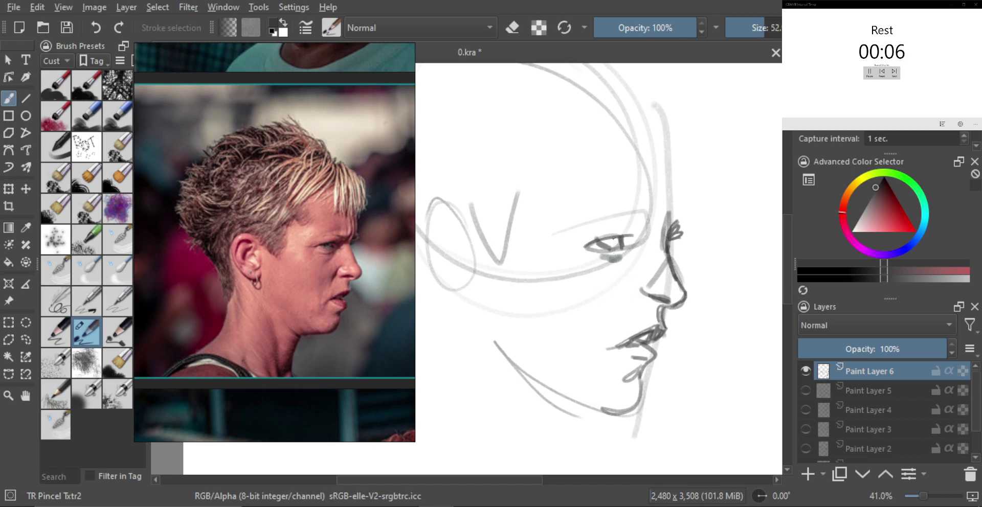
# Step: Draw the woman's dark slanted eyebrow and extend the eyelid lines, adding a forehead stroke above the nose bridge
pyautogui.moveTo(569, 239)
pyautogui.mouseDown()
pyautogui.moveTo(621, 213)
pyautogui.moveTo(654, 229)
pyautogui.mouseUp()
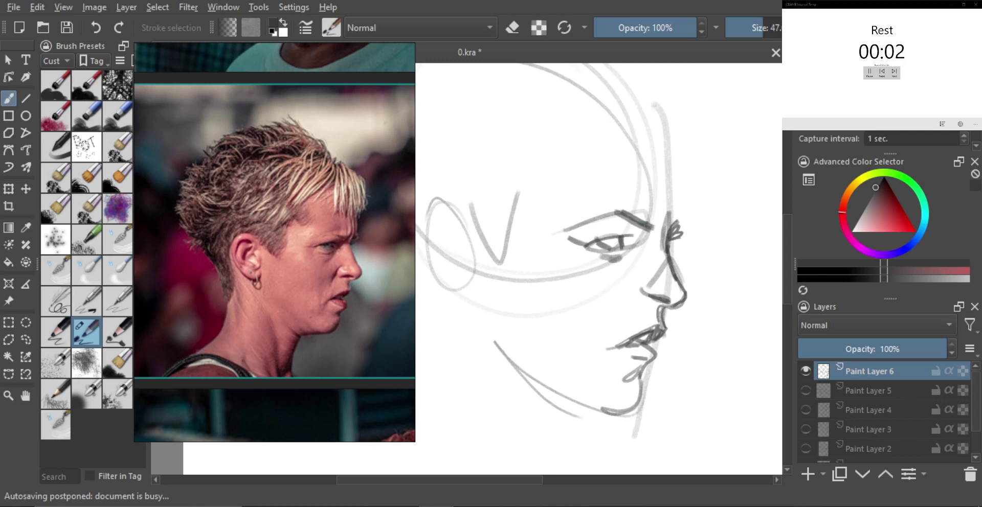
pyautogui.moveTo(656, 183)
pyautogui.mouseDown()
pyautogui.moveTo(660, 224)
pyautogui.moveTo(672, 216)
pyautogui.mouseUp()
# Step: Draw the underside of the woman's jaw, the front and side neck lines, the shoulder line and the nape
pyautogui.moveTo(672, 200)
pyautogui.keyDown('ctrl'); pyautogui.mouseDown()
pyautogui.moveTo(657, 237)
pyautogui.moveTo(624, 242)
pyautogui.mouseUp(); pyautogui.keyUp('ctrl')
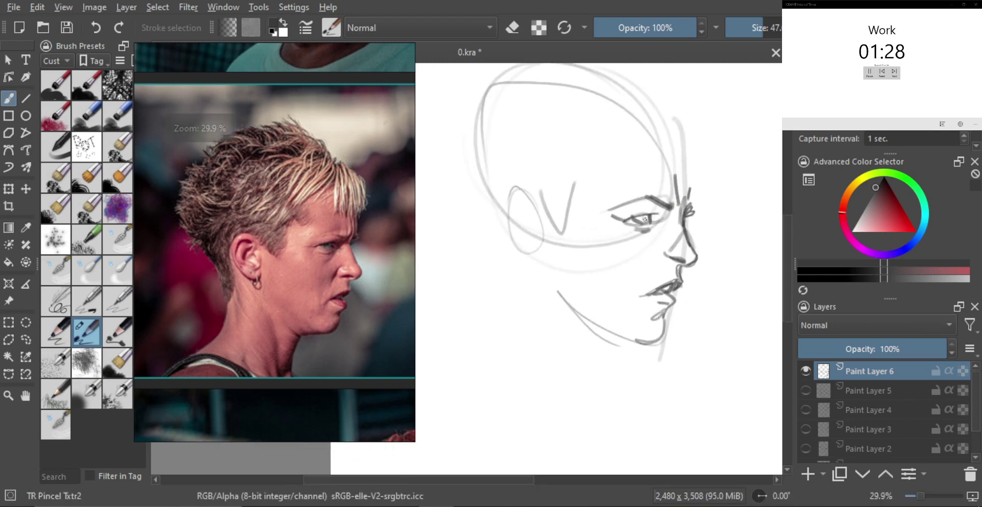
pyautogui.scroll(2, 651, 281)
pyautogui.scroll(-2, 651, 281)
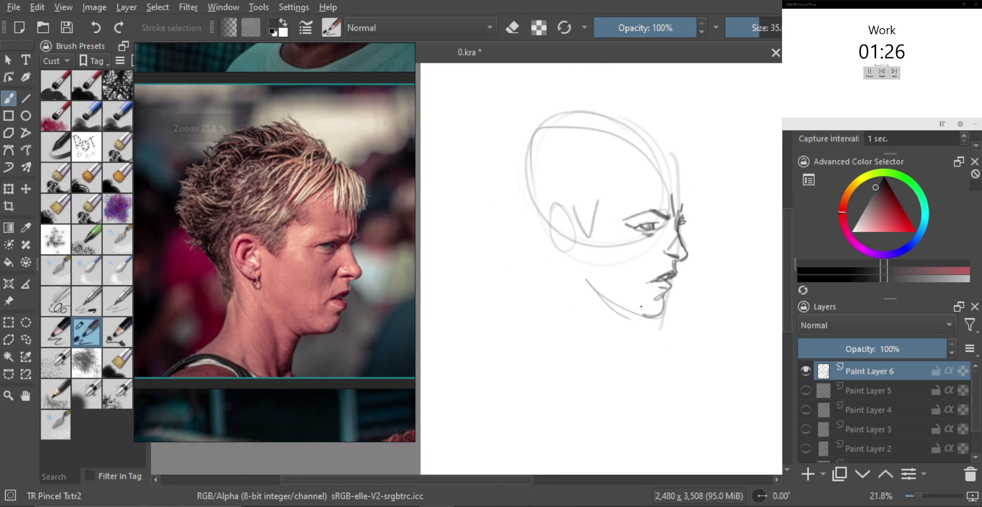
pyautogui.moveTo(634, 320); pyautogui.dragTo(621, 323)
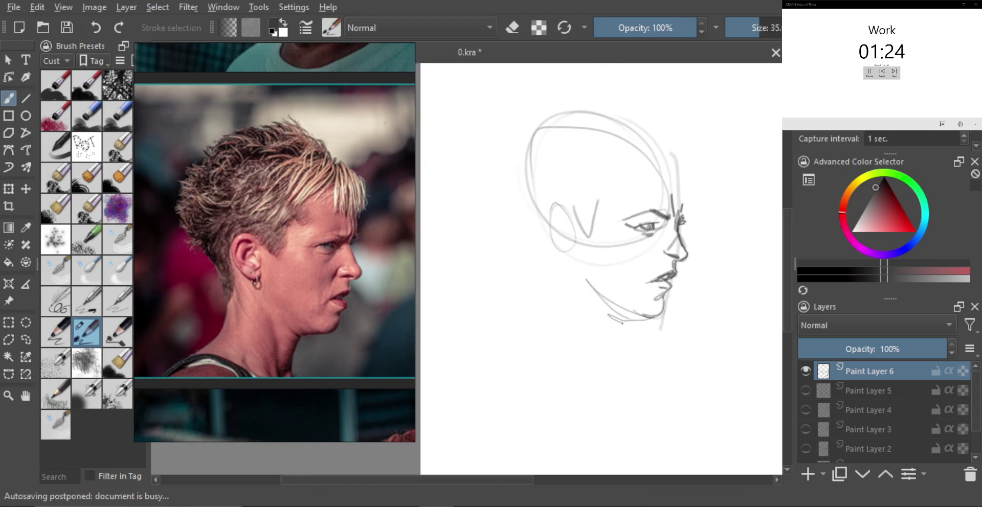
pyautogui.moveTo(617, 375); pyautogui.dragTo(607, 361)
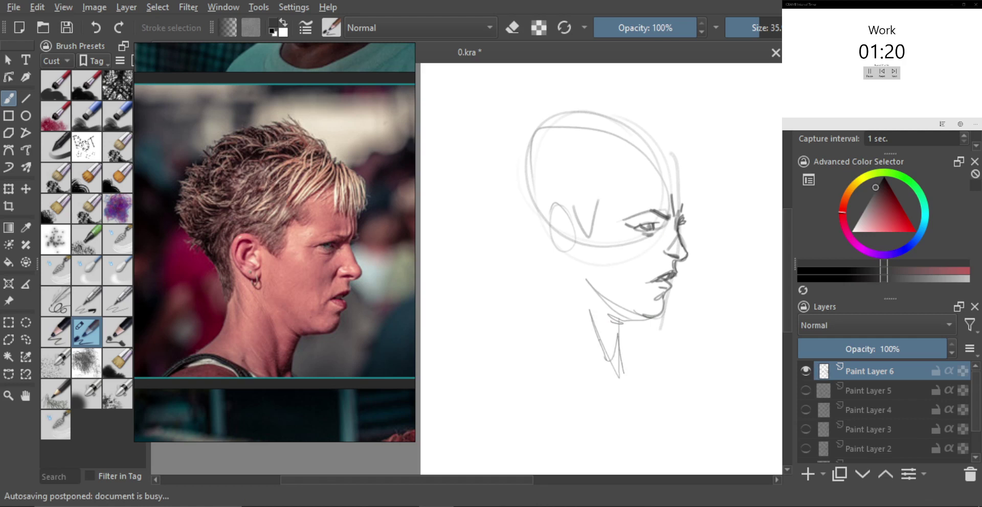
pyautogui.moveTo(619, 355)
pyautogui.mouseDown()
pyautogui.moveTo(525, 334)
pyautogui.moveTo(550, 299)
pyautogui.moveTo(552, 244)
pyautogui.mouseUp()
# Step: Outline the woman's ear with a round earring and reinforce the hairline running down the back of the neck
pyautogui.scroll(1, 565, 233)
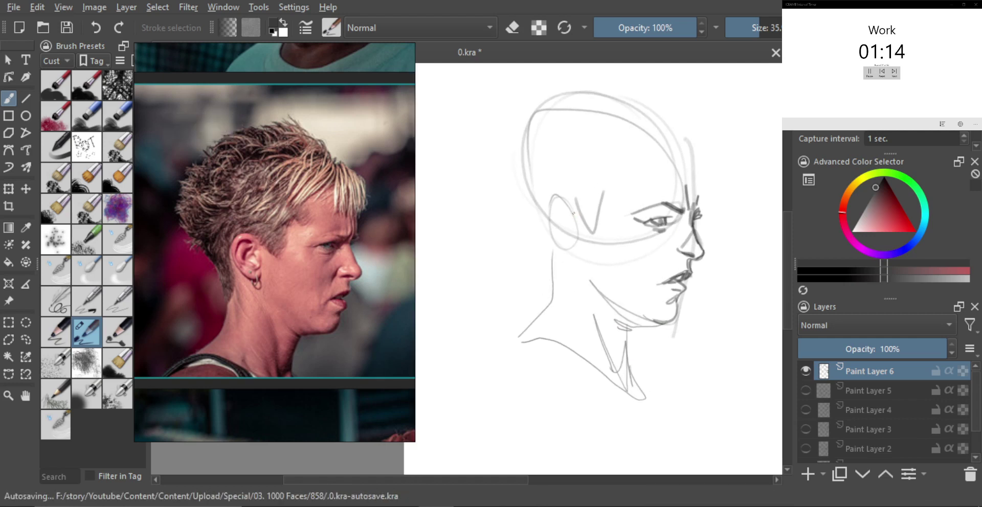
pyautogui.moveTo(575, 220)
pyautogui.mouseDown()
pyautogui.moveTo(545, 226)
pyautogui.moveTo(579, 259)
pyautogui.mouseUp()
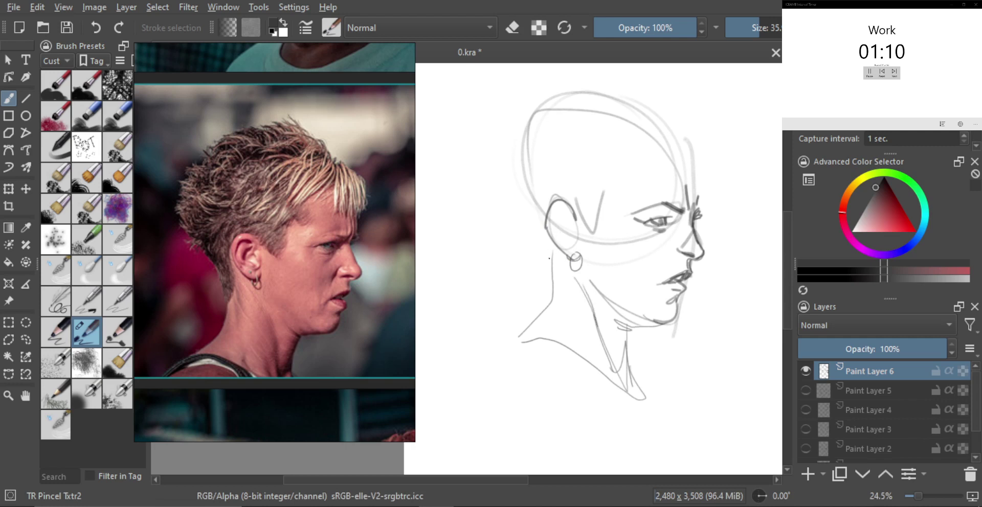
pyautogui.moveTo(546, 290); pyautogui.dragTo(548, 308)
pyautogui.moveTo(546, 257); pyautogui.dragTo(548, 293)
pyautogui.moveTo(525, 203); pyautogui.dragTo(551, 285)
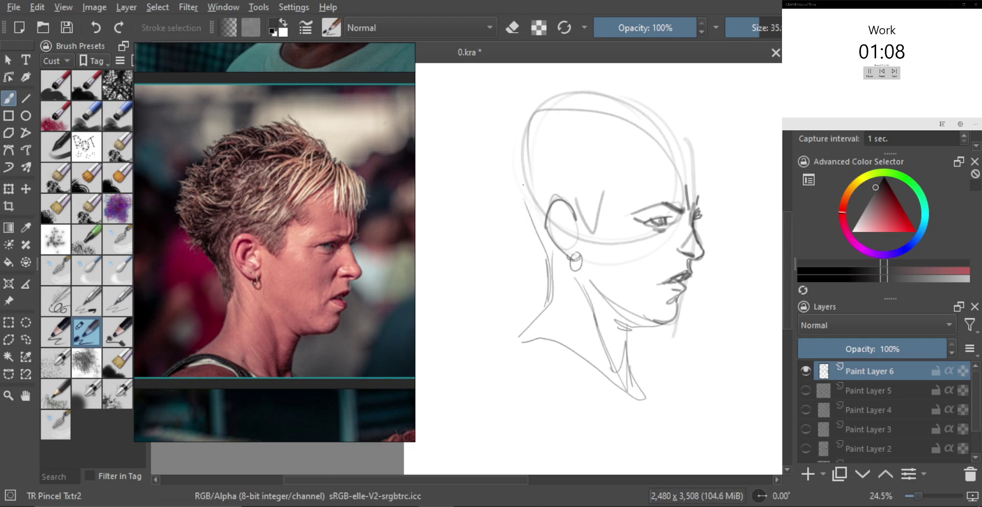
# Step: Firm up the skull contour from the back of the head over the crown and down the forehead
pyautogui.moveTo(526, 207); pyautogui.dragTo(535, 122)
pyautogui.moveTo(524, 155); pyautogui.dragTo(593, 105)
pyautogui.moveTo(534, 134)
pyautogui.mouseDown()
pyautogui.moveTo(609, 106)
pyautogui.moveTo(664, 129)
pyautogui.mouseUp()
pyautogui.moveTo(635, 115); pyautogui.dragTo(687, 149)
pyautogui.hotkey('ctrl', 'z')
pyautogui.moveTo(628, 108)
pyautogui.mouseDown()
pyautogui.moveTo(687, 147)
pyautogui.moveTo(687, 183)
pyautogui.mouseUp()
pyautogui.hotkey('ctrl', 'z')
pyautogui.moveTo(687, 146); pyautogui.dragTo(693, 196)
pyautogui.moveTo(692, 158); pyautogui.dragTo(695, 178)
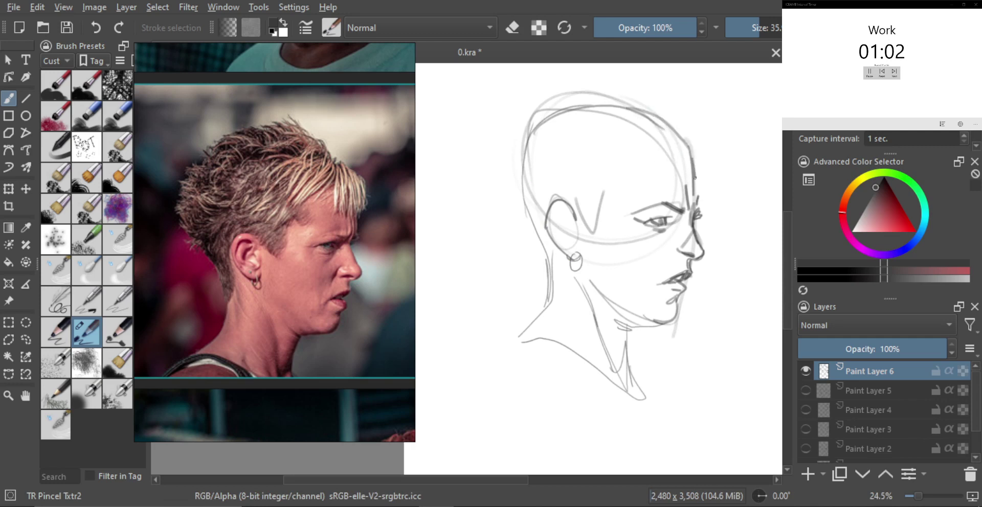
# Step: Strengthen the nape line and draw short spiky hair tufts along the back and top of the woman's head
pyautogui.moveTo(630, 179); pyautogui.dragTo(628, 199)
pyautogui.moveTo(524, 193); pyautogui.dragTo(555, 263)
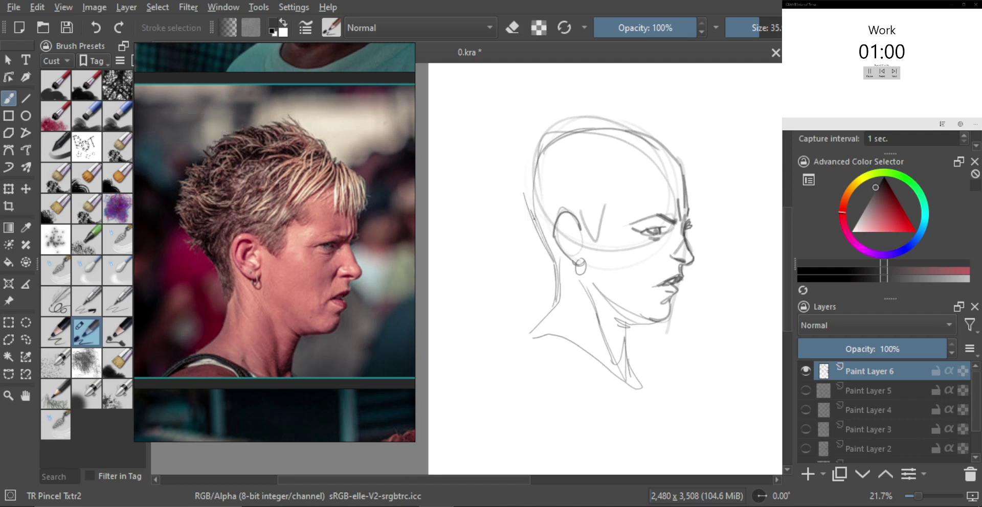
pyautogui.moveTo(534, 208); pyautogui.dragTo(557, 263)
pyautogui.moveTo(513, 181); pyautogui.dragTo(534, 192)
pyautogui.moveTo(516, 180)
pyautogui.mouseDown()
pyautogui.moveTo(534, 186)
pyautogui.moveTo(550, 148)
pyautogui.mouseUp()
pyautogui.moveTo(522, 153); pyautogui.dragTo(581, 127)
pyautogui.moveTo(548, 119)
pyautogui.mouseDown()
pyautogui.moveTo(578, 122)
pyautogui.moveTo(621, 103)
pyautogui.moveTo(637, 129)
pyautogui.mouseUp()
# Step: Draw the fringe as long locks falling over the temple and forehead, and add hair strokes in front of the ear
pyautogui.moveTo(593, 157)
pyautogui.mouseDown()
pyautogui.moveTo(629, 140)
pyautogui.moveTo(597, 183)
pyautogui.moveTo(647, 148)
pyautogui.moveTo(669, 152)
pyautogui.moveTo(658, 174)
pyautogui.mouseUp()
pyautogui.moveTo(665, 157); pyautogui.dragTo(661, 207)
pyautogui.moveTo(670, 158)
pyautogui.mouseDown()
pyautogui.moveTo(675, 207)
pyautogui.moveTo(682, 201)
pyautogui.mouseUp()
pyautogui.moveTo(674, 151); pyautogui.dragTo(684, 195)
pyautogui.moveTo(678, 151)
pyautogui.mouseDown()
pyautogui.moveTo(698, 197)
pyautogui.moveTo(677, 132)
pyautogui.mouseUp()
pyautogui.moveTo(607, 206); pyautogui.dragTo(588, 222)
pyautogui.moveTo(608, 212); pyautogui.dragTo(604, 225)
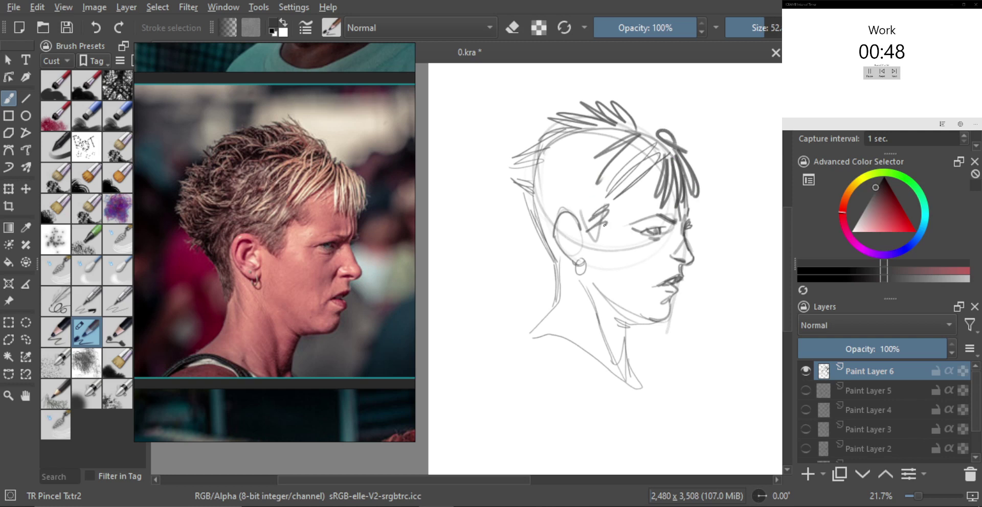
# Step: Add hair spikes down to the nape and a short cheek crease beside the woman's nose
pyautogui.moveTo(550, 201); pyautogui.dragTo(523, 208)
pyautogui.moveTo(529, 219)
pyautogui.mouseDown()
pyautogui.moveTo(546, 213)
pyautogui.moveTo(559, 264)
pyautogui.mouseUp()
pyautogui.moveTo(614, 252)
pyautogui.mouseDown()
pyautogui.moveTo(655, 225)
pyautogui.moveTo(659, 252)
pyautogui.mouseUp()
pyautogui.hotkey('ctrl', 'z')
pyautogui.moveTo(668, 252); pyautogui.dragTo(664, 258)
# Step: With a smaller brush, draw the ear's inner folds and the hoop earring, and refine the neck lines
pyautogui.scroll(-2, 673, 257)
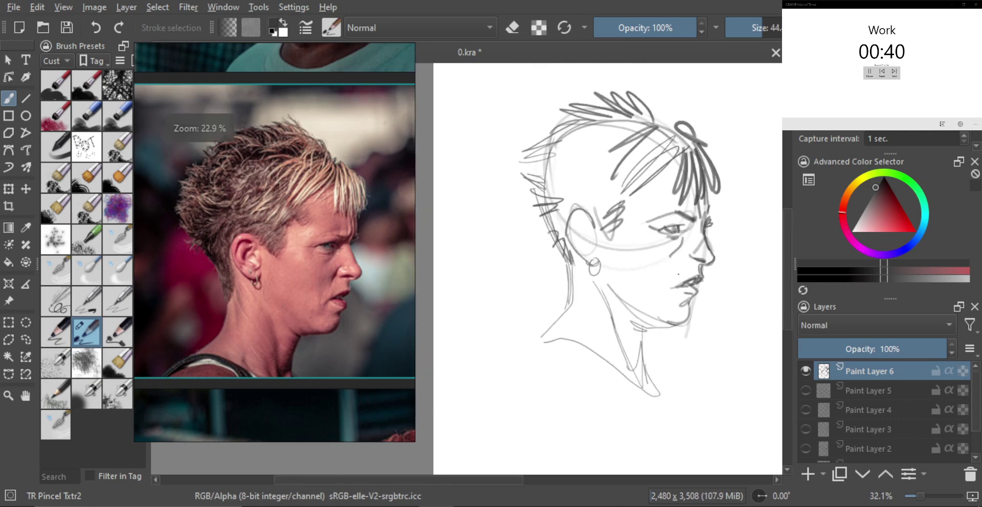
pyautogui.scroll(1, 674, 290)
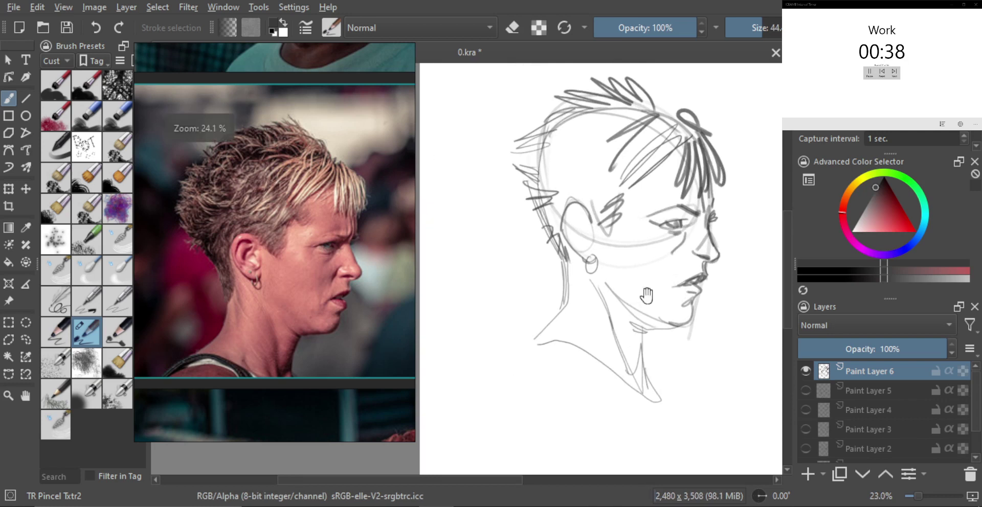
pyautogui.press('[')
pyautogui.press('[')
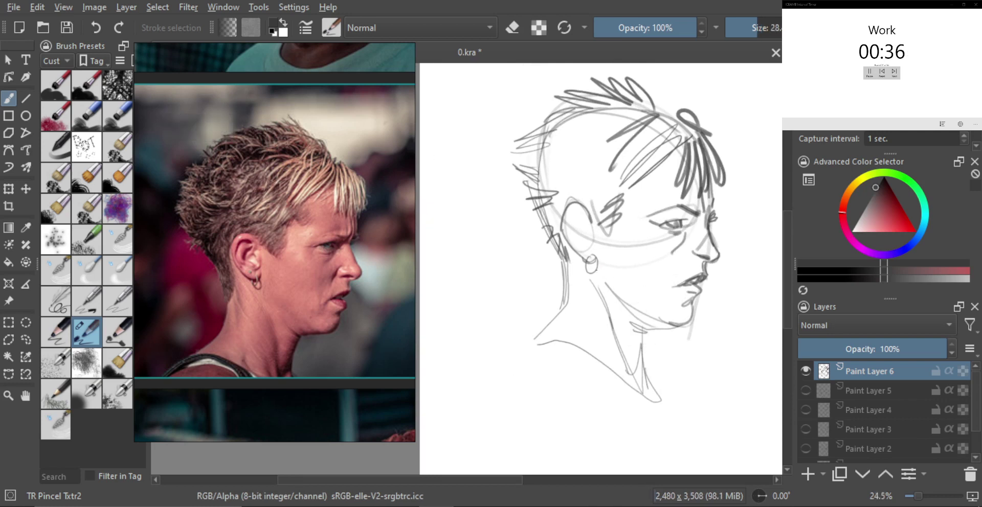
pyautogui.moveTo(594, 263); pyautogui.dragTo(593, 277)
pyautogui.moveTo(567, 213)
pyautogui.mouseDown()
pyautogui.moveTo(587, 241)
pyautogui.moveTo(592, 317)
pyautogui.mouseUp()
pyautogui.moveTo(645, 299); pyautogui.dragTo(648, 270)
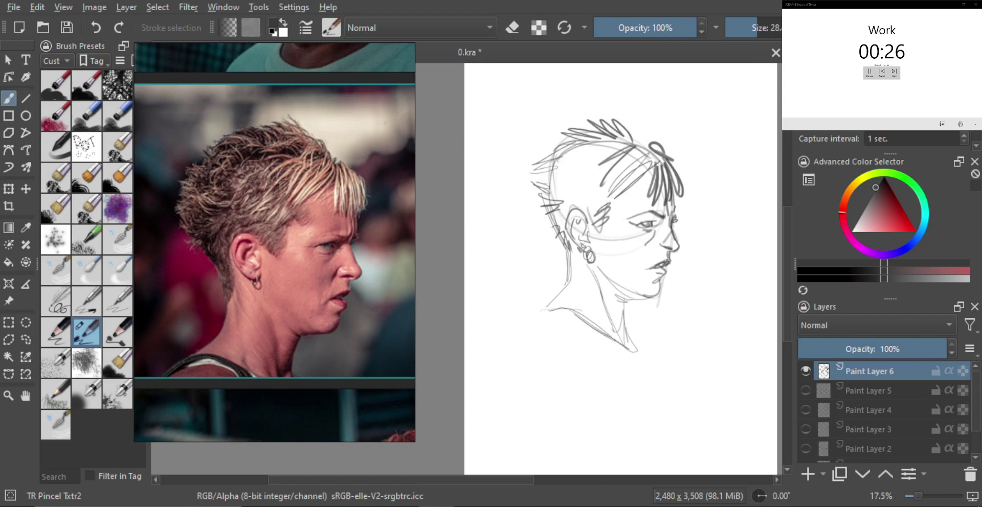
# Step: Hide the finished short-haired woman's sketch layer and add a new paint layer above it
pyautogui.scroll(-1, 649, 450)
pyautogui.click(806, 370)
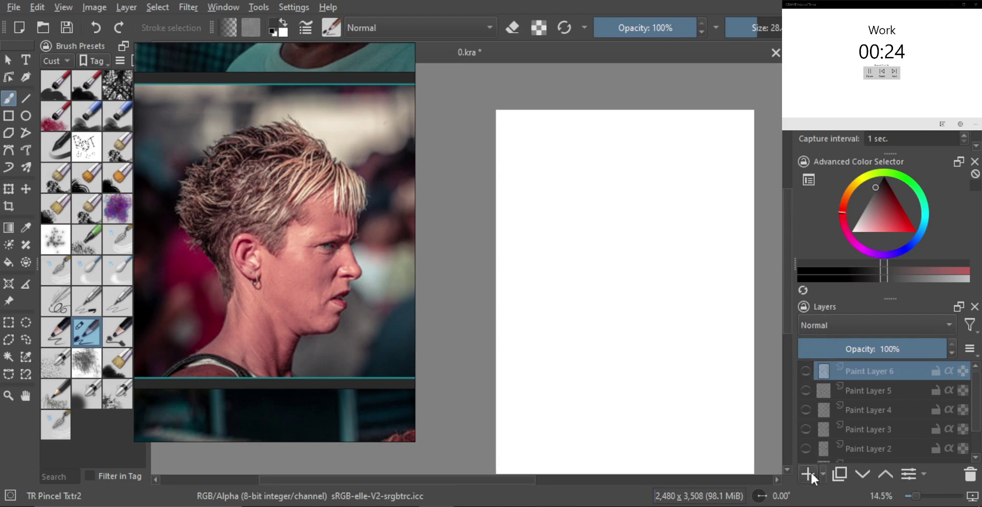
pyautogui.click(808, 474)
# Step: Bring the reference photo of the red-haired woman in sunglasses into close view and check the interval timer
pyautogui.scroll(-3, 304, 276)
pyautogui.scroll(5, 307, 353)
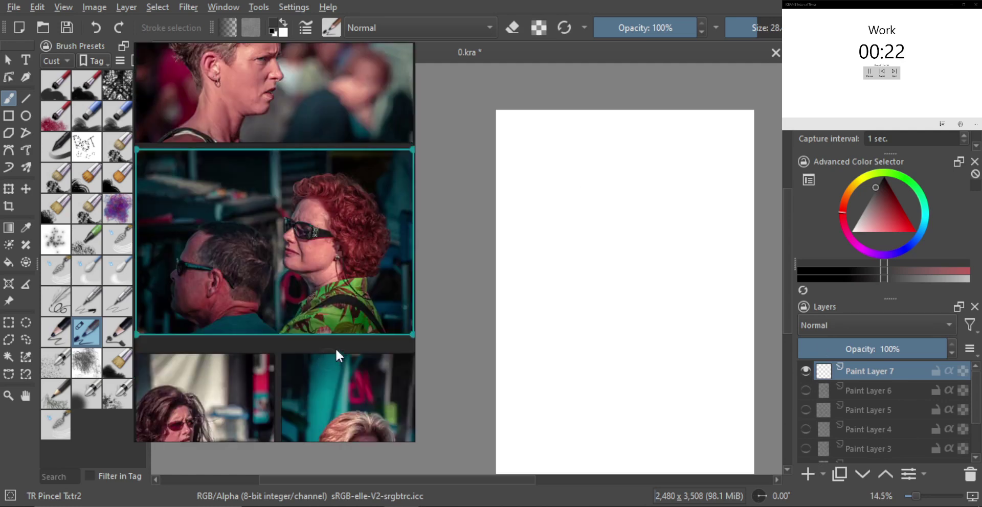
pyautogui.click(506, 506)
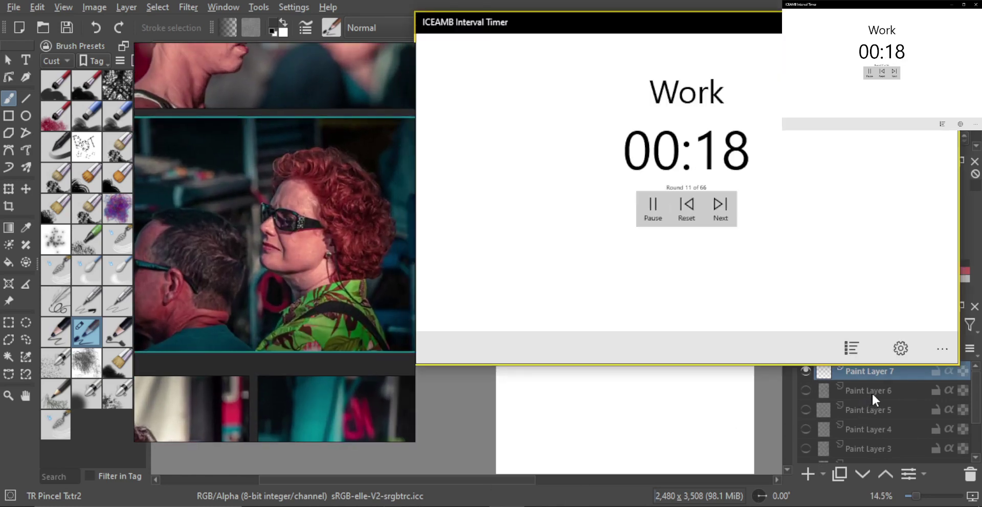
pyautogui.click(877, 372)
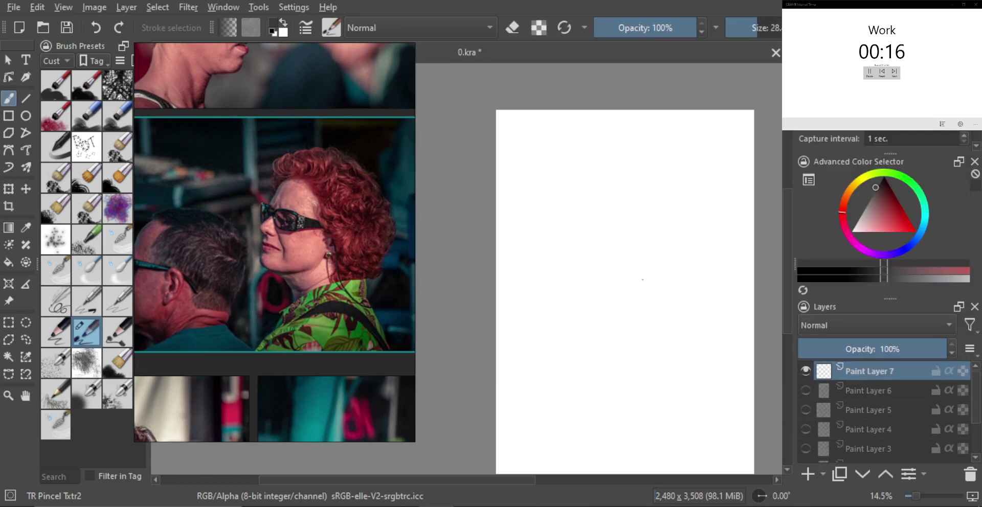
# Step: Sketch the red-haired woman's head construction facing left: cranium ovals, brow and temple curves, face line, lens ovals, nose wedge and jaw
pyautogui.moveTo(613, 244)
pyautogui.mouseDown()
pyautogui.moveTo(614, 255)
pyautogui.moveTo(645, 239)
pyautogui.moveTo(619, 223)
pyautogui.moveTo(660, 190)
pyautogui.moveTo(629, 266)
pyautogui.mouseUp()
pyautogui.hotkey('ctrl', 'z')
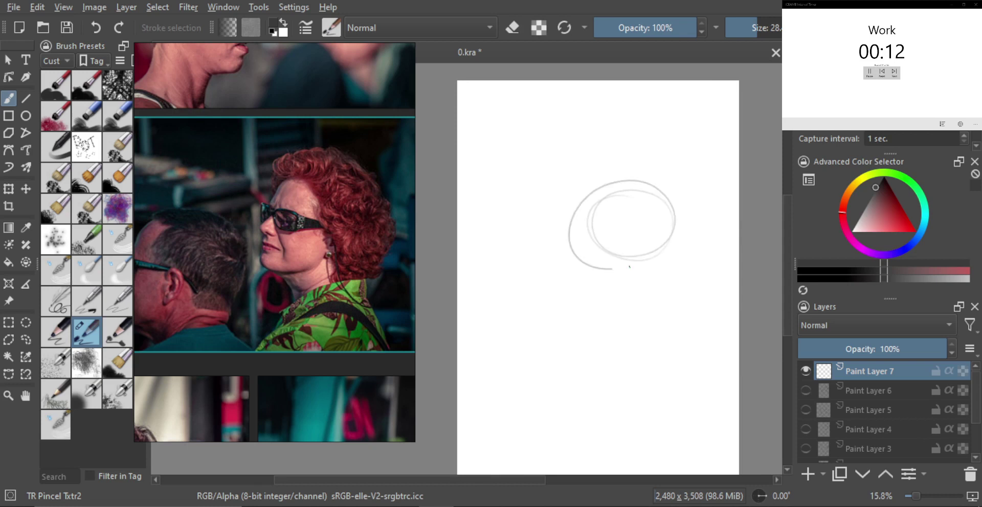
pyautogui.scroll(1, 616, 247)
pyautogui.moveTo(563, 207)
pyautogui.mouseDown()
pyautogui.moveTo(559, 296)
pyautogui.moveTo(611, 294)
pyautogui.moveTo(630, 282)
pyautogui.mouseUp()
pyautogui.scroll(1, 614, 271)
pyautogui.moveTo(560, 219)
pyautogui.mouseDown()
pyautogui.moveTo(586, 200)
pyautogui.moveTo(604, 203)
pyautogui.moveTo(629, 263)
pyautogui.mouseUp()
pyautogui.scroll(1, 600, 236)
pyautogui.moveTo(543, 244)
pyautogui.mouseDown()
pyautogui.moveTo(546, 227)
pyautogui.moveTo(548, 259)
pyautogui.moveTo(573, 233)
pyautogui.moveTo(579, 276)
pyautogui.moveTo(563, 251)
pyautogui.moveTo(542, 263)
pyautogui.moveTo(558, 270)
pyautogui.moveTo(549, 276)
pyautogui.moveTo(555, 268)
pyautogui.mouseUp()
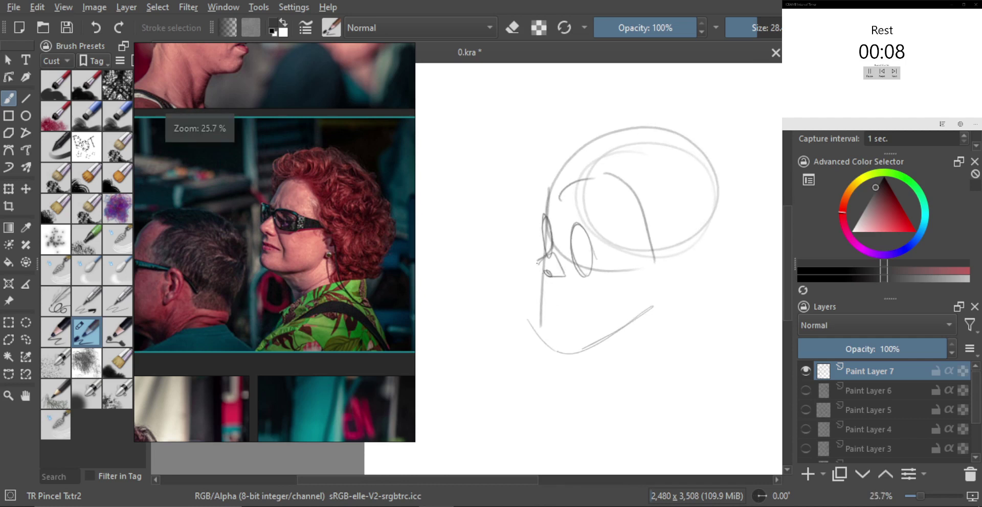
# Step: Sketch the woman's nose tip and nostril, the slanted mouth line with the lower lip, and the rounded chin
pyautogui.scroll(1, 549, 444)
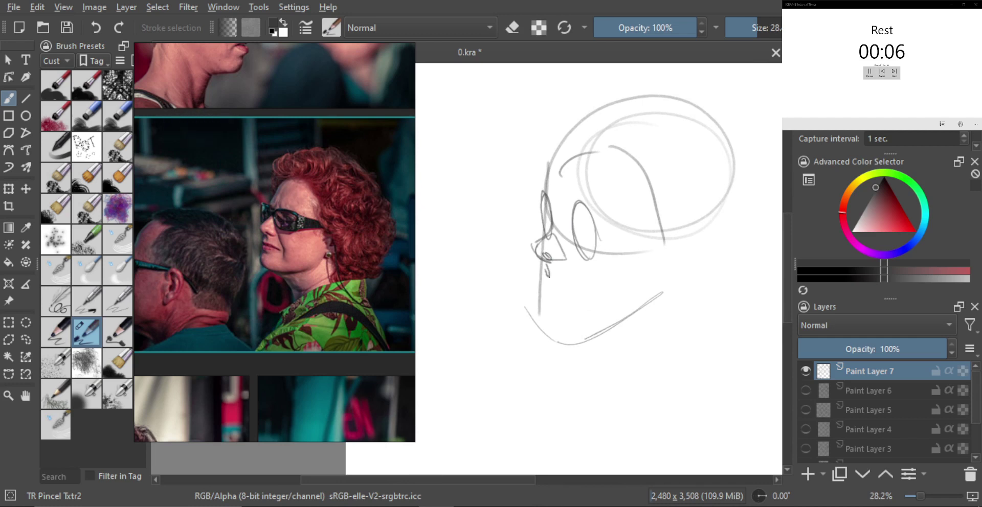
pyautogui.scroll(1, 581, 395)
pyautogui.moveTo(532, 265)
pyautogui.mouseDown()
pyautogui.moveTo(588, 292)
pyautogui.moveTo(555, 297)
pyautogui.mouseUp()
pyautogui.scroll(1, 554, 294)
pyautogui.scroll(1, 542, 276)
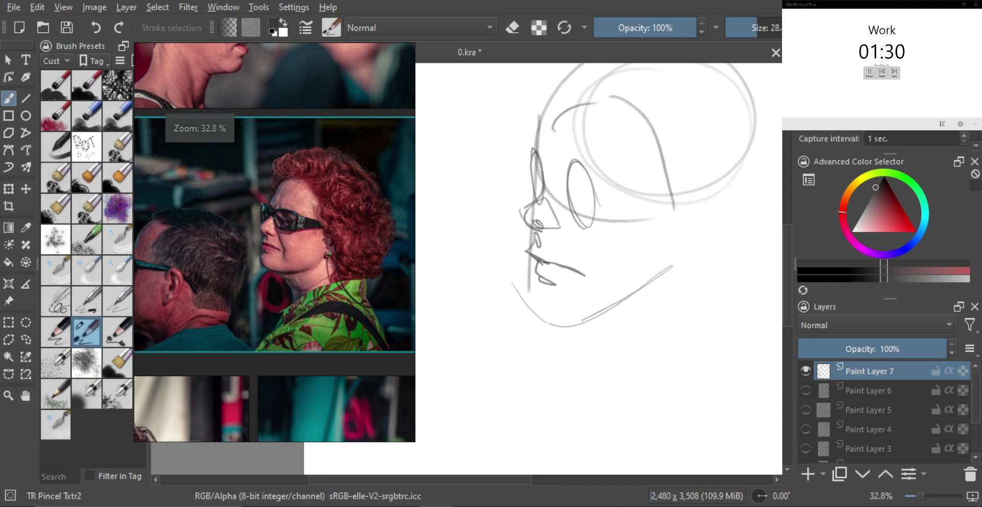
pyautogui.moveTo(532, 261)
pyautogui.mouseDown()
pyautogui.moveTo(526, 300)
pyautogui.moveTo(578, 317)
pyautogui.mouseUp()
# Step: Darken the line between the woman's lips and shade the area under the nose with a larger brush
pyautogui.scroll(6, 569, 282)
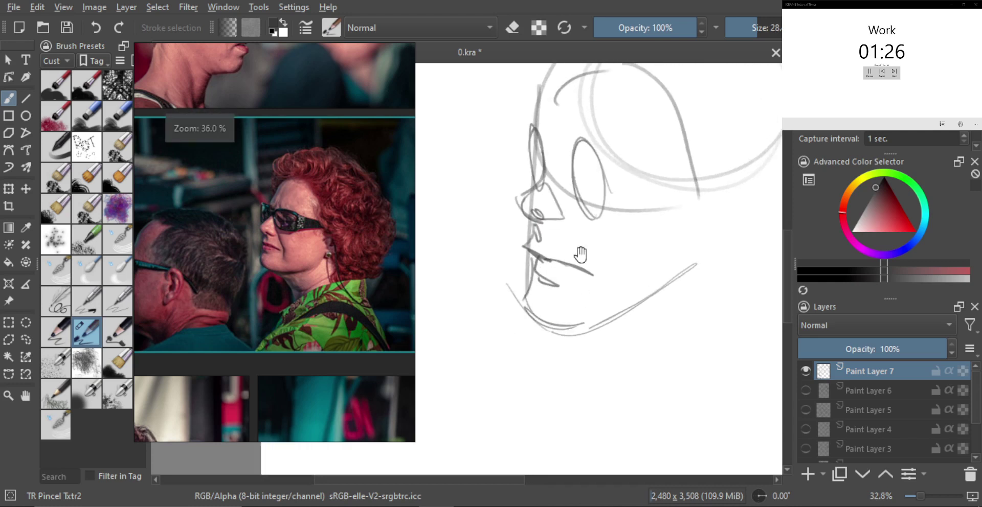
pyautogui.moveTo(522, 245); pyautogui.dragTo(570, 266)
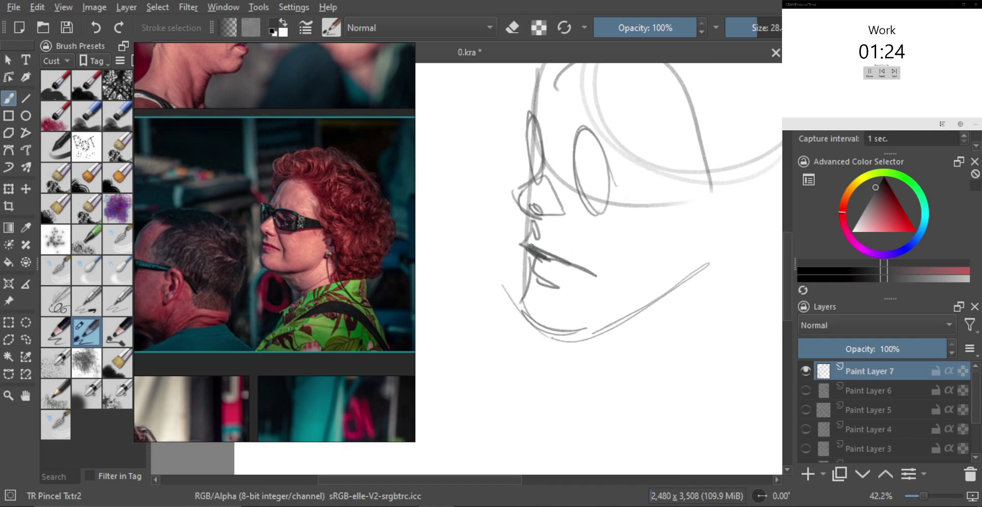
pyautogui.keyDown('shift'); pyautogui.moveTo(540, 230); pyautogui.dragTo(543, 218); pyautogui.keyUp('shift')
# Step: With a smaller brush, redraw the woman's nostril and nose tip with darker lines
pyautogui.scroll(2, 545, 226)
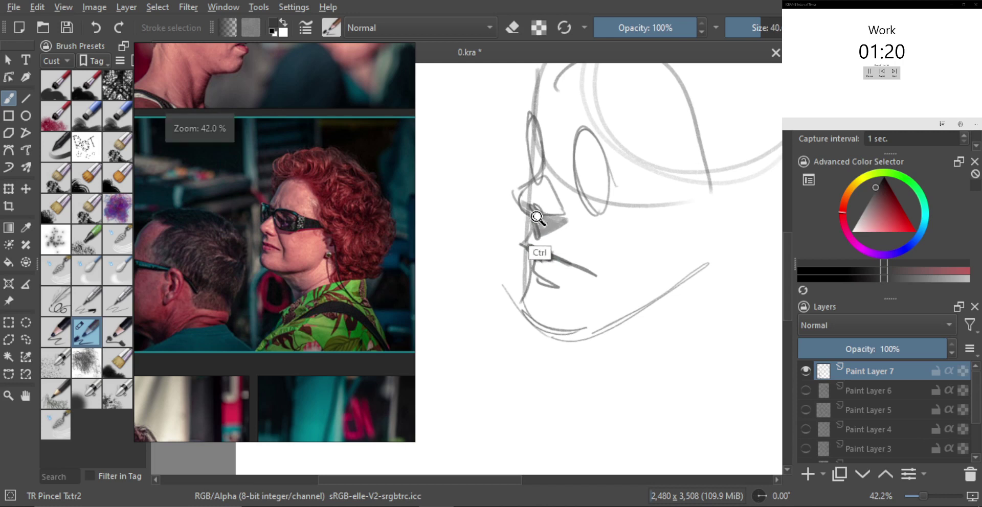
pyautogui.press('[')
pyautogui.press('[')
pyautogui.press('[')
pyautogui.press('[')
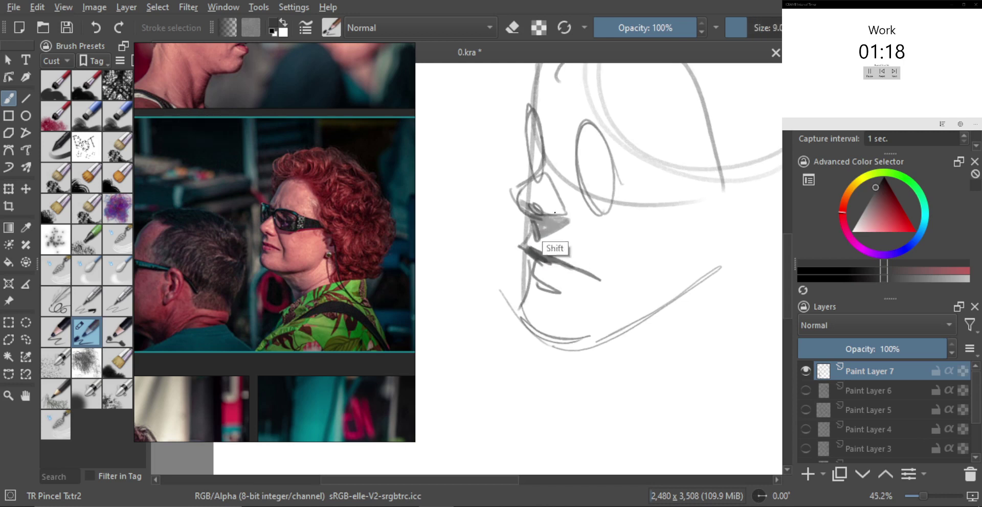
pyautogui.press(']')
pyautogui.press(']')
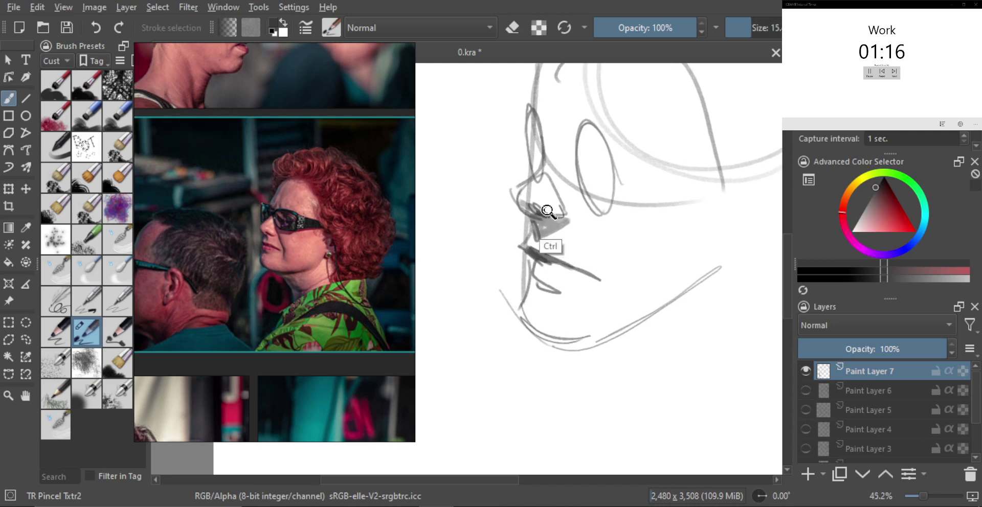
pyautogui.scroll(-2, 544, 225)
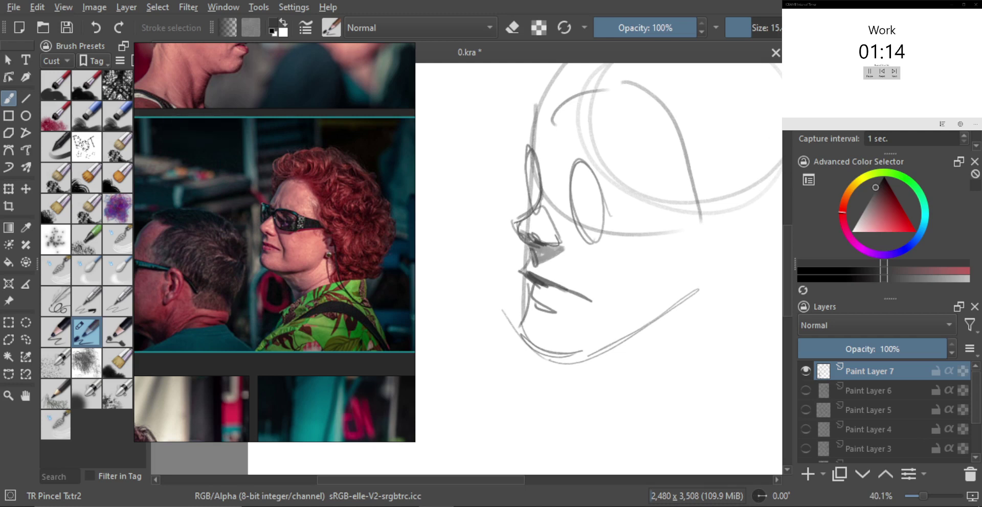
pyautogui.scroll(-3, 532, 240)
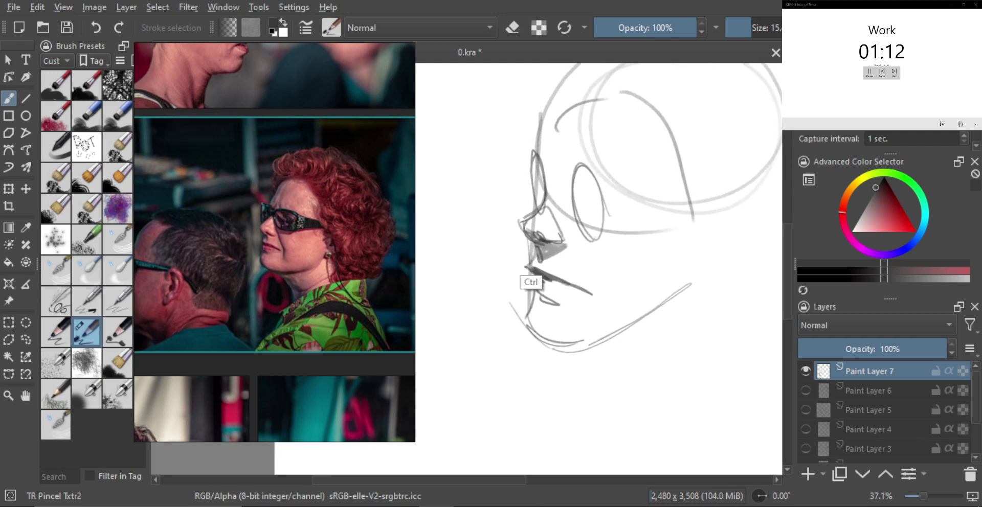
pyautogui.scroll(2, 542, 276)
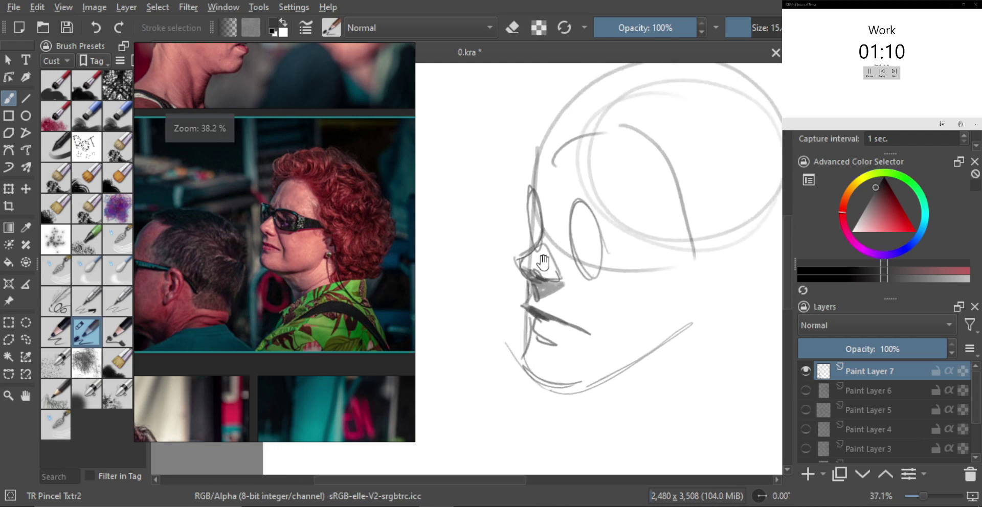
# Step: Draw the sunglasses with a bridge over the nose, a double-outlined near lens and a wide arm reaching the temple
pyautogui.moveTo(542, 237)
pyautogui.mouseDown()
pyautogui.moveTo(552, 245)
pyautogui.moveTo(565, 229)
pyautogui.moveTo(550, 230)
pyautogui.mouseUp()
pyautogui.keyDown('shift'); pyautogui.moveTo(552, 257); pyautogui.dragTo(556, 257); pyautogui.keyUp('shift')
pyautogui.moveTo(542, 205)
pyautogui.mouseDown()
pyautogui.moveTo(529, 243)
pyautogui.moveTo(531, 190)
pyautogui.moveTo(545, 225)
pyautogui.moveTo(546, 197)
pyautogui.mouseUp()
pyautogui.scroll(-1, 572, 223)
pyautogui.moveTo(571, 231)
pyautogui.mouseDown()
pyautogui.moveTo(616, 255)
pyautogui.moveTo(576, 219)
pyautogui.moveTo(574, 240)
pyautogui.moveTo(572, 225)
pyautogui.moveTo(630, 240)
pyautogui.mouseUp()
pyautogui.hotkey('ctrl', 'z')
pyautogui.press(']')
pyautogui.moveTo(573, 211)
pyautogui.mouseDown()
pyautogui.moveTo(590, 250)
pyautogui.moveTo(614, 270)
pyautogui.mouseUp()
pyautogui.moveTo(633, 240)
pyautogui.mouseDown()
pyautogui.moveTo(625, 264)
pyautogui.moveTo(640, 245)
pyautogui.moveTo(689, 252)
pyautogui.moveTo(680, 255)
pyautogui.mouseUp()
pyautogui.moveTo(632, 265)
pyautogui.mouseDown()
pyautogui.moveTo(685, 256)
pyautogui.moveTo(667, 259)
pyautogui.mouseUp()
pyautogui.moveTo(674, 255)
pyautogui.mouseDown()
pyautogui.moveTo(657, 288)
pyautogui.moveTo(622, 278)
pyautogui.mouseUp()
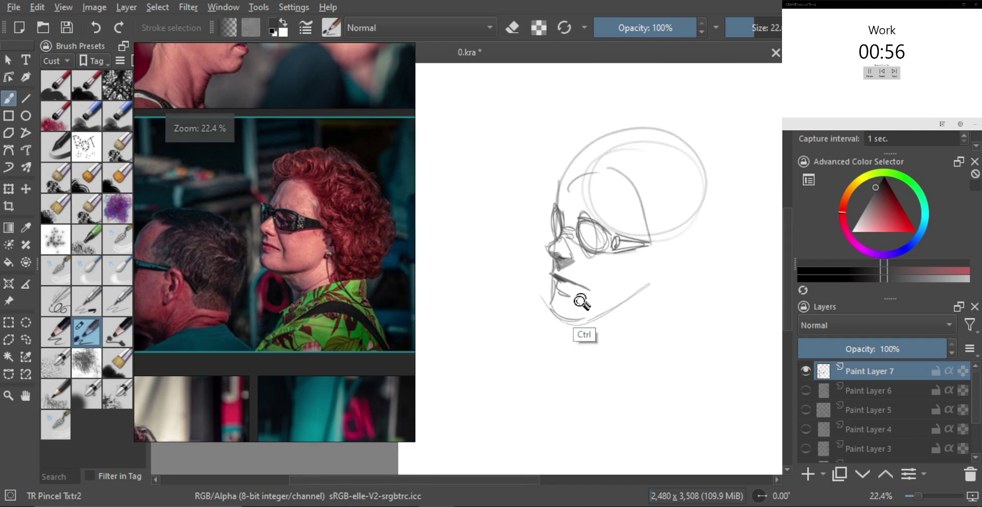
# Step: Draw the front of the woman's neck below the chin and the collar lines behind it
pyautogui.moveTo(580, 302)
pyautogui.mouseDown()
pyautogui.moveTo(578, 286)
pyautogui.moveTo(578, 306)
pyautogui.moveTo(562, 306)
pyautogui.moveTo(597, 339)
pyautogui.moveTo(634, 308)
pyautogui.moveTo(682, 294)
pyautogui.mouseUp()
pyautogui.moveTo(610, 331); pyautogui.dragTo(688, 300)
# Step: Draw dark hairline strokes beside the temple and continue them past the jaw corner to the back of the neck
pyautogui.moveTo(631, 258); pyautogui.dragTo(632, 253)
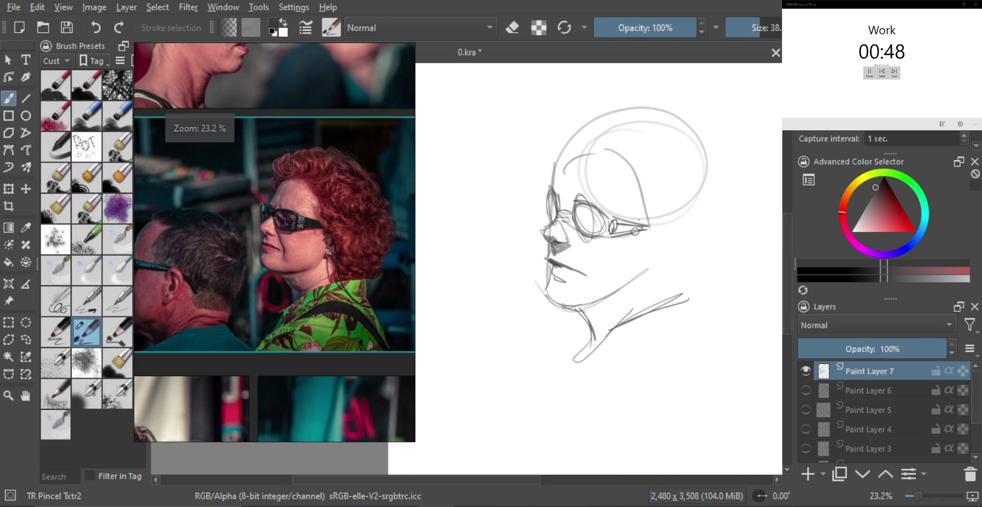
pyautogui.moveTo(633, 188); pyautogui.dragTo(652, 238)
pyautogui.moveTo(626, 210)
pyautogui.mouseDown()
pyautogui.moveTo(650, 241)
pyautogui.moveTo(643, 283)
pyautogui.moveTo(678, 296)
pyautogui.mouseUp()
pyautogui.moveTo(652, 234); pyautogui.dragTo(649, 269)
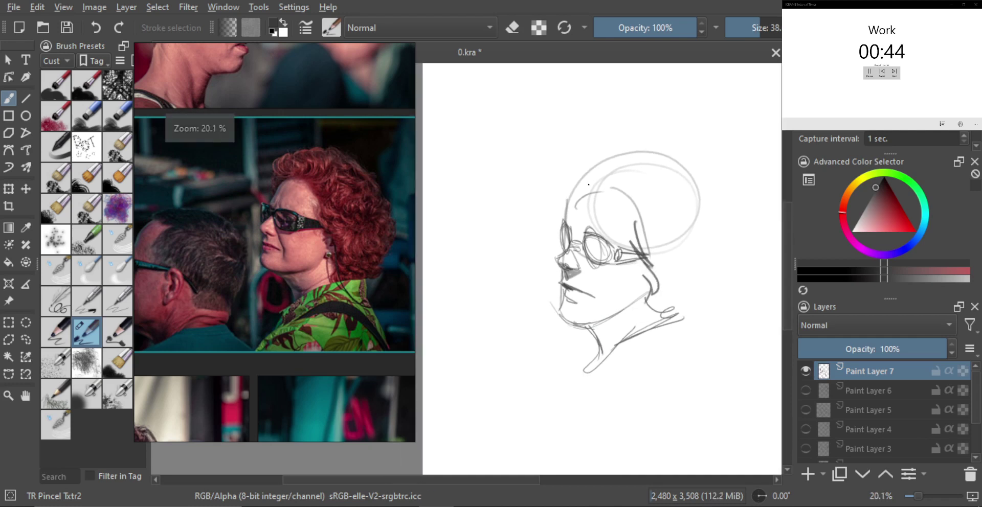
# Step: Outline the woman's voluminous curly hair with a wavy contour from the forehead around the back to the nape
pyautogui.moveTo(573, 197)
pyautogui.mouseDown()
pyautogui.moveTo(565, 229)
pyautogui.moveTo(574, 190)
pyautogui.moveTo(559, 177)
pyautogui.moveTo(573, 145)
pyautogui.moveTo(600, 132)
pyautogui.moveTo(671, 135)
pyautogui.moveTo(713, 179)
pyautogui.moveTo(720, 216)
pyautogui.moveTo(731, 218)
pyautogui.moveTo(718, 284)
pyautogui.mouseUp()
pyautogui.moveTo(733, 253); pyautogui.dragTo(693, 310)
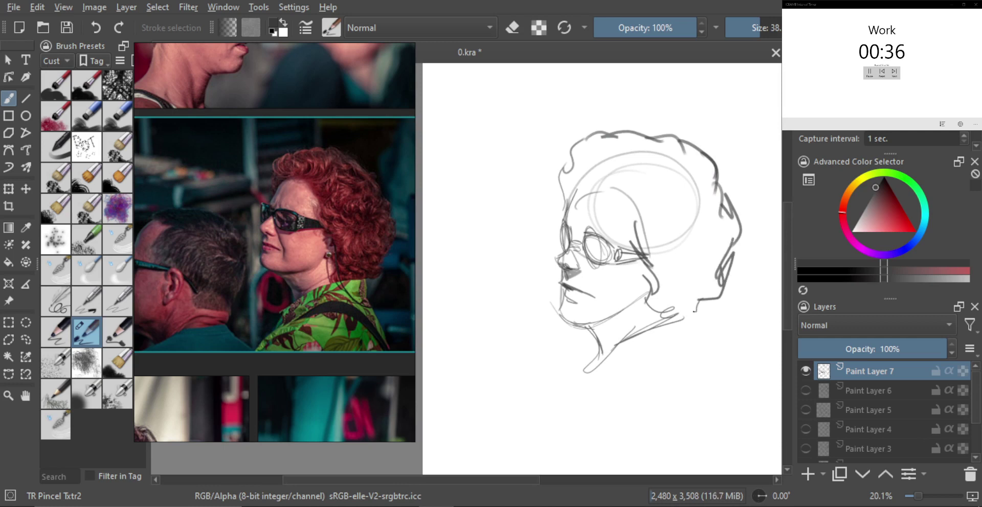
# Step: Draw curled hairline strokes across the woman's forehead and down past the temple, and add an earring dot with a looping strand at the ear
pyautogui.moveTo(616, 218); pyautogui.dragTo(634, 192)
pyautogui.moveTo(564, 191); pyautogui.dragTo(605, 186)
pyautogui.moveTo(621, 142)
pyautogui.mouseDown()
pyautogui.moveTo(626, 190)
pyautogui.moveTo(658, 225)
pyautogui.mouseUp()
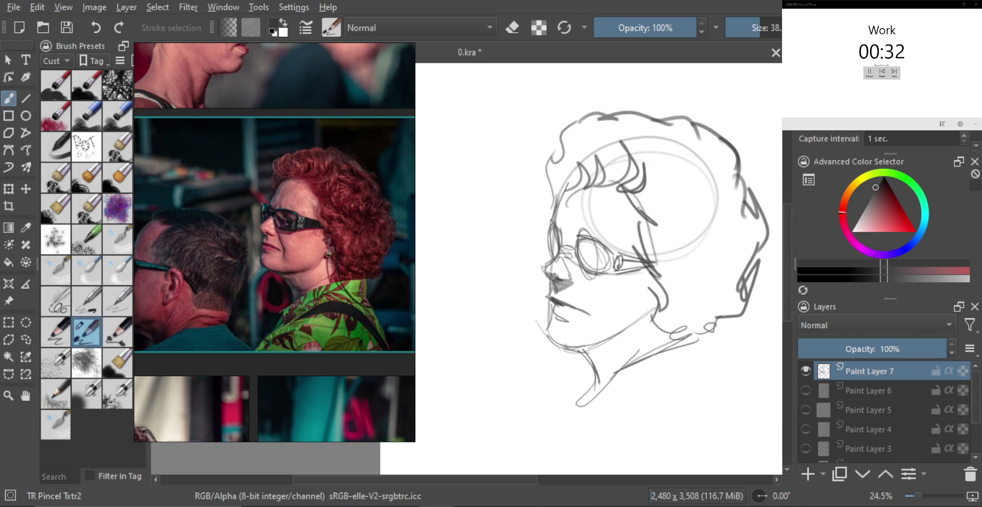
pyautogui.moveTo(621, 189); pyautogui.dragTo(660, 245)
pyautogui.scroll(1, 639, 327)
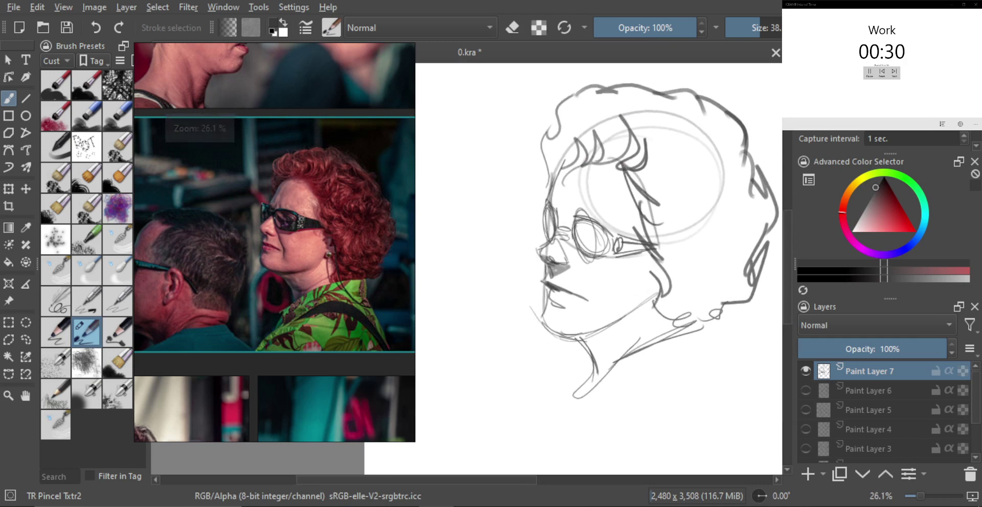
pyautogui.moveTo(657, 292)
pyautogui.mouseDown()
pyautogui.moveTo(647, 300)
pyautogui.moveTo(706, 317)
pyautogui.mouseUp()
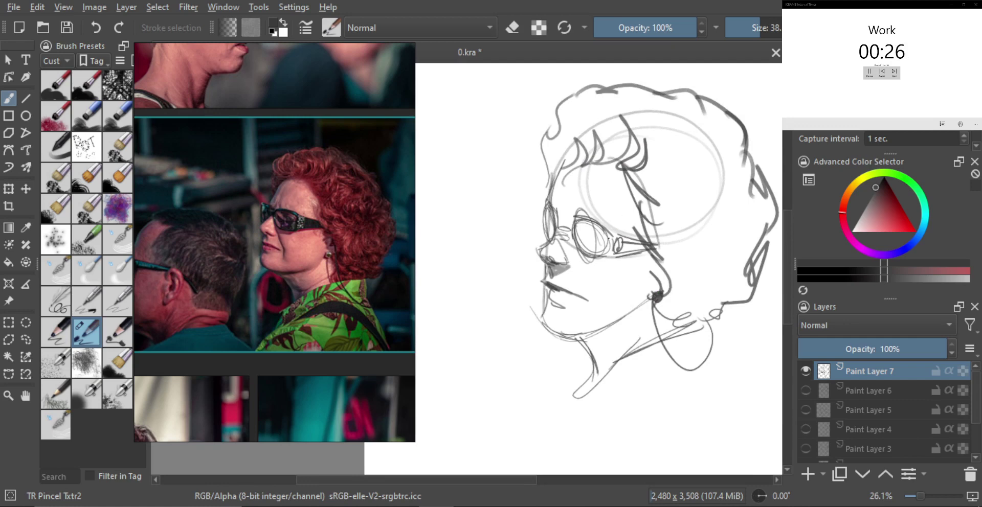
# Step: With a smaller brush, draw the cheek crease from the nostril past the mouth corner and short frown marks above the sunglasses' bridge
pyautogui.scroll(2, 620, 300)
pyautogui.press('[')
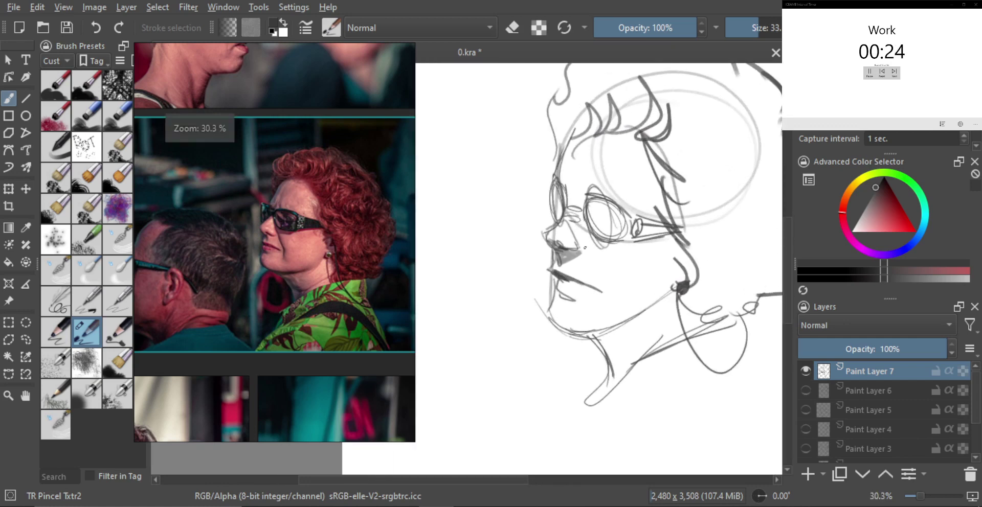
pyautogui.moveTo(583, 246); pyautogui.dragTo(607, 308)
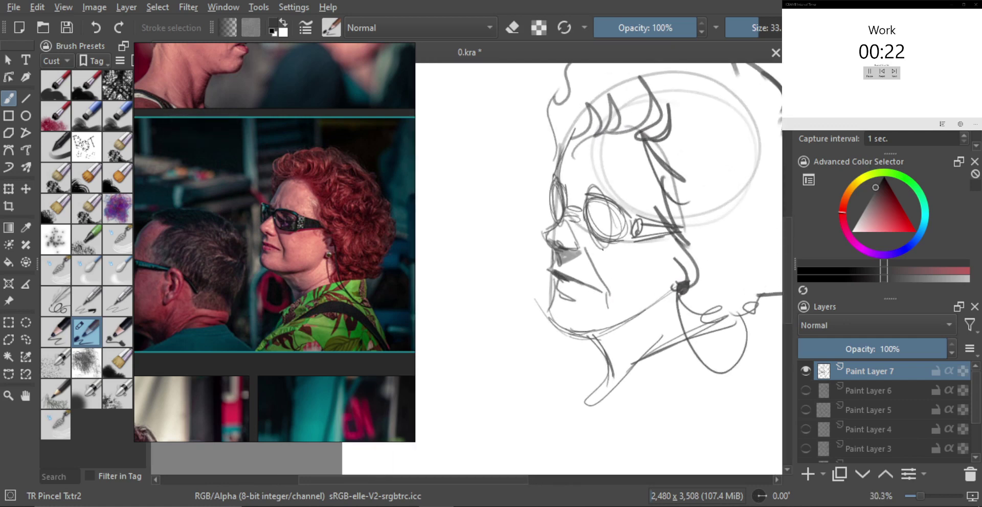
pyautogui.scroll(1, 595, 256)
pyautogui.press('[')
pyautogui.press('[')
pyautogui.moveTo(583, 195); pyautogui.dragTo(574, 179)
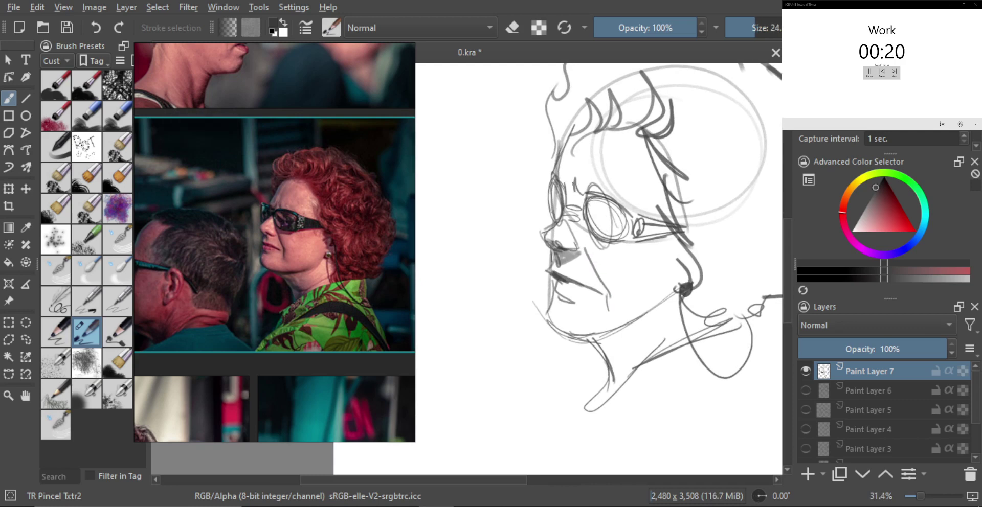
# Step: Hide Paint Layer 7 with the finished woman's sketch and add a new paint layer
pyautogui.scroll(-5, 527, 250)
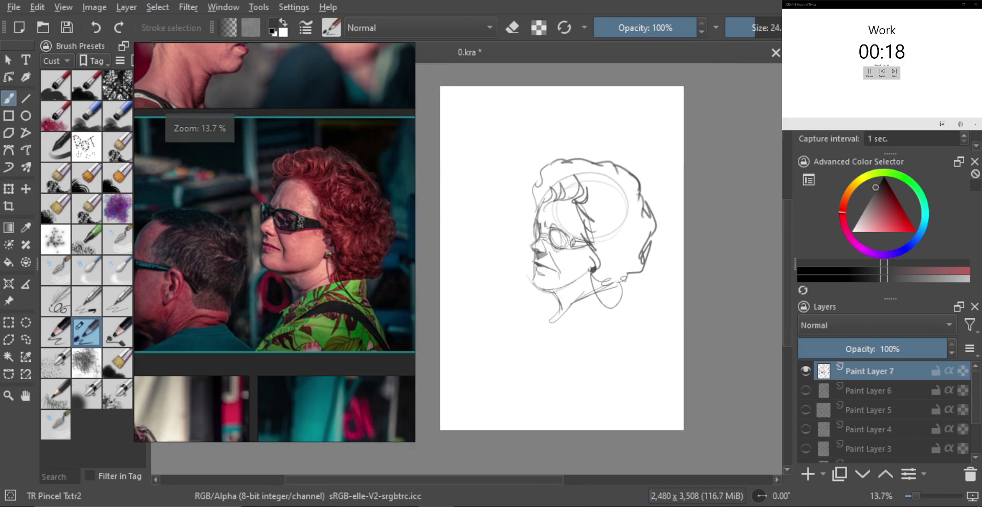
pyautogui.click(804, 375)
pyautogui.click(809, 475)
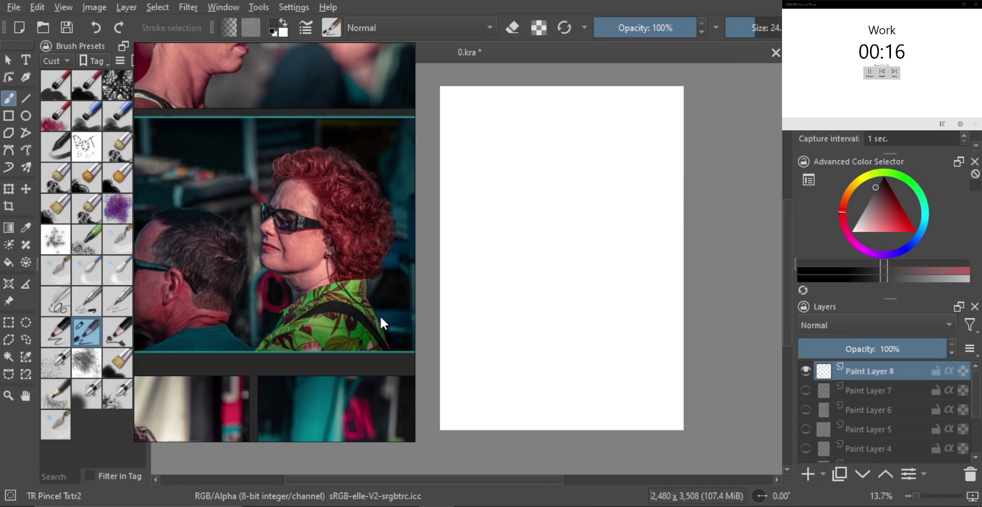
# Step: Find the photo of the curly-haired man in the plaid shirt and frame his head as the reference
pyautogui.scroll(-5, 272, 279)
pyautogui.scroll(10, 335, 278)
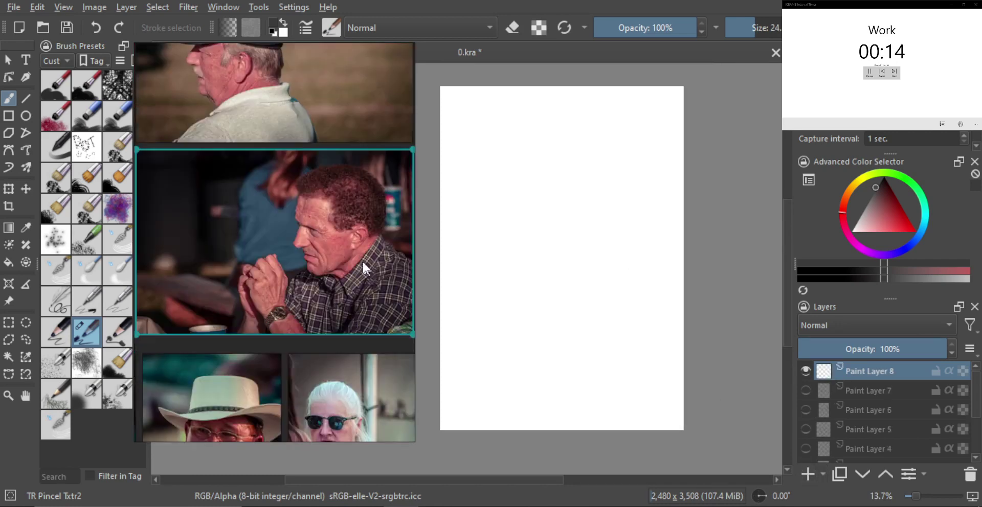
pyautogui.moveTo(298, 268); pyautogui.dragTo(298, 272)
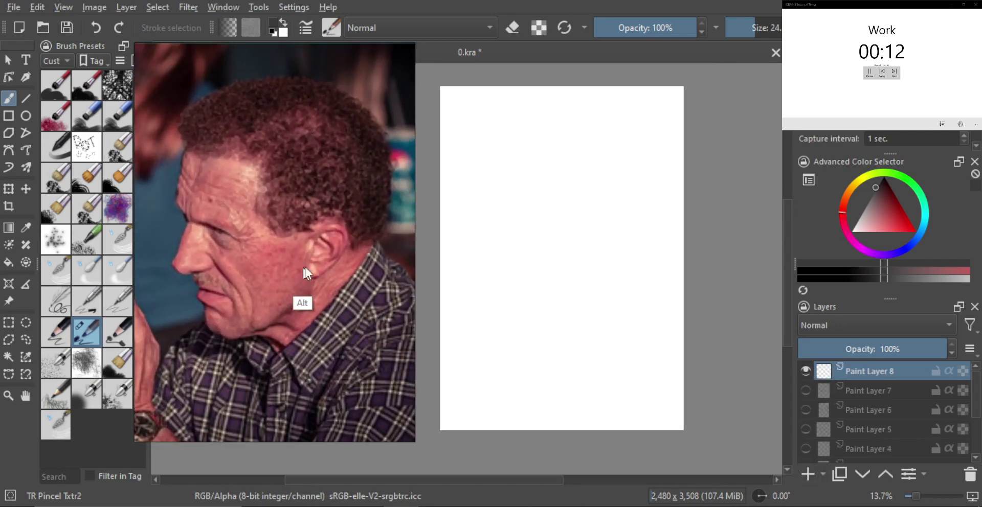
# Step: Lightly sketch the man's skull oval with a tapering face and jaw, and mark both eyebrows with dark slanted strokes
pyautogui.moveTo(611, 182)
pyautogui.mouseDown()
pyautogui.moveTo(600, 243)
pyautogui.moveTo(570, 253)
pyautogui.moveTo(544, 190)
pyautogui.mouseUp()
pyautogui.moveTo(537, 264)
pyautogui.mouseDown()
pyautogui.moveTo(558, 228)
pyautogui.moveTo(533, 233)
pyautogui.moveTo(547, 301)
pyautogui.moveTo(611, 259)
pyautogui.mouseUp()
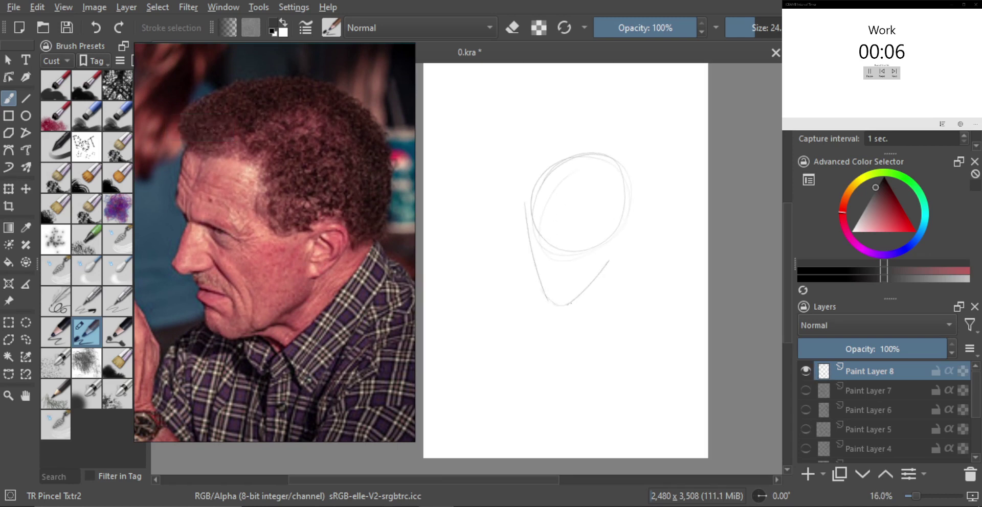
pyautogui.scroll(1, 559, 267)
pyautogui.moveTo(521, 216)
pyautogui.mouseDown()
pyautogui.moveTo(528, 239)
pyautogui.moveTo(568, 251)
pyautogui.moveTo(549, 249)
pyautogui.moveTo(568, 244)
pyautogui.moveTo(569, 223)
pyautogui.mouseUp()
pyautogui.scroll(1, 543, 233)
pyautogui.scroll(2, 549, 249)
pyautogui.moveTo(546, 229)
pyautogui.mouseDown()
pyautogui.moveTo(575, 250)
pyautogui.moveTo(527, 221)
pyautogui.moveTo(523, 230)
pyautogui.moveTo(514, 211)
pyautogui.moveTo(561, 248)
pyautogui.mouseUp()
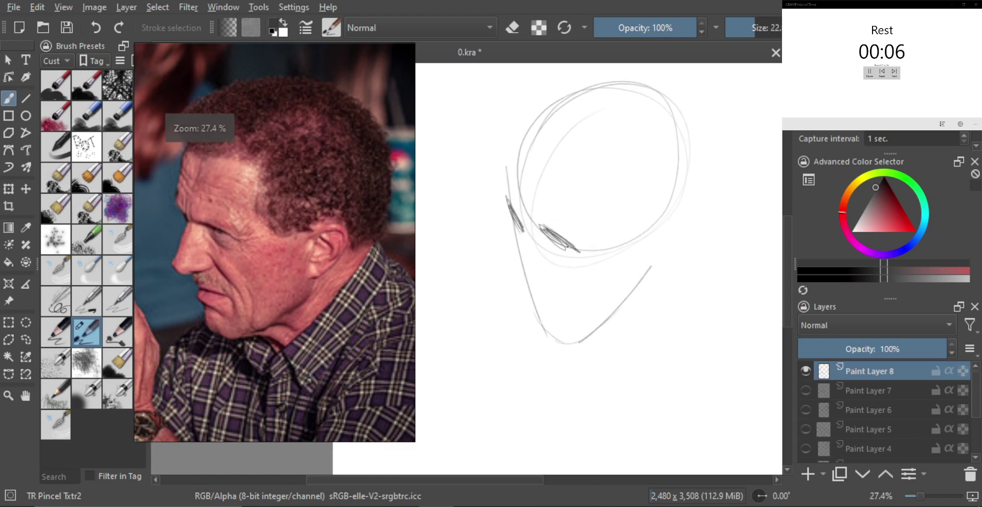
# Step: Draw the man's nose from the brow down to the tip, with its underside and nostril wing
pyautogui.scroll(1, 526, 248)
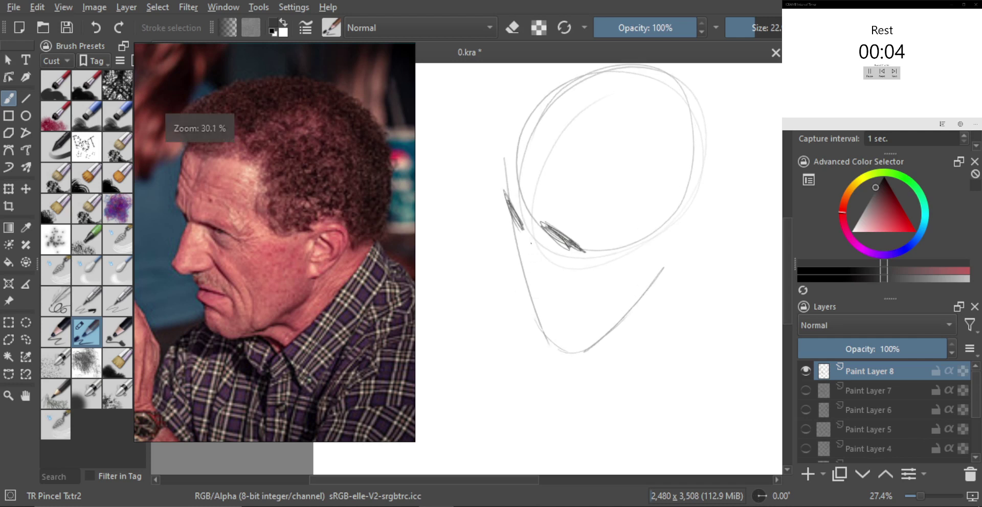
pyautogui.moveTo(521, 230); pyautogui.dragTo(513, 275)
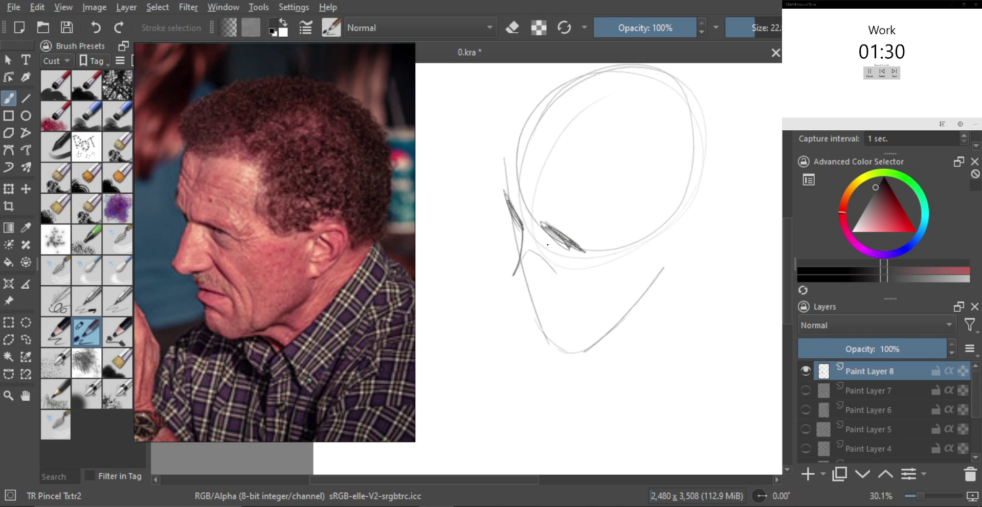
pyautogui.moveTo(529, 249)
pyautogui.mouseDown()
pyautogui.moveTo(549, 269)
pyautogui.moveTo(541, 264)
pyautogui.moveTo(527, 288)
pyautogui.mouseUp()
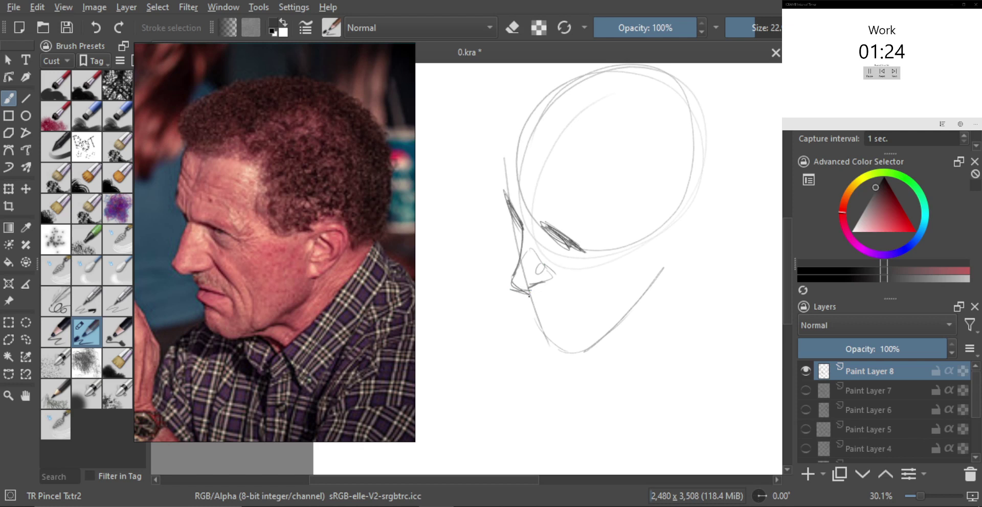
# Step: Draw the man's mouth with a dark lip line and hatched moustache, and a crease running from the nostril past the mouth corner
pyautogui.moveTo(557, 311)
pyautogui.mouseDown()
pyautogui.moveTo(584, 320)
pyautogui.moveTo(544, 312)
pyautogui.moveTo(535, 320)
pyautogui.moveTo(570, 339)
pyautogui.moveTo(563, 316)
pyautogui.mouseUp()
pyautogui.moveTo(553, 332)
pyautogui.mouseDown()
pyautogui.moveTo(563, 339)
pyautogui.moveTo(572, 319)
pyautogui.moveTo(560, 345)
pyautogui.mouseUp()
pyautogui.moveTo(572, 314)
pyautogui.mouseDown()
pyautogui.moveTo(533, 304)
pyautogui.moveTo(590, 328)
pyautogui.mouseUp()
pyautogui.press('e')
pyautogui.press('e')
pyautogui.moveTo(538, 260)
pyautogui.mouseDown()
pyautogui.moveTo(579, 298)
pyautogui.moveTo(567, 307)
pyautogui.moveTo(548, 294)
pyautogui.mouseUp()
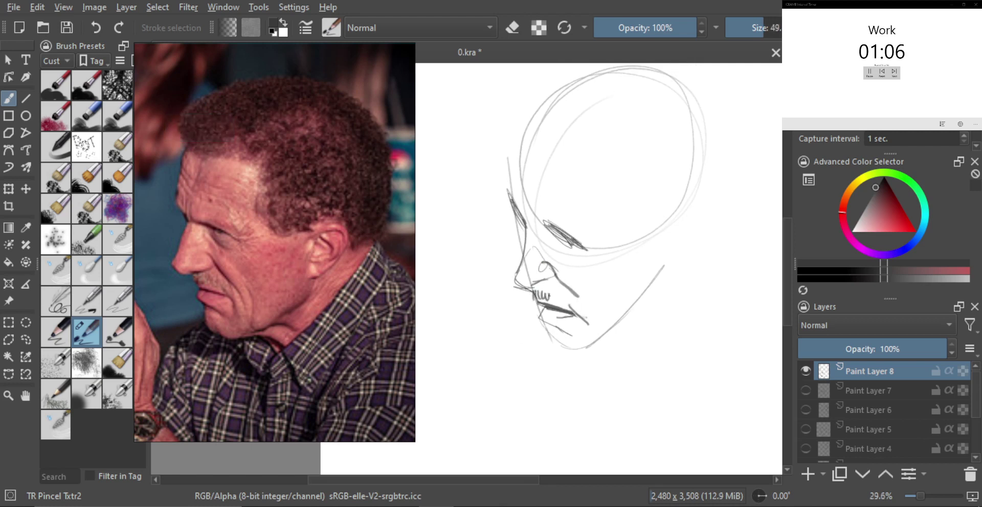
pyautogui.scroll(1, 575, 304)
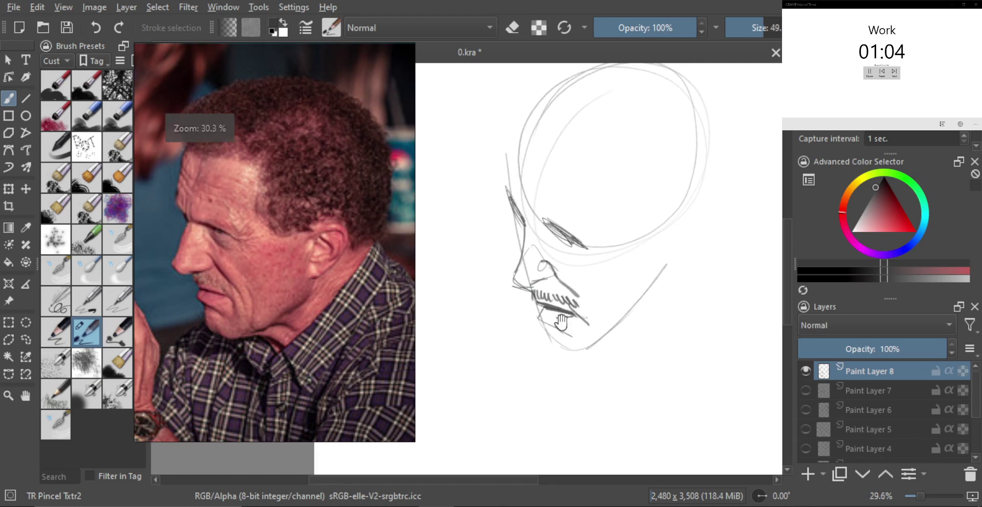
# Step: Outline the man's chin and the front of the neck below it, and reinforce the jawline toward the ear
pyautogui.moveTo(543, 320); pyautogui.dragTo(554, 344)
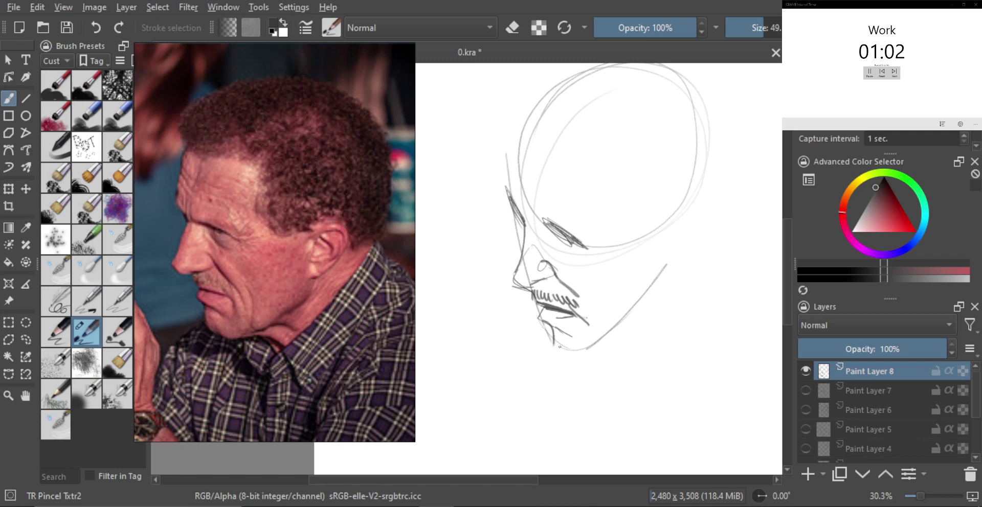
pyautogui.hotkey('ctrl', 'z')
pyautogui.moveTo(561, 353)
pyautogui.mouseDown()
pyautogui.moveTo(575, 361)
pyautogui.moveTo(609, 350)
pyautogui.moveTo(632, 372)
pyautogui.mouseUp()
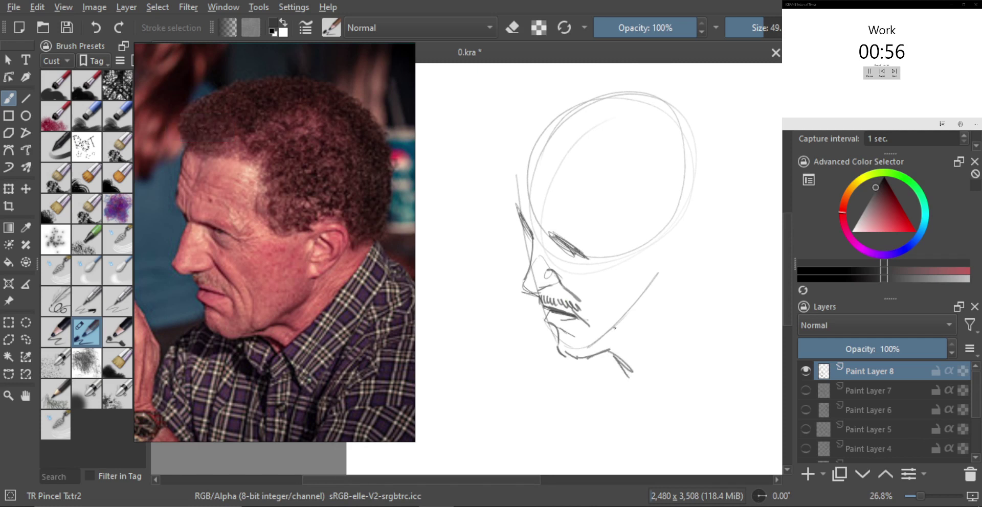
pyautogui.press(']')
pyautogui.moveTo(617, 339)
pyautogui.mouseDown()
pyautogui.moveTo(642, 345)
pyautogui.moveTo(625, 341)
pyautogui.moveTo(660, 293)
pyautogui.moveTo(583, 286)
pyautogui.moveTo(547, 236)
pyautogui.mouseUp()
# Step: Draw the man's forehead profile and extend the skull contour with arcs over the crown to the back of the head
pyautogui.moveTo(525, 188); pyautogui.dragTo(543, 335)
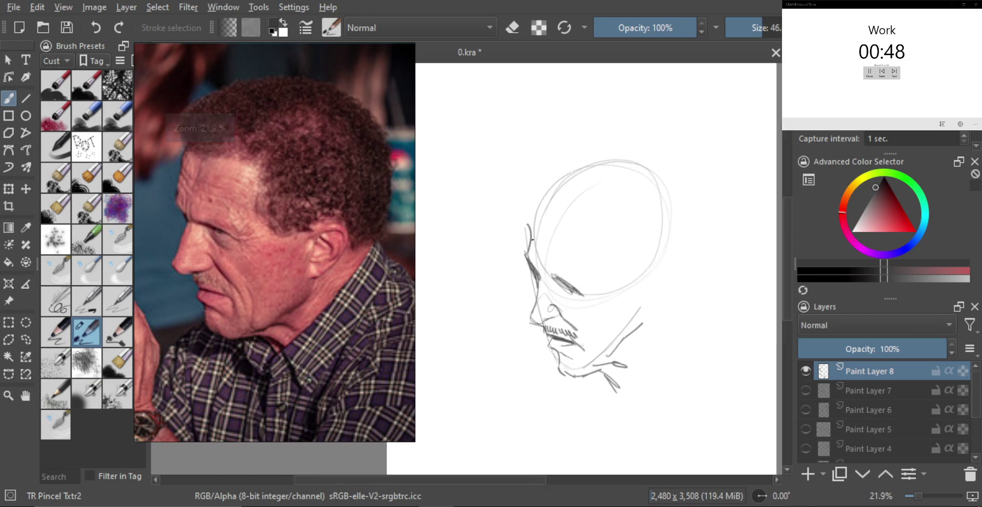
pyautogui.moveTo(532, 223); pyautogui.dragTo(531, 244)
pyautogui.scroll(-1, 511, 307)
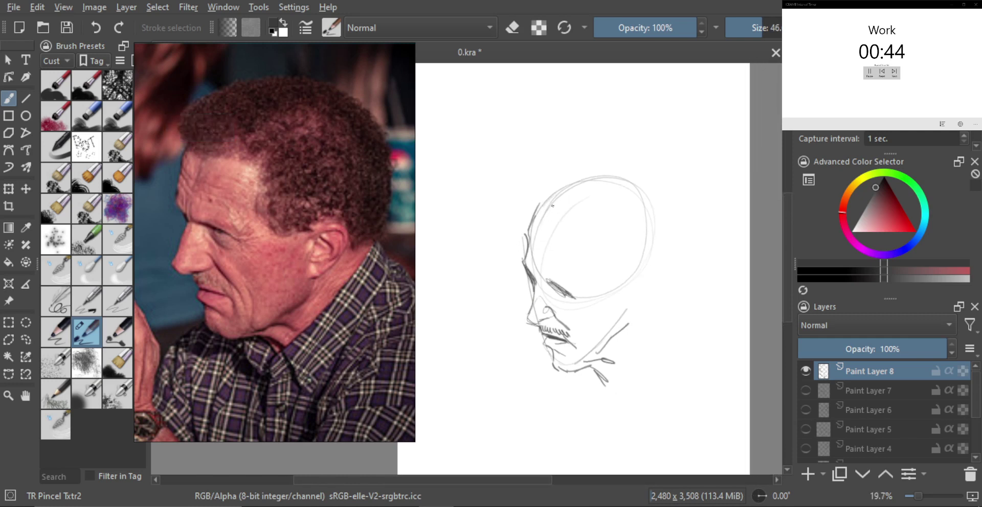
pyautogui.moveTo(555, 202)
pyautogui.mouseDown()
pyautogui.moveTo(663, 261)
pyautogui.moveTo(658, 268)
pyautogui.mouseUp()
pyautogui.moveTo(586, 177); pyautogui.dragTo(665, 237)
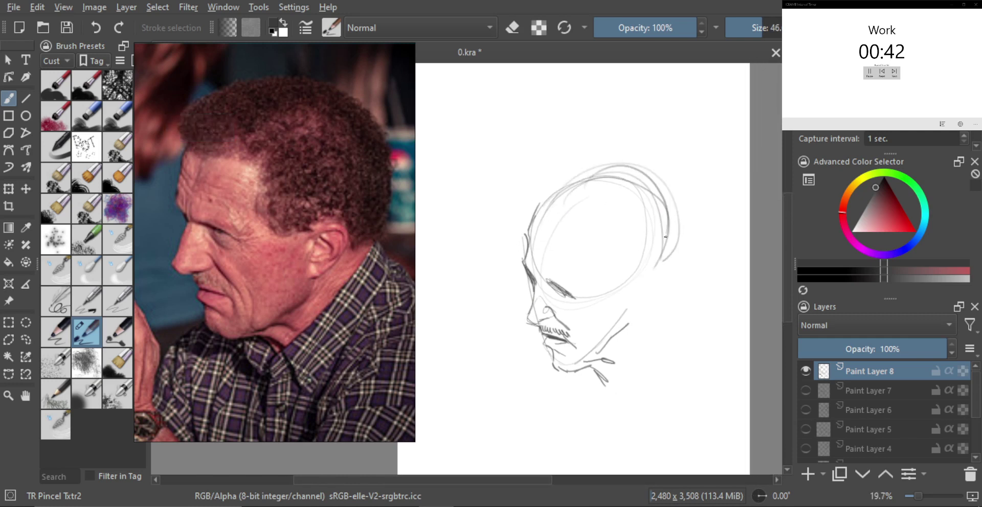
# Step: With a smaller brush, draw the man's ear at the end of the jawline and short marks beside the outer end of the near eyebrow
pyautogui.moveTo(648, 270)
pyautogui.mouseDown()
pyautogui.moveTo(647, 311)
pyautogui.moveTo(651, 297)
pyautogui.mouseUp()
pyautogui.hotkey('ctrl', 'z')
pyautogui.hotkey('ctrl', 'z')
pyautogui.press('[')
pyautogui.moveTo(585, 296)
pyautogui.mouseDown()
pyautogui.moveTo(655, 303)
pyautogui.moveTo(629, 286)
pyautogui.mouseUp()
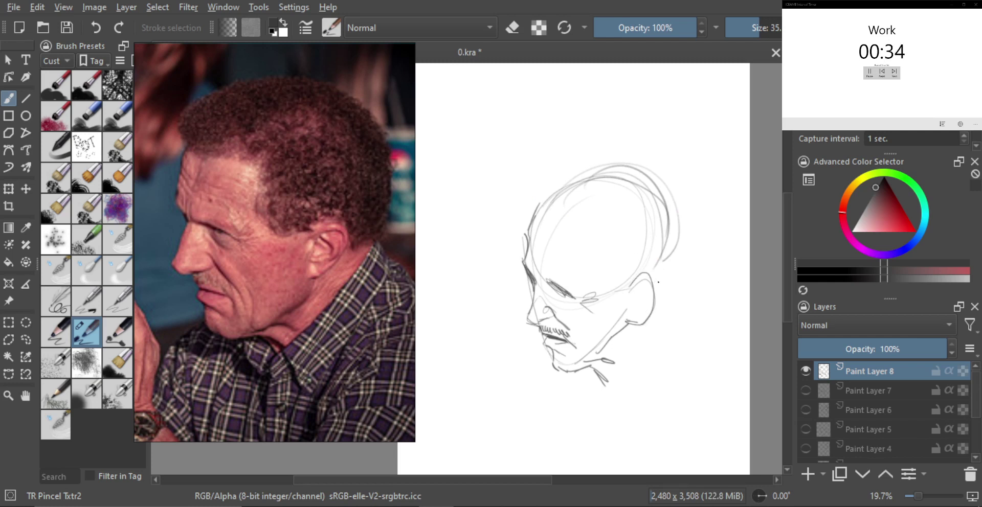
# Step: Draw the back of the man's head down to the nape, and sketch the shirt collar around the neck with slanted strokes
pyautogui.moveTo(673, 236)
pyautogui.mouseDown()
pyautogui.moveTo(661, 296)
pyautogui.moveTo(607, 384)
pyautogui.mouseUp()
pyautogui.moveTo(663, 319)
pyautogui.mouseDown()
pyautogui.moveTo(611, 377)
pyautogui.moveTo(616, 397)
pyautogui.moveTo(594, 393)
pyautogui.moveTo(584, 407)
pyautogui.mouseUp()
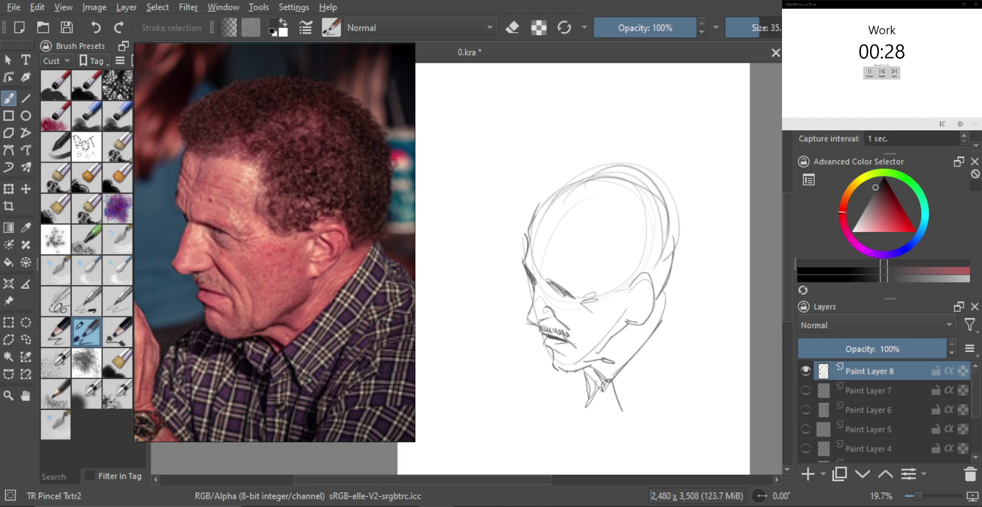
pyautogui.moveTo(656, 336); pyautogui.dragTo(621, 402)
pyautogui.moveTo(677, 313); pyautogui.dragTo(652, 348)
pyautogui.moveTo(667, 292); pyautogui.dragTo(673, 306)
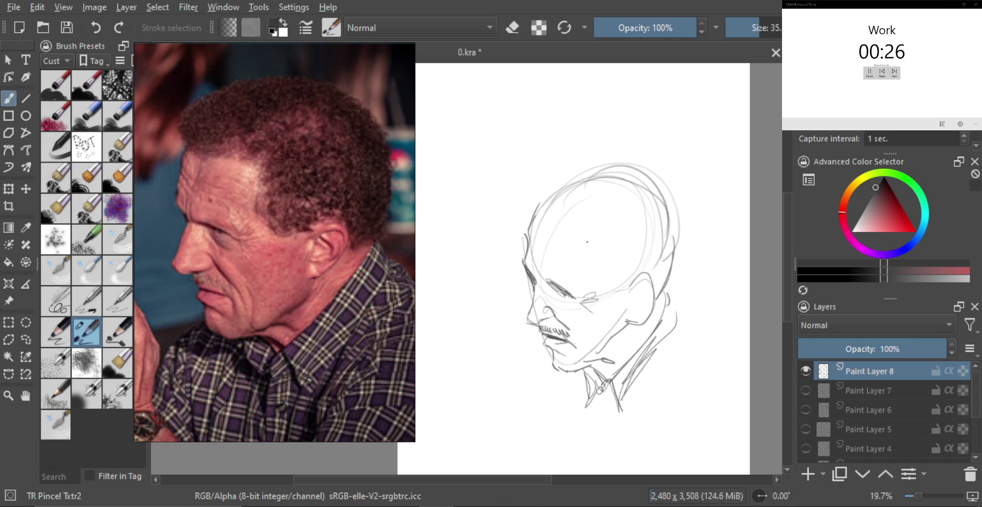
# Step: Draw the man's hairline across the forehead and temple, the bumpy outline of his curly hair, and a frown mark at the near eyebrow
pyautogui.moveTo(530, 234)
pyautogui.mouseDown()
pyautogui.moveTo(521, 198)
pyautogui.moveTo(580, 218)
pyautogui.mouseUp()
pyautogui.moveTo(560, 234)
pyautogui.mouseDown()
pyautogui.moveTo(577, 229)
pyautogui.moveTo(627, 283)
pyautogui.mouseUp()
pyautogui.moveTo(526, 207)
pyautogui.mouseDown()
pyautogui.moveTo(587, 173)
pyautogui.moveTo(652, 179)
pyautogui.moveTo(679, 254)
pyautogui.mouseUp()
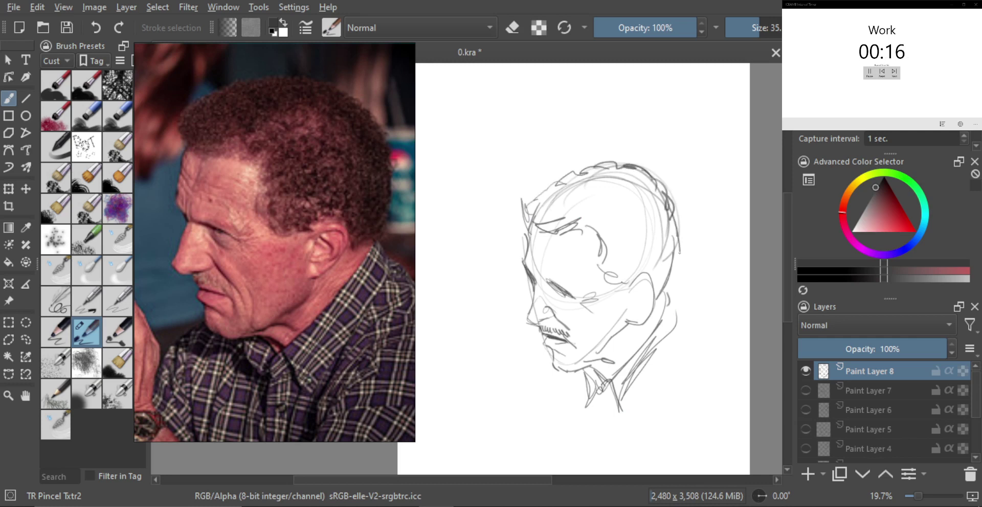
pyautogui.moveTo(555, 280); pyautogui.dragTo(554, 243)
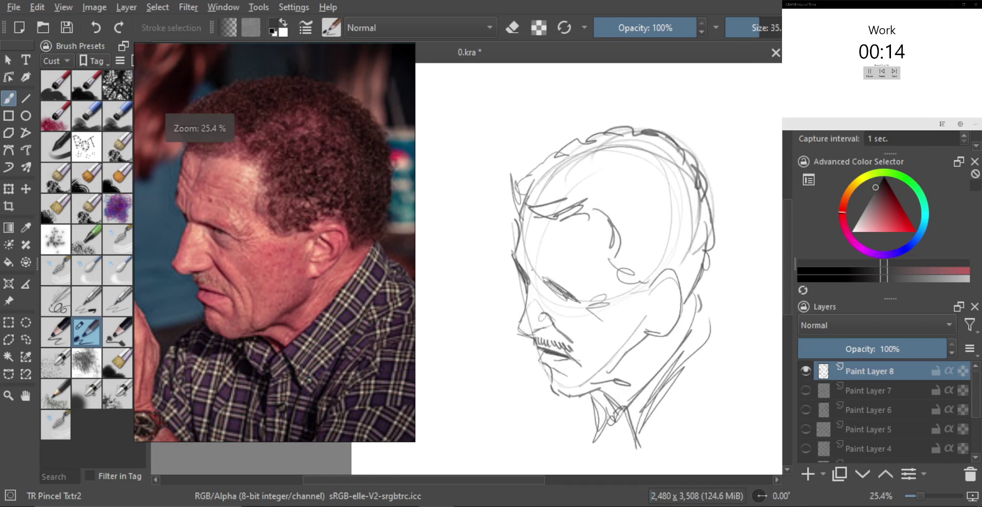
pyautogui.moveTo(543, 283)
pyautogui.mouseDown()
pyautogui.moveTo(545, 255)
pyautogui.moveTo(534, 271)
pyautogui.mouseUp()
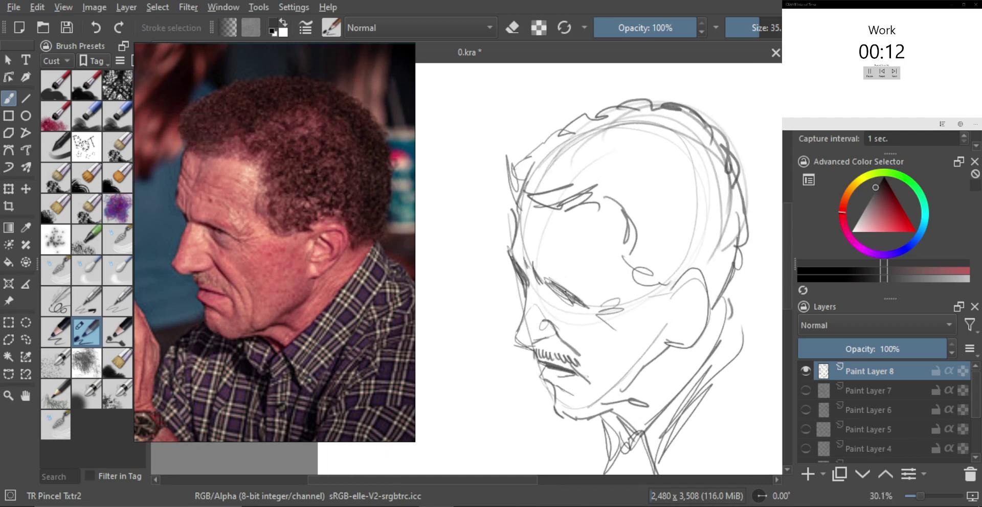
# Step: Hide Paint Layer 8 with the man's sketch and add another new paint layer
pyautogui.scroll(-1, 546, 270)
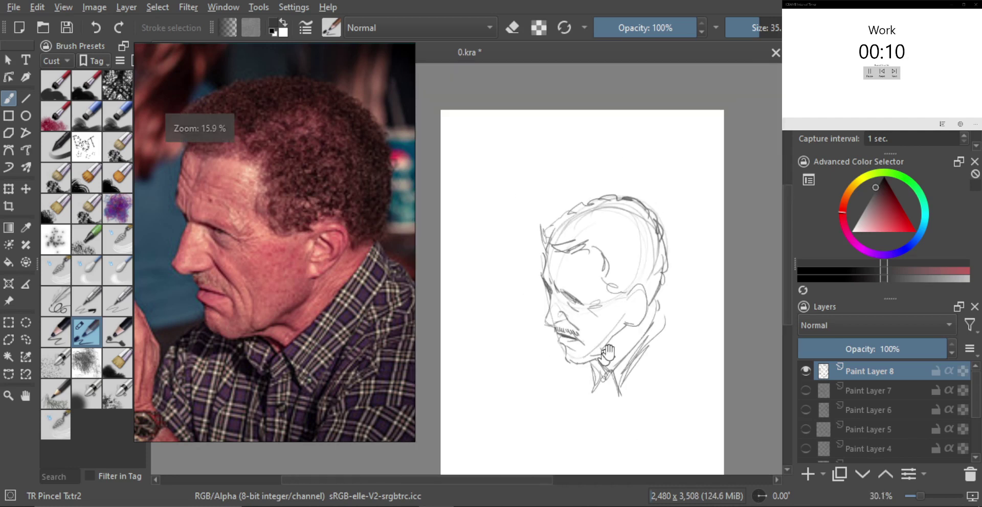
pyautogui.scroll(-1, 546, 270)
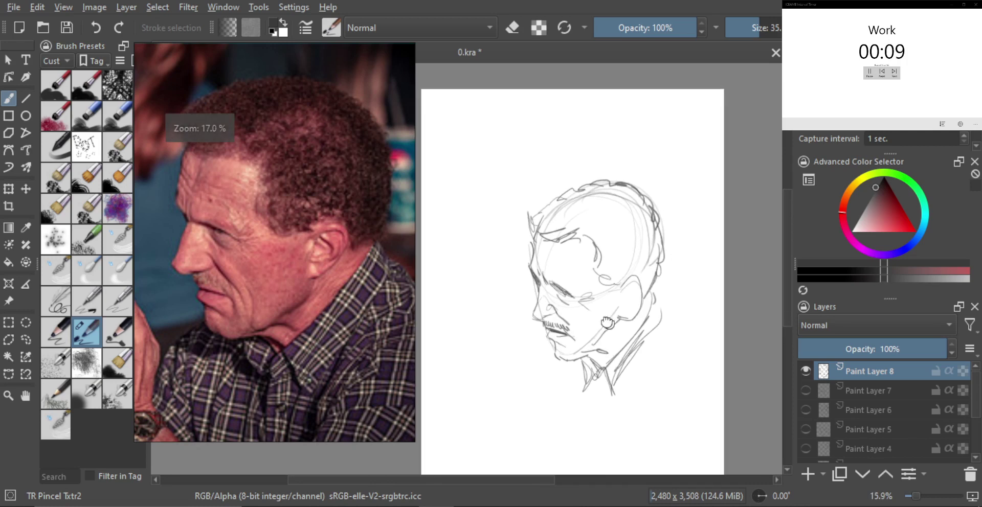
pyautogui.click(805, 371)
pyautogui.click(808, 474)
# Step: Open the photo of the long-haired woman in red sunglasses and frame her head and shoulders as the reference
pyautogui.scroll(-4, 259, 294)
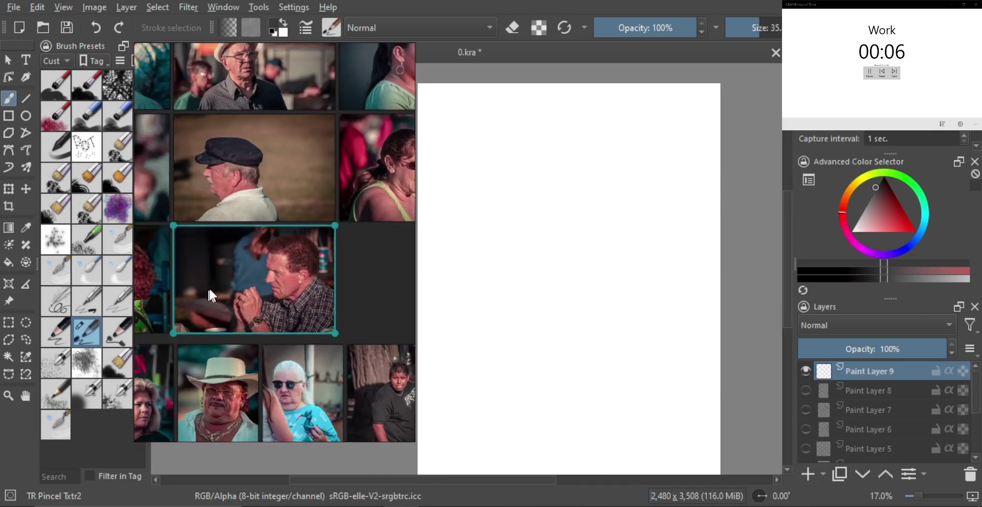
pyautogui.scroll(-2, 287, 297)
pyautogui.doubleClick(182, 353)
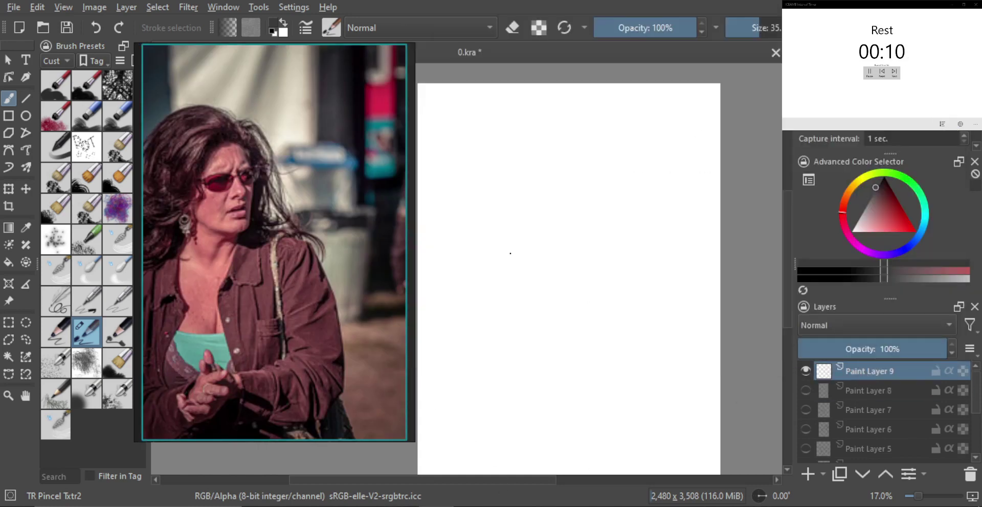
pyautogui.moveTo(543, 272); pyautogui.dragTo(559, 260)
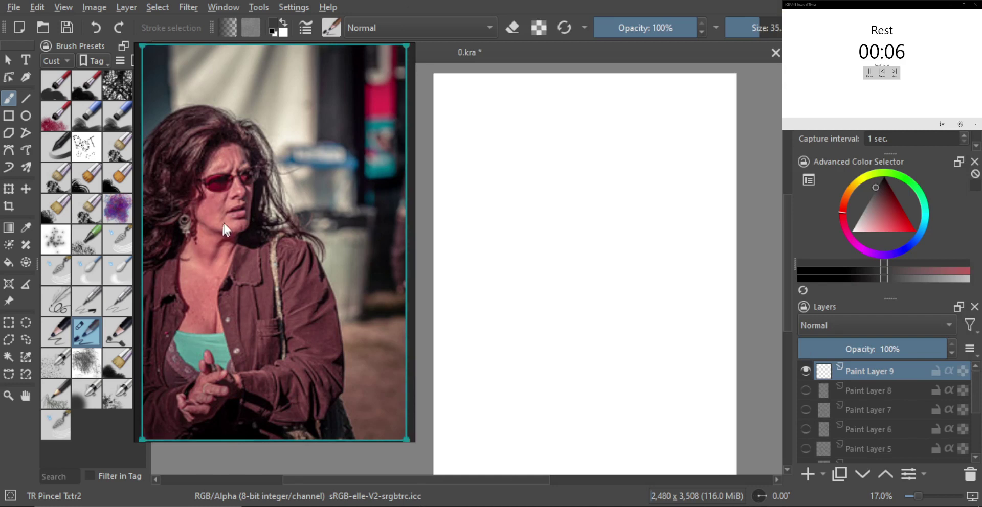
pyautogui.scroll(4, 255, 210)
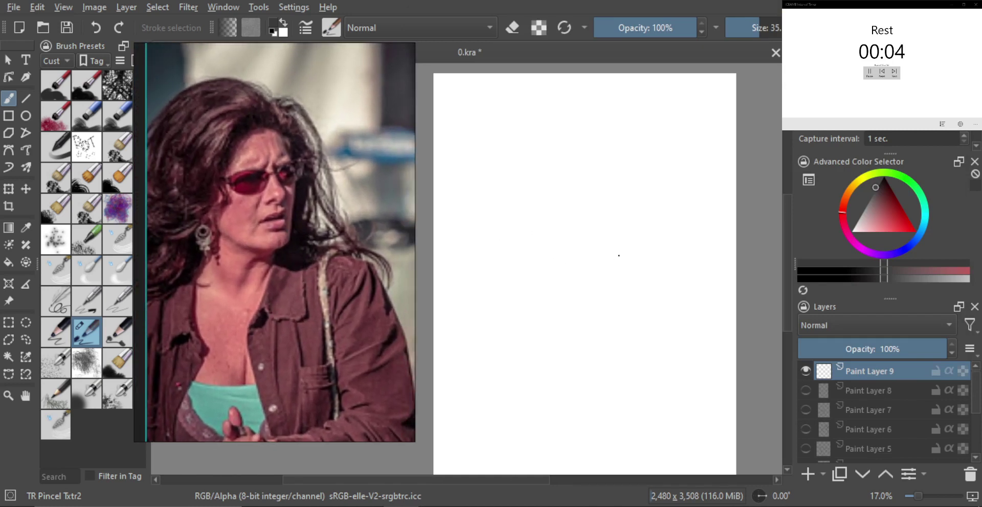
# Step: Draw overlapping circles for the woman's cranium, with the jaw curve and the front edge of the face below
pyautogui.moveTo(595, 230)
pyautogui.mouseDown()
pyautogui.moveTo(600, 200)
pyautogui.moveTo(592, 232)
pyautogui.mouseUp()
pyautogui.moveTo(571, 196)
pyautogui.mouseDown()
pyautogui.moveTo(614, 211)
pyautogui.moveTo(607, 264)
pyautogui.moveTo(543, 260)
pyautogui.moveTo(531, 242)
pyautogui.moveTo(595, 254)
pyautogui.moveTo(549, 280)
pyautogui.moveTo(615, 299)
pyautogui.mouseUp()
pyautogui.scroll(1, 592, 254)
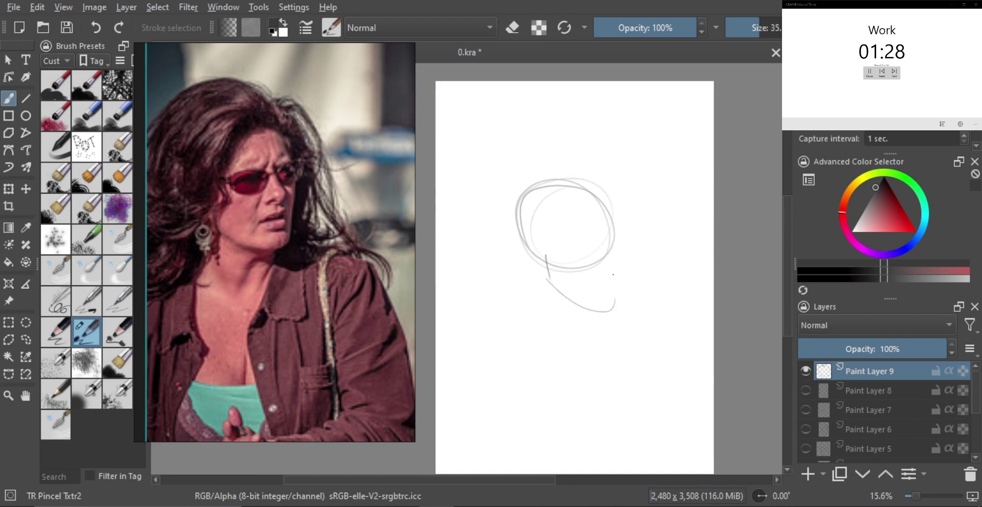
pyautogui.moveTo(616, 220); pyautogui.dragTo(618, 299)
pyautogui.scroll(2, 599, 266)
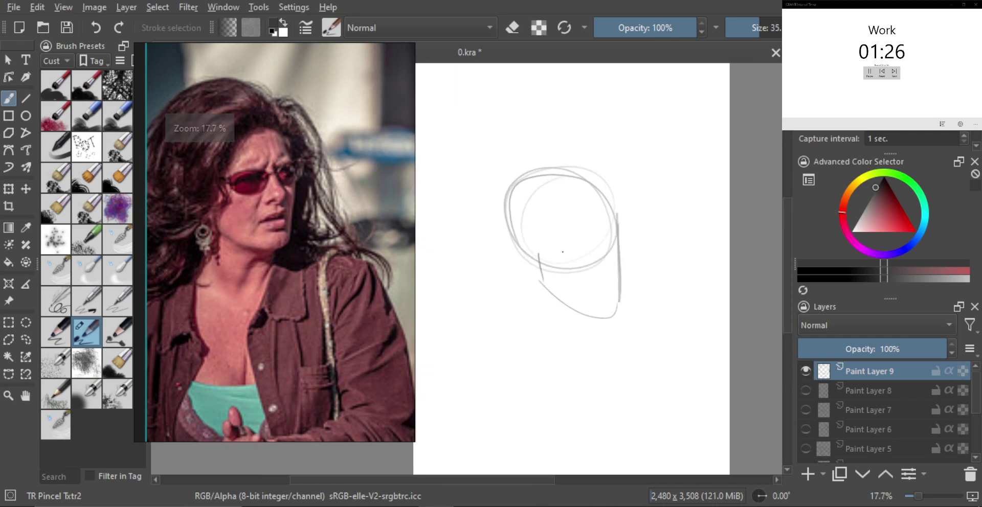
# Step: Sketch the woman's eye sockets and eyes, and the bridge, tip and nostril of the nose
pyautogui.moveTo(562, 251)
pyautogui.mouseDown()
pyautogui.moveTo(580, 233)
pyautogui.moveTo(572, 256)
pyautogui.moveTo(618, 231)
pyautogui.moveTo(605, 258)
pyautogui.moveTo(587, 255)
pyautogui.moveTo(593, 266)
pyautogui.moveTo(610, 254)
pyautogui.mouseUp()
pyautogui.hotkey('ctrl', 'z')
pyautogui.scroll(2, 612, 247)
pyautogui.scroll(2, 593, 249)
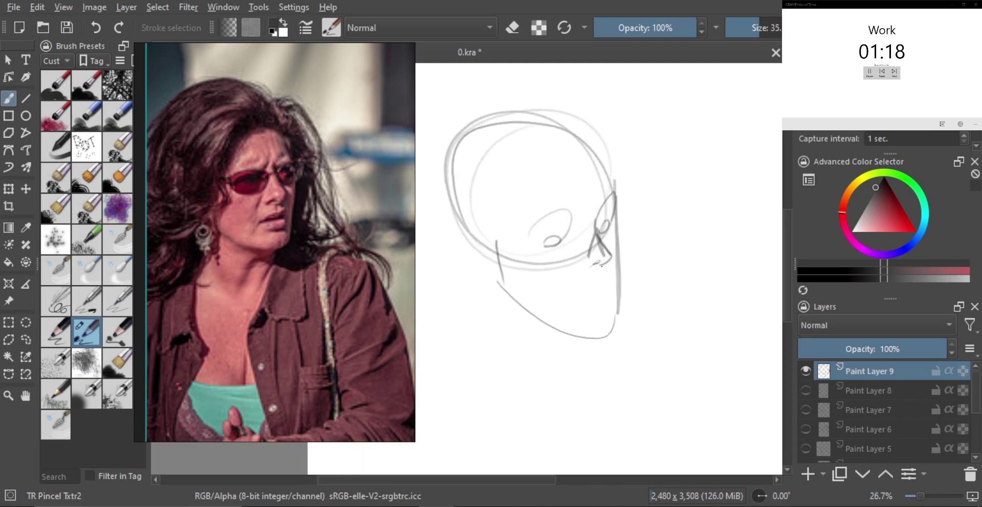
pyautogui.scroll(1, 595, 264)
pyautogui.moveTo(594, 258); pyautogui.dragTo(600, 259)
pyautogui.scroll(1, 573, 299)
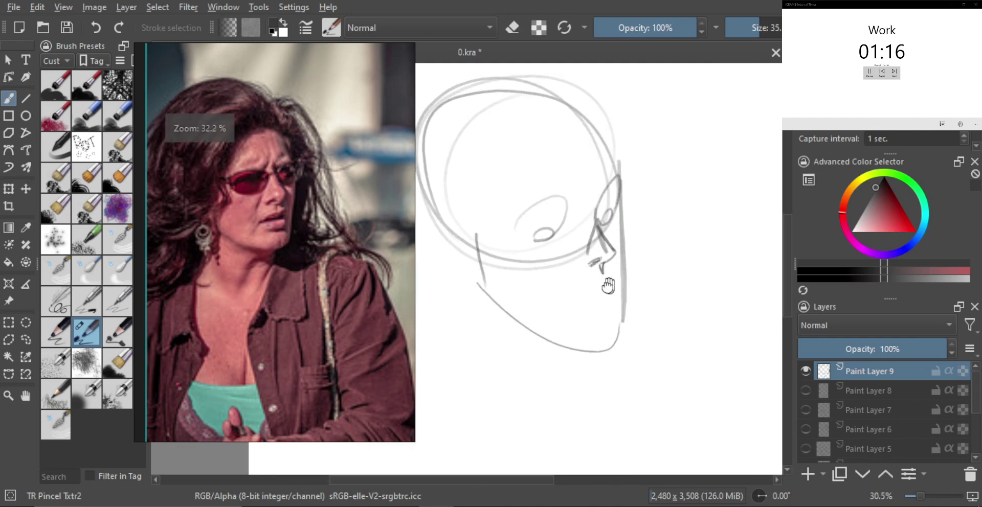
# Step: Draw the woman's lips with a shaded upper lip, and mark the shadows under the lower lip and at the chin
pyautogui.moveTo(571, 300)
pyautogui.mouseDown()
pyautogui.moveTo(605, 278)
pyautogui.moveTo(601, 306)
pyautogui.moveTo(601, 278)
pyautogui.mouseUp()
pyautogui.press(']')
pyautogui.press(']')
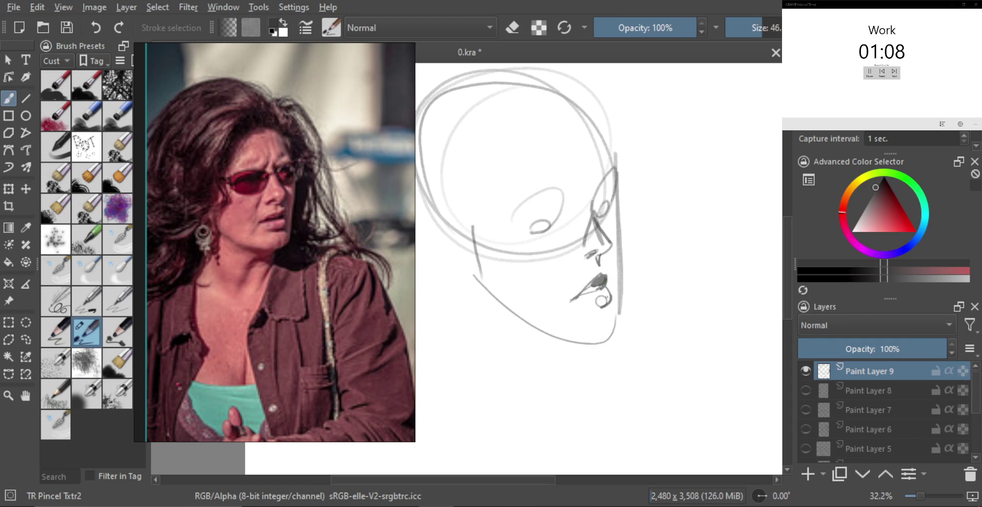
pyautogui.moveTo(585, 310); pyautogui.dragTo(602, 307)
pyautogui.press(']')
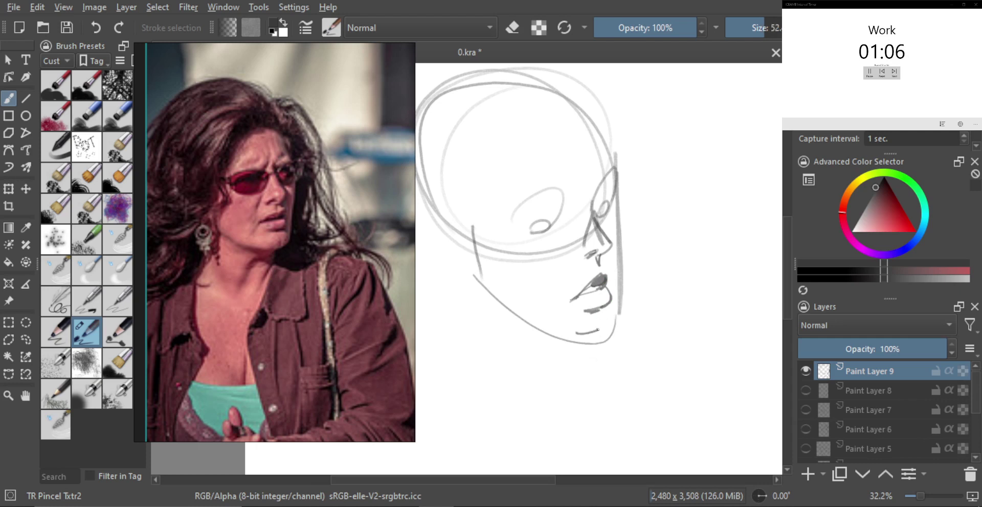
pyautogui.moveTo(577, 339); pyautogui.dragTo(610, 326)
pyautogui.press('[')
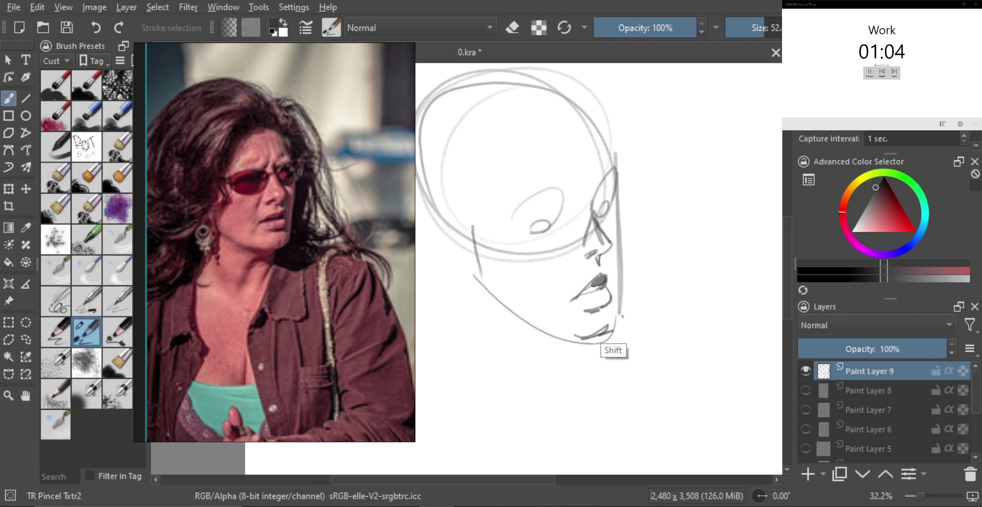
# Step: Darken the front edge of the woman's face and her jawline with heavier strokes
pyautogui.moveTo(623, 204); pyautogui.dragTo(617, 327)
pyautogui.hotkey('ctrl', 'z')
pyautogui.moveTo(621, 266); pyautogui.dragTo(617, 328)
pyautogui.scroll(-1, 589, 323)
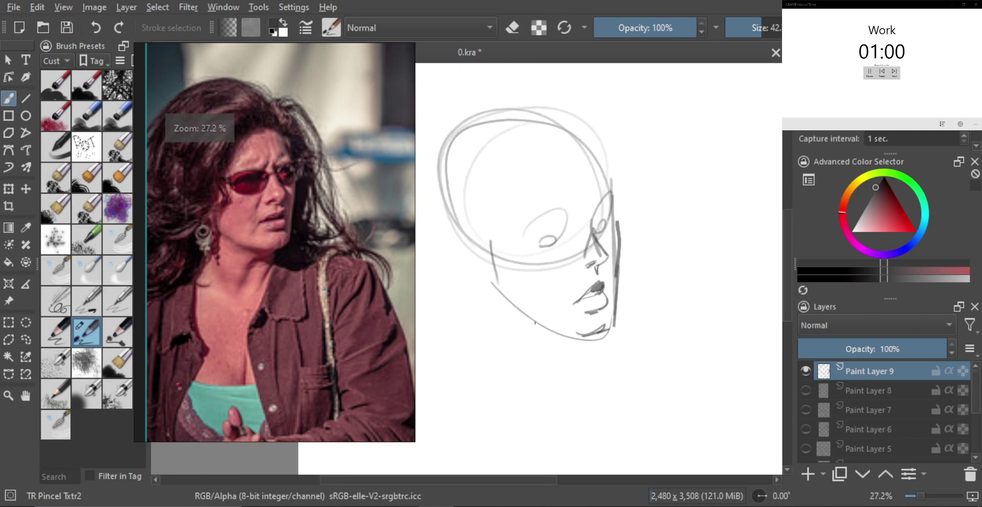
pyautogui.press(']')
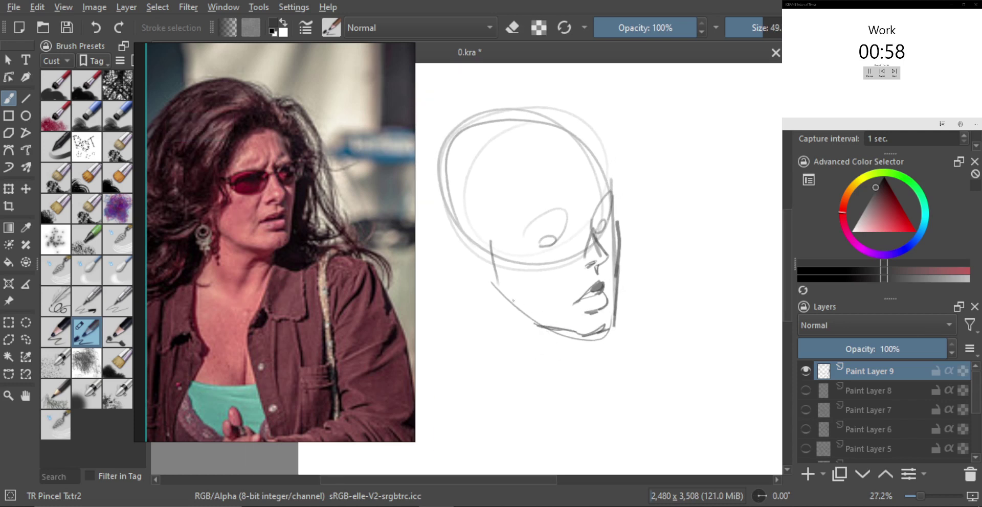
pyautogui.moveTo(513, 301)
pyautogui.mouseDown()
pyautogui.moveTo(531, 320)
pyautogui.moveTo(522, 314)
pyautogui.mouseUp()
pyautogui.hotkey('ctrl', 'z')
pyautogui.hotkey('ctrl', 'z')
pyautogui.scroll(-1, 511, 301)
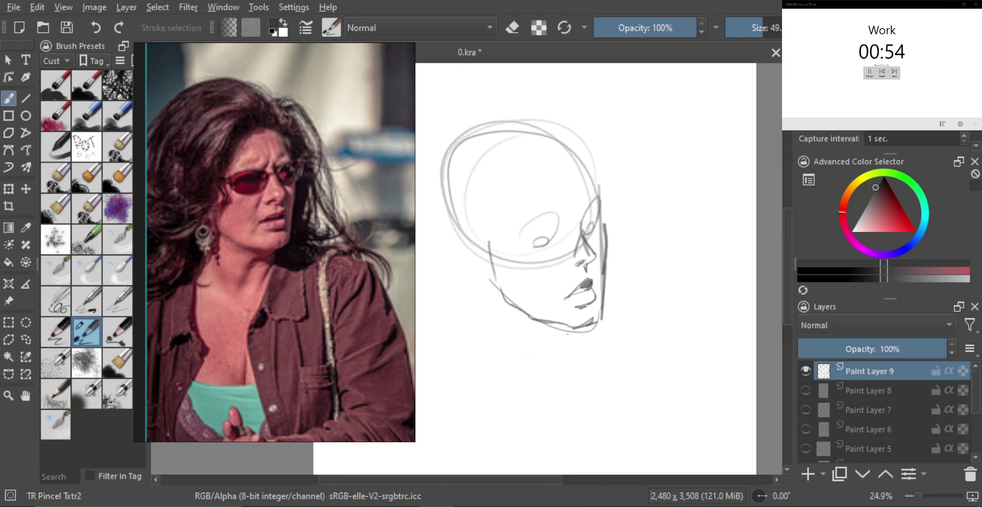
# Step: Draw the front and back of the woman's neck with slanted strokes, down to the neck base
pyautogui.moveTo(579, 330); pyautogui.dragTo(557, 343)
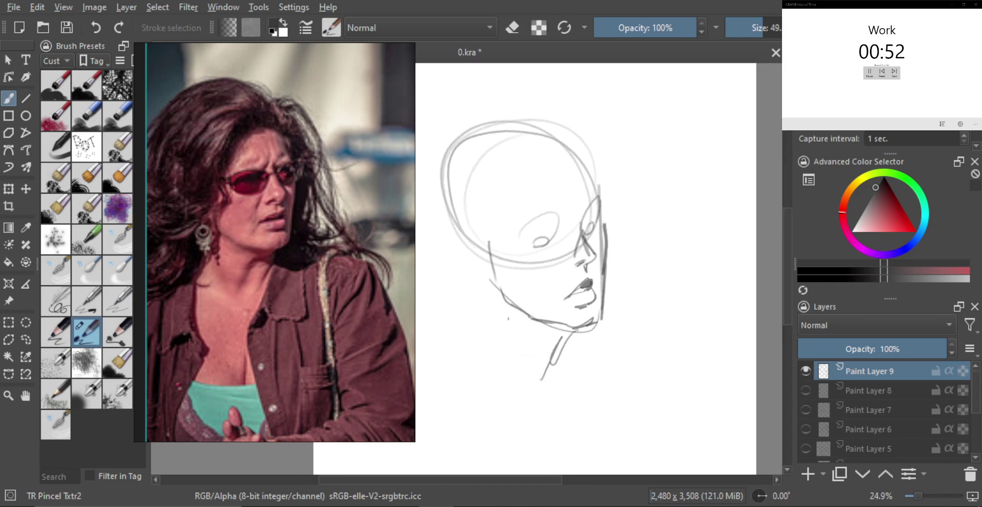
pyautogui.moveTo(491, 292); pyautogui.dragTo(522, 372)
pyautogui.moveTo(488, 296); pyautogui.dragTo(514, 412)
pyautogui.scroll(-1, 463, 165)
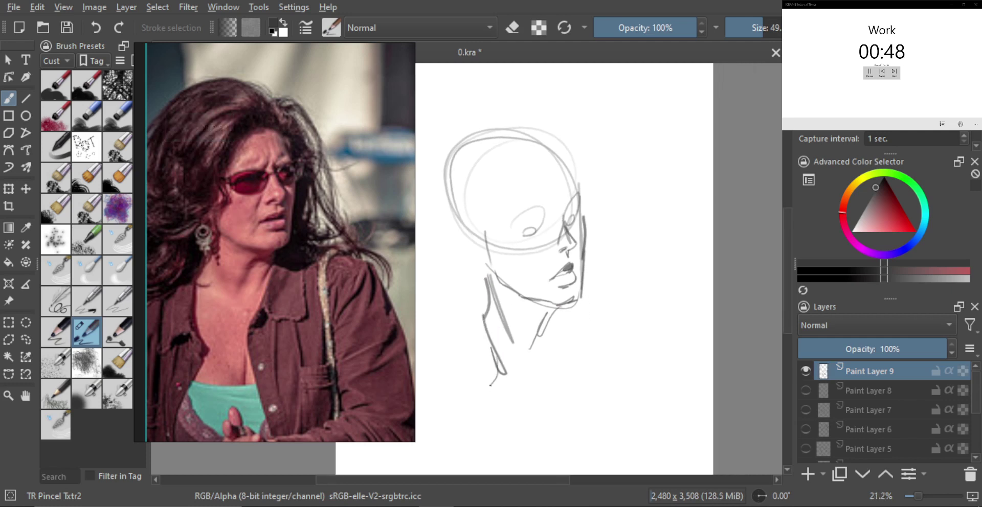
pyautogui.moveTo(566, 312)
pyautogui.mouseDown()
pyautogui.moveTo(545, 363)
pyautogui.moveTo(550, 354)
pyautogui.moveTo(577, 365)
pyautogui.moveTo(592, 307)
pyautogui.mouseUp()
pyautogui.moveTo(521, 280); pyautogui.dragTo(522, 271)
pyautogui.moveTo(522, 271)
pyautogui.mouseDown()
pyautogui.moveTo(481, 298)
pyautogui.moveTo(509, 297)
pyautogui.moveTo(498, 302)
pyautogui.moveTo(489, 338)
pyautogui.mouseUp()
# Step: Outline the mass of hair behind the woman's head and add loose strands beside her neck
pyautogui.scroll(-1, 563, 255)
pyautogui.moveTo(520, 314); pyautogui.dragTo(494, 349)
pyautogui.moveTo(534, 258)
pyautogui.mouseDown()
pyautogui.moveTo(540, 190)
pyautogui.moveTo(584, 197)
pyautogui.moveTo(592, 189)
pyautogui.moveTo(574, 145)
pyautogui.moveTo(468, 200)
pyautogui.moveTo(470, 273)
pyautogui.mouseUp()
pyautogui.moveTo(468, 207); pyautogui.dragTo(456, 258)
# Step: Draw the tufts along the woman's hairline and the wavy hair on the far side, ending in curled strands
pyautogui.moveTo(568, 197)
pyautogui.mouseDown()
pyautogui.moveTo(560, 187)
pyautogui.moveTo(599, 187)
pyautogui.mouseUp()
pyautogui.moveTo(599, 188); pyautogui.dragTo(617, 198)
pyautogui.moveTo(597, 164); pyautogui.dragTo(616, 157)
pyautogui.moveTo(621, 156)
pyautogui.mouseDown()
pyautogui.moveTo(640, 216)
pyautogui.moveTo(625, 270)
pyautogui.mouseUp()
pyautogui.moveTo(642, 221)
pyautogui.mouseDown()
pyautogui.moveTo(645, 258)
pyautogui.moveTo(635, 280)
pyautogui.mouseUp()
pyautogui.moveTo(635, 286)
pyautogui.mouseDown()
pyautogui.moveTo(648, 262)
pyautogui.moveTo(659, 303)
pyautogui.mouseUp()
pyautogui.moveTo(633, 305)
pyautogui.mouseDown()
pyautogui.moveTo(645, 330)
pyautogui.moveTo(658, 325)
pyautogui.mouseUp()
pyautogui.moveTo(613, 307)
pyautogui.mouseDown()
pyautogui.moveTo(585, 222)
pyautogui.moveTo(592, 229)
pyautogui.mouseUp()
# Step: Draw the woman's frowning eyebrows and the far edge of her forehead
pyautogui.moveTo(606, 209)
pyautogui.mouseDown()
pyautogui.moveTo(600, 224)
pyautogui.moveTo(616, 211)
pyautogui.moveTo(625, 228)
pyautogui.mouseUp()
pyautogui.moveTo(631, 202)
pyautogui.mouseDown()
pyautogui.moveTo(628, 222)
pyautogui.moveTo(657, 197)
pyautogui.moveTo(656, 218)
pyautogui.mouseUp()
pyautogui.moveTo(628, 145); pyautogui.dragTo(655, 199)
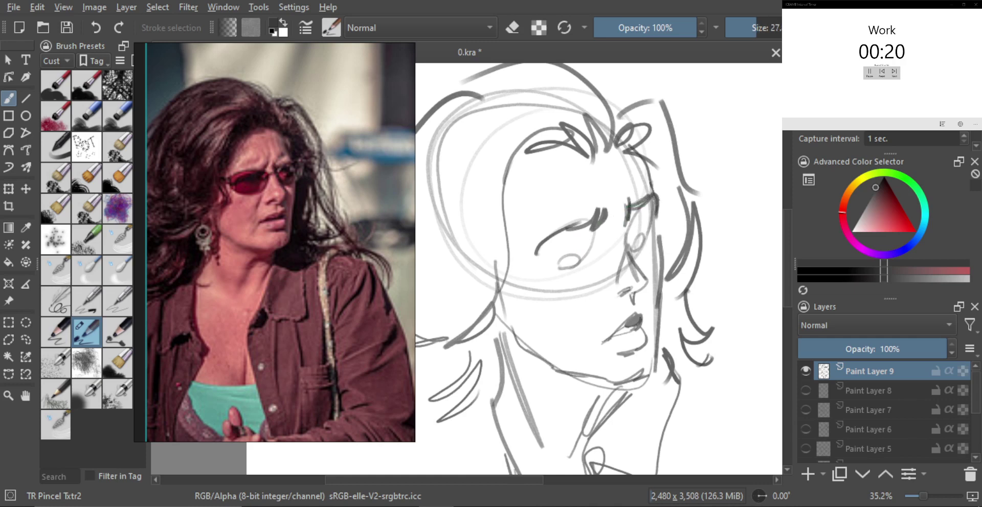
# Step: Draw the woman's glasses as two oval lenses with a bridge and temple arm, and shade the nose
pyautogui.moveTo(621, 238)
pyautogui.keyDown('ctrl'); pyautogui.mouseDown()
pyautogui.moveTo(558, 256)
pyautogui.moveTo(583, 252)
pyautogui.mouseUp(); pyautogui.keyUp('ctrl')
pyautogui.moveTo(638, 218)
pyautogui.keyDown('shift'); pyautogui.mouseDown()
pyautogui.moveTo(665, 203)
pyautogui.moveTo(645, 248)
pyautogui.moveTo(660, 242)
pyautogui.mouseUp(); pyautogui.keyUp('shift')
pyautogui.keyDown('ctrl'); pyautogui.moveTo(565, 249); pyautogui.dragTo(519, 254); pyautogui.keyUp('ctrl')
pyautogui.moveTo(638, 272)
pyautogui.keyDown('ctrl'); pyautogui.mouseDown()
pyautogui.moveTo(647, 277)
pyautogui.moveTo(630, 276)
pyautogui.mouseUp(); pyautogui.keyUp('ctrl')
pyautogui.keyDown('shift'); pyautogui.moveTo(639, 298); pyautogui.dragTo(655, 297); pyautogui.keyUp('shift')
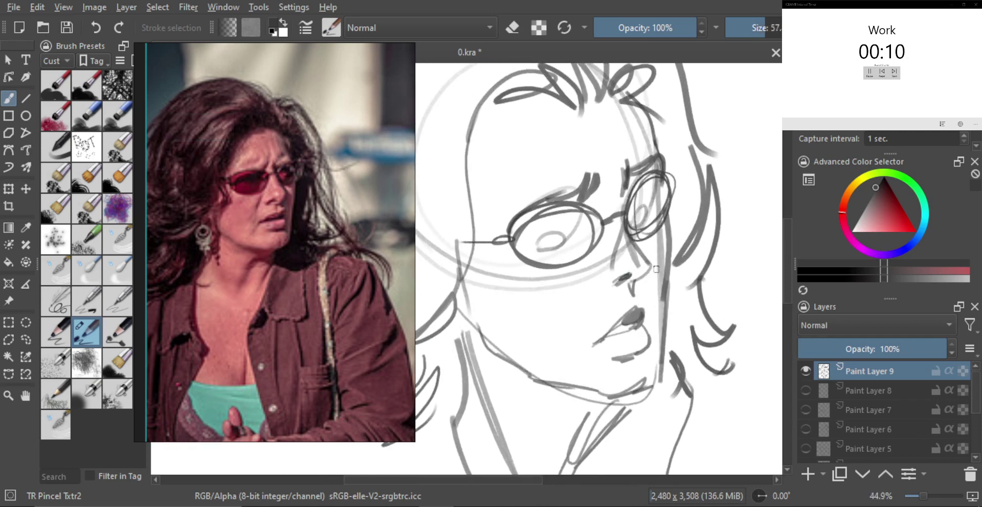
# Step: Add the dangling earring below the woman's near ear
pyautogui.scroll(-3, 657, 276)
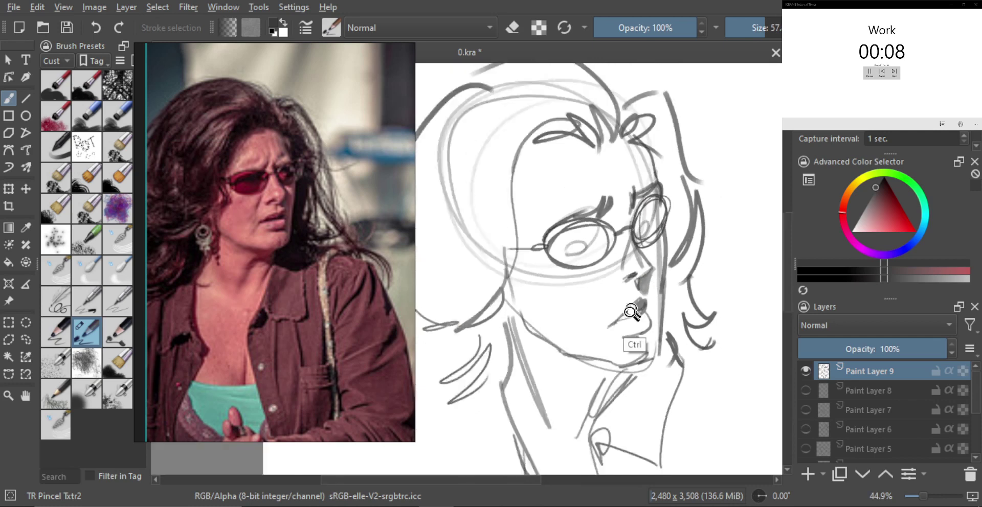
pyautogui.scroll(-1, 559, 305)
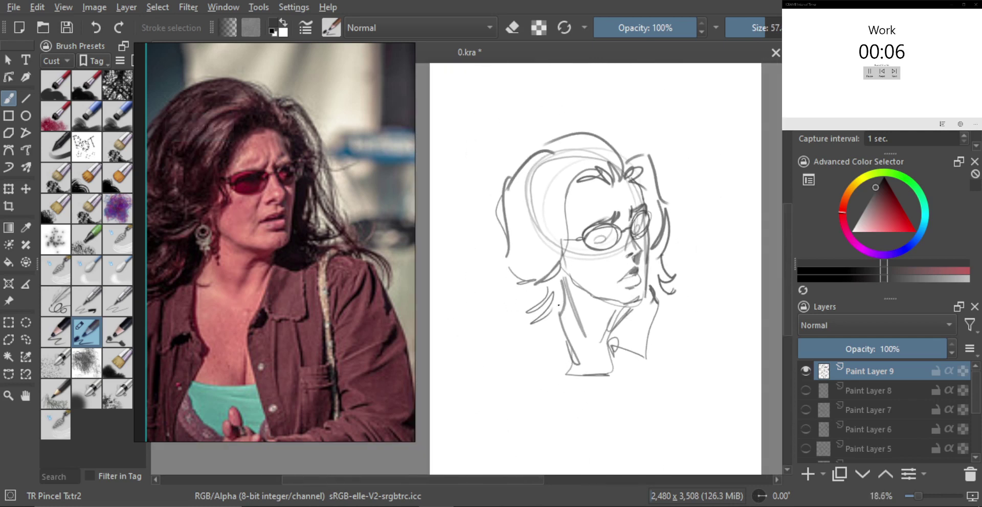
pyautogui.moveTo(561, 271); pyautogui.dragTo(556, 307)
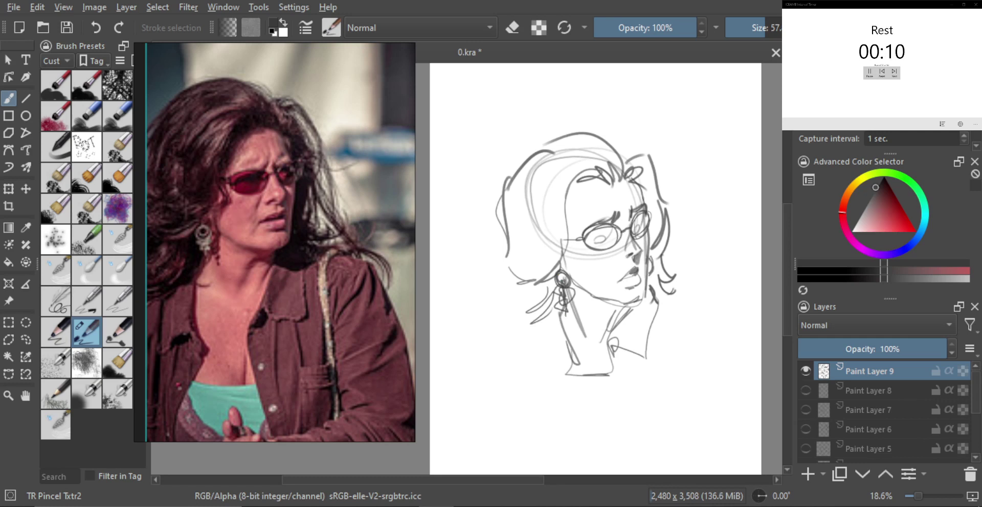
# Step: Hide Paint Layer 9 with the woman's sketch and add another new paint layer
pyautogui.scroll(-2, 617, 252)
pyautogui.click(805, 370)
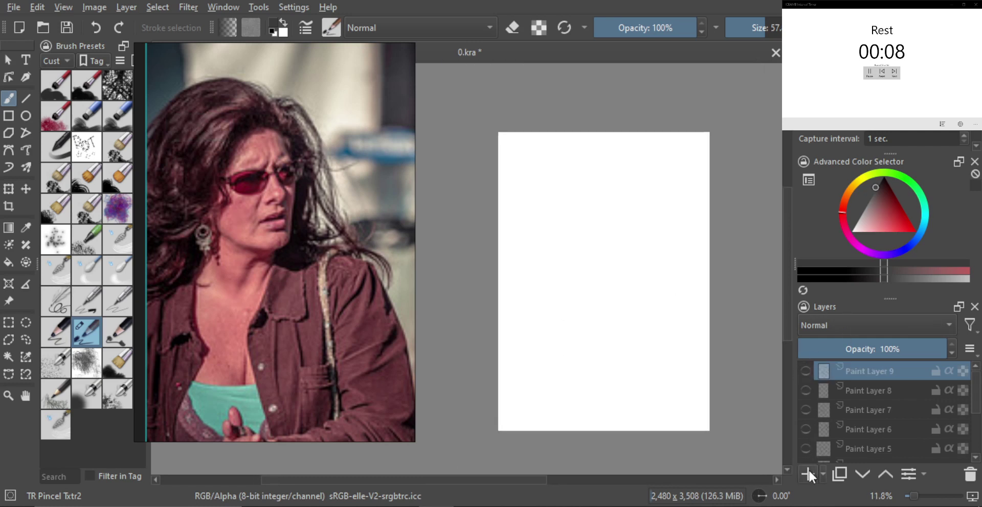
pyautogui.click(808, 474)
# Step: Open the photo of the blonde woman in the dark T-shirt and frame her head and shoulders as the reference
pyautogui.scroll(-3, 324, 290)
pyautogui.moveTo(392, 313); pyautogui.dragTo(276, 322)
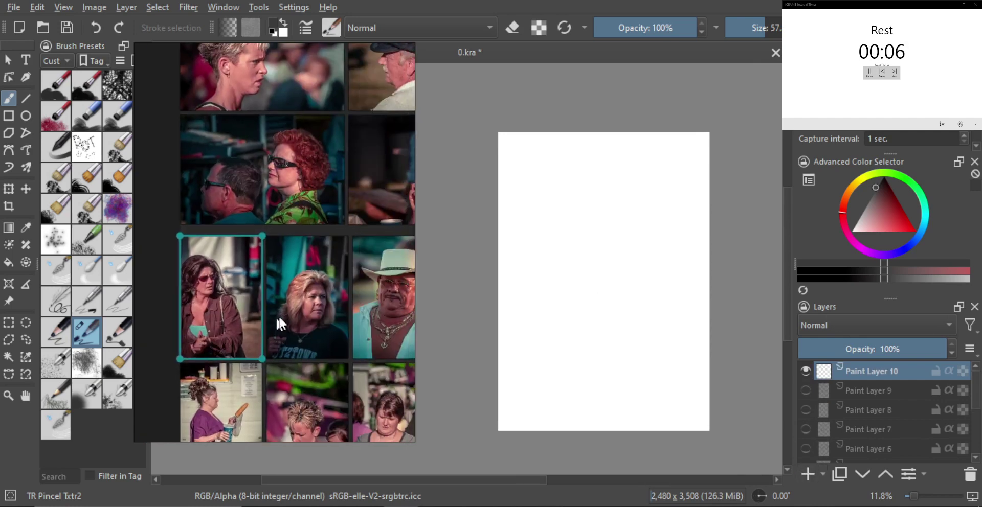
pyautogui.doubleClick(278, 322)
pyautogui.scroll(3, 309, 281)
pyautogui.scroll(-1, 321, 303)
pyautogui.scroll(-1, 322, 313)
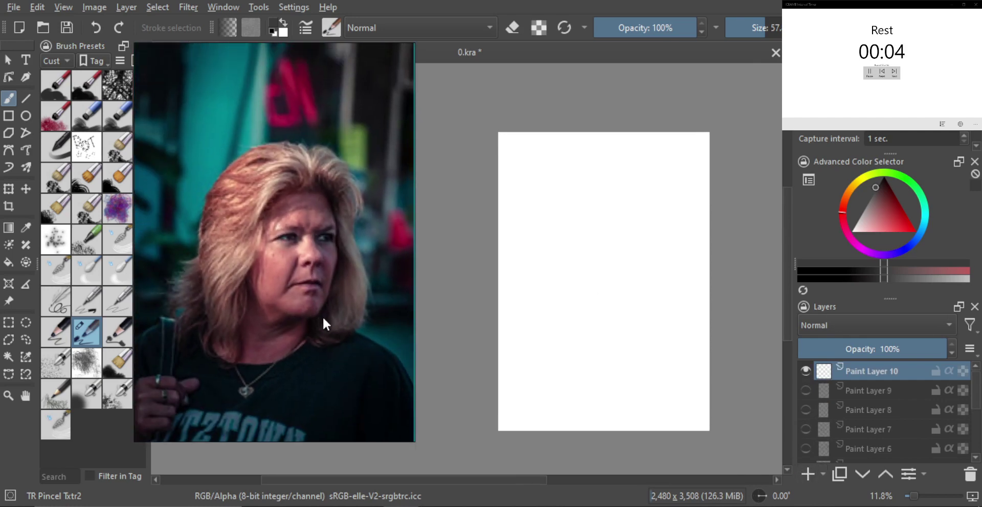
# Step: Draw the blonde woman's cranium as overlapping circles, and add the jaw curve, chin and front edge of the face
pyautogui.moveTo(602, 212)
pyautogui.mouseDown()
pyautogui.moveTo(562, 253)
pyautogui.moveTo(590, 202)
pyautogui.moveTo(564, 207)
pyautogui.mouseUp()
pyautogui.scroll(1, 595, 242)
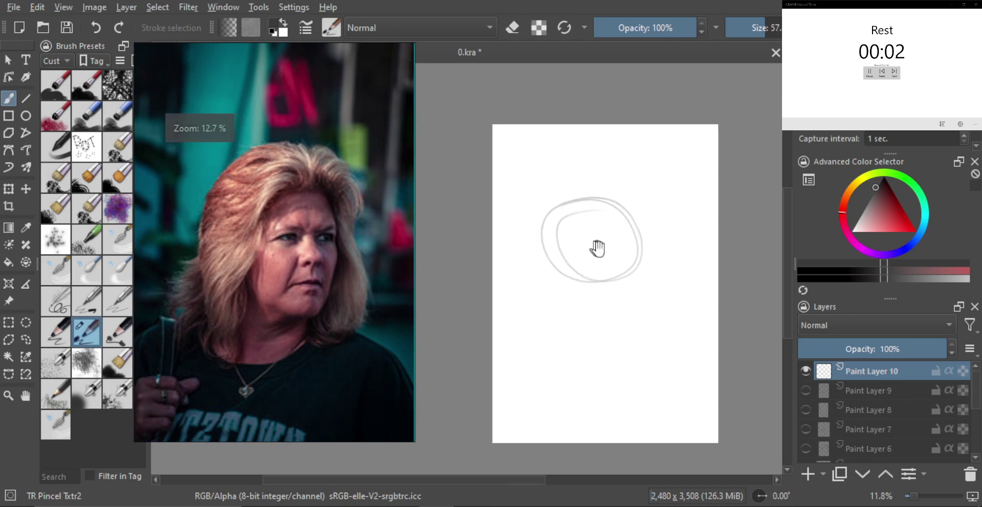
pyautogui.moveTo(596, 248)
pyautogui.mouseDown()
pyautogui.moveTo(570, 280)
pyautogui.moveTo(640, 317)
pyautogui.mouseUp()
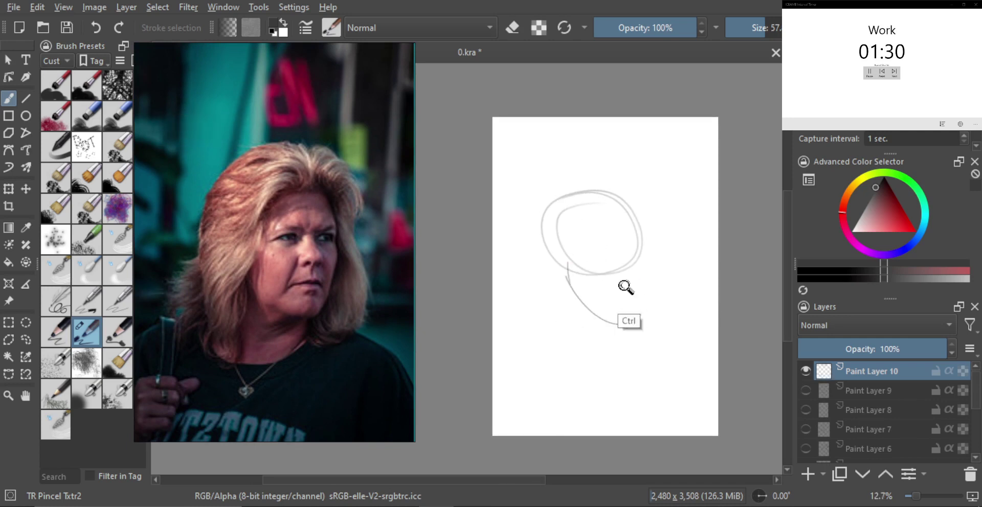
pyautogui.scroll(1, 624, 284)
pyautogui.moveTo(647, 222)
pyautogui.mouseDown()
pyautogui.moveTo(639, 328)
pyautogui.moveTo(634, 317)
pyautogui.mouseUp()
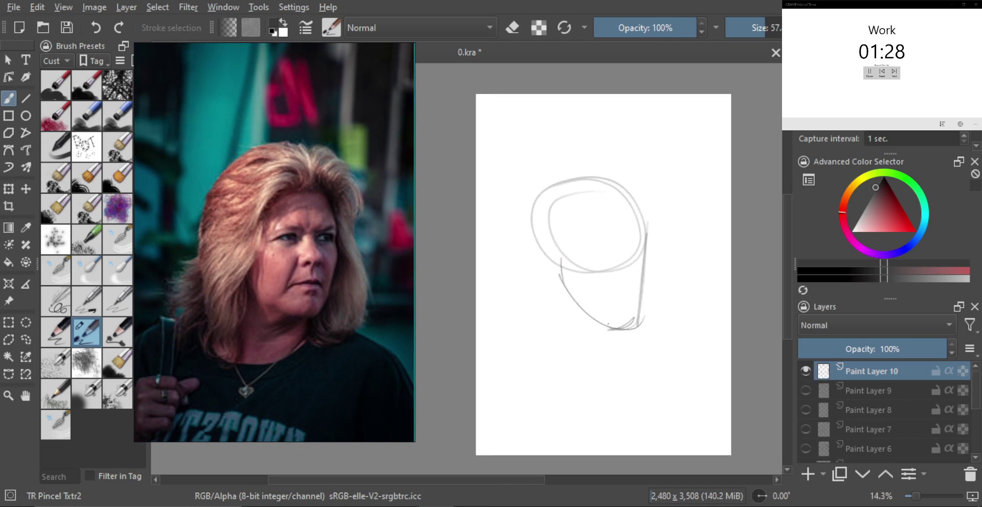
# Step: Sketch the blonde woman's eye sockets and small oval eyes, and outline the nose with its nostrils
pyautogui.scroll(2, 616, 327)
pyautogui.moveTo(581, 248)
pyautogui.mouseDown()
pyautogui.moveTo(589, 237)
pyautogui.moveTo(616, 246)
pyautogui.mouseUp()
pyautogui.moveTo(604, 246)
pyautogui.mouseDown()
pyautogui.moveTo(592, 250)
pyautogui.moveTo(602, 251)
pyautogui.mouseUp()
pyautogui.hotkey('ctrl', 'z')
pyautogui.moveTo(656, 223)
pyautogui.mouseDown()
pyautogui.moveTo(631, 270)
pyautogui.moveTo(611, 277)
pyautogui.moveTo(628, 282)
pyautogui.mouseUp()
pyautogui.scroll(1, 634, 266)
pyautogui.scroll(1, 637, 267)
pyautogui.scroll(2, 628, 282)
pyautogui.scroll(1, 630, 285)
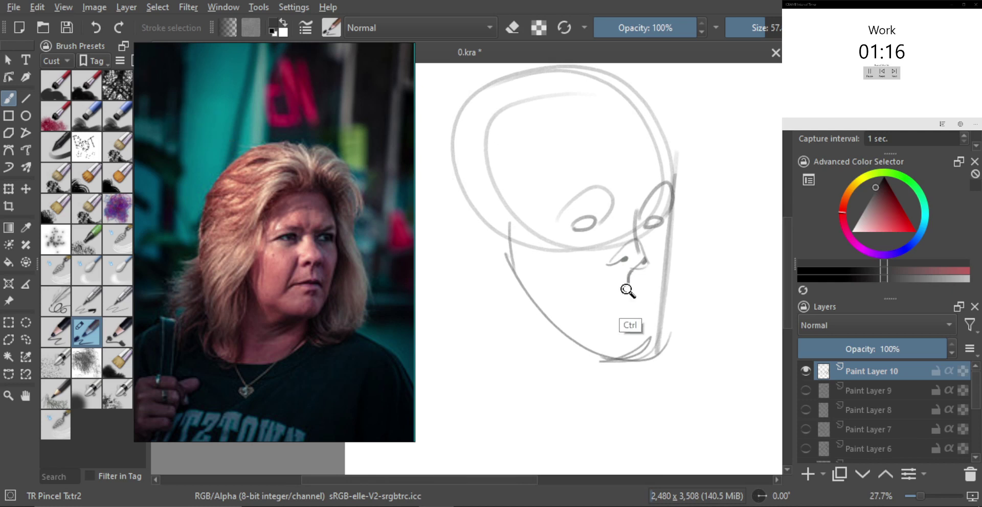
# Step: Draw the blonde woman's mouth line, shade the upper lip, and mark the lower lip
pyautogui.scroll(-1, 628, 290)
pyautogui.moveTo(586, 306); pyautogui.dragTo(596, 301)
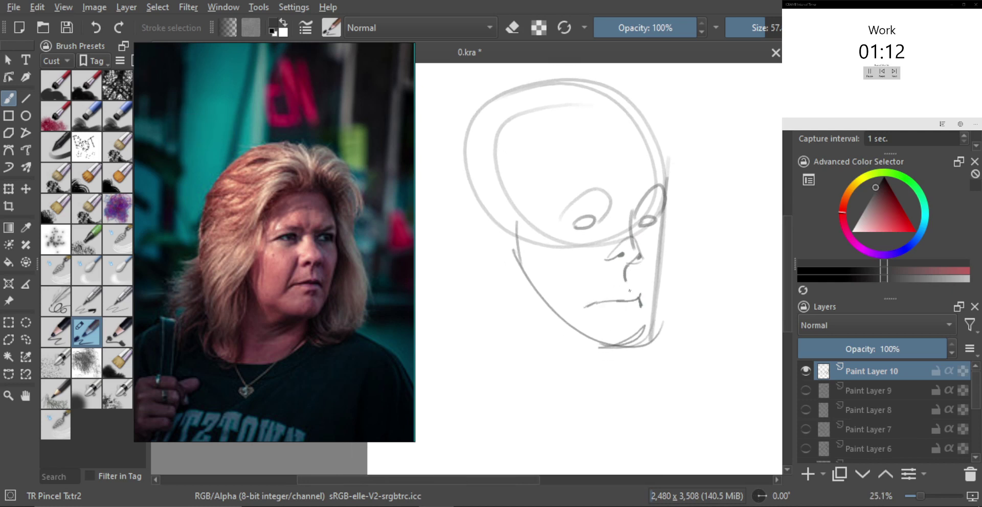
pyautogui.scroll(1, 629, 290)
pyautogui.moveTo(595, 304)
pyautogui.mouseDown()
pyautogui.moveTo(624, 294)
pyautogui.moveTo(632, 307)
pyautogui.moveTo(625, 331)
pyautogui.moveTo(632, 325)
pyautogui.moveTo(610, 335)
pyautogui.mouseUp()
pyautogui.scroll(-1, 627, 307)
pyautogui.hotkey('ctrl', 'z')
# Step: Define both of the blonde woman's eyes with dark lid lines and filled irises
pyautogui.scroll(2, 605, 334)
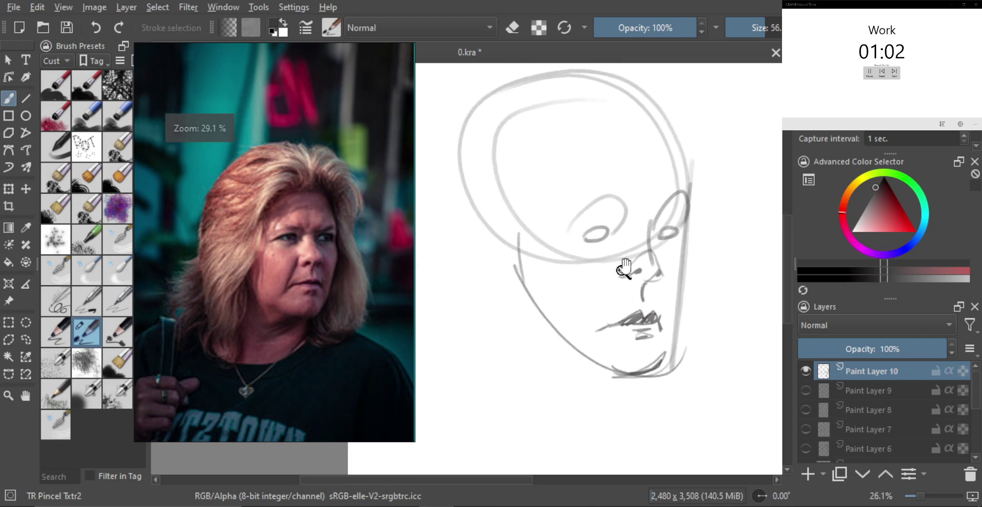
pyautogui.moveTo(565, 238); pyautogui.dragTo(610, 227)
pyautogui.press(']')
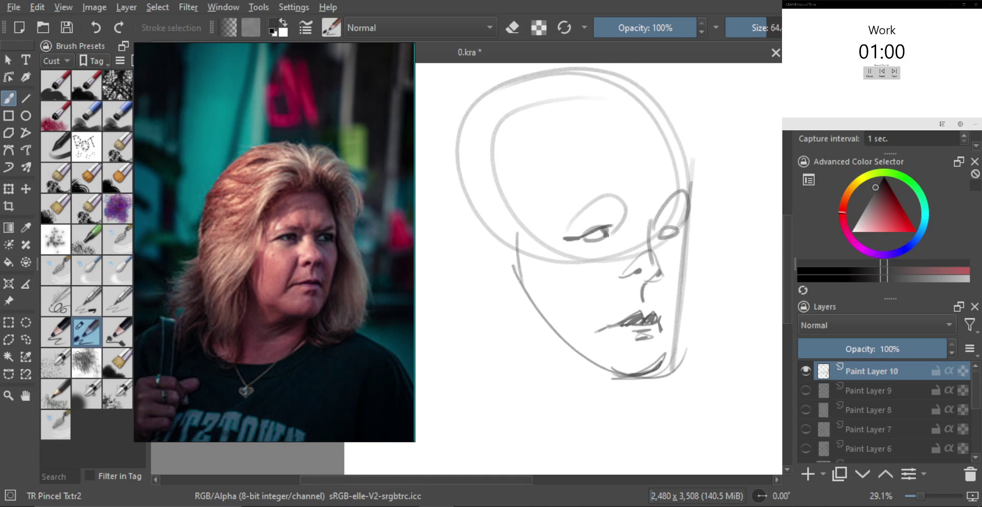
pyautogui.press(']')
pyautogui.press('[')
pyautogui.press('[')
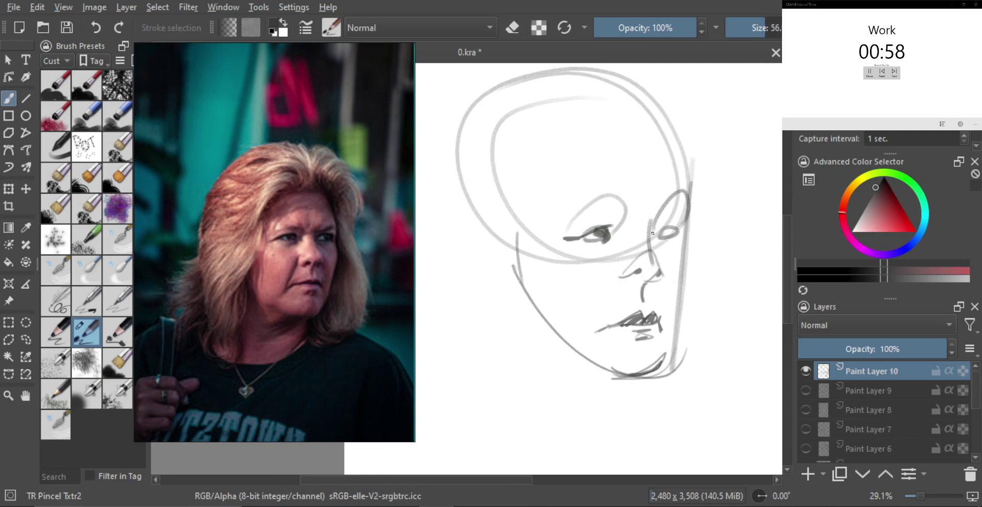
pyautogui.moveTo(677, 228); pyautogui.dragTo(671, 237)
pyautogui.hotkey('ctrl', 'z')
pyautogui.moveTo(659, 223); pyautogui.dragTo(646, 240)
pyautogui.press('[')
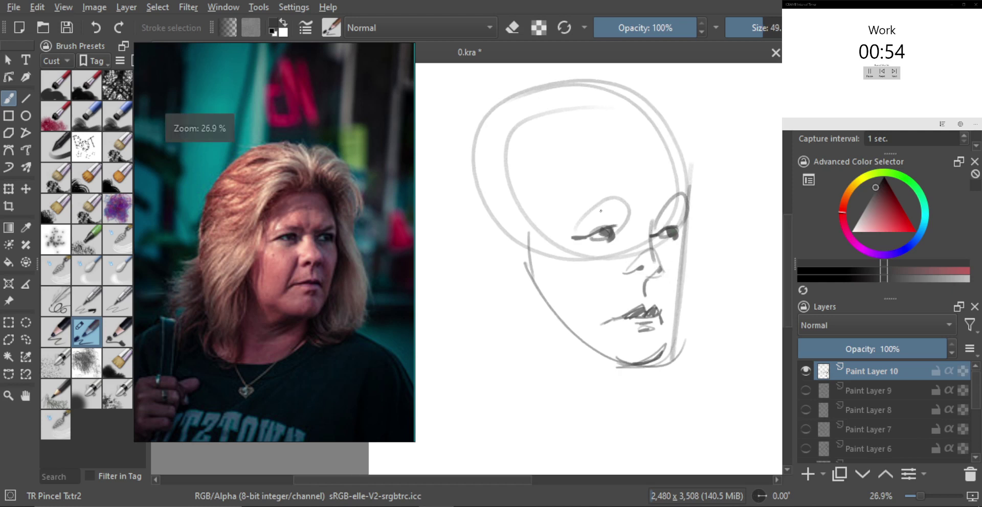
# Step: Draw the blonde woman's frowning eyebrows with brow creases, and darken the far contour of the face to the chin
pyautogui.moveTo(565, 223)
pyautogui.mouseDown()
pyautogui.moveTo(605, 202)
pyautogui.moveTo(629, 204)
pyautogui.moveTo(634, 218)
pyautogui.moveTo(674, 204)
pyautogui.moveTo(691, 257)
pyautogui.moveTo(673, 328)
pyautogui.mouseUp()
pyautogui.press('[')
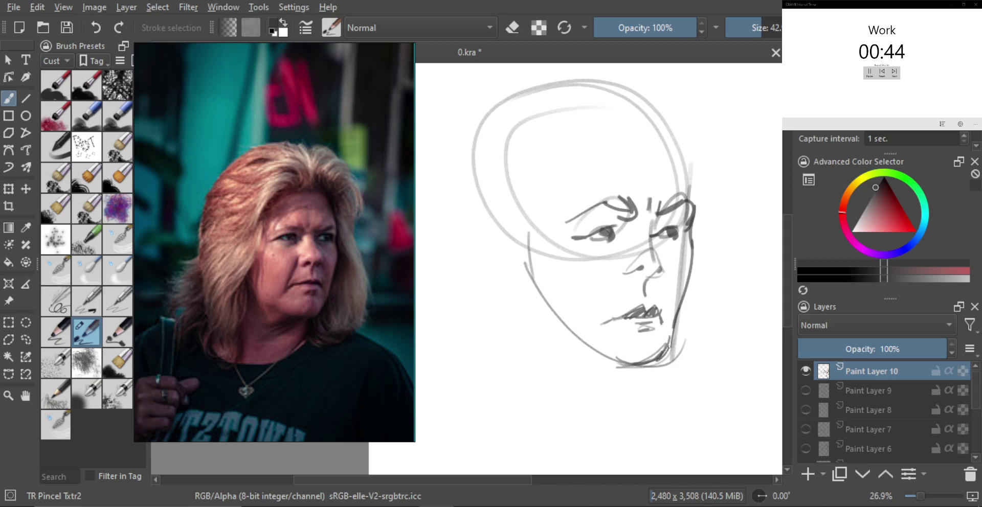
pyautogui.scroll(-2, 669, 347)
pyautogui.press('[')
pyautogui.scroll(2, 637, 295)
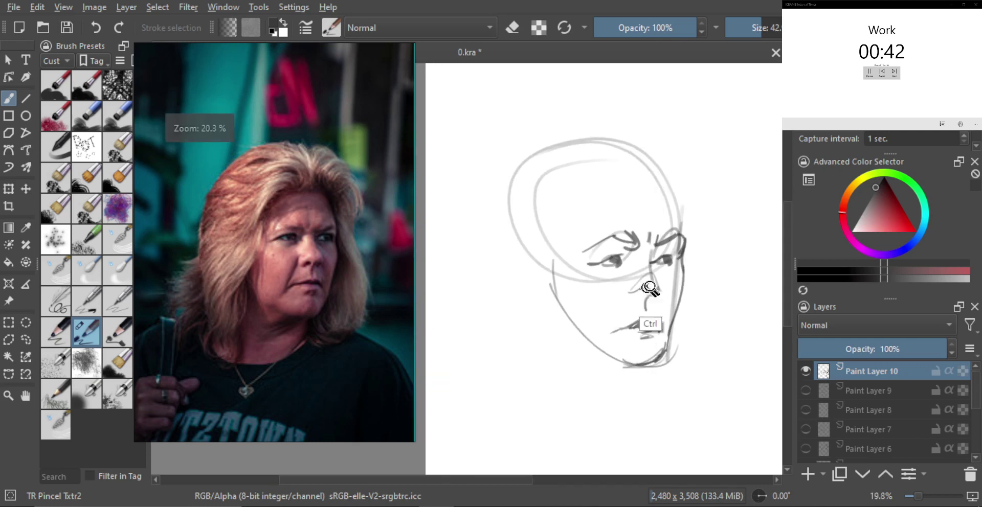
pyautogui.scroll(-1, 645, 289)
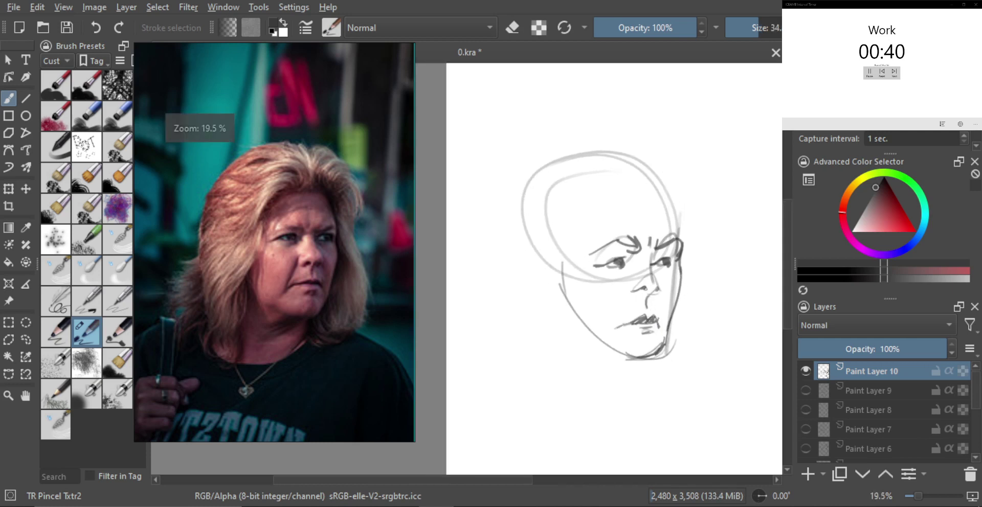
# Step: Draw the blonde woman's neck below the jaw with shadow strokes, and curve the shirt neckline under it
pyautogui.press(']')
pyautogui.moveTo(578, 319)
pyautogui.mouseDown()
pyautogui.moveTo(590, 342)
pyautogui.moveTo(613, 351)
pyautogui.mouseUp()
pyautogui.moveTo(578, 316)
pyautogui.mouseDown()
pyautogui.moveTo(599, 344)
pyautogui.moveTo(601, 333)
pyautogui.mouseUp()
pyautogui.scroll(-1, 621, 351)
pyautogui.moveTo(567, 306); pyautogui.dragTo(582, 352)
pyautogui.moveTo(563, 305)
pyautogui.mouseDown()
pyautogui.moveTo(576, 337)
pyautogui.moveTo(621, 355)
pyautogui.mouseUp()
pyautogui.press('[')
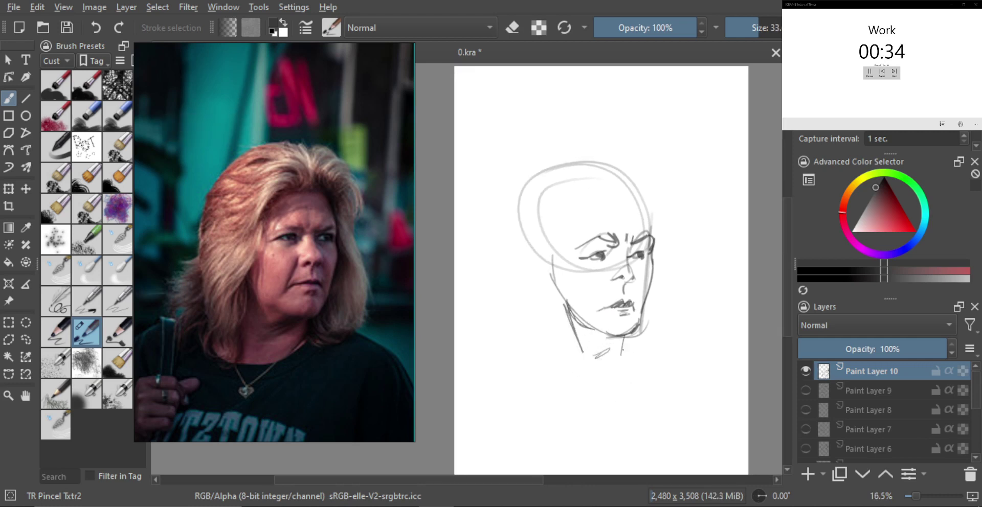
pyautogui.moveTo(554, 382); pyautogui.dragTo(618, 364)
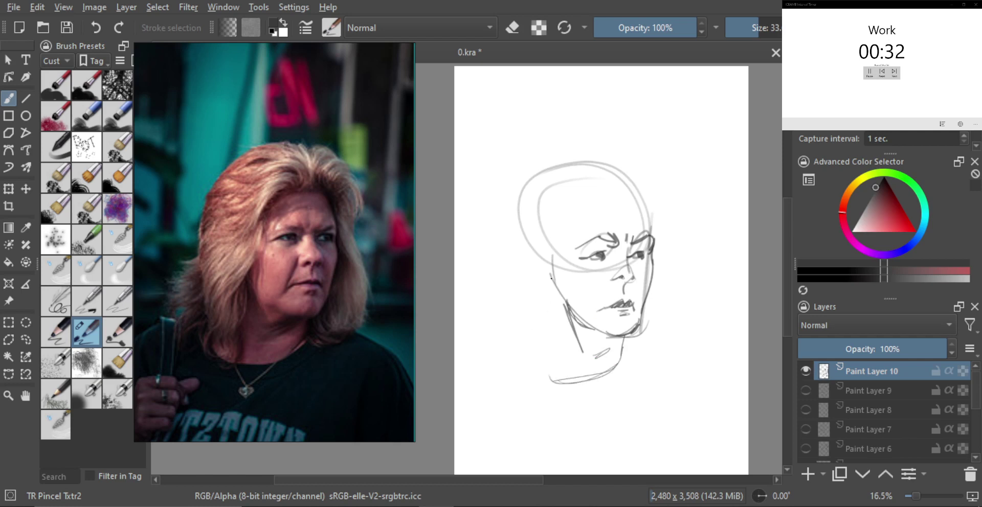
# Step: Draw the blonde woman's hair locks beside the near cheek and flicking outward below the jaw
pyautogui.moveTo(558, 234); pyautogui.dragTo(541, 315)
pyautogui.moveTo(569, 244); pyautogui.dragTo(541, 316)
pyautogui.moveTo(568, 281); pyautogui.dragTo(545, 310)
pyautogui.keyDown('shift'); pyautogui.moveTo(551, 353); pyautogui.dragTo(558, 353); pyautogui.keyUp('shift')
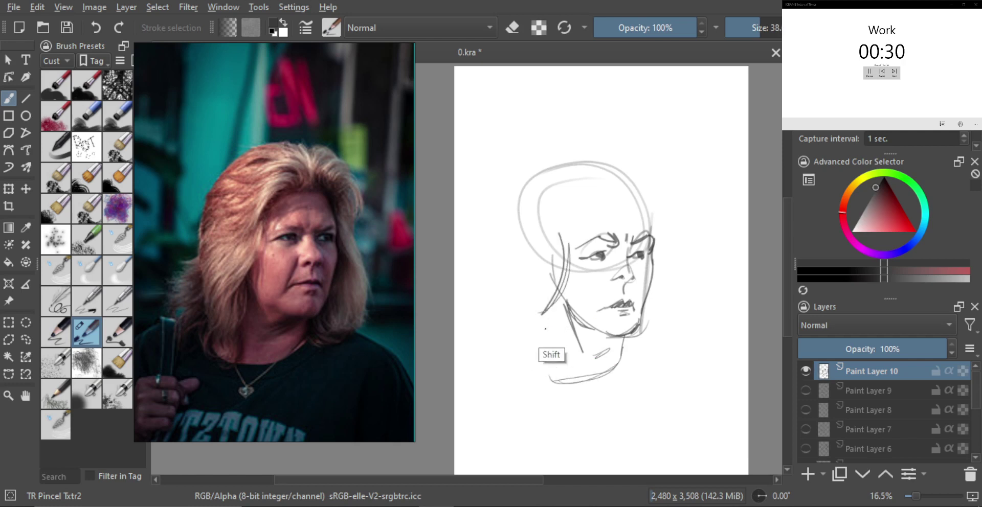
pyautogui.moveTo(567, 296); pyautogui.dragTo(528, 356)
pyautogui.moveTo(557, 318); pyautogui.dragTo(523, 362)
# Step: Outline the blonde woman's hair from the near side over the crown, with looped tufts above the forehead
pyautogui.moveTo(559, 319)
pyautogui.mouseDown()
pyautogui.moveTo(524, 368)
pyautogui.moveTo(537, 372)
pyautogui.moveTo(506, 231)
pyautogui.mouseUp()
pyautogui.moveTo(520, 341)
pyautogui.mouseDown()
pyautogui.moveTo(494, 235)
pyautogui.moveTo(497, 174)
pyautogui.moveTo(595, 173)
pyautogui.mouseUp()
pyautogui.moveTo(528, 152)
pyautogui.mouseDown()
pyautogui.moveTo(619, 178)
pyautogui.moveTo(626, 153)
pyautogui.mouseUp()
pyautogui.moveTo(614, 175)
pyautogui.mouseDown()
pyautogui.moveTo(640, 148)
pyautogui.moveTo(655, 159)
pyautogui.mouseUp()
# Step: Draw the swept hairline locks across the blonde woman's forehead and the far-side hair down to its curled ends
pyautogui.scroll(1, 632, 197)
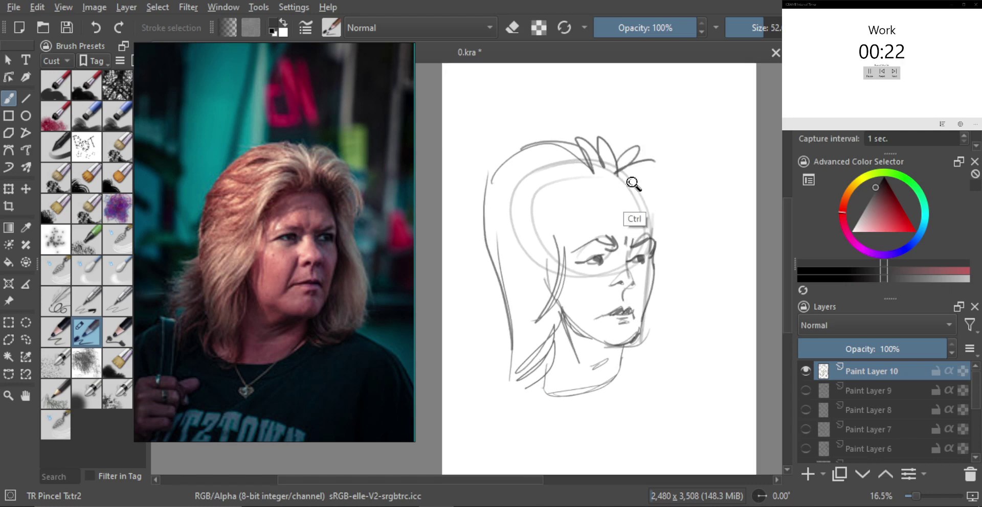
pyautogui.moveTo(602, 197)
pyautogui.mouseDown()
pyautogui.moveTo(625, 195)
pyautogui.moveTo(555, 190)
pyautogui.moveTo(530, 223)
pyautogui.mouseUp()
pyautogui.moveTo(598, 197)
pyautogui.mouseDown()
pyautogui.moveTo(542, 245)
pyautogui.moveTo(552, 256)
pyautogui.mouseUp()
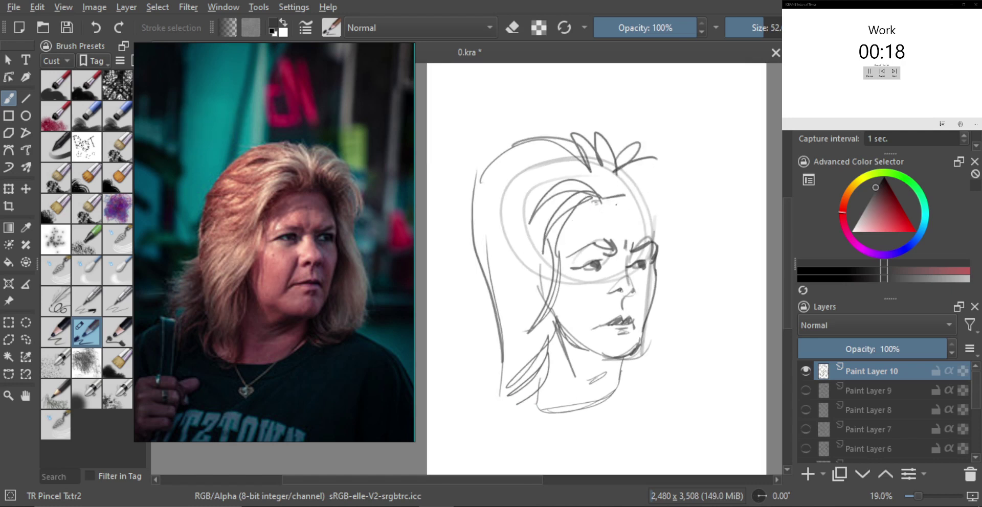
pyautogui.moveTo(618, 195)
pyautogui.mouseDown()
pyautogui.moveTo(659, 179)
pyautogui.moveTo(665, 220)
pyautogui.moveTo(654, 232)
pyautogui.mouseUp()
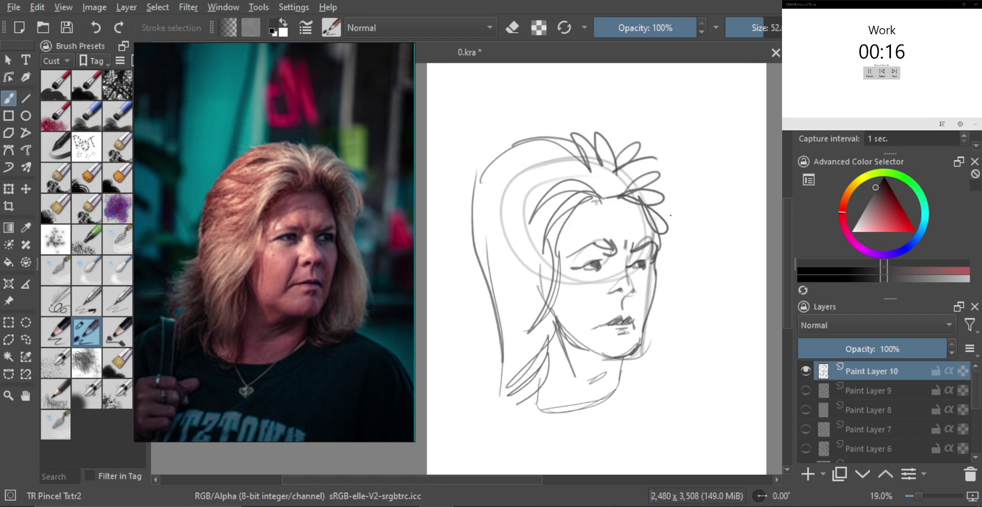
pyautogui.moveTo(658, 159)
pyautogui.mouseDown()
pyautogui.moveTo(679, 203)
pyautogui.moveTo(668, 231)
pyautogui.moveTo(690, 332)
pyautogui.moveTo(650, 381)
pyautogui.mouseUp()
pyautogui.moveTo(681, 332); pyautogui.dragTo(640, 393)
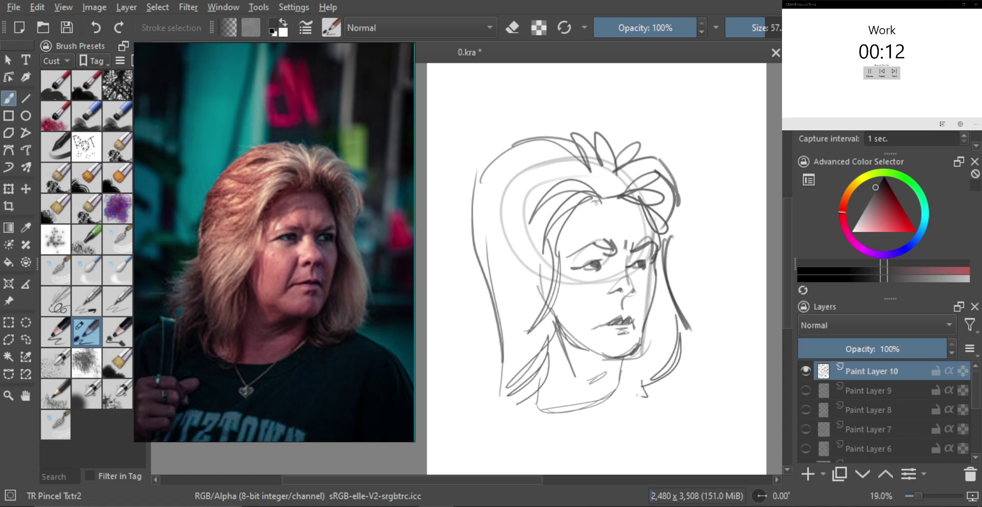
# Step: Strengthen the blonde woman's neckline and add vertical strokes behind the near side of the neck
pyautogui.moveTo(547, 294); pyautogui.dragTo(570, 355)
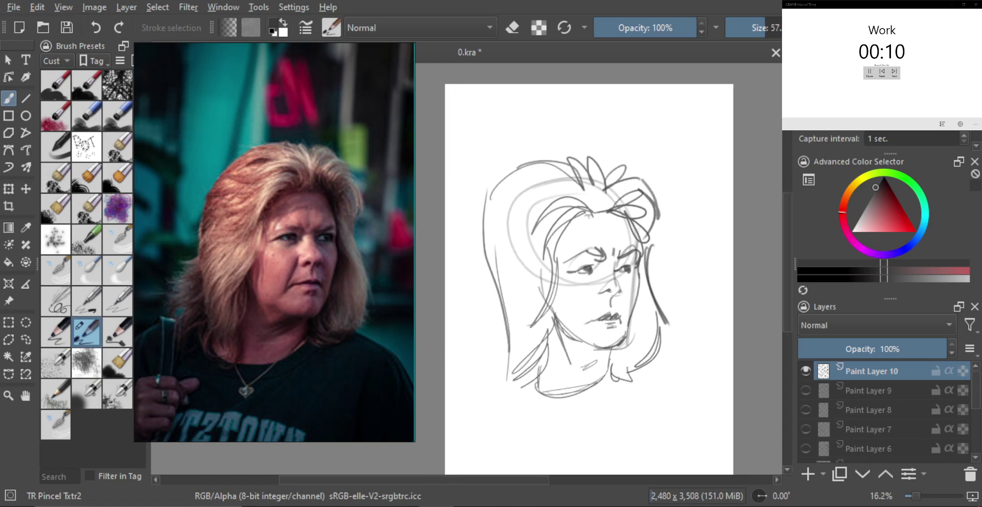
pyautogui.scroll(2, 584, 355)
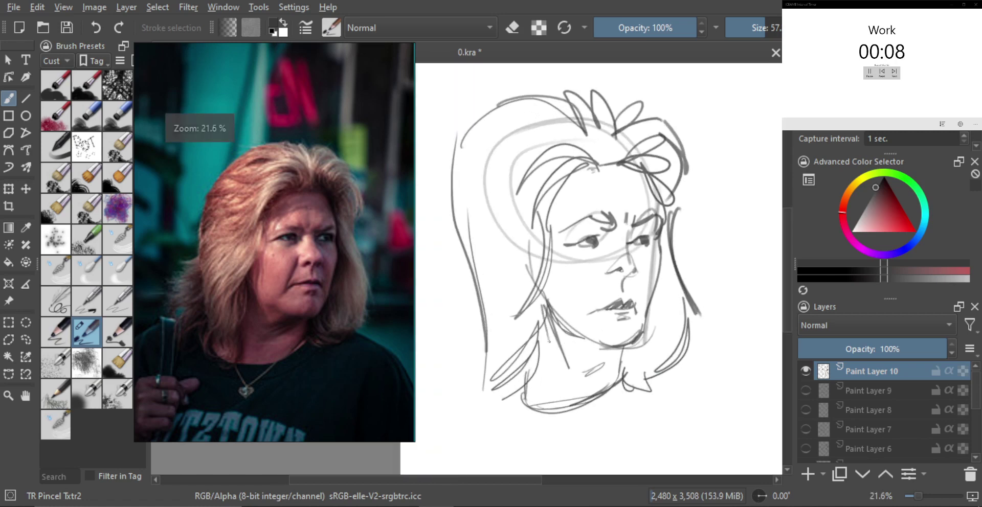
pyautogui.press('e')
pyautogui.press('e')
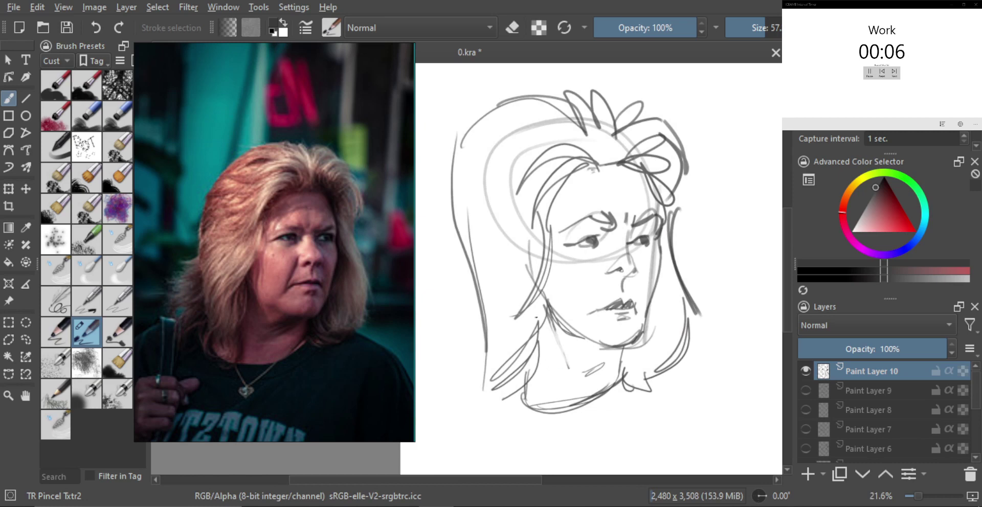
pyautogui.moveTo(535, 310); pyautogui.dragTo(535, 403)
pyautogui.hotkey('ctrl', 'z')
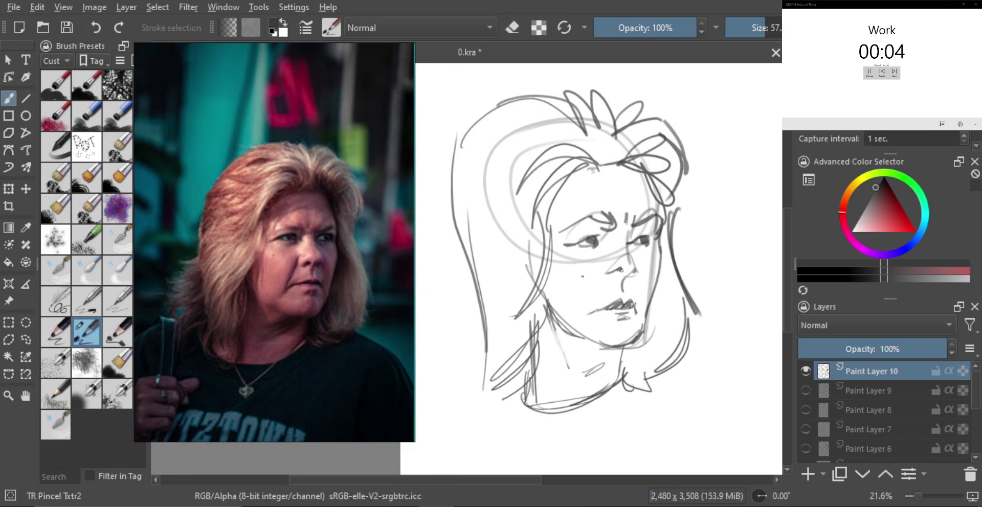
# Step: Hide the finished blonde woman's sketch layer and add a new paint layer
pyautogui.press('-')
pyautogui.press('-')
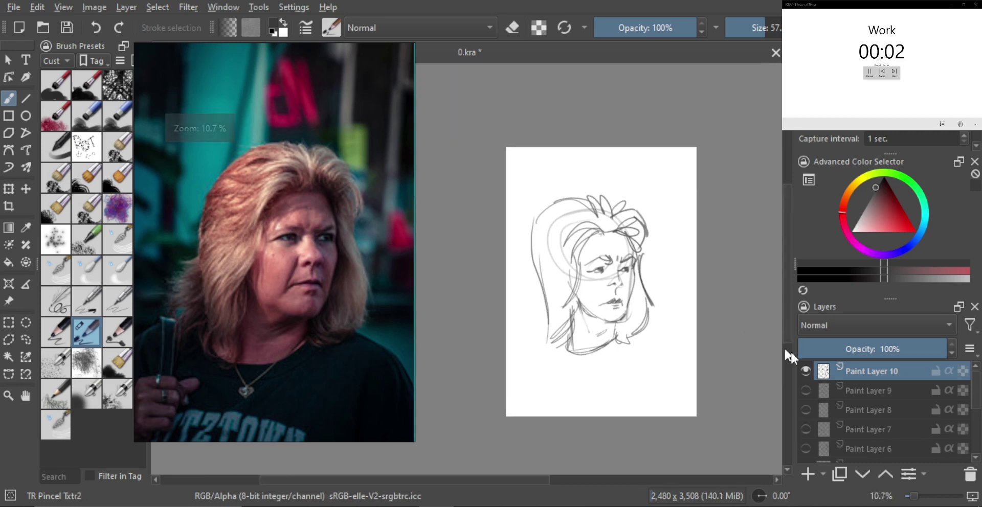
pyautogui.click(805, 370)
pyautogui.click(807, 474)
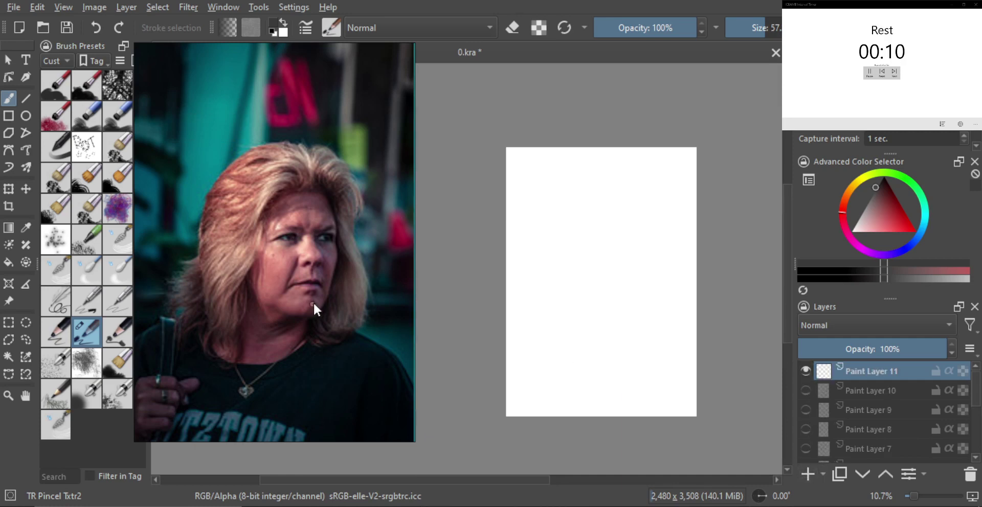
# Step: Bring the reference photo of the man in the cowboy hat into full view
pyautogui.scroll(-3, 313, 302)
pyautogui.scroll(5, 307, 312)
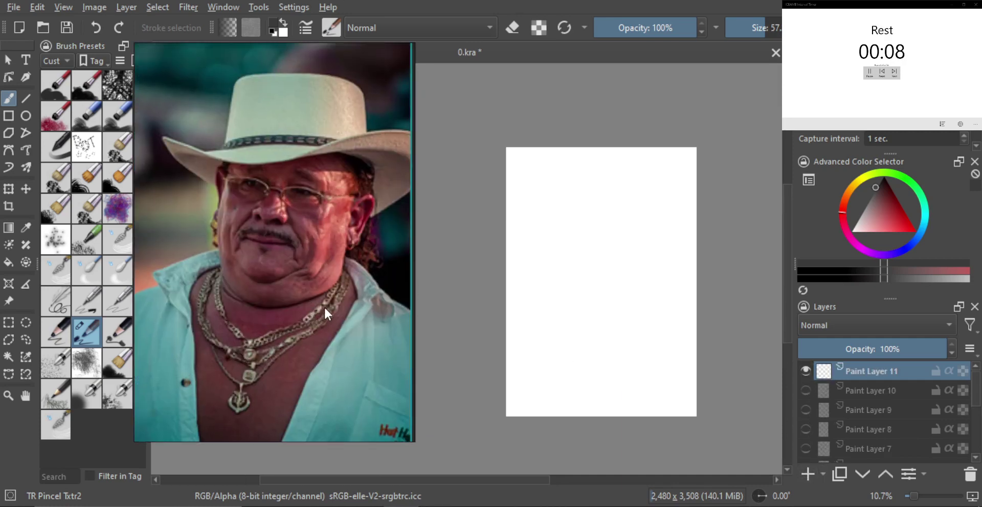
pyautogui.scroll(-3, 328, 313)
pyautogui.moveTo(352, 327); pyautogui.dragTo(260, 327)
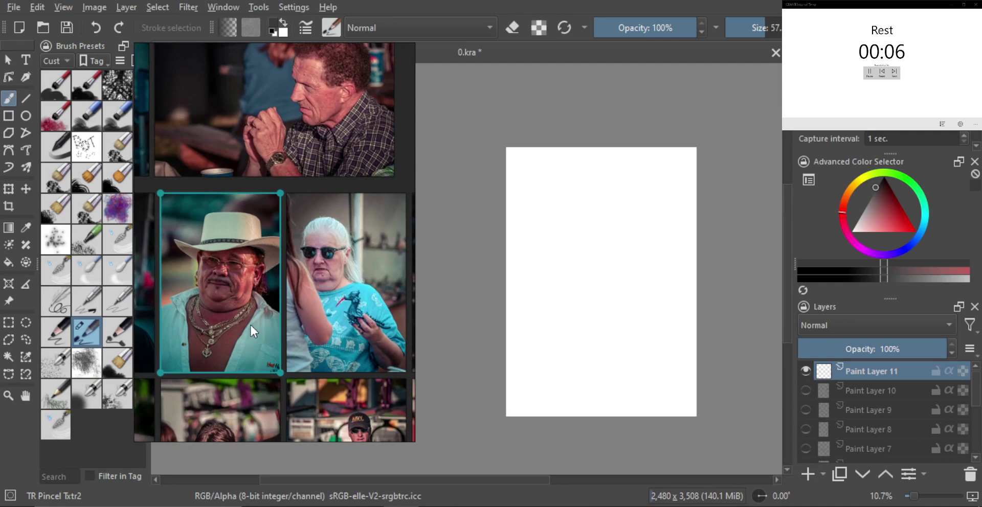
pyautogui.doubleClick(267, 298)
# Step: Construct the hatted man's head with overlapping circles, a straight far-side face line, and a curved chin line
pyautogui.moveTo(613, 267); pyautogui.dragTo(628, 252)
pyautogui.hotkey('ctrl', 'z')
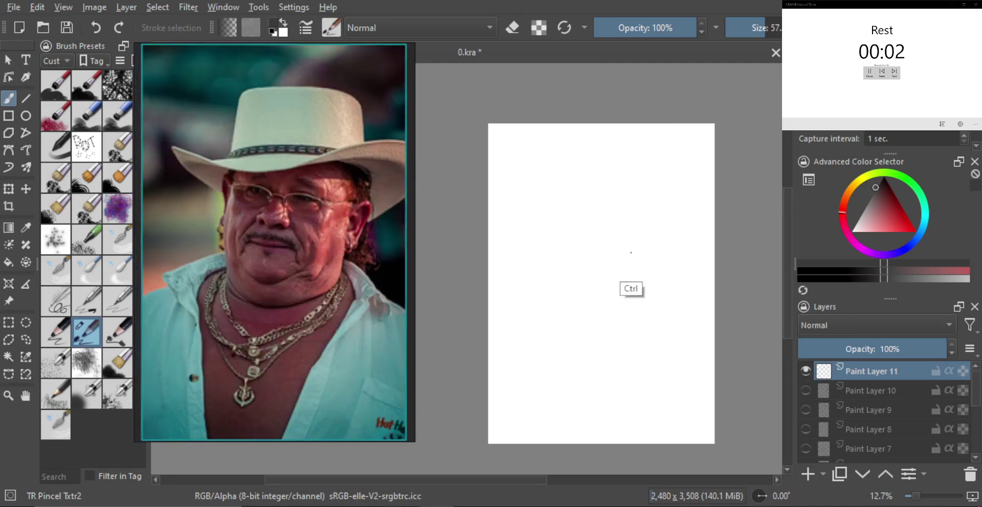
pyautogui.moveTo(588, 213)
pyautogui.mouseDown()
pyautogui.moveTo(652, 215)
pyautogui.moveTo(622, 282)
pyautogui.moveTo(604, 274)
pyautogui.moveTo(582, 206)
pyautogui.moveTo(559, 287)
pyautogui.moveTo(555, 270)
pyautogui.moveTo(553, 333)
pyautogui.mouseUp()
pyautogui.hotkey('ctrl', 'z')
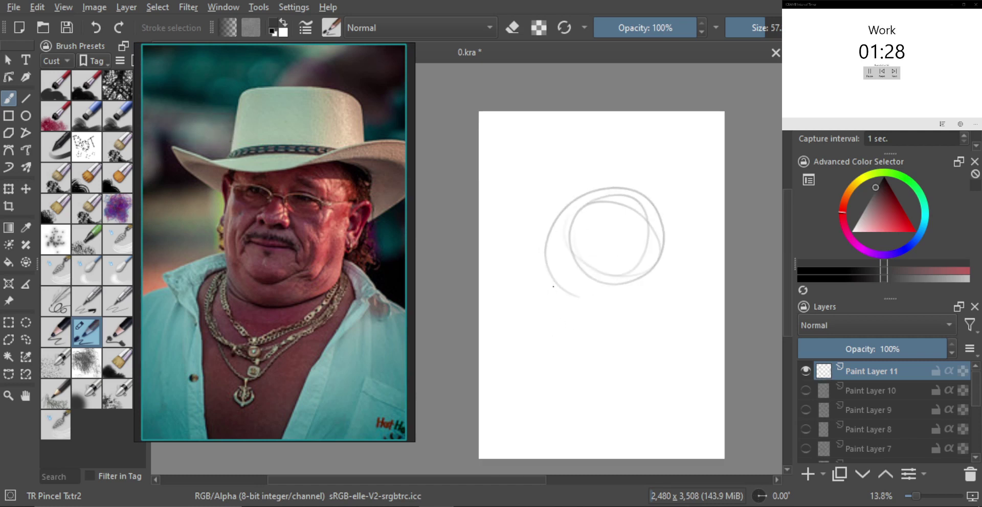
pyautogui.moveTo(552, 251)
pyautogui.mouseDown()
pyautogui.moveTo(548, 345)
pyautogui.moveTo(626, 363)
pyautogui.mouseUp()
pyautogui.scroll(1, 586, 291)
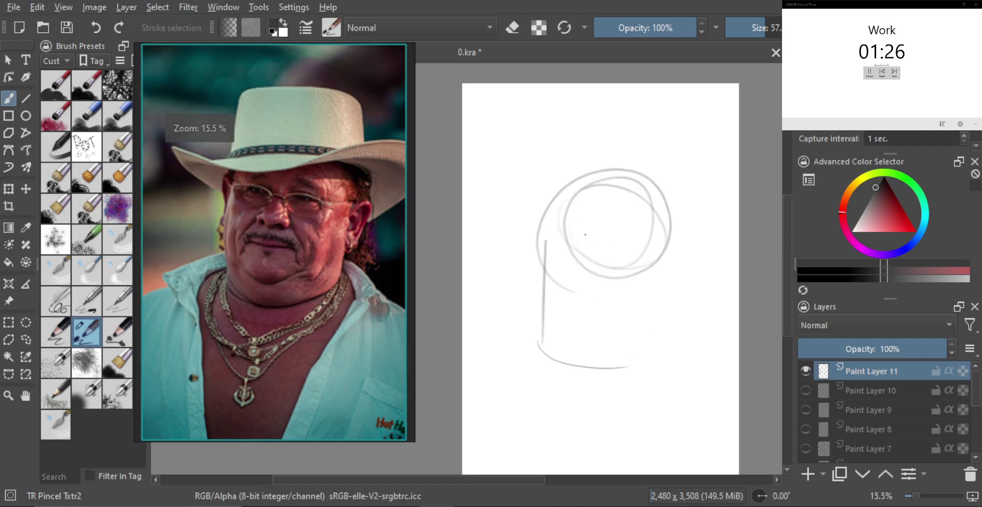
# Step: Block in the man's eye sockets, rounded nose, mouth with shaded lower lip, and chin curve
pyautogui.moveTo(550, 265)
pyautogui.mouseDown()
pyautogui.moveTo(571, 269)
pyautogui.moveTo(560, 271)
pyautogui.moveTo(620, 245)
pyautogui.moveTo(642, 273)
pyautogui.moveTo(620, 274)
pyautogui.mouseUp()
pyautogui.scroll(1, 619, 273)
pyautogui.moveTo(586, 247)
pyautogui.mouseDown()
pyautogui.moveTo(583, 267)
pyautogui.moveTo(607, 287)
pyautogui.moveTo(569, 302)
pyautogui.moveTo(628, 313)
pyautogui.moveTo(603, 310)
pyautogui.moveTo(567, 348)
pyautogui.moveTo(622, 344)
pyautogui.moveTo(603, 357)
pyautogui.mouseUp()
pyautogui.scroll(1, 588, 292)
pyautogui.scroll(1, 616, 313)
pyautogui.scroll(-1, 594, 326)
pyautogui.moveTo(602, 357); pyautogui.dragTo(636, 338)
pyautogui.moveTo(629, 337); pyautogui.dragTo(606, 294)
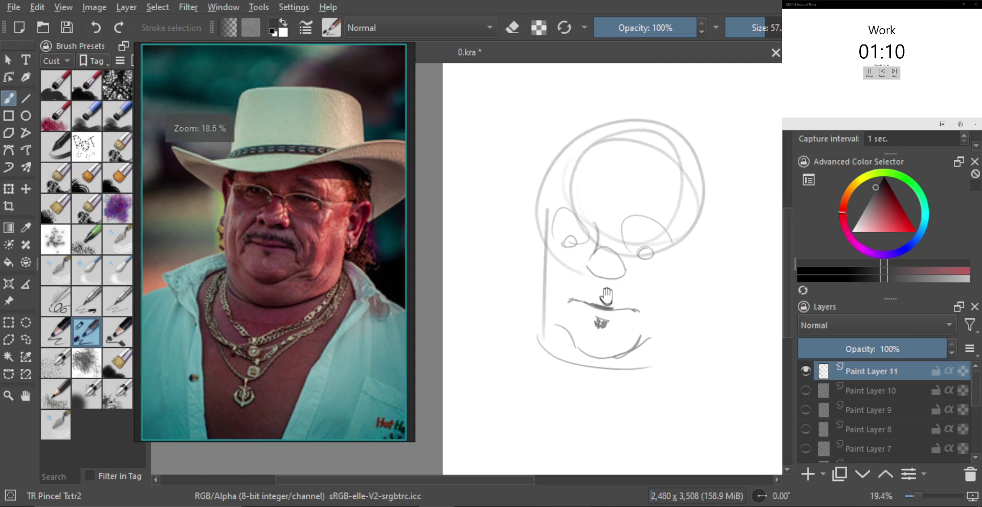
# Step: Draw the man's oval glasses lenses and the eyes behind them, with dark scribbled eyebrows above
pyautogui.moveTo(586, 245)
pyautogui.mouseDown()
pyautogui.moveTo(549, 247)
pyautogui.moveTo(565, 239)
pyautogui.moveTo(665, 281)
pyautogui.moveTo(571, 246)
pyautogui.mouseUp()
pyautogui.scroll(1, 584, 245)
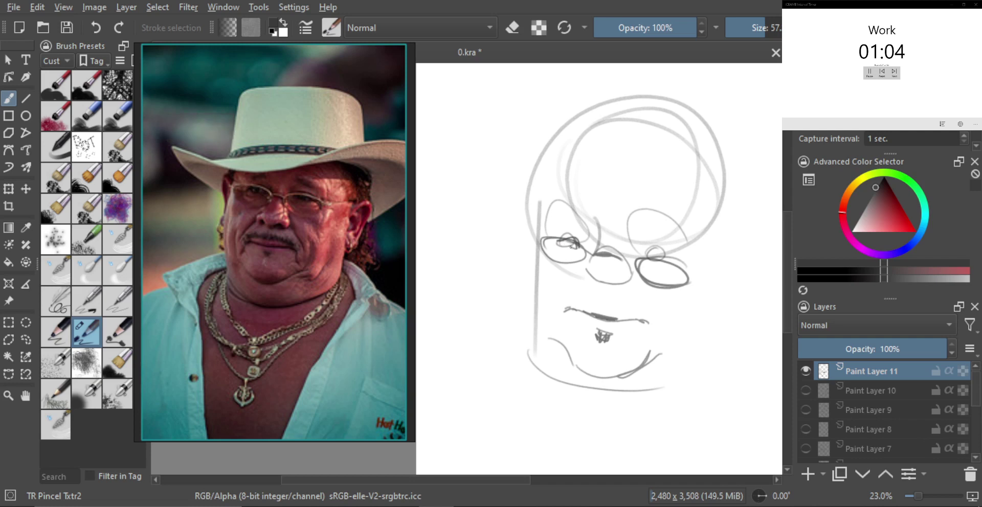
pyautogui.moveTo(648, 259); pyautogui.dragTo(666, 253)
pyautogui.scroll(1, 583, 238)
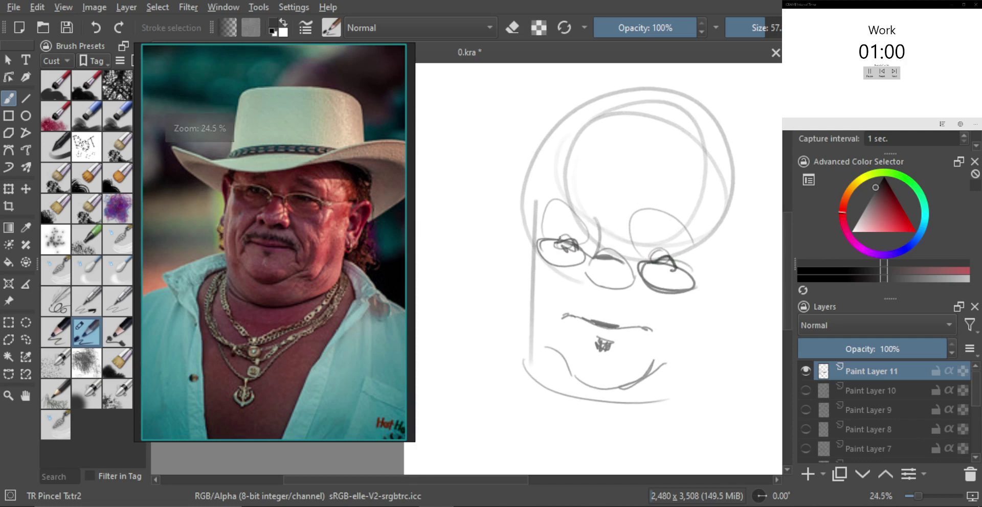
pyautogui.moveTo(580, 239); pyautogui.dragTo(587, 236)
pyautogui.moveTo(649, 249); pyautogui.dragTo(651, 251)
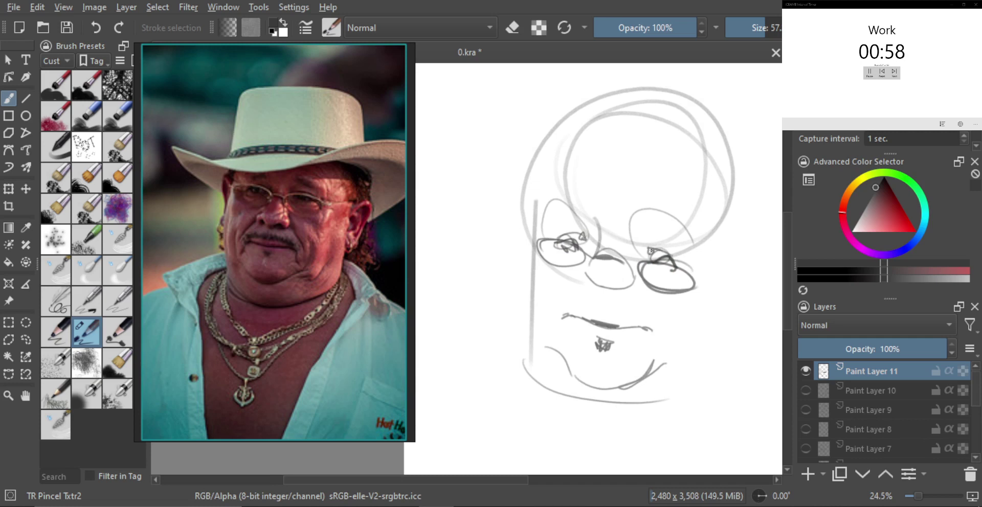
pyautogui.moveTo(541, 219)
pyautogui.mouseDown()
pyautogui.moveTo(576, 213)
pyautogui.moveTo(598, 225)
pyautogui.moveTo(603, 210)
pyautogui.moveTo(611, 227)
pyautogui.moveTo(692, 257)
pyautogui.moveTo(651, 308)
pyautogui.mouseUp()
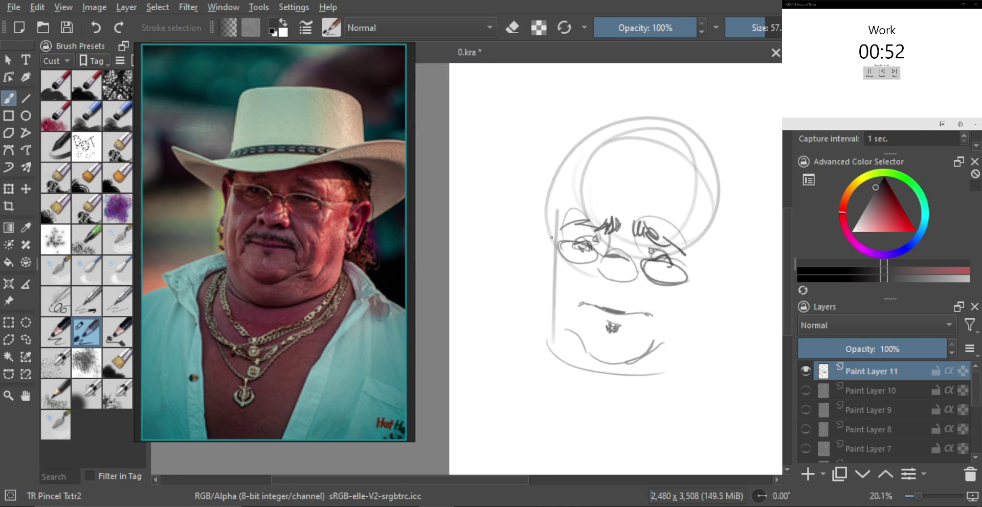
# Step: Outline the man's cheek and jaw on both sides and mark the double chin beneath
pyautogui.moveTo(557, 235)
pyautogui.mouseDown()
pyautogui.moveTo(555, 339)
pyautogui.moveTo(552, 317)
pyautogui.mouseUp()
pyautogui.scroll(-1, 545, 305)
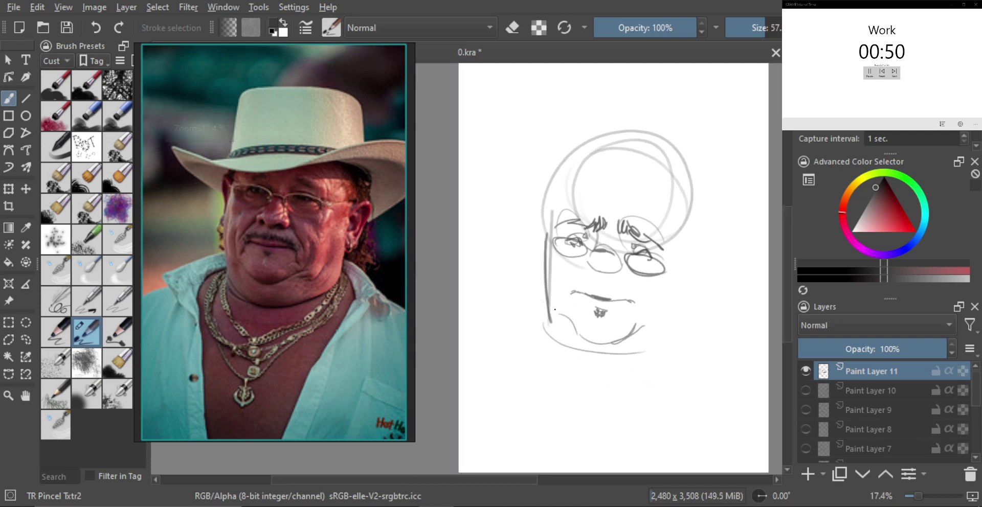
pyautogui.hotkey('ctrl', 'z')
pyautogui.moveTo(544, 281); pyautogui.dragTo(551, 313)
pyautogui.moveTo(543, 262); pyautogui.dragTo(550, 310)
pyautogui.moveTo(543, 237)
pyautogui.mouseDown()
pyautogui.moveTo(541, 323)
pyautogui.moveTo(570, 366)
pyautogui.moveTo(628, 363)
pyautogui.moveTo(669, 316)
pyautogui.moveTo(663, 346)
pyautogui.moveTo(646, 358)
pyautogui.moveTo(654, 326)
pyautogui.mouseUp()
pyautogui.hotkey('ctrl', 'z')
# Step: Draw the man's near ear and the narrow far ear with a slightly smaller brush
pyautogui.press('[')
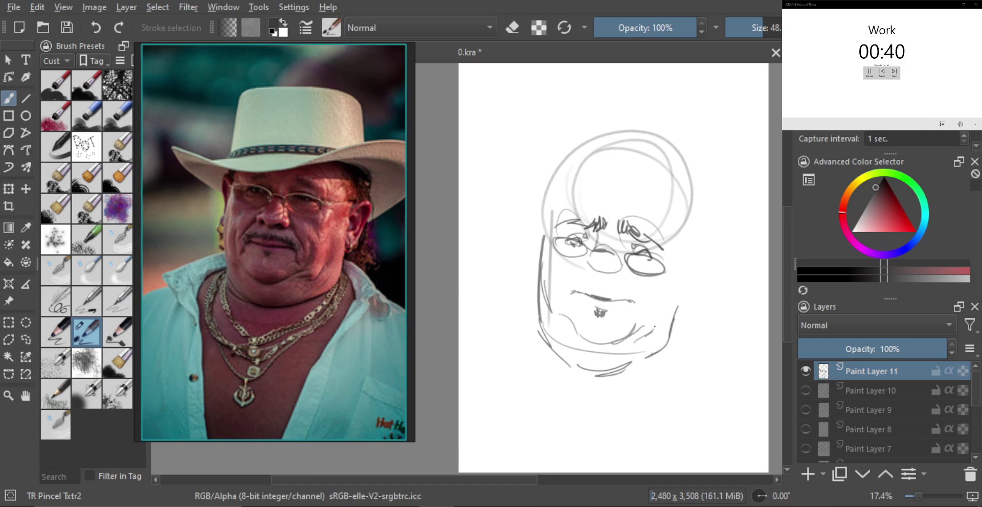
pyautogui.moveTo(675, 284)
pyautogui.mouseDown()
pyautogui.moveTo(685, 276)
pyautogui.moveTo(690, 306)
pyautogui.moveTo(677, 317)
pyautogui.moveTo(706, 256)
pyautogui.mouseUp()
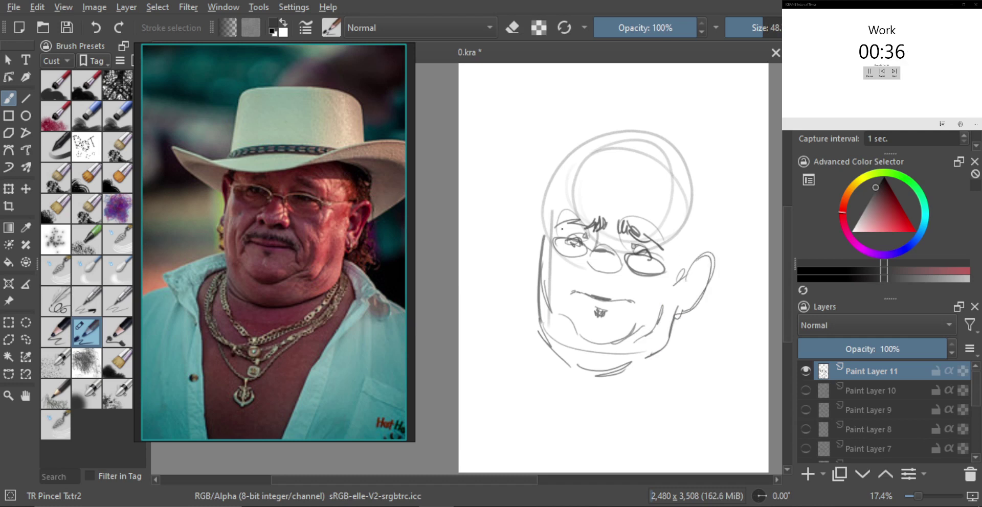
pyautogui.moveTo(540, 223); pyautogui.dragTo(532, 291)
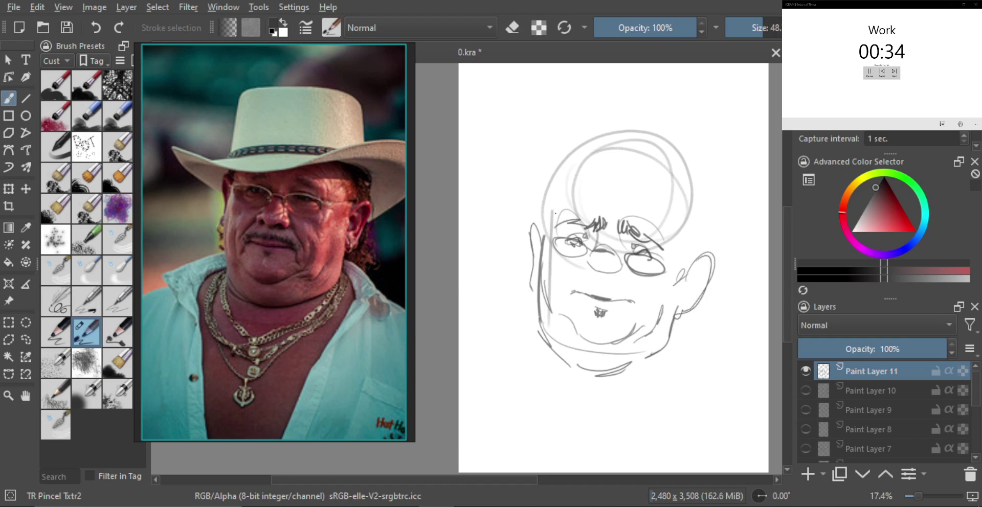
# Step: Draw the hat brim's lower edge across the man's forehead and curve it outward past the near ear
pyautogui.moveTo(541, 209); pyautogui.dragTo(670, 202)
pyautogui.moveTo(582, 216)
pyautogui.mouseDown()
pyautogui.moveTo(674, 200)
pyautogui.moveTo(740, 239)
pyautogui.mouseUp()
pyautogui.moveTo(707, 195); pyautogui.dragTo(728, 220)
# Step: Add dark hair strokes at the man's near temple between the hat brim and the ear
pyautogui.keyDown('shift'); pyautogui.moveTo(666, 251); pyautogui.dragTo(669, 252); pyautogui.keyUp('shift')
pyautogui.moveTo(669, 209)
pyautogui.mouseDown()
pyautogui.moveTo(687, 221)
pyautogui.moveTo(683, 246)
pyautogui.mouseUp()
pyautogui.moveTo(687, 215); pyautogui.dragTo(685, 255)
pyautogui.moveTo(691, 248)
pyautogui.mouseDown()
pyautogui.moveTo(697, 233)
pyautogui.moveTo(688, 263)
pyautogui.mouseUp()
pyautogui.moveTo(707, 249); pyautogui.dragTo(695, 260)
pyautogui.moveTo(721, 208); pyautogui.dragTo(712, 249)
pyautogui.hotkey('ctrl', 'z')
# Step: Sketch the curly hair ends hanging below the man's near and far ears
pyautogui.moveTo(705, 293)
pyautogui.mouseDown()
pyautogui.moveTo(704, 330)
pyautogui.moveTo(707, 308)
pyautogui.moveTo(719, 348)
pyautogui.mouseUp()
pyautogui.moveTo(690, 349); pyautogui.dragTo(699, 337)
pyautogui.moveTo(528, 285); pyautogui.dragTo(523, 338)
# Step: Outline the man's neck and shirt opening below the double chin, with thicker dark strokes on the near side
pyautogui.moveTo(515, 338); pyautogui.dragTo(551, 388)
pyautogui.moveTo(538, 381)
pyautogui.mouseDown()
pyautogui.moveTo(571, 408)
pyautogui.moveTo(563, 410)
pyautogui.moveTo(603, 407)
pyautogui.mouseUp()
pyautogui.moveTo(568, 417); pyautogui.dragTo(633, 409)
pyautogui.moveTo(619, 407); pyautogui.dragTo(657, 383)
pyautogui.press(']')
pyautogui.moveTo(674, 326)
pyautogui.mouseDown()
pyautogui.moveTo(670, 382)
pyautogui.moveTo(649, 395)
pyautogui.mouseUp()
# Step: Scribble the man's hat band with thick parallel strokes above the brim
pyautogui.moveTo(592, 189)
pyautogui.mouseDown()
pyautogui.moveTo(626, 182)
pyautogui.moveTo(578, 184)
pyautogui.moveTo(666, 179)
pyautogui.mouseUp()
pyautogui.moveTo(583, 245); pyautogui.dragTo(584, 234)
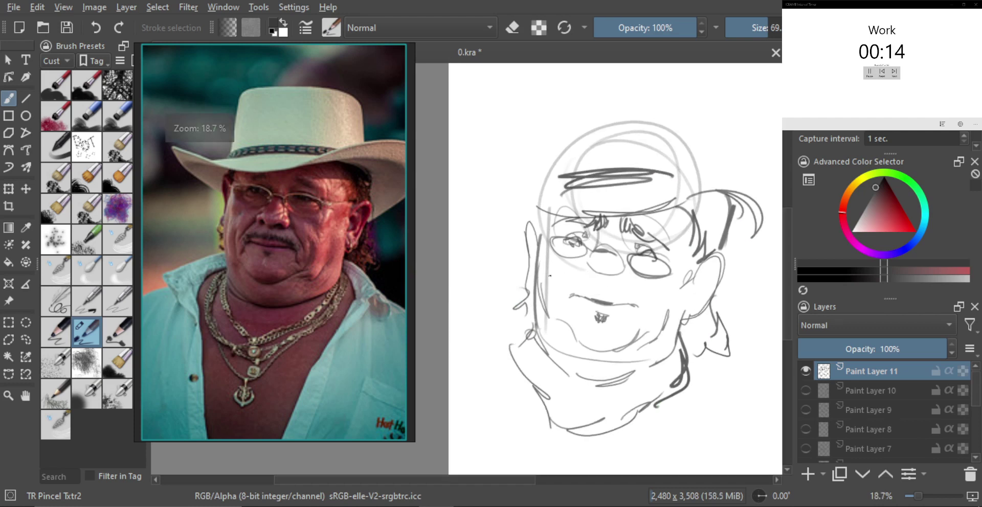
# Step: Hatch the man's drooping moustache above the mouth and mark the nostrils on the nose
pyautogui.moveTo(549, 275)
pyautogui.mouseDown()
pyautogui.moveTo(552, 295)
pyautogui.moveTo(587, 285)
pyautogui.moveTo(640, 301)
pyautogui.mouseUp()
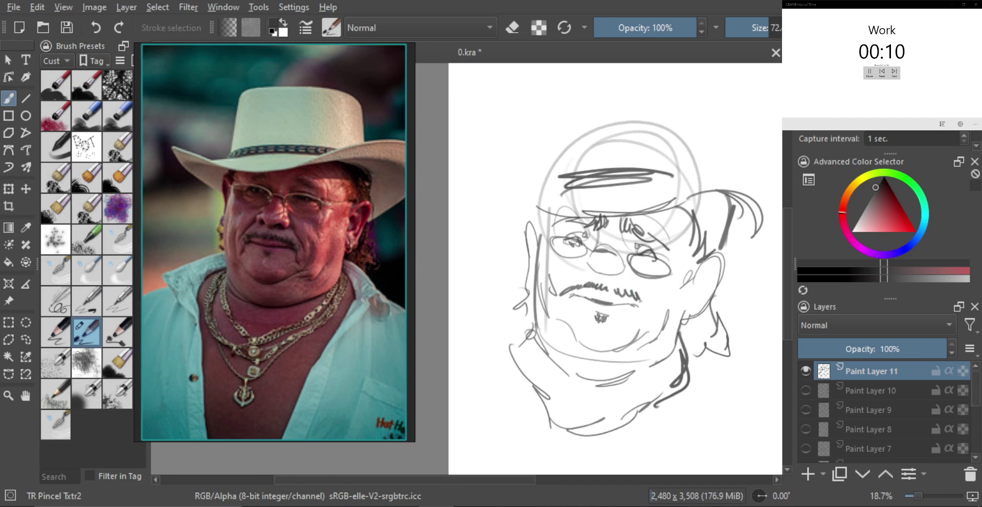
pyautogui.scroll(2, 598, 270)
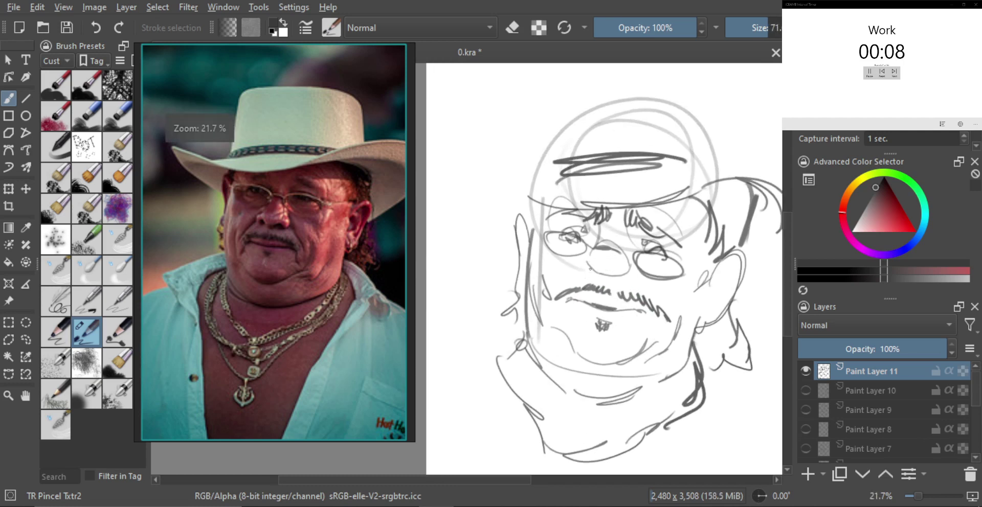
pyautogui.moveTo(591, 261); pyautogui.dragTo(600, 265)
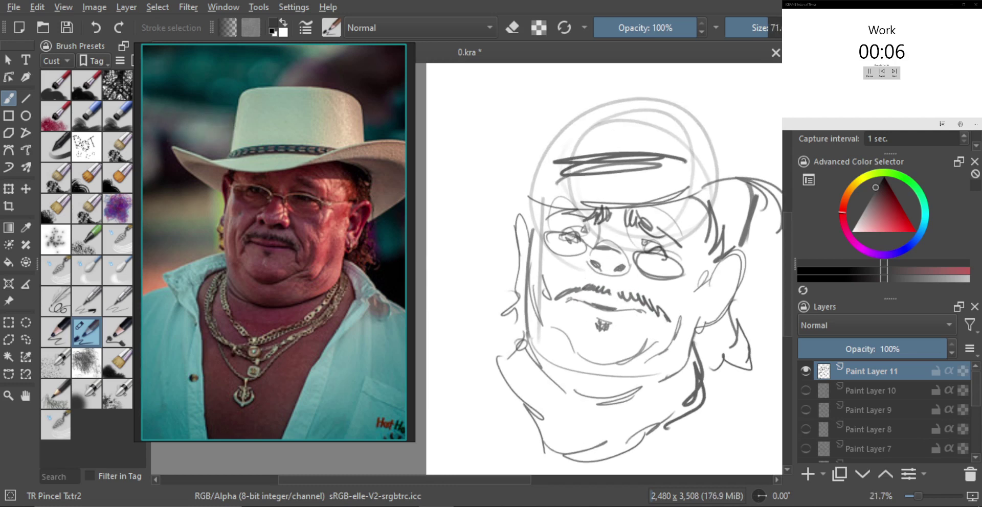
# Step: Hide the hatted man's sketch layer and add an empty paint layer for the next portrait
pyautogui.scroll(-4, 621, 266)
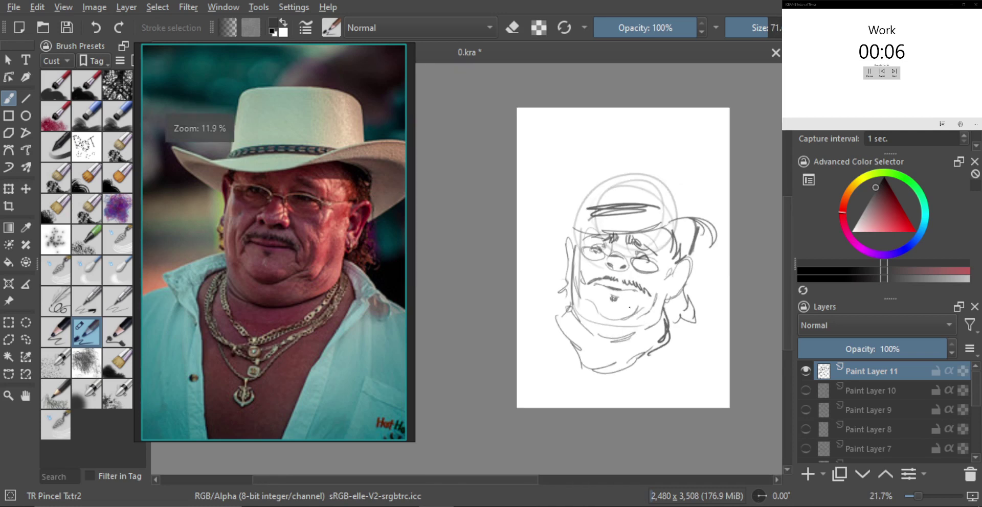
pyautogui.click(806, 371)
pyautogui.click(807, 474)
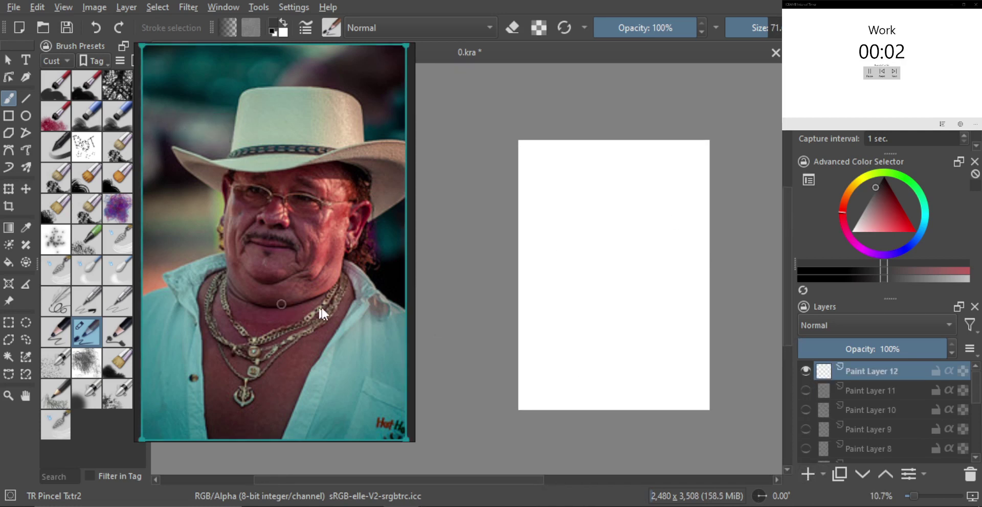
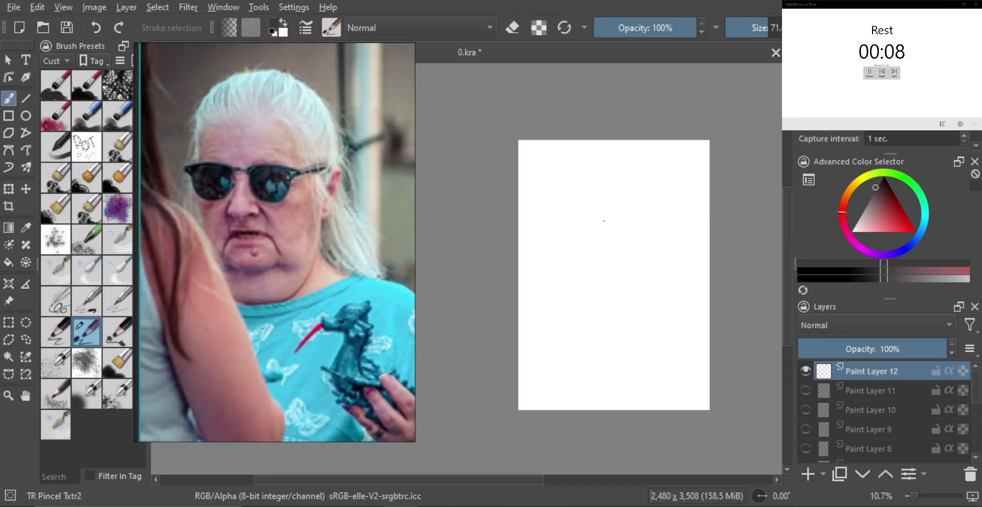
# Step: Construct the white-haired woman's head with overlapping ovals, a slanted face line, and a curved jaw
pyautogui.moveTo(598, 246); pyautogui.dragTo(595, 225)
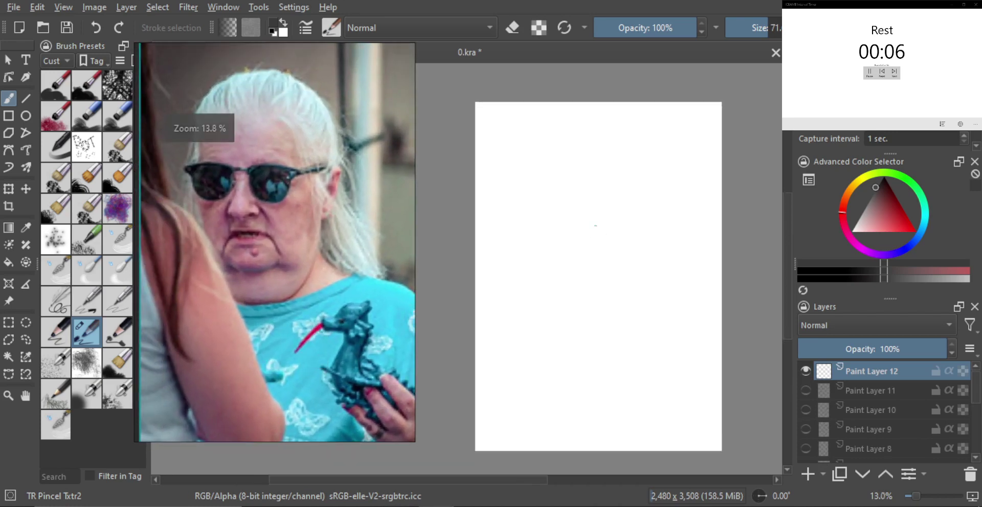
pyautogui.moveTo(615, 179)
pyautogui.mouseDown()
pyautogui.moveTo(574, 254)
pyautogui.moveTo(591, 266)
pyautogui.moveTo(591, 239)
pyautogui.mouseUp()
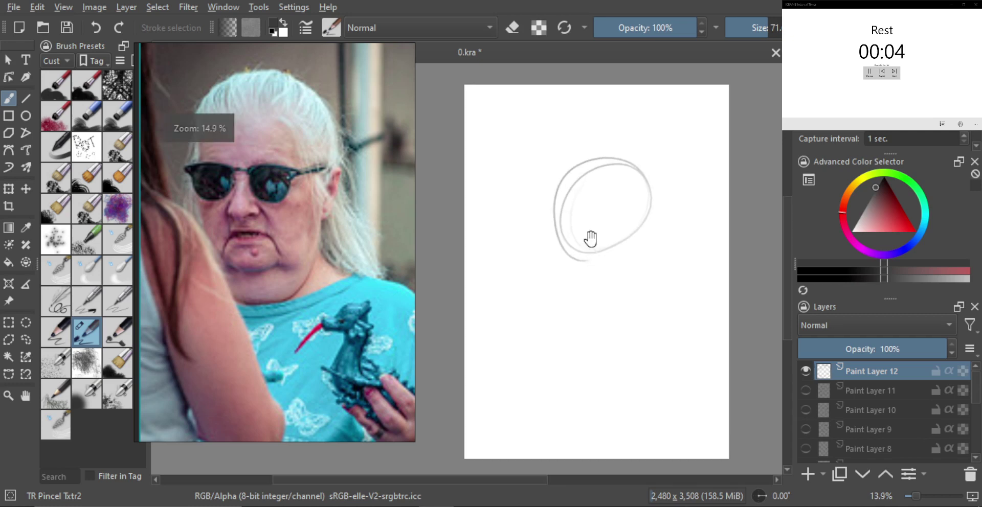
pyautogui.moveTo(547, 205)
pyautogui.mouseDown()
pyautogui.moveTo(566, 340)
pyautogui.moveTo(636, 304)
pyautogui.mouseUp()
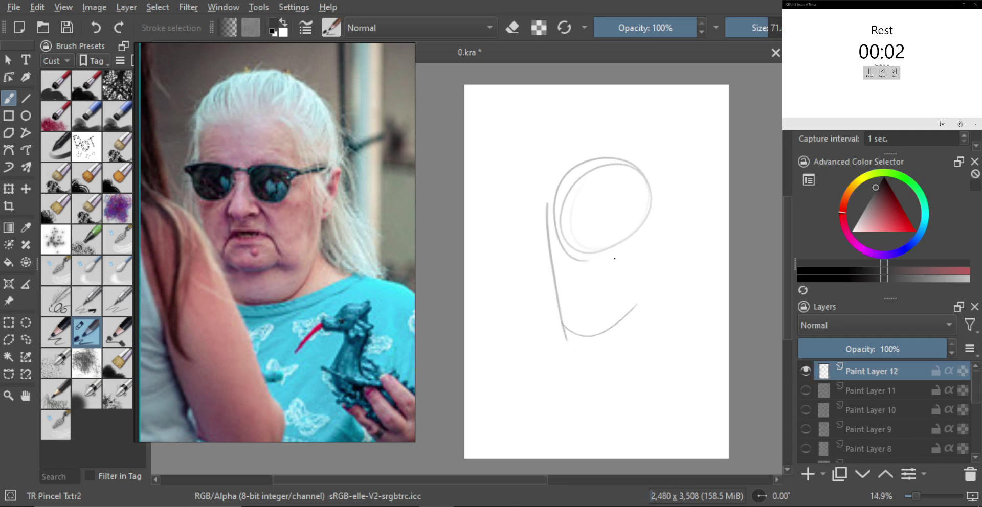
# Step: Sketch the white-haired woman's brow arcs, small eyes and nose, and block in her slightly open mouth inside the head construction
pyautogui.scroll(2, 596, 276)
pyautogui.moveTo(563, 246); pyautogui.dragTo(552, 262)
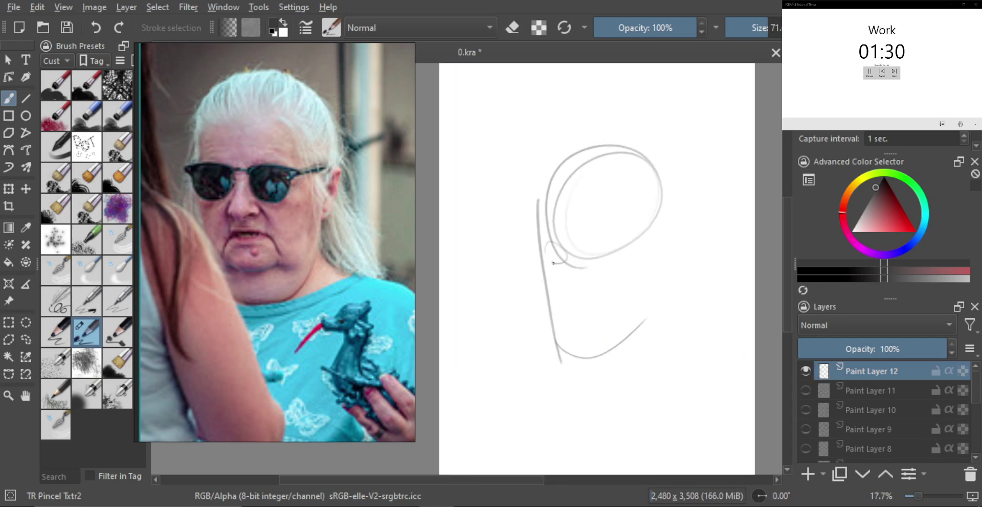
pyautogui.moveTo(621, 236)
pyautogui.mouseDown()
pyautogui.moveTo(608, 258)
pyautogui.moveTo(616, 260)
pyautogui.moveTo(582, 253)
pyautogui.moveTo(600, 275)
pyautogui.moveTo(576, 310)
pyautogui.moveTo(628, 303)
pyautogui.moveTo(611, 301)
pyautogui.moveTo(607, 318)
pyautogui.mouseUp()
pyautogui.scroll(1, 591, 276)
pyautogui.scroll(1, 582, 295)
pyautogui.scroll(1, 588, 293)
pyautogui.press(']')
pyautogui.press(']')
pyautogui.press(']')
pyautogui.hotkey('ctrl', 'z')
pyautogui.press(']')
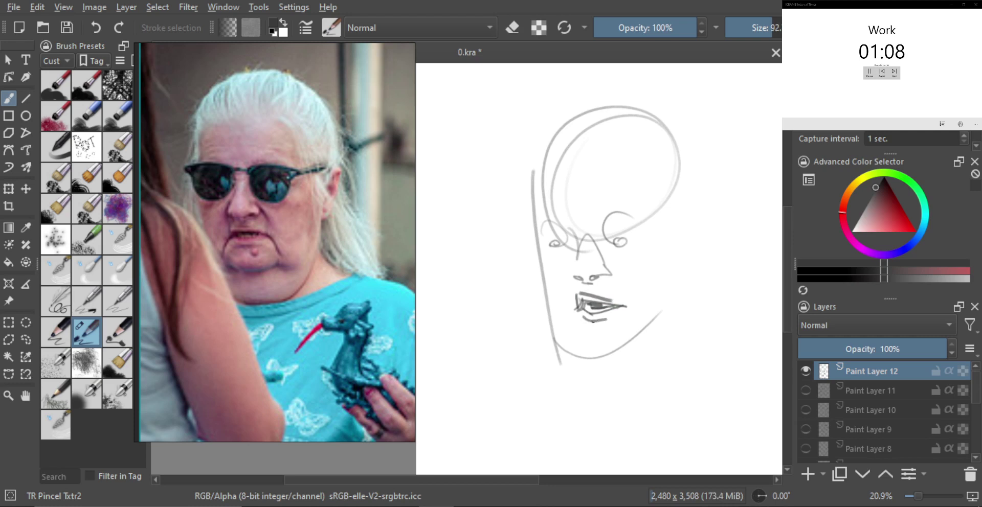
# Step: Add the downturned folds around the woman's mouth, the round chin mark, and the crease lines beside her nose
pyautogui.press(']')
pyautogui.press('[')
pyautogui.press('[')
pyautogui.moveTo(581, 304); pyautogui.dragTo(566, 329)
pyautogui.press(']')
pyautogui.press('[')
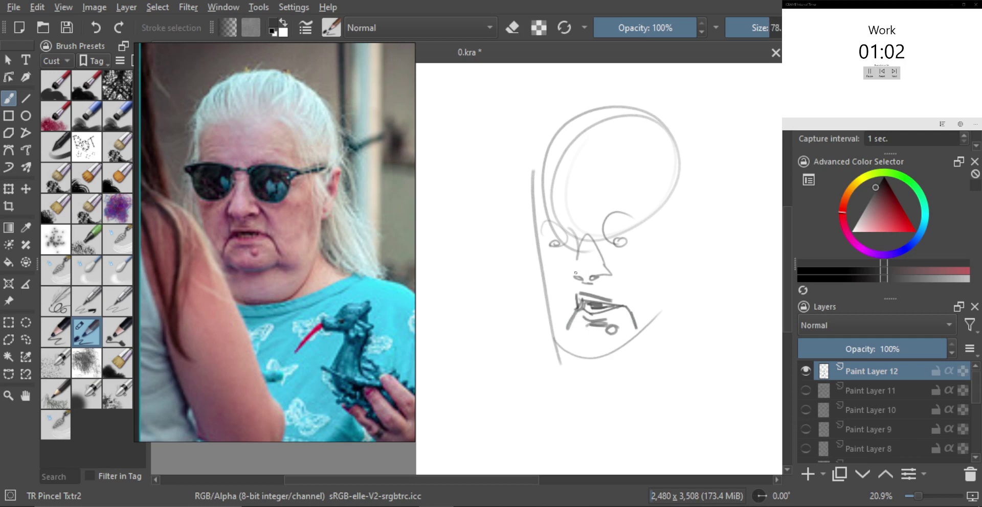
pyautogui.moveTo(570, 271); pyautogui.dragTo(572, 295)
# Step: Draw the woman's sunglasses as two bold round lenses with curved upper rims over the eyes
pyautogui.moveTo(577, 254)
pyautogui.mouseDown()
pyautogui.moveTo(587, 228)
pyautogui.moveTo(596, 236)
pyautogui.moveTo(509, 230)
pyautogui.mouseUp()
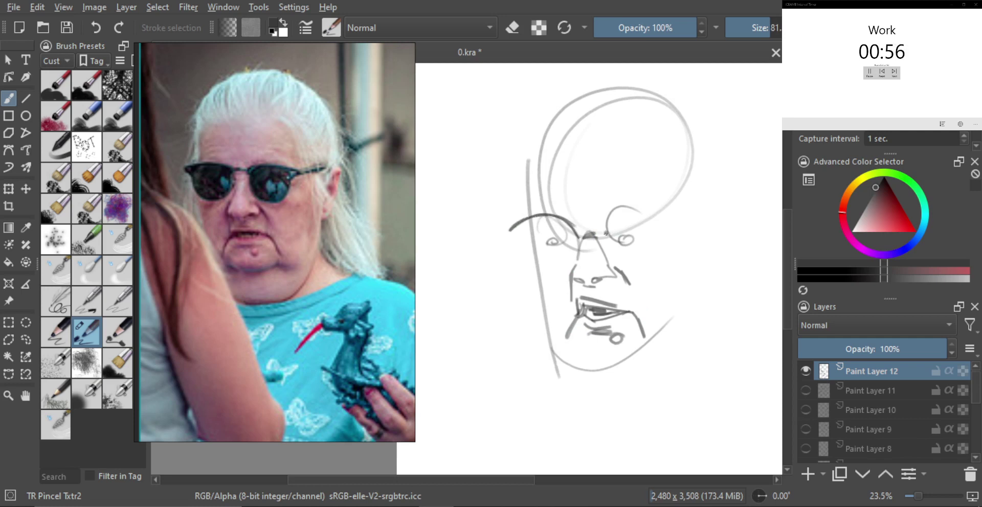
pyautogui.moveTo(615, 213); pyautogui.dragTo(673, 221)
pyautogui.moveTo(527, 228)
pyautogui.mouseDown()
pyautogui.moveTo(575, 256)
pyautogui.moveTo(581, 235)
pyautogui.mouseUp()
pyautogui.moveTo(639, 216)
pyautogui.mouseDown()
pyautogui.moveTo(635, 208)
pyautogui.moveTo(616, 234)
pyautogui.mouseUp()
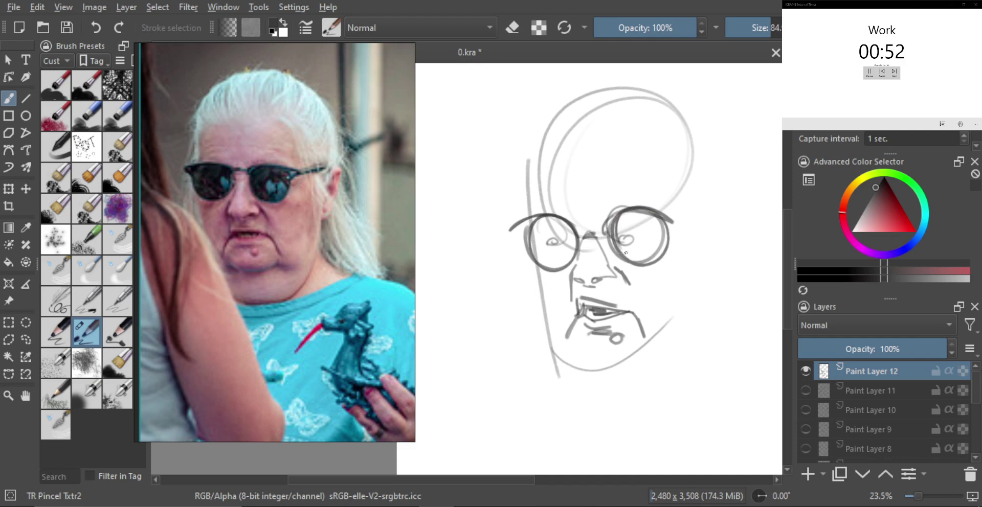
pyautogui.moveTo(617, 201)
pyautogui.mouseDown()
pyautogui.moveTo(635, 311)
pyautogui.moveTo(638, 283)
pyautogui.mouseUp()
# Step: Redraw the woman's cheek and jaw contour with a darker curve, discarding the unsuccessful strokes
pyautogui.moveTo(586, 316)
pyautogui.mouseDown()
pyautogui.moveTo(627, 319)
pyautogui.moveTo(585, 299)
pyautogui.mouseUp()
pyautogui.hotkey('ctrl', 'z')
pyautogui.moveTo(544, 235)
pyautogui.mouseDown()
pyautogui.moveTo(573, 321)
pyautogui.moveTo(591, 324)
pyautogui.mouseUp()
pyautogui.hotkey('ctrl', 'z')
pyautogui.moveTo(547, 234)
pyautogui.mouseDown()
pyautogui.moveTo(582, 323)
pyautogui.moveTo(564, 312)
pyautogui.moveTo(590, 325)
pyautogui.moveTo(658, 312)
pyautogui.mouseUp()
pyautogui.hotkey('ctrl', 'z')
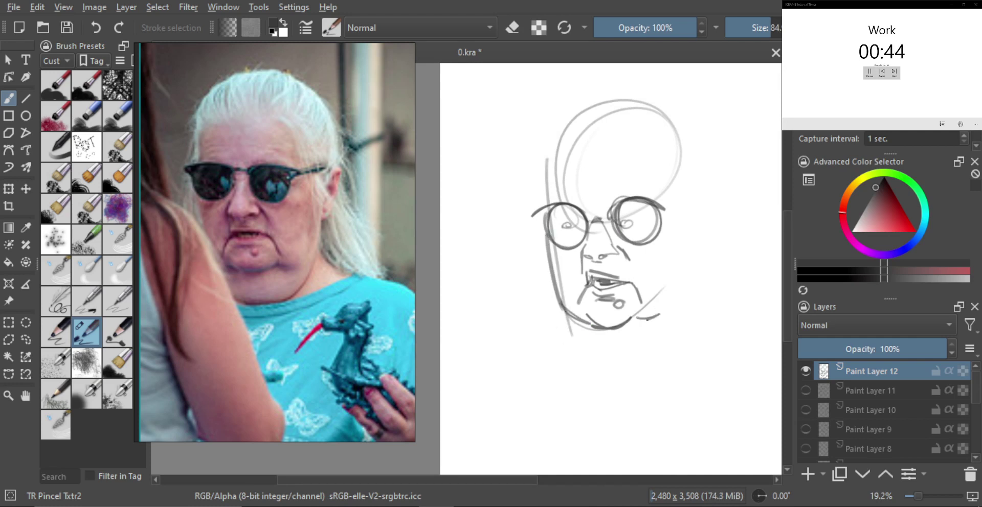
# Step: Outline the woman's broad double chin and far cheek, and add the long ear beside it
pyautogui.moveTo(564, 313)
pyautogui.mouseDown()
pyautogui.moveTo(649, 364)
pyautogui.moveTo(680, 309)
pyautogui.mouseUp()
pyautogui.moveTo(632, 362)
pyautogui.mouseDown()
pyautogui.moveTo(678, 309)
pyautogui.moveTo(695, 234)
pyautogui.mouseUp()
pyautogui.press('[')
pyautogui.press(']')
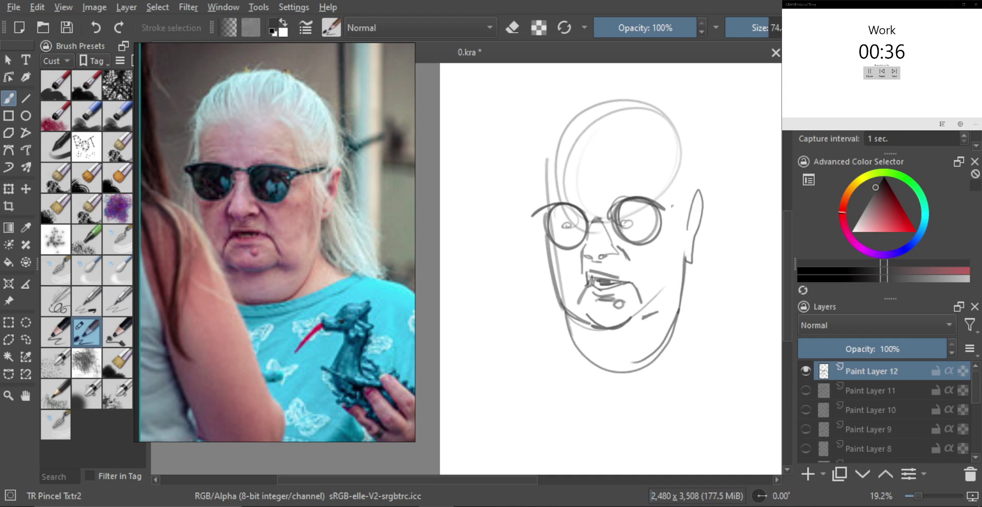
# Step: Draw hair strands along both sides of the woman's face and outline the hair over the top of her skull
pyautogui.moveTo(664, 191)
pyautogui.mouseDown()
pyautogui.moveTo(684, 285)
pyautogui.moveTo(664, 184)
pyautogui.mouseUp()
pyautogui.press('[')
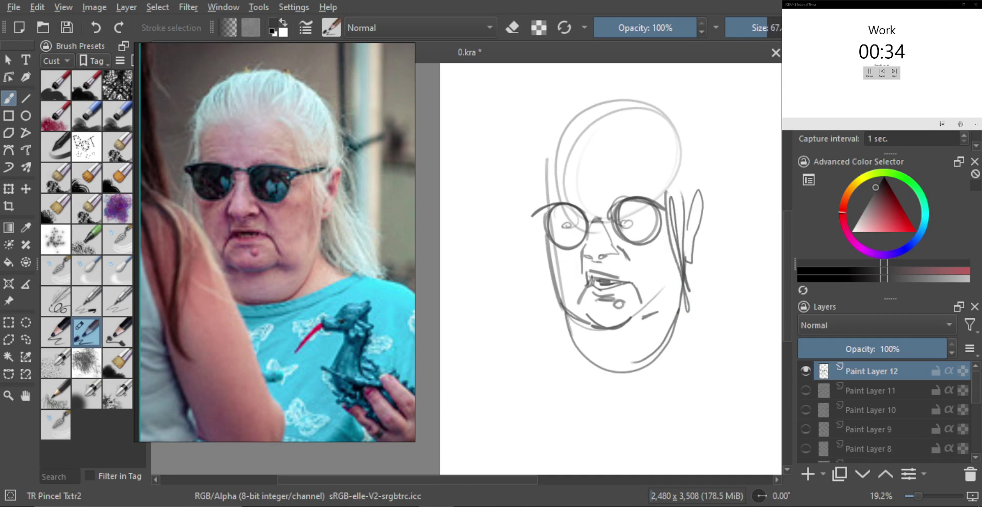
pyautogui.moveTo(540, 182)
pyautogui.mouseDown()
pyautogui.moveTo(540, 313)
pyautogui.moveTo(546, 223)
pyautogui.moveTo(543, 299)
pyautogui.mouseUp()
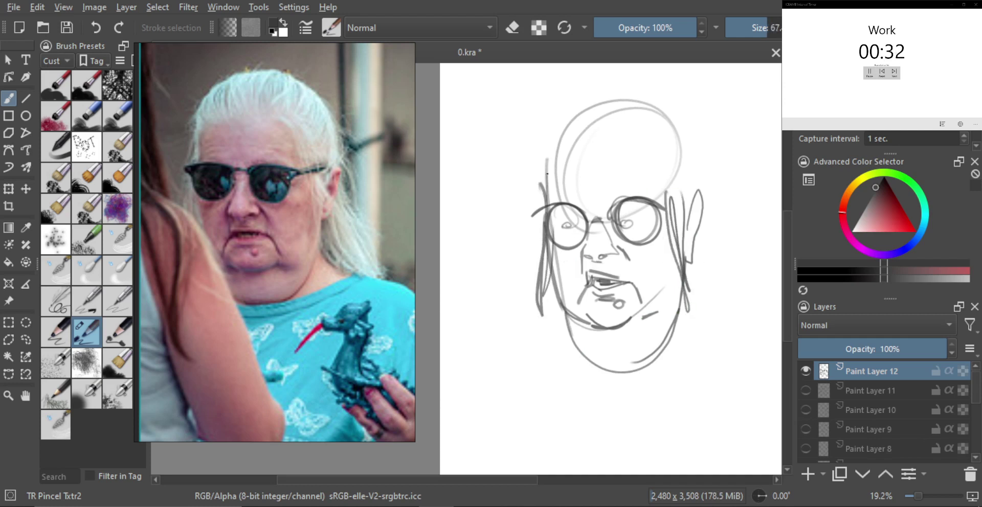
pyautogui.moveTo(547, 174)
pyautogui.mouseDown()
pyautogui.moveTo(548, 128)
pyautogui.moveTo(614, 93)
pyautogui.moveTo(557, 123)
pyautogui.moveTo(644, 95)
pyautogui.moveTo(691, 171)
pyautogui.mouseUp()
pyautogui.moveTo(678, 113); pyautogui.dragTo(695, 176)
pyautogui.moveTo(697, 136); pyautogui.dragTo(697, 179)
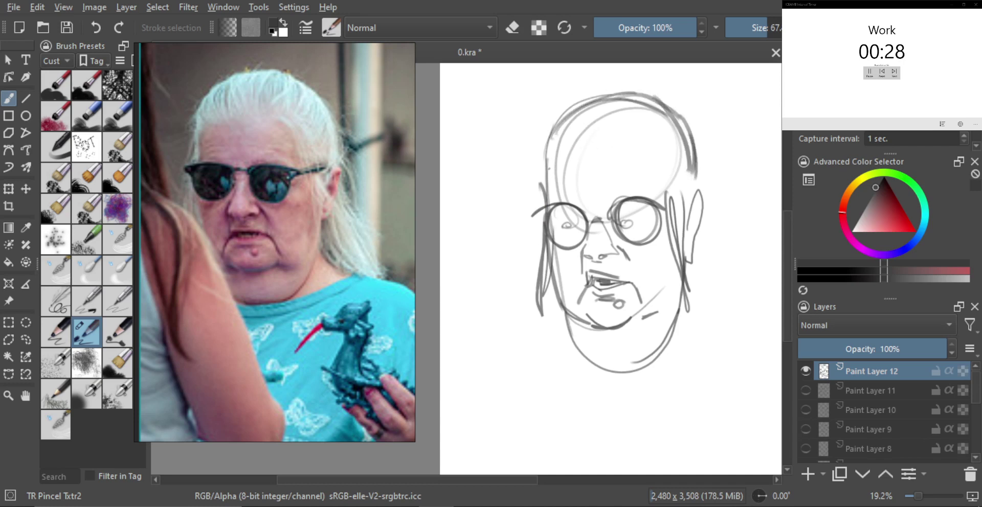
# Step: Draw the woman's peaked hairline across the forehead with strands running down to the temples
pyautogui.moveTo(549, 168)
pyautogui.mouseDown()
pyautogui.moveTo(555, 120)
pyautogui.moveTo(568, 161)
pyautogui.moveTo(577, 163)
pyautogui.moveTo(639, 132)
pyautogui.mouseUp()
pyautogui.moveTo(609, 163)
pyautogui.mouseDown()
pyautogui.moveTo(642, 131)
pyautogui.moveTo(659, 270)
pyautogui.mouseUp()
pyautogui.moveTo(640, 133); pyautogui.dragTo(655, 235)
pyautogui.moveTo(656, 169); pyautogui.dragTo(664, 243)
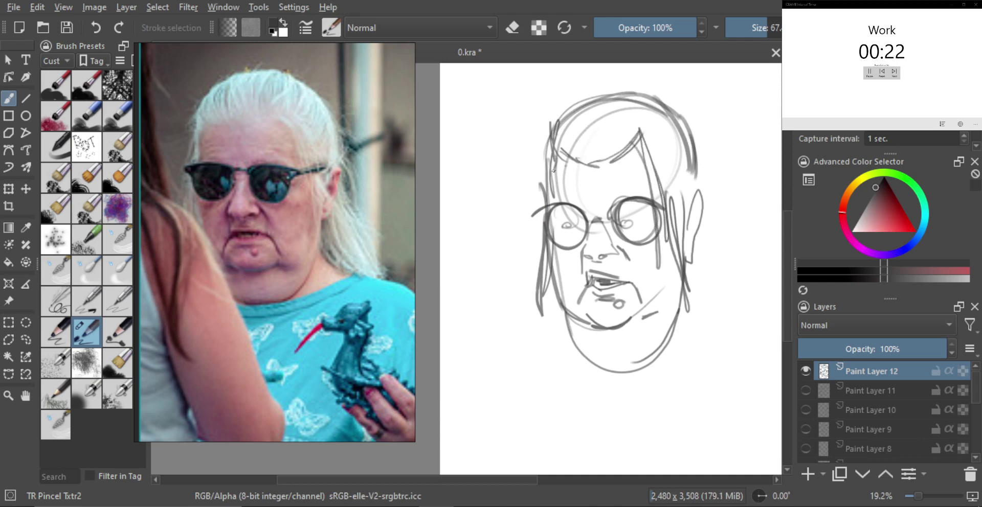
pyautogui.moveTo(554, 170); pyautogui.dragTo(541, 207)
# Step: Draw the long hair falling behind the woman's ear to the neck and reinforce the double-chin contour
pyautogui.moveTo(704, 177)
pyautogui.mouseDown()
pyautogui.moveTo(696, 190)
pyautogui.moveTo(738, 307)
pyautogui.mouseUp()
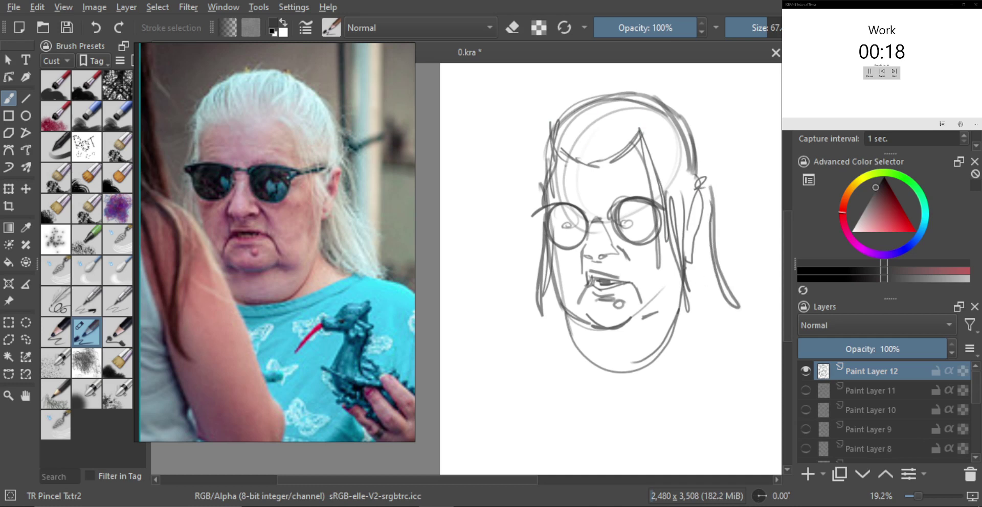
pyautogui.moveTo(684, 266); pyautogui.dragTo(716, 315)
pyautogui.moveTo(687, 307)
pyautogui.mouseDown()
pyautogui.moveTo(688, 272)
pyautogui.moveTo(666, 346)
pyautogui.mouseUp()
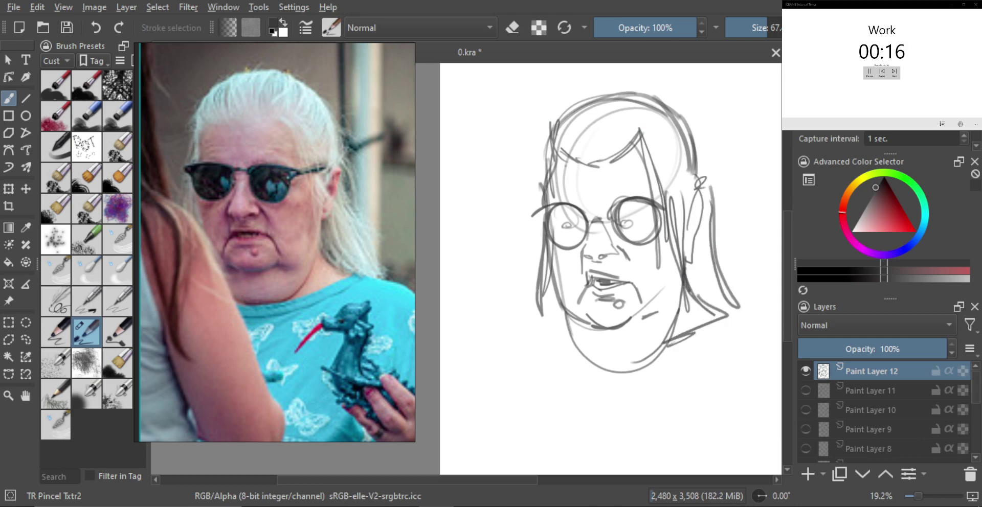
pyautogui.moveTo(571, 324); pyautogui.dragTo(662, 349)
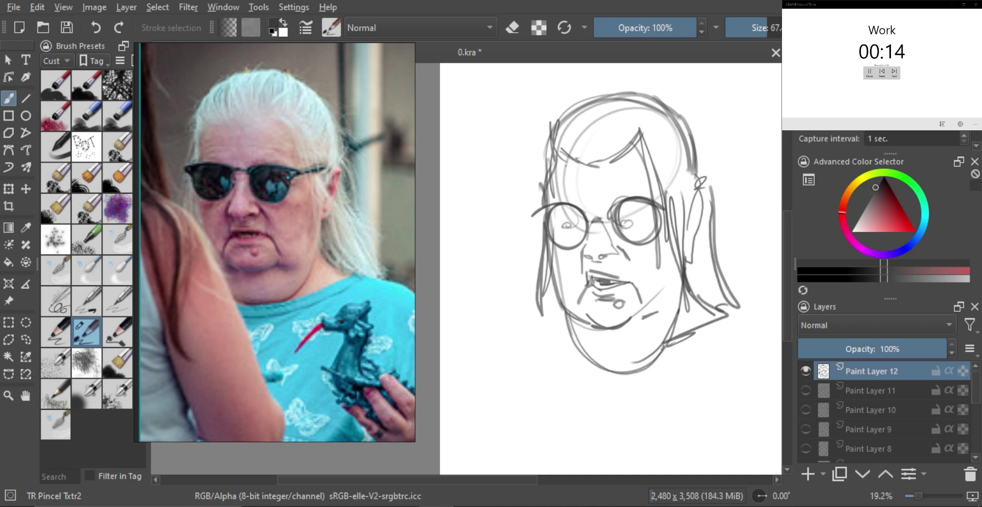
pyautogui.scroll(1, 588, 247)
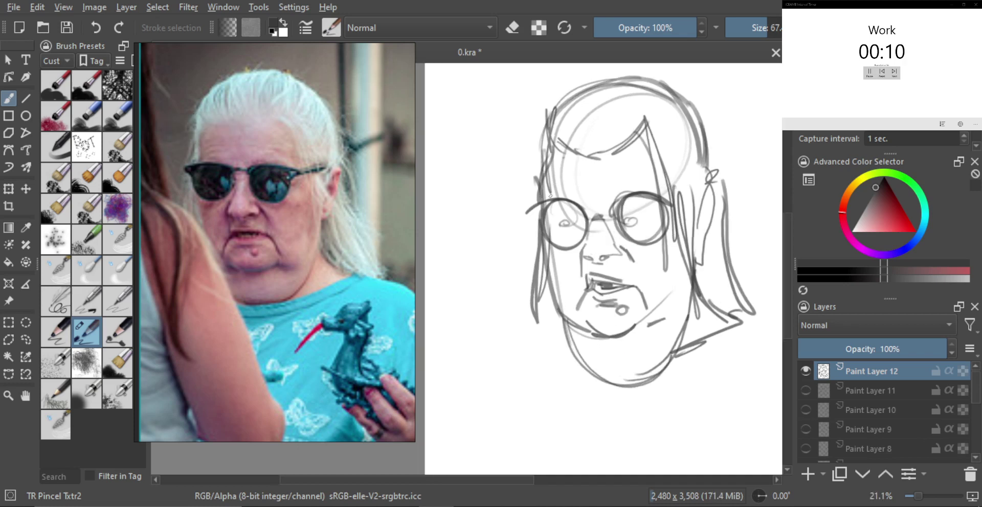
pyautogui.moveTo(645, 187); pyautogui.dragTo(622, 182)
# Step: Hide the white-haired woman's sketch layer and add an empty paint layer for the next portrait
pyautogui.scroll(-3, 635, 265)
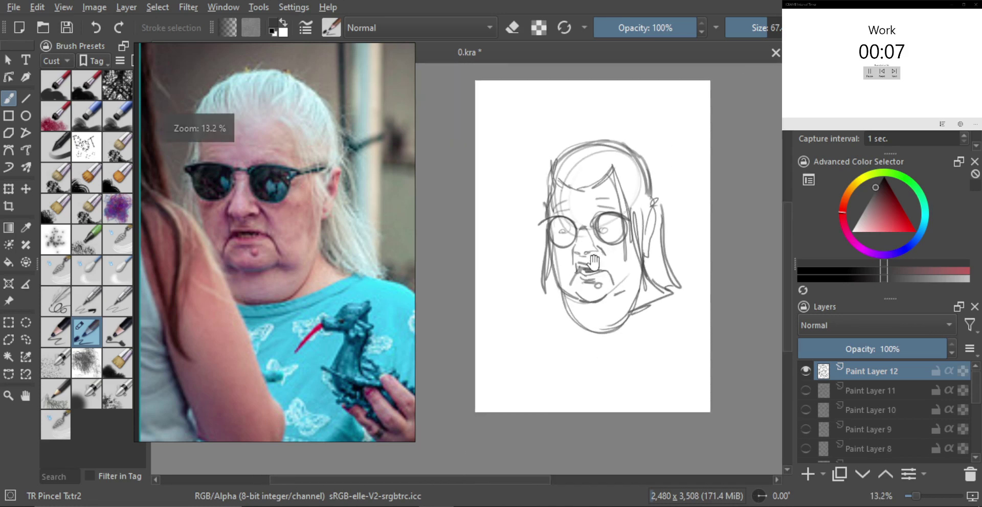
pyautogui.click(803, 370)
pyautogui.click(808, 474)
# Step: Bring up the reference photo of the spiky-haired man in the dark T-shirt, enlarged on his head
pyautogui.scroll(-5, 324, 281)
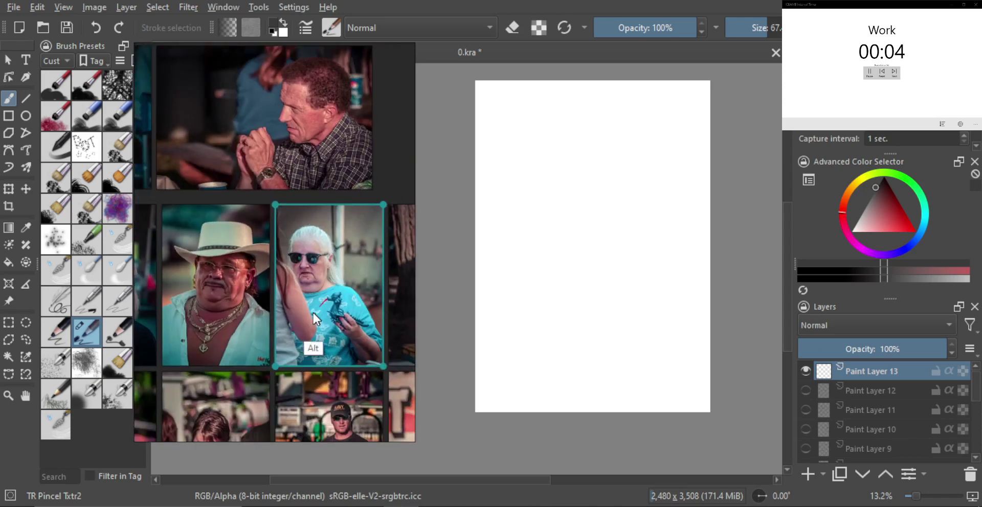
pyautogui.moveTo(342, 312); pyautogui.dragTo(233, 313)
pyautogui.doubleClick(327, 297)
pyautogui.scroll(2, 311, 283)
pyautogui.moveTo(322, 266); pyautogui.dragTo(311, 316)
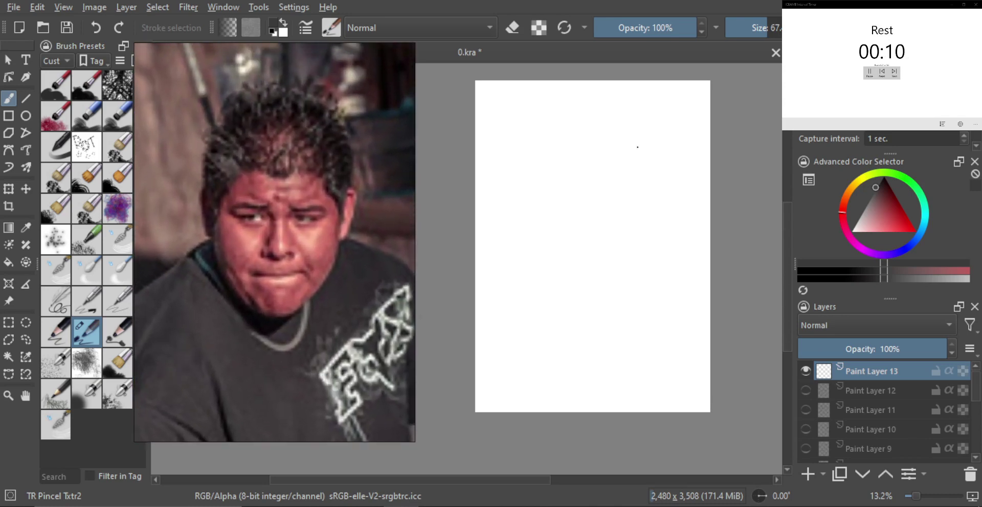
# Step: Turn on mirrored painting and construct the spiky-haired man's head with overlapping ovals and a tapering jaw
pyautogui.press('m')
pyautogui.moveTo(564, 225)
pyautogui.mouseDown()
pyautogui.moveTo(626, 165)
pyautogui.moveTo(591, 245)
pyautogui.mouseUp()
pyautogui.moveTo(591, 154)
pyautogui.mouseDown()
pyautogui.moveTo(626, 165)
pyautogui.moveTo(591, 247)
pyautogui.mouseUp()
pyautogui.scroll(2, 591, 229)
pyautogui.moveTo(546, 224)
pyautogui.mouseDown()
pyautogui.moveTo(576, 333)
pyautogui.moveTo(558, 302)
pyautogui.moveTo(578, 323)
pyautogui.mouseUp()
pyautogui.hotkey('ctrl', 'z')
pyautogui.scroll(1, 587, 276)
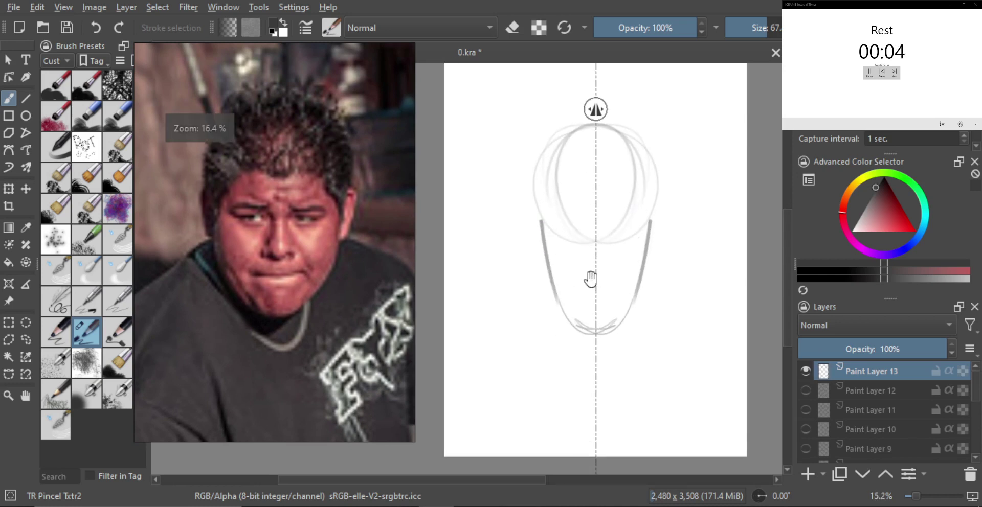
# Step: Draw the man's mirrored hairline arc, brows and almond eyes, and sketch the bridge and base of the nose
pyautogui.moveTo(646, 258)
pyautogui.mouseDown()
pyautogui.moveTo(617, 207)
pyautogui.moveTo(641, 219)
pyautogui.mouseUp()
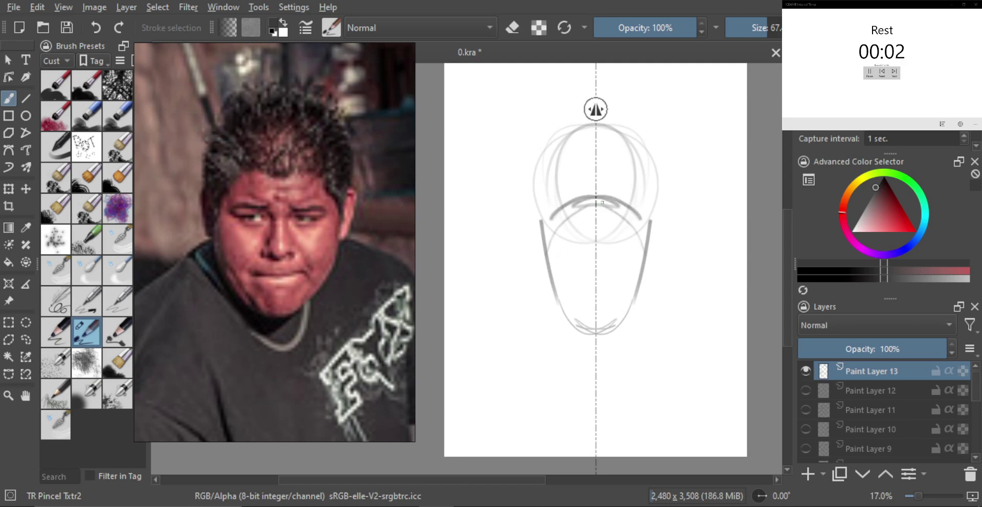
pyautogui.scroll(2, 566, 229)
pyautogui.moveTo(550, 236)
pyautogui.mouseDown()
pyautogui.moveTo(574, 229)
pyautogui.moveTo(564, 251)
pyautogui.moveTo(566, 243)
pyautogui.moveTo(587, 271)
pyautogui.mouseUp()
pyautogui.scroll(1, 577, 262)
pyautogui.moveTo(592, 269); pyautogui.dragTo(604, 257)
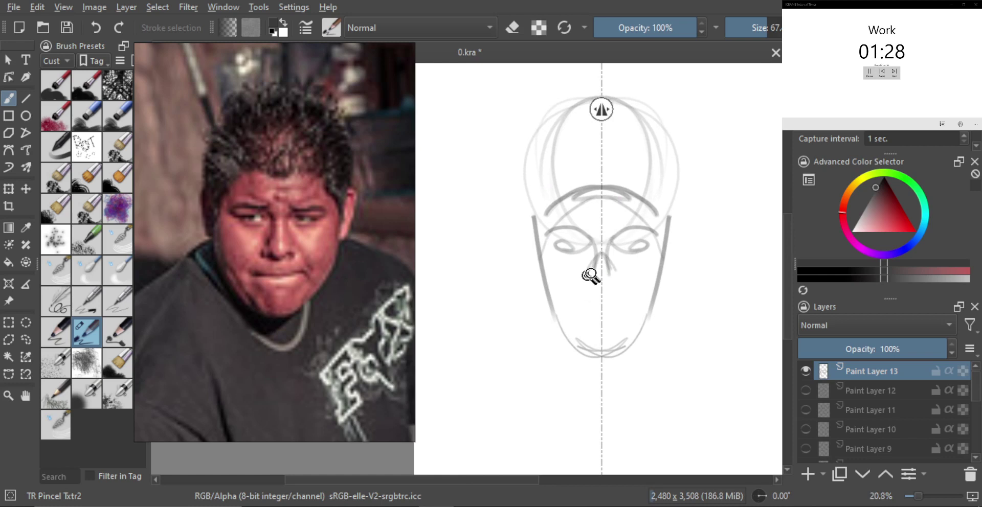
pyautogui.scroll(1, 588, 273)
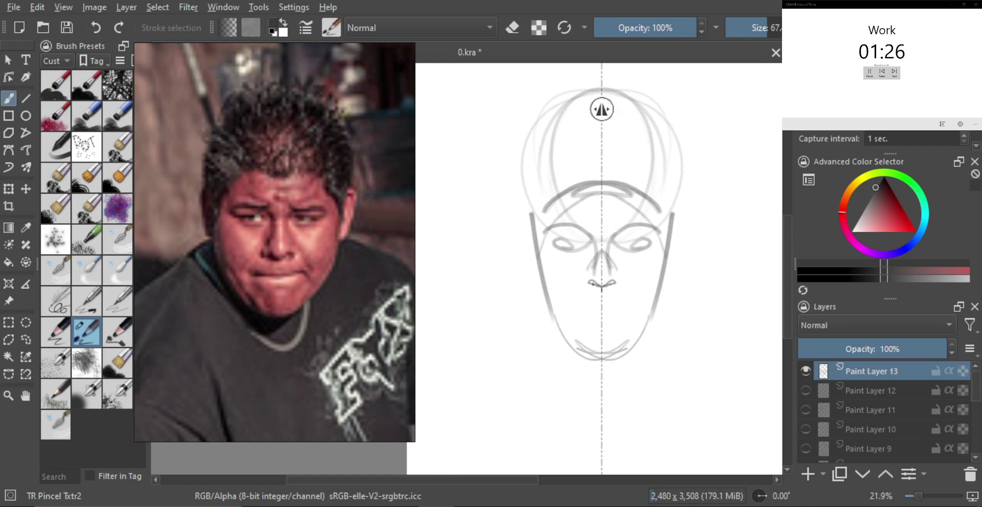
# Step: Darken the man's nostrils and define his frowning brows, eyelids and under-eye lines with a smaller brush
pyautogui.moveTo(591, 283); pyautogui.dragTo(588, 279)
pyautogui.scroll(1, 588, 274)
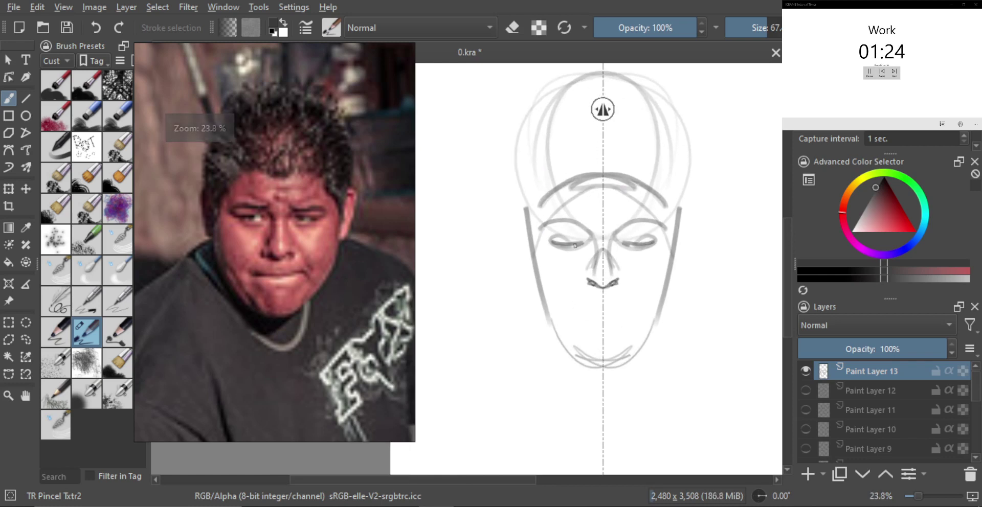
pyautogui.moveTo(553, 242)
pyautogui.mouseDown()
pyautogui.moveTo(580, 244)
pyautogui.moveTo(556, 251)
pyautogui.moveTo(572, 262)
pyautogui.moveTo(578, 245)
pyautogui.moveTo(563, 250)
pyautogui.moveTo(538, 231)
pyautogui.moveTo(594, 226)
pyautogui.moveTo(592, 253)
pyautogui.mouseUp()
pyautogui.hotkey('ctrl', 'z')
pyautogui.scroll(1, 563, 241)
pyautogui.press('[')
pyautogui.moveTo(593, 258)
pyautogui.mouseDown()
pyautogui.moveTo(593, 271)
pyautogui.moveTo(588, 254)
pyautogui.mouseUp()
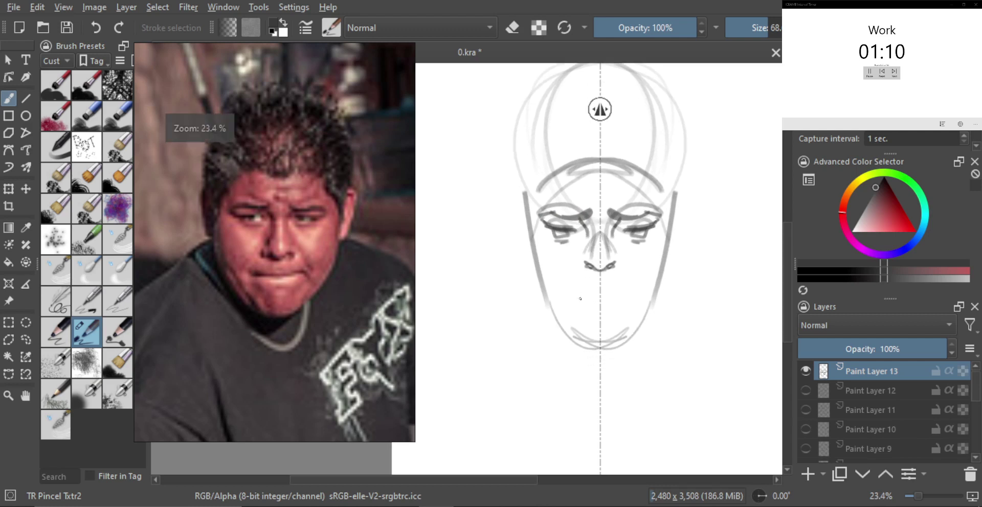
# Step: Draw the man's tilted, pressed mouth without mirroring, adding the lower-lip mark and the cheek creases
pyautogui.moveTo(571, 292); pyautogui.dragTo(581, 295)
pyautogui.hotkey('ctrl', 'z')
pyautogui.hotkey('ctrl', 'z')
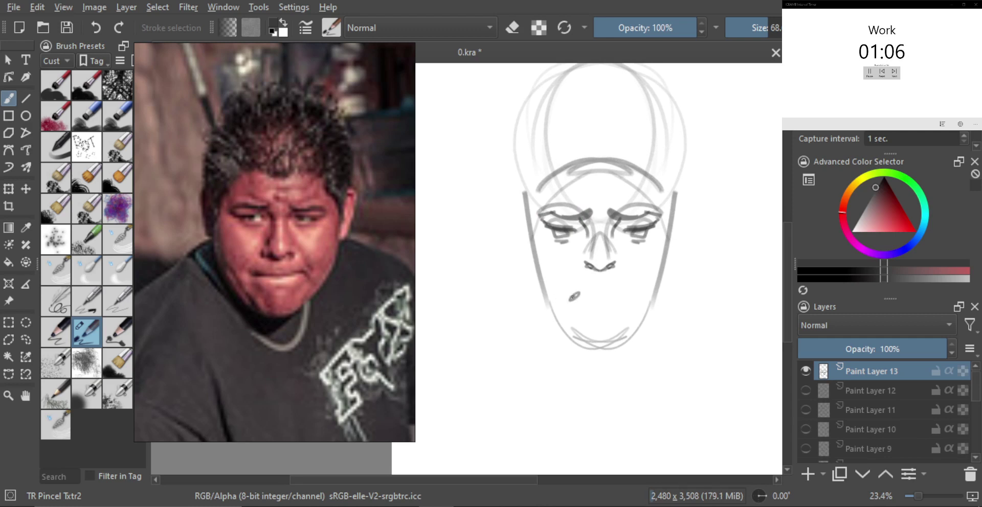
pyautogui.moveTo(616, 293); pyautogui.dragTo(630, 286)
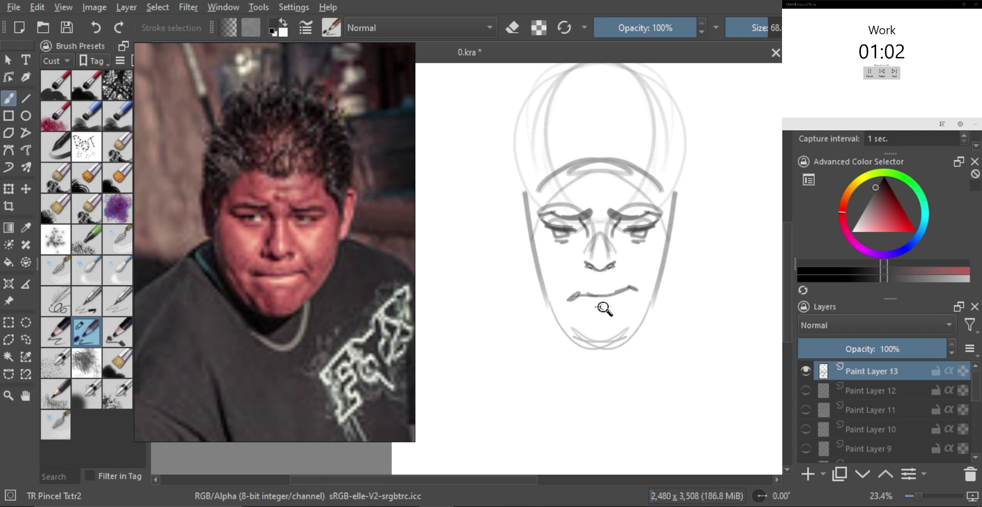
pyautogui.moveTo(615, 308)
pyautogui.mouseDown()
pyautogui.moveTo(597, 307)
pyautogui.moveTo(597, 295)
pyautogui.mouseUp()
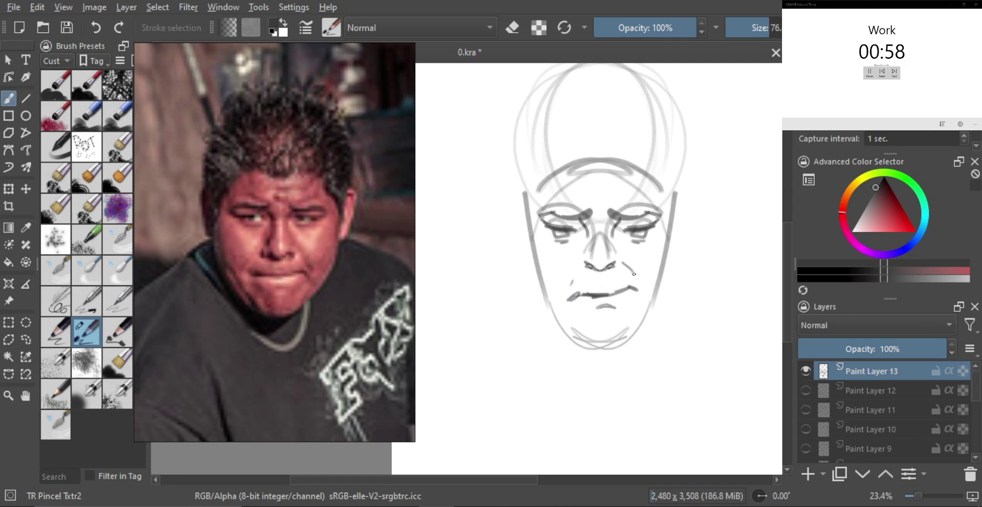
# Step: Turn mirrored painting back on, strengthen the man's chin and jaw contours, and draw pointed ears on both sides
pyautogui.press('m')
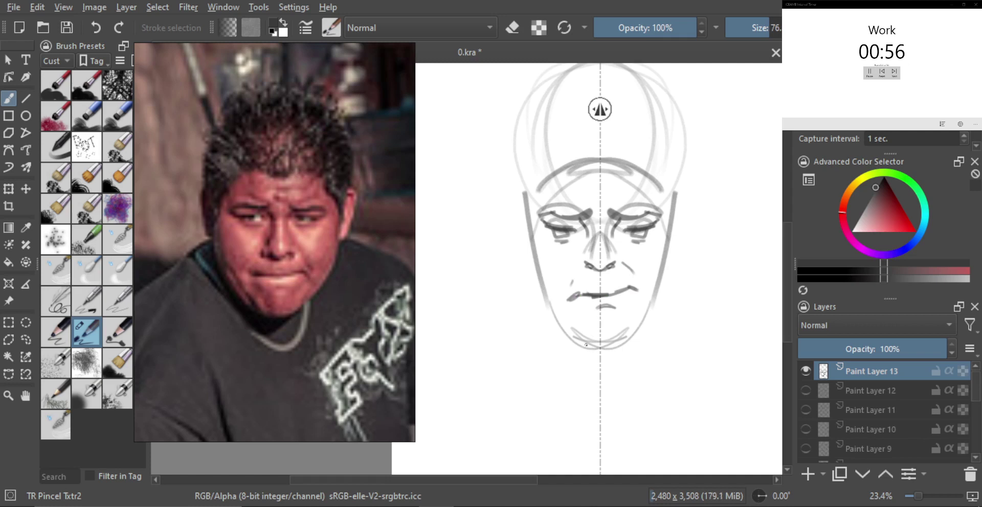
pyautogui.moveTo(577, 336); pyautogui.dragTo(600, 342)
pyautogui.scroll(1, 574, 321)
pyautogui.moveTo(546, 276); pyautogui.dragTo(570, 322)
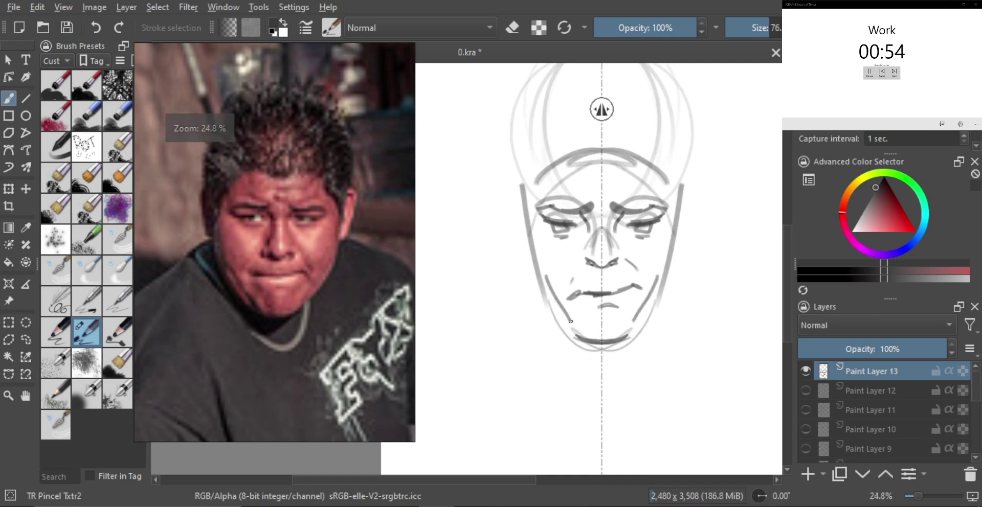
pyautogui.press('[')
pyautogui.moveTo(521, 223)
pyautogui.mouseDown()
pyautogui.moveTo(541, 310)
pyautogui.moveTo(575, 336)
pyautogui.moveTo(537, 304)
pyautogui.moveTo(527, 259)
pyautogui.moveTo(540, 232)
pyautogui.mouseUp()
pyautogui.moveTo(526, 265)
pyautogui.mouseDown()
pyautogui.moveTo(506, 214)
pyautogui.moveTo(523, 279)
pyautogui.mouseUp()
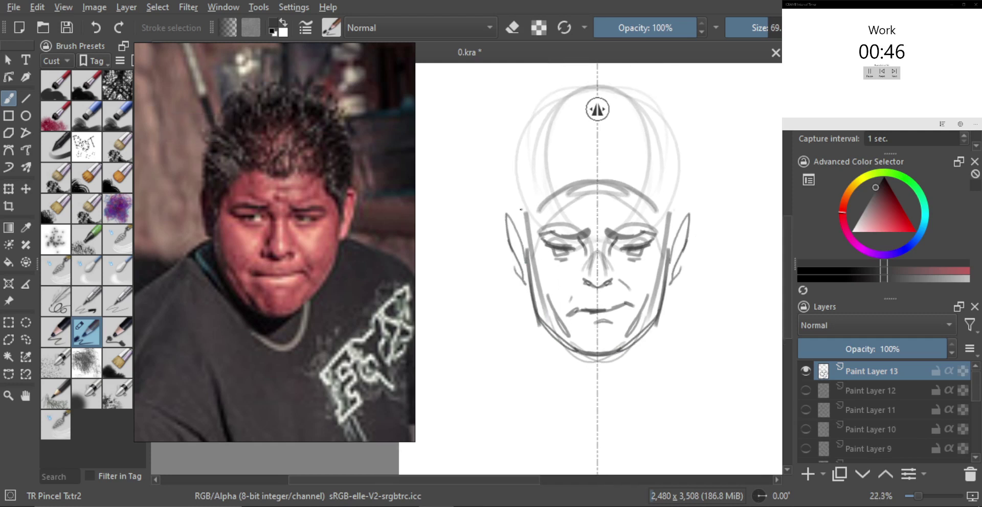
# Step: Darken the man's mirrored hairline across the forehead and draw the temple hair above the ears
pyautogui.moveTo(520, 208)
pyautogui.mouseDown()
pyautogui.moveTo(522, 178)
pyautogui.moveTo(527, 201)
pyautogui.moveTo(530, 175)
pyautogui.moveTo(579, 181)
pyautogui.mouseUp()
pyautogui.scroll(-2, 524, 192)
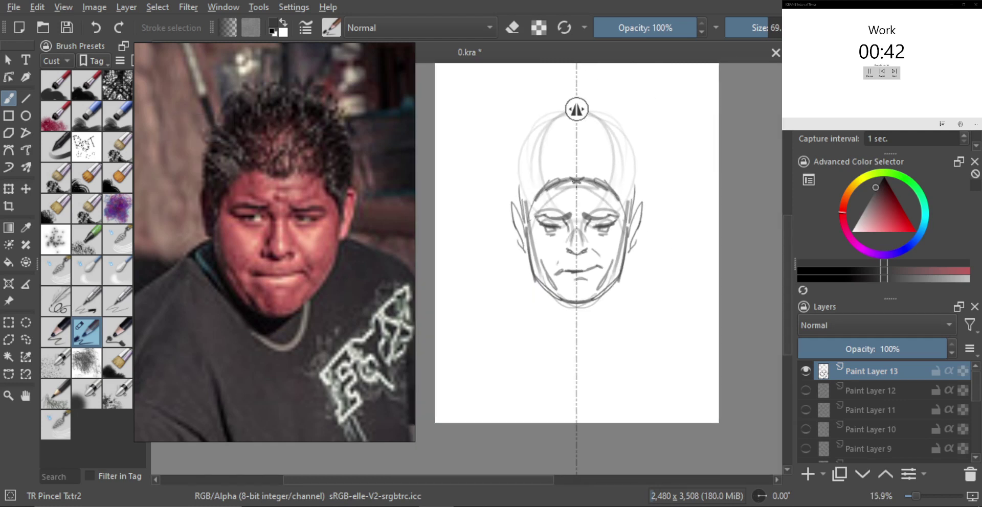
pyautogui.moveTo(524, 204)
pyautogui.mouseDown()
pyautogui.moveTo(519, 165)
pyautogui.moveTo(534, 189)
pyautogui.mouseUp()
# Step: Outline the man's spiky hair with mirrored jagged strokes up both sides and over the crown
pyautogui.moveTo(534, 190)
pyautogui.mouseDown()
pyautogui.moveTo(524, 204)
pyautogui.moveTo(518, 135)
pyautogui.mouseUp()
pyautogui.moveTo(520, 166)
pyautogui.mouseDown()
pyautogui.moveTo(526, 133)
pyautogui.moveTo(538, 191)
pyautogui.moveTo(528, 158)
pyautogui.mouseUp()
pyautogui.scroll(-1, 538, 141)
pyautogui.scroll(2, 538, 191)
pyautogui.moveTo(517, 193); pyautogui.dragTo(521, 152)
pyautogui.moveTo(527, 164)
pyautogui.mouseDown()
pyautogui.moveTo(529, 191)
pyautogui.moveTo(552, 149)
pyautogui.moveTo(576, 150)
pyautogui.mouseUp()
# Step: Fill the man's hair with mirrored pointed tufts rising from the hairline and along the sides
pyautogui.keyDown('shift'); pyautogui.moveTo(558, 190); pyautogui.dragTo(558, 190); pyautogui.keyUp('shift')
pyautogui.moveTo(561, 221); pyautogui.dragTo(535, 202)
pyautogui.moveTo(560, 218)
pyautogui.mouseDown()
pyautogui.moveTo(530, 192)
pyautogui.moveTo(540, 174)
pyautogui.mouseUp()
pyautogui.moveTo(541, 175)
pyautogui.mouseDown()
pyautogui.moveTo(558, 212)
pyautogui.moveTo(551, 174)
pyautogui.mouseUp()
pyautogui.moveTo(558, 214); pyautogui.dragTo(569, 163)
pyautogui.moveTo(569, 162)
pyautogui.mouseDown()
pyautogui.moveTo(569, 197)
pyautogui.moveTo(574, 164)
pyautogui.mouseUp()
pyautogui.moveTo(565, 176)
pyautogui.mouseDown()
pyautogui.moveTo(574, 209)
pyautogui.moveTo(536, 225)
pyautogui.mouseUp()
pyautogui.scroll(-1, 541, 219)
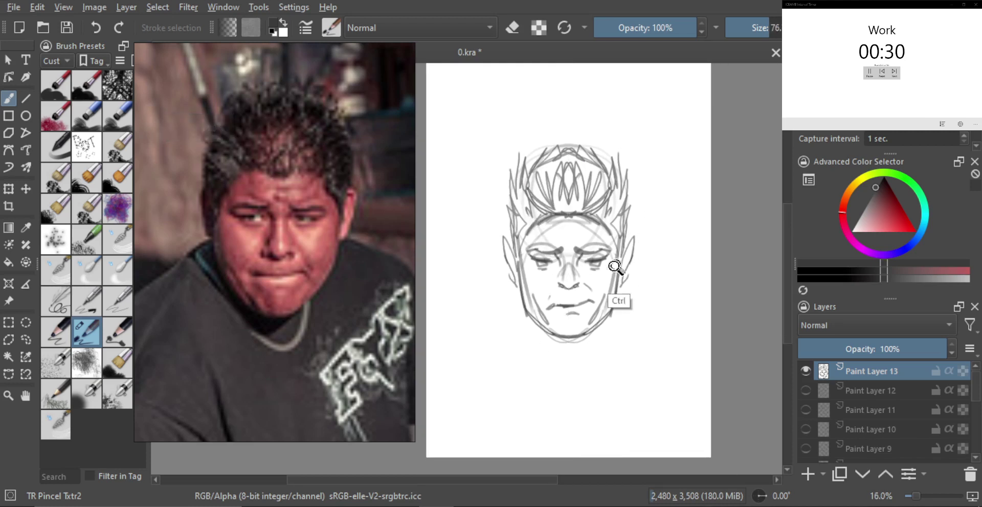
# Step: Draw the man's neck, shirt collar and shoulder lines asymmetrically below the jaw
pyautogui.scroll(1, 620, 267)
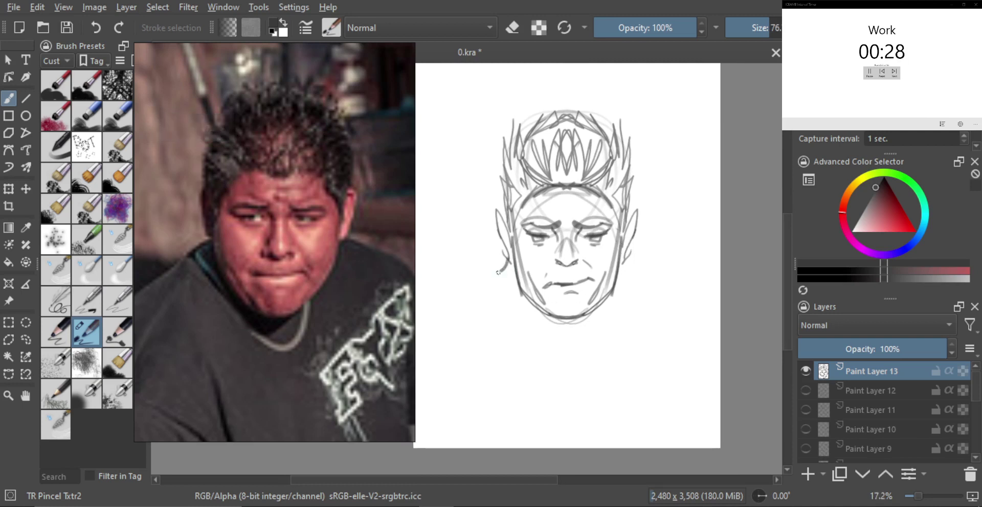
pyautogui.moveTo(522, 307)
pyautogui.mouseDown()
pyautogui.moveTo(572, 353)
pyautogui.moveTo(596, 314)
pyautogui.moveTo(593, 349)
pyautogui.mouseUp()
pyautogui.moveTo(629, 259); pyautogui.dragTo(638, 264)
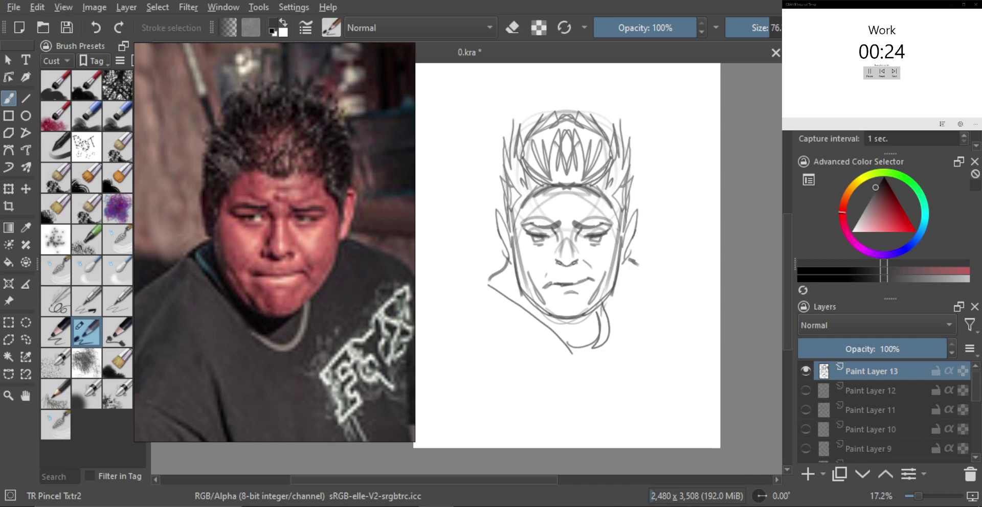
# Step: Shade a triangular shadow under the man's nose with a larger brush
pyautogui.scroll(3, 532, 258)
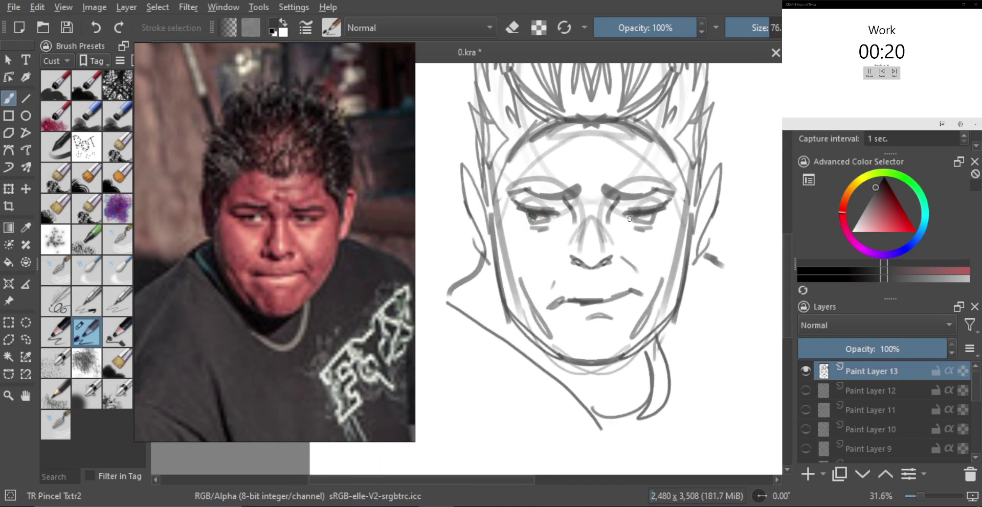
pyautogui.press(']')
pyautogui.press(']')
pyautogui.moveTo(580, 258)
pyautogui.mouseDown()
pyautogui.moveTo(608, 262)
pyautogui.moveTo(586, 272)
pyautogui.mouseUp()
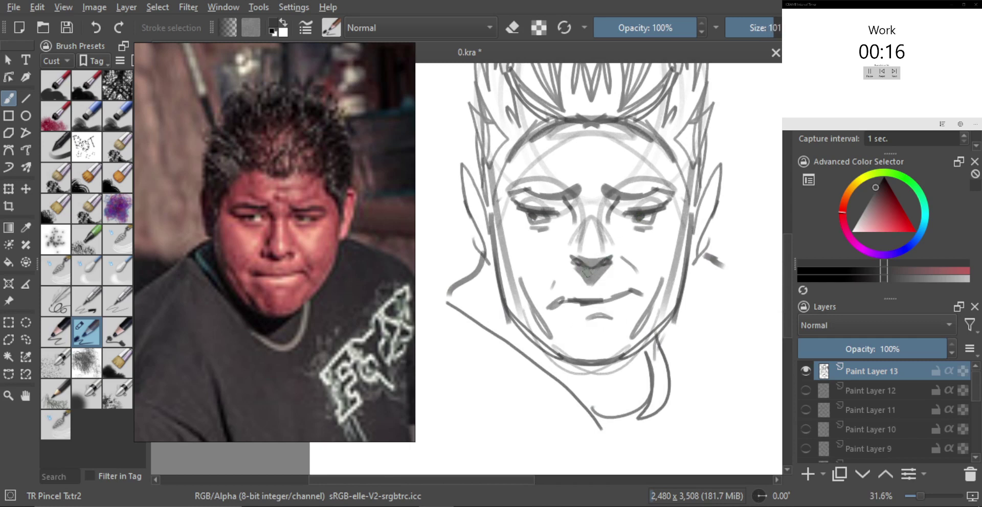
pyautogui.press('[')
pyautogui.scroll(-1, 529, 271)
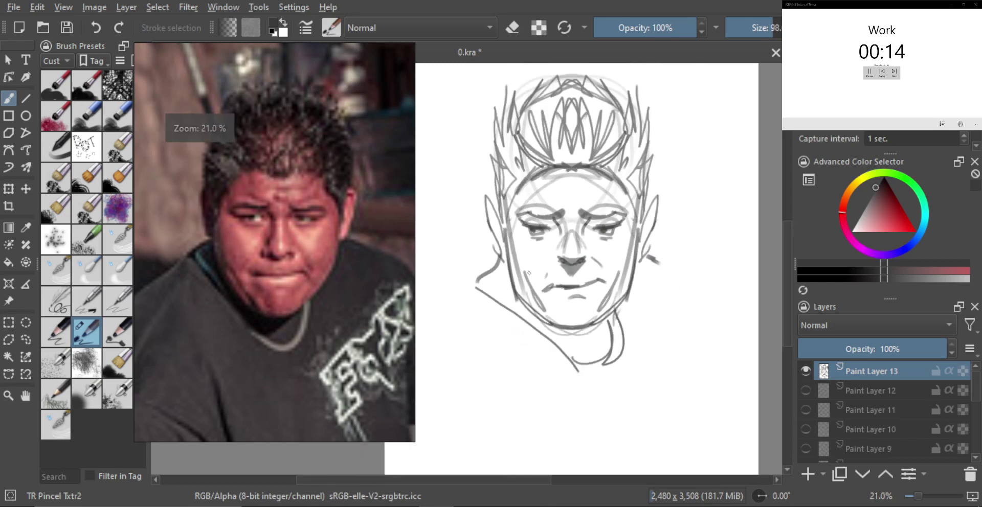
# Step: Shade the shadowed side of the man's face with broad strokes from the temple down to the chin
pyautogui.press(']')
pyautogui.moveTo(511, 227); pyautogui.dragTo(558, 322)
pyautogui.moveTo(515, 239)
pyautogui.mouseDown()
pyautogui.moveTo(534, 307)
pyautogui.moveTo(562, 325)
pyautogui.mouseUp()
pyautogui.press(']')
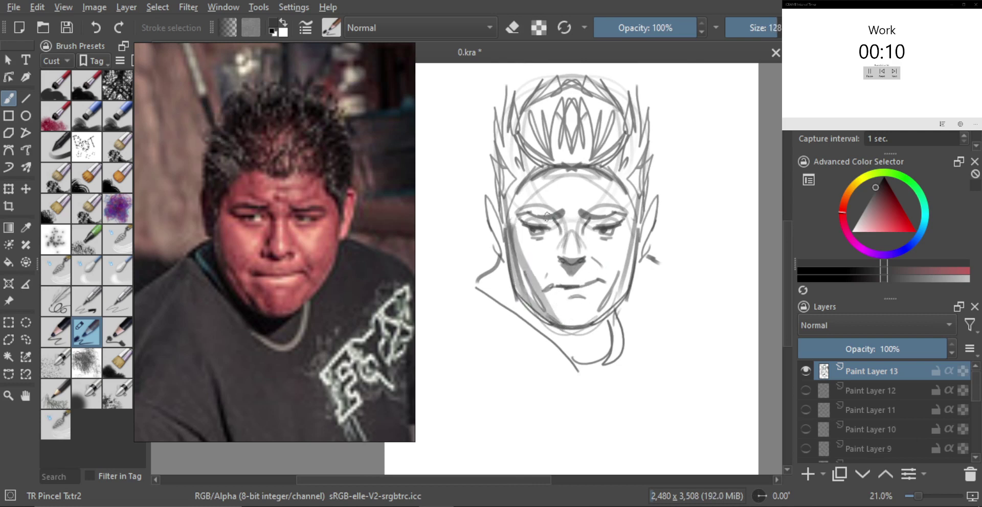
# Step: Shade beneath the man's brows and around his eyes, undoing the excess stroke
pyautogui.moveTo(548, 218)
pyautogui.mouseDown()
pyautogui.moveTo(559, 234)
pyautogui.moveTo(597, 219)
pyautogui.mouseUp()
pyautogui.moveTo(529, 218)
pyautogui.mouseDown()
pyautogui.moveTo(520, 221)
pyautogui.moveTo(535, 243)
pyautogui.mouseUp()
pyautogui.hotkey('ctrl', 'z')
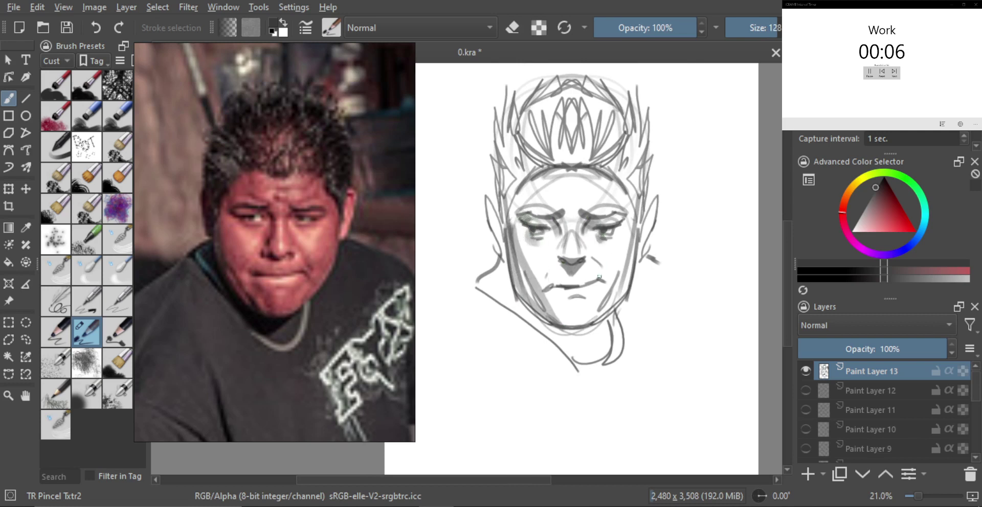
# Step: Enlarge the brush and shade the man's chin, eye area and the collar beside his neck
pyautogui.press(']')
pyautogui.moveTo(553, 294); pyautogui.dragTo(573, 323)
pyautogui.keyDown('shift'); pyautogui.moveTo(536, 256); pyautogui.dragTo(547, 250); pyautogui.keyUp('shift')
pyautogui.moveTo(523, 191); pyautogui.dragTo(517, 202)
pyautogui.keyDown('shift'); pyautogui.moveTo(489, 277); pyautogui.dragTo(517, 312); pyautogui.keyUp('shift')
pyautogui.scroll(-3, 511, 276)
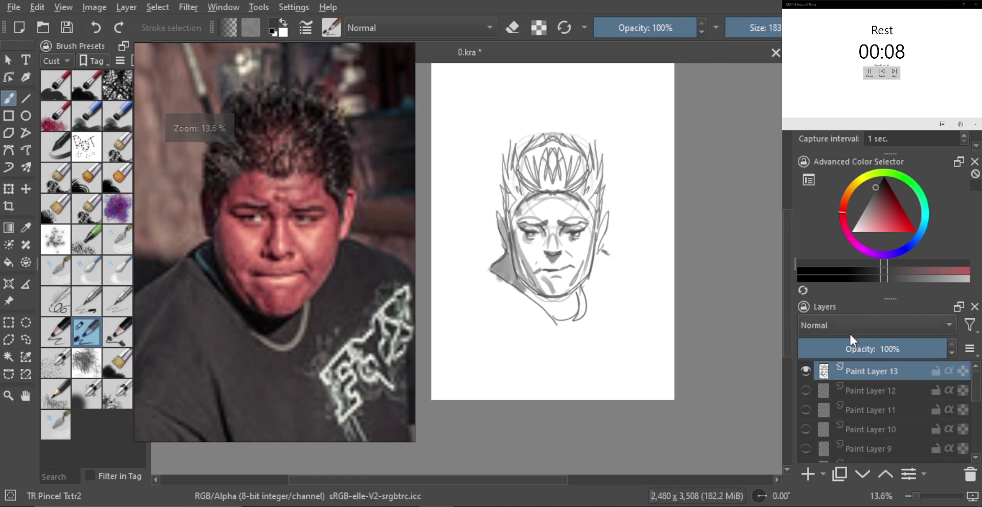
# Step: Hide Paint Layer 13 with the finished portrait and add a new paint layer above it
pyautogui.click(805, 370)
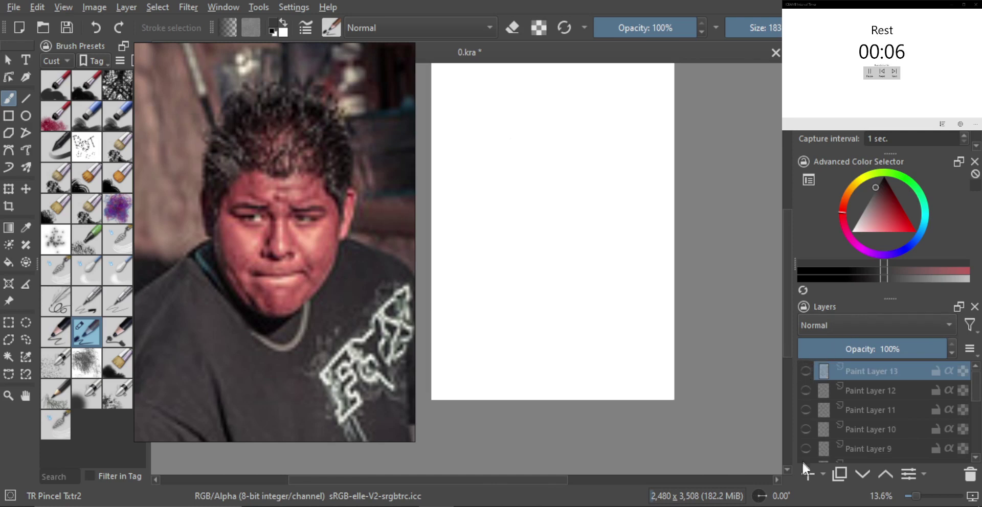
pyautogui.click(807, 474)
# Step: Bring up the next reference photo, the man in side profile with a black shirt, enlarged on his head
pyautogui.scroll(-4, 305, 272)
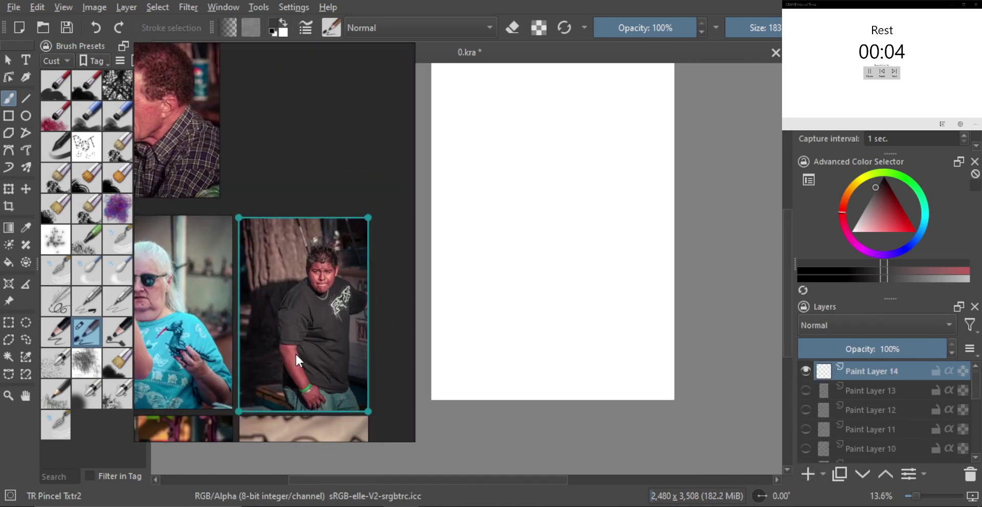
pyautogui.scroll(-2, 295, 357)
pyautogui.moveTo(307, 435); pyautogui.dragTo(312, 306)
pyautogui.doubleClick(302, 372)
pyautogui.scroll(1, 295, 372)
pyautogui.scroll(1, 307, 310)
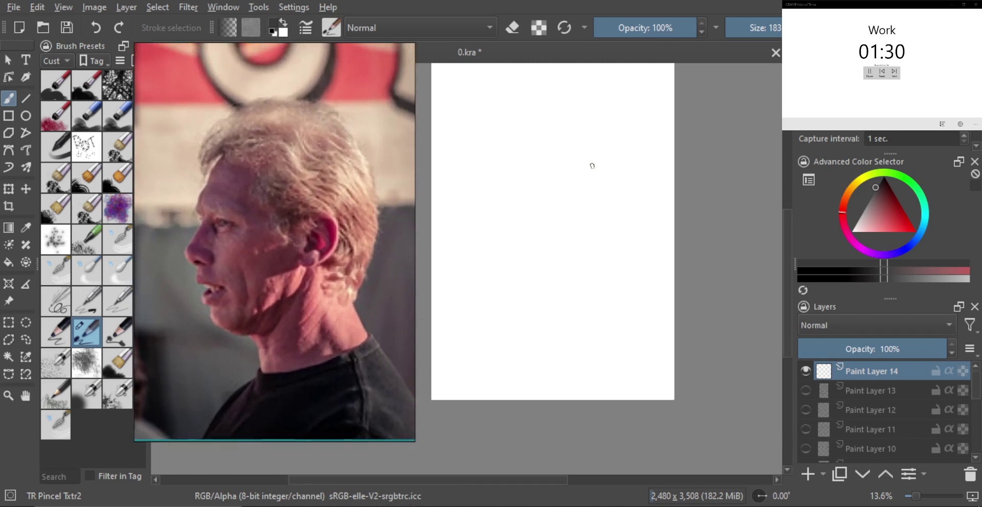
# Step: Sketch the profile head with light strokes: skull circle, face line, brow, eye, nose and jaw curve
pyautogui.moveTo(592, 165)
pyautogui.mouseDown()
pyautogui.moveTo(543, 224)
pyautogui.moveTo(604, 212)
pyautogui.mouseUp()
pyautogui.moveTo(552, 193)
pyautogui.mouseDown()
pyautogui.moveTo(582, 213)
pyautogui.moveTo(539, 234)
pyautogui.moveTo(541, 307)
pyautogui.moveTo(591, 313)
pyautogui.moveTo(574, 281)
pyautogui.mouseUp()
pyautogui.moveTo(566, 239)
pyautogui.mouseDown()
pyautogui.moveTo(545, 241)
pyautogui.moveTo(554, 248)
pyautogui.moveTo(523, 267)
pyautogui.moveTo(516, 242)
pyautogui.moveTo(533, 245)
pyautogui.moveTo(522, 272)
pyautogui.moveTo(546, 280)
pyautogui.mouseUp()
pyautogui.scroll(1, 534, 226)
pyautogui.hotkey('ctrl', 'z')
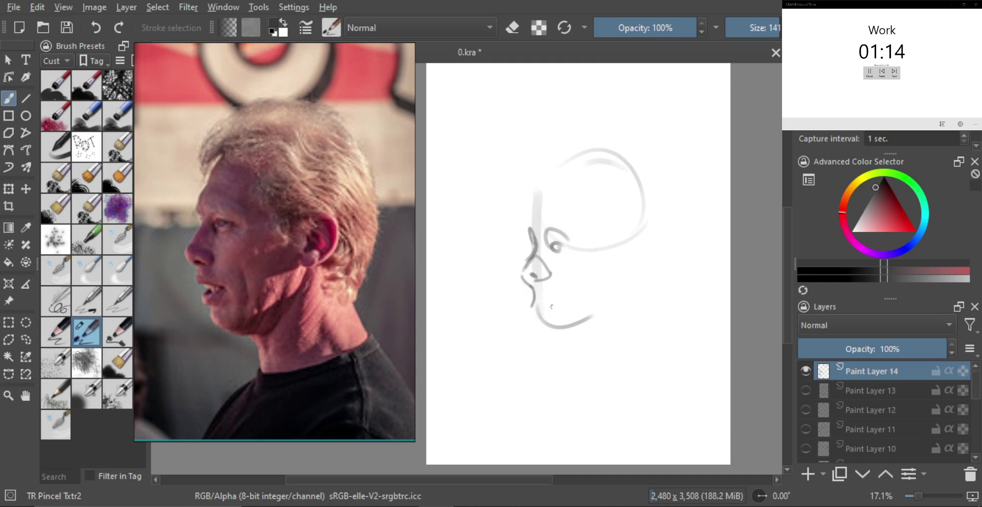
# Step: Sketch the parted lips and the curved chin below the nose of the profile head
pyautogui.moveTo(542, 321); pyautogui.dragTo(541, 314)
pyautogui.moveTo(544, 316)
pyautogui.mouseDown()
pyautogui.moveTo(569, 313)
pyautogui.moveTo(539, 331)
pyautogui.moveTo(576, 338)
pyautogui.mouseUp()
pyautogui.press(']')
pyautogui.scroll(-1, 539, 330)
pyautogui.scroll(1, 541, 288)
pyautogui.scroll(1, 541, 288)
pyautogui.press('[')
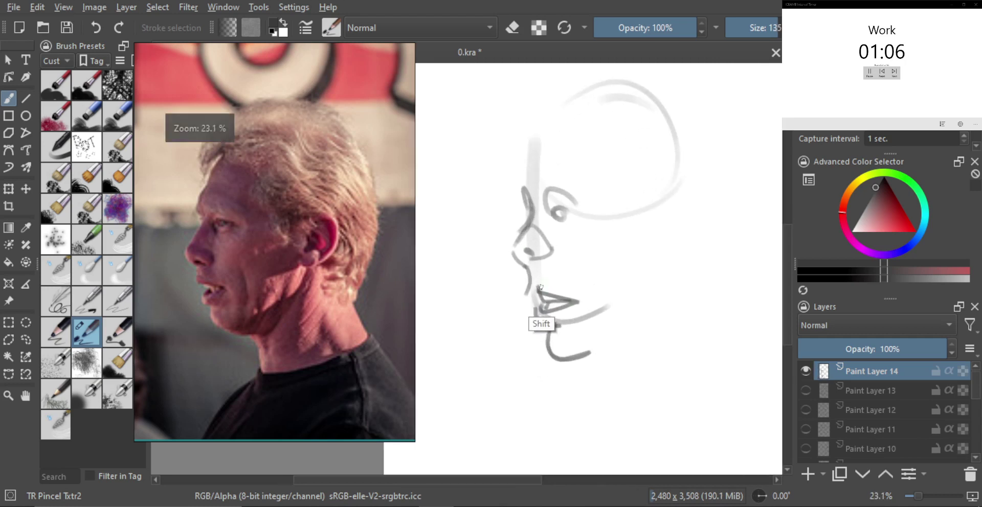
# Step: Darken the lips with a smaller brush and mark the shadow under the lower lip
pyautogui.scroll(1, 551, 289)
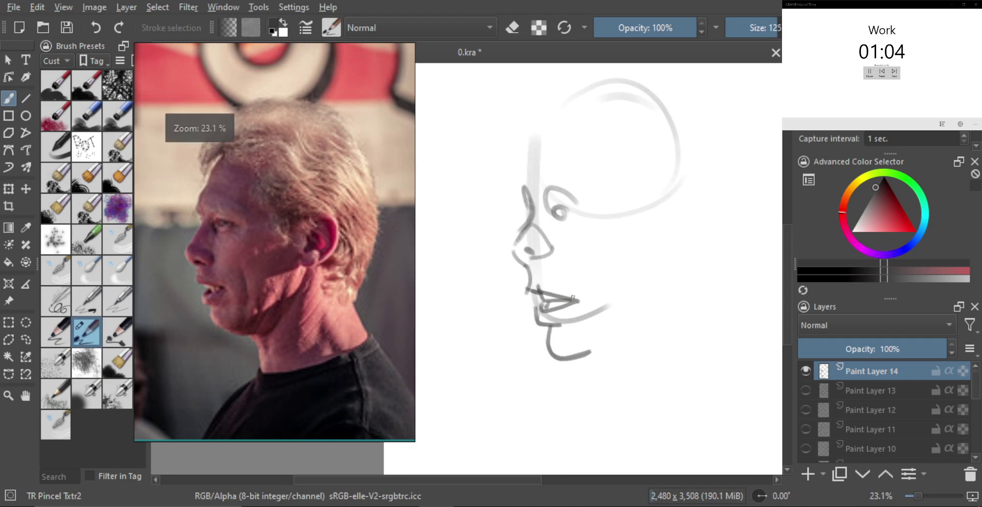
pyautogui.moveTo(576, 300); pyautogui.dragTo(531, 288)
pyautogui.press('[')
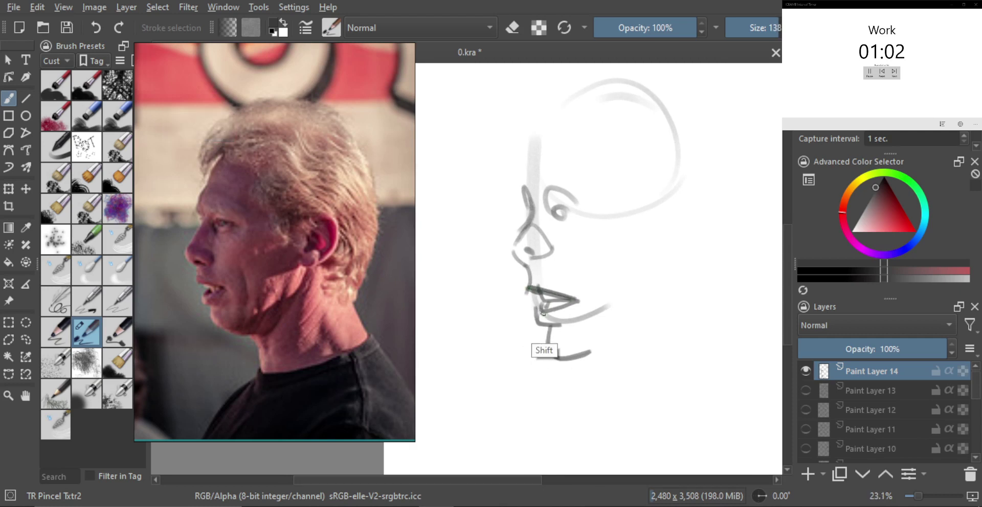
pyautogui.press(']')
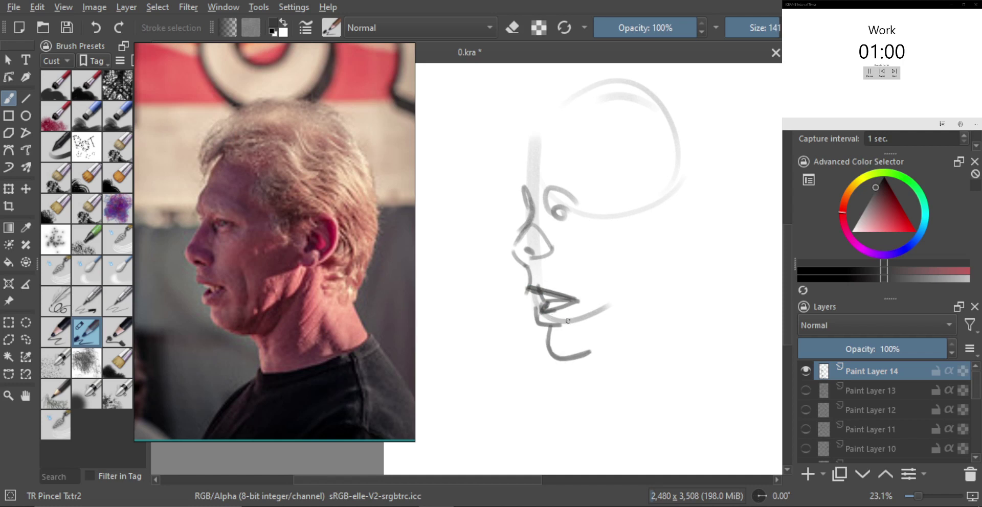
pyautogui.moveTo(546, 318)
pyautogui.mouseDown()
pyautogui.moveTo(558, 322)
pyautogui.moveTo(557, 353)
pyautogui.moveTo(556, 286)
pyautogui.mouseUp()
pyautogui.press('[')
pyautogui.press('[')
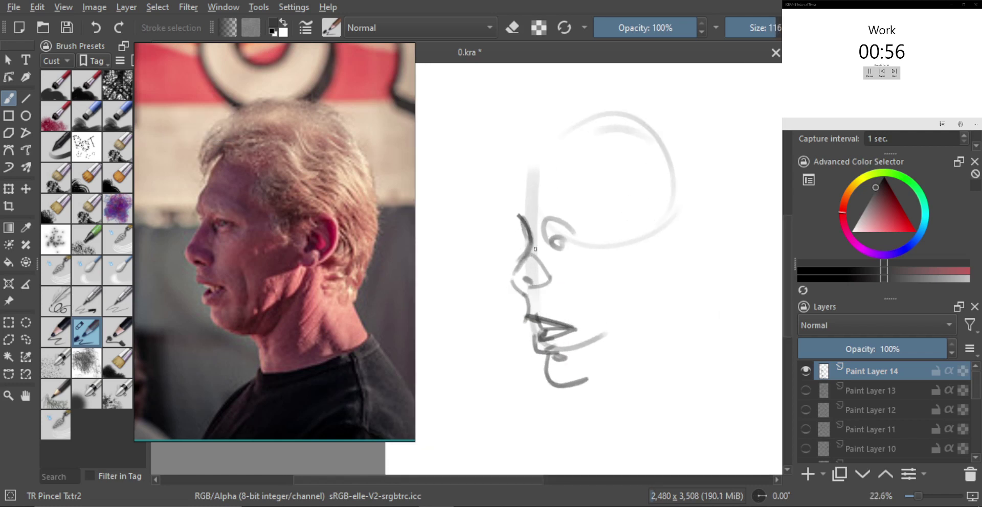
# Step: Darken the contour from brow to nose tip and define the nostril and the eye
pyautogui.moveTo(518, 215)
pyautogui.mouseDown()
pyautogui.moveTo(504, 280)
pyautogui.moveTo(528, 303)
pyautogui.mouseUp()
pyautogui.press(']')
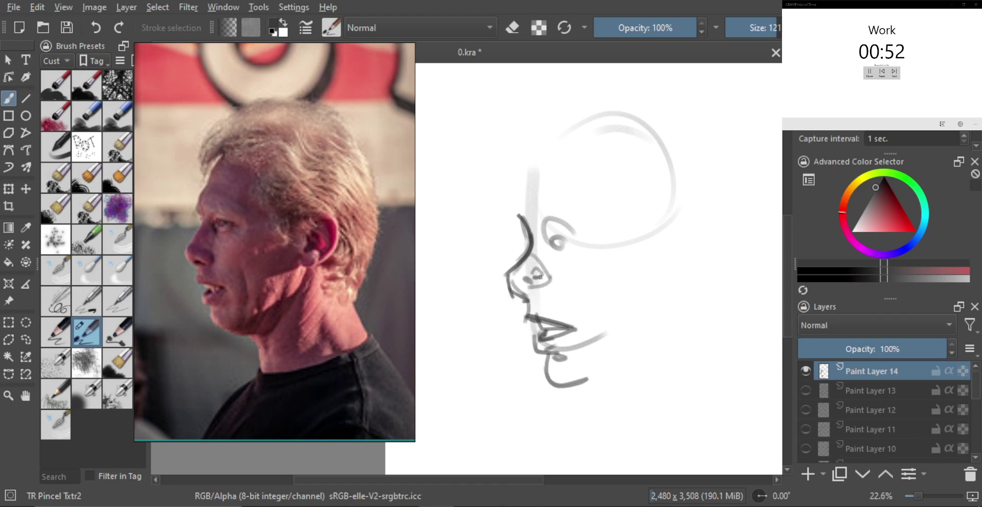
pyautogui.moveTo(548, 276)
pyautogui.mouseDown()
pyautogui.moveTo(532, 289)
pyautogui.moveTo(565, 273)
pyautogui.moveTo(545, 271)
pyautogui.moveTo(572, 260)
pyautogui.moveTo(560, 235)
pyautogui.mouseUp()
pyautogui.press('[')
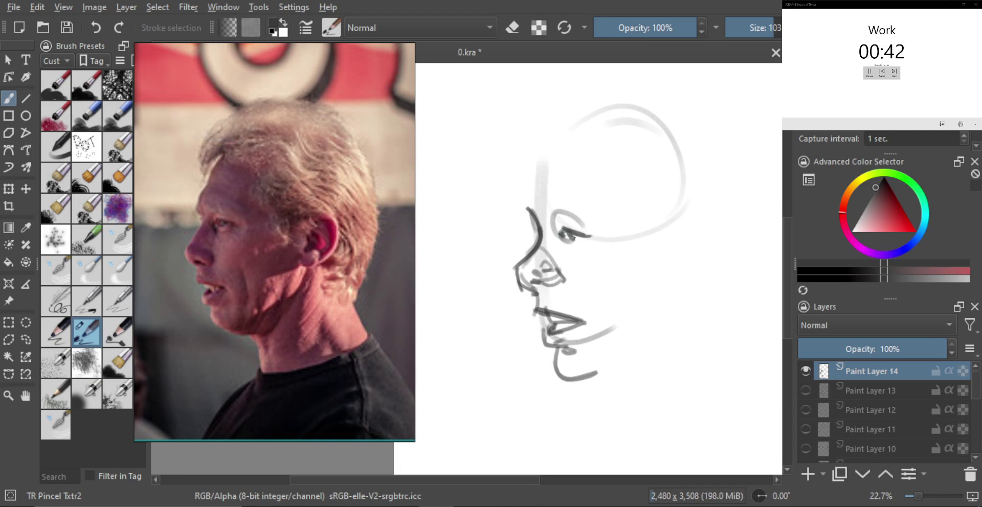
# Step: Add the eyebrow, clean up the lines around the eye and draw the sloping forehead contour
pyautogui.press(']')
pyautogui.moveTo(554, 221); pyautogui.dragTo(586, 216)
pyautogui.press('e')
pyautogui.press('e')
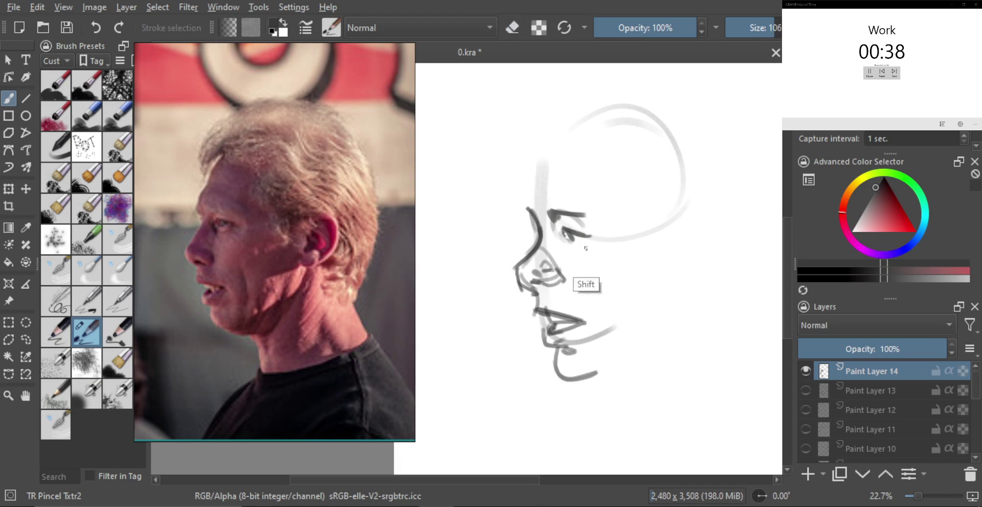
pyautogui.moveTo(582, 254)
pyautogui.mouseDown()
pyautogui.moveTo(596, 256)
pyautogui.moveTo(573, 192)
pyautogui.mouseUp()
pyautogui.moveTo(548, 222)
pyautogui.mouseDown()
pyautogui.moveTo(581, 160)
pyautogui.moveTo(555, 198)
pyautogui.moveTo(562, 170)
pyautogui.moveTo(624, 142)
pyautogui.moveTo(628, 233)
pyautogui.mouseUp()
# Step: Outline the top and back of the skull beyond the guide circle, undoing and redrawing the strokes that miss
pyautogui.hotkey('ctrl', 'z')
pyautogui.hotkey('ctrl', 'z')
pyautogui.moveTo(616, 199)
pyautogui.mouseDown()
pyautogui.moveTo(577, 171)
pyautogui.moveTo(682, 154)
pyautogui.mouseUp()
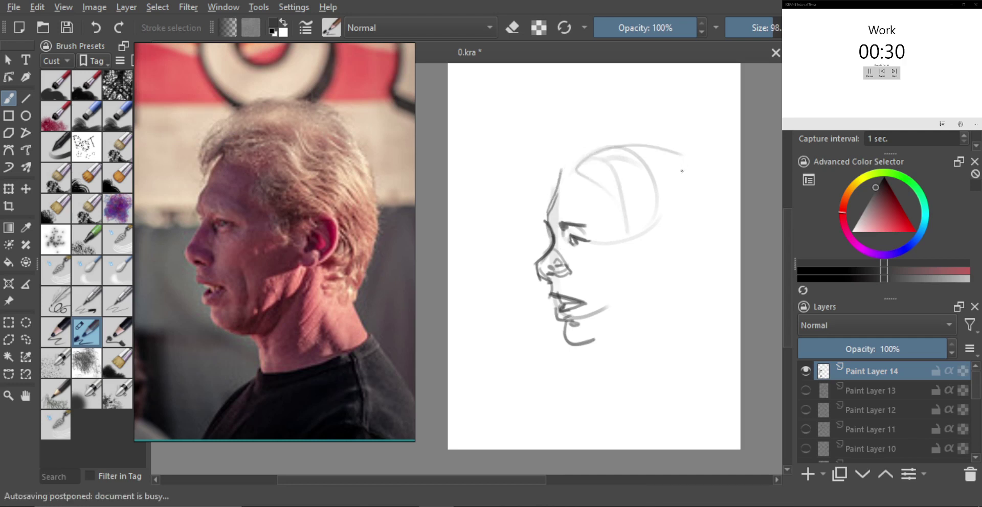
pyautogui.hotkey('ctrl', 'z')
pyautogui.moveTo(576, 170)
pyautogui.mouseDown()
pyautogui.moveTo(624, 137)
pyautogui.moveTo(690, 136)
pyautogui.moveTo(715, 228)
pyautogui.moveTo(694, 265)
pyautogui.mouseUp()
pyautogui.hotkey('ctrl', 'z')
pyautogui.hotkey('ctrl', 'z')
pyautogui.moveTo(687, 137); pyautogui.dragTo(715, 226)
pyautogui.hotkey('ctrl', 'z')
pyautogui.moveTo(698, 146)
pyautogui.mouseDown()
pyautogui.moveTo(714, 218)
pyautogui.moveTo(680, 293)
pyautogui.mouseUp()
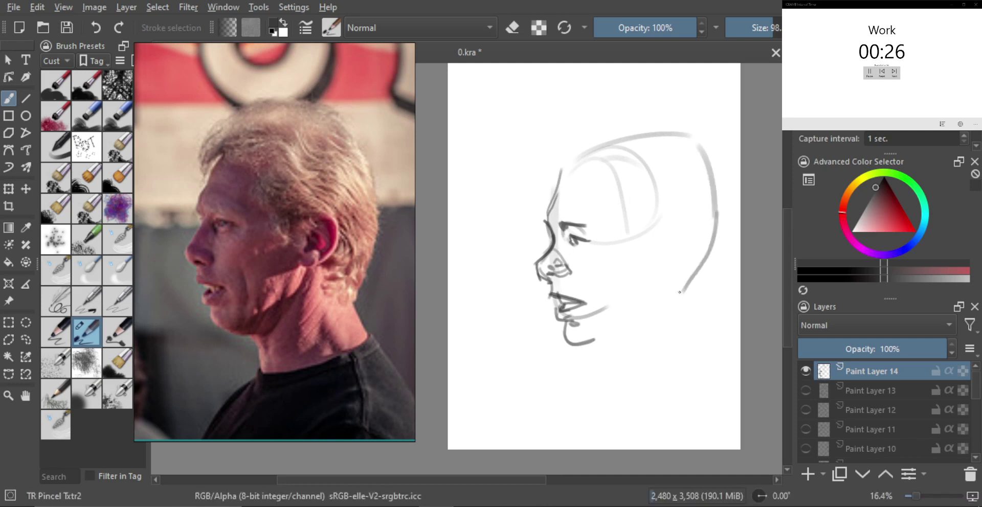
# Step: Sketch the temple, ear and jaw lines of the profile head and outline the neck beneath them
pyautogui.moveTo(602, 201)
pyautogui.mouseDown()
pyautogui.moveTo(612, 226)
pyautogui.moveTo(667, 268)
pyautogui.moveTo(650, 280)
pyautogui.mouseUp()
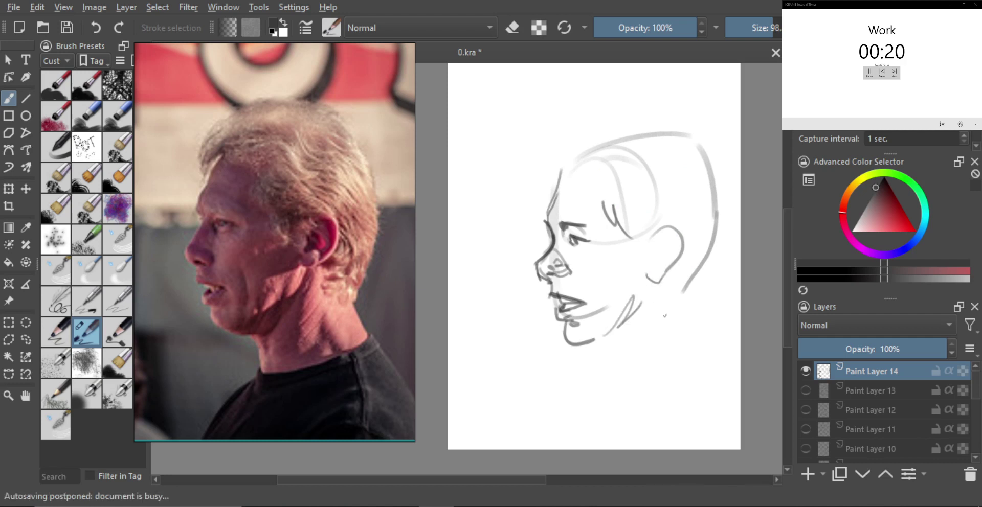
pyautogui.hotkey('ctrl', 'z')
pyautogui.moveTo(600, 351)
pyautogui.mouseDown()
pyautogui.moveTo(620, 351)
pyautogui.moveTo(606, 374)
pyautogui.moveTo(668, 370)
pyautogui.mouseUp()
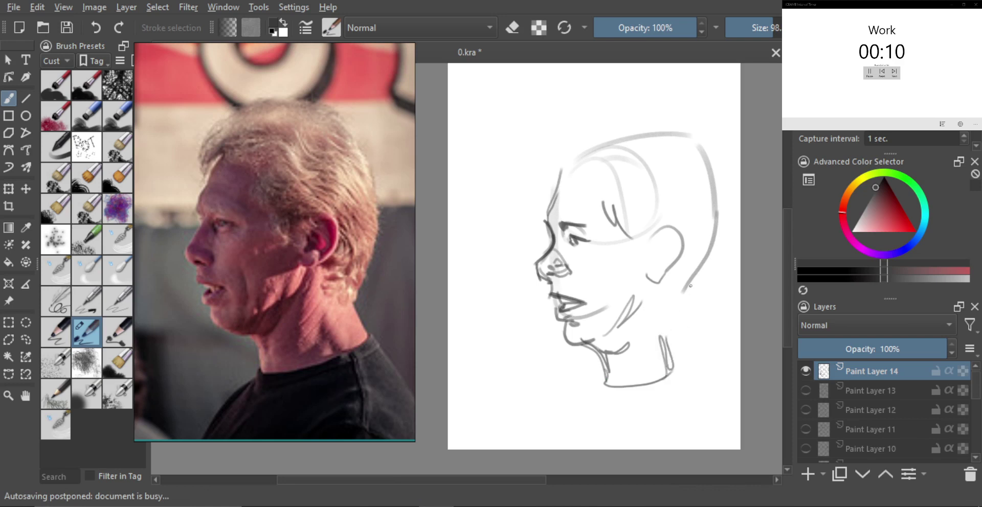
pyautogui.moveTo(690, 285)
pyautogui.mouseDown()
pyautogui.moveTo(705, 354)
pyautogui.moveTo(673, 373)
pyautogui.mouseUp()
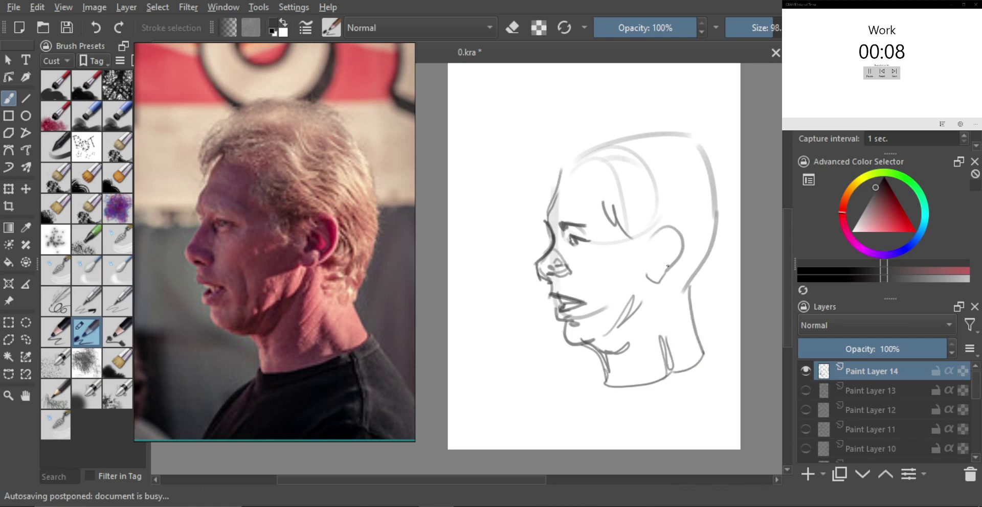
# Step: Draw the hair: tufts at the nape, a darker outline around the back and top, and strands over the temple
pyautogui.moveTo(667, 266)
pyautogui.mouseDown()
pyautogui.moveTo(664, 288)
pyautogui.moveTo(688, 302)
pyautogui.moveTo(703, 248)
pyautogui.moveTo(706, 175)
pyautogui.mouseUp()
pyautogui.hotkey('ctrl', 'z')
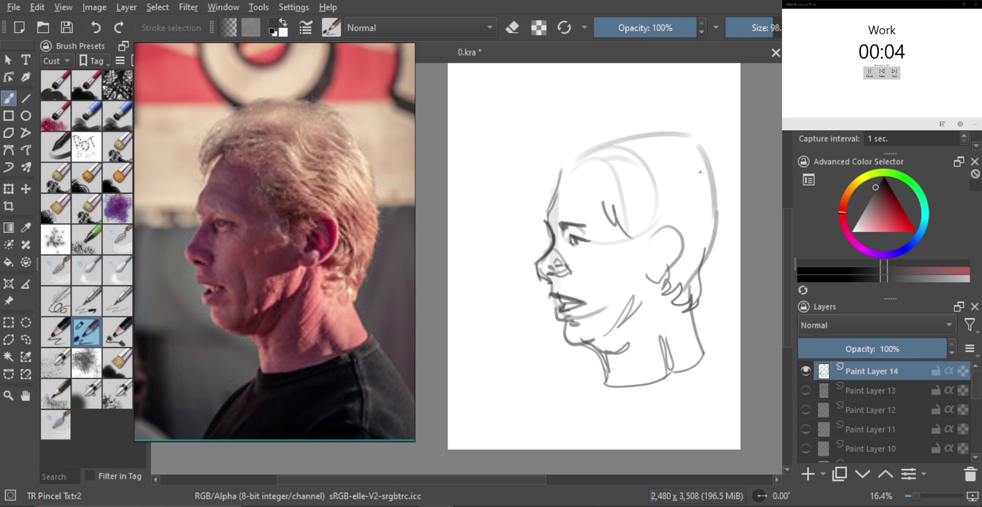
pyautogui.moveTo(686, 131)
pyautogui.mouseDown()
pyautogui.moveTo(713, 232)
pyautogui.moveTo(701, 294)
pyautogui.mouseUp()
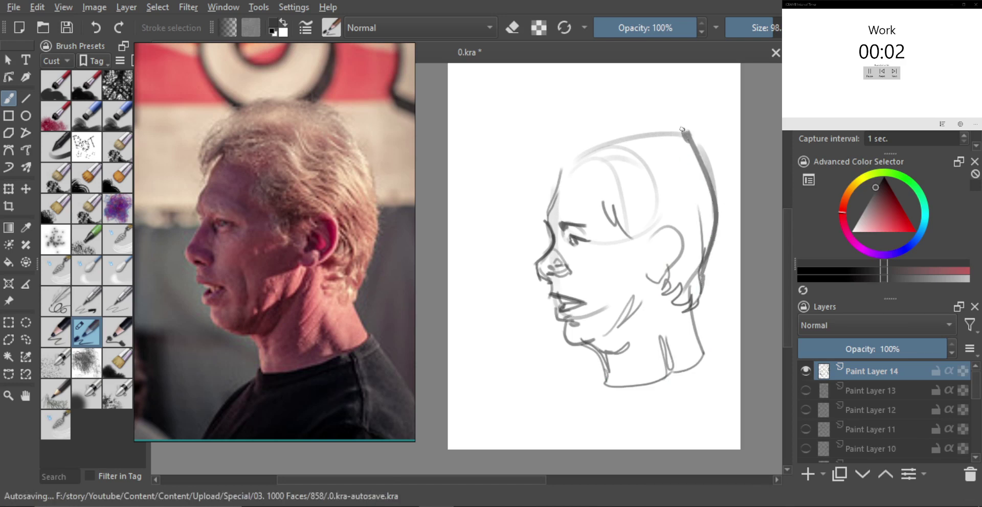
pyautogui.moveTo(550, 207)
pyautogui.mouseDown()
pyautogui.moveTo(558, 171)
pyautogui.moveTo(550, 149)
pyautogui.moveTo(607, 116)
pyautogui.moveTo(667, 111)
pyautogui.moveTo(682, 131)
pyautogui.mouseUp()
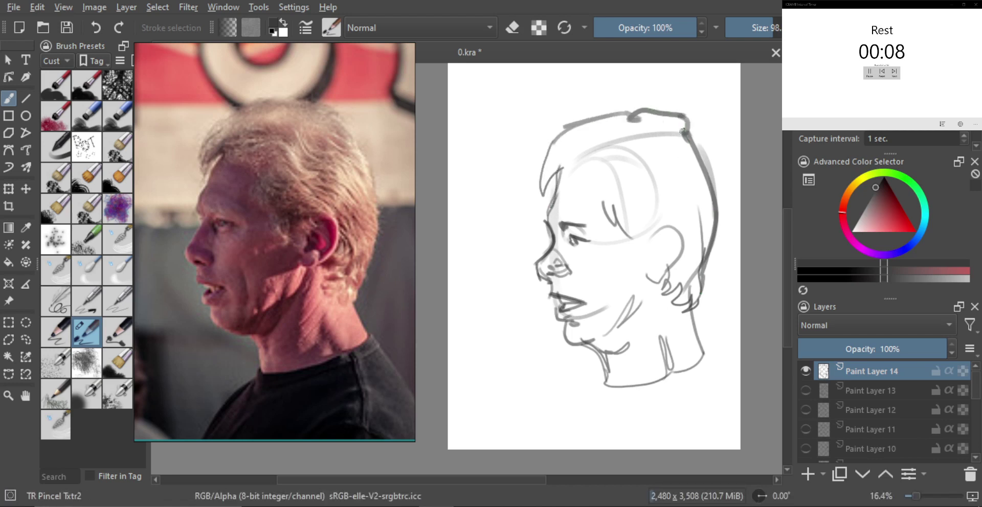
pyautogui.moveTo(595, 171)
pyautogui.mouseDown()
pyautogui.moveTo(649, 193)
pyautogui.moveTo(634, 220)
pyautogui.moveTo(657, 223)
pyautogui.mouseUp()
pyautogui.scroll(-1, 649, 223)
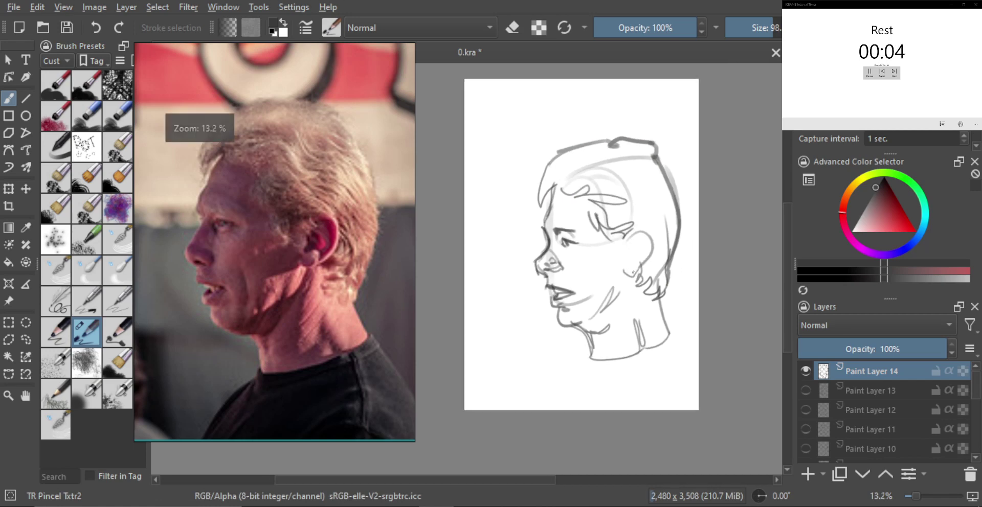
# Step: Hide Paint Layer 14 with the profile sketch and add a new paint layer above it
pyautogui.click(805, 371)
pyautogui.click(808, 473)
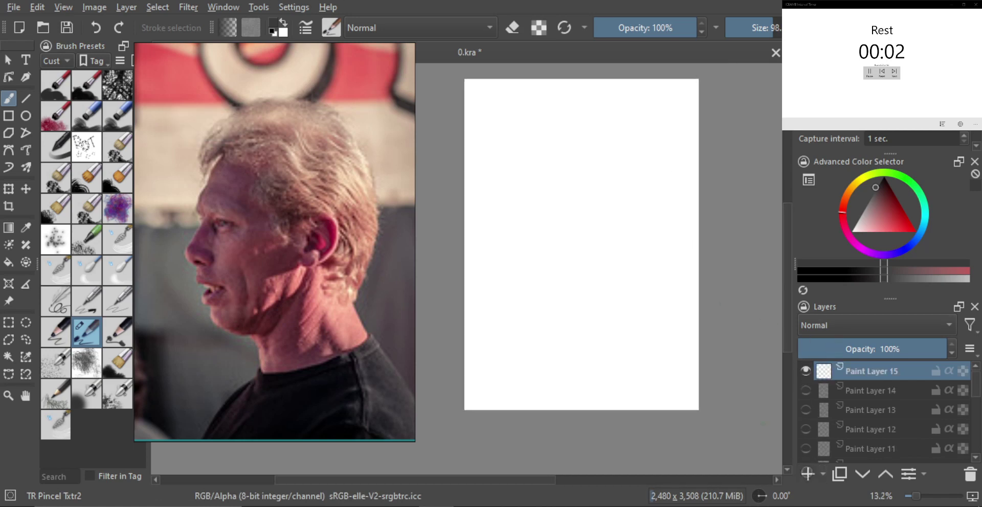
# Step: Bring up the reference photo of the man in the NAVY cap and sunglasses, enlarged on his head
pyautogui.scroll(-3, 265, 323)
pyautogui.scroll(8, 247, 312)
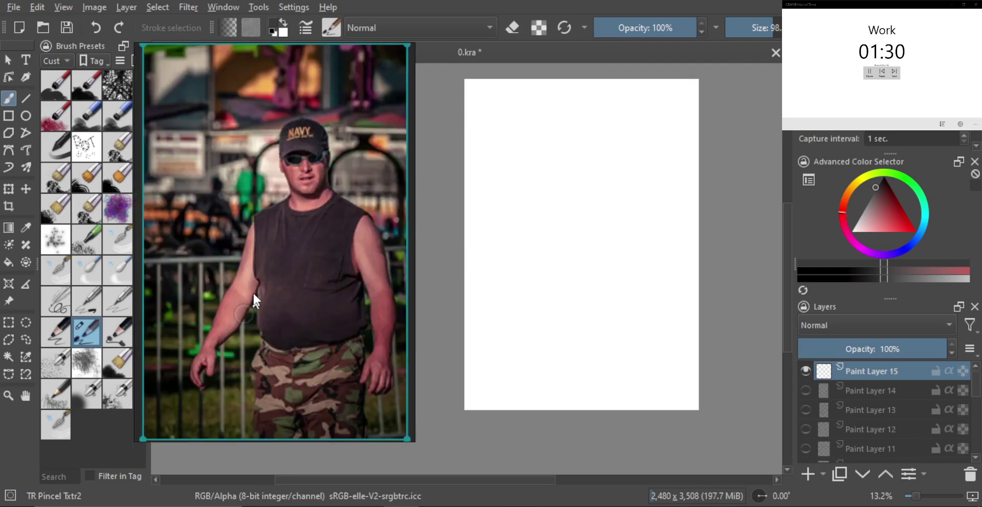
pyautogui.scroll(2, 296, 339)
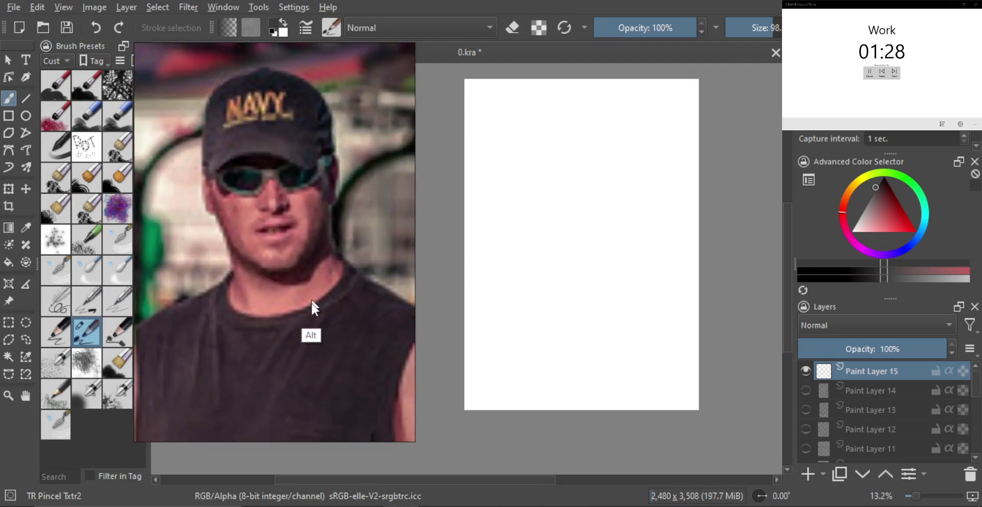
# Step: Turn on horizontal mirror drawing and sketch a symmetrical front-view head with skull guides, tapering cheeks and chin
pyautogui.press('m')
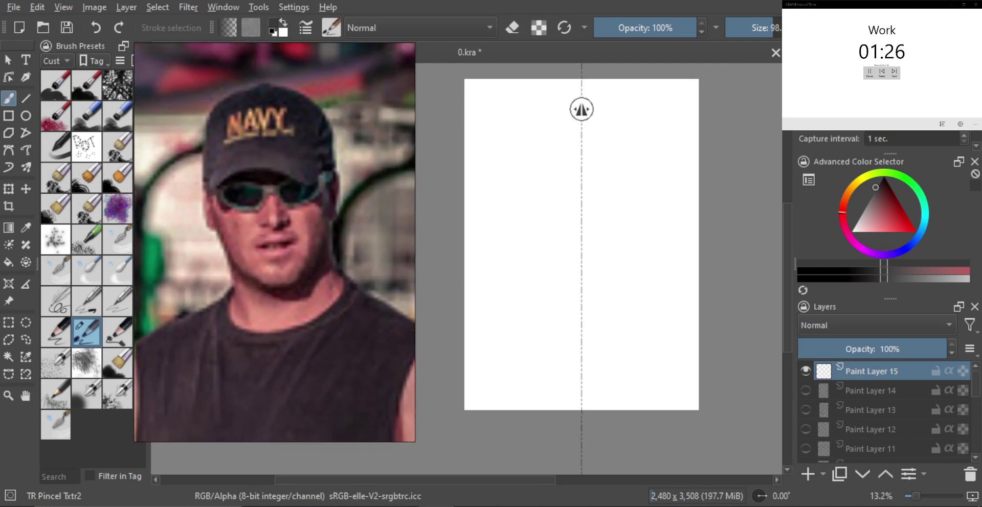
pyautogui.moveTo(563, 160)
pyautogui.mouseDown()
pyautogui.moveTo(537, 201)
pyautogui.moveTo(558, 273)
pyautogui.mouseUp()
pyautogui.scroll(1, 566, 228)
pyautogui.moveTo(630, 237)
pyautogui.mouseDown()
pyautogui.moveTo(609, 300)
pyautogui.moveTo(582, 310)
pyautogui.mouseUp()
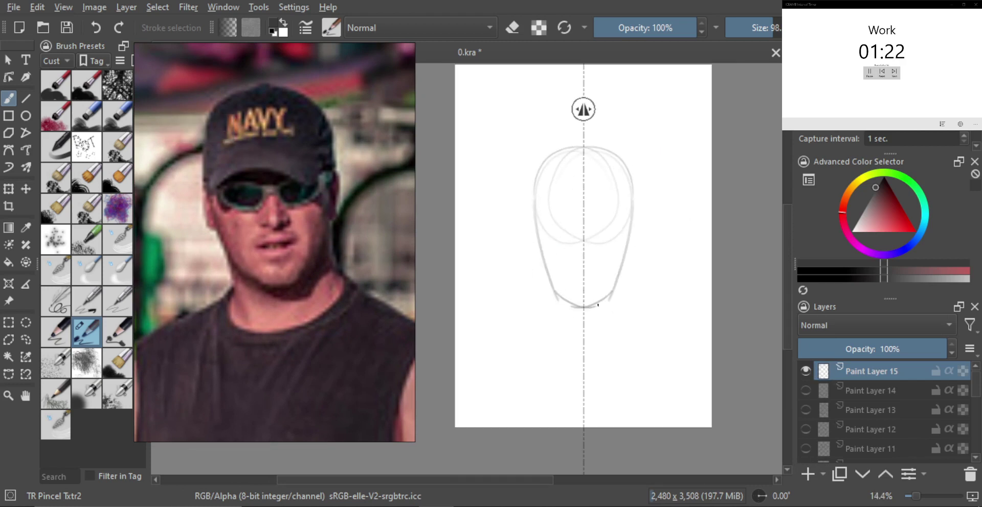
# Step: Draw the mirrored nose on the centre line, with bridge lines, nostril wings and a darkened base
pyautogui.scroll(2, 582, 257)
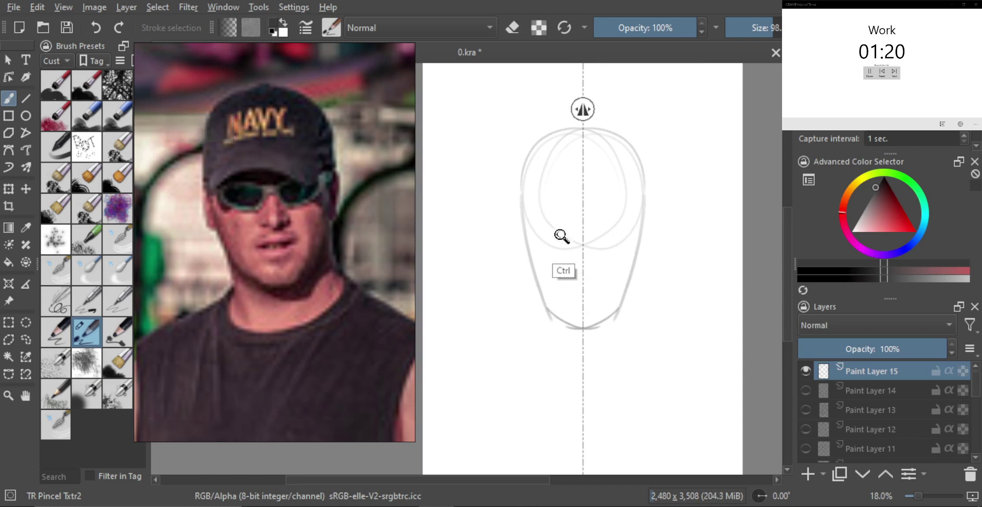
pyautogui.scroll(1, 563, 232)
pyautogui.moveTo(575, 205)
pyautogui.mouseDown()
pyautogui.moveTo(571, 254)
pyautogui.moveTo(582, 234)
pyautogui.moveTo(586, 260)
pyautogui.moveTo(570, 254)
pyautogui.moveTo(579, 243)
pyautogui.mouseUp()
pyautogui.scroll(2, 573, 244)
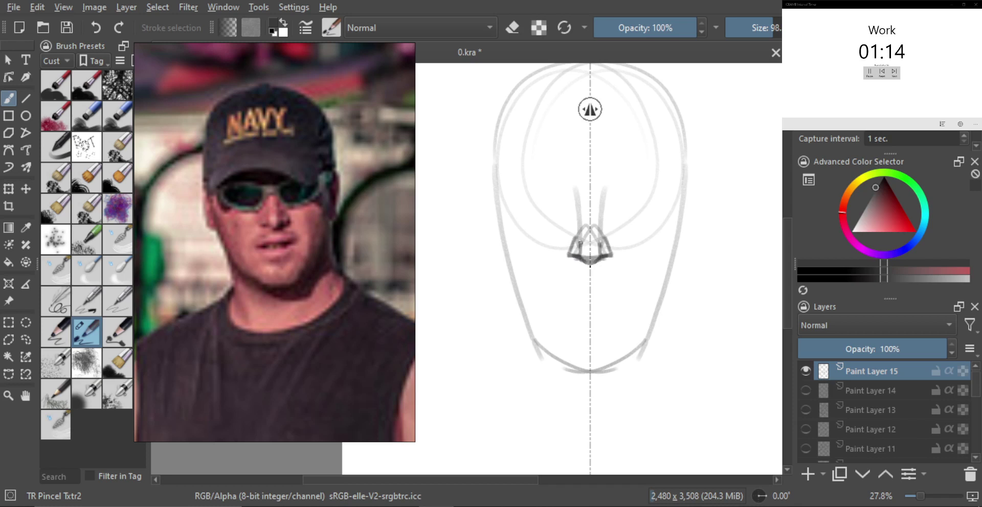
# Step: Draw the mouth corners and lip outline below the nose with mirror drawing turned off
pyautogui.scroll(1, 592, 239)
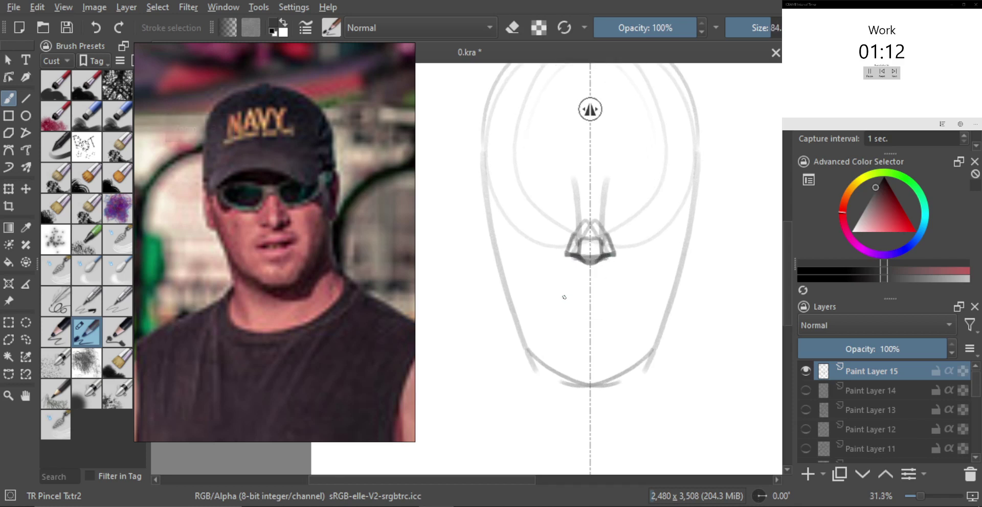
pyautogui.moveTo(558, 298); pyautogui.dragTo(566, 302)
pyautogui.hotkey('ctrl', 'z')
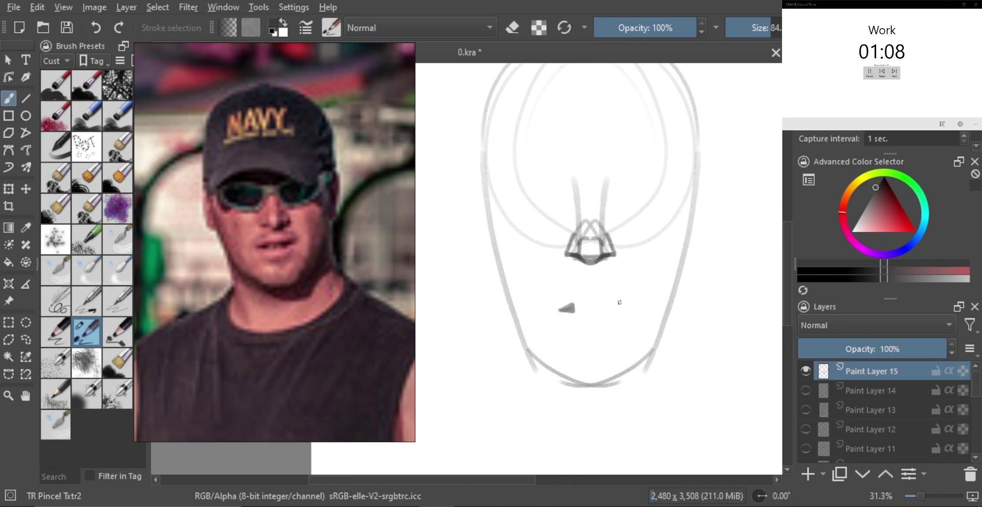
pyautogui.moveTo(609, 303); pyautogui.dragTo(625, 306)
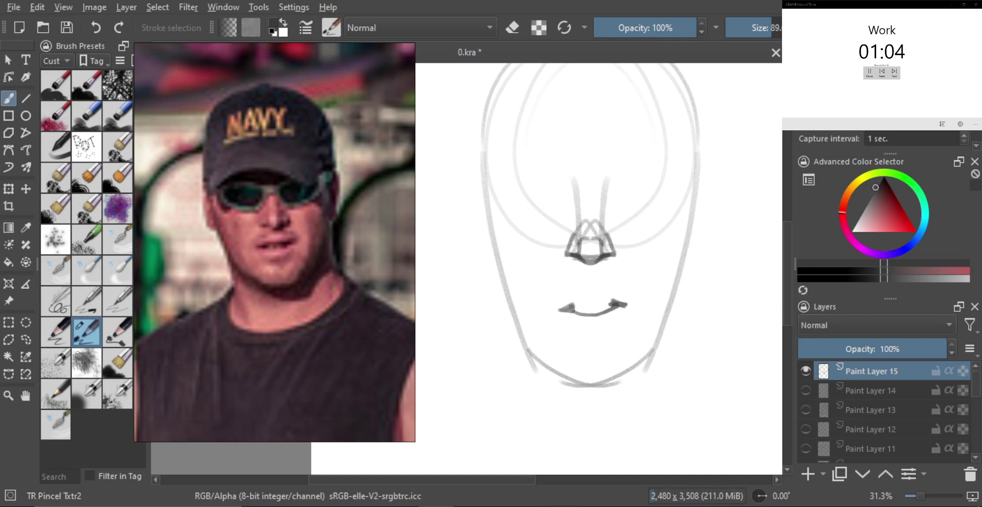
pyautogui.press('[')
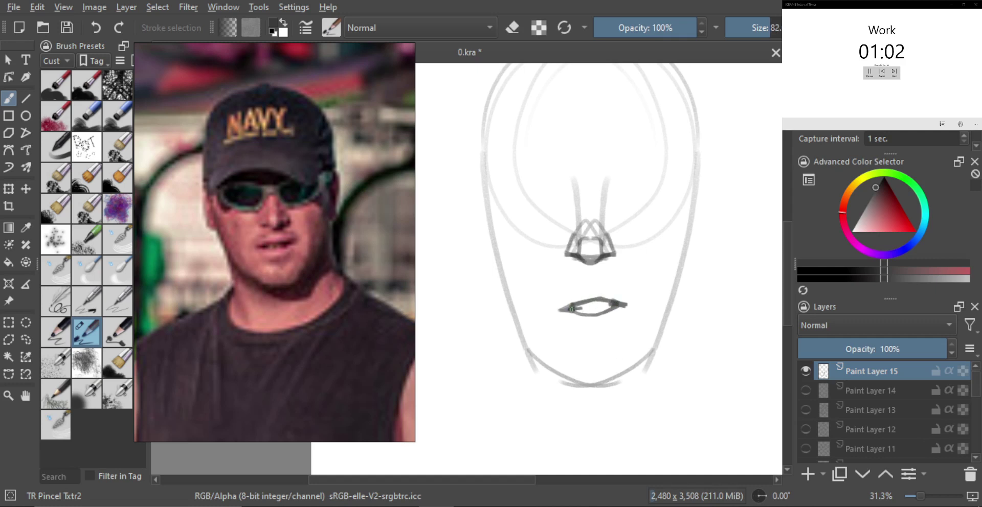
# Step: Shade the upper lip and add short shadow strokes above the mouth and under the lower lip
pyautogui.moveTo(572, 307)
pyautogui.mouseDown()
pyautogui.moveTo(592, 291)
pyautogui.moveTo(620, 304)
pyautogui.mouseUp()
pyautogui.press('[')
pyautogui.press('[')
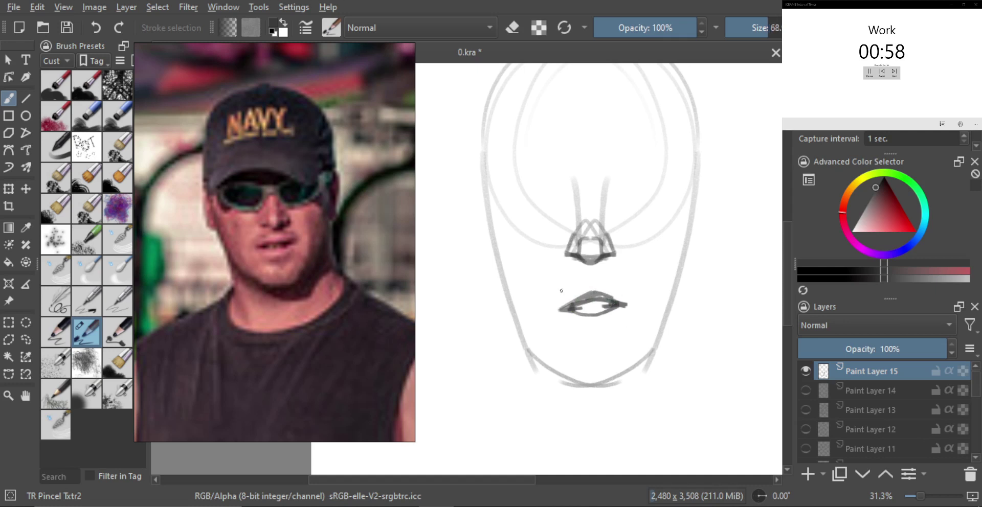
pyautogui.moveTo(562, 289)
pyautogui.mouseDown()
pyautogui.moveTo(580, 280)
pyautogui.moveTo(624, 289)
pyautogui.mouseUp()
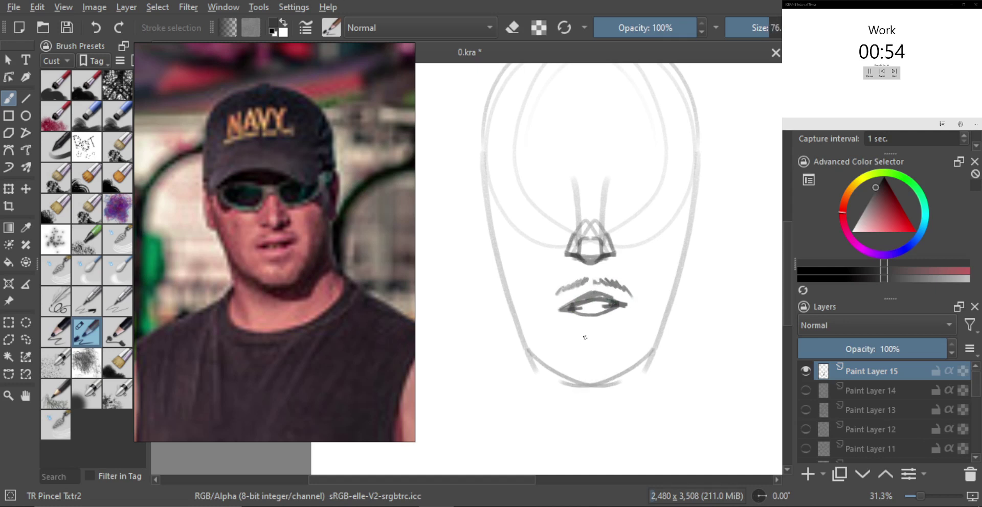
pyautogui.moveTo(570, 333); pyautogui.dragTo(612, 328)
pyautogui.scroll(-2, 623, 313)
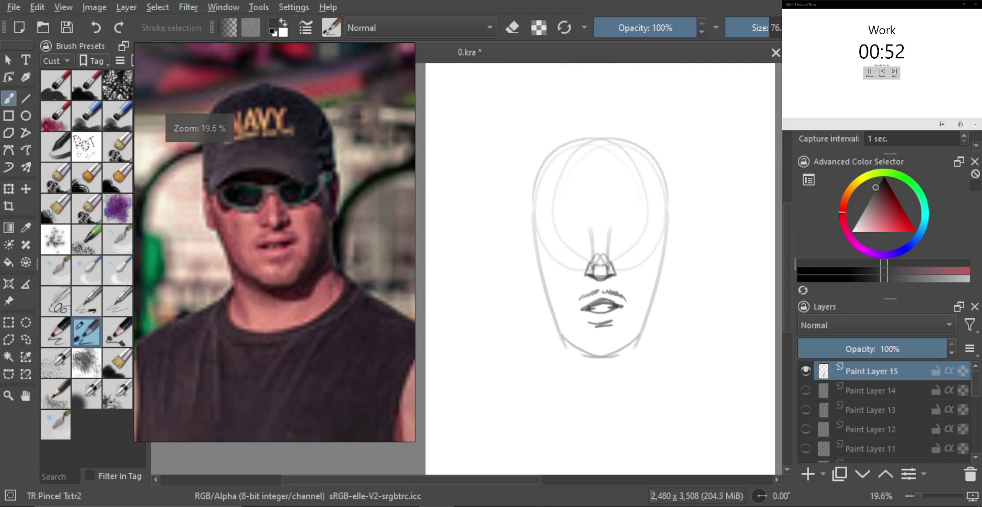
# Step: Turn mirror drawing back on and draw the symmetrical sunglasses outline across the nose bridge to both temples
pyautogui.press('m')
pyautogui.scroll(1, 578, 252)
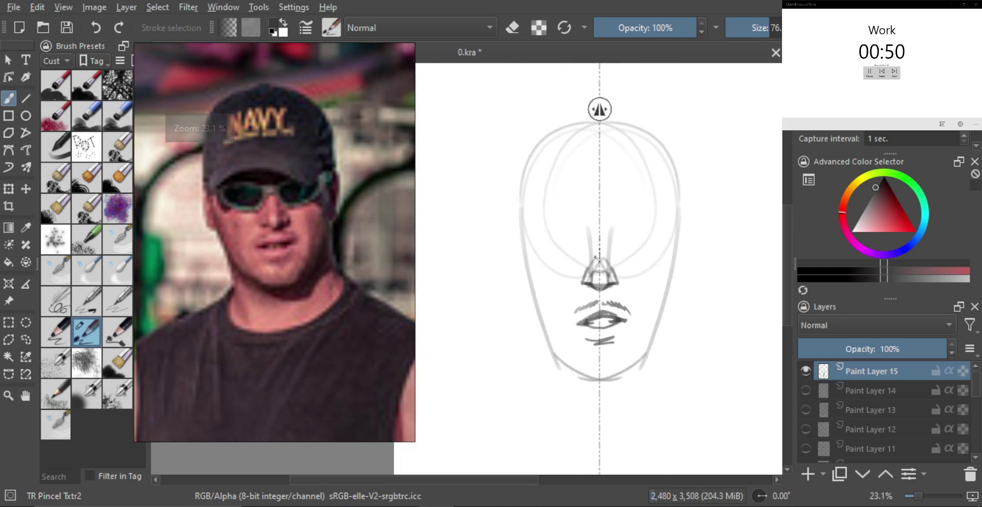
pyautogui.moveTo(592, 248)
pyautogui.mouseDown()
pyautogui.moveTo(527, 256)
pyautogui.moveTo(523, 237)
pyautogui.moveTo(547, 225)
pyautogui.moveTo(600, 236)
pyautogui.mouseUp()
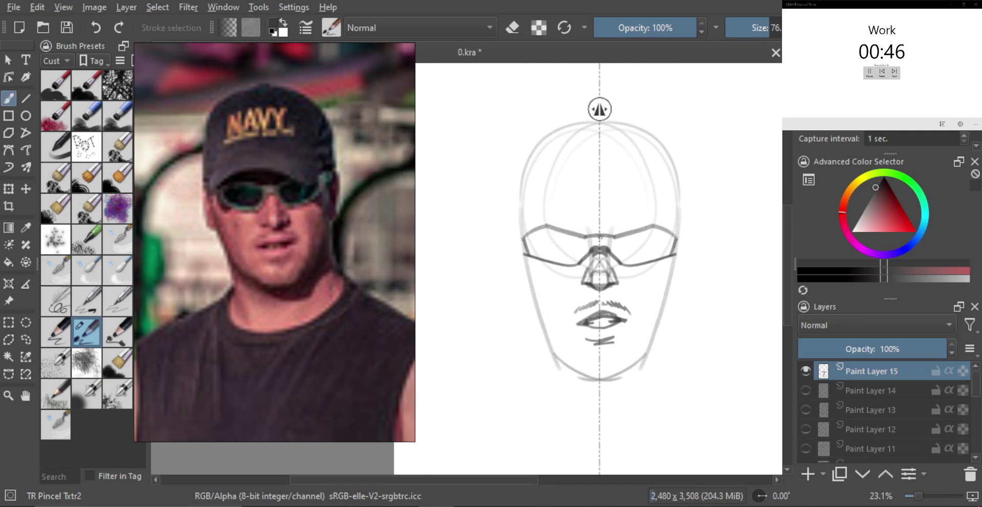
# Step: Draw mirrored cheek hollows and the outer cheek and jaw contours down to the chin, undoing misplaced strokes
pyautogui.scroll(-1, 567, 242)
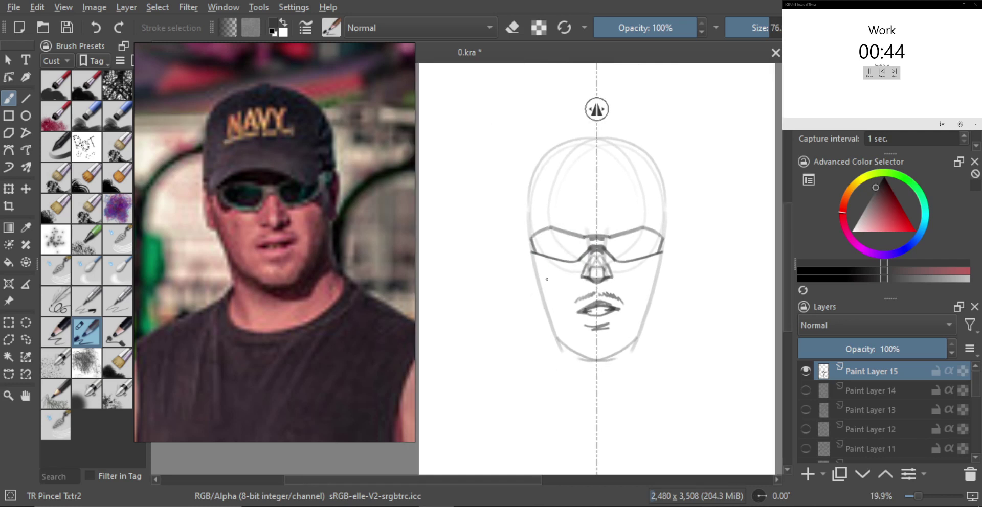
pyautogui.moveTo(543, 275); pyautogui.dragTo(553, 294)
pyautogui.moveTo(551, 325); pyautogui.dragTo(553, 325)
pyautogui.moveTo(533, 263); pyautogui.dragTo(560, 338)
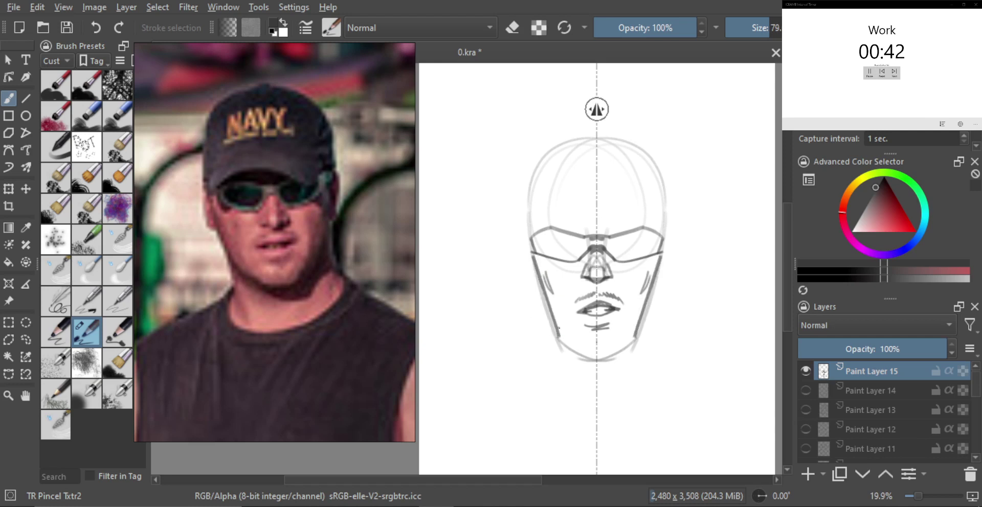
pyautogui.hotkey('ctrl', 'z')
pyautogui.moveTo(530, 261); pyautogui.dragTo(558, 321)
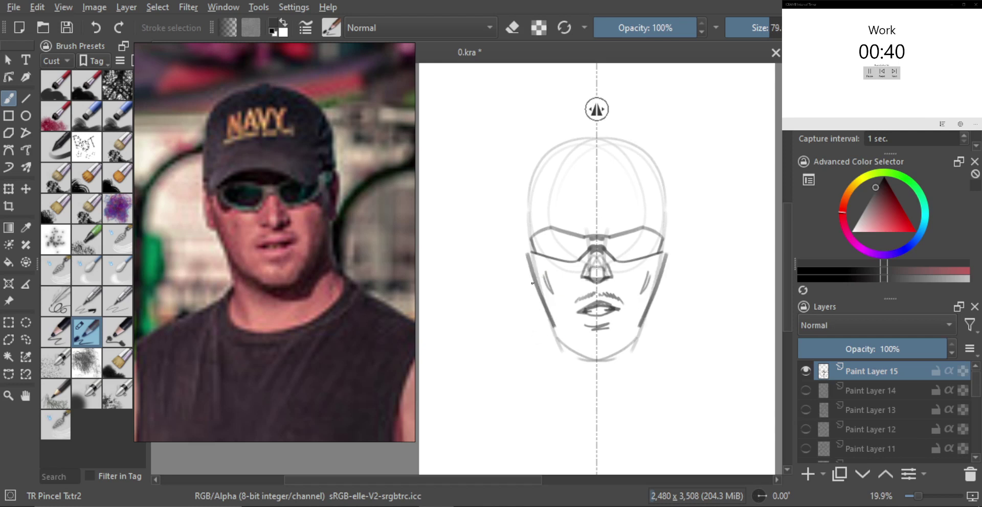
pyautogui.hotkey('ctrl', 'z')
pyautogui.moveTo(528, 258); pyautogui.dragTo(548, 331)
pyautogui.moveTo(540, 282); pyautogui.dragTo(566, 330)
pyautogui.moveTo(567, 333)
pyautogui.mouseDown()
pyautogui.moveTo(572, 297)
pyautogui.moveTo(559, 328)
pyautogui.moveTo(586, 348)
pyautogui.mouseUp()
pyautogui.hotkey('ctrl', 'z')
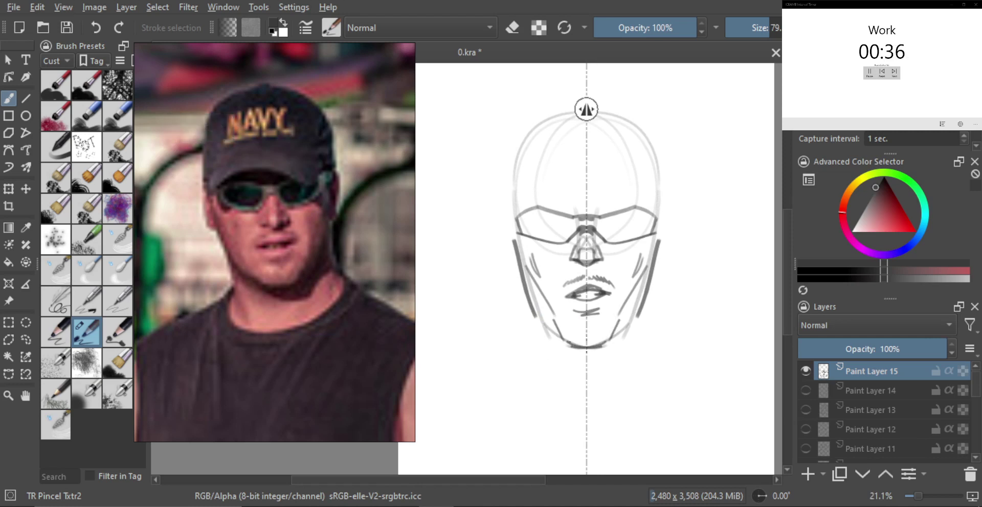
# Step: Draw the mirrored ears beside the sunglasses and the tall cap dome with a small button on top
pyautogui.scroll(2, 548, 331)
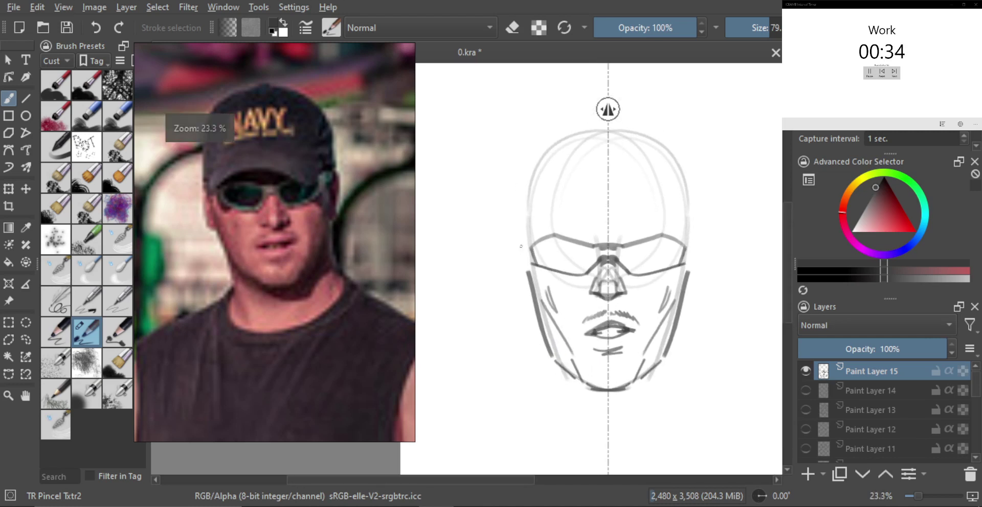
pyautogui.moveTo(527, 272)
pyautogui.mouseDown()
pyautogui.moveTo(509, 231)
pyautogui.moveTo(511, 268)
pyautogui.moveTo(529, 306)
pyautogui.mouseUp()
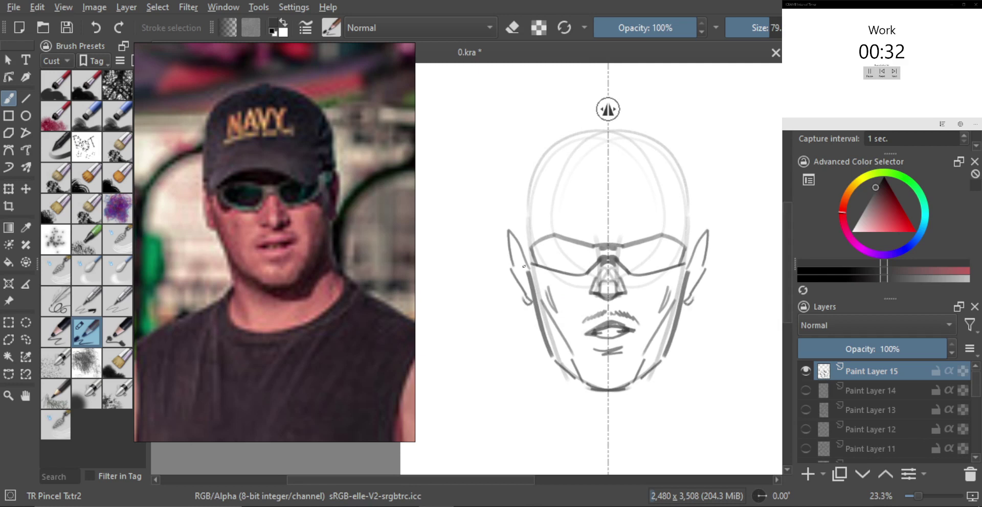
pyautogui.moveTo(521, 228); pyautogui.dragTo(527, 256)
pyautogui.moveTo(530, 223)
pyautogui.mouseDown()
pyautogui.moveTo(537, 262)
pyautogui.moveTo(519, 237)
pyautogui.moveTo(520, 197)
pyautogui.moveTo(541, 161)
pyautogui.moveTo(576, 153)
pyautogui.mouseUp()
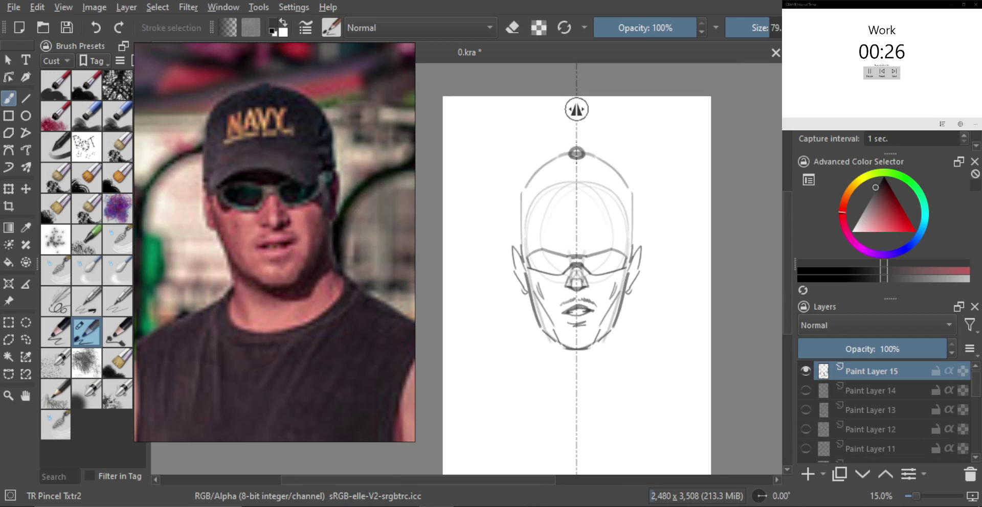
# Step: Draw the curved cap brim above the sunglasses and the cap's front band with mirror drawing turned off
pyautogui.moveTo(527, 233)
pyautogui.mouseDown()
pyautogui.moveTo(526, 254)
pyautogui.moveTo(576, 234)
pyautogui.moveTo(617, 250)
pyautogui.moveTo(628, 231)
pyautogui.moveTo(621, 252)
pyautogui.mouseUp()
pyautogui.hotkey('ctrl', 'z')
pyautogui.hotkey('ctrl', 'z')
pyautogui.press(']')
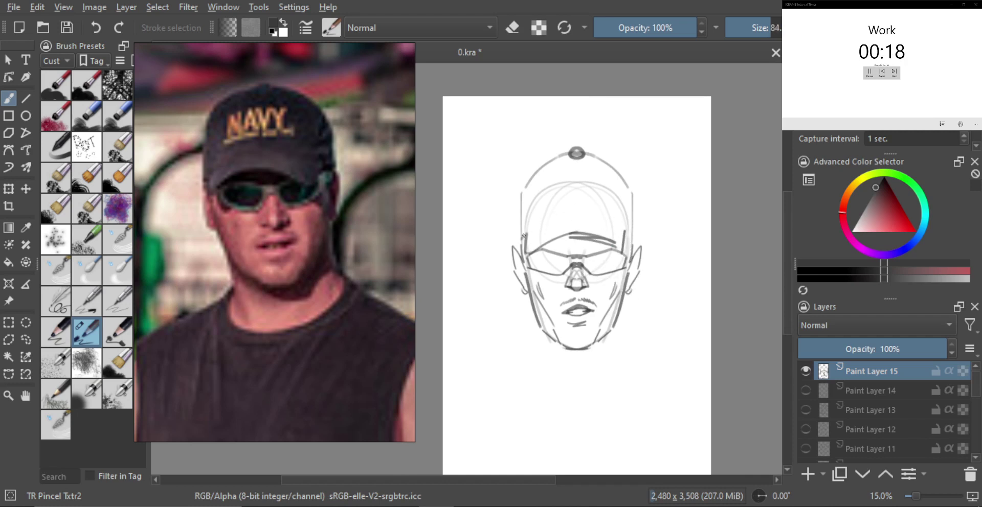
pyautogui.moveTo(569, 210); pyautogui.dragTo(615, 214)
pyautogui.moveTo(579, 208)
pyautogui.mouseDown()
pyautogui.moveTo(597, 211)
pyautogui.moveTo(597, 251)
pyautogui.moveTo(555, 316)
pyautogui.mouseUp()
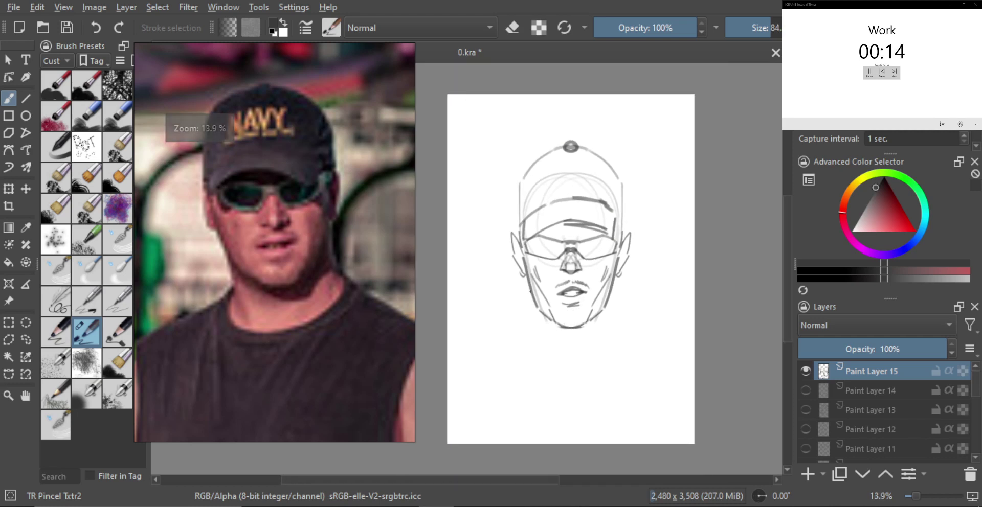
# Step: Draw both sides of the neck and the curved shirt collar below the jaw
pyautogui.moveTo(527, 280); pyautogui.dragTo(545, 349)
pyautogui.moveTo(616, 274); pyautogui.dragTo(616, 335)
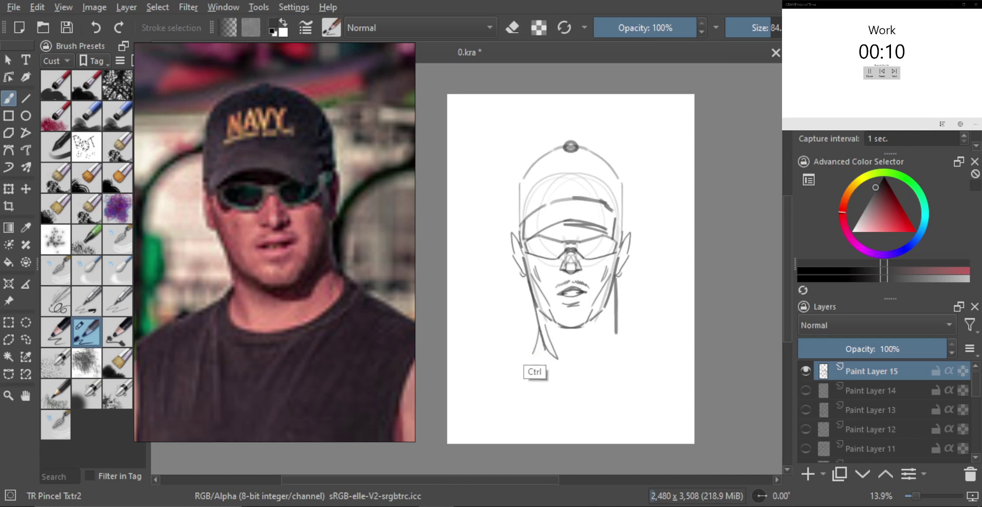
pyautogui.hotkey('ctrl', 'z')
pyautogui.moveTo(537, 332)
pyautogui.mouseDown()
pyautogui.moveTo(523, 362)
pyautogui.moveTo(548, 372)
pyautogui.moveTo(618, 345)
pyautogui.moveTo(618, 311)
pyautogui.mouseUp()
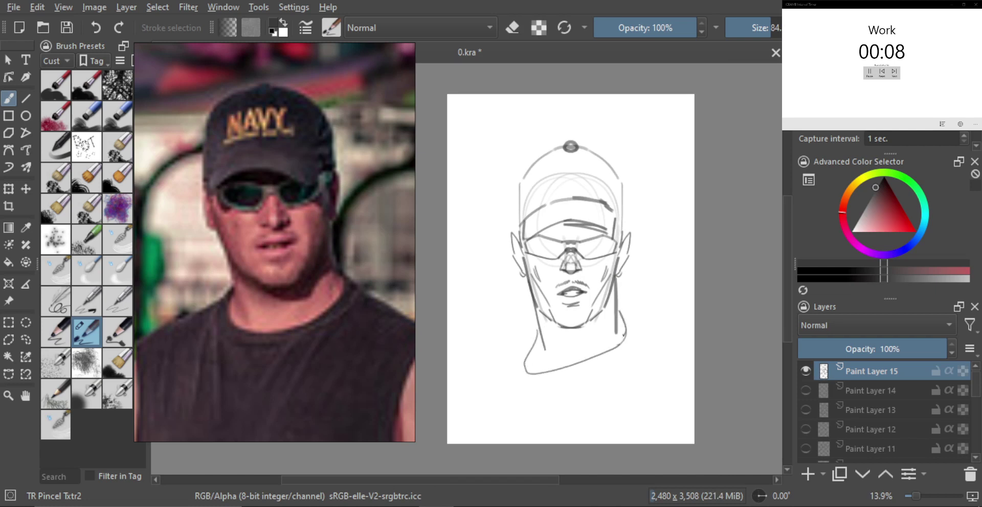
# Step: Enlarge the brush and shade the neck under the jaw, the shadowed side of the face and the cap brim's underside
pyautogui.keyDown('shift'); pyautogui.moveTo(555, 345); pyautogui.dragTo(558, 345); pyautogui.keyUp('shift')
pyautogui.scroll(3, 566, 306)
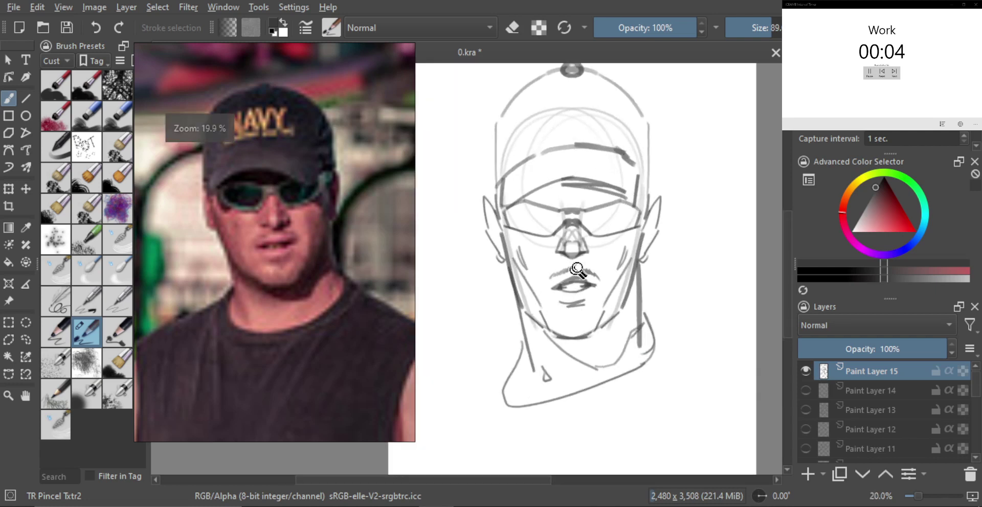
pyautogui.press(']')
pyautogui.moveTo(569, 345)
pyautogui.keyDown('shift'); pyautogui.mouseDown()
pyautogui.moveTo(591, 338)
pyautogui.moveTo(591, 371)
pyautogui.moveTo(632, 291)
pyautogui.moveTo(582, 355)
pyautogui.moveTo(590, 364)
pyautogui.moveTo(616, 358)
pyautogui.moveTo(620, 276)
pyautogui.moveTo(603, 307)
pyautogui.moveTo(618, 309)
pyautogui.moveTo(637, 241)
pyautogui.moveTo(660, 214)
pyautogui.moveTo(647, 250)
pyautogui.mouseUp(); pyautogui.keyUp('shift')
pyautogui.press(']')
pyautogui.moveTo(565, 185); pyautogui.dragTo(639, 194)
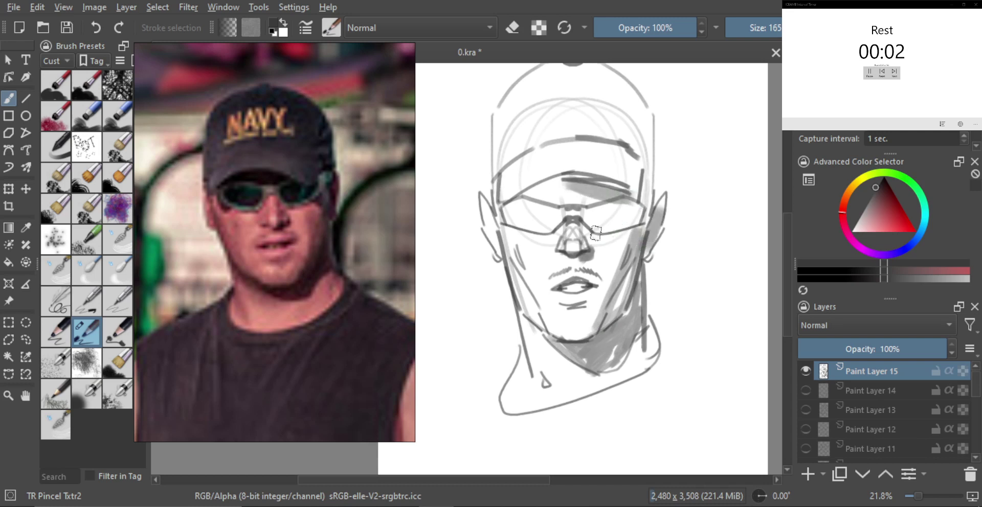
pyautogui.moveTo(610, 246)
pyautogui.mouseDown()
pyautogui.moveTo(611, 280)
pyautogui.moveTo(590, 282)
pyautogui.mouseUp()
# Step: Hide Paint Layer 15, add a new paint layer and frame the short-haired woman looking down on the reference board
pyautogui.click(805, 371)
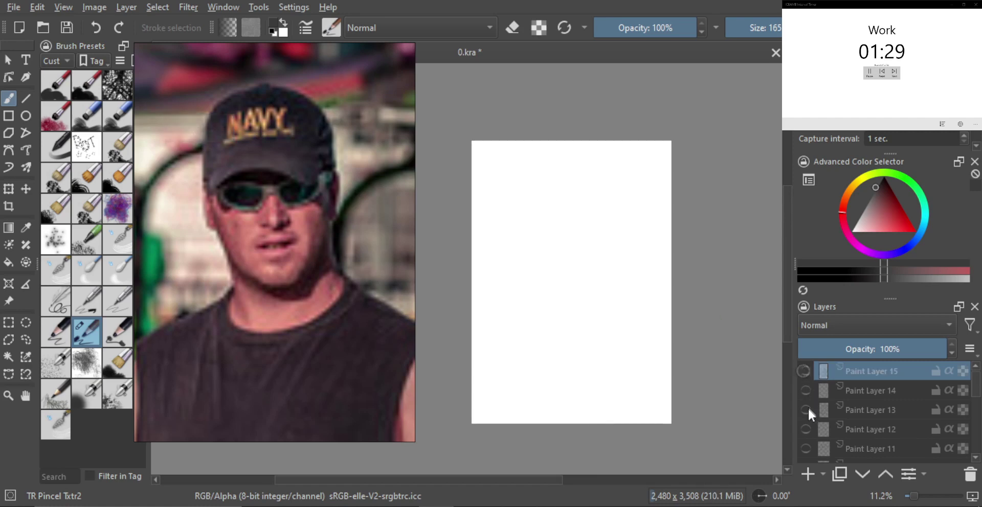
pyautogui.click(807, 475)
pyautogui.scroll(-5, 320, 316)
pyautogui.scroll(-3, 276, 316)
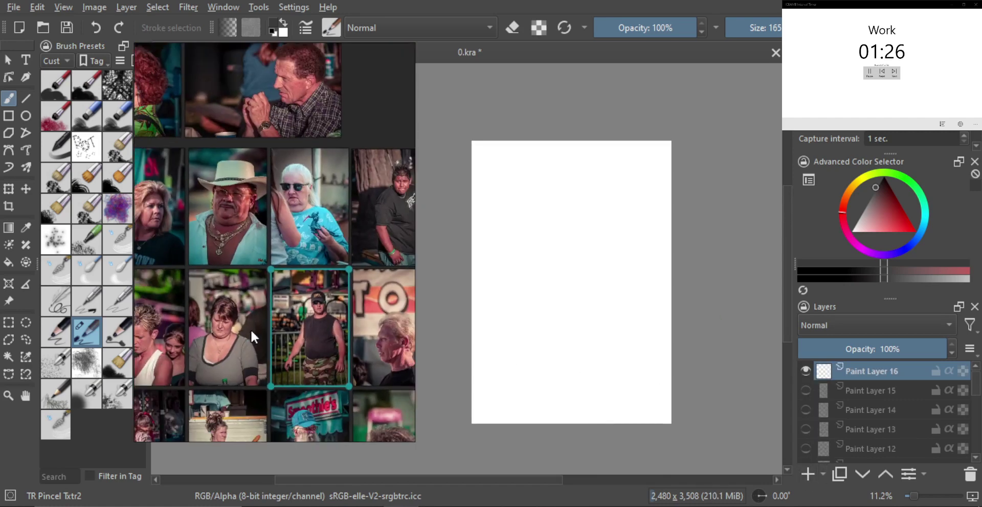
pyautogui.scroll(8, 250, 329)
pyautogui.scroll(3, 302, 347)
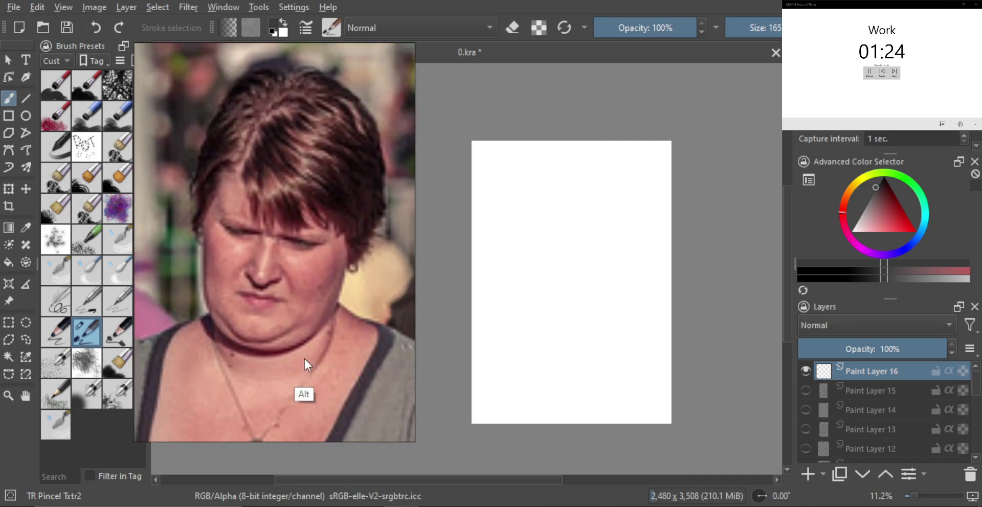
# Step: Sketch the tilted skull circle, the straight side of the face and a curved chin and jaw line
pyautogui.moveTo(570, 211)
pyautogui.mouseDown()
pyautogui.moveTo(612, 246)
pyautogui.moveTo(540, 237)
pyautogui.mouseUp()
pyautogui.moveTo(567, 287); pyautogui.dragTo(569, 261)
pyautogui.moveTo(530, 221)
pyautogui.mouseDown()
pyautogui.moveTo(535, 332)
pyautogui.moveTo(534, 305)
pyautogui.moveTo(532, 320)
pyautogui.moveTo(603, 324)
pyautogui.mouseUp()
# Step: Block in both downcast eyes with slanted brow strokes and small dark sockets under the skull circle
pyautogui.scroll(1, 588, 302)
pyautogui.click(541, 274)
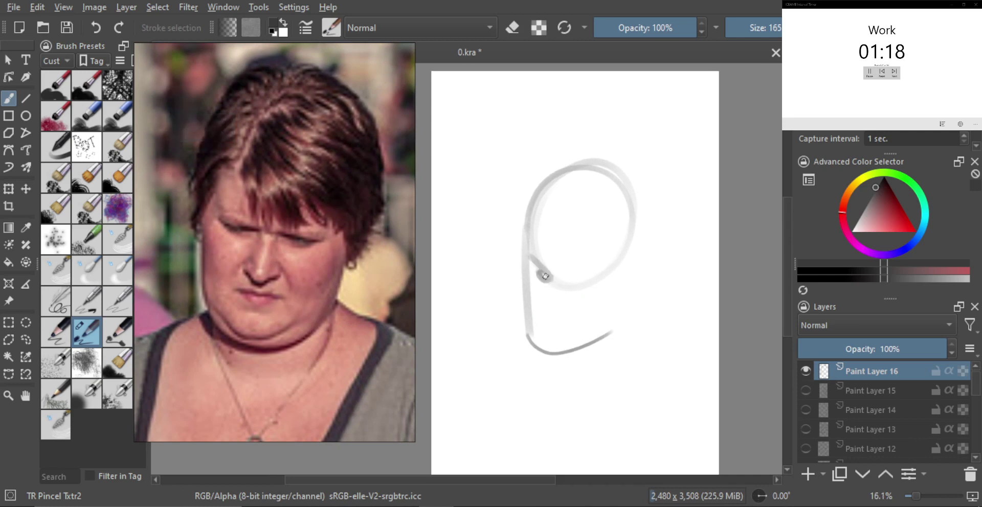
pyautogui.scroll(1, 587, 284)
pyautogui.moveTo(606, 278); pyautogui.dragTo(594, 289)
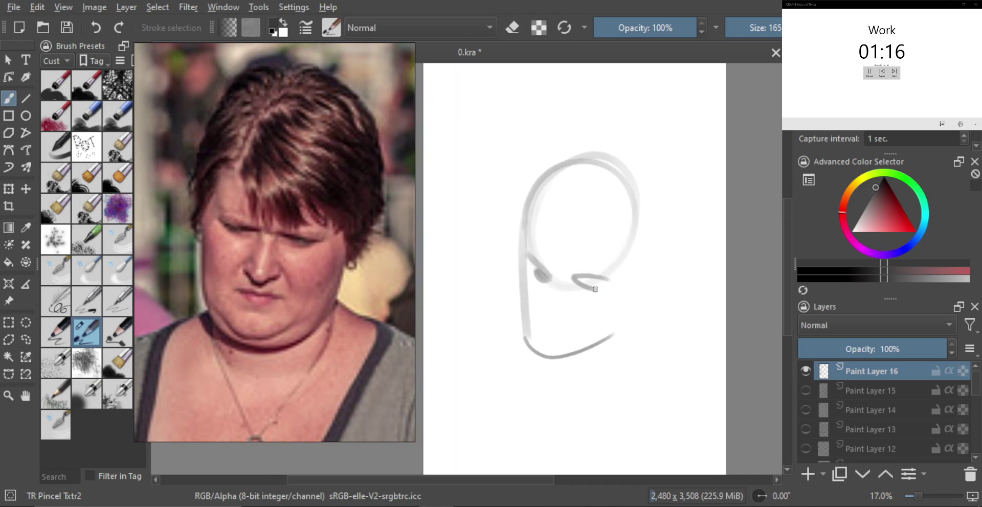
pyautogui.scroll(2, 586, 287)
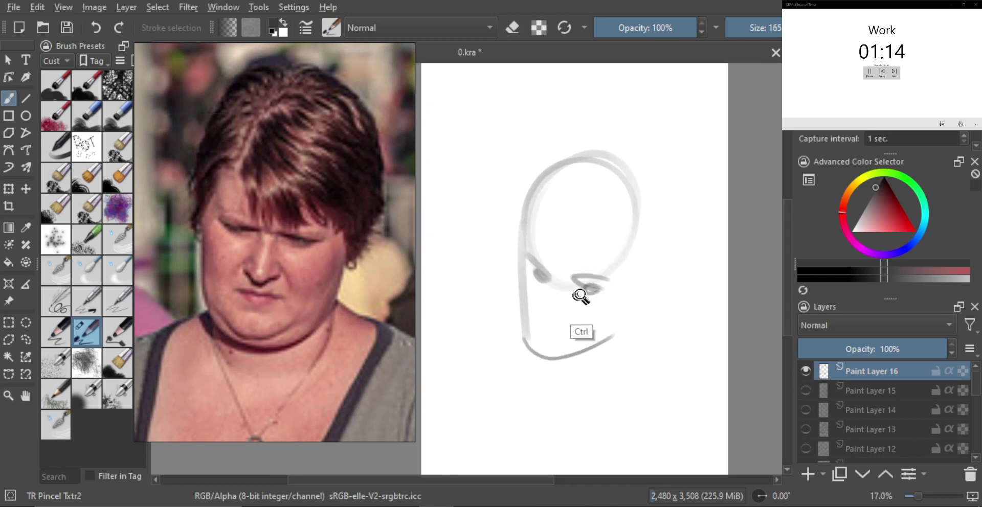
# Step: Draw the nose bridge and angular nose base with a smaller brush, and mark the mouth line below
pyautogui.moveTo(586, 290)
pyautogui.mouseDown()
pyautogui.moveTo(590, 277)
pyautogui.moveTo(550, 294)
pyautogui.mouseUp()
pyautogui.moveTo(571, 337); pyautogui.dragTo(565, 337)
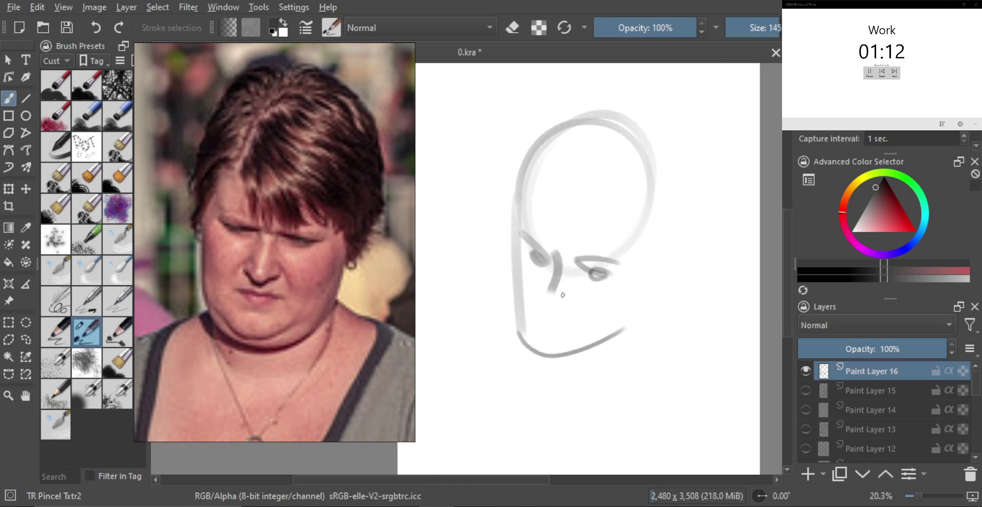
pyautogui.moveTo(553, 292)
pyautogui.mouseDown()
pyautogui.moveTo(573, 289)
pyautogui.moveTo(564, 313)
pyautogui.mouseUp()
pyautogui.scroll(1, 561, 310)
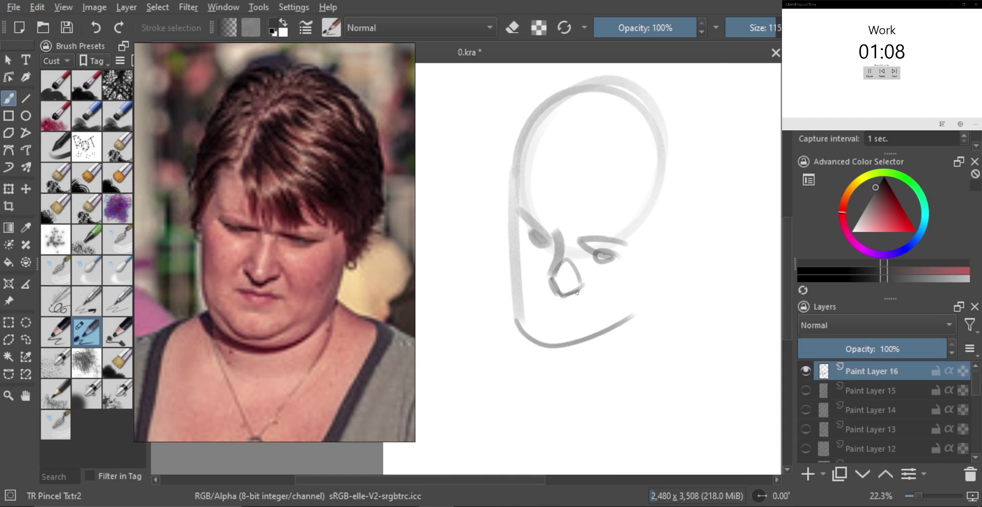
pyautogui.moveTo(552, 280)
pyautogui.mouseDown()
pyautogui.moveTo(557, 304)
pyautogui.moveTo(577, 294)
pyautogui.moveTo(568, 301)
pyautogui.mouseUp()
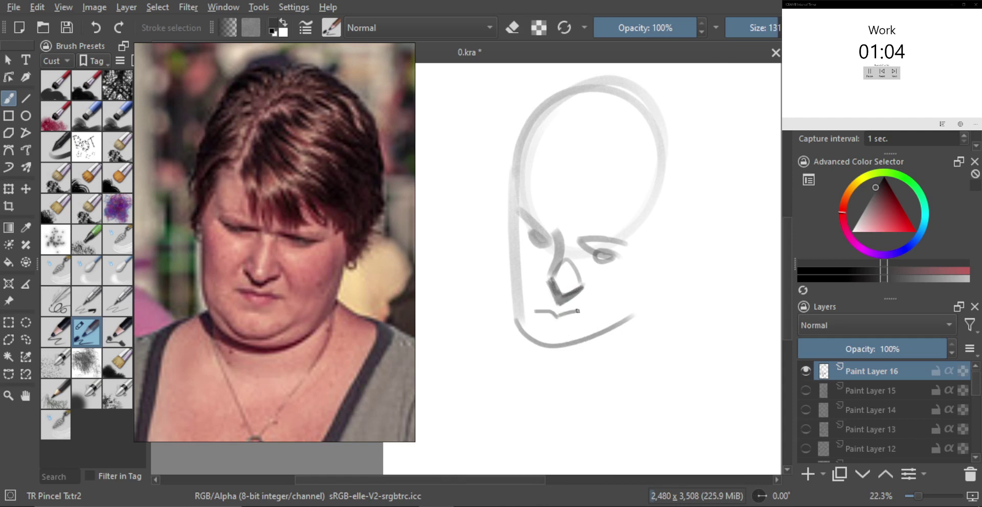
# Step: Redraw the chin and jaw line slightly lower and erase the old jaw line above it
pyautogui.scroll(-2, 553, 326)
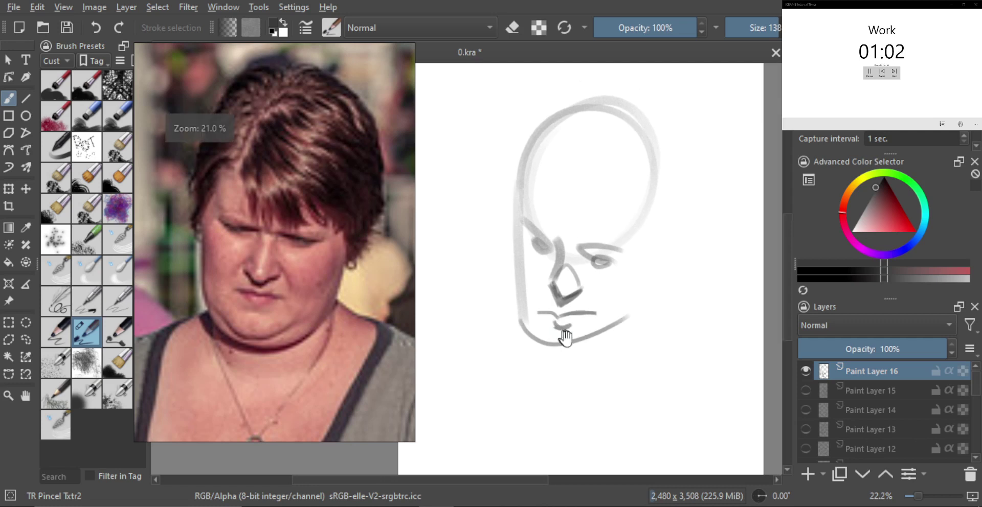
pyautogui.moveTo(513, 310)
pyautogui.mouseDown()
pyautogui.moveTo(537, 338)
pyautogui.moveTo(603, 321)
pyautogui.mouseUp()
pyautogui.press('e')
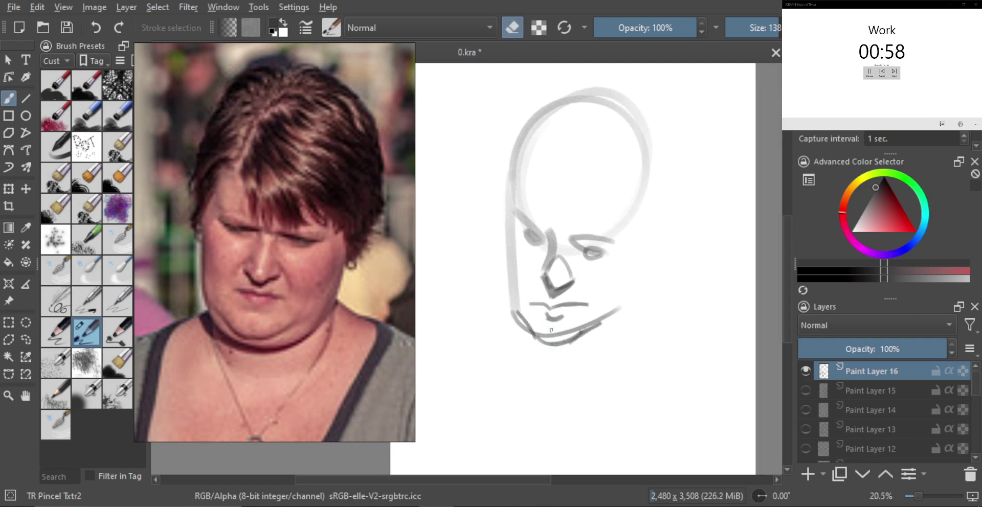
pyautogui.moveTo(544, 336); pyautogui.dragTo(583, 325)
pyautogui.press('e')
# Step: Darken the mouth line and draw the lowered eyelids of both eyes with a smaller brush
pyautogui.press('[')
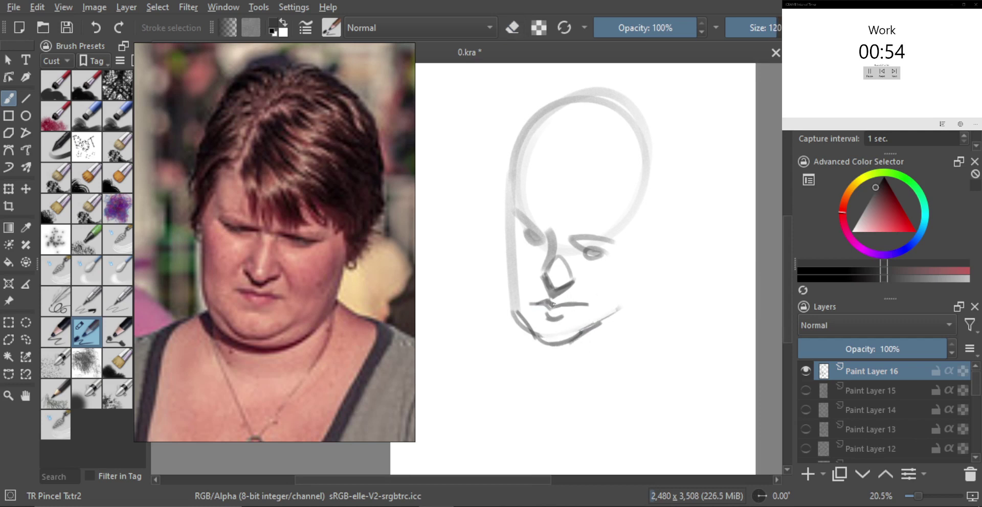
pyautogui.moveTo(550, 291)
pyautogui.mouseDown()
pyautogui.moveTo(556, 250)
pyautogui.moveTo(527, 238)
pyautogui.mouseUp()
pyautogui.press('[')
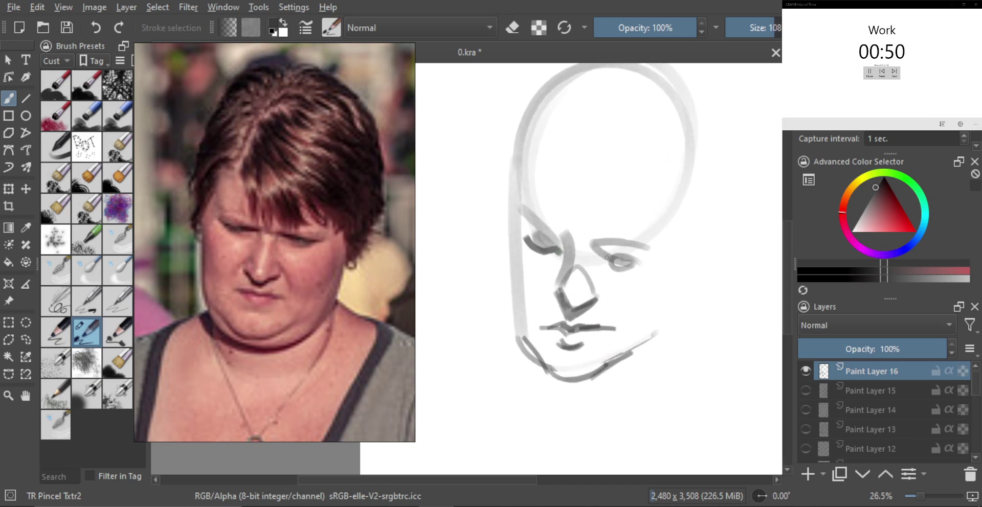
pyautogui.moveTo(607, 262)
pyautogui.mouseDown()
pyautogui.moveTo(654, 267)
pyautogui.moveTo(635, 273)
pyautogui.mouseUp()
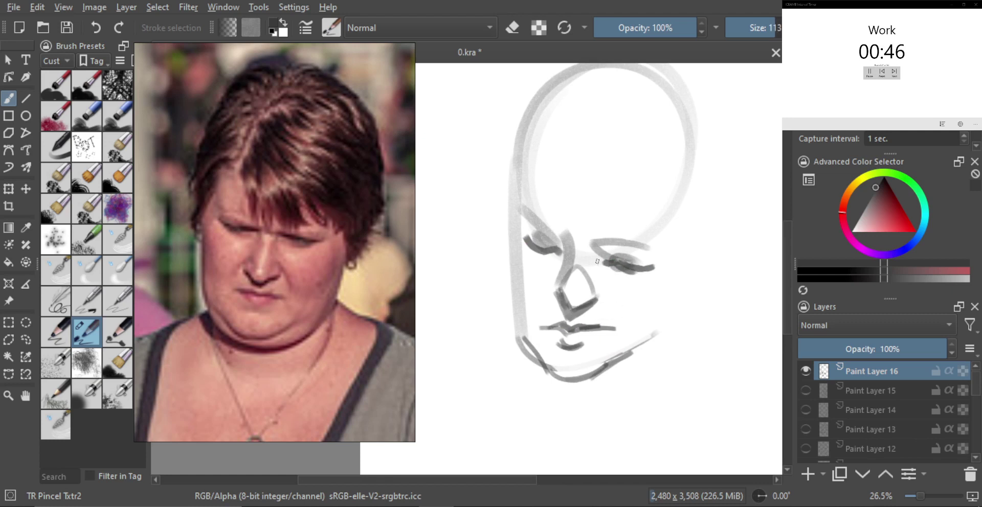
# Step: Add finer brow and lash lines and outline the full cheeks and double chin outside the first jaw, redoing misplaced strokes
pyautogui.press('[')
pyautogui.press('[')
pyautogui.press('[')
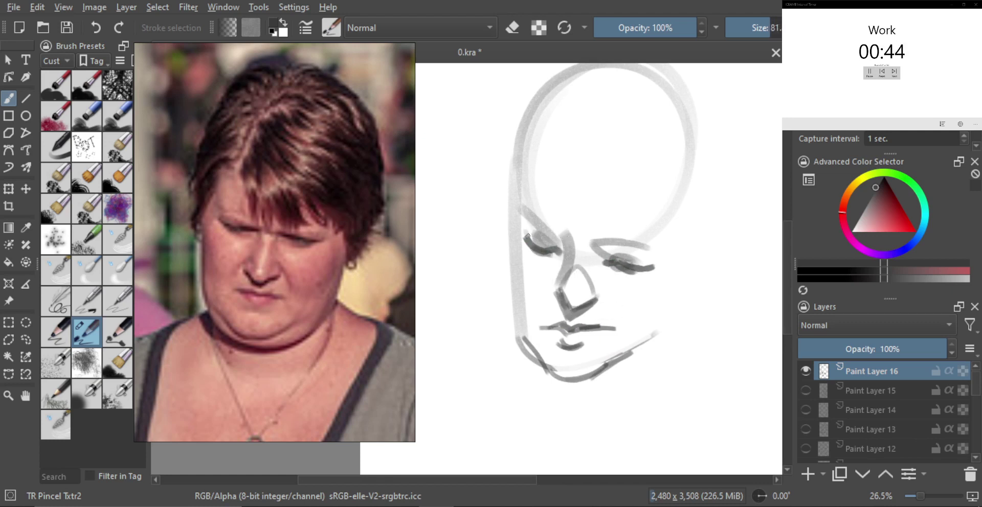
pyautogui.moveTo(514, 221)
pyautogui.mouseDown()
pyautogui.moveTo(574, 248)
pyautogui.moveTo(663, 261)
pyautogui.moveTo(577, 321)
pyautogui.mouseUp()
pyautogui.hotkey('ctrl', 'z')
pyautogui.moveTo(543, 240); pyautogui.dragTo(552, 326)
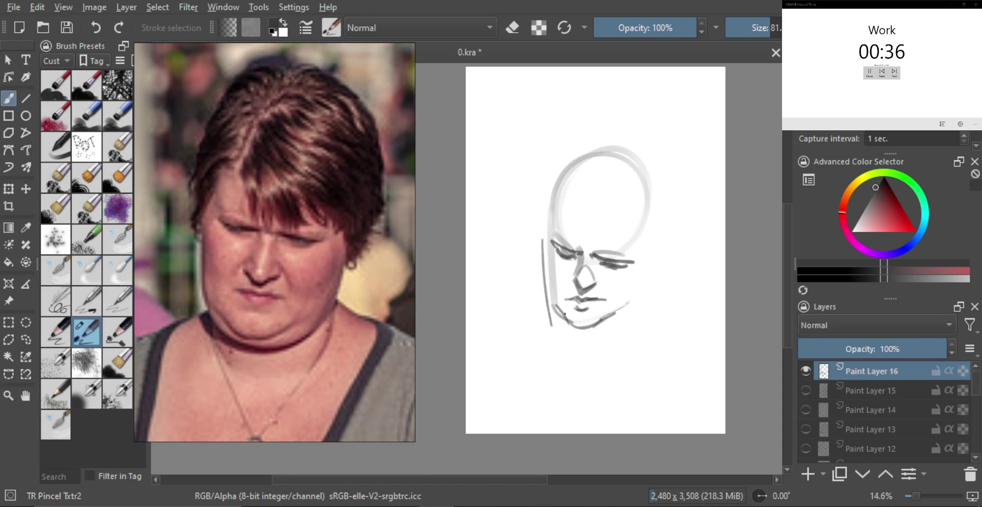
pyautogui.hotkey('ctrl', 'z')
pyautogui.moveTo(538, 241); pyautogui.dragTo(540, 315)
pyautogui.hotkey('ctrl', 'z')
pyautogui.moveTo(537, 237); pyautogui.dragTo(540, 305)
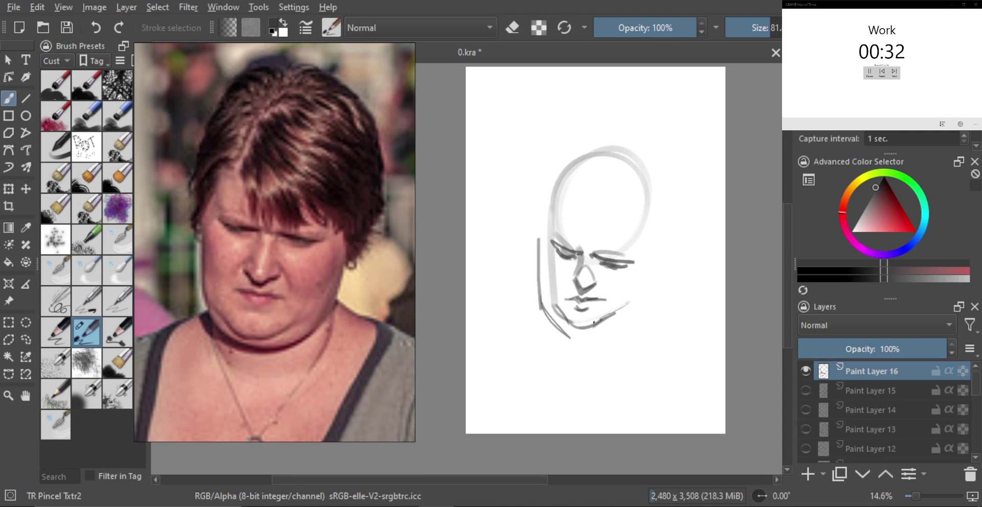
pyautogui.moveTo(575, 339); pyautogui.dragTo(621, 323)
pyautogui.keyDown('shift'); pyautogui.moveTo(639, 280); pyautogui.dragTo(634, 312); pyautogui.keyUp('shift')
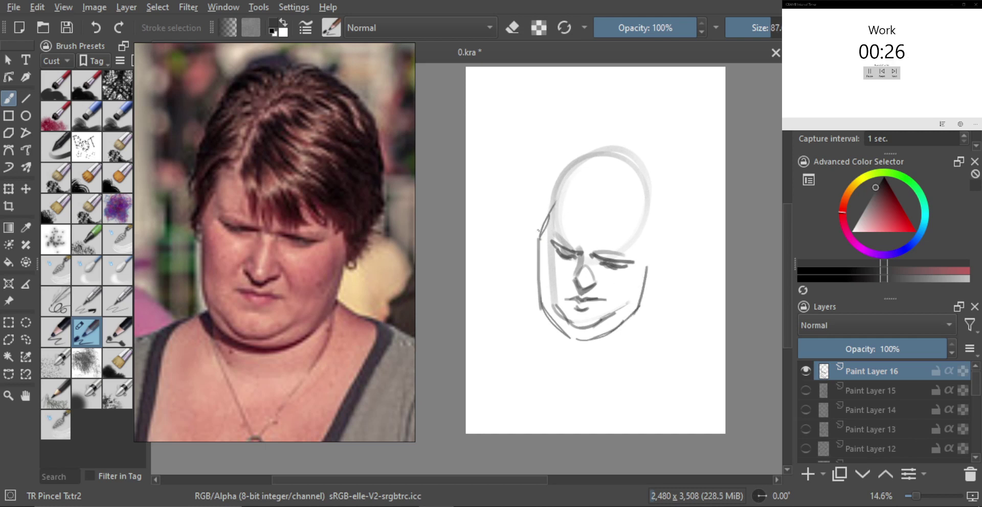
# Step: Draw a jagged fringe across the forehead and outline the short hair around the skull, with radiating strands at the crown
pyautogui.moveTo(571, 204)
pyautogui.mouseDown()
pyautogui.moveTo(594, 241)
pyautogui.moveTo(622, 225)
pyautogui.moveTo(654, 258)
pyautogui.mouseUp()
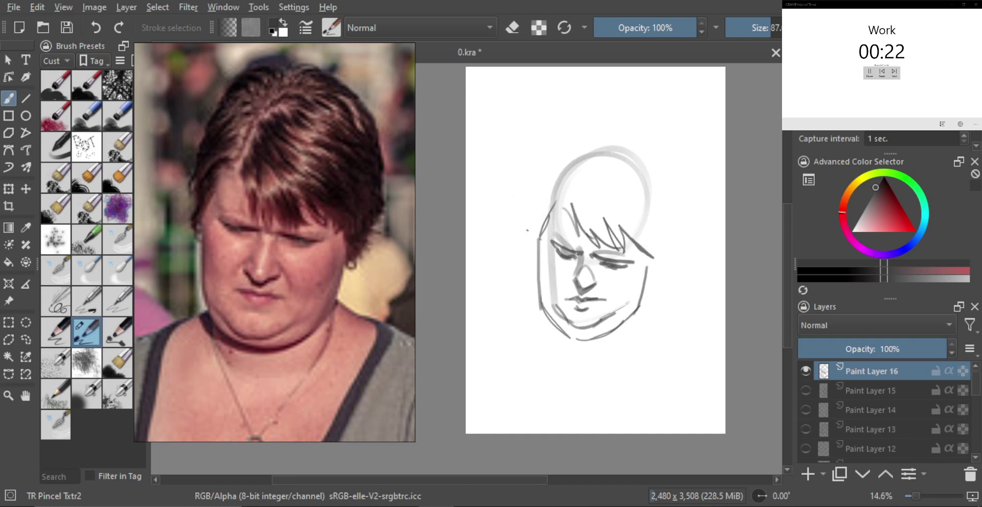
pyautogui.moveTo(532, 215)
pyautogui.mouseDown()
pyautogui.moveTo(532, 197)
pyautogui.moveTo(568, 147)
pyautogui.moveTo(603, 145)
pyautogui.moveTo(596, 128)
pyautogui.moveTo(626, 128)
pyautogui.mouseUp()
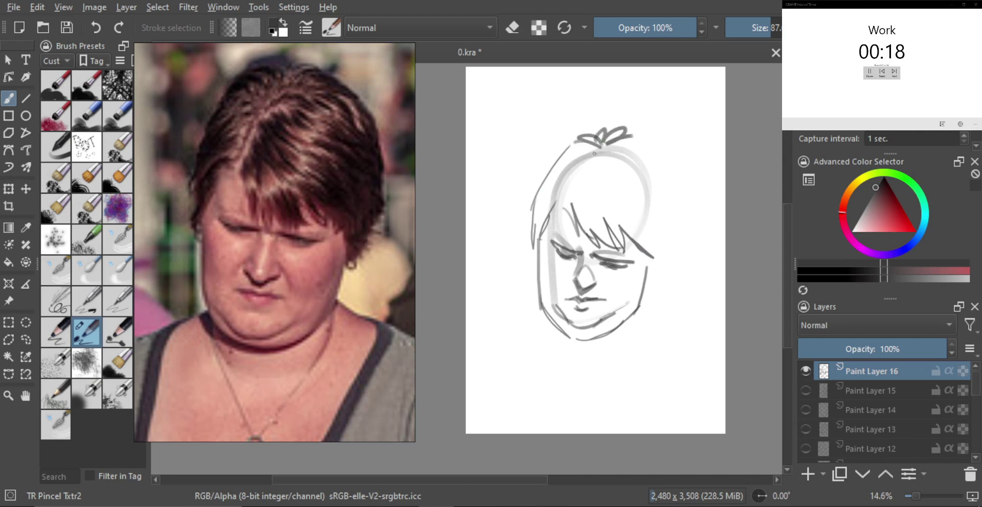
pyautogui.moveTo(592, 159)
pyautogui.mouseDown()
pyautogui.moveTo(577, 143)
pyautogui.moveTo(557, 193)
pyautogui.mouseUp()
pyautogui.moveTo(593, 160)
pyautogui.mouseDown()
pyautogui.moveTo(617, 156)
pyautogui.moveTo(583, 193)
pyautogui.mouseUp()
pyautogui.moveTo(630, 139)
pyautogui.mouseDown()
pyautogui.moveTo(672, 207)
pyautogui.moveTo(666, 160)
pyautogui.moveTo(622, 138)
pyautogui.moveTo(540, 167)
pyautogui.moveTo(524, 258)
pyautogui.mouseUp()
# Step: Add loose hair tufts beside the far cheek and reinforce the cheek and mouth lines
pyautogui.moveTo(655, 255); pyautogui.dragTo(647, 281)
pyautogui.moveTo(661, 257)
pyautogui.mouseDown()
pyautogui.moveTo(658, 282)
pyautogui.moveTo(670, 241)
pyautogui.mouseUp()
pyautogui.moveTo(645, 288); pyautogui.dragTo(634, 313)
pyautogui.moveTo(612, 298); pyautogui.dragTo(604, 287)
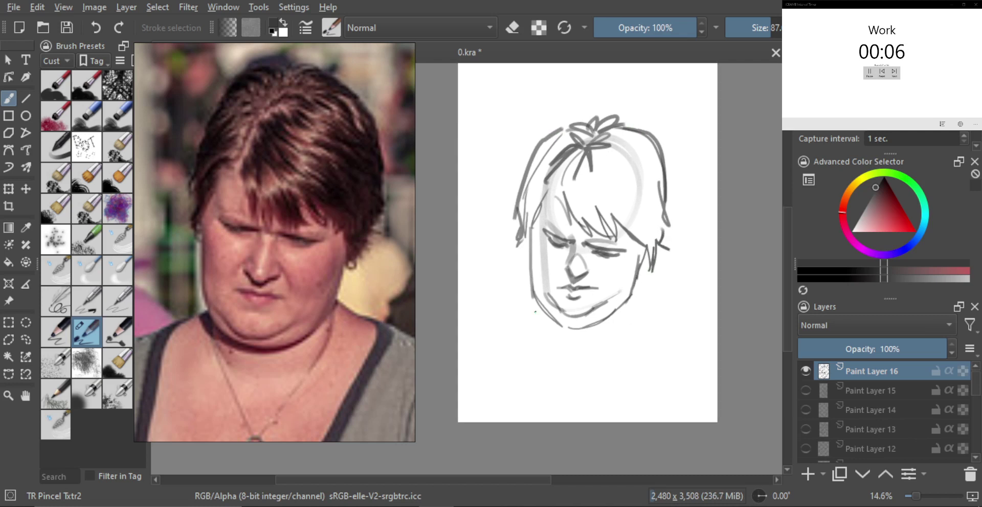
# Step: Sketch the neck and rounded shoulder contour below the chin, with short fold strokes under the jaw
pyautogui.moveTo(532, 290)
pyautogui.mouseDown()
pyautogui.moveTo(519, 307)
pyautogui.moveTo(550, 398)
pyautogui.moveTo(634, 328)
pyautogui.moveTo(612, 364)
pyautogui.mouseUp()
pyautogui.moveTo(616, 356)
pyautogui.mouseDown()
pyautogui.moveTo(647, 298)
pyautogui.moveTo(610, 311)
pyautogui.moveTo(634, 306)
pyautogui.moveTo(604, 345)
pyautogui.moveTo(585, 350)
pyautogui.mouseUp()
pyautogui.moveTo(617, 330); pyautogui.dragTo(613, 339)
pyautogui.moveTo(621, 313); pyautogui.dragTo(623, 322)
# Step: Hide the finished sketch on Paint Layer 16 and add a new empty paint layer
pyautogui.scroll(-4, 624, 322)
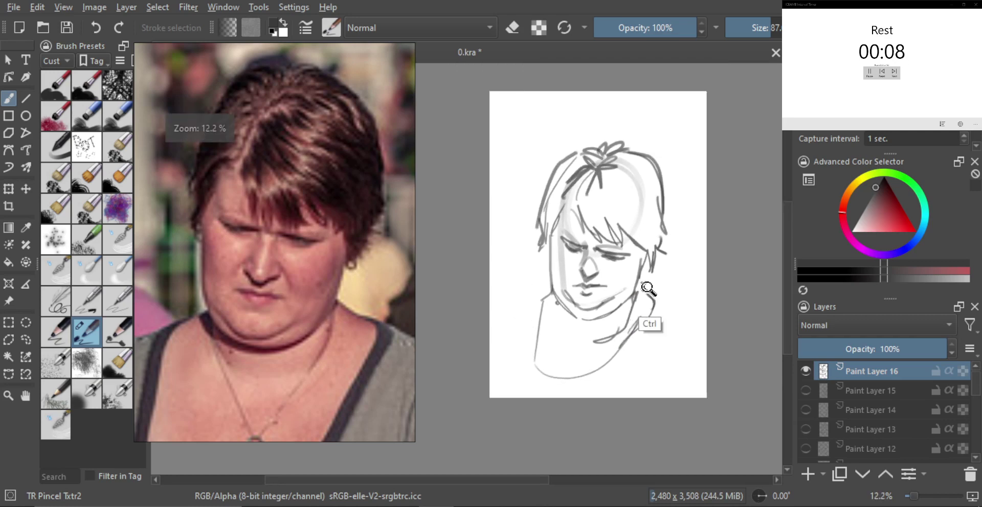
pyautogui.click(804, 372)
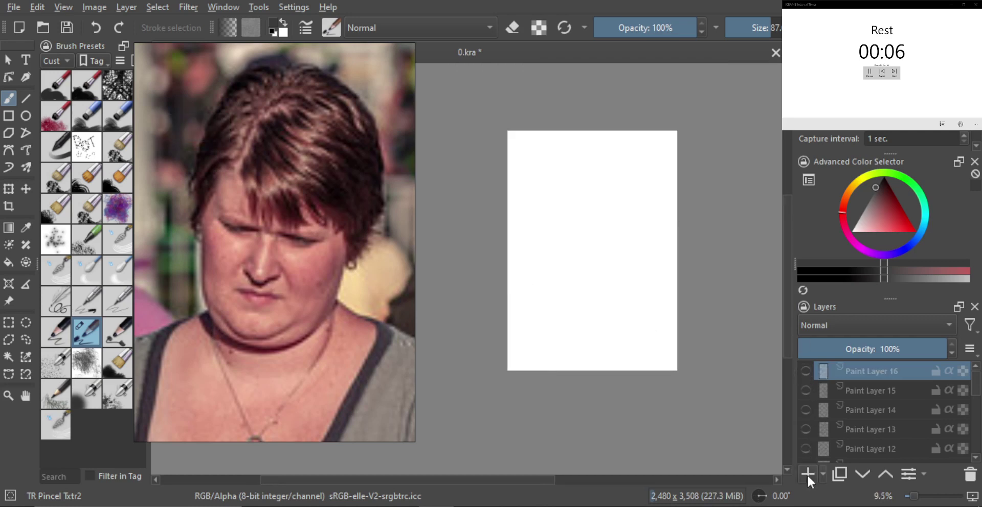
pyautogui.click(807, 474)
# Step: Bring up the next reference photo and frame the smiling girl with dark pulled-back hair behind the blond person
pyautogui.scroll(-3, 306, 289)
pyautogui.doubleClick(231, 313)
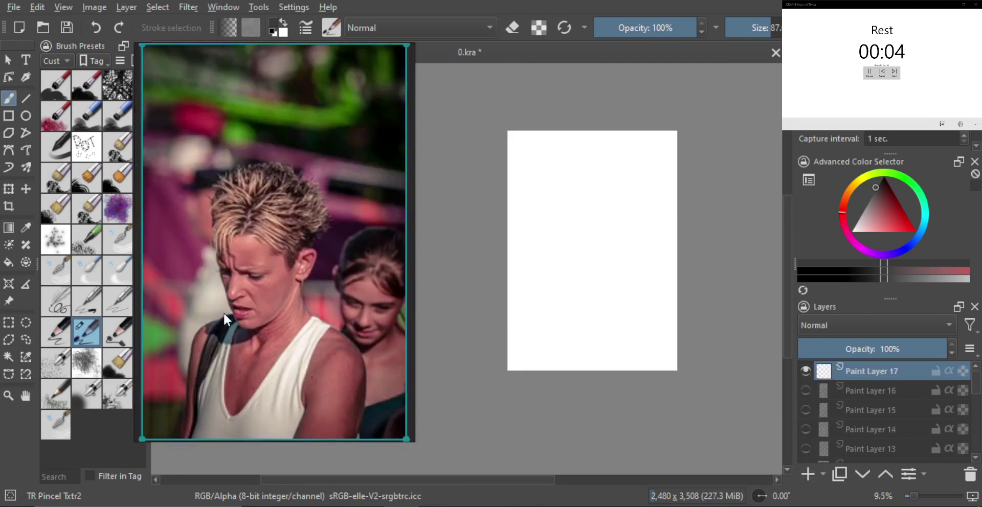
pyautogui.scroll(1, 245, 303)
pyautogui.moveTo(285, 310); pyautogui.dragTo(224, 299)
pyautogui.scroll(2, 246, 296)
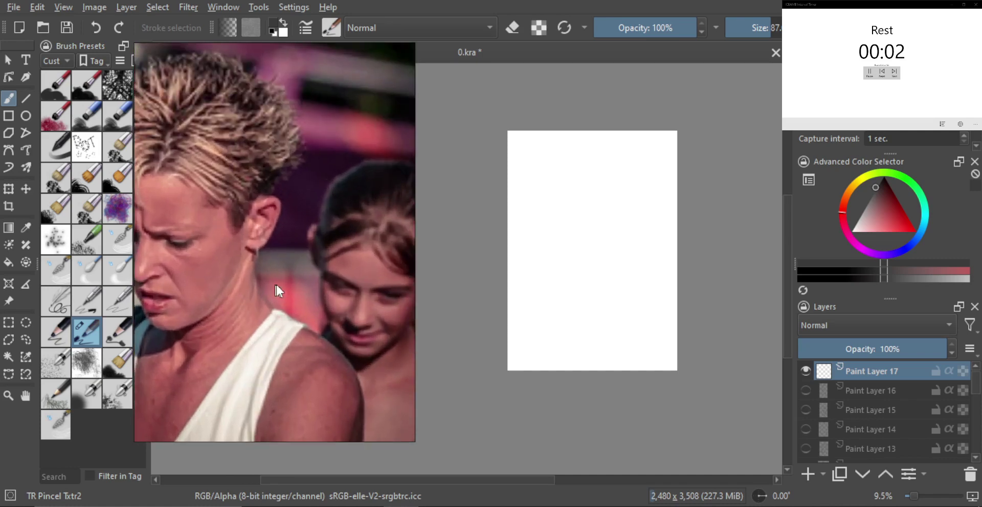
pyautogui.moveTo(306, 304); pyautogui.dragTo(228, 303)
pyautogui.scroll(2, 255, 303)
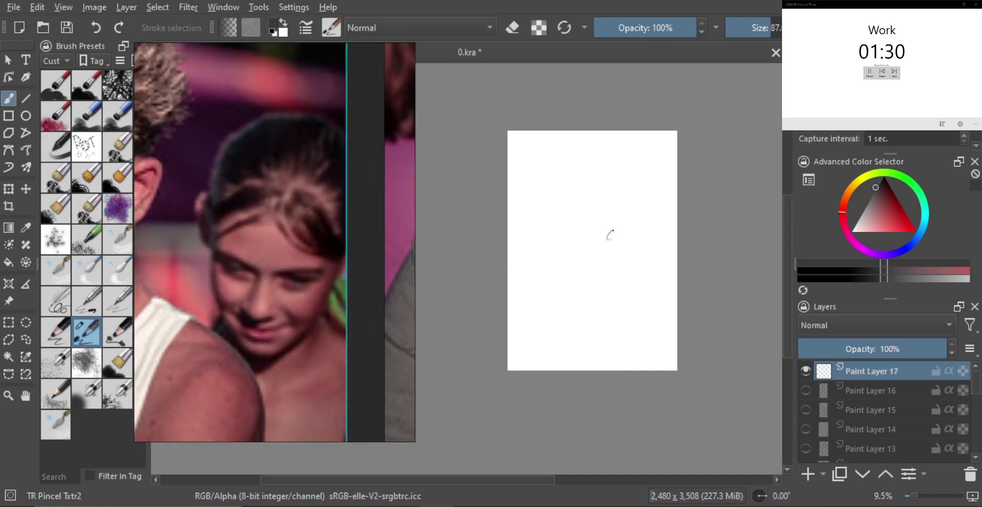
# Step: Sketch a light tilted oval for the skull, and draw the side of the face and curved chin below it
pyautogui.press('ctrl')
pyautogui.moveTo(593, 246); pyautogui.dragTo(601, 238)
pyautogui.moveTo(570, 210)
pyautogui.mouseDown()
pyautogui.moveTo(596, 184)
pyautogui.moveTo(581, 279)
pyautogui.mouseUp()
pyautogui.scroll(1, 585, 263)
pyautogui.moveTo(545, 217)
pyautogui.mouseDown()
pyautogui.moveTo(558, 314)
pyautogui.moveTo(623, 279)
pyautogui.mouseUp()
pyautogui.scroll(1, 593, 284)
pyautogui.hotkey('ctrl', 'z')
pyautogui.moveTo(553, 309); pyautogui.dragTo(614, 281)
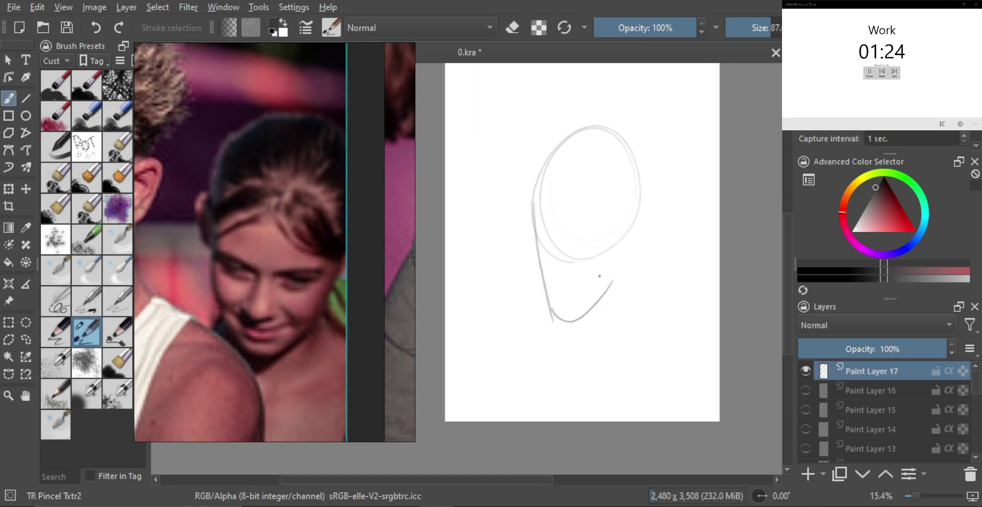
# Step: Block in the slanted brow shapes and lowered eyes, and draw the triangular nose with hatched shading beneath it
pyautogui.scroll(1, 586, 284)
pyautogui.scroll(1, 570, 287)
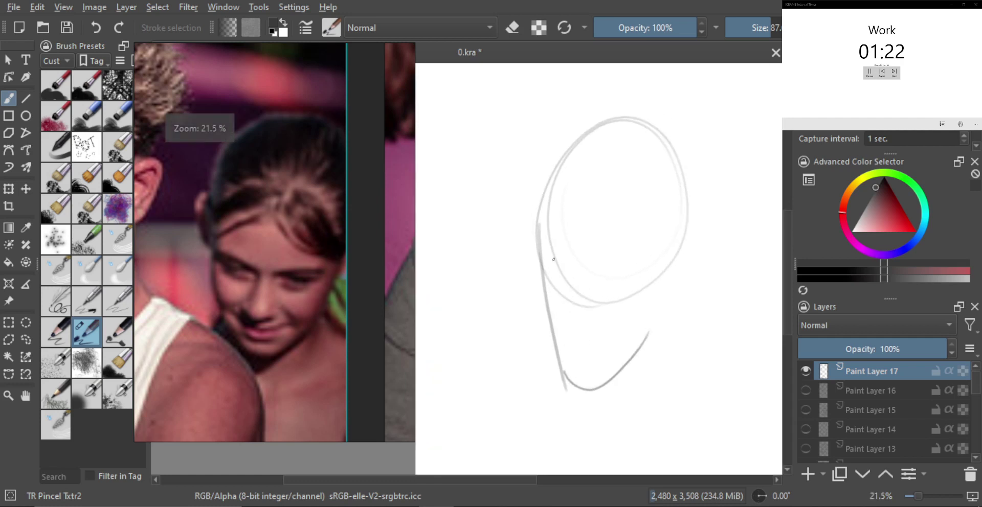
pyautogui.moveTo(540, 264); pyautogui.dragTo(566, 297)
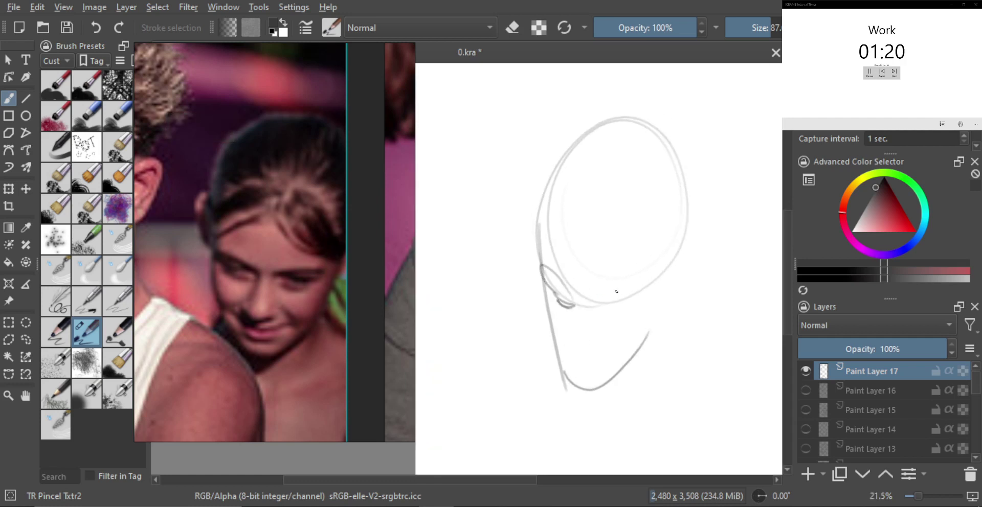
pyautogui.moveTo(622, 313)
pyautogui.mouseDown()
pyautogui.moveTo(625, 303)
pyautogui.moveTo(633, 315)
pyautogui.mouseUp()
pyautogui.scroll(1, 624, 314)
pyautogui.moveTo(592, 279)
pyautogui.mouseDown()
pyautogui.moveTo(589, 321)
pyautogui.moveTo(606, 304)
pyautogui.moveTo(616, 329)
pyautogui.moveTo(601, 336)
pyautogui.moveTo(588, 306)
pyautogui.moveTo(604, 322)
pyautogui.moveTo(589, 326)
pyautogui.moveTo(582, 298)
pyautogui.moveTo(604, 323)
pyautogui.mouseUp()
pyautogui.scroll(1, 612, 331)
pyautogui.scroll(-1, 608, 324)
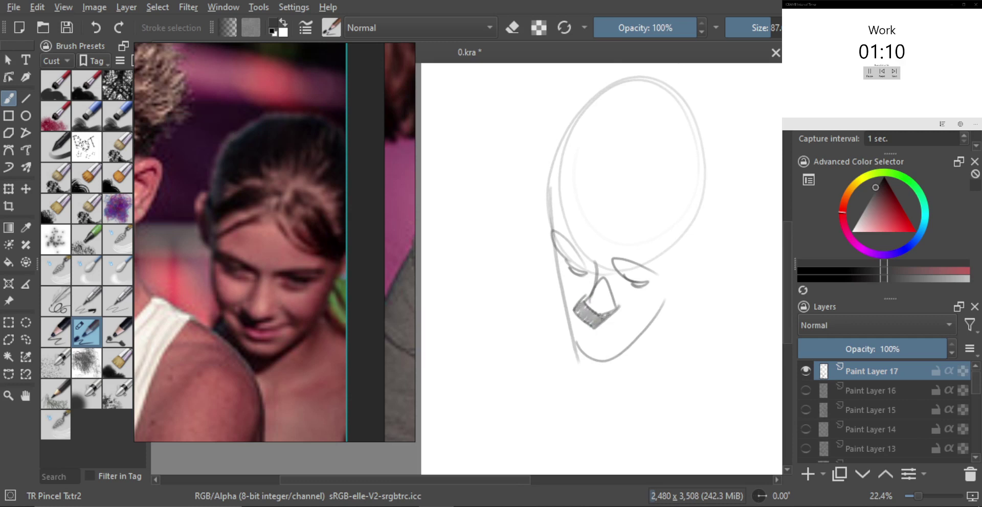
# Step: Draw the curved smiling mouth with a smaller brush, then add the cheek creases and lower-lip shadow
pyautogui.keyDown('shift'); pyautogui.moveTo(614, 359); pyautogui.dragTo(605, 359); pyautogui.keyUp('shift')
pyautogui.hotkey('ctrl', 'z')
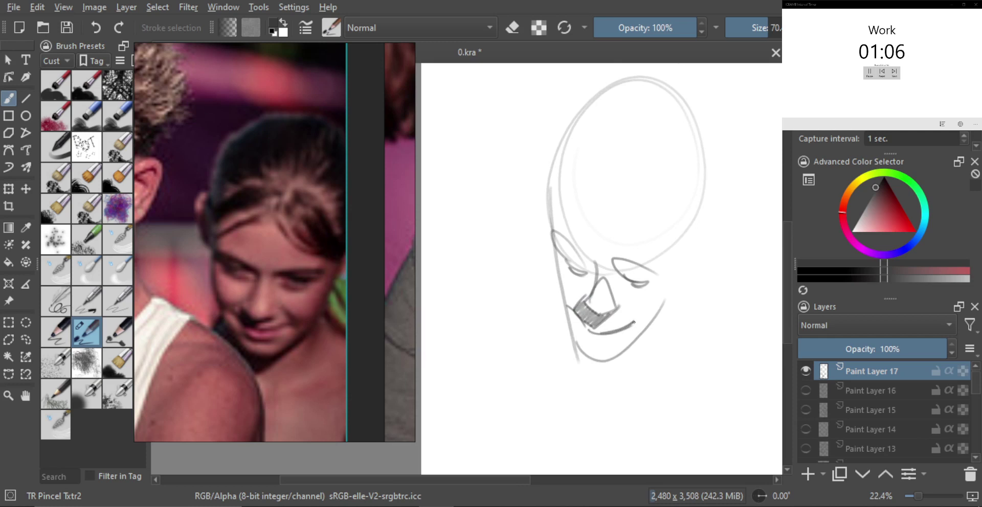
pyautogui.moveTo(637, 322); pyautogui.dragTo(643, 319)
pyautogui.press(']')
pyautogui.press(']')
pyautogui.moveTo(618, 329)
pyautogui.mouseDown()
pyautogui.moveTo(587, 334)
pyautogui.moveTo(617, 343)
pyautogui.mouseUp()
pyautogui.press(']')
pyautogui.scroll(-2, 593, 342)
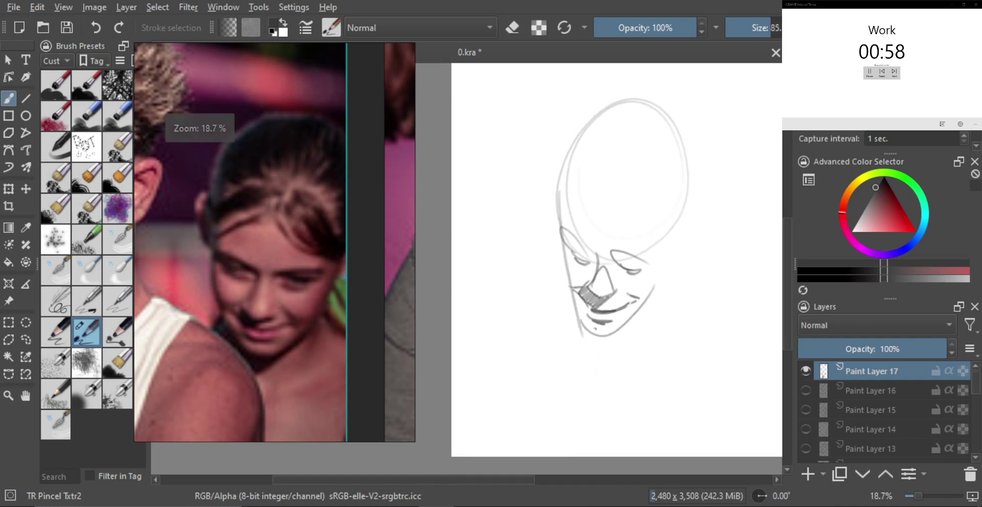
# Step: Redraw the near cheek contour further outside the first line and darken the opposite jaw from the chin up
pyautogui.scroll(1, 592, 332)
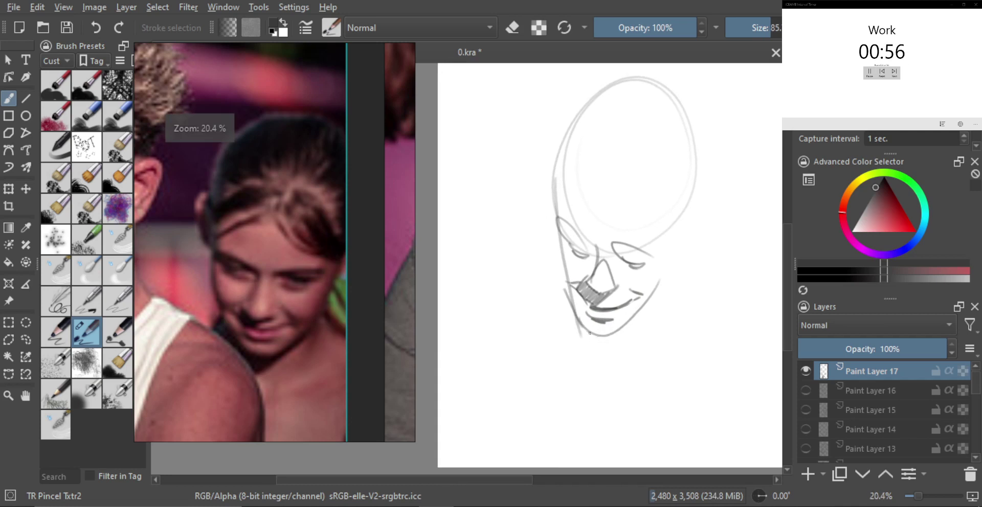
pyautogui.scroll(1, 589, 329)
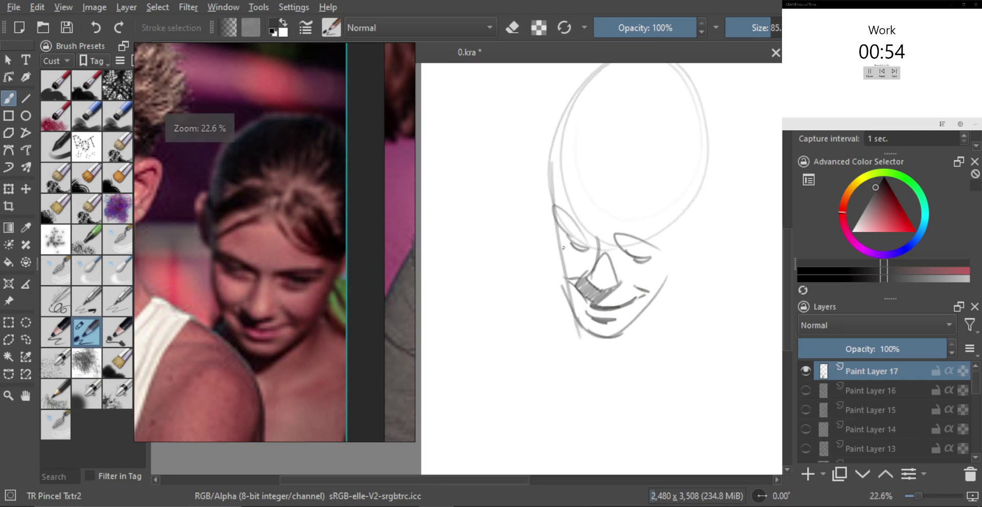
pyautogui.moveTo(549, 215); pyautogui.dragTo(566, 290)
pyautogui.hotkey('ctrl', 'z')
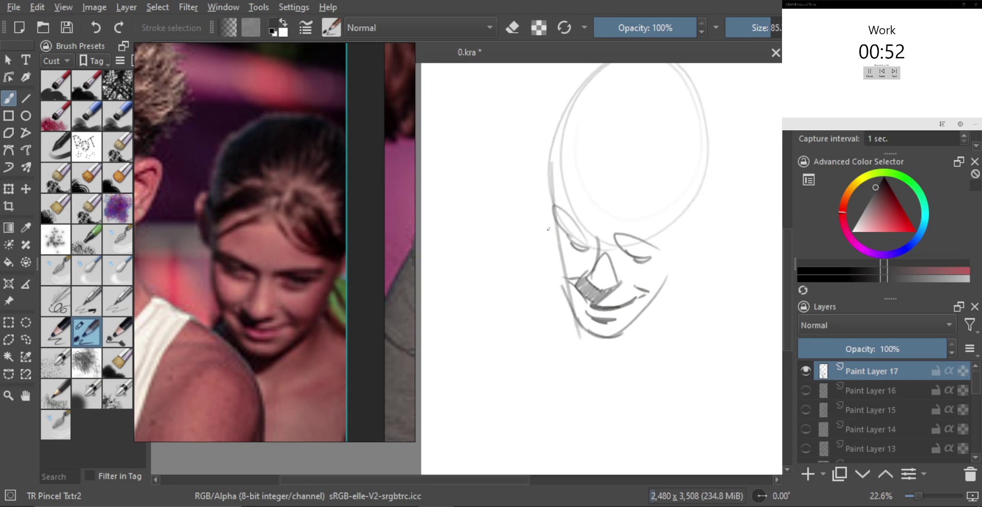
pyautogui.moveTo(546, 216); pyautogui.dragTo(564, 292)
pyautogui.scroll(-1, 643, 286)
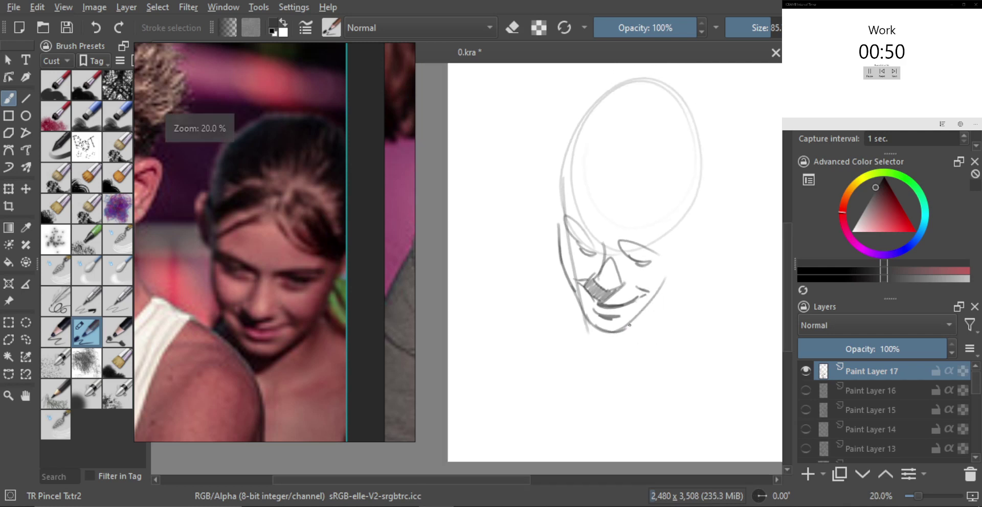
pyautogui.moveTo(653, 303); pyautogui.dragTo(627, 329)
pyautogui.moveTo(659, 296); pyautogui.dragTo(671, 269)
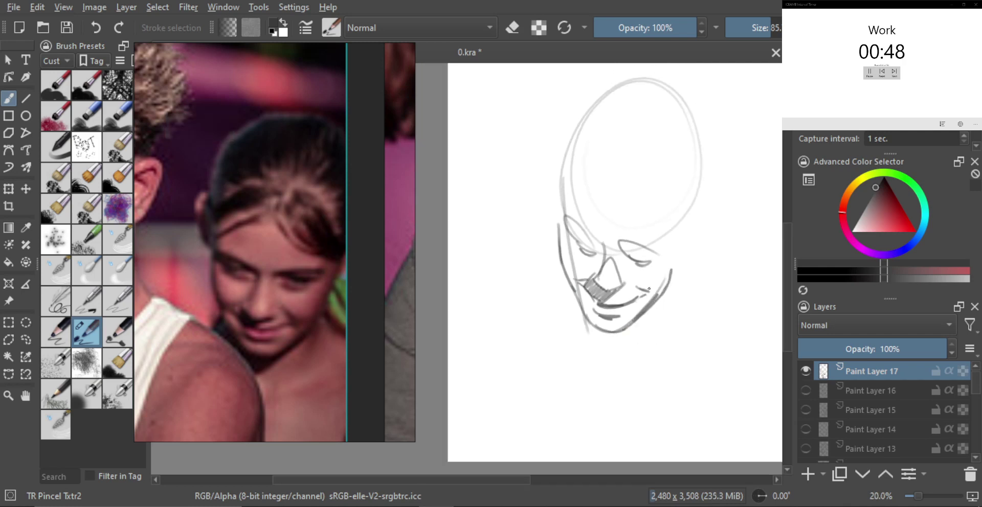
# Step: Darken the upper eyelids of both eyes with a slightly smaller brush
pyautogui.moveTo(613, 277)
pyautogui.mouseDown()
pyautogui.moveTo(607, 229)
pyautogui.moveTo(555, 231)
pyautogui.mouseUp()
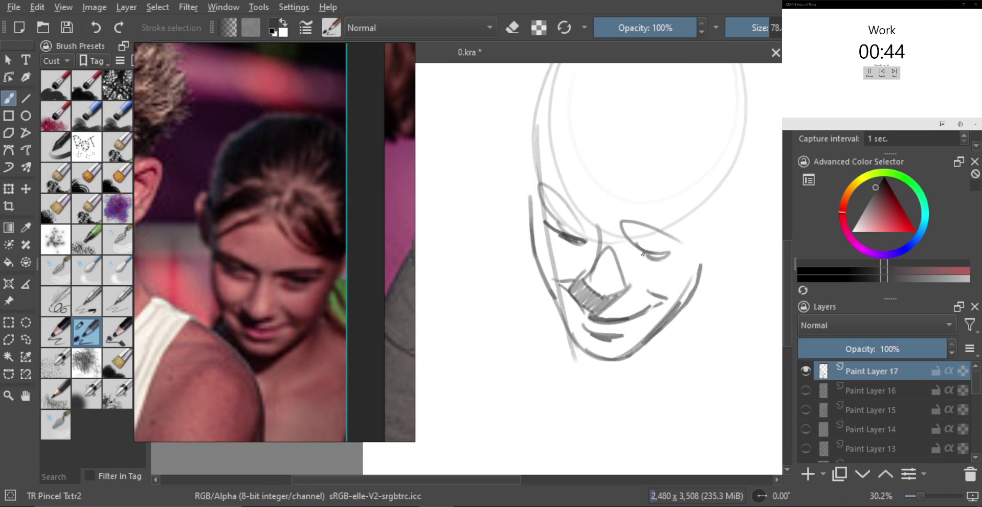
pyautogui.moveTo(643, 254); pyautogui.dragTo(673, 252)
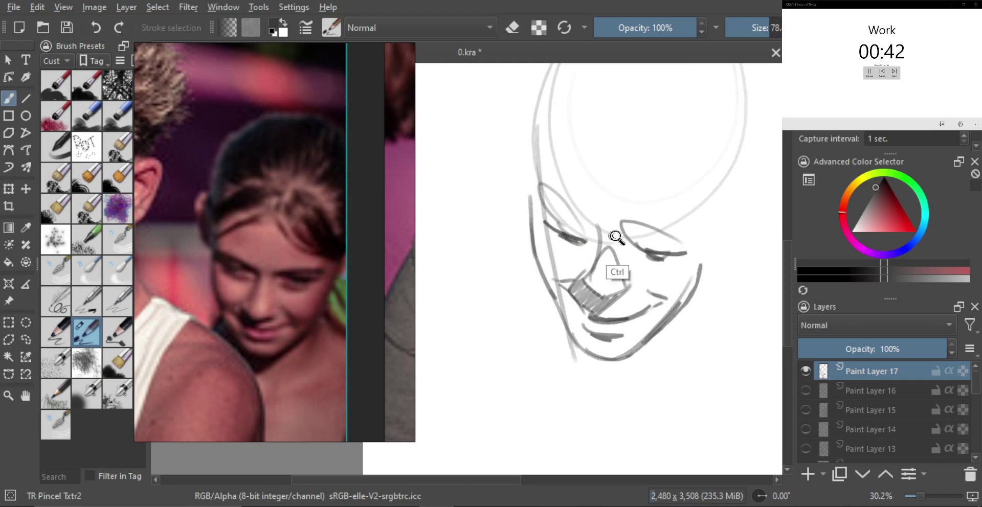
pyautogui.scroll(-1, 613, 271)
# Step: Darken the brow lines above both eyes, redrawing the misplaced brow on the far side from the hatched cheek
pyautogui.moveTo(598, 236); pyautogui.dragTo(555, 201)
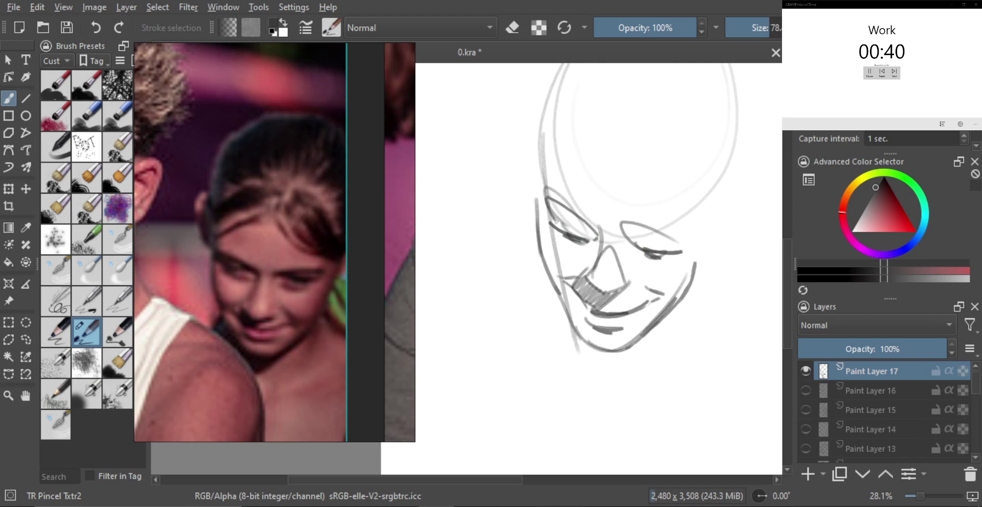
pyautogui.moveTo(592, 227); pyautogui.dragTo(547, 220)
pyautogui.scroll(-1, 624, 240)
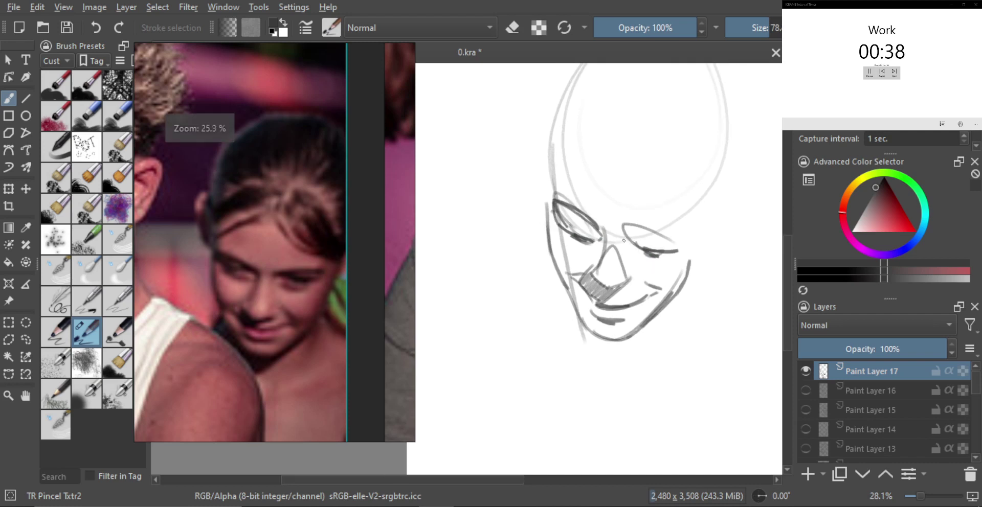
pyautogui.moveTo(621, 235)
pyautogui.mouseDown()
pyautogui.moveTo(683, 228)
pyautogui.moveTo(700, 239)
pyautogui.moveTo(676, 258)
pyautogui.mouseUp()
pyautogui.hotkey('ctrl', 'z')
pyautogui.scroll(-1, 685, 240)
pyautogui.scroll(-1, 672, 280)
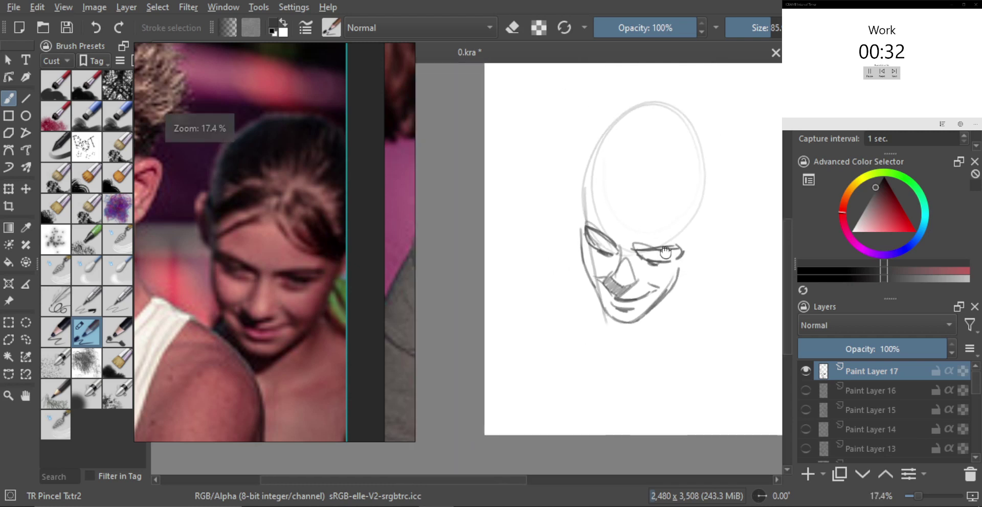
# Step: Replace the stray temple stroke with an arched hairline across the forehead from temple to temple
pyautogui.moveTo(581, 243); pyautogui.dragTo(581, 191)
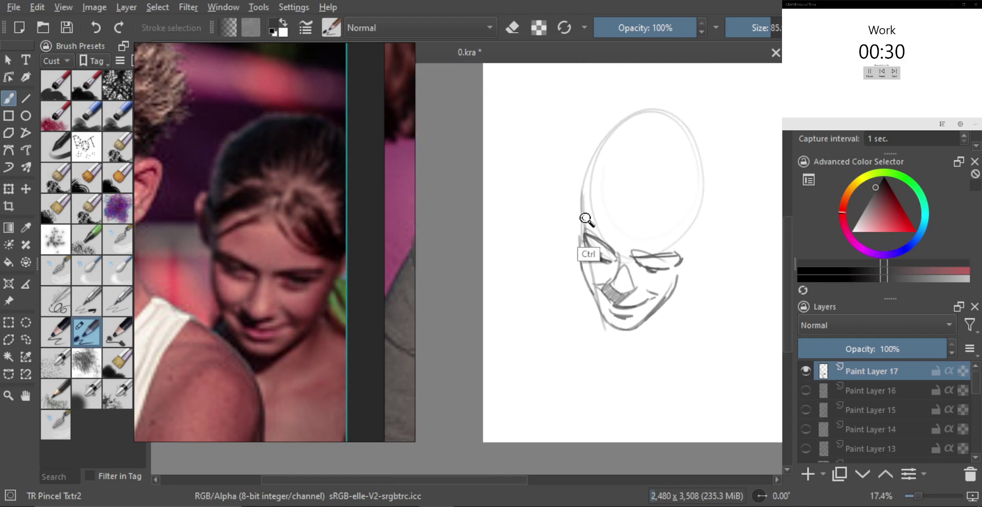
pyautogui.hotkey('ctrl', 'z')
pyautogui.moveTo(584, 225)
pyautogui.mouseDown()
pyautogui.moveTo(640, 189)
pyautogui.moveTo(675, 263)
pyautogui.mouseUp()
pyautogui.moveTo(648, 192); pyautogui.dragTo(677, 255)
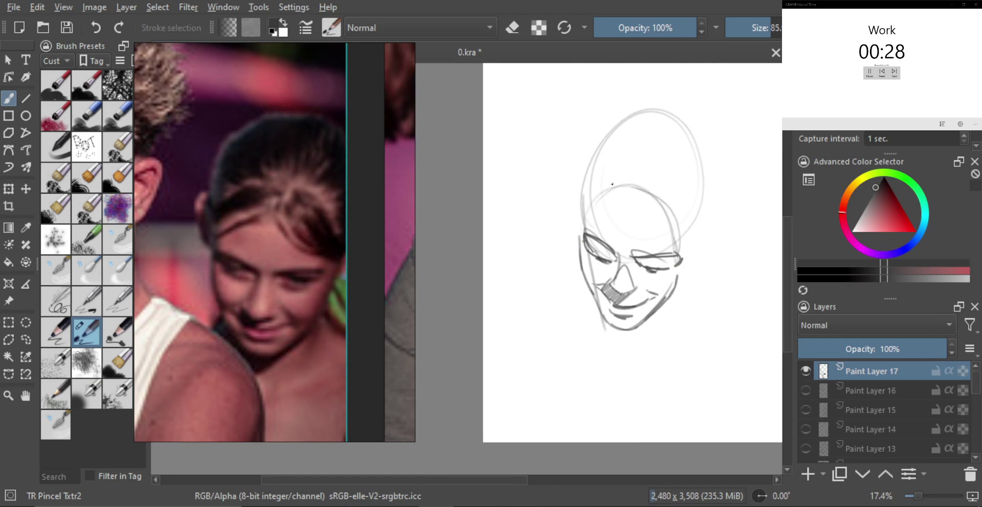
# Step: Outline the top and side of the head slightly inside the skull oval and add the pointed ear, redoing misplaced strokes
pyautogui.moveTo(588, 149)
pyautogui.mouseDown()
pyautogui.moveTo(573, 227)
pyautogui.moveTo(595, 148)
pyautogui.moveTo(643, 128)
pyautogui.mouseUp()
pyautogui.hotkey('ctrl', 'z')
pyautogui.hotkey('ctrl', 'z')
pyautogui.moveTo(588, 173)
pyautogui.mouseDown()
pyautogui.moveTo(673, 127)
pyautogui.moveTo(701, 195)
pyautogui.moveTo(699, 185)
pyautogui.moveTo(694, 238)
pyautogui.mouseUp()
pyautogui.hotkey('ctrl', 'z')
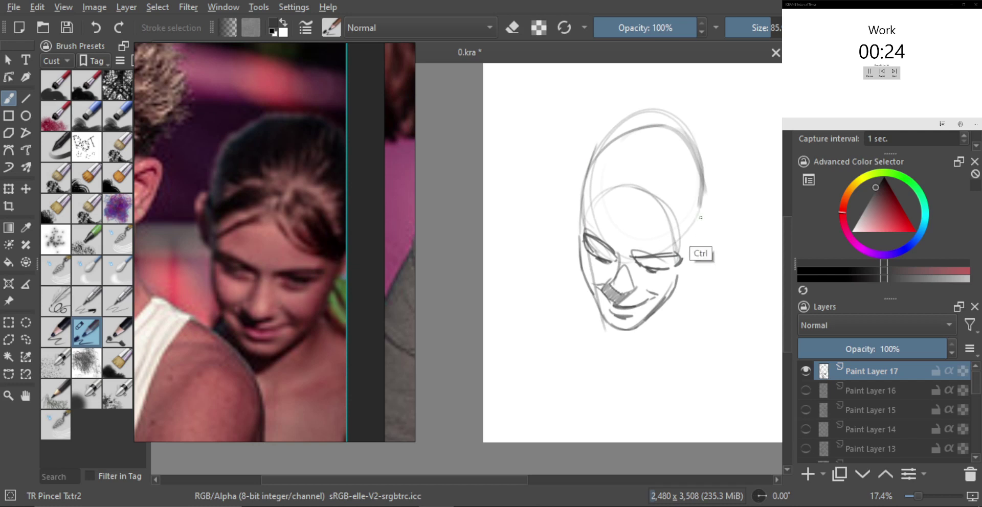
pyautogui.moveTo(703, 192)
pyautogui.mouseDown()
pyautogui.moveTo(683, 264)
pyautogui.moveTo(691, 266)
pyautogui.mouseUp()
pyautogui.hotkey('ctrl', 'z')
pyautogui.hotkey('ctrl', 'z')
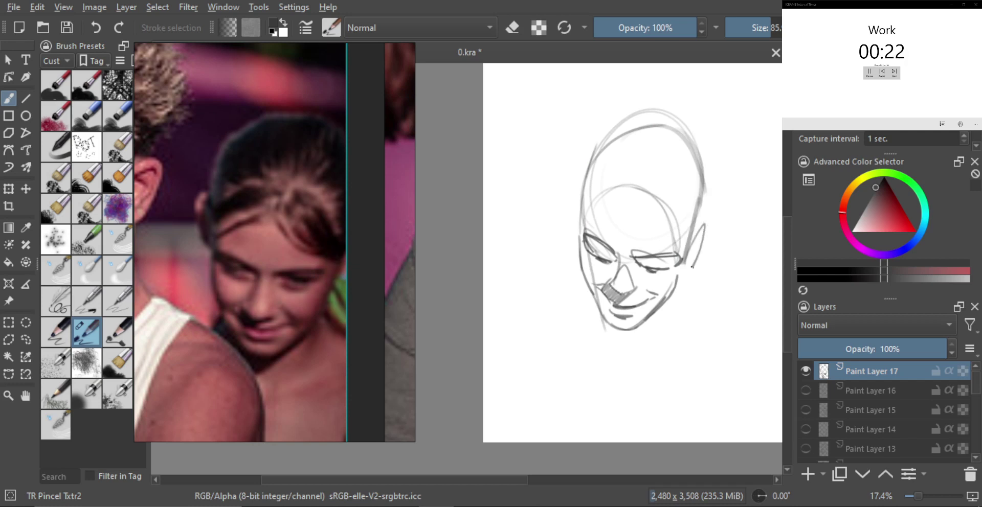
# Step: Draw the parted hair strands falling to both temples and fan short strands upward from the parting
pyautogui.moveTo(582, 226)
pyautogui.mouseDown()
pyautogui.moveTo(575, 256)
pyautogui.moveTo(569, 205)
pyautogui.moveTo(576, 248)
pyautogui.moveTo(590, 227)
pyautogui.moveTo(565, 254)
pyautogui.mouseUp()
pyautogui.hotkey('ctrl', 'z')
pyautogui.scroll(-1, 591, 228)
pyautogui.moveTo(611, 205)
pyautogui.mouseDown()
pyautogui.moveTo(566, 264)
pyautogui.moveTo(611, 224)
pyautogui.moveTo(680, 262)
pyautogui.mouseUp()
pyautogui.moveTo(642, 212)
pyautogui.mouseDown()
pyautogui.moveTo(682, 261)
pyautogui.moveTo(674, 251)
pyautogui.mouseUp()
pyautogui.moveTo(612, 213)
pyautogui.mouseDown()
pyautogui.moveTo(625, 209)
pyautogui.moveTo(621, 167)
pyautogui.moveTo(635, 172)
pyautogui.mouseUp()
pyautogui.moveTo(633, 200)
pyautogui.mouseDown()
pyautogui.moveTo(653, 168)
pyautogui.moveTo(663, 177)
pyautogui.mouseUp()
pyautogui.moveTo(639, 205); pyautogui.dragTo(664, 192)
pyautogui.scroll(-1, 657, 294)
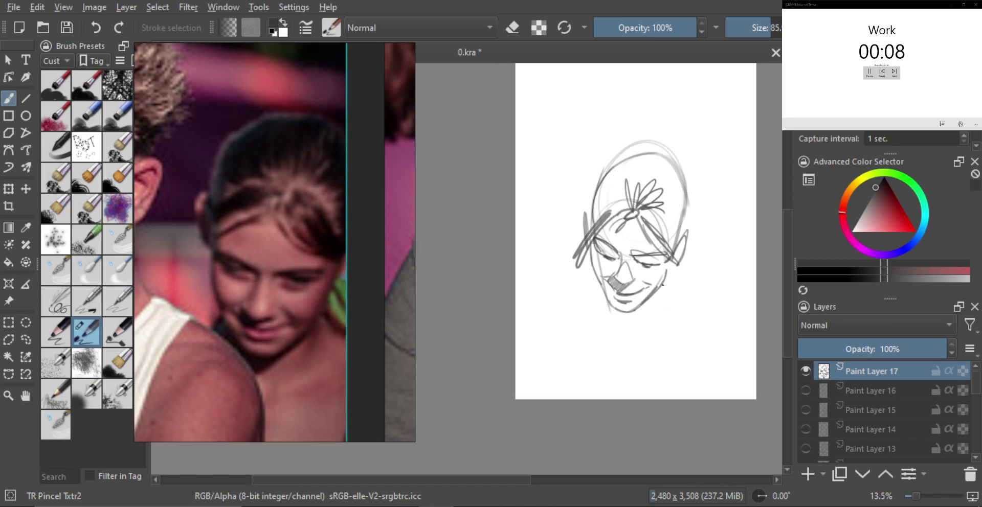
# Step: Hatch the shadow under the jaw and outline the neck and shoulder line below the chin
pyautogui.moveTo(590, 306)
pyautogui.mouseDown()
pyautogui.moveTo(598, 291)
pyautogui.moveTo(621, 327)
pyautogui.mouseUp()
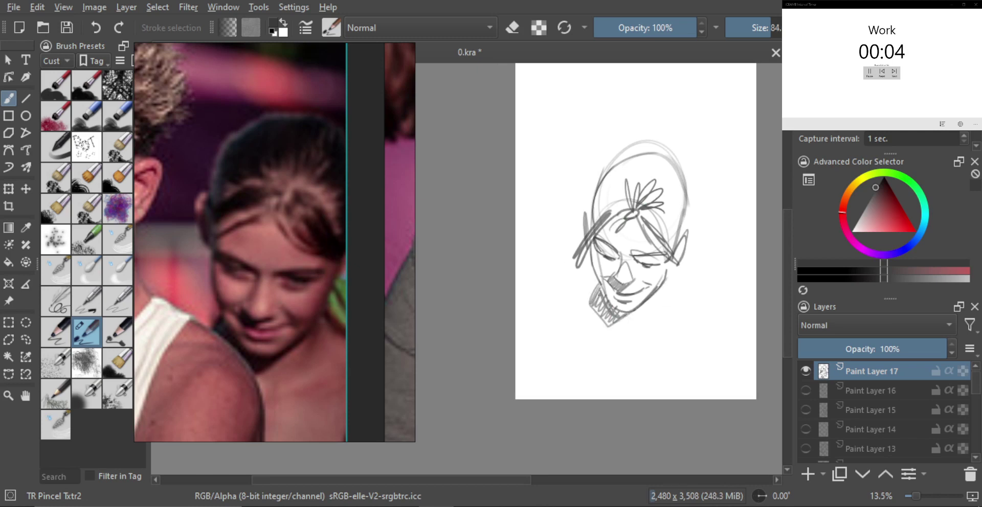
pyautogui.moveTo(590, 270); pyautogui.dragTo(601, 330)
pyautogui.hotkey('ctrl', 'z')
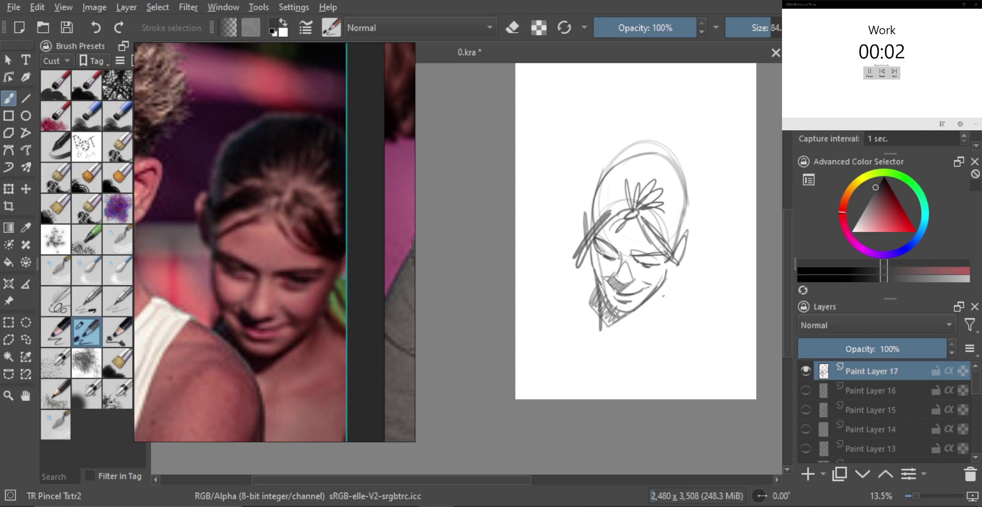
pyautogui.moveTo(664, 286); pyautogui.dragTo(650, 319)
pyautogui.moveTo(596, 295)
pyautogui.mouseDown()
pyautogui.moveTo(582, 324)
pyautogui.moveTo(667, 340)
pyautogui.mouseUp()
pyautogui.moveTo(659, 310); pyautogui.dragTo(668, 338)
# Step: Erase the stray edge beside the neck shading, darken the ear and add a short line below it
pyautogui.press('e')
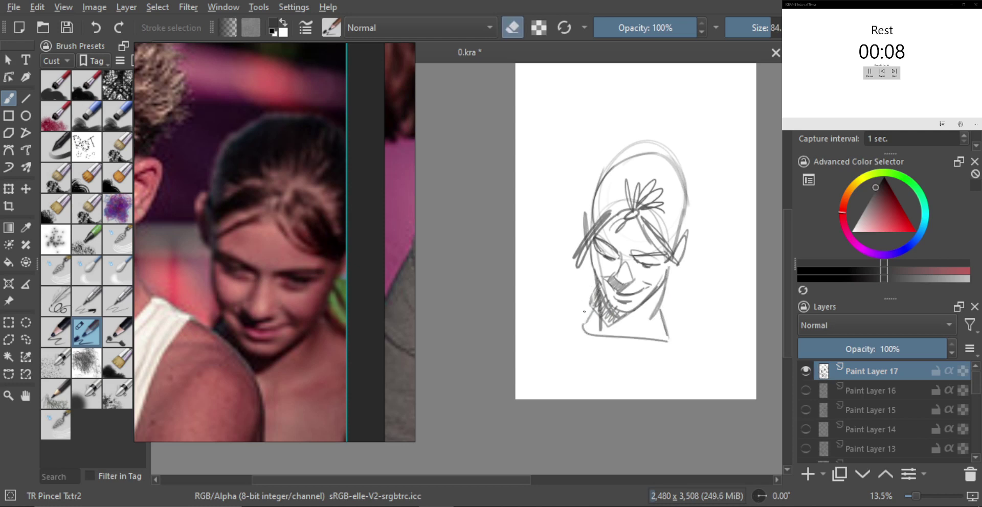
pyautogui.press('e')
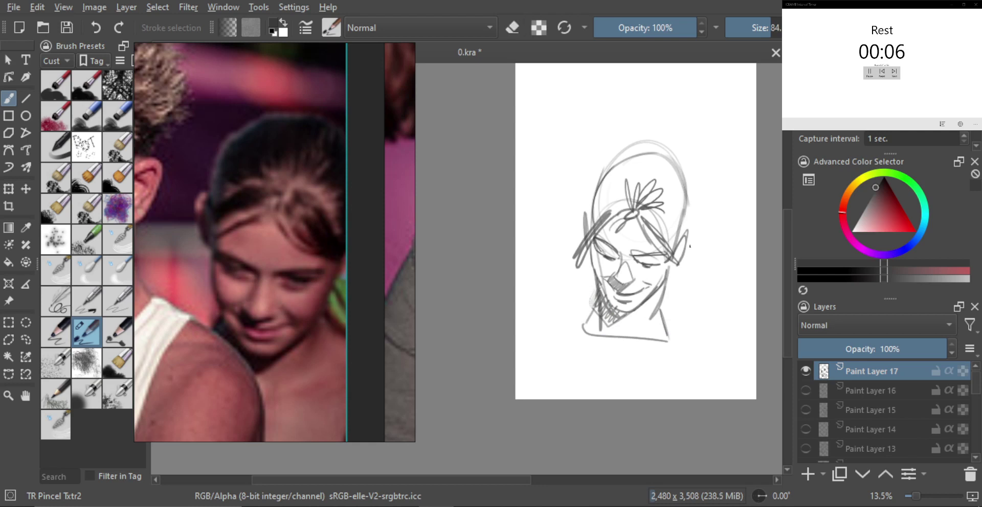
pyautogui.moveTo(692, 237); pyautogui.dragTo(691, 315)
pyautogui.hotkey('ctrl', 'z')
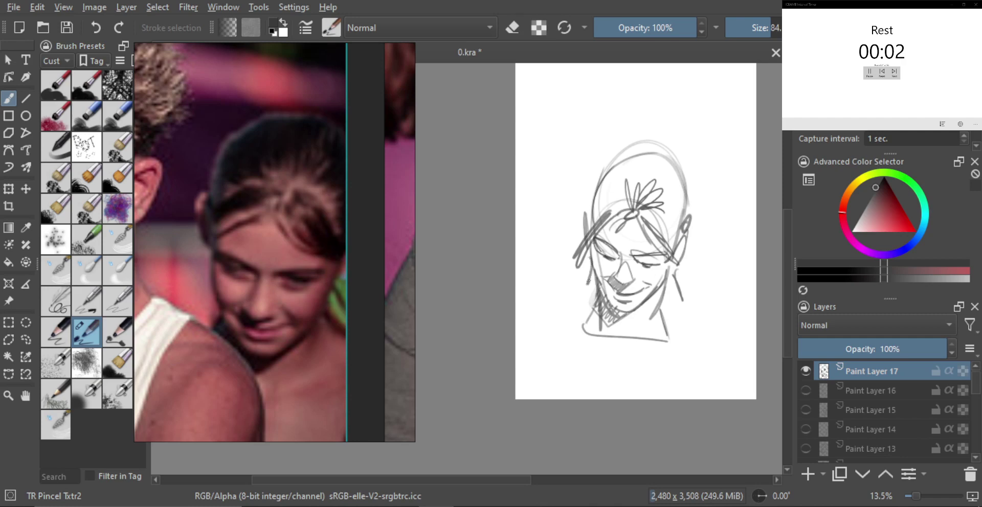
# Step: Hide the finished sketch layer, add a new paint layer and zoom the reference board to the woman in purple with the curly updo
pyautogui.scroll(-2, 603, 322)
pyautogui.click(805, 370)
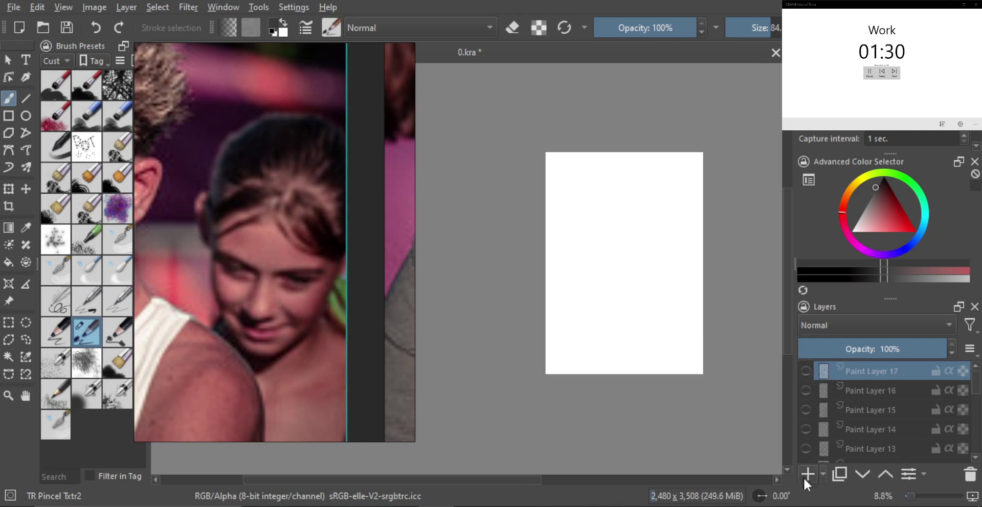
pyautogui.click(807, 474)
pyautogui.scroll(-3, 247, 304)
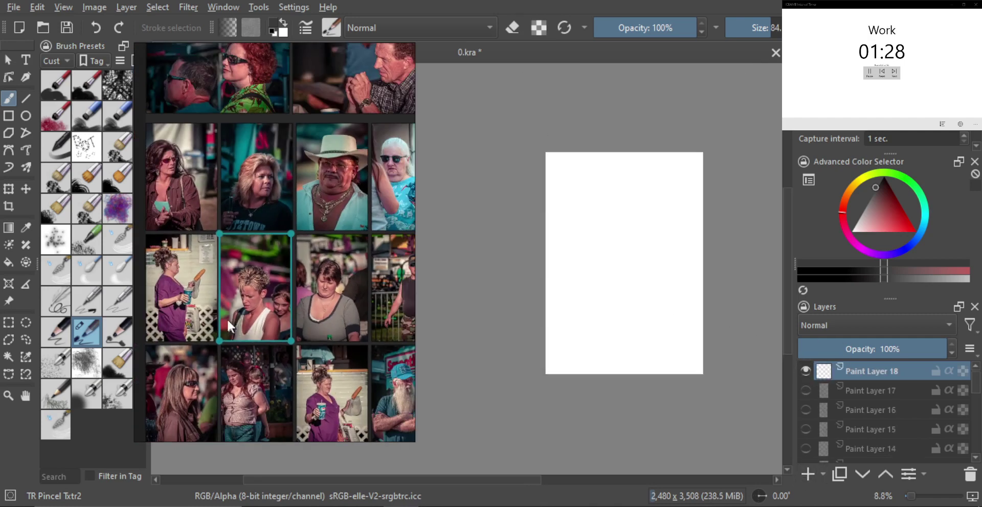
pyautogui.doubleClick(204, 302)
pyautogui.scroll(4, 248, 230)
pyautogui.moveTo(258, 181); pyautogui.dragTo(317, 354)
# Step: Sketch the skull oval with its side-plane curve and add the front face line and jaw guidelines, redoing a misplaced stroke
pyautogui.moveTo(632, 208)
pyautogui.mouseDown()
pyautogui.moveTo(596, 219)
pyautogui.moveTo(627, 263)
pyautogui.moveTo(661, 241)
pyautogui.moveTo(685, 307)
pyautogui.mouseUp()
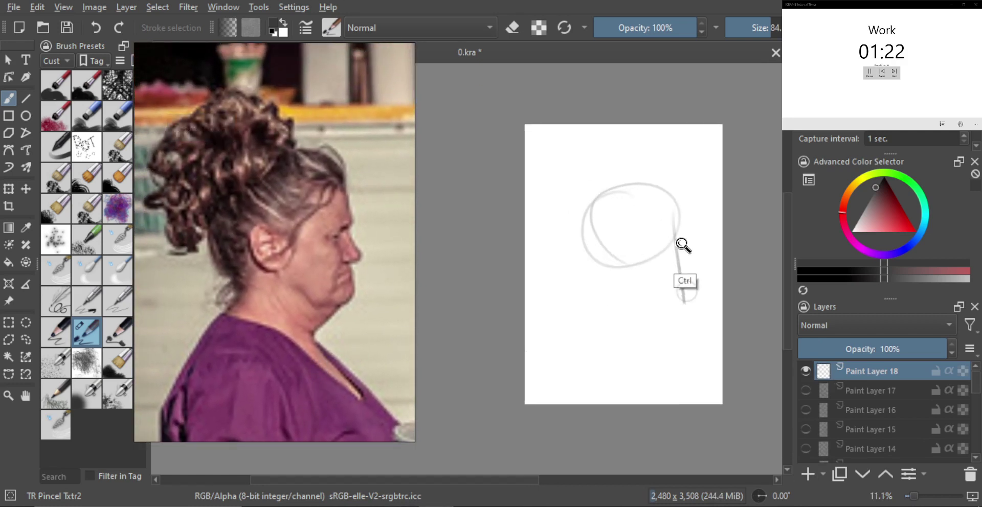
pyautogui.hotkey('ctrl', 'z')
pyautogui.moveTo(681, 213)
pyautogui.mouseDown()
pyautogui.moveTo(684, 232)
pyautogui.moveTo(640, 304)
pyautogui.moveTo(629, 279)
pyautogui.mouseUp()
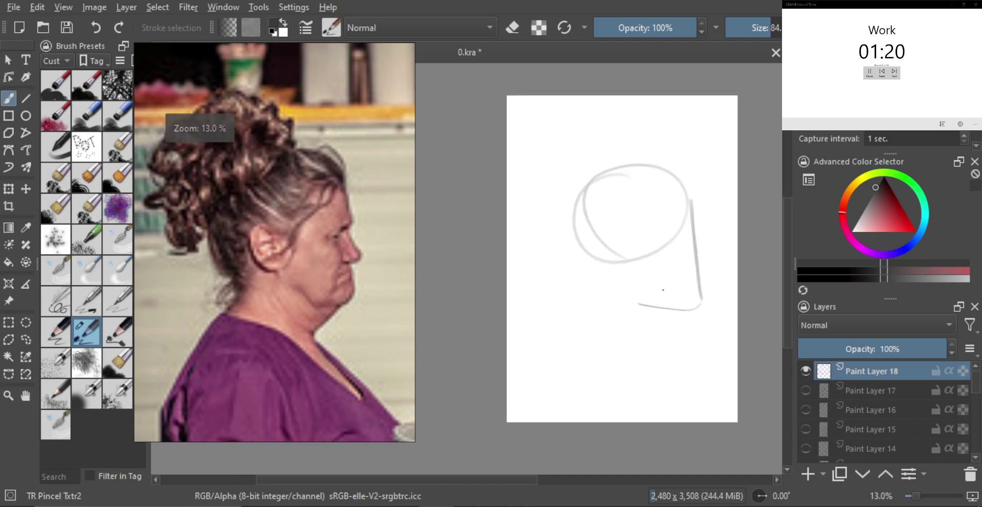
pyautogui.moveTo(662, 305); pyautogui.dragTo(627, 272)
# Step: Draw the eye socket with the eye and the brow and nose profile along the face guideline, redoing a misplaced stroke
pyautogui.press('+')
pyautogui.moveTo(674, 248)
pyautogui.mouseDown()
pyautogui.moveTo(689, 222)
pyautogui.moveTo(695, 238)
pyautogui.moveTo(678, 241)
pyautogui.mouseUp()
pyautogui.press('+')
pyautogui.press('+')
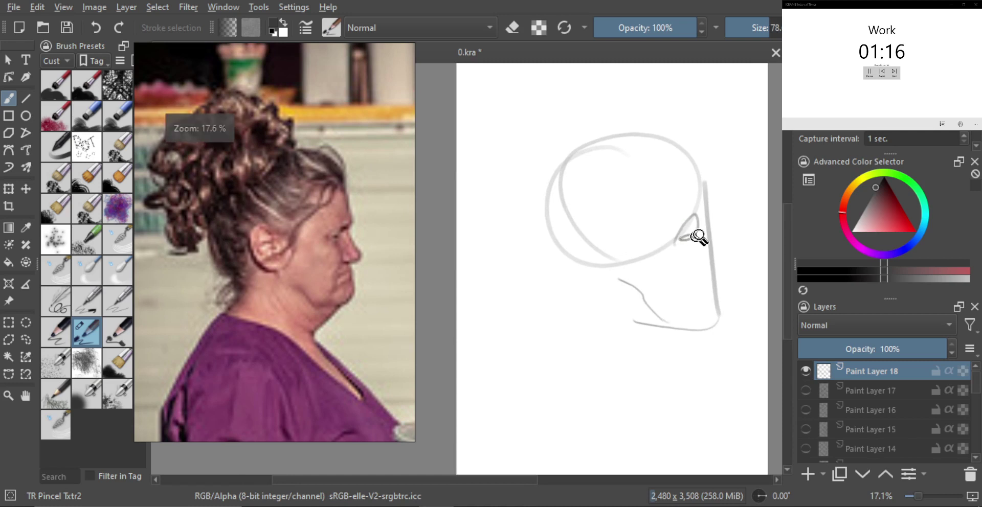
pyautogui.moveTo(711, 214); pyautogui.dragTo(718, 258)
pyautogui.press('+')
pyautogui.moveTo(708, 225)
pyautogui.mouseDown()
pyautogui.moveTo(721, 267)
pyautogui.moveTo(699, 267)
pyautogui.moveTo(724, 278)
pyautogui.moveTo(721, 309)
pyautogui.mouseUp()
pyautogui.hotkey('ctrl', 'z')
pyautogui.press('+')
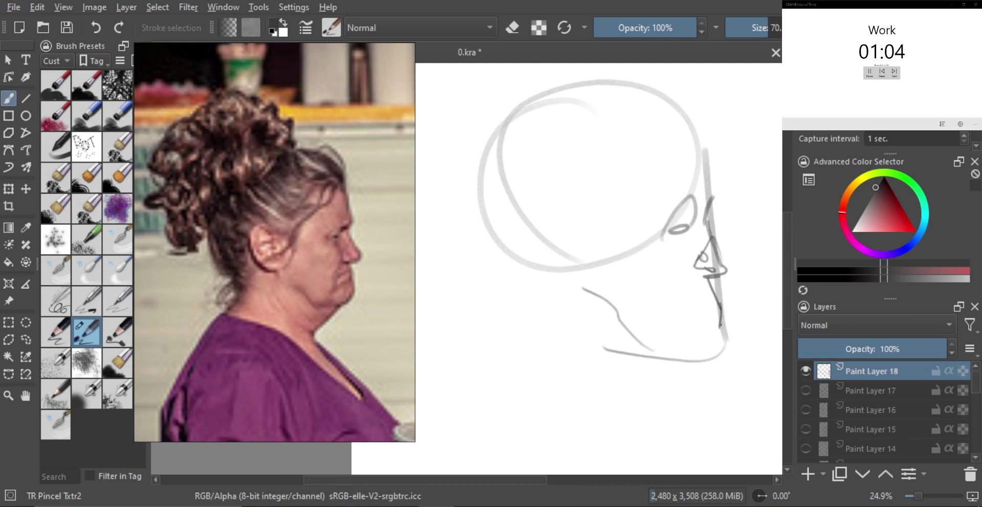
# Step: Draw the lips and downturned mouth corner, and erase the stray profile line between the mouth and chin
pyautogui.moveTo(729, 339); pyautogui.dragTo(711, 354)
pyautogui.moveTo(695, 322); pyautogui.dragTo(690, 306)
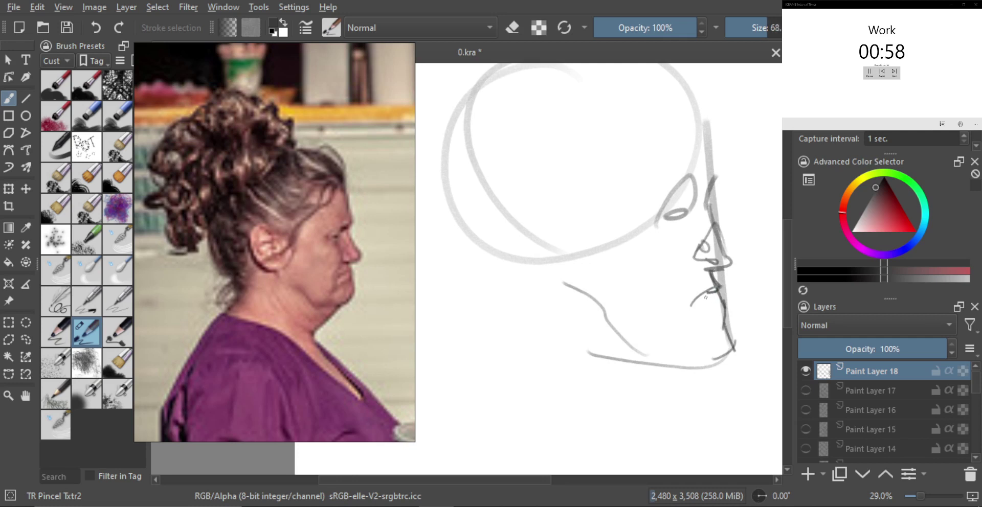
pyautogui.keyDown('shift'); pyautogui.moveTo(717, 309); pyautogui.dragTo(707, 314); pyautogui.keyUp('shift')
pyautogui.press('e')
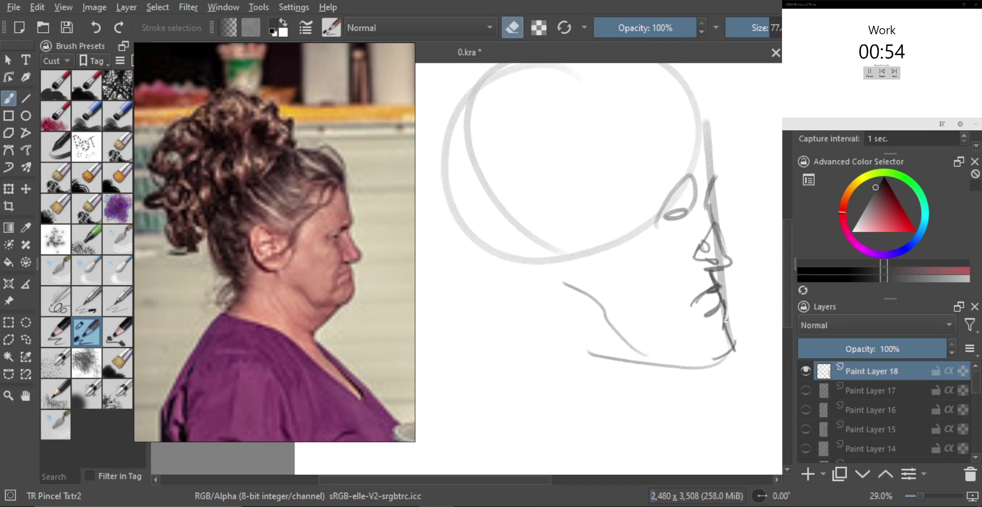
pyautogui.press('e')
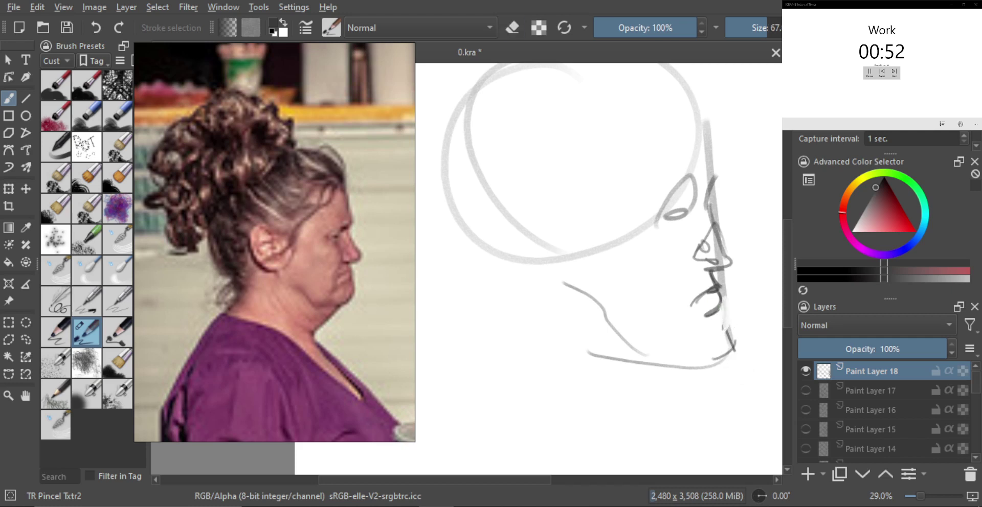
# Step: Redraw the rounded chin contour below the lower lip and run a slanting line from the chin down to the neck
pyautogui.moveTo(723, 332)
pyautogui.keyDown('shift'); pyautogui.mouseDown()
pyautogui.moveTo(708, 356)
pyautogui.moveTo(717, 362)
pyautogui.mouseUp(); pyautogui.keyUp('shift')
pyautogui.hotkey('ctrl', 'z')
pyautogui.press('e')
pyautogui.press('e')
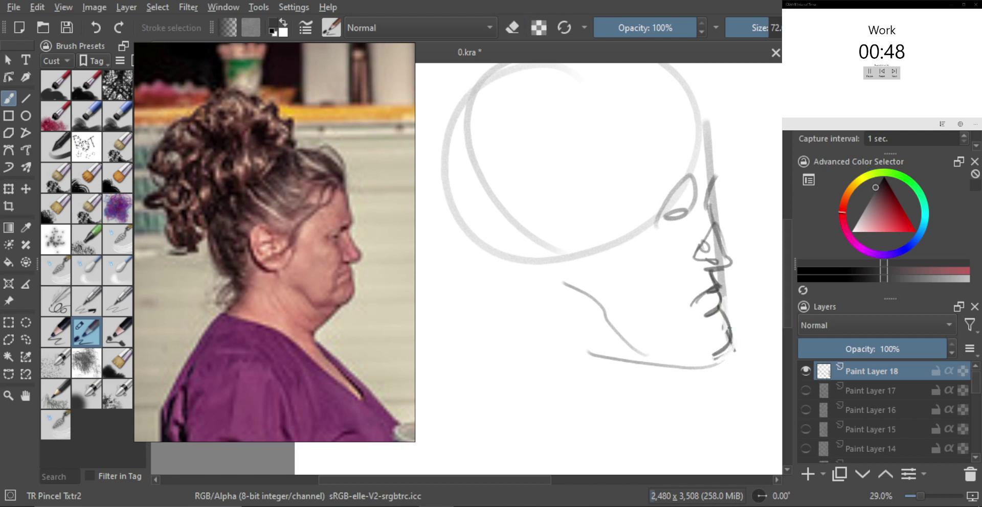
pyautogui.press('e')
pyautogui.press('e')
pyautogui.moveTo(721, 341); pyautogui.dragTo(708, 353)
pyautogui.moveTo(726, 322); pyautogui.dragTo(711, 351)
pyautogui.moveTo(716, 327)
pyautogui.keyDown('ctrl'); pyautogui.mouseDown()
pyautogui.moveTo(715, 356)
pyautogui.moveTo(688, 330)
pyautogui.moveTo(683, 302)
pyautogui.moveTo(642, 348)
pyautogui.mouseUp(); pyautogui.keyUp('ctrl')
pyautogui.scroll(1, 683, 307)
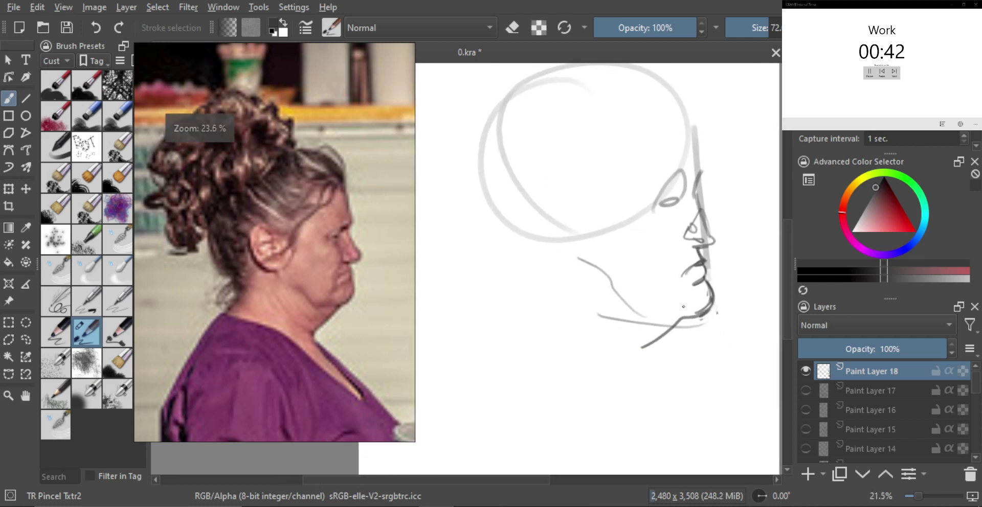
# Step: Draw the jawline and the cheek folds beside the nose and mouth, redoing a misplaced jaw stroke
pyautogui.moveTo(678, 313)
pyautogui.mouseDown()
pyautogui.moveTo(644, 311)
pyautogui.moveTo(593, 283)
pyautogui.mouseUp()
pyautogui.hotkey('ctrl', 'z')
pyautogui.moveTo(639, 316); pyautogui.dragTo(600, 284)
pyautogui.moveTo(631, 271)
pyautogui.keyDown('ctrl'); pyautogui.mouseDown()
pyautogui.moveTo(628, 261)
pyautogui.moveTo(655, 240)
pyautogui.moveTo(668, 284)
pyautogui.moveTo(662, 323)
pyautogui.mouseUp(); pyautogui.keyUp('ctrl')
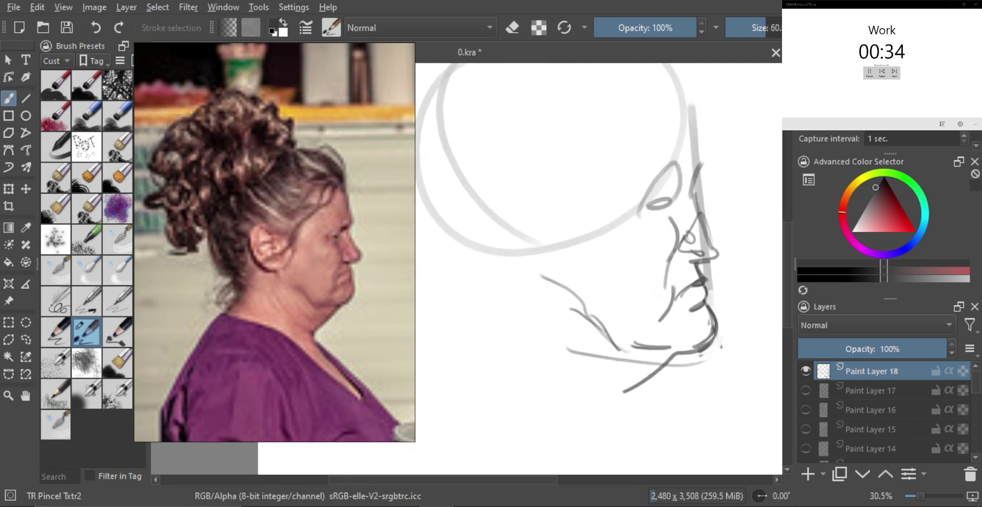
pyautogui.hotkey('ctrl', 'space')
pyautogui.moveTo(664, 266)
pyautogui.mouseDown()
pyautogui.moveTo(670, 221)
pyautogui.moveTo(641, 233)
pyautogui.mouseUp()
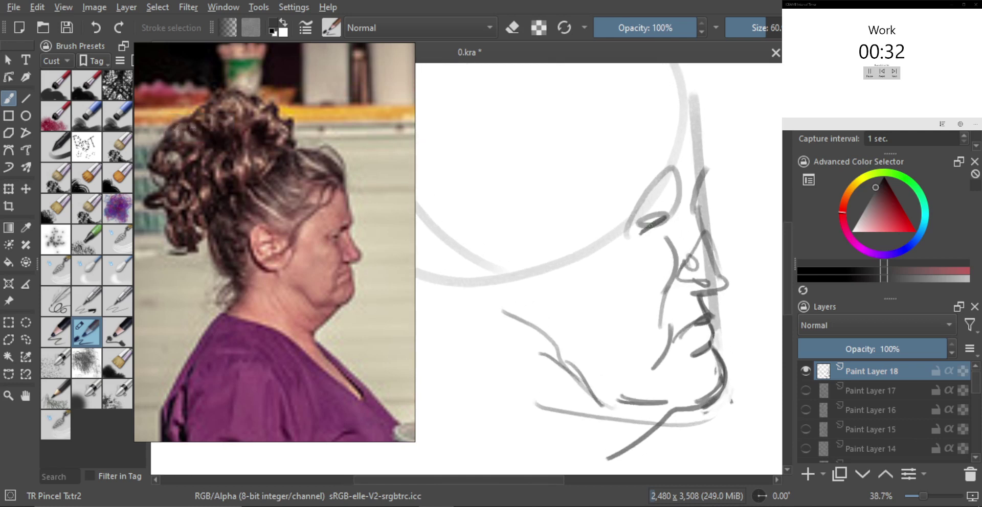
# Step: Define the eye and brow in profile and outline the forehead above the nose bridge
pyautogui.moveTo(681, 196)
pyautogui.mouseDown()
pyautogui.moveTo(690, 207)
pyautogui.moveTo(696, 189)
pyautogui.moveTo(688, 214)
pyautogui.mouseUp()
pyautogui.moveTo(676, 152); pyautogui.dragTo(693, 200)
pyautogui.moveTo(701, 217)
pyautogui.keyDown('ctrl'); pyautogui.mouseDown()
pyautogui.moveTo(680, 230)
pyautogui.moveTo(666, 199)
pyautogui.mouseUp(); pyautogui.keyUp('ctrl')
pyautogui.moveTo(619, 256)
pyautogui.keyDown('ctrl'); pyautogui.mouseDown()
pyautogui.moveTo(627, 225)
pyautogui.moveTo(637, 223)
pyautogui.moveTo(627, 271)
pyautogui.mouseUp(); pyautogui.keyUp('ctrl')
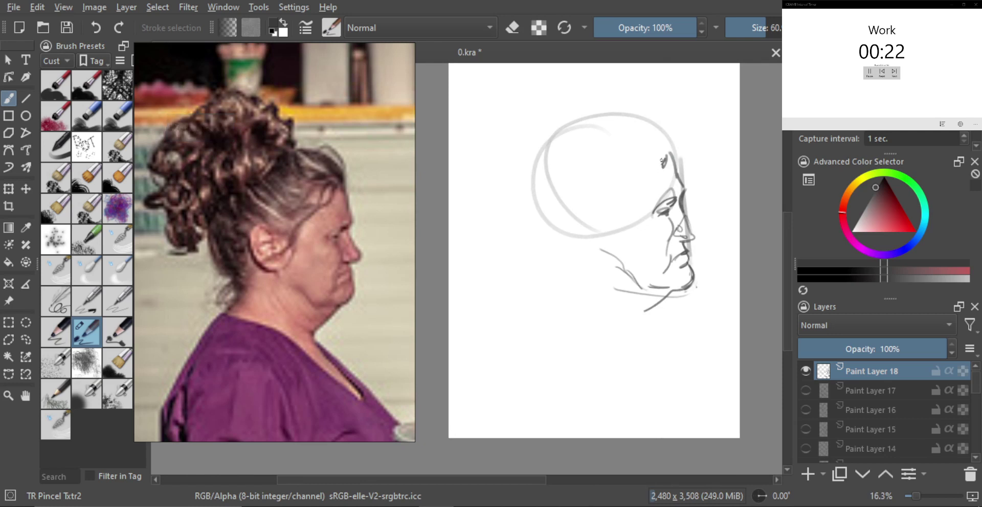
# Step: Draw the hairline sweeping from the forehead to the ear, outline the ear and add hair strands at the nape
pyautogui.moveTo(663, 162)
pyautogui.mouseDown()
pyautogui.moveTo(614, 200)
pyautogui.moveTo(657, 198)
pyautogui.mouseUp()
pyautogui.moveTo(664, 156)
pyautogui.mouseDown()
pyautogui.moveTo(584, 274)
pyautogui.moveTo(669, 153)
pyautogui.mouseUp()
pyautogui.moveTo(617, 206)
pyautogui.mouseDown()
pyautogui.moveTo(613, 245)
pyautogui.moveTo(613, 158)
pyautogui.mouseUp()
pyautogui.moveTo(636, 193)
pyautogui.mouseDown()
pyautogui.moveTo(633, 207)
pyautogui.moveTo(591, 215)
pyautogui.moveTo(591, 257)
pyautogui.moveTo(603, 260)
pyautogui.mouseUp()
pyautogui.moveTo(597, 210); pyautogui.dragTo(578, 232)
pyautogui.moveTo(608, 190)
pyautogui.mouseDown()
pyautogui.moveTo(613, 249)
pyautogui.moveTo(577, 258)
pyautogui.mouseUp()
pyautogui.moveTo(541, 202); pyautogui.dragTo(560, 224)
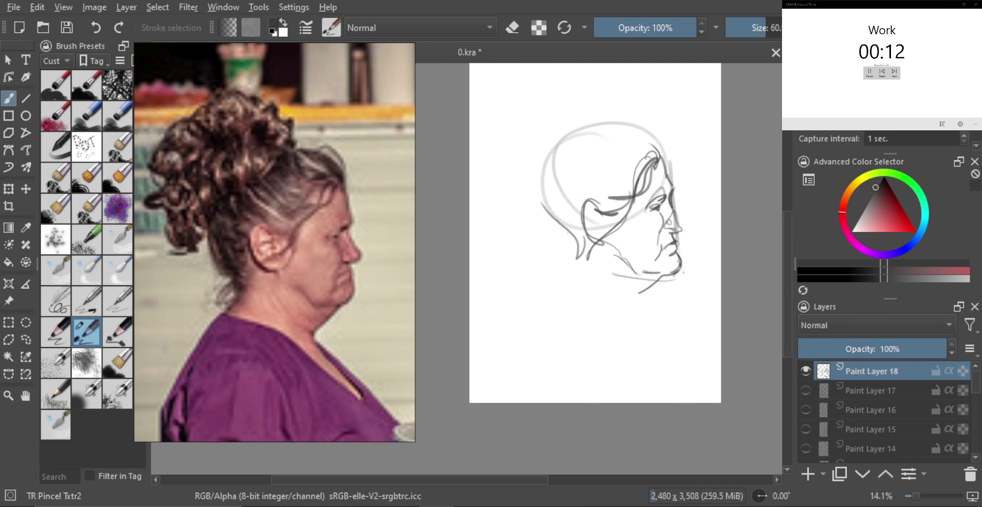
# Step: Outline the top and back of the head, scribble loose curls at the nape and draw the neck and collar lines
pyautogui.moveTo(546, 154)
pyautogui.mouseDown()
pyautogui.moveTo(621, 125)
pyautogui.moveTo(657, 140)
pyautogui.mouseUp()
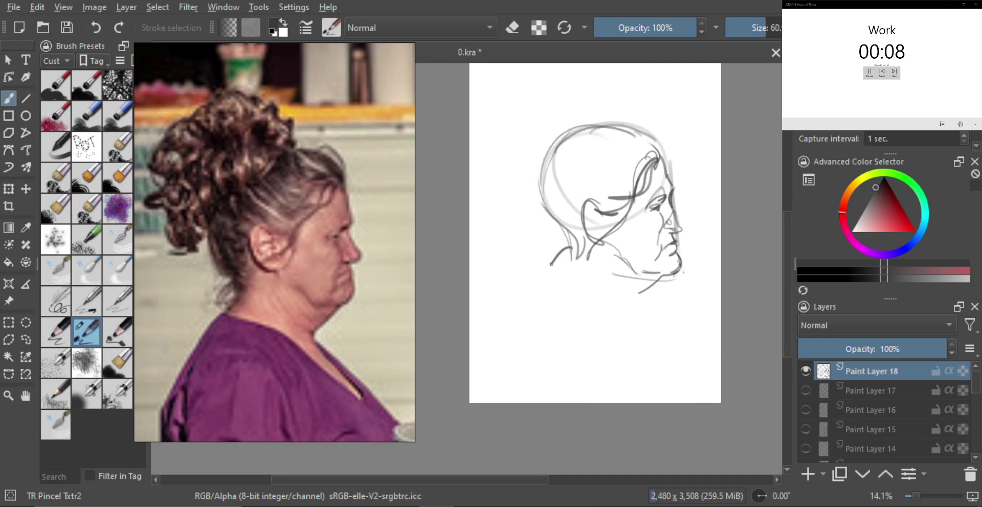
pyautogui.moveTo(576, 246); pyautogui.dragTo(562, 272)
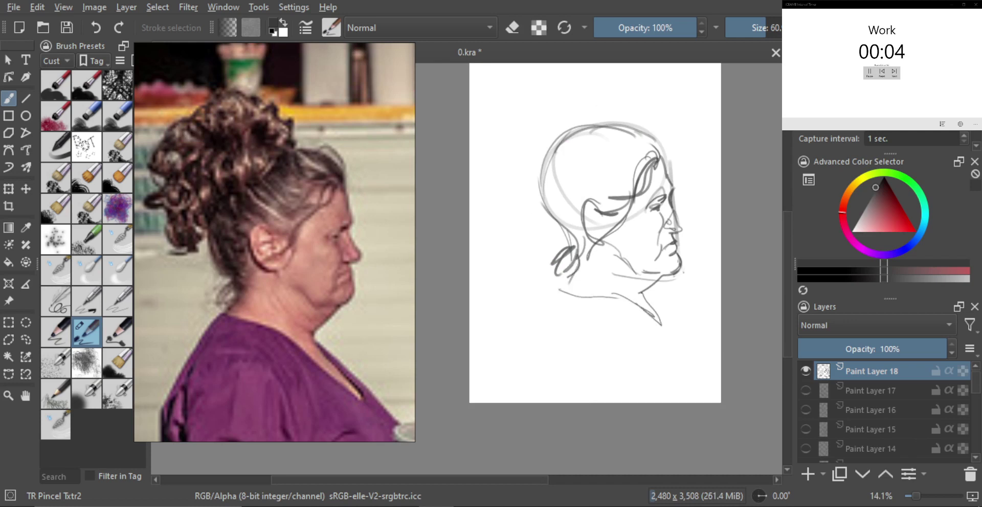
pyautogui.scroll(1, 637, 299)
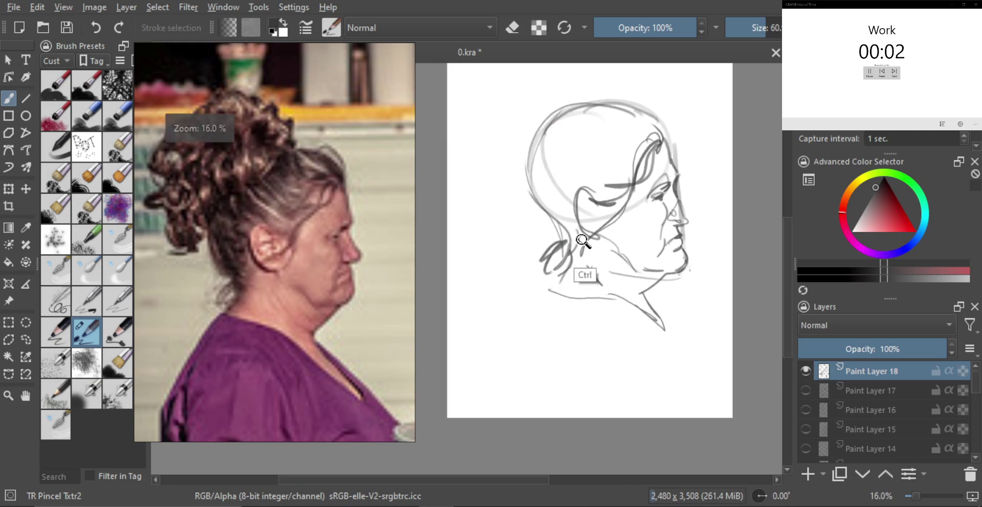
pyautogui.scroll(-1, 610, 230)
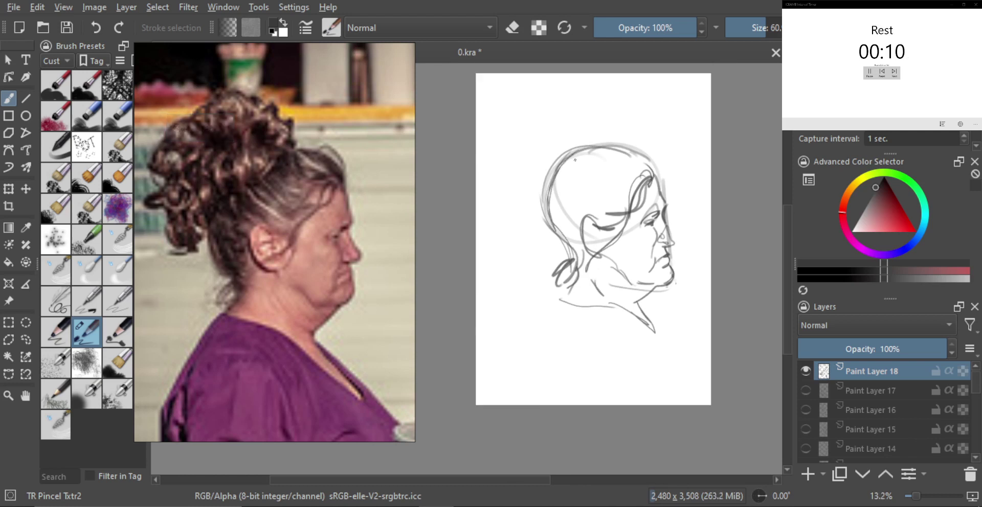
# Step: Outline the curly bun behind and above the head with jagged strokes and raise the hair contour over the forehead
pyautogui.scroll(-1, 642, 306)
pyautogui.moveTo(560, 222); pyautogui.dragTo(543, 232)
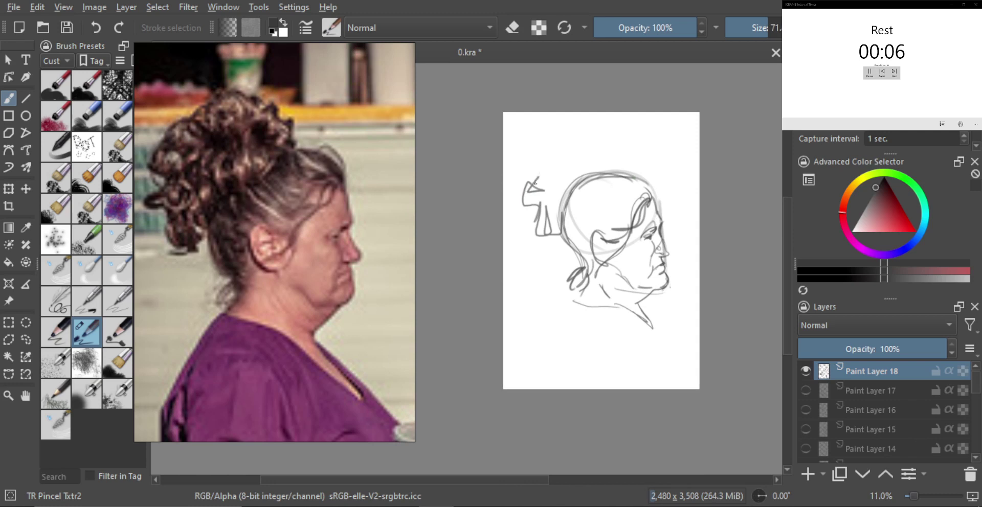
pyautogui.moveTo(534, 178)
pyautogui.mouseDown()
pyautogui.moveTo(565, 135)
pyautogui.moveTo(556, 149)
pyautogui.moveTo(617, 151)
pyautogui.moveTo(558, 228)
pyautogui.mouseUp()
pyautogui.scroll(1, 637, 187)
pyautogui.moveTo(618, 173); pyautogui.dragTo(659, 203)
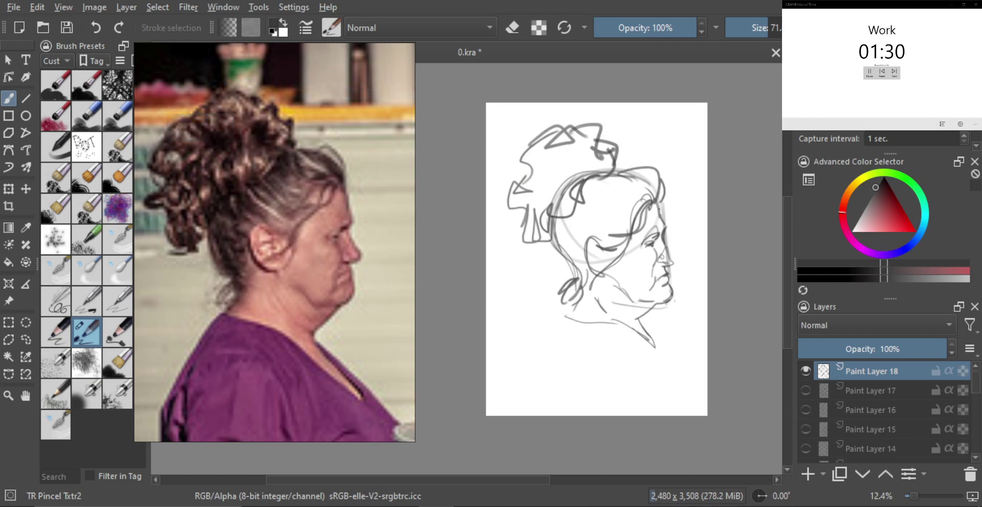
pyautogui.scroll(-1, 596, 259)
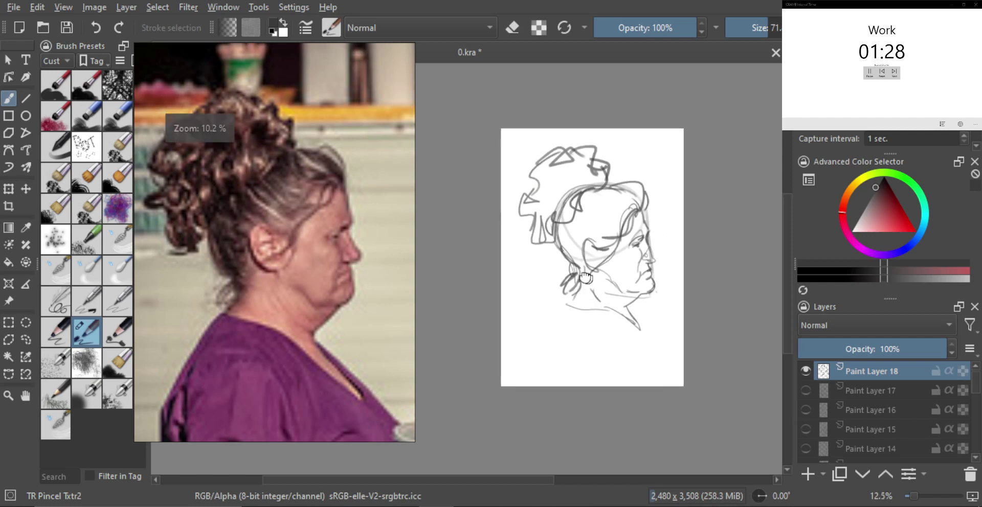
# Step: Hide the finished updo sketch, add a new paint layer and zoom the reference board to the long-haired woman in sunglasses
pyautogui.click(805, 370)
pyautogui.click(807, 474)
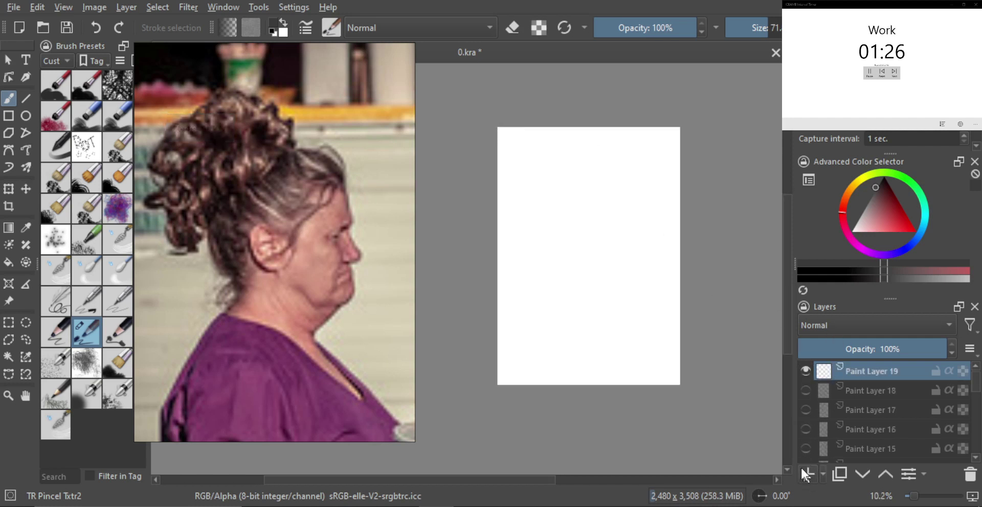
pyautogui.scroll(-7, 336, 302)
pyautogui.moveTo(356, 358); pyautogui.dragTo(302, 307)
pyautogui.scroll(6, 305, 313)
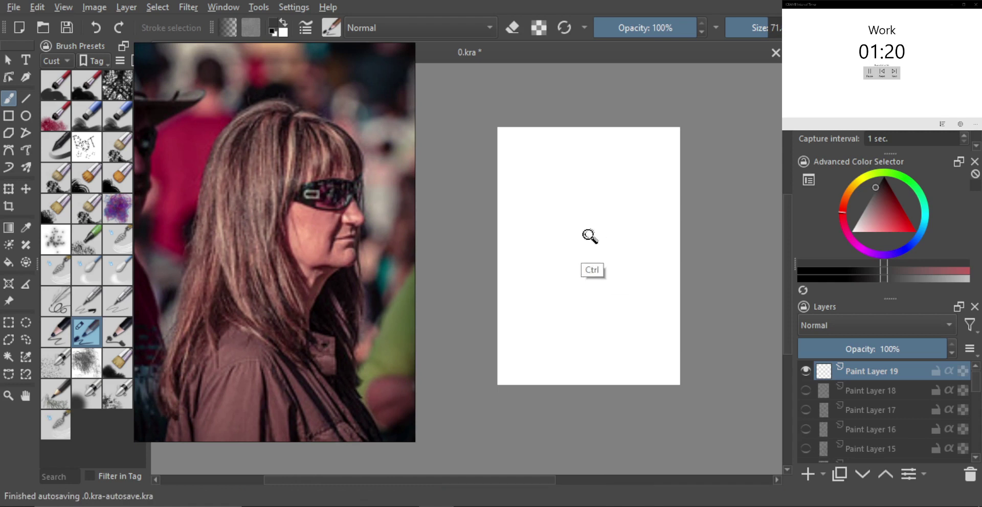
# Step: Sketch the skull circle with a side curve and add the front face line and jaw guideline, redoing a misplaced stroke
pyautogui.scroll(1, 590, 234)
pyautogui.moveTo(565, 190)
pyautogui.mouseDown()
pyautogui.moveTo(621, 214)
pyautogui.moveTo(564, 227)
pyautogui.mouseUp()
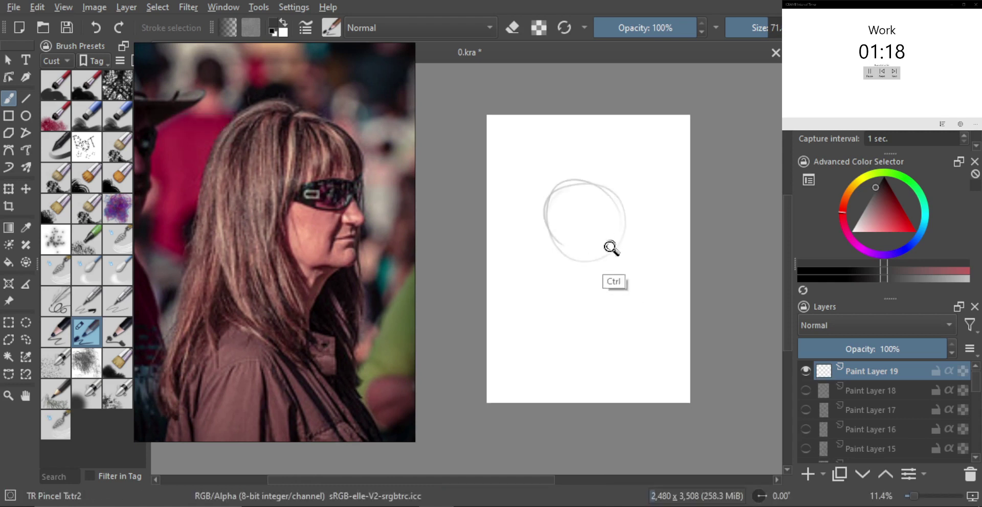
pyautogui.scroll(1, 611, 246)
pyautogui.moveTo(632, 195)
pyautogui.mouseDown()
pyautogui.moveTo(623, 276)
pyautogui.moveTo(627, 261)
pyautogui.mouseUp()
pyautogui.hotkey('ctrl', 'z')
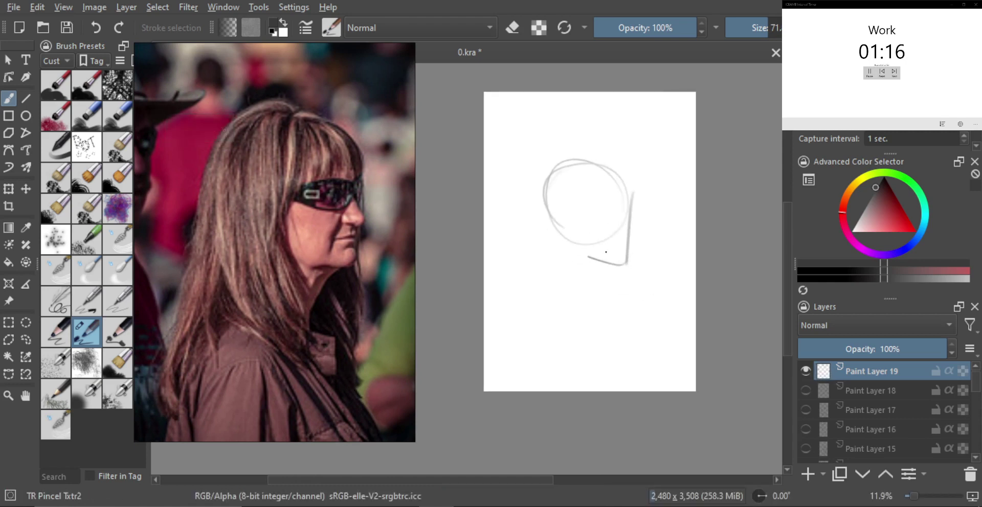
# Step: Draw the hair edge beside the cheek and fan the fringe strands down over the forehead
pyautogui.scroll(1, 606, 252)
pyautogui.moveTo(585, 233); pyautogui.dragTo(583, 279)
pyautogui.moveTo(586, 214); pyautogui.dragTo(583, 277)
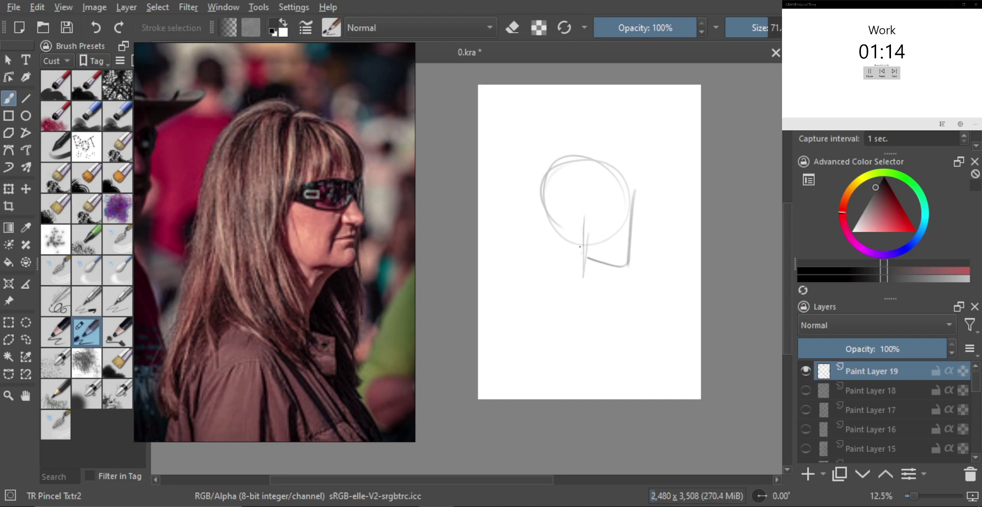
pyautogui.moveTo(594, 185); pyautogui.dragTo(587, 212)
pyautogui.moveTo(598, 170); pyautogui.dragTo(593, 212)
pyautogui.moveTo(605, 164); pyautogui.dragTo(614, 209)
pyautogui.moveTo(605, 162); pyautogui.dragTo(623, 204)
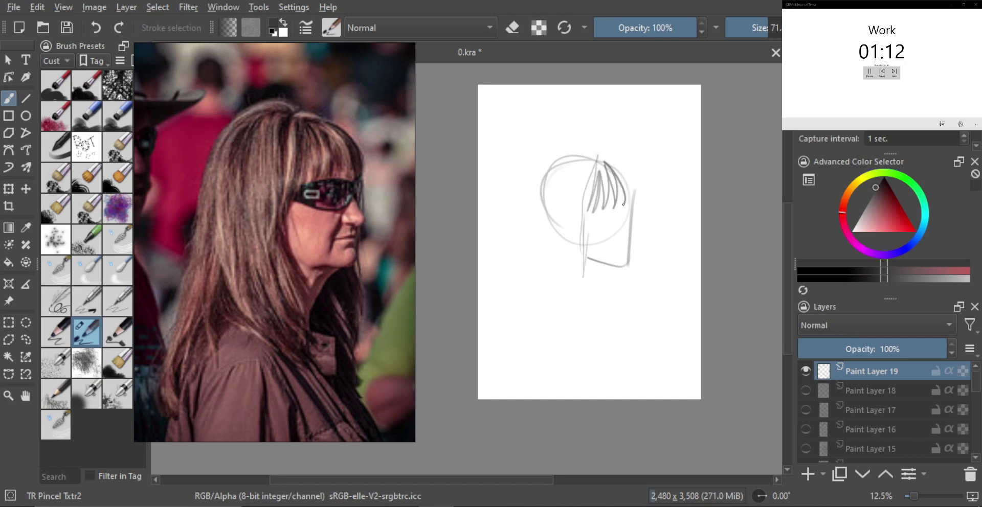
# Step: Outline the long hair from the crown down the back, add the tapered ends and shoulder line, and draw the strand beside the neck
pyautogui.moveTo(597, 154)
pyautogui.mouseDown()
pyautogui.moveTo(564, 161)
pyautogui.moveTo(563, 205)
pyautogui.moveTo(535, 167)
pyautogui.moveTo(533, 302)
pyautogui.mouseUp()
pyautogui.moveTo(528, 222); pyautogui.dragTo(519, 332)
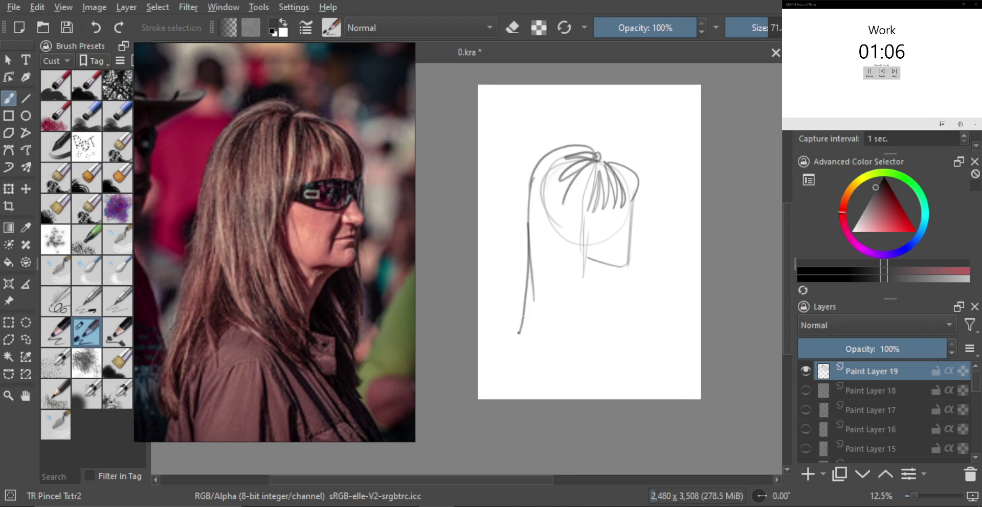
pyautogui.moveTo(555, 276); pyautogui.dragTo(557, 321)
pyautogui.moveTo(556, 278)
pyautogui.mouseDown()
pyautogui.moveTo(560, 306)
pyautogui.moveTo(601, 338)
pyautogui.mouseUp()
pyautogui.moveTo(582, 222); pyautogui.dragTo(615, 309)
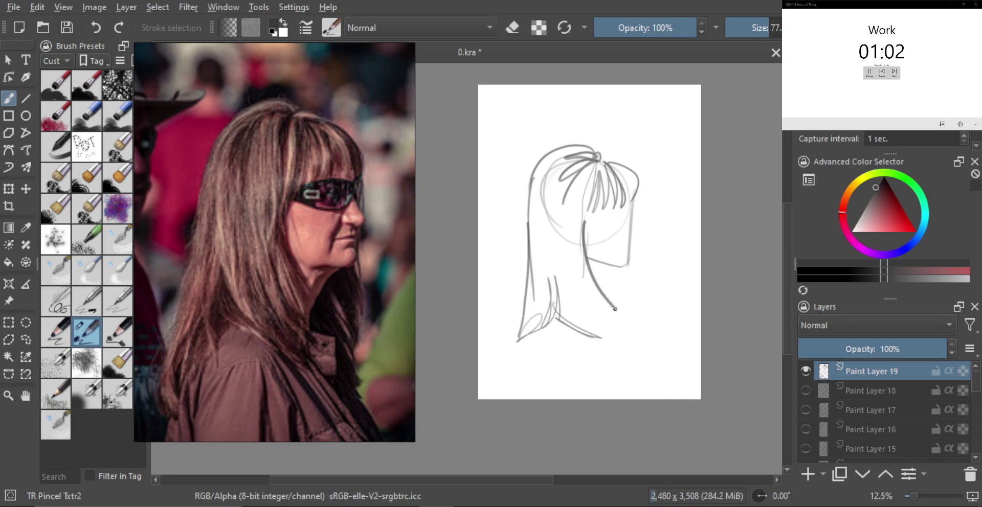
# Step: Darken the jaw, chin and front face contour, add hair strands at the neck and undo the last misplaced stroke
pyautogui.moveTo(578, 266)
pyautogui.mouseDown()
pyautogui.moveTo(612, 318)
pyautogui.moveTo(612, 255)
pyautogui.moveTo(638, 239)
pyautogui.moveTo(638, 225)
pyautogui.mouseUp()
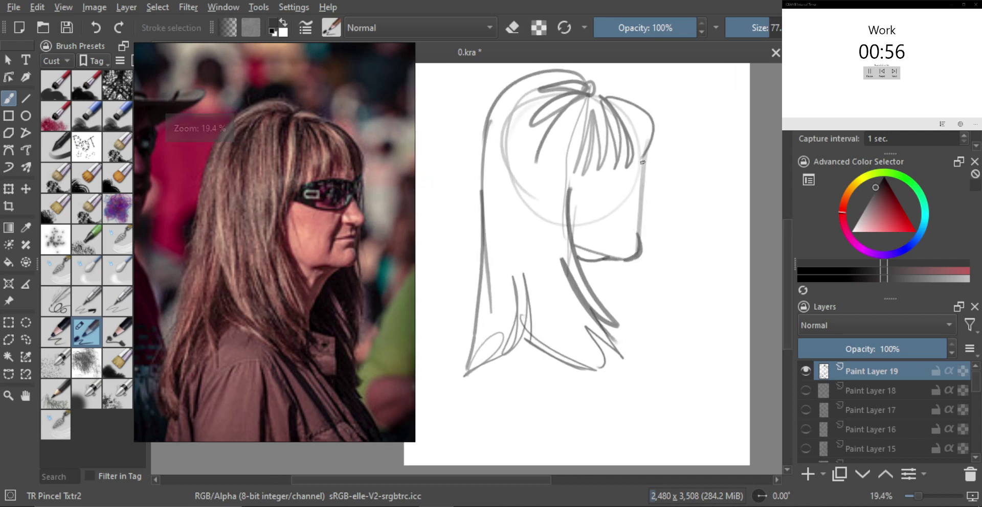
pyautogui.moveTo(636, 129); pyautogui.dragTo(637, 240)
pyautogui.moveTo(628, 216)
pyautogui.mouseDown()
pyautogui.moveTo(642, 171)
pyautogui.moveTo(638, 194)
pyautogui.mouseUp()
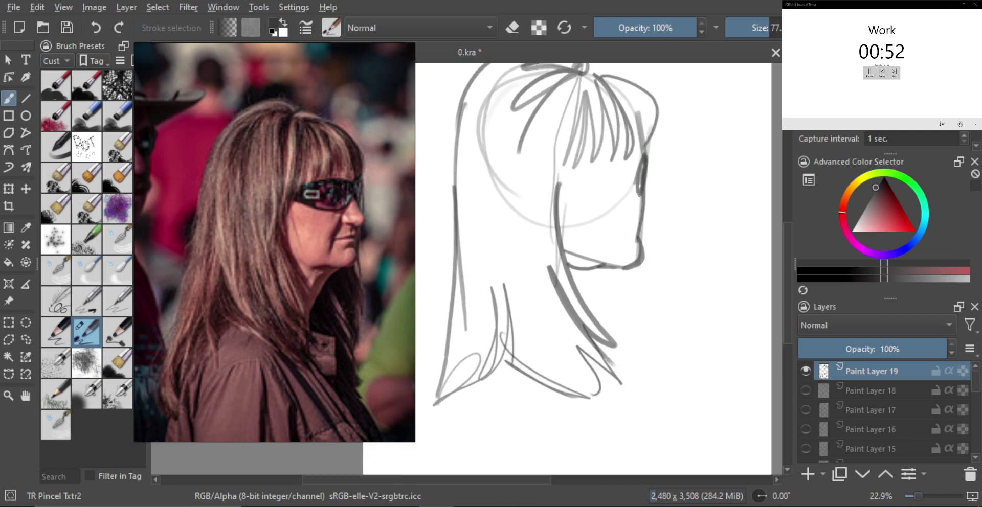
pyautogui.hotkey('ctrl', 'z')
# Step: Draw the sunglasses by filling the far and near lenses with dark strokes and joining them with a bridge
pyautogui.moveTo(645, 158)
pyautogui.mouseDown()
pyautogui.moveTo(643, 192)
pyautogui.moveTo(650, 159)
pyautogui.mouseUp()
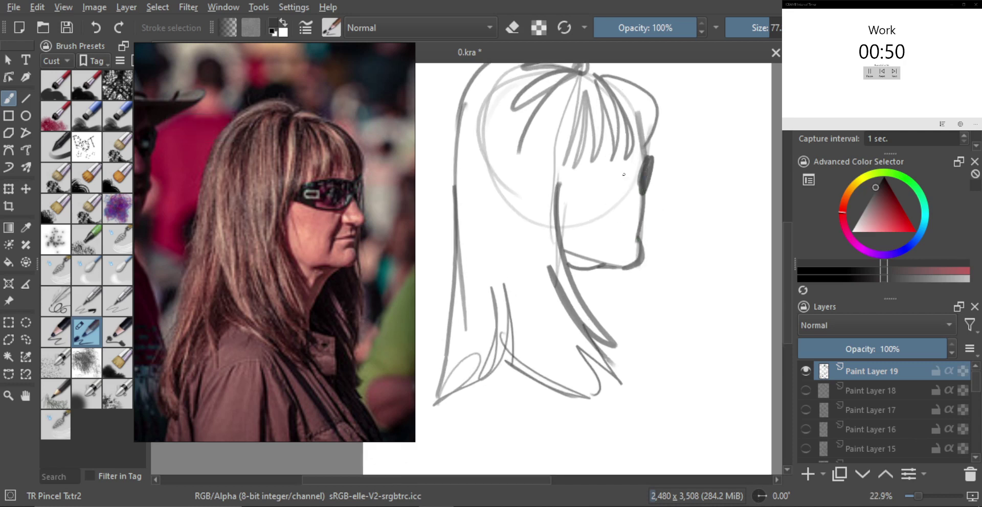
pyautogui.keyDown('shift'); pyautogui.moveTo(619, 210); pyautogui.dragTo(625, 210); pyautogui.keyUp('shift')
pyautogui.moveTo(583, 179)
pyautogui.mouseDown()
pyautogui.moveTo(619, 162)
pyautogui.moveTo(623, 187)
pyautogui.moveTo(583, 188)
pyautogui.moveTo(610, 192)
pyautogui.moveTo(609, 156)
pyautogui.moveTo(615, 160)
pyautogui.moveTo(603, 197)
pyautogui.mouseUp()
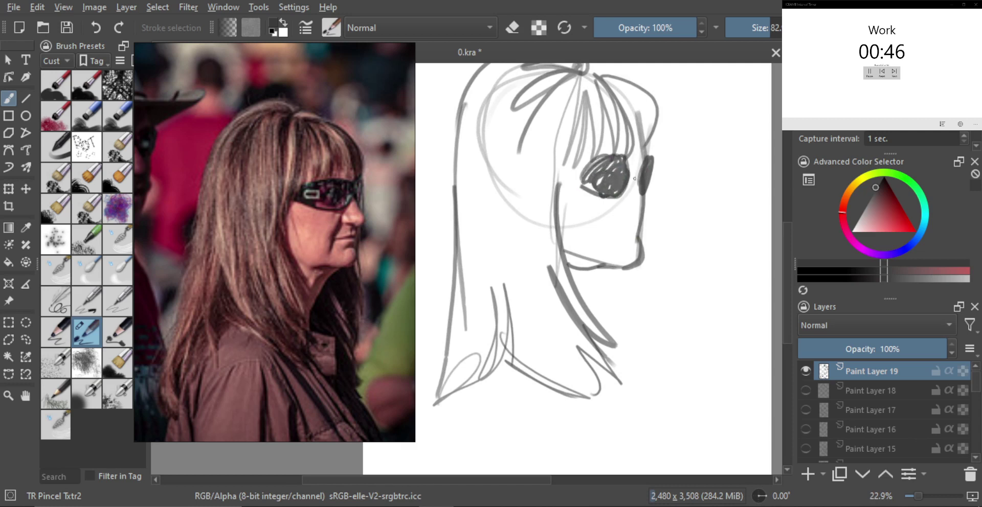
pyautogui.moveTo(637, 170)
pyautogui.mouseDown()
pyautogui.moveTo(631, 180)
pyautogui.moveTo(642, 201)
pyautogui.mouseUp()
pyautogui.press('[')
pyautogui.press('e')
pyautogui.press('e')
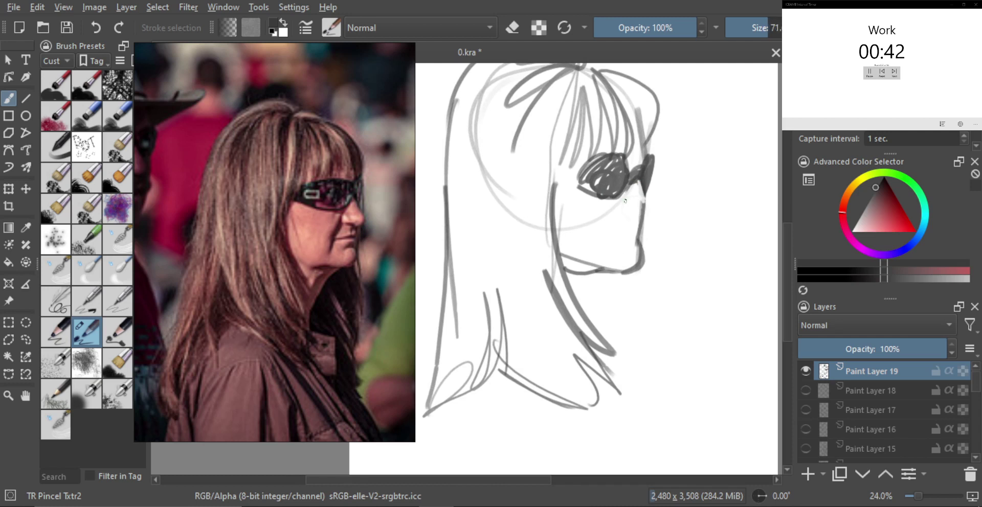
# Step: Draw the nostril, mouth, lower lip and cheek crease on the profile below the sunglasses
pyautogui.scroll(-1, 645, 209)
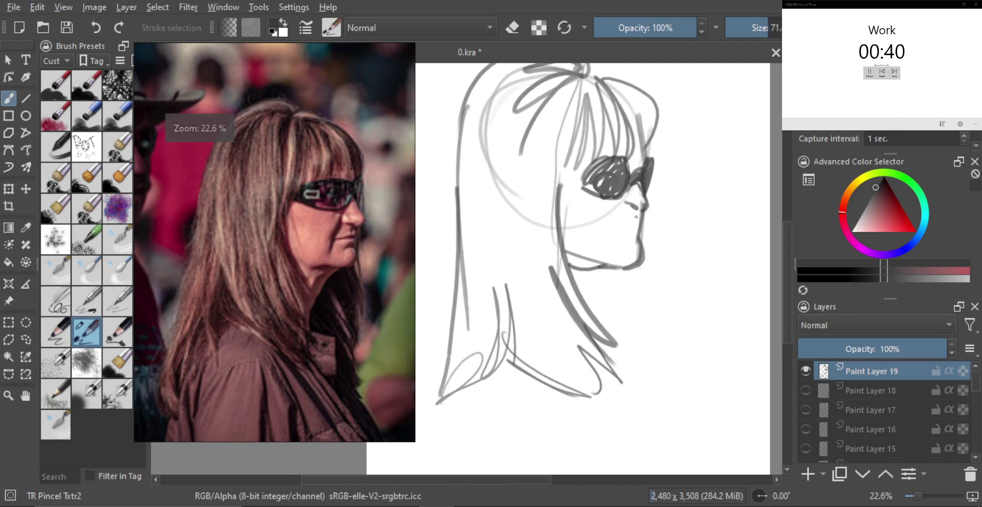
pyautogui.scroll(1, 632, 216)
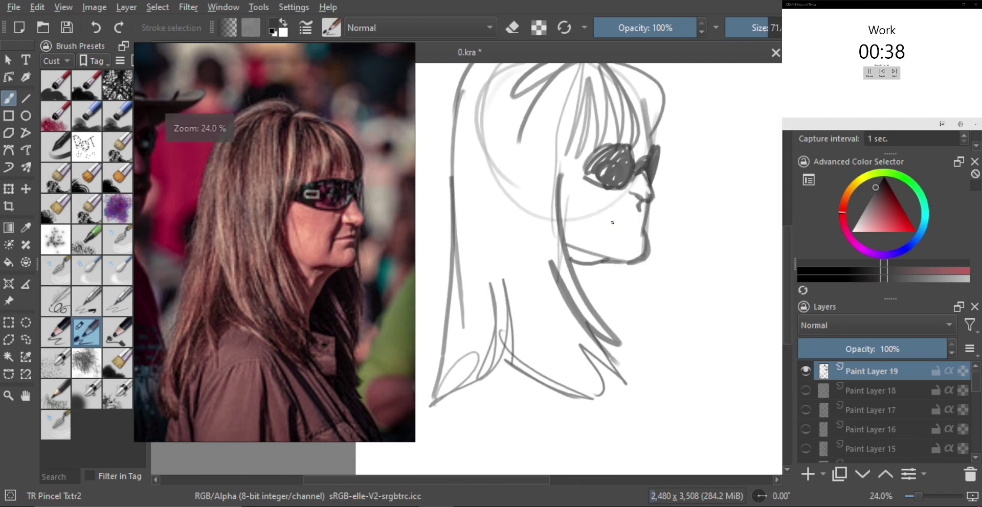
pyautogui.moveTo(611, 224); pyautogui.dragTo(638, 217)
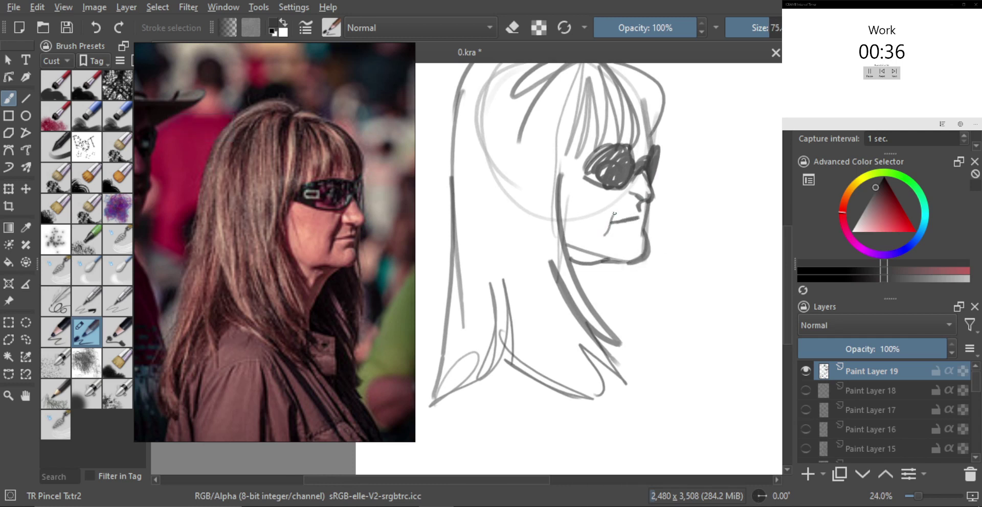
pyautogui.press('[')
pyautogui.scroll(-4, 619, 238)
pyautogui.scroll(-3, 611, 239)
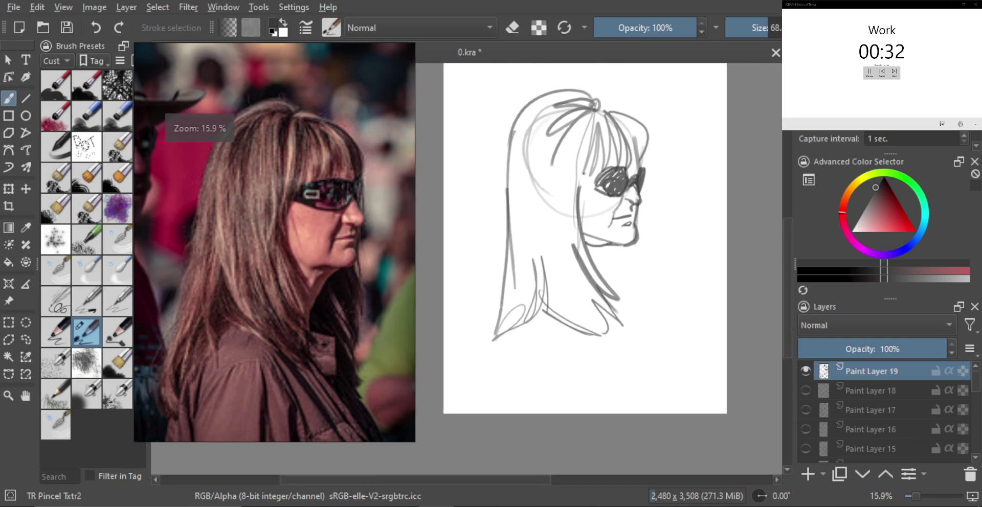
# Step: Draw the front of the neck, the pointed collar and the hair locks hanging beyond the chin, undoing a misplaced stroke
pyautogui.scroll(1, 609, 256)
pyautogui.moveTo(627, 245)
pyautogui.mouseDown()
pyautogui.moveTo(601, 271)
pyautogui.moveTo(600, 285)
pyautogui.moveTo(624, 302)
pyautogui.moveTo(608, 330)
pyautogui.moveTo(641, 328)
pyautogui.mouseUp()
pyautogui.hotkey('ctrl', 'z')
pyautogui.scroll(-1, 633, 271)
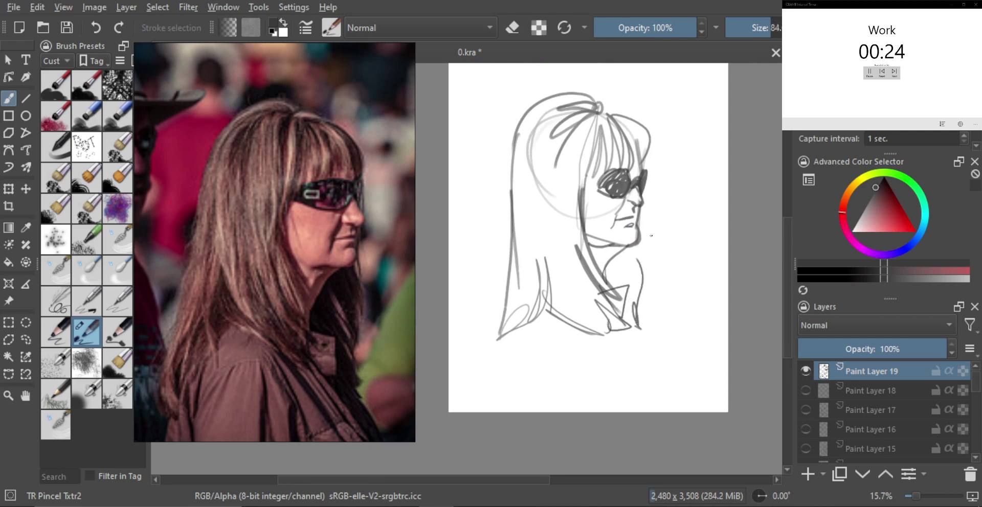
pyautogui.moveTo(639, 214); pyautogui.dragTo(648, 282)
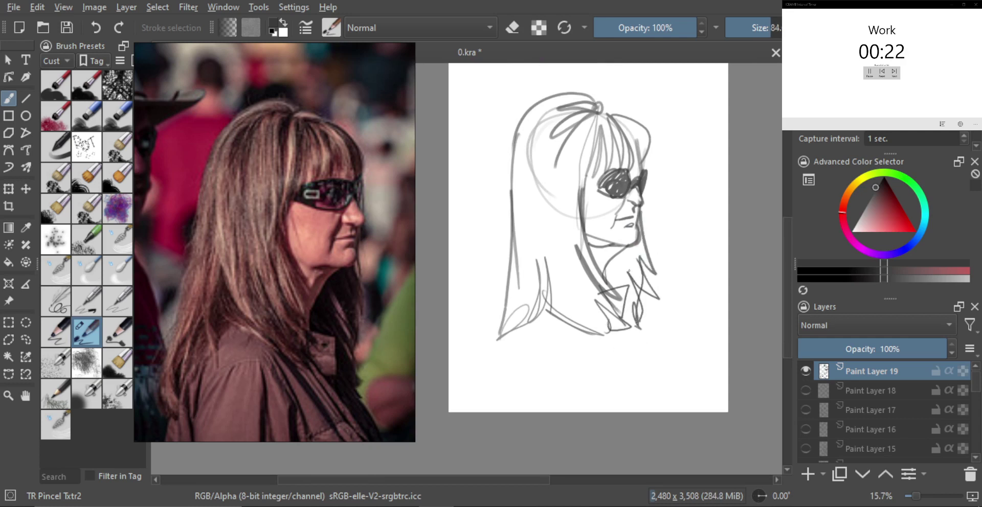
# Step: Enlarge the brush and shade the crown, fringe, sunglasses arm and long hair with broad grey strokes
pyautogui.keyDown('shift'); pyautogui.moveTo(552, 209); pyautogui.dragTo(576, 179); pyautogui.keyUp('shift')
pyautogui.moveTo(575, 102)
pyautogui.mouseDown()
pyautogui.moveTo(529, 121)
pyautogui.moveTo(529, 150)
pyautogui.moveTo(596, 121)
pyautogui.moveTo(618, 118)
pyautogui.moveTo(640, 125)
pyautogui.mouseUp()
pyautogui.press(']')
pyautogui.moveTo(608, 170)
pyautogui.mouseDown()
pyautogui.moveTo(610, 157)
pyautogui.moveTo(647, 144)
pyautogui.mouseUp()
pyautogui.keyDown('shift'); pyautogui.moveTo(558, 230); pyautogui.dragTo(570, 228); pyautogui.keyUp('shift')
pyautogui.moveTo(522, 183)
pyautogui.mouseDown()
pyautogui.moveTo(505, 331)
pyautogui.moveTo(543, 239)
pyautogui.moveTo(544, 287)
pyautogui.moveTo(558, 284)
pyautogui.moveTo(561, 247)
pyautogui.moveTo(576, 307)
pyautogui.moveTo(562, 237)
pyautogui.moveTo(604, 316)
pyautogui.moveTo(633, 257)
pyautogui.moveTo(620, 272)
pyautogui.moveTo(631, 320)
pyautogui.moveTo(613, 266)
pyautogui.moveTo(629, 260)
pyautogui.moveTo(639, 281)
pyautogui.moveTo(642, 260)
pyautogui.moveTo(615, 256)
pyautogui.moveTo(637, 248)
pyautogui.moveTo(626, 241)
pyautogui.moveTo(612, 256)
pyautogui.moveTo(609, 244)
pyautogui.moveTo(601, 270)
pyautogui.moveTo(618, 241)
pyautogui.moveTo(602, 252)
pyautogui.moveTo(621, 201)
pyautogui.moveTo(590, 210)
pyautogui.mouseUp()
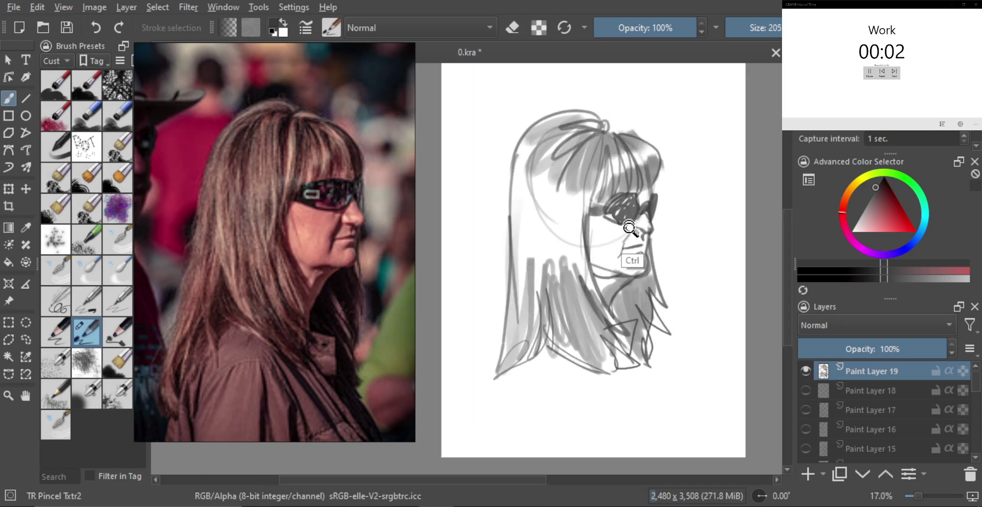
pyautogui.moveTo(625, 236)
pyautogui.keyDown('ctrl'); pyautogui.mouseDown()
pyautogui.moveTo(628, 219)
pyautogui.moveTo(649, 218)
pyautogui.mouseUp(); pyautogui.keyUp('ctrl')
pyautogui.moveTo(639, 228)
pyautogui.mouseDown()
pyautogui.moveTo(637, 293)
pyautogui.moveTo(617, 275)
pyautogui.moveTo(609, 317)
pyautogui.mouseUp()
# Step: Hide the finished sunglasses portrait's layer and add a new paint layer
pyautogui.click(805, 371)
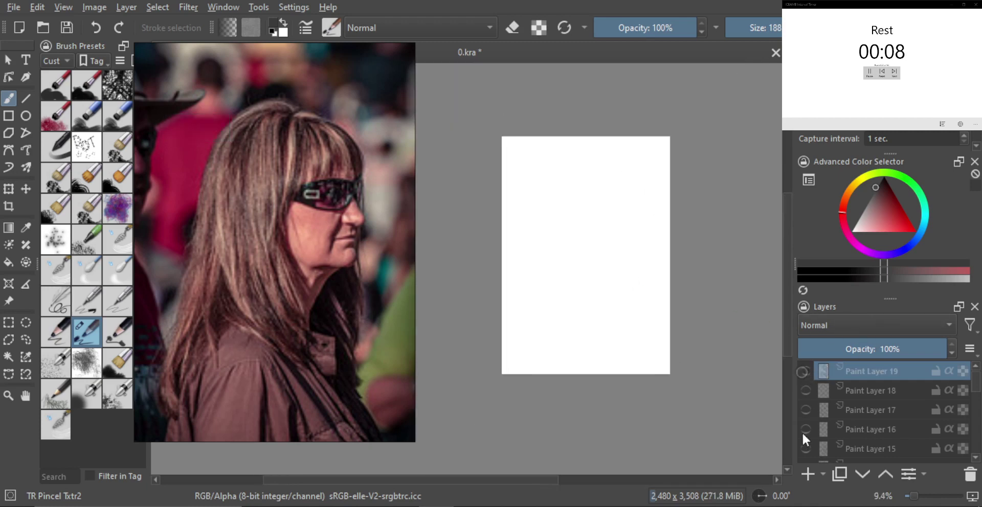
pyautogui.click(803, 466)
# Step: Switch the reference to the woman in the patterned blouse looking down and enlarge the view around her head
pyautogui.doubleClick(295, 272)
pyautogui.keyDown('alt'); pyautogui.moveTo(315, 312); pyautogui.dragTo(220, 310); pyautogui.keyUp('alt')
pyautogui.click(294, 300)
pyautogui.scroll(6, 286, 271)
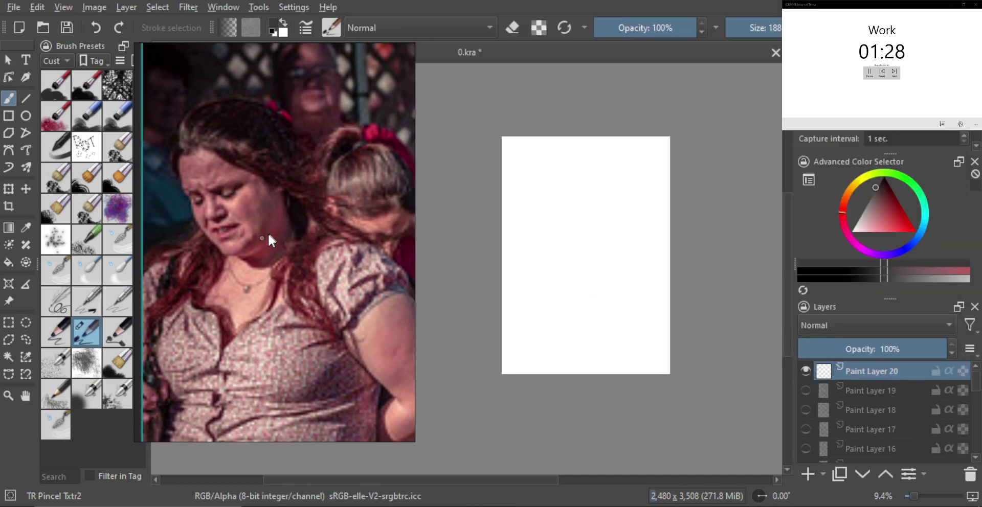
pyautogui.moveTo(269, 234)
pyautogui.mouseDown()
pyautogui.moveTo(316, 251)
pyautogui.moveTo(286, 260)
pyautogui.mouseUp()
# Step: Sketch a light oval for the head with the slanted far cheek line and rounded chin below it
pyautogui.moveTo(570, 233)
pyautogui.mouseDown()
pyautogui.moveTo(589, 217)
pyautogui.moveTo(580, 211)
pyautogui.mouseUp()
pyautogui.moveTo(588, 214); pyautogui.dragTo(584, 215)
pyautogui.moveTo(580, 177)
pyautogui.mouseDown()
pyautogui.moveTo(556, 246)
pyautogui.moveTo(572, 164)
pyautogui.mouseUp()
pyautogui.moveTo(562, 233)
pyautogui.mouseDown()
pyautogui.moveTo(547, 231)
pyautogui.moveTo(575, 290)
pyautogui.moveTo(609, 256)
pyautogui.mouseUp()
# Step: Draw the hairline and outer hair contour with a small spiral hair tie and strands swept out behind the head
pyautogui.scroll(1, 535, 215)
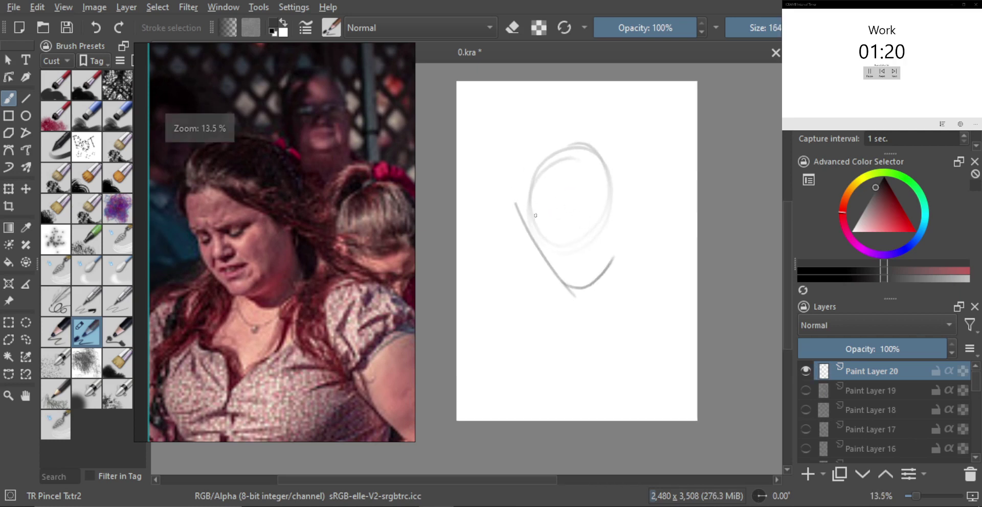
pyautogui.moveTo(541, 196); pyautogui.dragTo(617, 245)
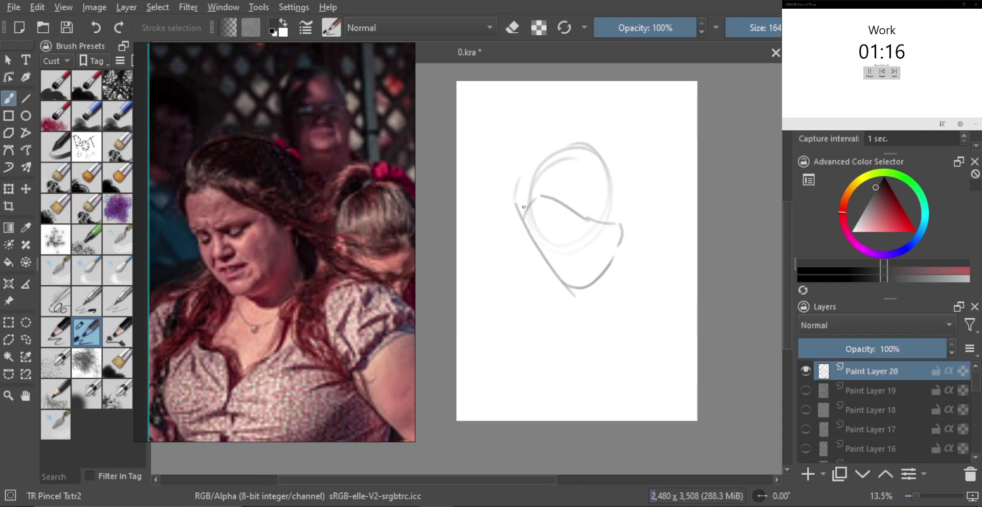
pyautogui.moveTo(521, 209)
pyautogui.mouseDown()
pyautogui.moveTo(522, 136)
pyautogui.moveTo(605, 133)
pyautogui.moveTo(630, 203)
pyautogui.moveTo(668, 222)
pyautogui.mouseUp()
pyautogui.moveTo(601, 207); pyautogui.dragTo(671, 199)
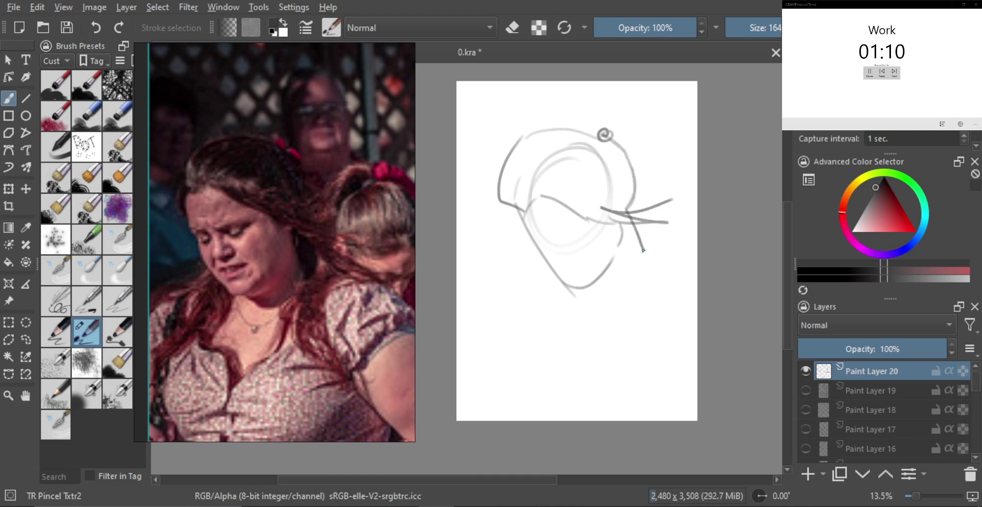
# Step: Draw the wavy hair locks falling from the cheek and jaw on both sides of the neck
pyautogui.moveTo(593, 287); pyautogui.dragTo(606, 297)
pyautogui.moveTo(534, 243)
pyautogui.mouseDown()
pyautogui.moveTo(522, 307)
pyautogui.moveTo(551, 310)
pyautogui.moveTo(579, 293)
pyautogui.mouseUp()
pyautogui.moveTo(643, 248); pyautogui.dragTo(616, 284)
pyautogui.moveTo(630, 285)
pyautogui.mouseDown()
pyautogui.moveTo(599, 319)
pyautogui.moveTo(606, 332)
pyautogui.mouseUp()
pyautogui.moveTo(632, 287)
pyautogui.mouseDown()
pyautogui.moveTo(612, 335)
pyautogui.moveTo(646, 362)
pyautogui.mouseUp()
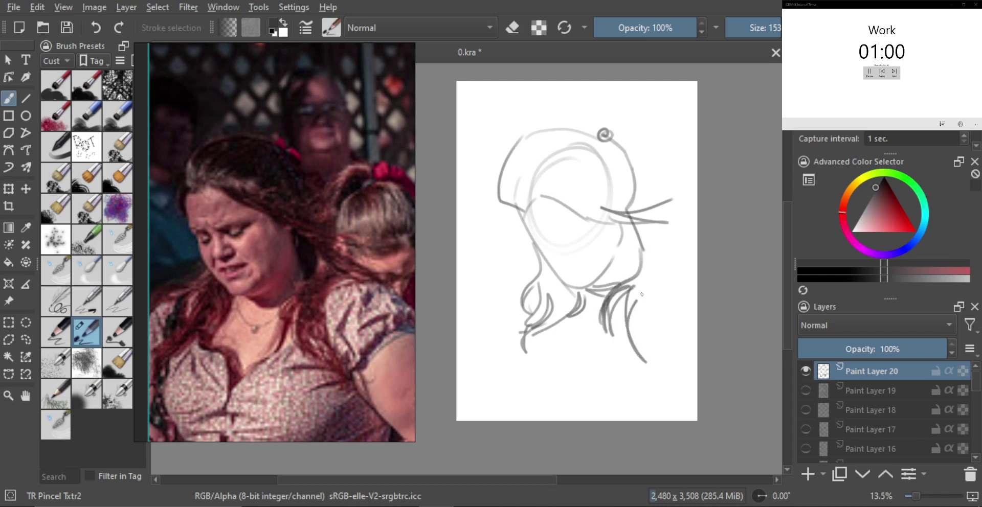
# Step: Thicken the loose strands behind the head and draw the blouse neckline across the chest
pyautogui.moveTo(649, 233); pyautogui.dragTo(656, 280)
pyautogui.moveTo(653, 235); pyautogui.dragTo(650, 284)
pyautogui.moveTo(638, 215); pyautogui.dragTo(662, 241)
pyautogui.moveTo(640, 216)
pyautogui.mouseDown()
pyautogui.moveTo(665, 239)
pyautogui.moveTo(665, 223)
pyautogui.mouseUp()
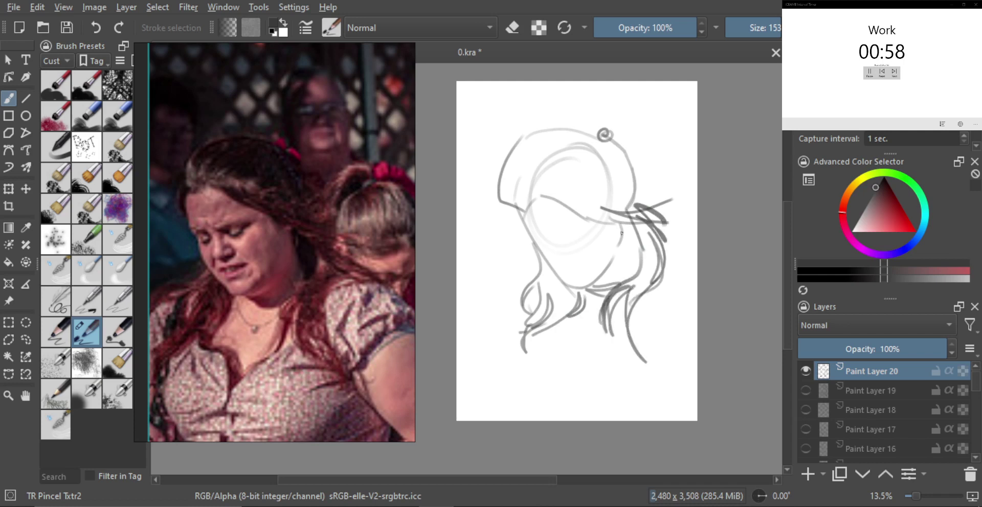
pyautogui.moveTo(597, 342); pyautogui.dragTo(608, 240)
pyautogui.moveTo(528, 315)
pyautogui.mouseDown()
pyautogui.moveTo(558, 351)
pyautogui.moveTo(609, 317)
pyautogui.moveTo(582, 332)
pyautogui.mouseUp()
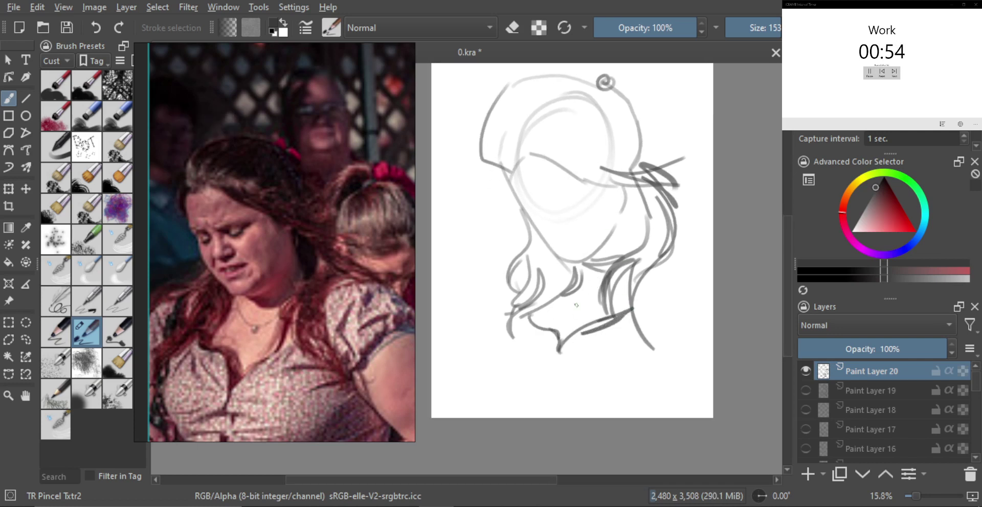
# Step: Place both downcast eyes, the nose with its shaded underside and the slanted mouth, adjusting the brush size
pyautogui.scroll(2, 552, 220)
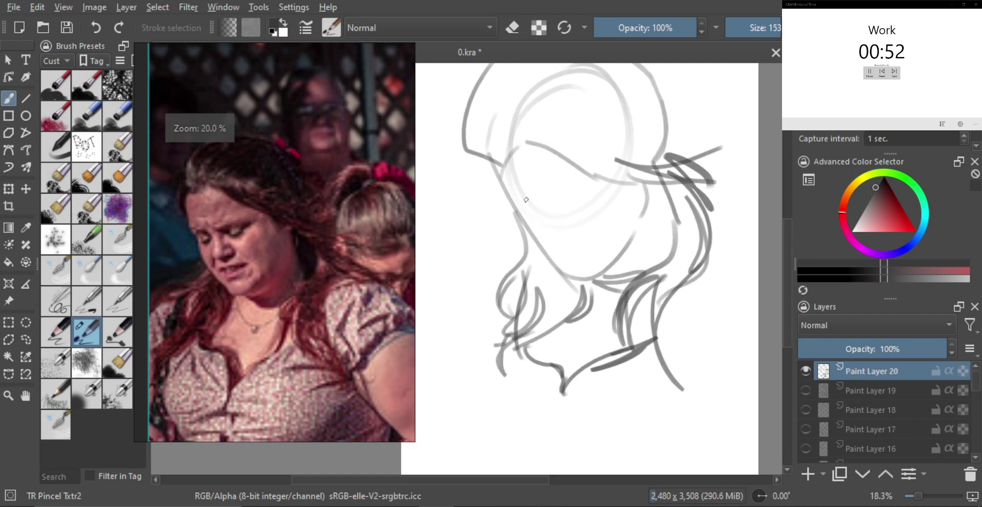
pyautogui.moveTo(511, 202)
pyautogui.mouseDown()
pyautogui.moveTo(534, 221)
pyautogui.moveTo(560, 196)
pyautogui.moveTo(603, 198)
pyautogui.moveTo(546, 236)
pyautogui.moveTo(576, 235)
pyautogui.moveTo(557, 256)
pyautogui.moveTo(565, 263)
pyautogui.moveTo(623, 257)
pyautogui.mouseUp()
pyautogui.scroll(1, 545, 223)
pyautogui.press('[')
pyautogui.scroll(1, 590, 213)
pyautogui.scroll(1, 576, 236)
pyautogui.press(']')
pyautogui.press('[')
pyautogui.press('[')
pyautogui.press('[')
pyautogui.press(']')
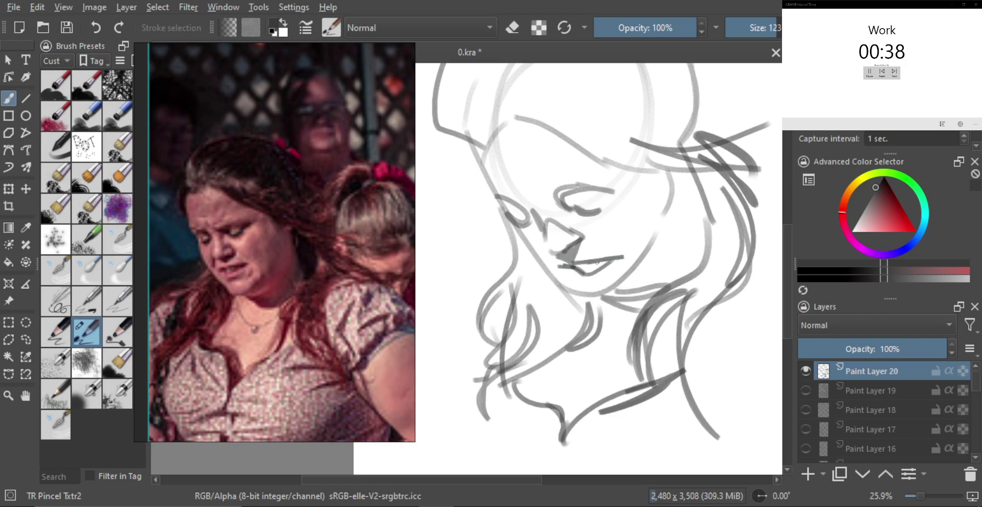
# Step: Darken the far cheek and chin contour, the far eye and the mouth line with a smaller brush
pyautogui.press('[')
pyautogui.moveTo(500, 212)
pyautogui.mouseDown()
pyautogui.moveTo(571, 291)
pyautogui.moveTo(602, 296)
pyautogui.mouseUp()
pyautogui.press('[')
pyautogui.moveTo(587, 302)
pyautogui.mouseDown()
pyautogui.moveTo(662, 262)
pyautogui.moveTo(633, 285)
pyautogui.moveTo(628, 302)
pyautogui.mouseUp()
pyautogui.moveTo(546, 240)
pyautogui.keyDown('ctrl'); pyautogui.mouseDown()
pyautogui.moveTo(509, 204)
pyautogui.moveTo(517, 234)
pyautogui.moveTo(549, 244)
pyautogui.mouseUp(); pyautogui.keyUp('ctrl')
pyautogui.keyDown('ctrl'); pyautogui.moveTo(541, 248); pyautogui.dragTo(558, 254); pyautogui.keyUp('ctrl')
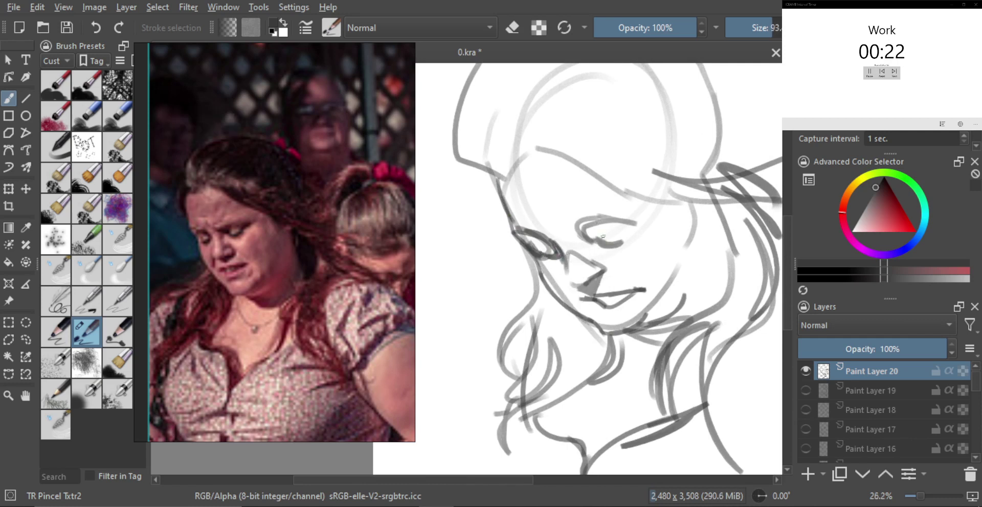
# Step: Define the near eye with darker lid and brow strokes and reinforce the nostril using a larger brush
pyautogui.press(']')
pyautogui.press(']')
pyautogui.moveTo(567, 231); pyautogui.dragTo(625, 221)
pyautogui.moveTo(597, 301); pyautogui.dragTo(592, 281)
# Step: Add the lower lip strokes, nostril accent and crease beside the nose, adjusting the brush size
pyautogui.press('[')
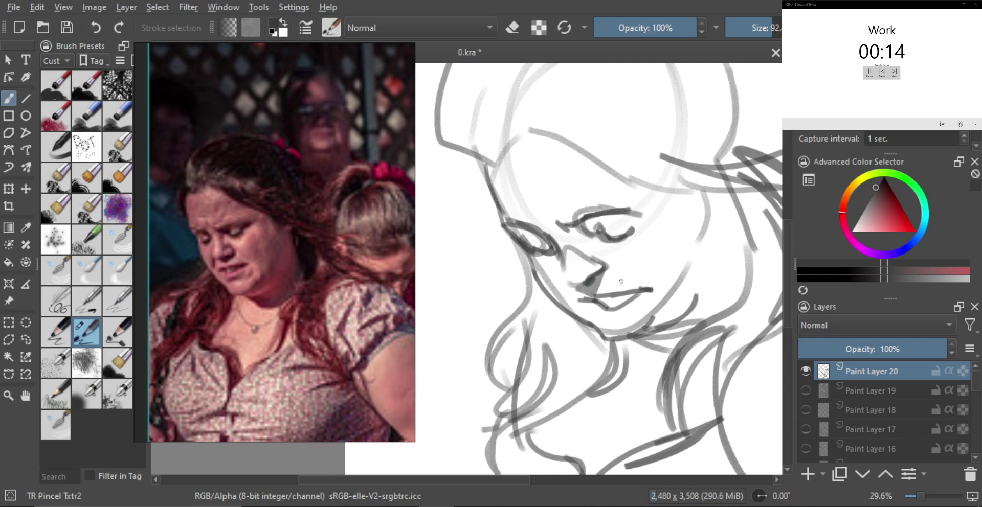
pyautogui.press('[')
pyautogui.press(']')
pyautogui.moveTo(606, 317); pyautogui.dragTo(633, 320)
pyautogui.moveTo(591, 286); pyautogui.dragTo(592, 294)
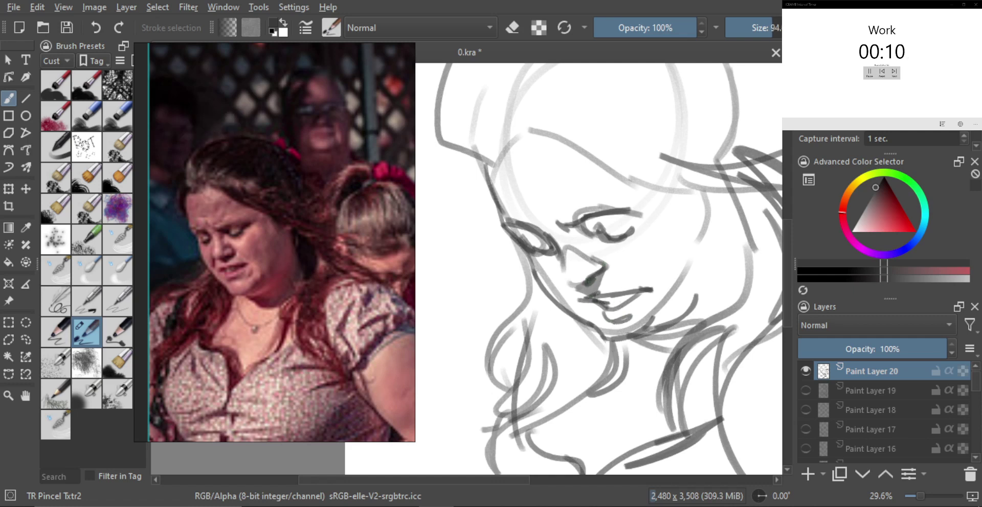
pyautogui.press(']')
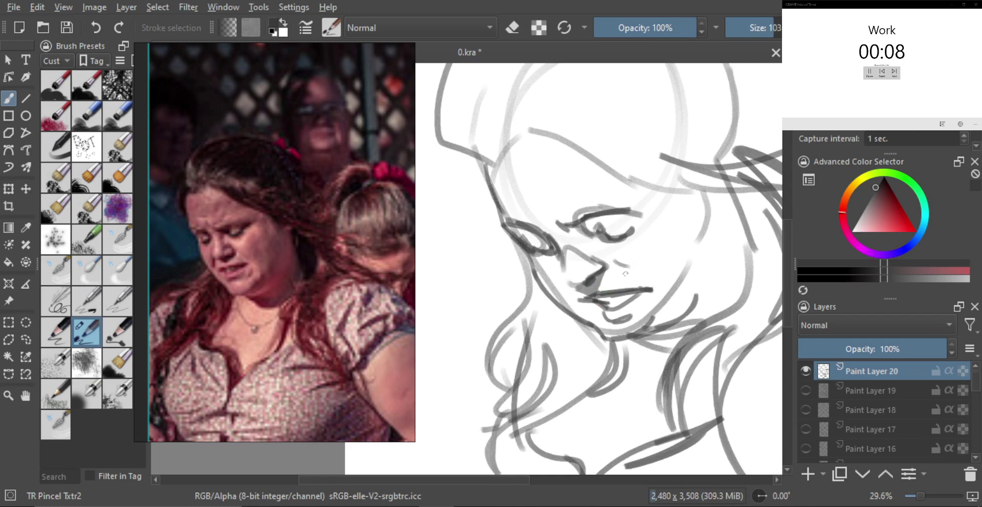
pyautogui.press('[')
pyautogui.press('[')
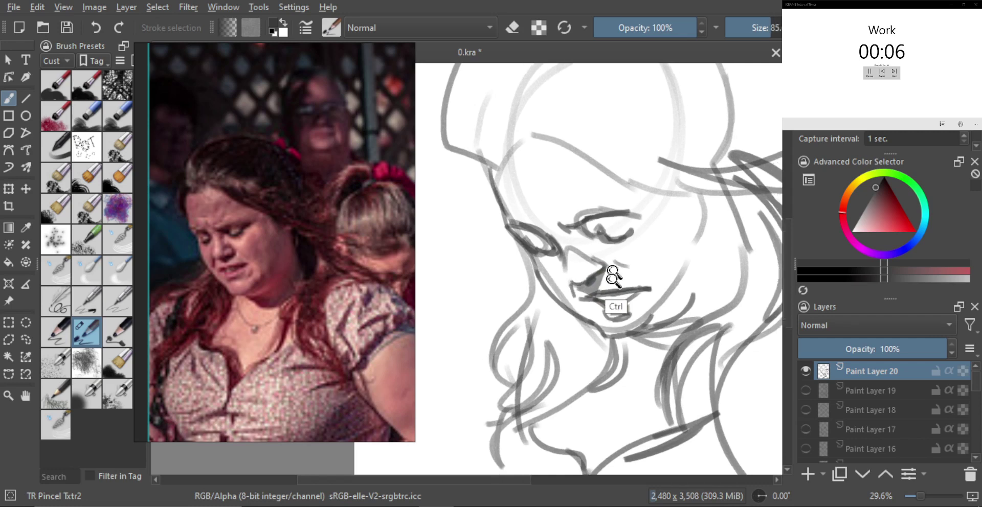
# Step: Add hair locks beside the forehead, swept strands above the hairline and a strand hanging from the hair tie
pyautogui.scroll(-2, 571, 283)
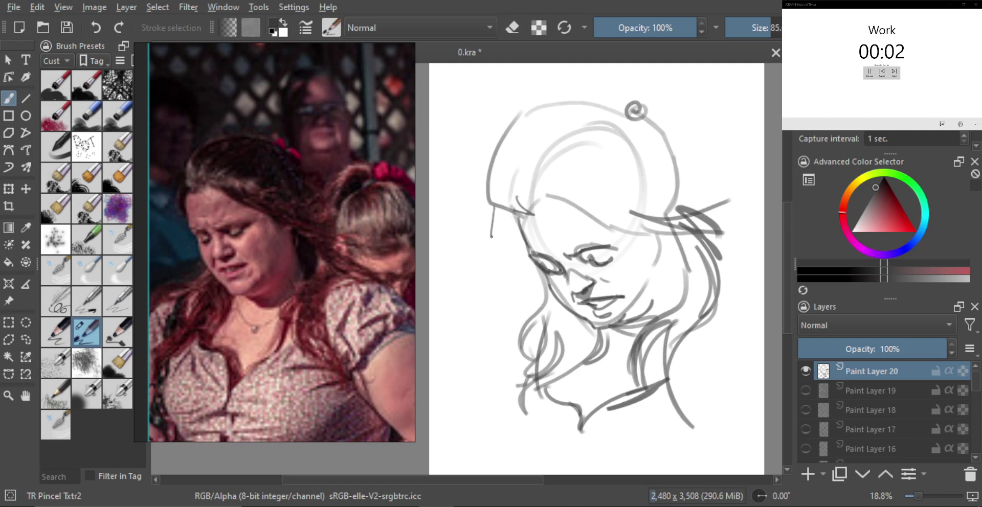
pyautogui.moveTo(491, 237); pyautogui.dragTo(524, 251)
pyautogui.moveTo(494, 215)
pyautogui.mouseDown()
pyautogui.moveTo(497, 233)
pyautogui.moveTo(525, 247)
pyautogui.moveTo(550, 173)
pyautogui.moveTo(593, 176)
pyautogui.mouseUp()
pyautogui.scroll(-2, 536, 234)
pyautogui.moveTo(537, 202); pyautogui.dragTo(623, 197)
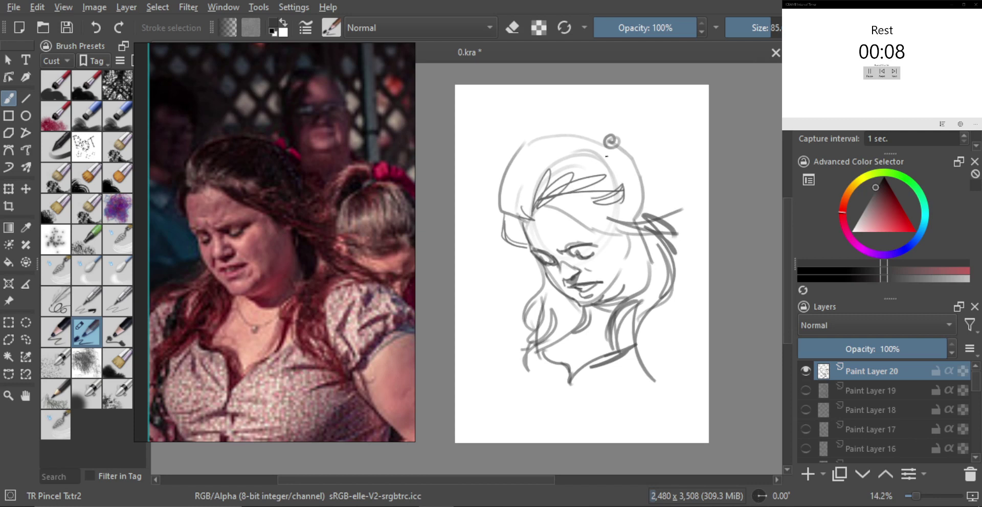
pyautogui.moveTo(620, 148); pyautogui.dragTo(640, 183)
# Step: Hide the layer of the finished looking-down portrait and add another new paint layer
pyautogui.scroll(-2, 646, 184)
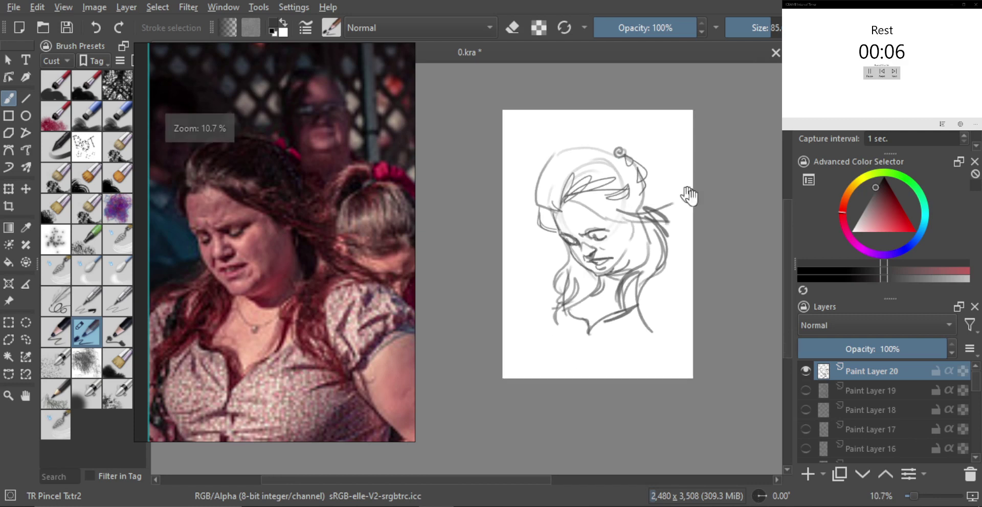
pyautogui.click(802, 370)
pyautogui.click(807, 474)
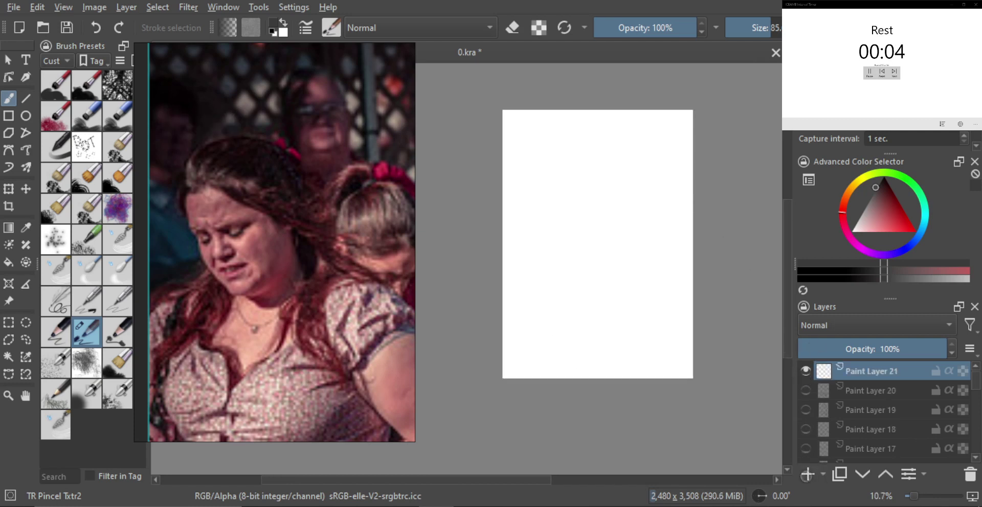
# Step: Switch the reference to the woman in the purple top with curly pinned-up hair and enlarge her head
pyautogui.click(305, 302)
pyautogui.moveTo(342, 337); pyautogui.dragTo(202, 341)
pyautogui.doubleClick(340, 331)
pyautogui.scroll(3, 314, 250)
pyautogui.moveTo(281, 253); pyautogui.dragTo(307, 373)
pyautogui.scroll(5, 309, 381)
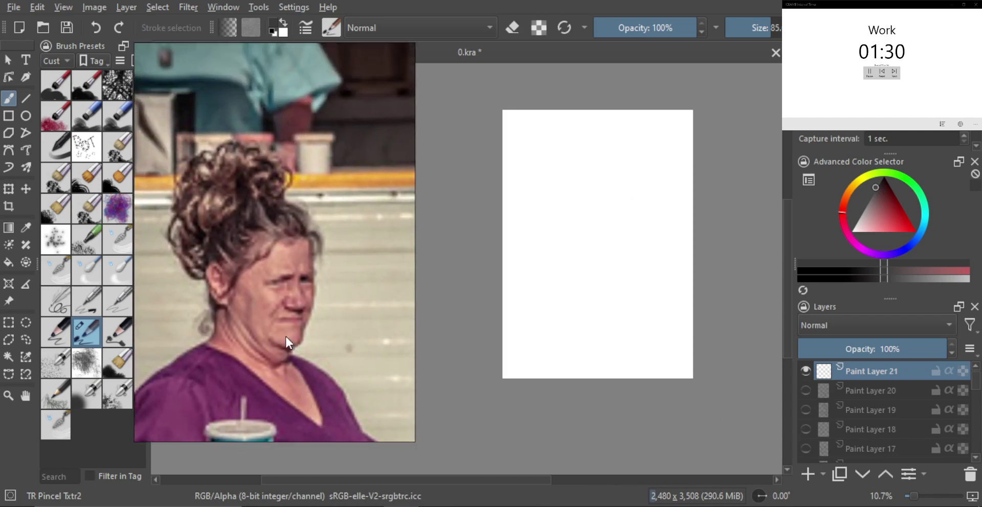
pyautogui.scroll(1, 332, 296)
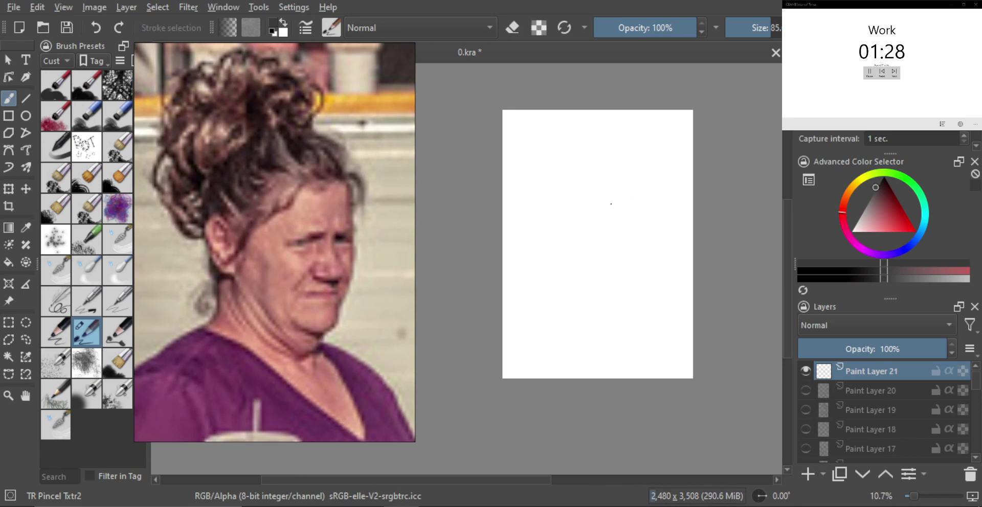
# Step: Sketch the head circle with the front face contour and jaw, and place both eyes as loose shapes
pyautogui.moveTo(572, 174)
pyautogui.mouseDown()
pyautogui.moveTo(614, 174)
pyautogui.moveTo(604, 225)
pyautogui.moveTo(617, 205)
pyautogui.mouseUp()
pyautogui.moveTo(636, 171)
pyautogui.mouseDown()
pyautogui.moveTo(578, 276)
pyautogui.moveTo(621, 292)
pyautogui.mouseUp()
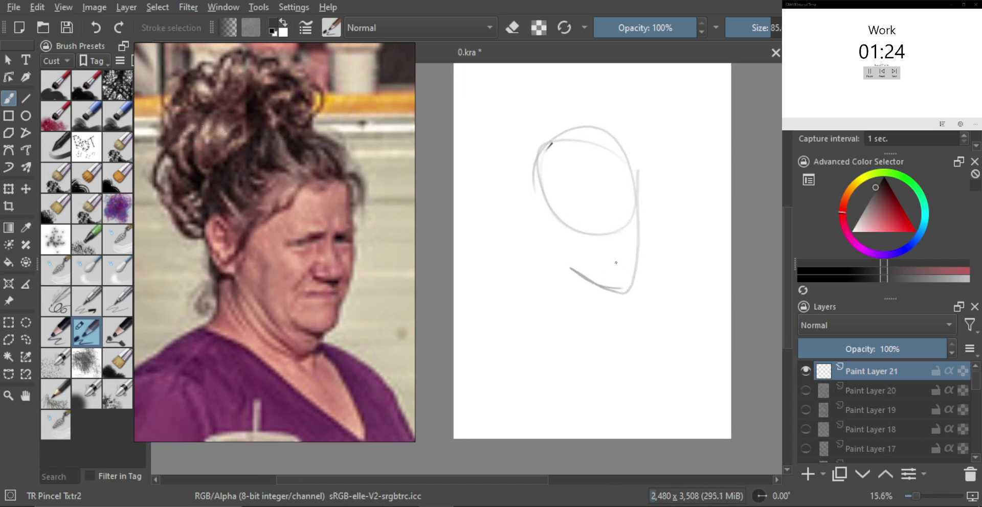
pyautogui.scroll(1, 620, 254)
pyautogui.scroll(1, 621, 254)
pyautogui.moveTo(580, 209)
pyautogui.mouseDown()
pyautogui.moveTo(593, 222)
pyautogui.moveTo(645, 202)
pyautogui.mouseUp()
pyautogui.scroll(1, 624, 219)
pyautogui.press('[')
pyautogui.press('[')
pyautogui.scroll(1, 642, 220)
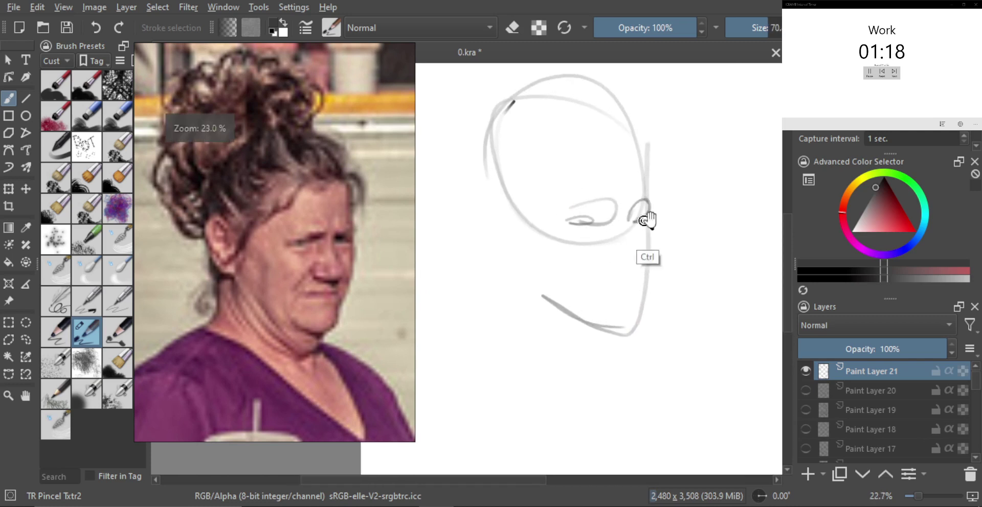
# Step: Draw the nose with its shaded underside, the mouth line and the lower lip, varying the brush size
pyautogui.scroll(1, 636, 220)
pyautogui.moveTo(636, 207)
pyautogui.mouseDown()
pyautogui.moveTo(642, 241)
pyautogui.moveTo(623, 232)
pyautogui.moveTo(616, 242)
pyautogui.moveTo(632, 264)
pyautogui.moveTo(645, 247)
pyautogui.moveTo(625, 258)
pyautogui.moveTo(632, 272)
pyautogui.moveTo(643, 260)
pyautogui.moveTo(633, 264)
pyautogui.moveTo(637, 284)
pyautogui.moveTo(577, 287)
pyautogui.moveTo(618, 295)
pyautogui.moveTo(594, 287)
pyautogui.moveTo(631, 286)
pyautogui.moveTo(609, 284)
pyautogui.mouseUp()
pyautogui.scroll(1, 611, 249)
pyautogui.press('[')
pyautogui.scroll(1, 631, 261)
pyautogui.press(']')
pyautogui.press('[')
pyautogui.press('[')
pyautogui.press('[')
pyautogui.press('[')
pyautogui.press('[')
pyautogui.press('[')
pyautogui.press('[')
pyautogui.press(']')
pyautogui.press(']')
pyautogui.press(']')
pyautogui.press(']')
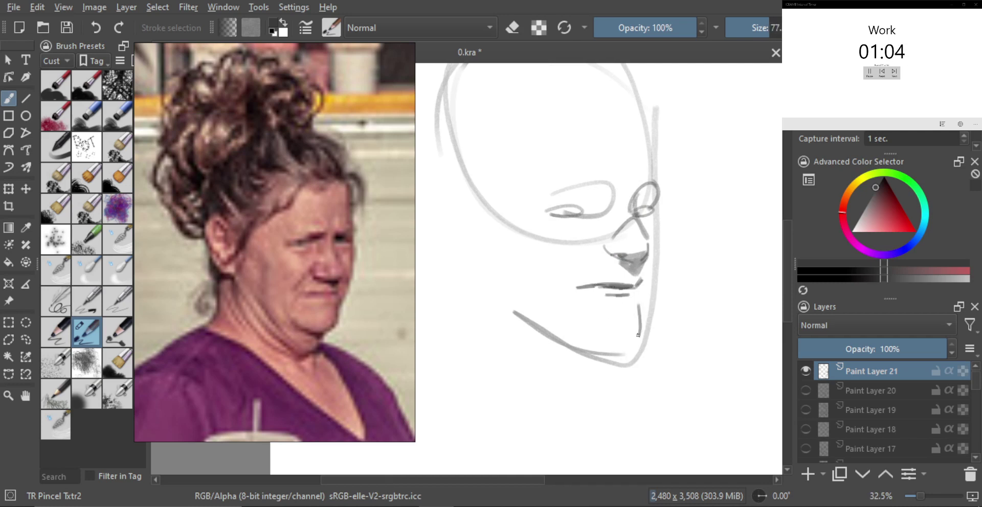
# Step: Draw the chin and its front curve up toward the mouth, undoing the last stray strokes
pyautogui.moveTo(592, 341)
pyautogui.mouseDown()
pyautogui.moveTo(644, 324)
pyautogui.moveTo(646, 280)
pyautogui.mouseUp()
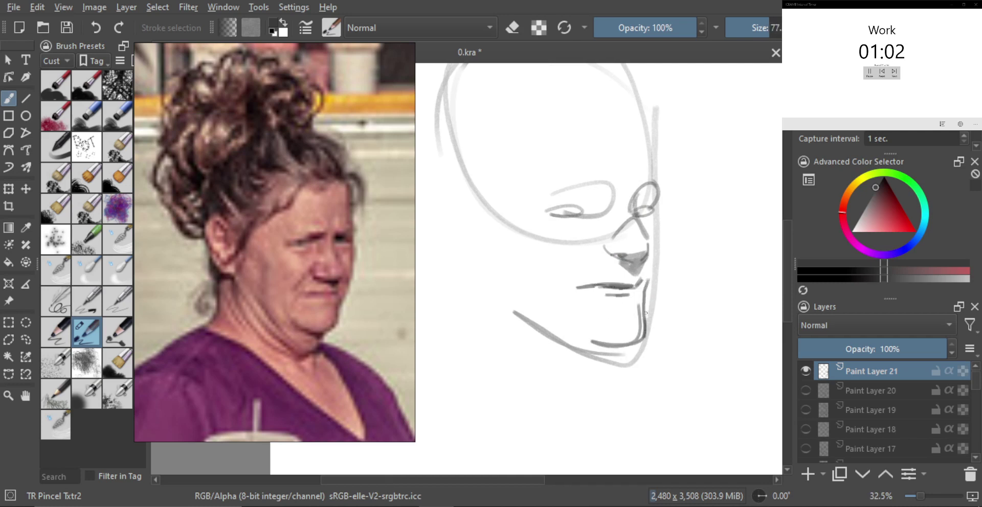
pyautogui.moveTo(645, 327)
pyautogui.mouseDown()
pyautogui.moveTo(659, 226)
pyautogui.moveTo(646, 326)
pyautogui.mouseUp()
pyautogui.hotkey('ctrl', 'z')
pyautogui.hotkey('ctrl', 'z')
pyautogui.hotkey('ctrl', 'z')
# Step: Darken the front face contour from forehead to chin and shade the far eye, undoing one misplaced stroke
pyautogui.moveTo(666, 254)
pyautogui.keyDown('shift'); pyautogui.mouseDown()
pyautogui.moveTo(655, 213)
pyautogui.moveTo(660, 270)
pyautogui.moveTo(642, 331)
pyautogui.mouseUp(); pyautogui.keyUp('shift')
pyautogui.moveTo(656, 284)
pyautogui.mouseDown()
pyautogui.moveTo(652, 203)
pyautogui.moveTo(664, 257)
pyautogui.mouseUp()
pyautogui.moveTo(647, 141)
pyautogui.mouseDown()
pyautogui.moveTo(659, 191)
pyautogui.moveTo(662, 211)
pyautogui.mouseUp()
pyautogui.hotkey('ctrl', 'z')
pyautogui.moveTo(664, 203)
pyautogui.keyDown('ctrl'); pyautogui.mouseDown()
pyautogui.moveTo(669, 169)
pyautogui.moveTo(669, 199)
pyautogui.mouseUp(); pyautogui.keyUp('ctrl')
pyautogui.keyDown('ctrl'); pyautogui.moveTo(669, 198); pyautogui.dragTo(673, 221); pyautogui.keyUp('ctrl')
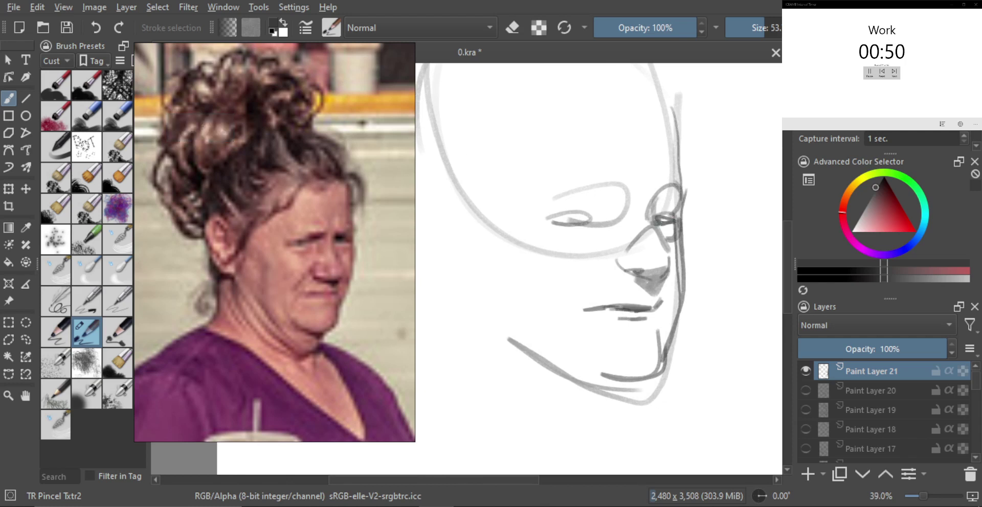
# Step: Darken the near eye and draw its eyebrow, frown mark and upper eyelid fold, adjusting the brush size
pyautogui.keyDown('shift'); pyautogui.moveTo(602, 207); pyautogui.dragTo(601, 207); pyautogui.keyUp('shift')
pyautogui.moveTo(546, 220)
pyautogui.mouseDown()
pyautogui.moveTo(590, 217)
pyautogui.moveTo(584, 211)
pyautogui.moveTo(576, 226)
pyautogui.moveTo(576, 204)
pyautogui.moveTo(548, 205)
pyautogui.moveTo(597, 194)
pyautogui.moveTo(574, 194)
pyautogui.moveTo(627, 196)
pyautogui.mouseUp()
pyautogui.press('[')
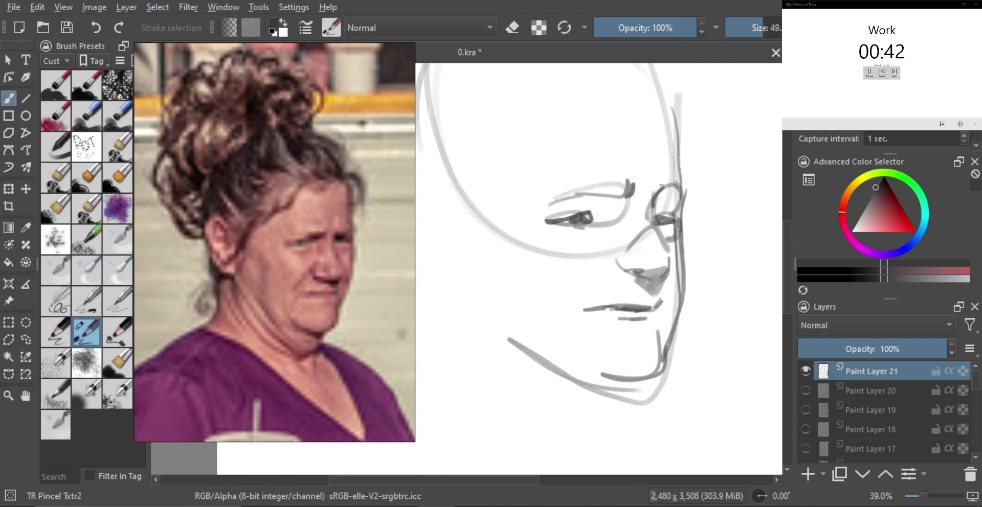
pyautogui.press(']')
pyautogui.press(']')
pyautogui.press(']')
pyautogui.moveTo(579, 205); pyautogui.dragTo(601, 205)
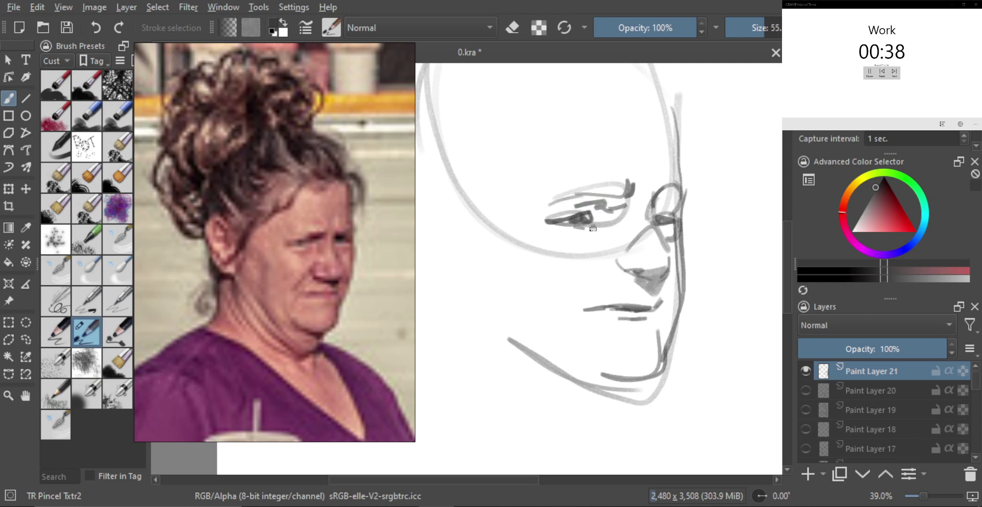
# Step: Draw the cheek fold from the nostril down to the mouth corner, reducing the brush size and undoing a stray mark
pyautogui.scroll(-2, 671, 235)
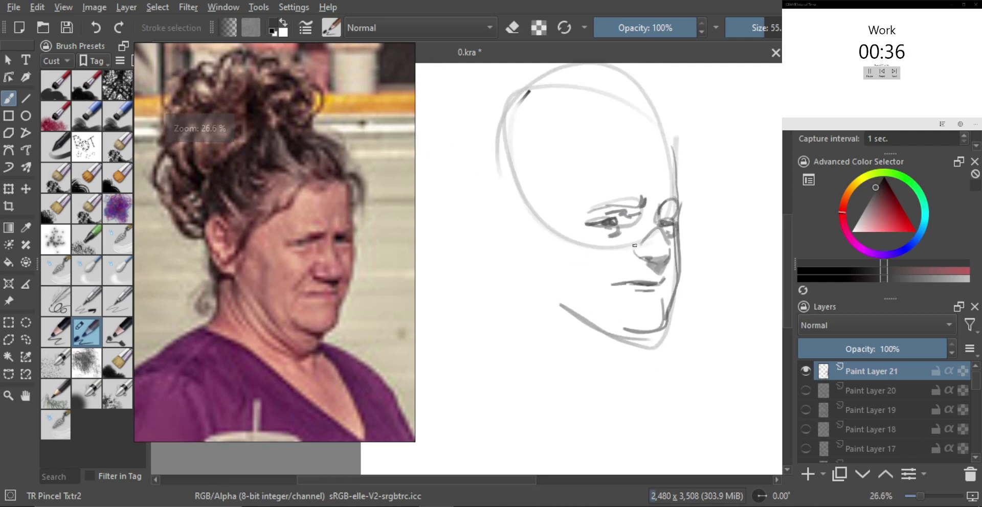
pyautogui.moveTo(635, 247); pyautogui.dragTo(606, 281)
pyautogui.keyDown('shift'); pyautogui.moveTo(669, 271); pyautogui.dragTo(662, 270); pyautogui.keyUp('shift')
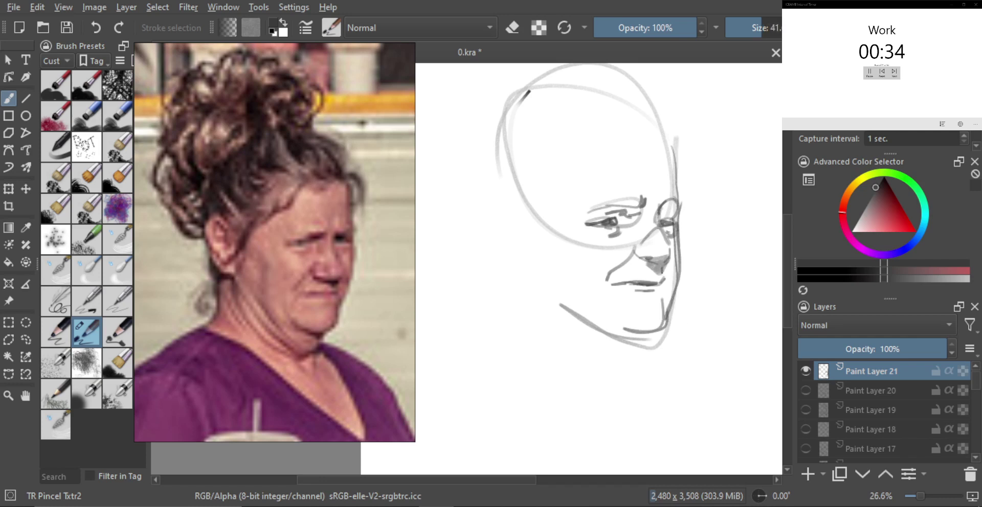
pyautogui.scroll(-1, 658, 306)
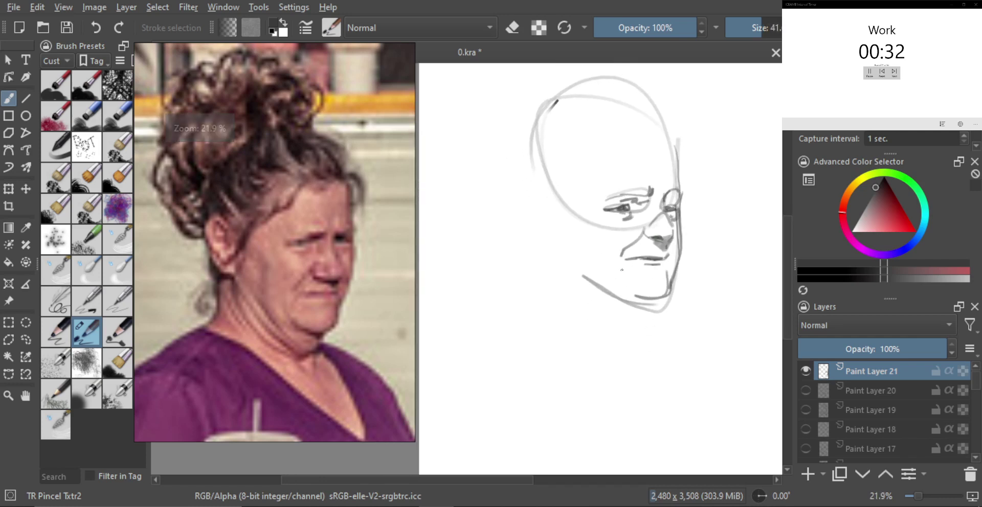
pyautogui.scroll(-1, 636, 286)
pyautogui.moveTo(585, 262)
pyautogui.mouseDown()
pyautogui.moveTo(663, 290)
pyautogui.moveTo(584, 259)
pyautogui.mouseUp()
pyautogui.hotkey('ctrl', 'z')
# Step: Draw the back and front of the neck and the collar lines sloping forward below the chin
pyautogui.moveTo(656, 285)
pyautogui.mouseDown()
pyautogui.moveTo(592, 274)
pyautogui.moveTo(643, 311)
pyautogui.mouseUp()
pyautogui.scroll(-1, 643, 300)
pyautogui.moveTo(561, 231)
pyautogui.mouseDown()
pyautogui.moveTo(567, 305)
pyautogui.moveTo(589, 269)
pyautogui.moveTo(586, 309)
pyautogui.moveTo(557, 310)
pyautogui.moveTo(664, 339)
pyautogui.mouseUp()
pyautogui.scroll(1, 586, 276)
pyautogui.moveTo(578, 317); pyautogui.dragTo(668, 350)
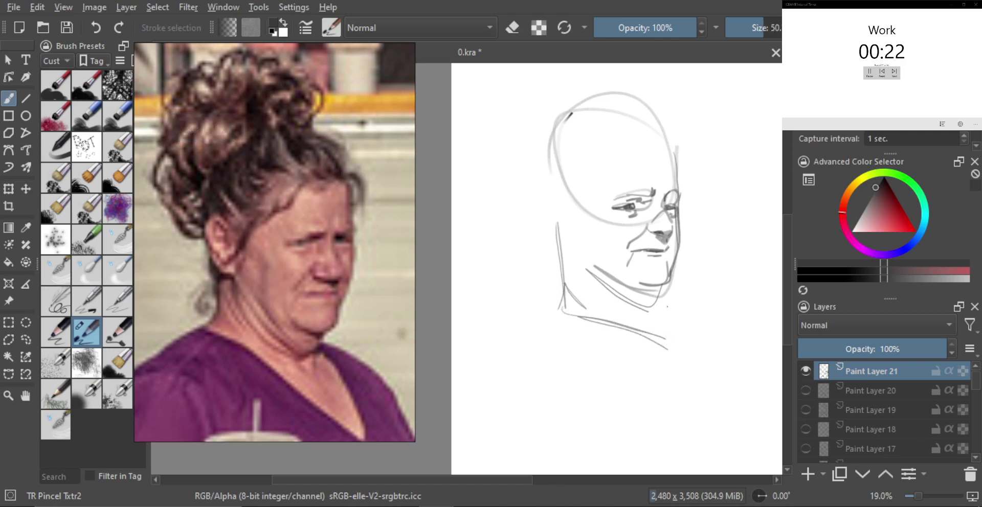
pyautogui.scroll(1, 650, 298)
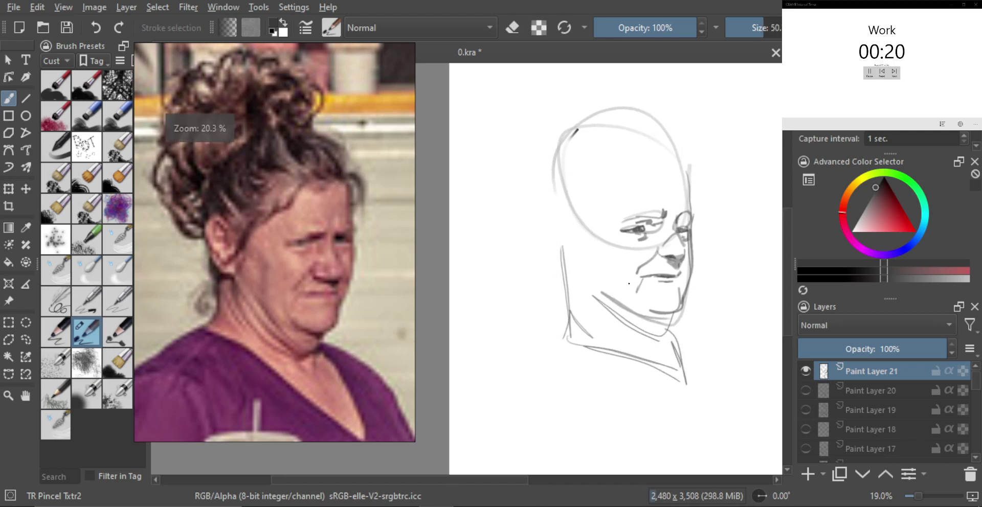
# Step: Add the cheek shadow line, outline the ear and thicken the neck edge below it
pyautogui.moveTo(588, 241)
pyautogui.mouseDown()
pyautogui.moveTo(611, 267)
pyautogui.moveTo(608, 283)
pyautogui.mouseUp()
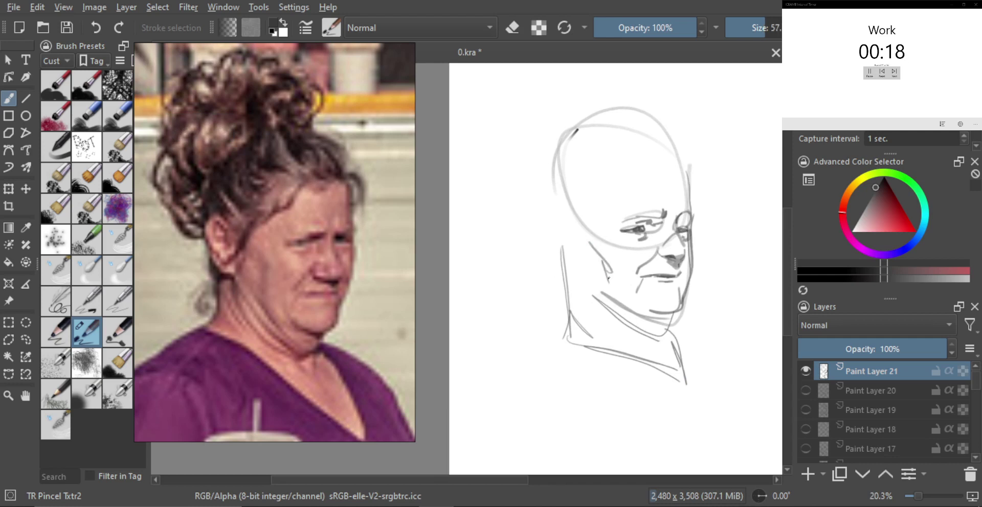
pyautogui.scroll(1, 592, 225)
pyautogui.moveTo(556, 211)
pyautogui.mouseDown()
pyautogui.moveTo(584, 239)
pyautogui.moveTo(550, 239)
pyautogui.moveTo(586, 279)
pyautogui.mouseUp()
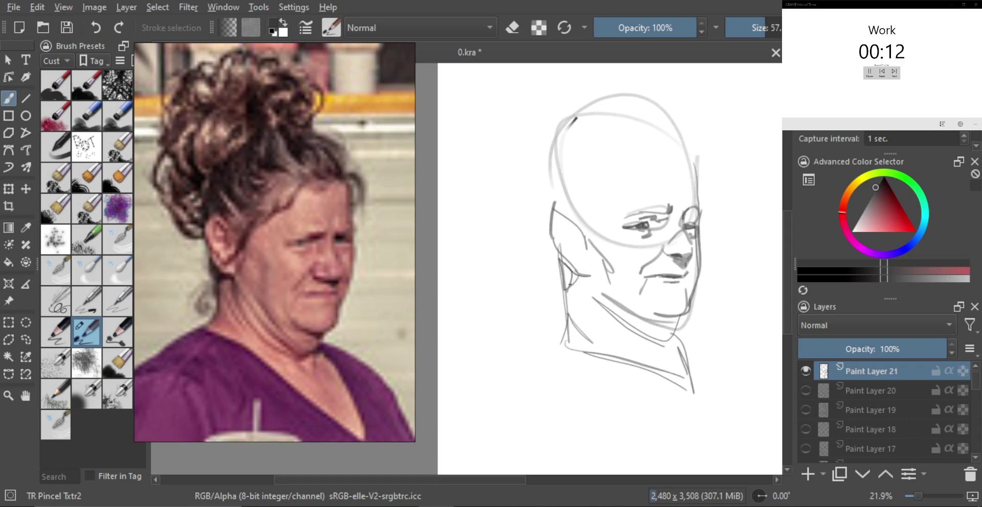
pyautogui.moveTo(571, 283)
pyautogui.mouseDown()
pyautogui.moveTo(568, 348)
pyautogui.moveTo(567, 335)
pyautogui.mouseUp()
pyautogui.press('e')
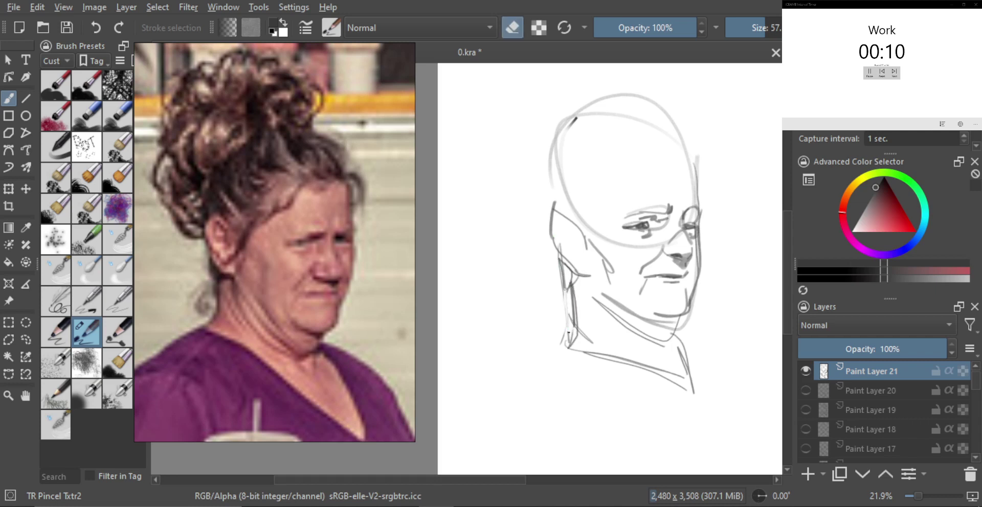
pyautogui.press('e')
# Step: Outline the back and top of the head and the curls above the forehead, undoing the misplaced strokes
pyautogui.moveTo(616, 459); pyautogui.dragTo(616, 485)
pyautogui.moveTo(561, 251)
pyautogui.mouseDown()
pyautogui.moveTo(564, 204)
pyautogui.moveTo(672, 201)
pyautogui.mouseUp()
pyautogui.moveTo(622, 178)
pyautogui.mouseDown()
pyautogui.moveTo(673, 218)
pyautogui.moveTo(674, 205)
pyautogui.moveTo(680, 225)
pyautogui.mouseUp()
pyautogui.moveTo(682, 192); pyautogui.dragTo(696, 251)
pyautogui.moveTo(663, 221); pyautogui.dragTo(621, 195)
pyautogui.moveTo(658, 221)
pyautogui.mouseDown()
pyautogui.moveTo(627, 207)
pyautogui.moveTo(607, 212)
pyautogui.moveTo(648, 217)
pyautogui.moveTo(622, 195)
pyautogui.mouseUp()
pyautogui.hotkey('ctrl', 'z')
pyautogui.hotkey('ctrl', 'z')
pyautogui.hotkey('ctrl', 'z')
# Step: Draw the hairline strokes across the forehead, undo the stray cheek stroke and enlarge the brush
pyautogui.moveTo(663, 221); pyautogui.dragTo(614, 209)
pyautogui.moveTo(660, 220); pyautogui.dragTo(610, 220)
pyautogui.moveTo(595, 271); pyautogui.dragTo(625, 287)
pyautogui.hotkey('ctrl', 'z')
pyautogui.press(']')
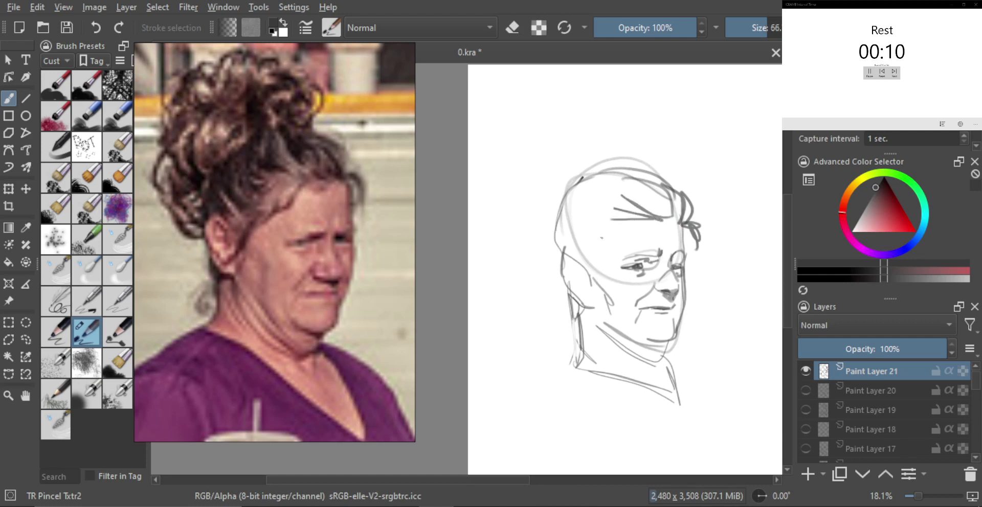
# Step: Draw the hair strands in front of the ear and the looping curls of the bun behind the head
pyautogui.moveTo(581, 219); pyautogui.dragTo(589, 254)
pyautogui.moveTo(574, 240); pyautogui.dragTo(588, 259)
pyautogui.moveTo(580, 232); pyautogui.dragTo(579, 237)
pyautogui.moveTo(560, 199)
pyautogui.mouseDown()
pyautogui.moveTo(586, 177)
pyautogui.moveTo(527, 192)
pyautogui.moveTo(528, 237)
pyautogui.moveTo(562, 248)
pyautogui.mouseUp()
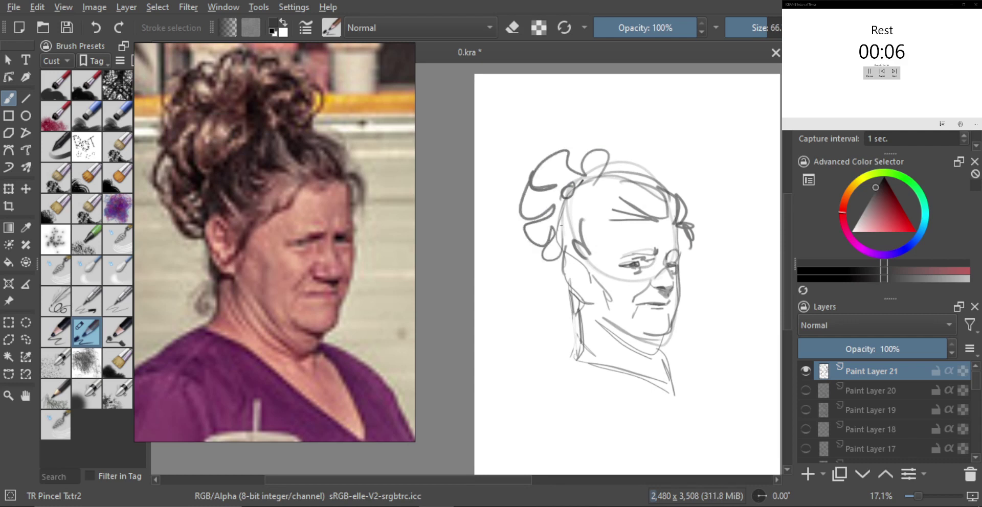
pyautogui.moveTo(574, 169)
pyautogui.mouseDown()
pyautogui.moveTo(590, 163)
pyautogui.moveTo(609, 179)
pyautogui.mouseUp()
pyautogui.moveTo(623, 191); pyautogui.dragTo(625, 230)
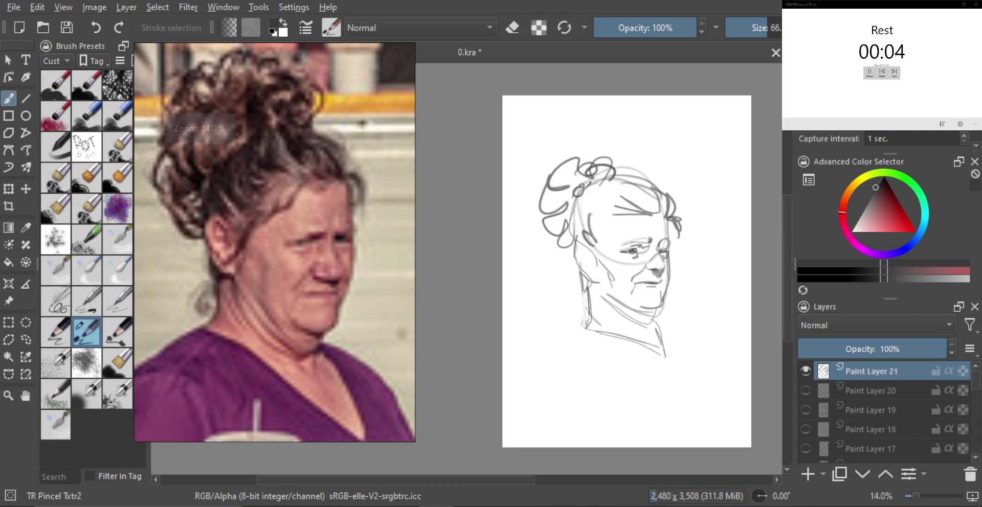
# Step: Hide the finished portrait's layer and add a new paint layer for the bearded man in the cap
pyautogui.click(805, 371)
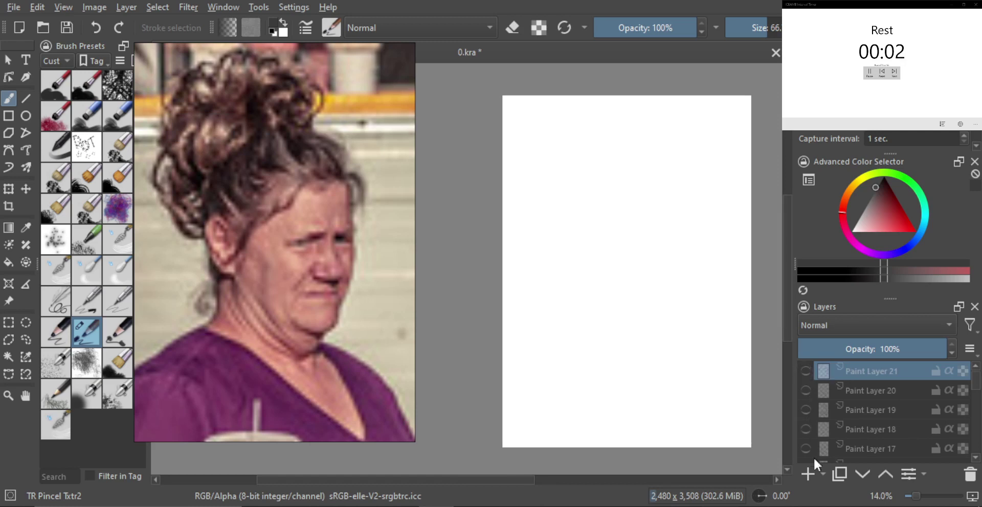
pyautogui.click(800, 466)
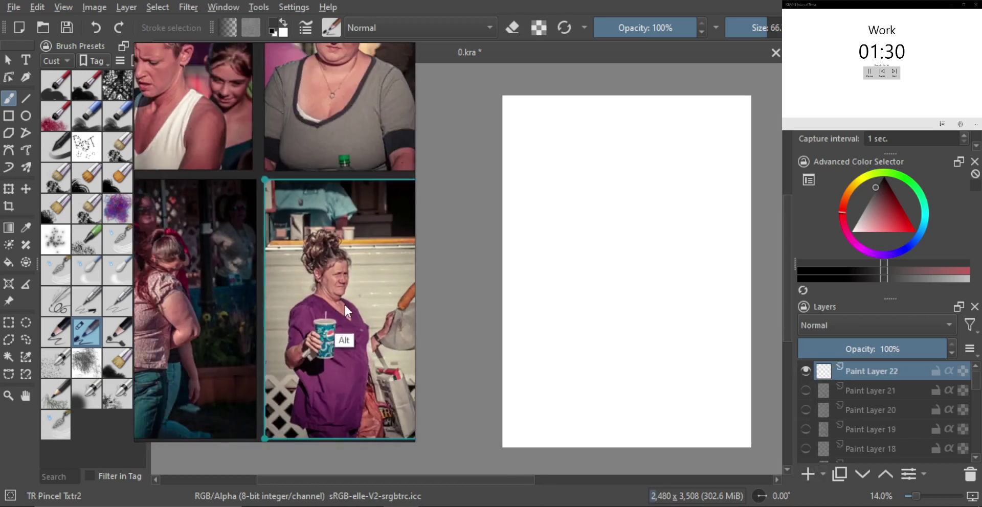
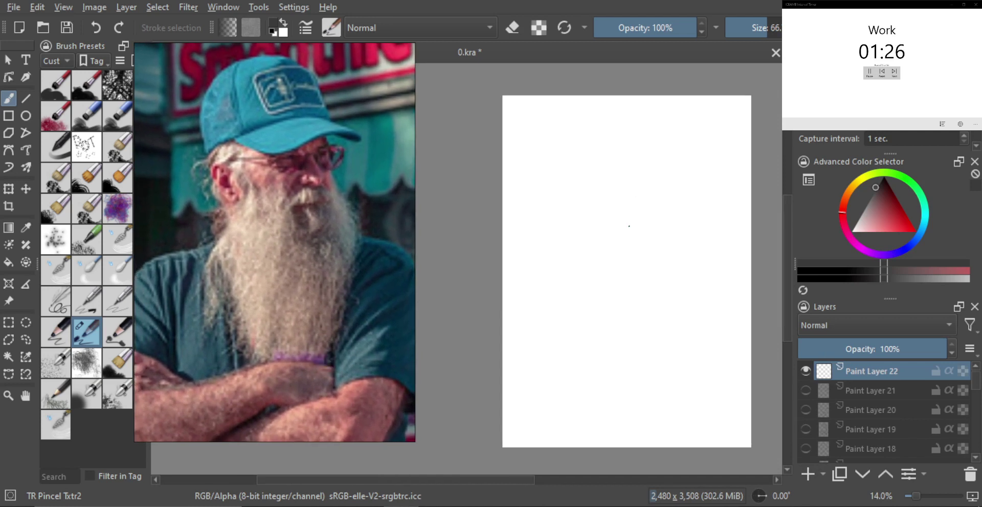
# Step: Sketch the head circle and the face outline down to the chin, undoing misplaced strokes
pyautogui.scroll(-1, 645, 233)
pyautogui.scroll(1, 645, 233)
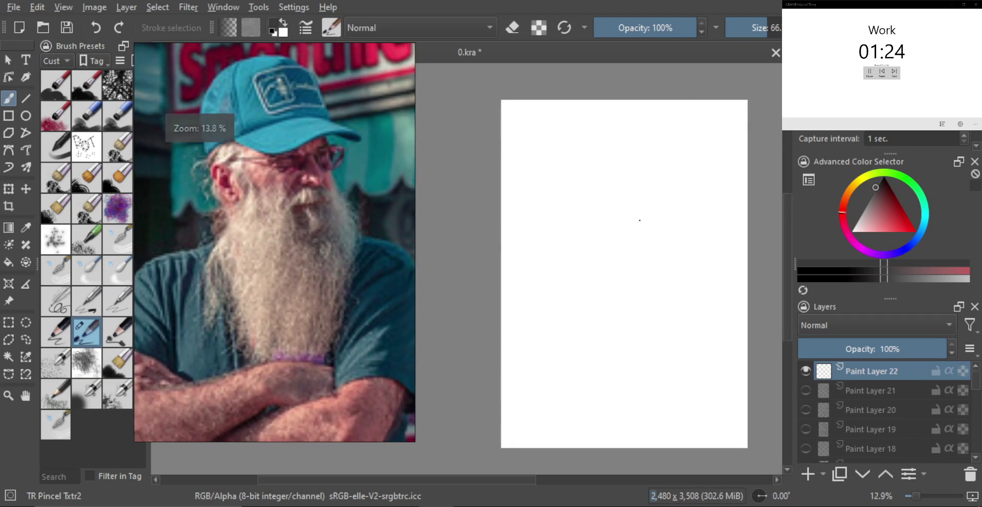
pyautogui.moveTo(622, 180)
pyautogui.mouseDown()
pyautogui.moveTo(597, 250)
pyautogui.moveTo(645, 255)
pyautogui.moveTo(664, 293)
pyautogui.moveTo(619, 287)
pyautogui.moveTo(597, 250)
pyautogui.moveTo(629, 193)
pyautogui.mouseUp()
pyautogui.scroll(1, 658, 246)
pyautogui.hotkey('ctrl', 'z')
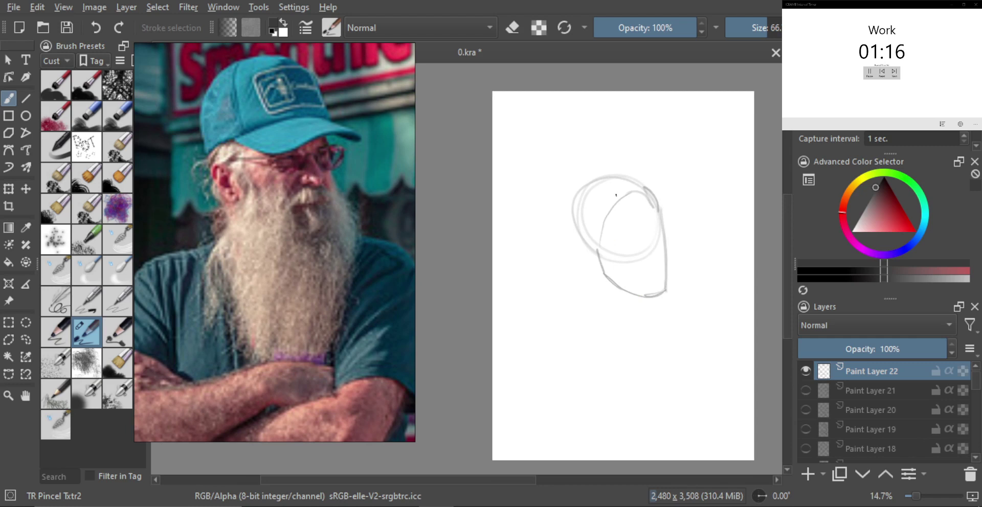
pyautogui.moveTo(613, 228); pyautogui.dragTo(679, 213)
pyautogui.hotkey('ctrl', 'z')
# Step: Draw the cap's brim, back edge and crown, and add the ear below it
pyautogui.moveTo(574, 202)
pyautogui.mouseDown()
pyautogui.moveTo(642, 180)
pyautogui.moveTo(687, 189)
pyautogui.mouseUp()
pyautogui.moveTo(562, 193)
pyautogui.mouseDown()
pyautogui.moveTo(562, 177)
pyautogui.moveTo(584, 196)
pyautogui.mouseUp()
pyautogui.moveTo(584, 197); pyautogui.dragTo(607, 142)
pyautogui.moveTo(569, 167)
pyautogui.mouseDown()
pyautogui.moveTo(608, 146)
pyautogui.moveTo(642, 173)
pyautogui.moveTo(625, 141)
pyautogui.mouseUp()
pyautogui.moveTo(597, 232); pyautogui.dragTo(589, 257)
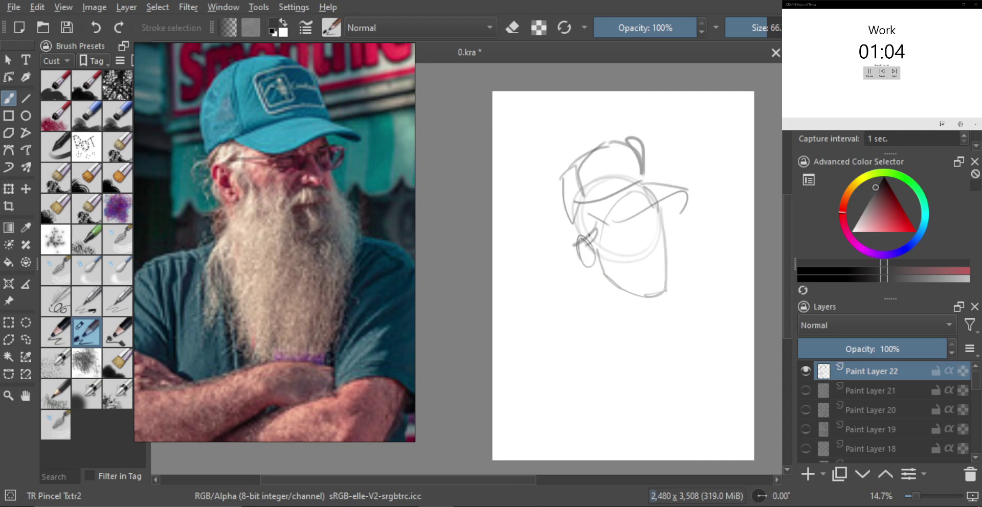
# Step: Draw the side of the face, the moustache arch, the glasses with their temple arm, and the nose
pyautogui.moveTo(592, 225)
pyautogui.mouseDown()
pyautogui.moveTo(613, 264)
pyautogui.moveTo(672, 268)
pyautogui.mouseUp()
pyautogui.moveTo(631, 266); pyautogui.dragTo(662, 255)
pyautogui.scroll(1, 628, 255)
pyautogui.moveTo(585, 232); pyautogui.dragTo(661, 221)
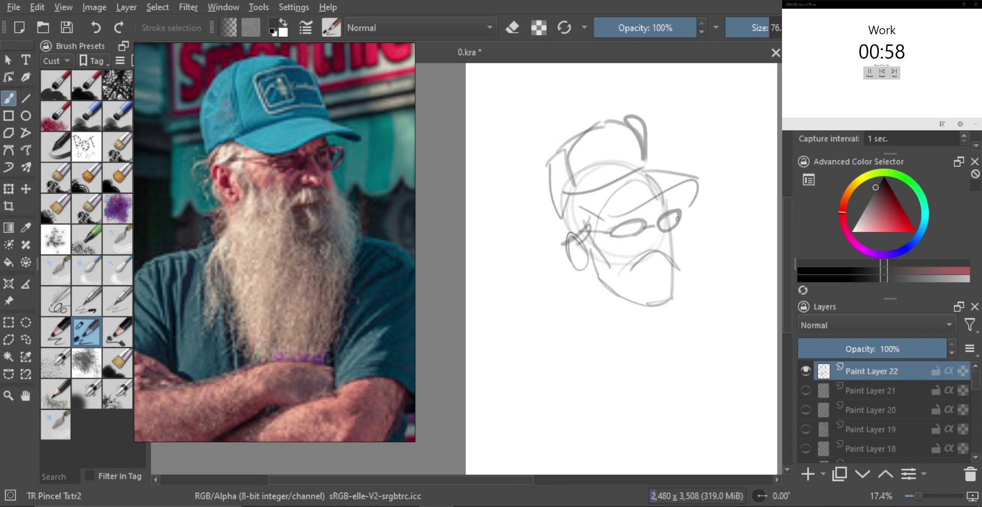
pyautogui.scroll(1, 647, 234)
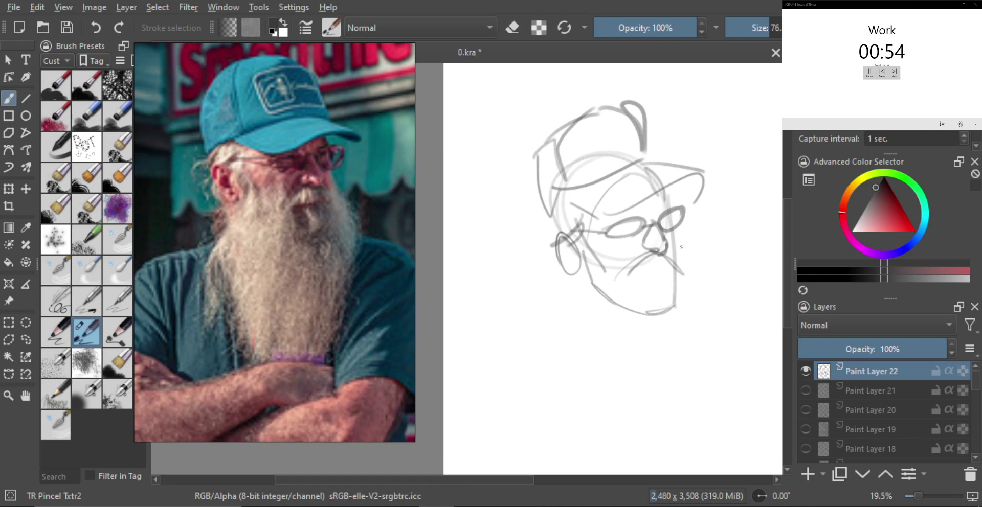
# Step: Redraw the front face contour beside the glasses and strengthen the moustache, undoing the misplaced strokes
pyautogui.hotkey('ctrl', 'z')
pyautogui.moveTo(674, 232); pyautogui.dragTo(675, 255)
pyautogui.hotkey('ctrl', 'z')
pyautogui.moveTo(664, 187)
pyautogui.mouseDown()
pyautogui.moveTo(675, 264)
pyautogui.moveTo(676, 255)
pyautogui.moveTo(619, 255)
pyautogui.mouseUp()
pyautogui.scroll(-2, 661, 184)
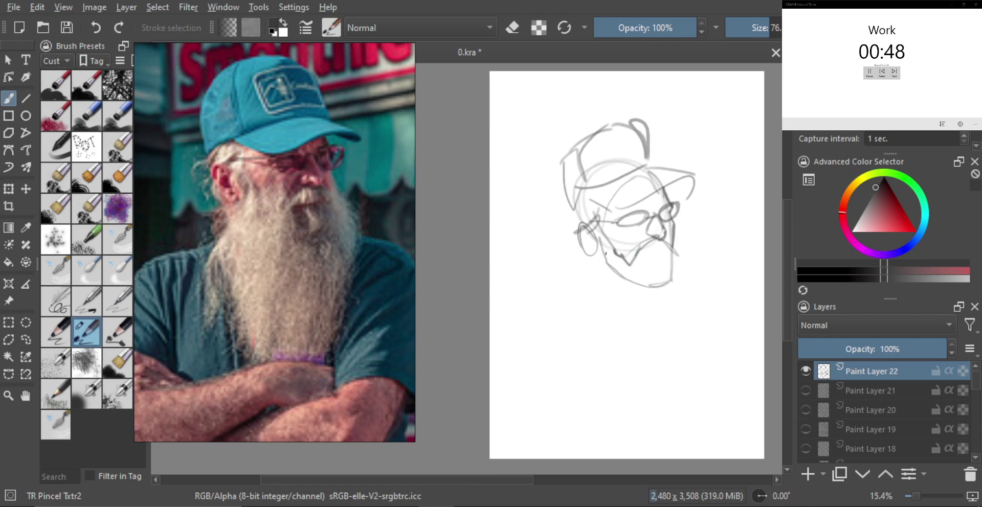
# Step: Draw the hair tufts behind the ear and outline the long beard with a jagged lower edge
pyautogui.moveTo(574, 220)
pyautogui.mouseDown()
pyautogui.moveTo(552, 223)
pyautogui.moveTo(566, 237)
pyautogui.mouseUp()
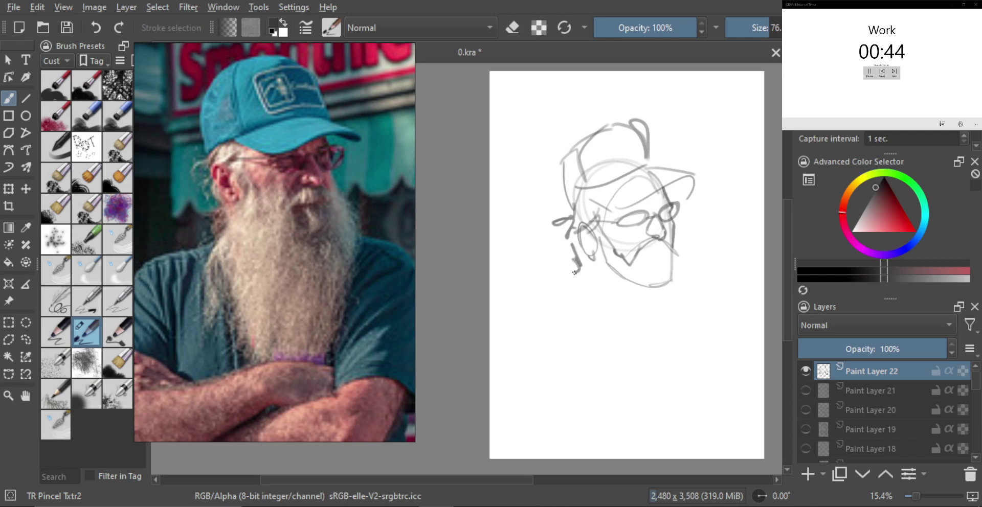
pyautogui.moveTo(573, 272); pyautogui.dragTo(562, 301)
pyautogui.moveTo(593, 266)
pyautogui.mouseDown()
pyautogui.moveTo(589, 326)
pyautogui.moveTo(609, 364)
pyautogui.moveTo(668, 336)
pyautogui.mouseUp()
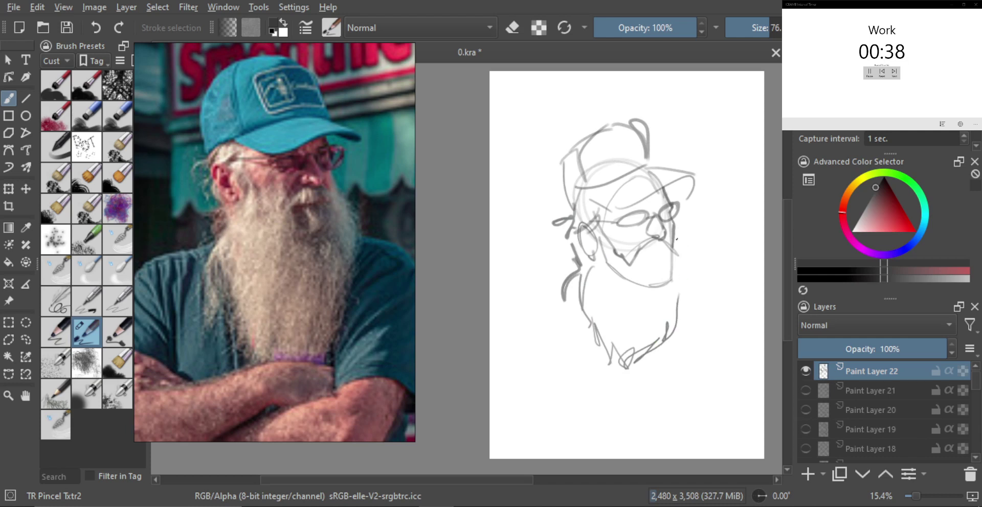
# Step: Add the beard tufts along the front of the face and draw the mouth lines under the moustache
pyautogui.moveTo(681, 256)
pyautogui.mouseDown()
pyautogui.moveTo(684, 295)
pyautogui.moveTo(644, 252)
pyautogui.mouseUp()
pyautogui.moveTo(617, 257)
pyautogui.mouseDown()
pyautogui.moveTo(648, 247)
pyautogui.moveTo(668, 254)
pyautogui.moveTo(647, 257)
pyautogui.moveTo(667, 258)
pyautogui.mouseUp()
pyautogui.press(']')
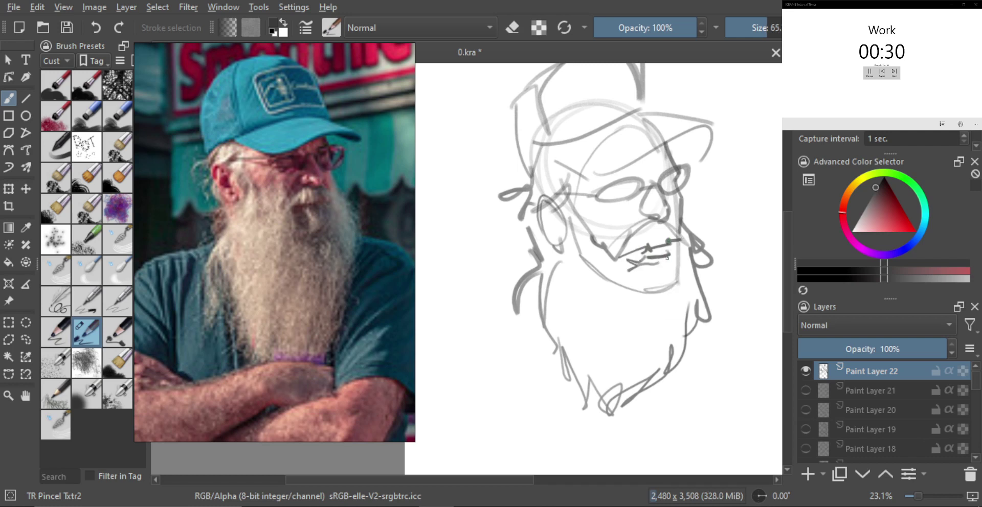
# Step: Draw both eyes inside the glasses and the frown marks above the nose, adjusting the brush size
pyautogui.scroll(2, 586, 105)
pyautogui.moveTo(610, 217); pyautogui.dragTo(697, 198)
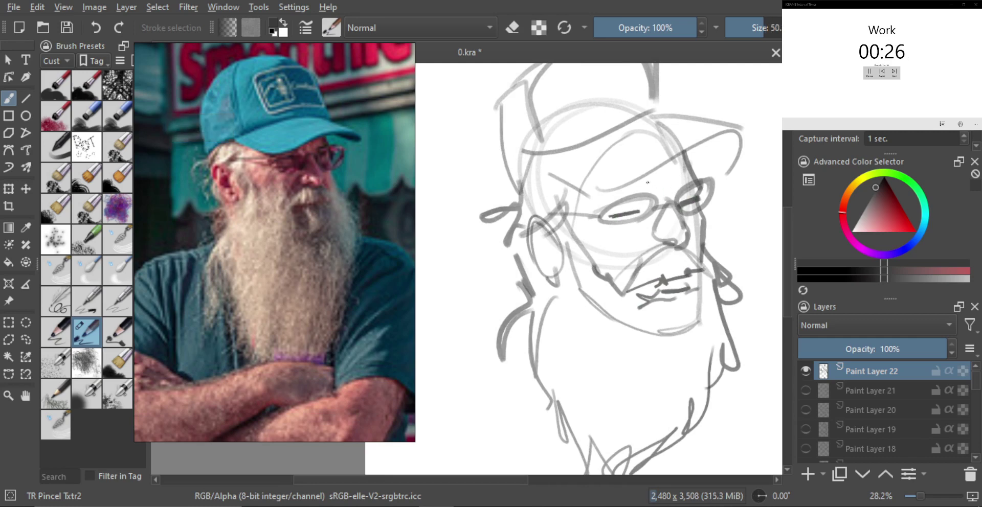
pyautogui.moveTo(607, 210)
pyautogui.mouseDown()
pyautogui.moveTo(648, 197)
pyautogui.moveTo(655, 207)
pyautogui.mouseUp()
pyautogui.scroll(1, 670, 238)
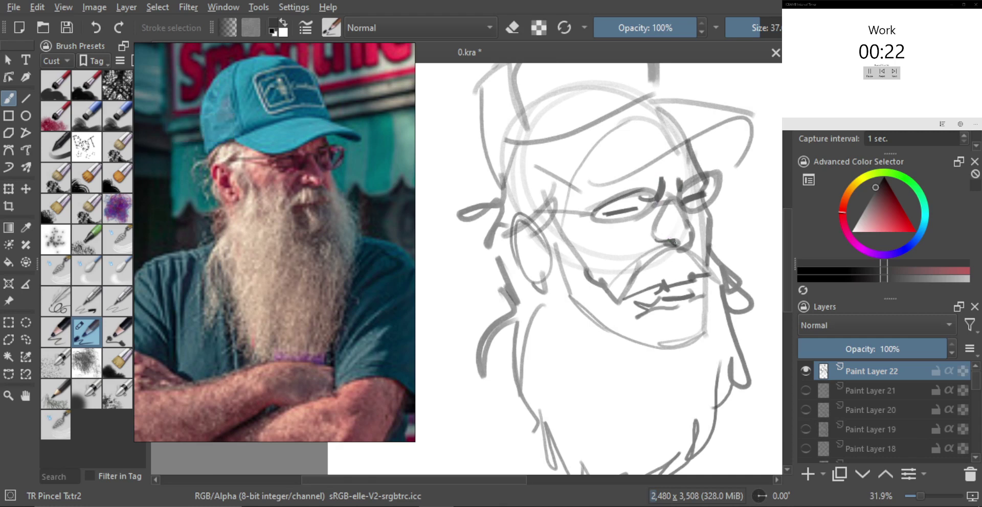
pyautogui.press(']')
# Step: Adjust the brush size and add creases at the outer corner of the near eye
pyautogui.scroll(-3, 675, 229)
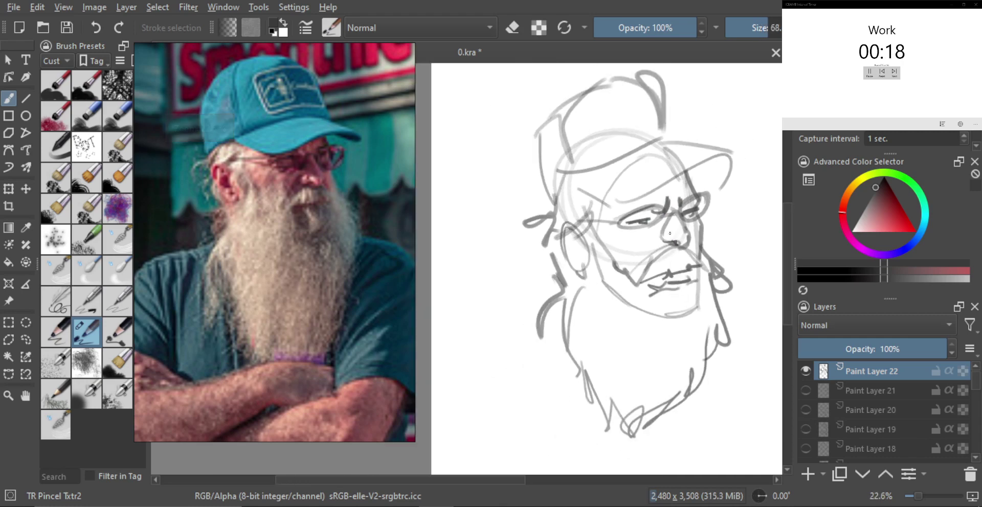
pyautogui.press(']')
pyautogui.press('[')
pyautogui.moveTo(623, 225); pyautogui.dragTo(602, 227)
pyautogui.moveTo(623, 230); pyautogui.dragTo(612, 233)
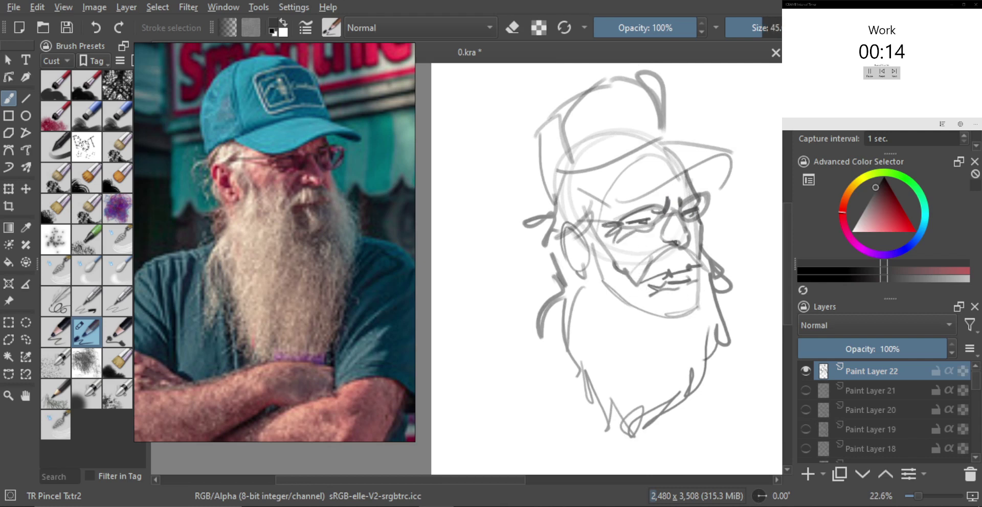
# Step: Darken the glasses frame and temple arm, and thicken the moustache around the mouth corner
pyautogui.scroll(-2, 646, 263)
pyautogui.moveTo(610, 216)
pyautogui.mouseDown()
pyautogui.moveTo(592, 234)
pyautogui.moveTo(661, 223)
pyautogui.moveTo(661, 236)
pyautogui.moveTo(705, 217)
pyautogui.moveTo(703, 225)
pyautogui.mouseUp()
pyautogui.scroll(1, 649, 260)
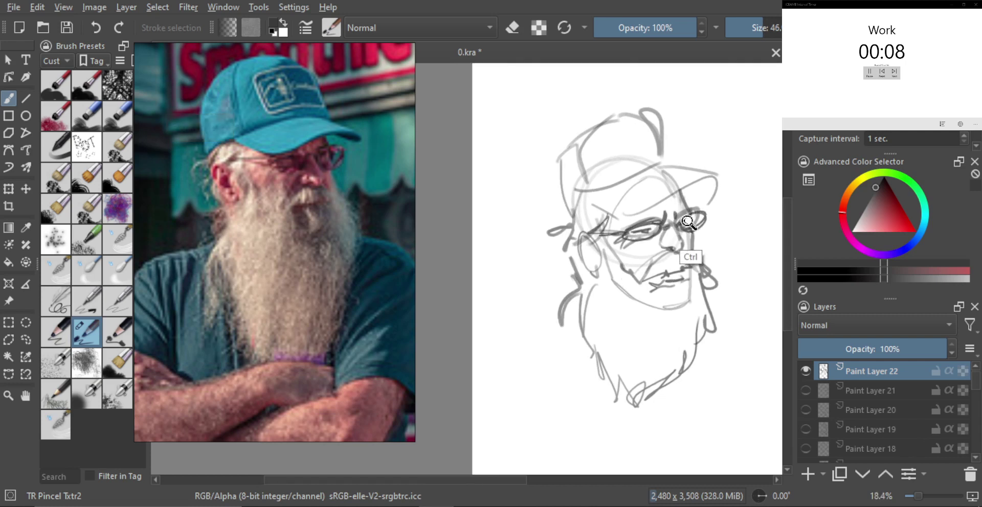
pyautogui.scroll(-1, 699, 249)
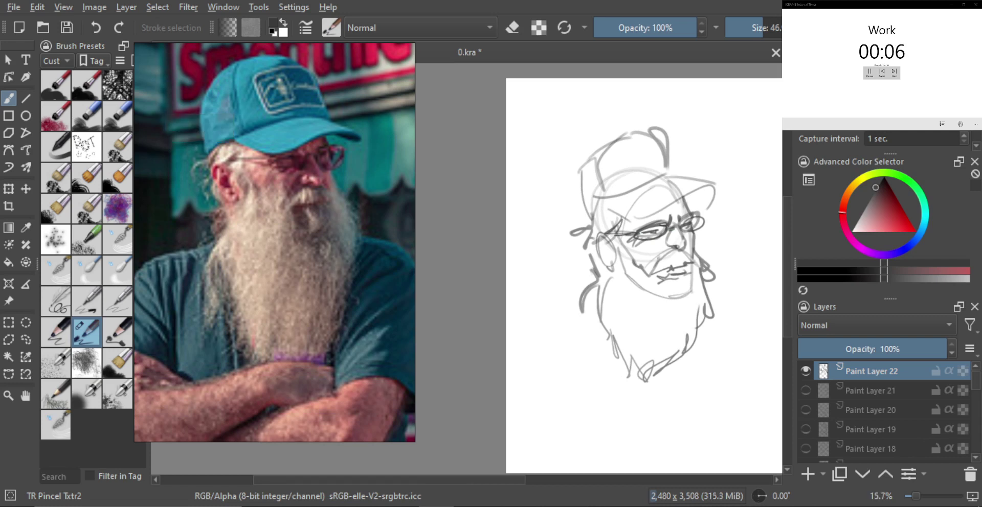
pyautogui.scroll(2, 651, 271)
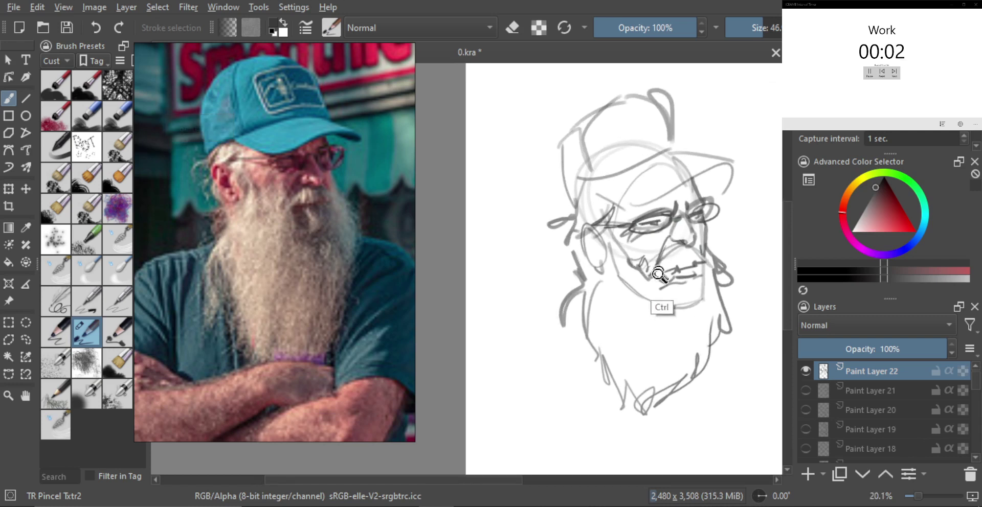
pyautogui.moveTo(658, 271)
pyautogui.mouseDown()
pyautogui.moveTo(660, 289)
pyautogui.moveTo(667, 252)
pyautogui.moveTo(646, 307)
pyautogui.mouseUp()
# Step: Hide the bearded man's layer, add a new paint layer and frame the reference photo of the curly-haired woman in sunglasses
pyautogui.click(806, 371)
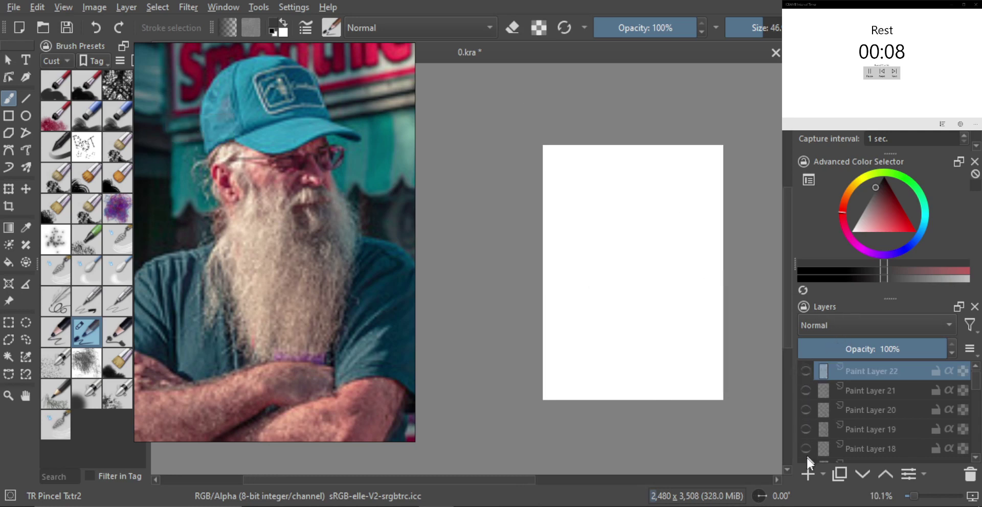
pyautogui.click(807, 473)
pyautogui.scroll(-3, 305, 287)
pyautogui.moveTo(402, 305); pyautogui.dragTo(242, 313)
pyautogui.doubleClick(283, 312)
pyautogui.moveTo(317, 312)
pyautogui.mouseDown()
pyautogui.moveTo(308, 285)
pyautogui.moveTo(308, 296)
pyautogui.mouseUp()
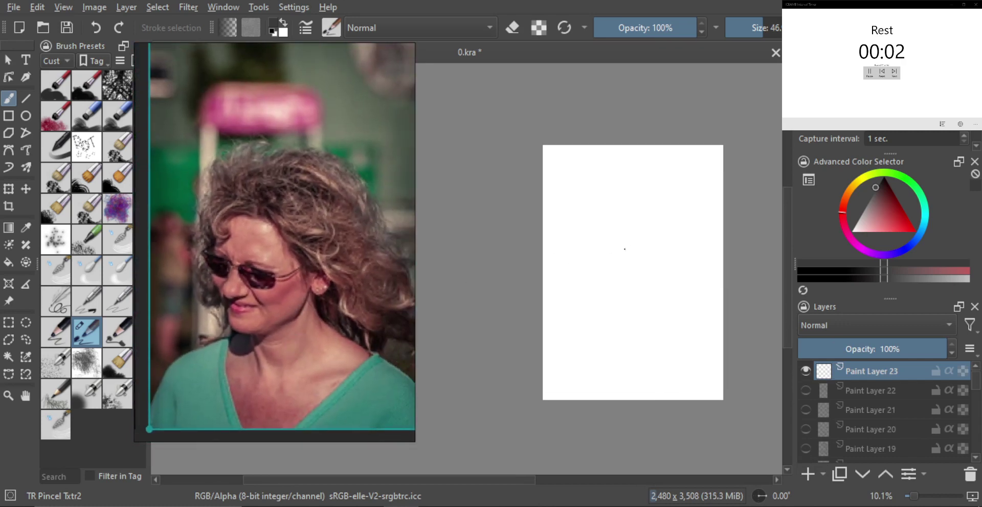
# Step: Sketch the tilted head oval, the jaw outline, both sunglasses lenses and the nose
pyautogui.moveTo(616, 224)
pyautogui.mouseDown()
pyautogui.moveTo(603, 267)
pyautogui.moveTo(622, 233)
pyautogui.moveTo(629, 310)
pyautogui.moveTo(647, 291)
pyautogui.moveTo(609, 257)
pyautogui.moveTo(577, 271)
pyautogui.moveTo(564, 244)
pyautogui.moveTo(639, 275)
pyautogui.moveTo(609, 254)
pyautogui.moveTo(617, 283)
pyautogui.mouseUp()
pyautogui.scroll(1, 591, 255)
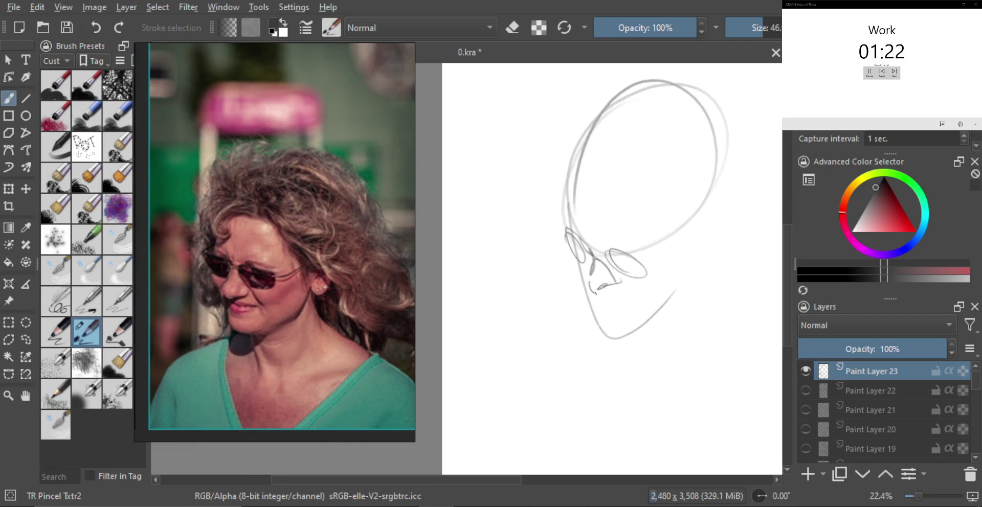
pyautogui.scroll(2, 603, 286)
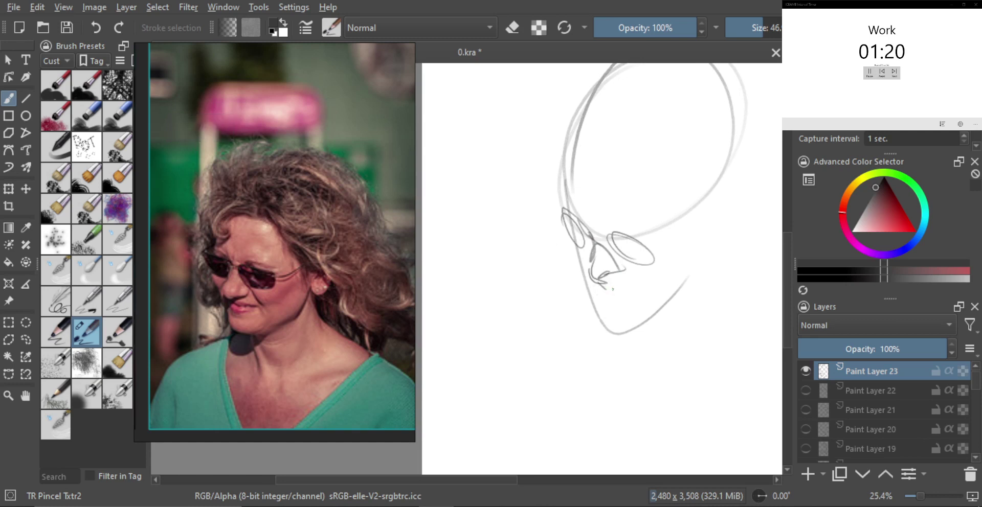
# Step: Draw the cheek fold, mouth line and lower lip below the nose, undoing earlier strokes and changing the brush size
pyautogui.moveTo(609, 292)
pyautogui.mouseDown()
pyautogui.moveTo(647, 309)
pyautogui.moveTo(613, 296)
pyautogui.moveTo(641, 303)
pyautogui.moveTo(646, 292)
pyautogui.moveTo(628, 292)
pyautogui.moveTo(638, 296)
pyautogui.moveTo(607, 302)
pyautogui.mouseUp()
pyautogui.hotkey('ctrl', 'z')
pyautogui.hotkey('ctrl', 'z')
pyautogui.scroll(1, 611, 306)
pyautogui.press(']')
pyautogui.keyDown('shift'); pyautogui.moveTo(618, 317); pyautogui.dragTo(623, 317); pyautogui.keyUp('shift')
pyautogui.moveTo(629, 263)
pyautogui.mouseDown()
pyautogui.moveTo(657, 289)
pyautogui.moveTo(599, 296)
pyautogui.moveTo(601, 316)
pyautogui.mouseUp()
# Step: Darken the chin and jaw curve with a larger brush, undoing the last stroke
pyautogui.press(']')
pyautogui.moveTo(601, 317)
pyautogui.mouseDown()
pyautogui.moveTo(632, 336)
pyautogui.moveTo(655, 310)
pyautogui.moveTo(602, 324)
pyautogui.moveTo(662, 315)
pyautogui.mouseUp()
pyautogui.hotkey('ctrl', 'z')
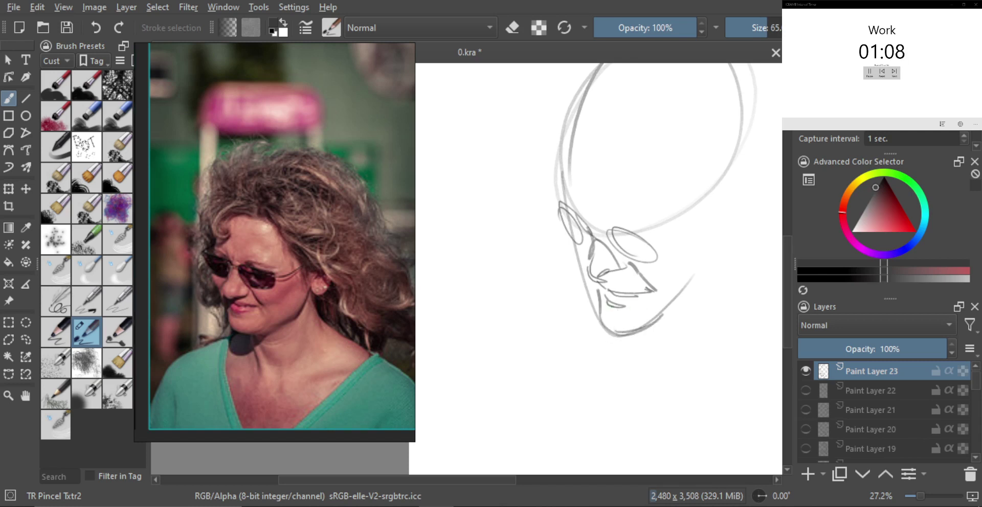
# Step: Draw the far cheek contour, then add the sunglasses' bridge and redraw both lenses with narrower shapes
pyautogui.scroll(1, 608, 302)
pyautogui.moveTo(560, 220); pyautogui.dragTo(596, 298)
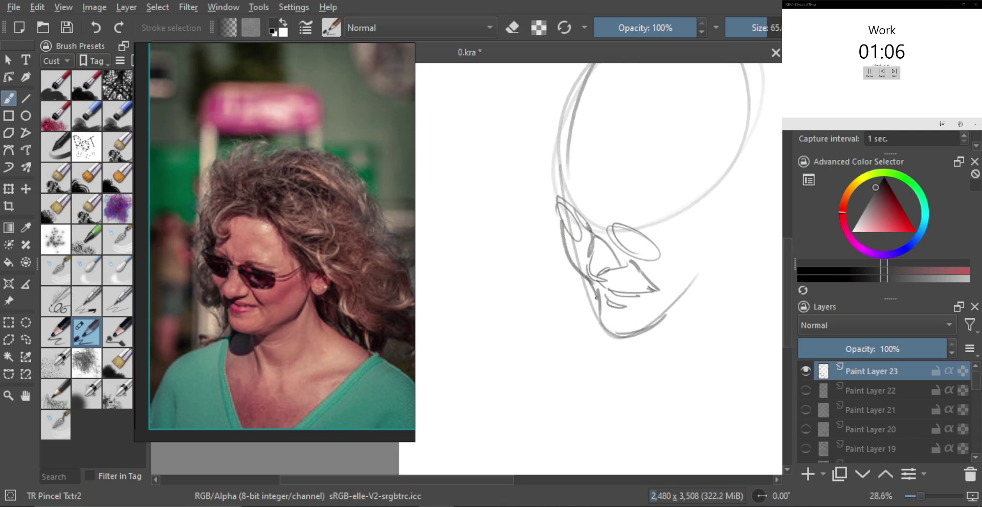
pyautogui.scroll(-1, 592, 235)
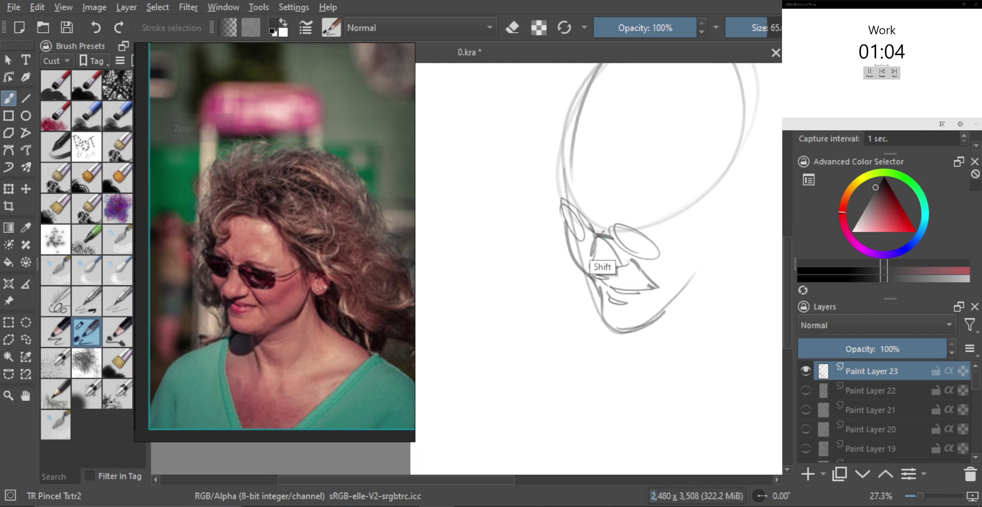
pyautogui.keyDown('shift'); pyautogui.moveTo(602, 232); pyautogui.dragTo(605, 232); pyautogui.keyUp('shift')
pyautogui.moveTo(558, 212)
pyautogui.mouseDown()
pyautogui.moveTo(594, 233)
pyautogui.moveTo(580, 240)
pyautogui.moveTo(597, 236)
pyautogui.mouseUp()
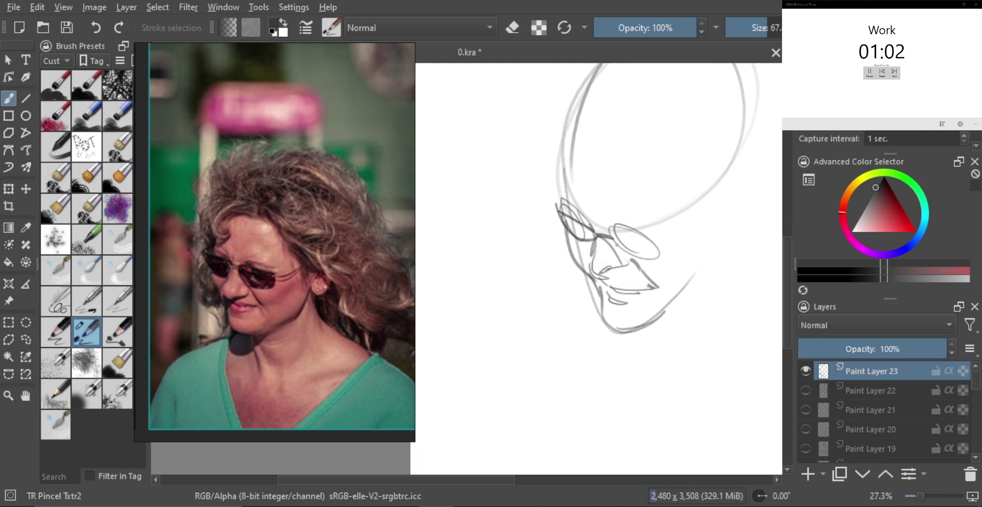
pyautogui.moveTo(651, 249); pyautogui.dragTo(672, 256)
pyautogui.press('ctrl')
pyautogui.keyDown('ctrl'); pyautogui.moveTo(598, 225); pyautogui.dragTo(583, 210); pyautogui.keyUp('ctrl')
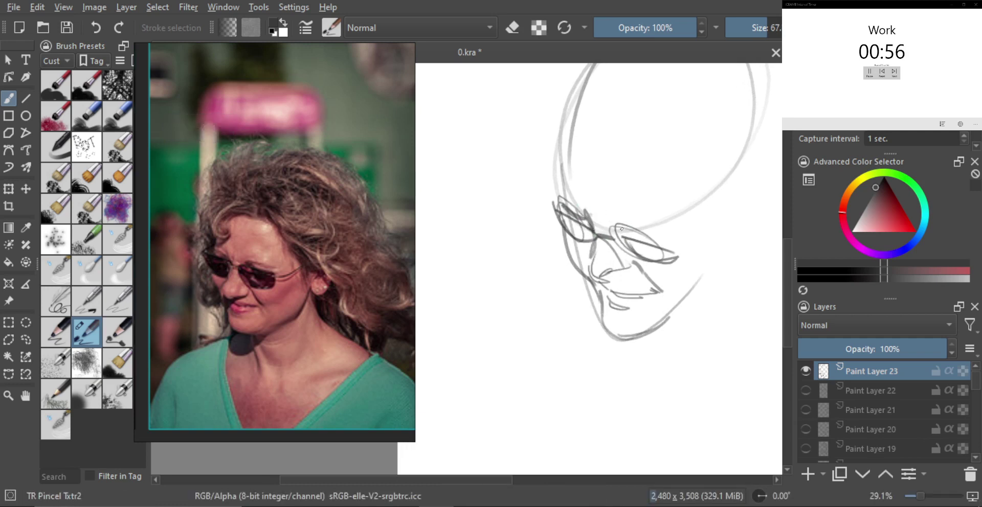
# Step: Strengthen the sunglasses' upper rims, then shade the underside of the nose and the mouth line
pyautogui.moveTo(618, 222)
pyautogui.mouseDown()
pyautogui.moveTo(670, 236)
pyautogui.moveTo(655, 233)
pyautogui.moveTo(638, 260)
pyautogui.moveTo(637, 247)
pyautogui.moveTo(601, 260)
pyautogui.moveTo(631, 252)
pyautogui.moveTo(616, 267)
pyautogui.moveTo(628, 259)
pyautogui.moveTo(618, 245)
pyautogui.moveTo(614, 257)
pyautogui.mouseUp()
pyautogui.press('[')
pyautogui.press('[')
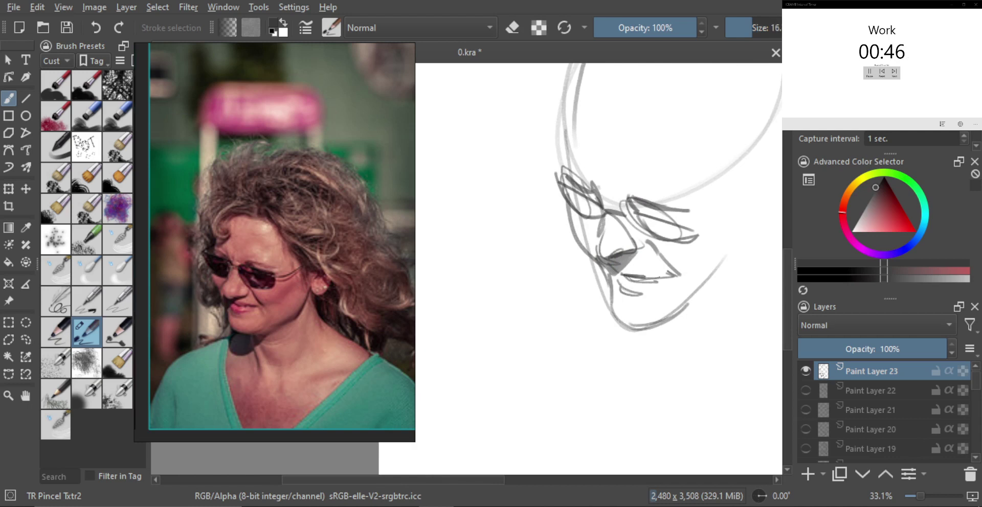
pyautogui.moveTo(637, 281); pyautogui.dragTo(655, 281)
# Step: Sketch the hairline arc over the forehead, the near side of the cheek and the ear
pyautogui.moveTo(664, 276)
pyautogui.keyDown('ctrl'); pyautogui.mouseDown()
pyautogui.moveTo(642, 325)
pyautogui.moveTo(612, 330)
pyautogui.mouseUp(); pyautogui.keyUp('ctrl')
pyautogui.keyDown('ctrl'); pyautogui.moveTo(631, 256); pyautogui.dragTo(633, 281); pyautogui.keyUp('ctrl')
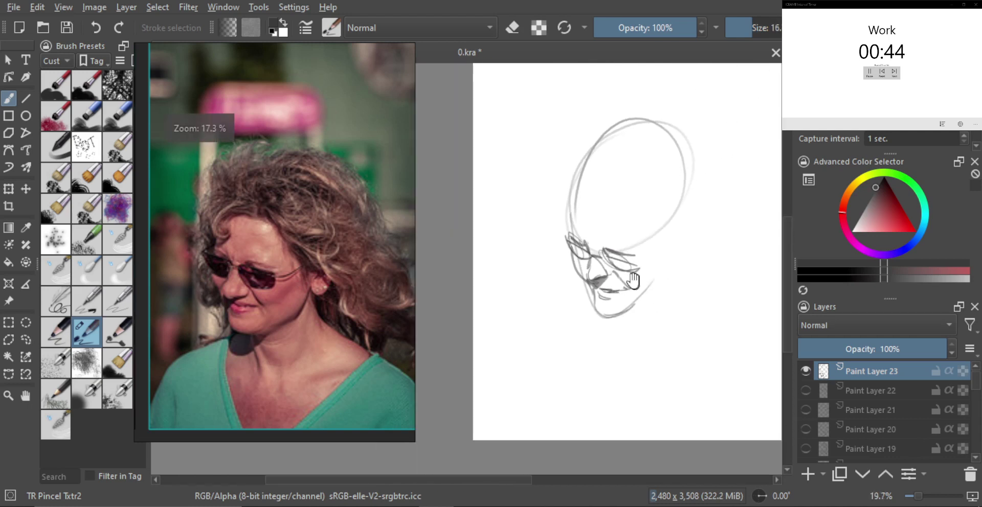
pyautogui.press(']')
pyautogui.press(']')
pyautogui.press(']')
pyautogui.moveTo(571, 232)
pyautogui.mouseDown()
pyautogui.moveTo(589, 196)
pyautogui.moveTo(634, 200)
pyautogui.mouseUp()
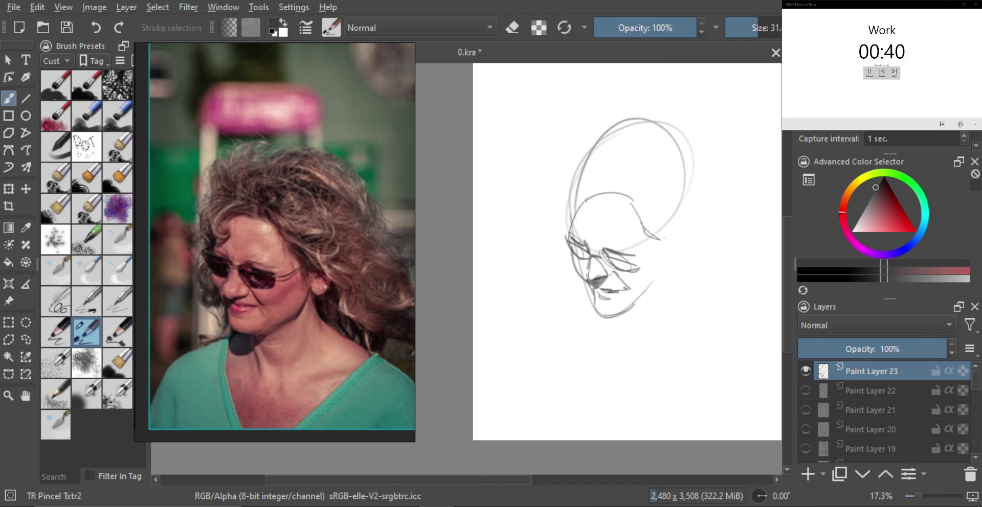
pyautogui.moveTo(659, 247)
pyautogui.mouseDown()
pyautogui.moveTo(681, 251)
pyautogui.moveTo(648, 287)
pyautogui.mouseUp()
# Step: Sketch the curly locks beside the far cheek, then outline the neck and the V-shaped neckline
pyautogui.press(']')
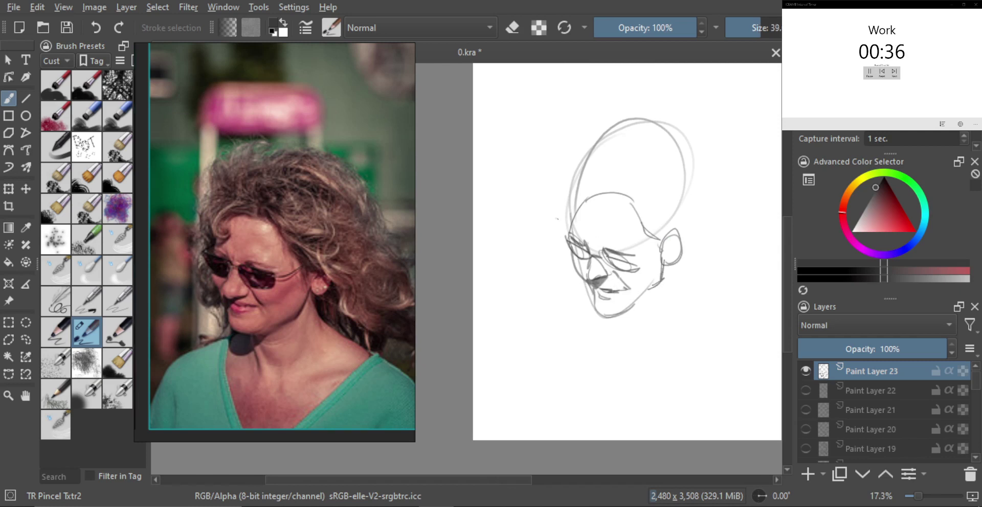
pyautogui.moveTo(558, 219)
pyautogui.mouseDown()
pyautogui.moveTo(555, 274)
pyautogui.moveTo(563, 282)
pyautogui.moveTo(555, 281)
pyautogui.moveTo(562, 301)
pyautogui.mouseUp()
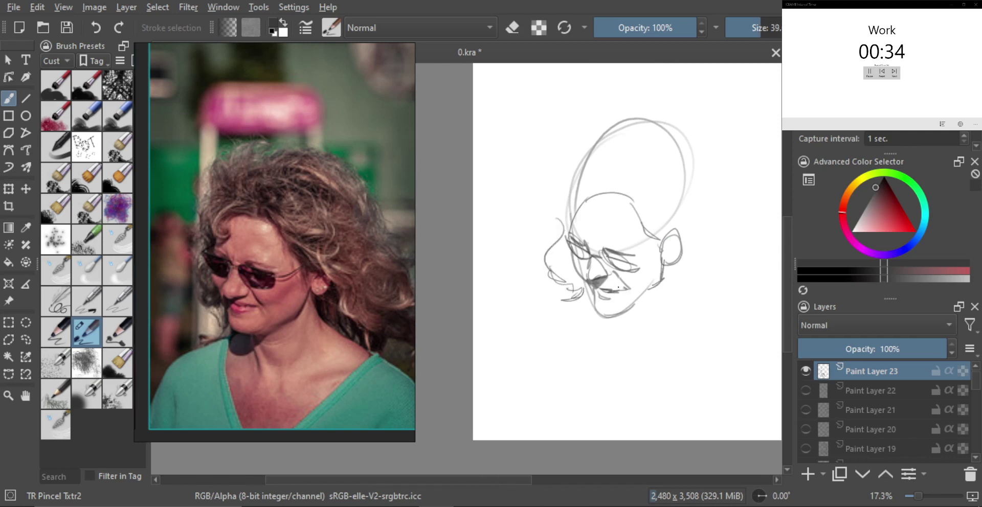
pyautogui.moveTo(617, 318); pyautogui.dragTo(635, 332)
pyautogui.moveTo(604, 382); pyautogui.dragTo(684, 336)
pyautogui.moveTo(630, 370); pyautogui.dragTo(699, 338)
# Step: Draw hair strands below the ear and the slope toward the shoulder with a larger brush, redoing the unsatisfactory strokes
pyautogui.press(']')
pyautogui.moveTo(667, 265); pyautogui.dragTo(668, 309)
pyautogui.moveTo(669, 273)
pyautogui.mouseDown()
pyautogui.moveTo(669, 312)
pyautogui.moveTo(678, 304)
pyautogui.mouseUp()
pyautogui.moveTo(674, 290); pyautogui.dragTo(716, 328)
pyautogui.hotkey('ctrl', 'z')
pyautogui.hotkey('ctrl', 'z')
pyautogui.moveTo(669, 293); pyautogui.dragTo(709, 336)
pyautogui.moveTo(679, 255)
pyautogui.mouseDown()
pyautogui.moveTo(707, 308)
pyautogui.moveTo(688, 299)
pyautogui.mouseUp()
# Step: Add loose curls over the forehead and along the far side of the head up to the crown
pyautogui.keyDown('shift'); pyautogui.moveTo(557, 237); pyautogui.dragTo(565, 236); pyautogui.keyUp('shift')
pyautogui.moveTo(606, 198); pyautogui.dragTo(587, 228)
pyautogui.moveTo(586, 228); pyautogui.dragTo(600, 231)
pyautogui.moveTo(589, 199); pyautogui.dragTo(597, 231)
pyautogui.moveTo(598, 191)
pyautogui.mouseDown()
pyautogui.moveTo(574, 227)
pyautogui.moveTo(578, 186)
pyautogui.moveTo(556, 216)
pyautogui.moveTo(577, 176)
pyautogui.mouseUp()
pyautogui.moveTo(574, 161)
pyautogui.mouseDown()
pyautogui.moveTo(604, 181)
pyautogui.moveTo(581, 136)
pyautogui.mouseUp()
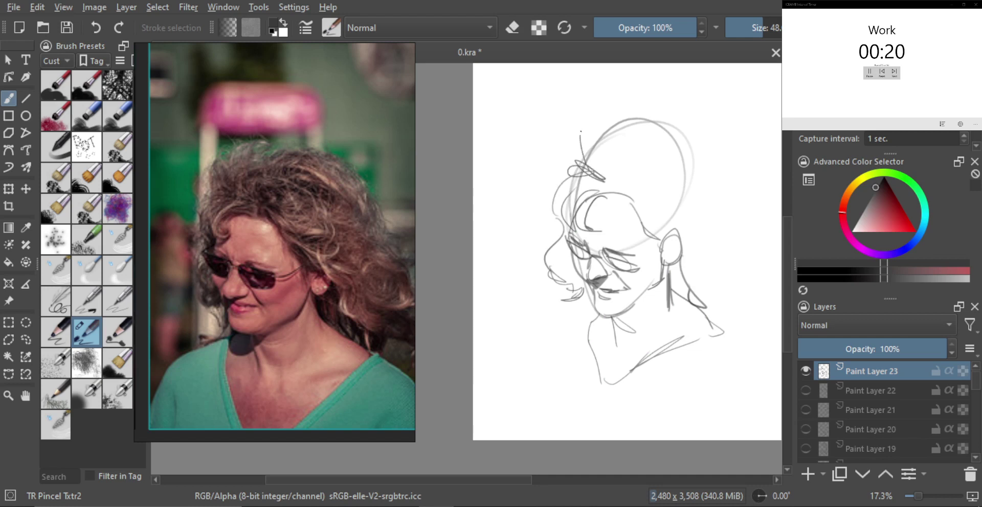
# Step: Outline the curly hair across the crown and down the near side, with darker curls along the hairline
pyautogui.moveTo(593, 174); pyautogui.dragTo(616, 109)
pyautogui.moveTo(603, 166)
pyautogui.mouseDown()
pyautogui.moveTo(635, 124)
pyautogui.moveTo(626, 135)
pyautogui.moveTo(690, 137)
pyautogui.moveTo(699, 160)
pyautogui.moveTo(717, 164)
pyautogui.moveTo(716, 210)
pyautogui.moveTo(720, 195)
pyautogui.moveTo(735, 237)
pyautogui.mouseUp()
pyautogui.moveTo(685, 257)
pyautogui.mouseDown()
pyautogui.moveTo(727, 289)
pyautogui.moveTo(709, 293)
pyautogui.moveTo(742, 288)
pyautogui.mouseUp()
pyautogui.moveTo(748, 267); pyautogui.dragTo(740, 308)
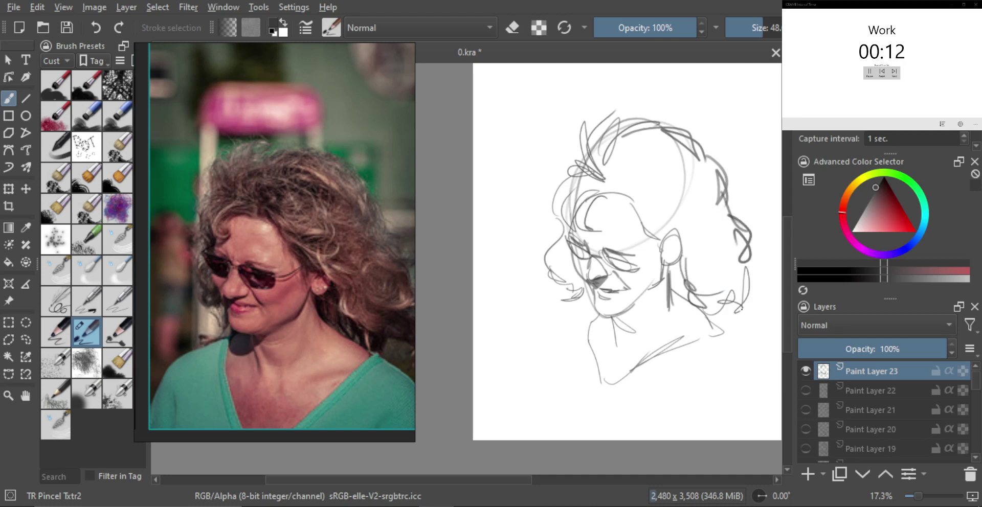
pyautogui.moveTo(598, 203)
pyautogui.mouseDown()
pyautogui.moveTo(648, 209)
pyautogui.moveTo(657, 227)
pyautogui.moveTo(641, 232)
pyautogui.moveTo(692, 268)
pyautogui.mouseUp()
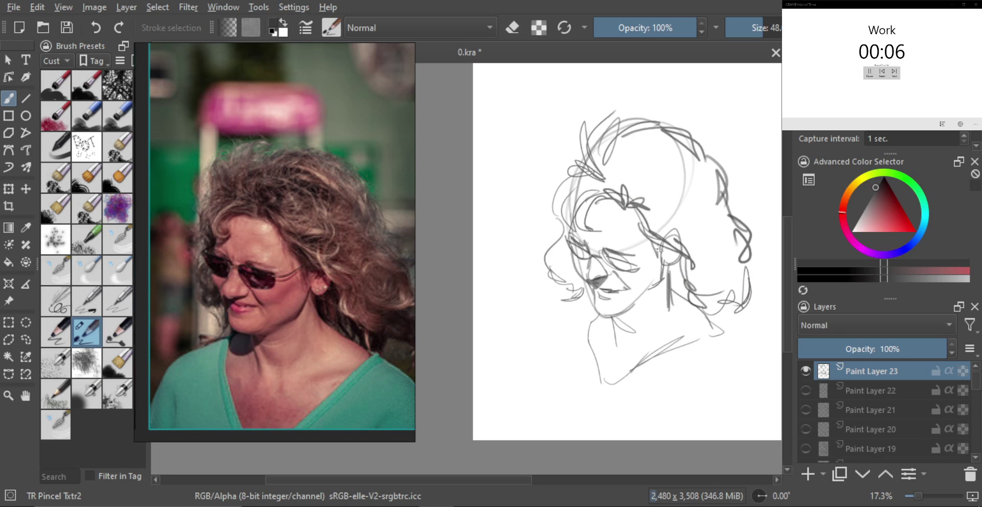
# Step: Add a stroke between the sunglasses and the ear, and shade the shadow under the chin
pyautogui.moveTo(642, 267); pyautogui.dragTo(668, 249)
pyautogui.keyDown('ctrl'); pyautogui.moveTo(613, 324); pyautogui.dragTo(621, 307); pyautogui.keyUp('ctrl')
pyautogui.moveTo(641, 302)
pyautogui.mouseDown()
pyautogui.moveTo(603, 337)
pyautogui.moveTo(591, 320)
pyautogui.moveTo(614, 324)
pyautogui.moveTo(596, 327)
pyautogui.moveTo(606, 333)
pyautogui.moveTo(625, 313)
pyautogui.moveTo(613, 335)
pyautogui.mouseUp()
# Step: Hide the finished portrait's layer, add a new paint layer and frame the reference photo of the long-haired smoker
pyautogui.scroll(-3, 567, 308)
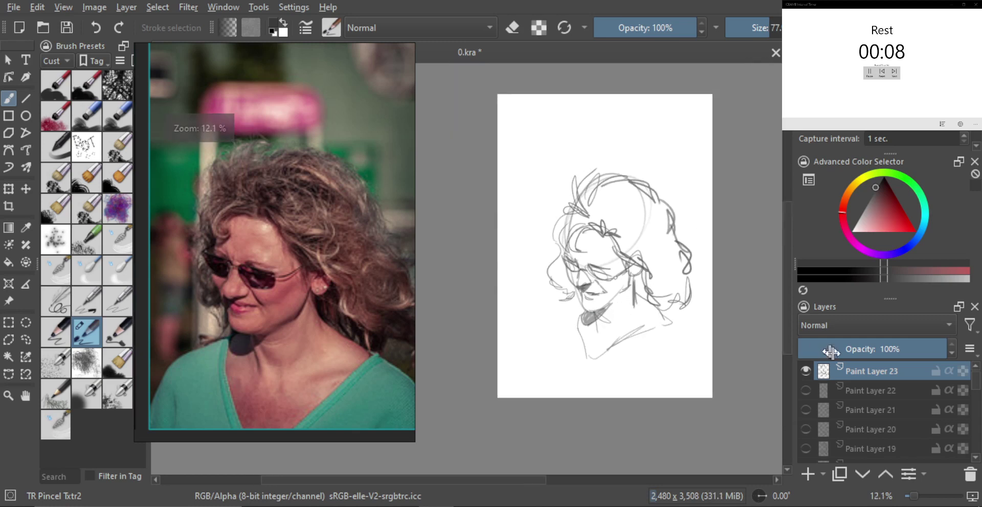
pyautogui.click(805, 371)
pyautogui.click(807, 474)
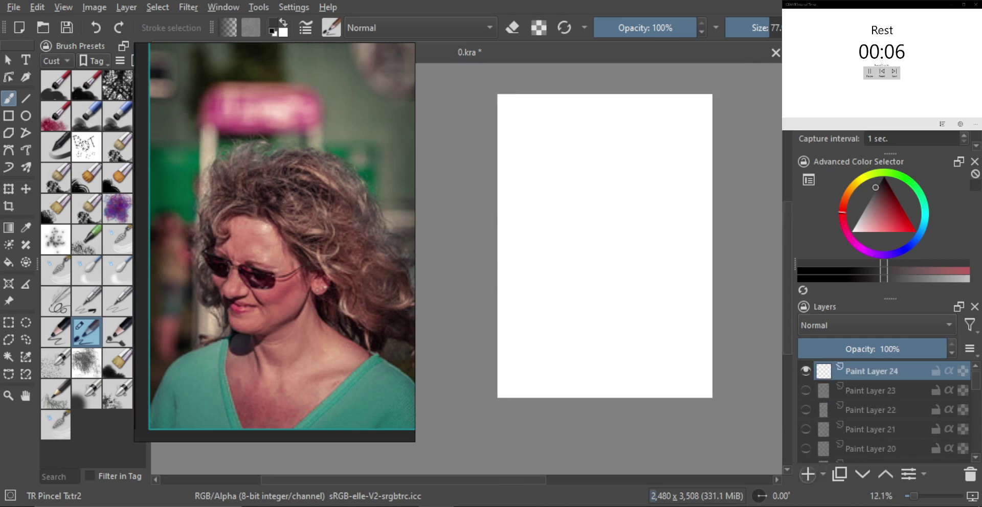
pyautogui.doubleClick(252, 290)
pyautogui.doubleClick(297, 361)
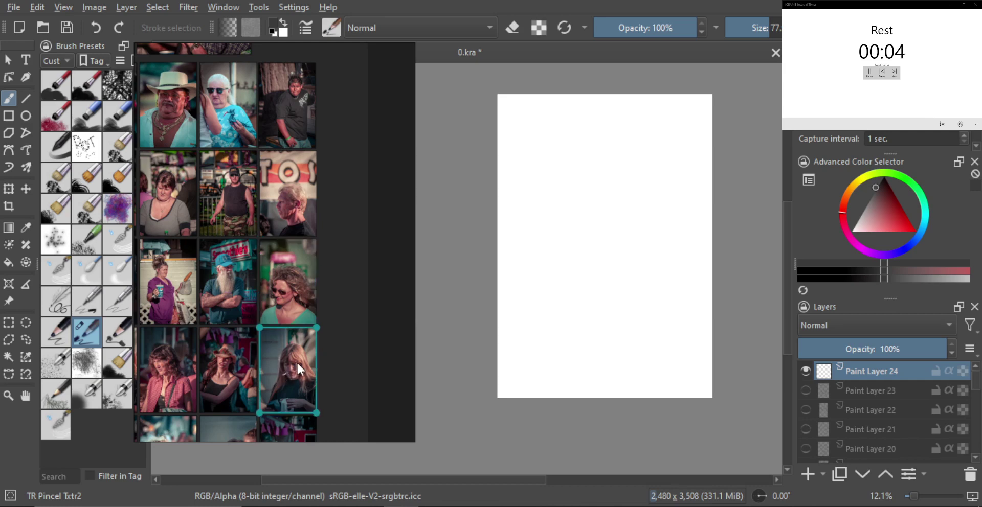
pyautogui.scroll(3, 286, 323)
pyautogui.moveTo(305, 294); pyautogui.dragTo(264, 328)
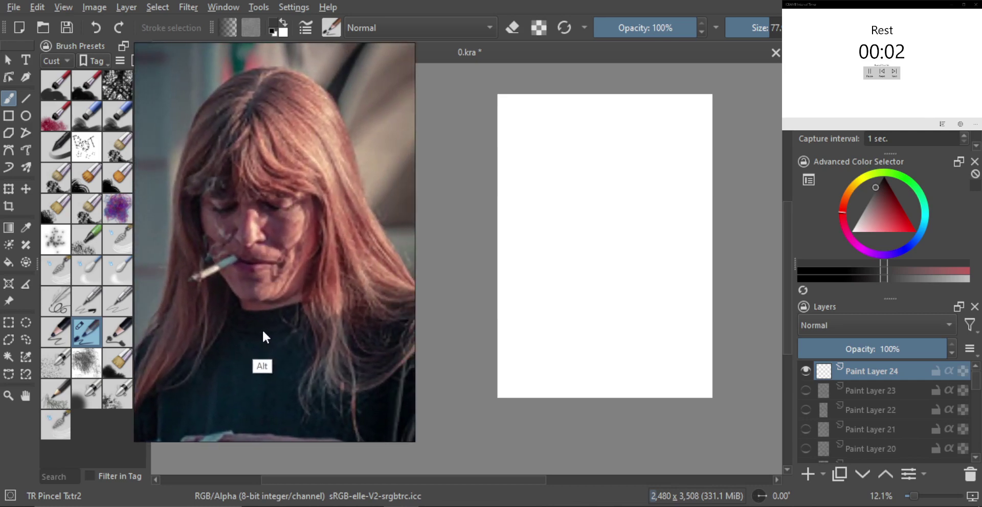
# Step: Sketch the overlapping head ovals, the tapered jaw and the curved brow guideline on the new layer
pyautogui.moveTo(648, 183)
pyautogui.mouseDown()
pyautogui.moveTo(642, 233)
pyautogui.moveTo(620, 247)
pyautogui.moveTo(622, 218)
pyautogui.moveTo(615, 223)
pyautogui.mouseUp()
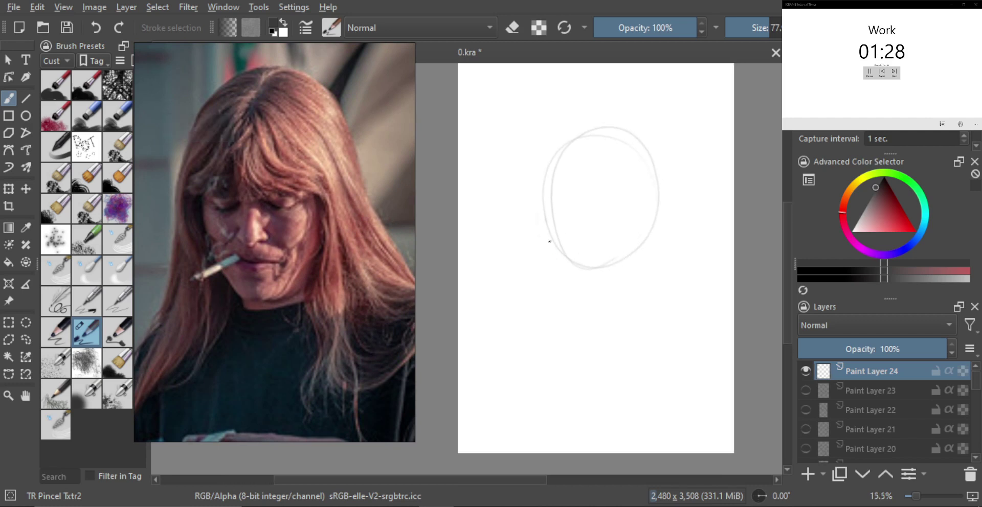
pyautogui.moveTo(550, 229)
pyautogui.mouseDown()
pyautogui.moveTo(571, 299)
pyautogui.moveTo(592, 303)
pyautogui.moveTo(648, 246)
pyautogui.moveTo(561, 233)
pyautogui.moveTo(571, 254)
pyautogui.moveTo(631, 258)
pyautogui.mouseUp()
pyautogui.scroll(1, 596, 259)
pyautogui.scroll(1, 565, 238)
pyautogui.scroll(1, 591, 243)
# Step: Undo the first eyelid strokes, then redraw both lowered eyelids and sketch the nose with its nostrils
pyautogui.hotkey('ctrl', 'z')
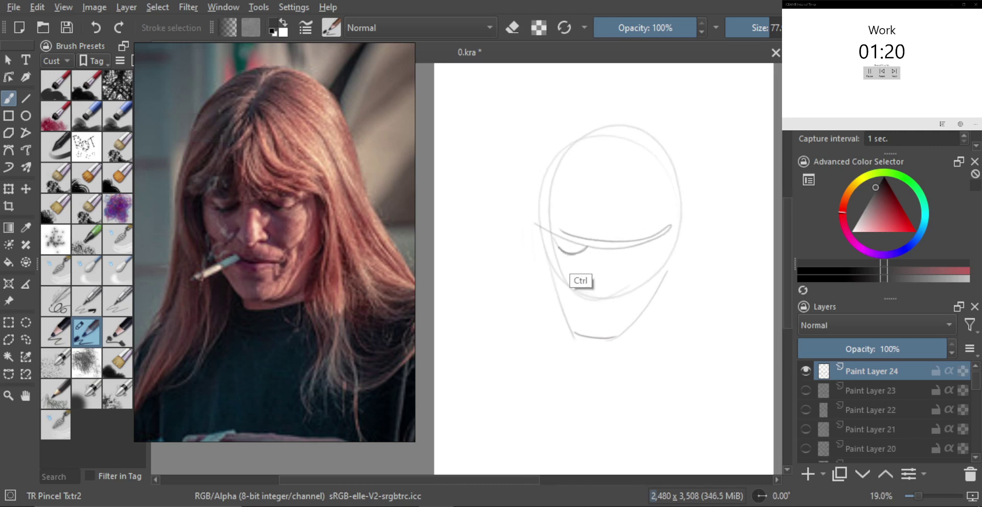
pyautogui.hotkey('ctrl', 'z')
pyautogui.moveTo(554, 238); pyautogui.dragTo(642, 254)
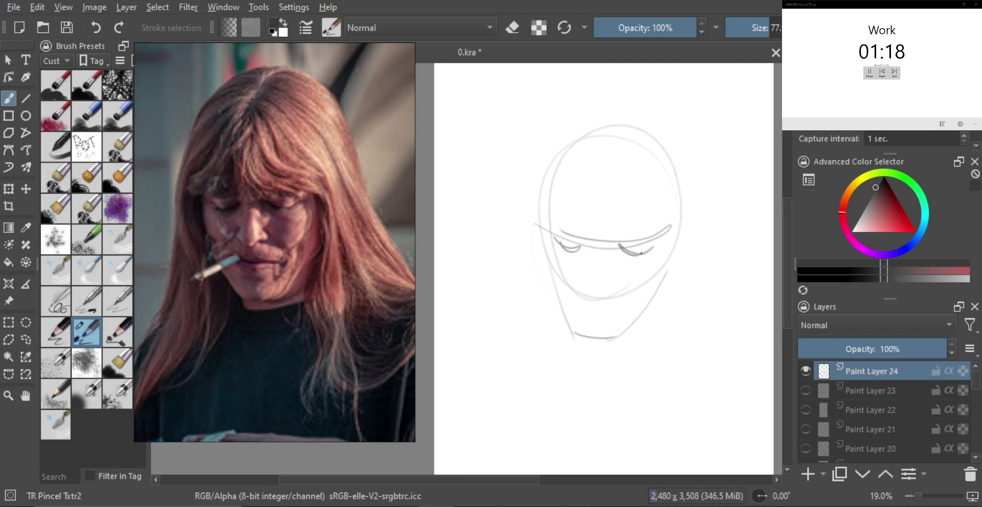
pyautogui.scroll(1, 587, 233)
pyautogui.moveTo(589, 242)
pyautogui.mouseDown()
pyautogui.moveTo(589, 264)
pyautogui.moveTo(614, 271)
pyautogui.moveTo(603, 283)
pyautogui.mouseUp()
pyautogui.scroll(2, 614, 270)
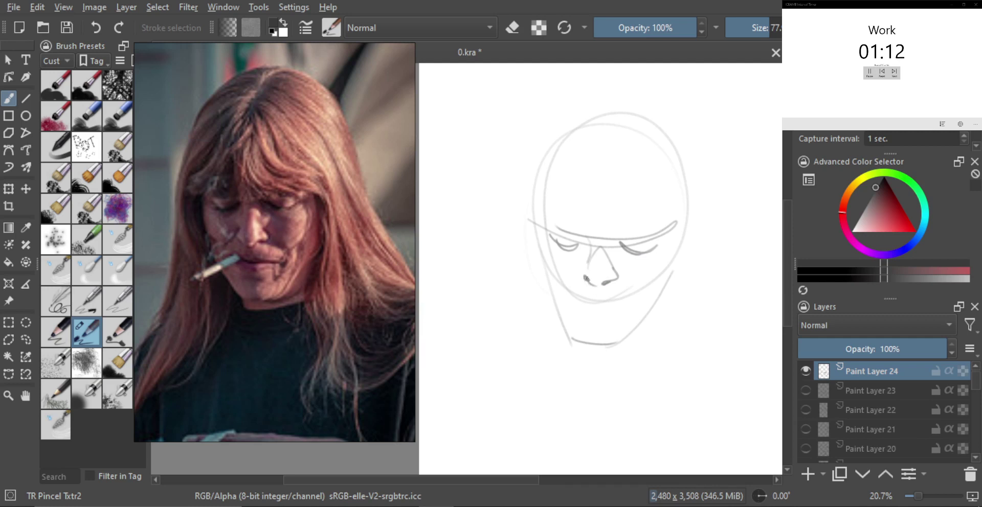
pyautogui.scroll(-1, 609, 284)
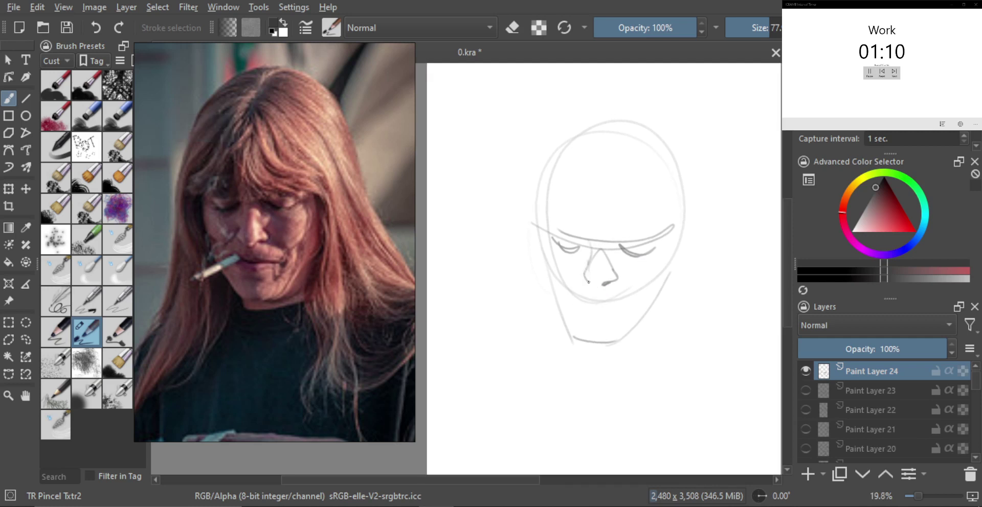
# Step: Sketch the cigarette, the mouth line and the lower lip, adjusting the brush size
pyautogui.moveTo(574, 294)
pyautogui.mouseDown()
pyautogui.moveTo(591, 307)
pyautogui.moveTo(634, 306)
pyautogui.moveTo(546, 306)
pyautogui.moveTo(583, 298)
pyautogui.moveTo(600, 315)
pyautogui.mouseUp()
pyautogui.scroll(1, 613, 404)
pyautogui.press(']')
pyautogui.press(']')
pyautogui.press(']')
pyautogui.press(']')
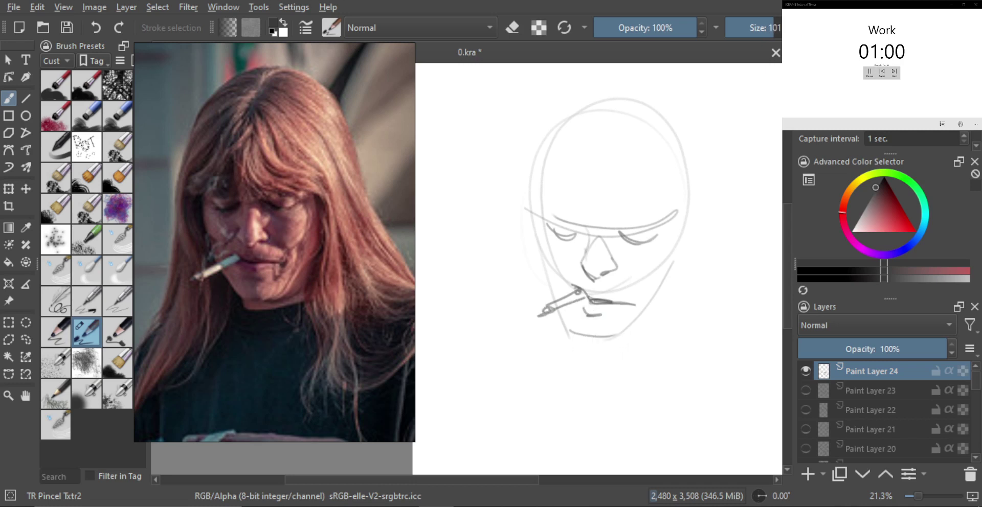
pyautogui.press('[')
pyautogui.press('[')
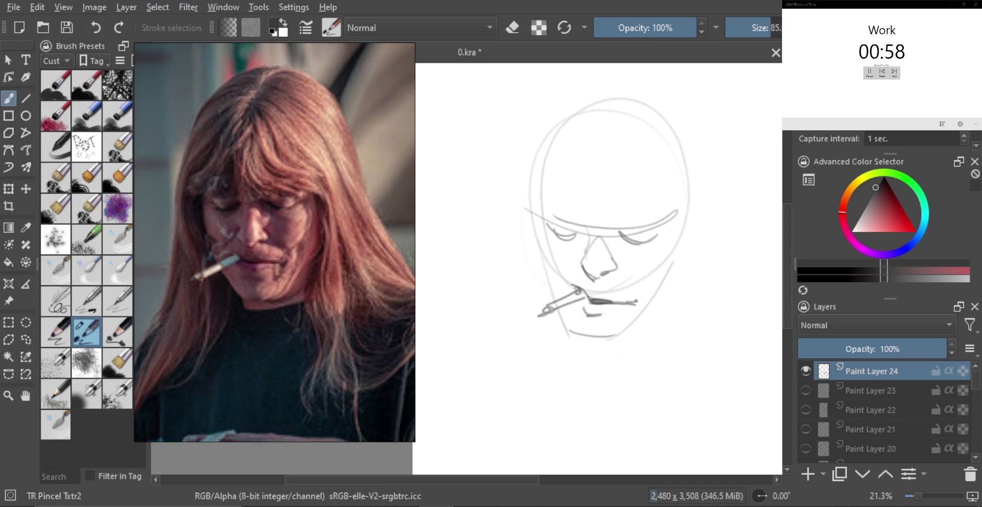
# Step: Erase the excess at the mouth corner, hatch above the upper lip and reinforce the chin line
pyautogui.press('e')
pyautogui.moveTo(626, 308); pyautogui.dragTo(637, 305)
pyautogui.press('e')
pyautogui.moveTo(632, 297); pyautogui.dragTo(589, 284)
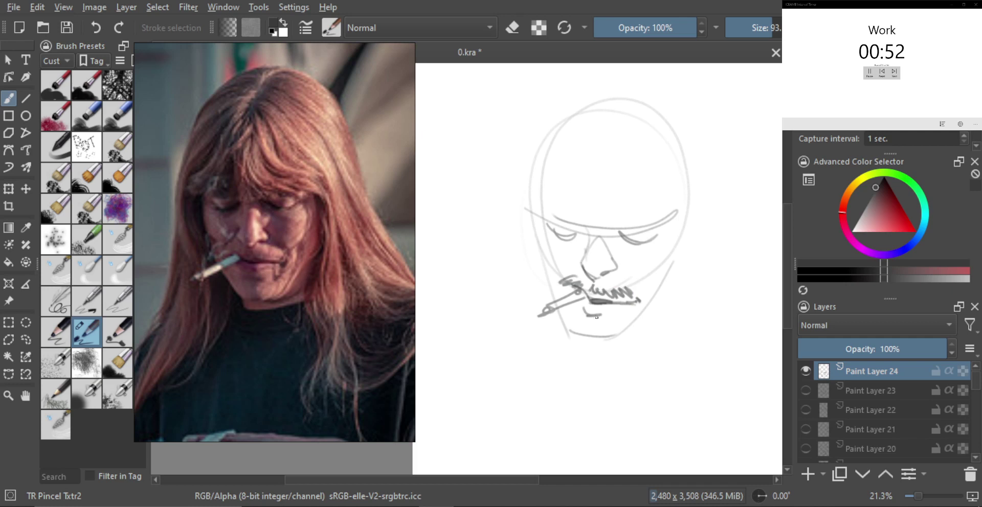
pyautogui.press('[')
pyautogui.moveTo(587, 321)
pyautogui.mouseDown()
pyautogui.moveTo(605, 323)
pyautogui.moveTo(615, 341)
pyautogui.mouseUp()
# Step: Darken the cheek contour on the cigarette side, undoing the first attempts and redrawing it with a larger brush
pyautogui.press(']')
pyautogui.moveTo(536, 222)
pyautogui.mouseDown()
pyautogui.moveTo(560, 291)
pyautogui.moveTo(530, 232)
pyautogui.moveTo(553, 275)
pyautogui.mouseUp()
pyautogui.hotkey('ctrl', 'z')
pyautogui.hotkey('ctrl', 'z')
pyautogui.hotkey('ctrl', 'z')
pyautogui.moveTo(534, 225); pyautogui.dragTo(559, 283)
pyautogui.moveTo(532, 232); pyautogui.dragTo(553, 294)
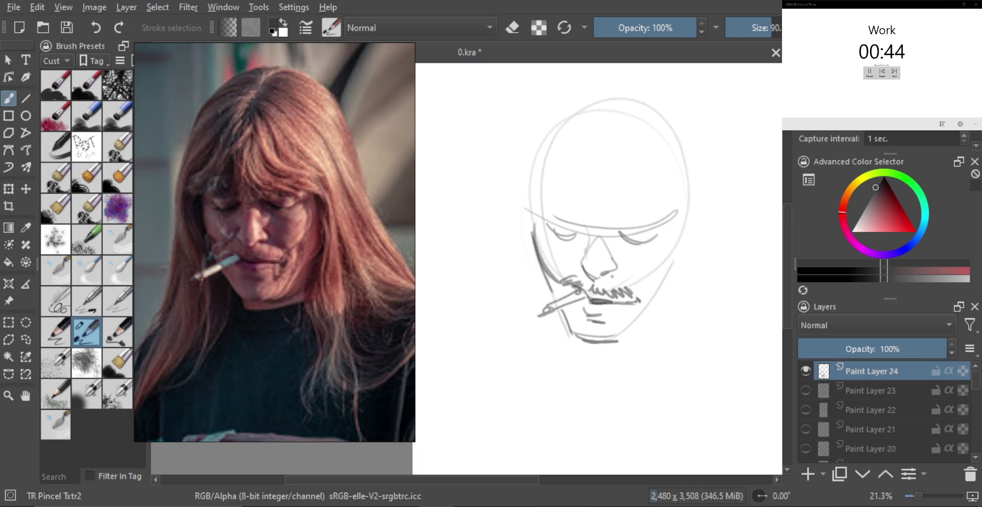
# Step: Draw the fold around the mouth corner and the jawline opposite the cigarette with a smaller brush
pyautogui.press('-')
pyautogui.press('[')
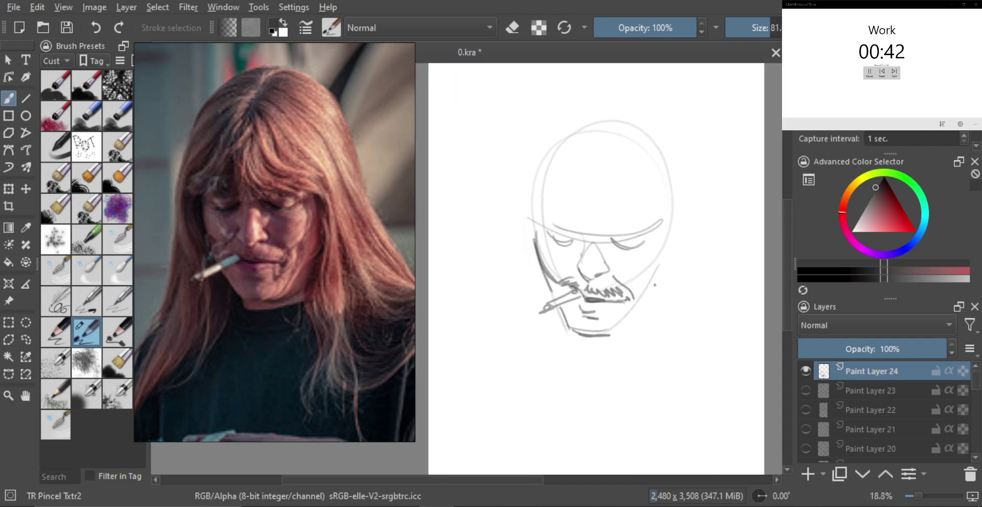
pyautogui.moveTo(660, 282); pyautogui.dragTo(645, 301)
# Step: Sketch the parted fringe over the brow and the hair edges framing both sides of the face
pyautogui.press('-')
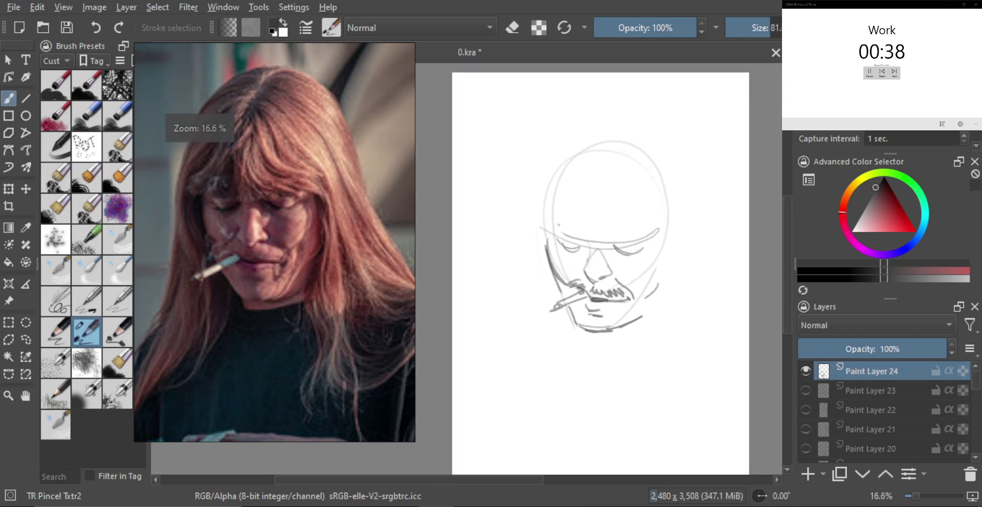
pyautogui.press('shift')
pyautogui.press(']')
pyautogui.moveTo(540, 229)
pyautogui.mouseDown()
pyautogui.moveTo(560, 231)
pyautogui.moveTo(594, 206)
pyautogui.mouseUp()
pyautogui.moveTo(550, 231)
pyautogui.mouseDown()
pyautogui.moveTo(593, 233)
pyautogui.moveTo(616, 207)
pyautogui.moveTo(665, 254)
pyautogui.moveTo(665, 279)
pyautogui.mouseUp()
pyautogui.moveTo(654, 238); pyautogui.dragTo(667, 290)
pyautogui.moveTo(546, 246); pyautogui.dragTo(557, 286)
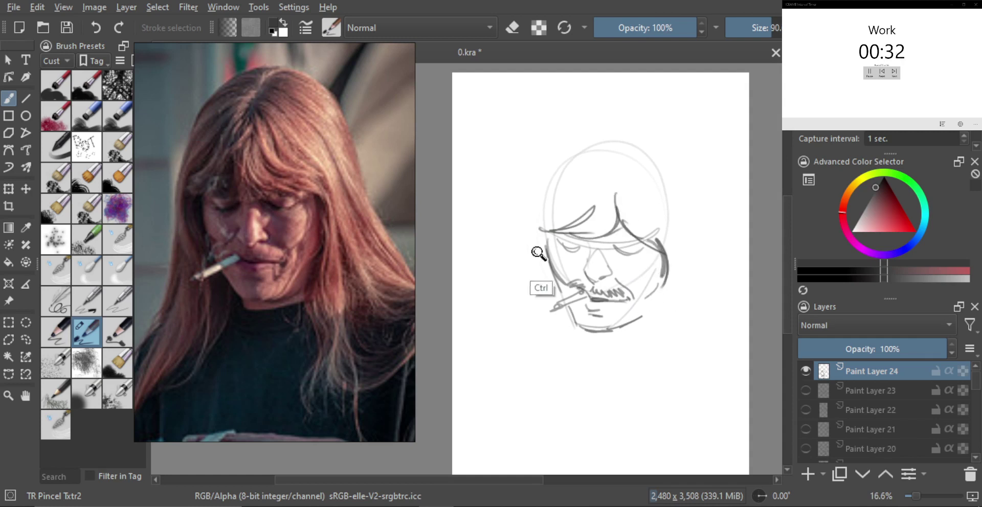
# Step: Darken the lowered eyelids and the eyebrow under the fringe on the cigarette side
pyautogui.scroll(1, 538, 253)
pyautogui.moveTo(563, 240); pyautogui.dragTo(591, 249)
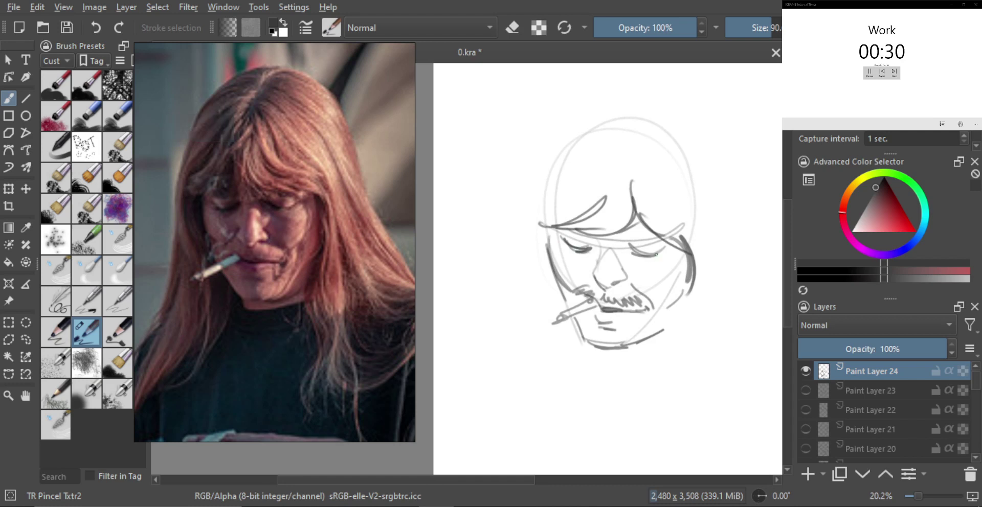
pyautogui.moveTo(549, 225); pyautogui.dragTo(588, 238)
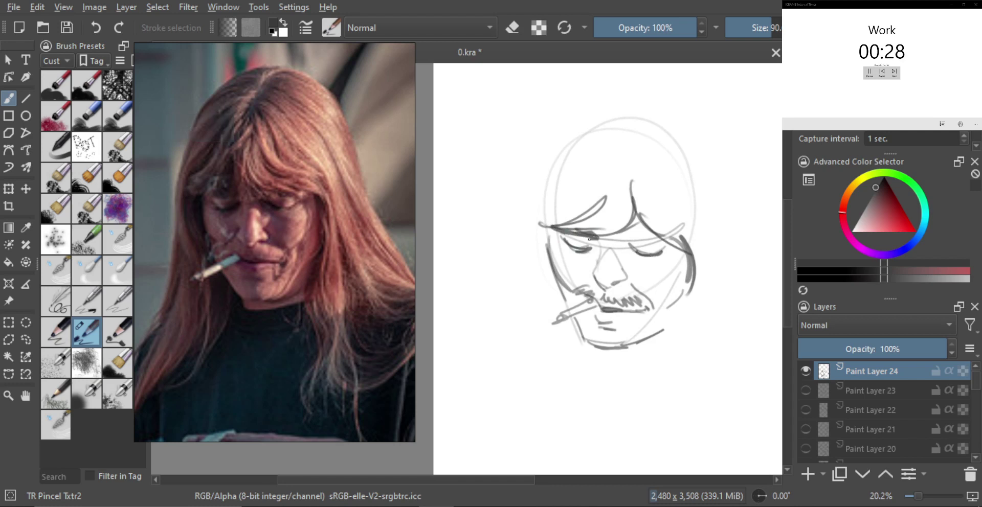
# Step: Draw long hair strands falling on both sides of the face and sketch the collar under the chin
pyautogui.scroll(-2, 660, 253)
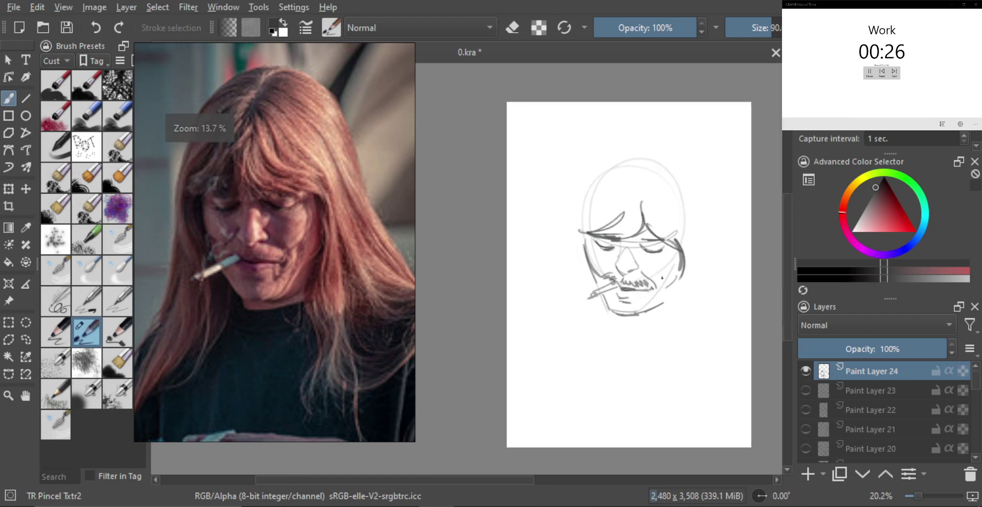
pyautogui.moveTo(685, 263)
pyautogui.mouseDown()
pyautogui.moveTo(662, 317)
pyautogui.moveTo(665, 369)
pyautogui.mouseUp()
pyautogui.moveTo(573, 218)
pyautogui.mouseDown()
pyautogui.moveTo(581, 283)
pyautogui.moveTo(574, 277)
pyautogui.mouseUp()
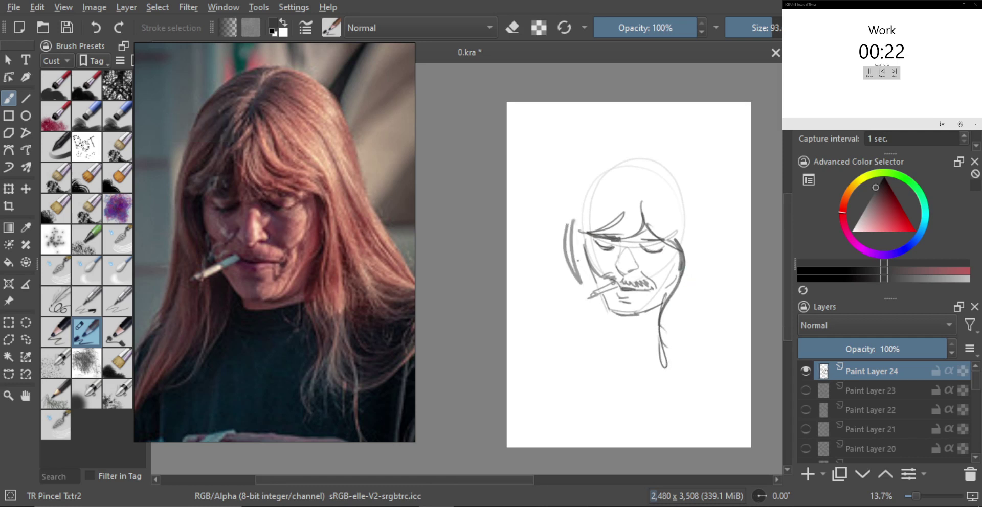
pyautogui.moveTo(566, 241); pyautogui.dragTo(607, 350)
pyautogui.moveTo(596, 312)
pyautogui.mouseDown()
pyautogui.moveTo(586, 349)
pyautogui.moveTo(655, 334)
pyautogui.mouseUp()
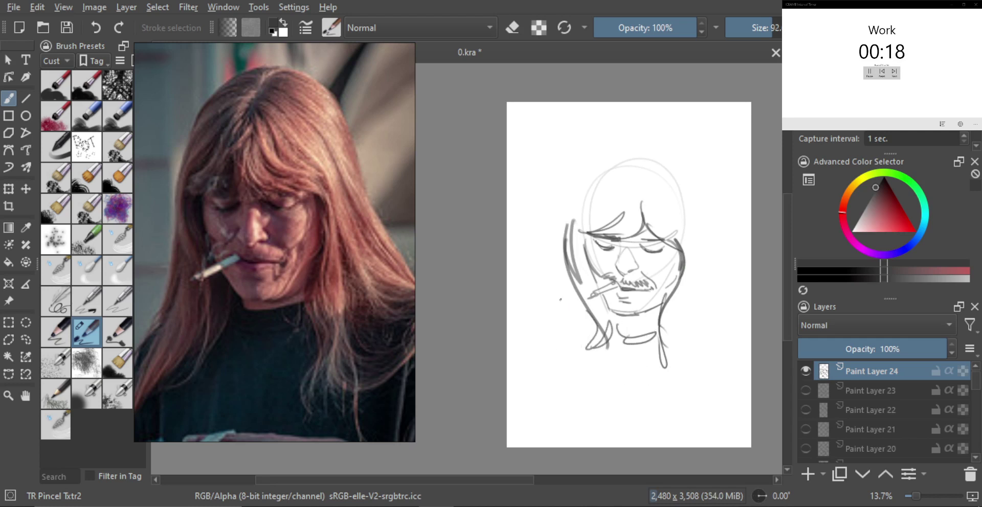
# Step: Add the outer hair masses and pointed ends spreading over both shoulders
pyautogui.moveTo(558, 253); pyautogui.dragTo(569, 326)
pyautogui.moveTo(560, 285); pyautogui.dragTo(544, 357)
pyautogui.moveTo(576, 327); pyautogui.dragTo(545, 358)
pyautogui.moveTo(546, 358); pyautogui.dragTo(598, 326)
pyautogui.moveTo(667, 352); pyautogui.dragTo(671, 374)
pyautogui.moveTo(669, 360); pyautogui.dragTo(695, 298)
pyautogui.moveTo(667, 338); pyautogui.dragTo(702, 301)
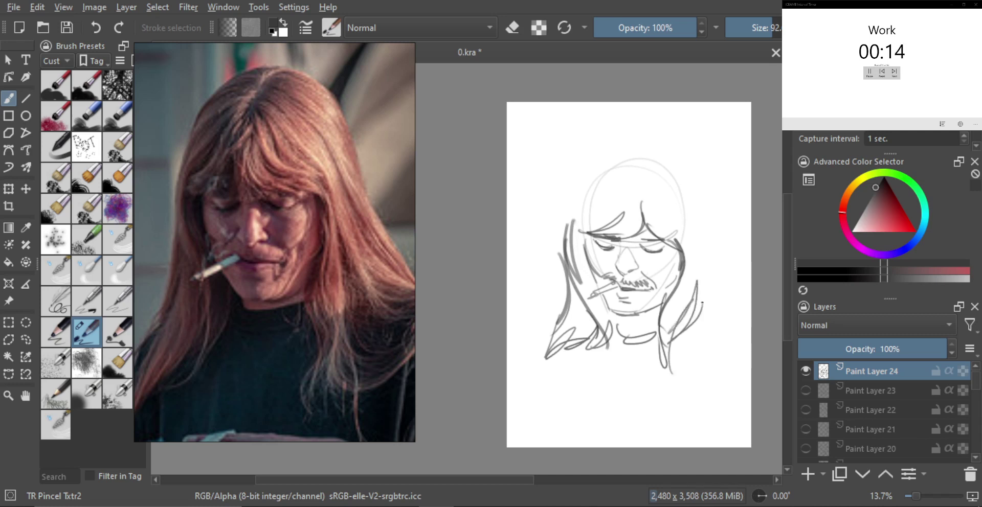
# Step: Outline the top of the hair and continue its outer edge down to looping strands over the shoulder opposite the cigarette
pyautogui.moveTo(569, 228)
pyautogui.mouseDown()
pyautogui.moveTo(592, 169)
pyautogui.moveTo(580, 182)
pyautogui.moveTo(646, 141)
pyautogui.moveTo(705, 179)
pyautogui.mouseUp()
pyautogui.hotkey('ctrl', 'z')
pyautogui.moveTo(670, 144); pyautogui.dragTo(706, 207)
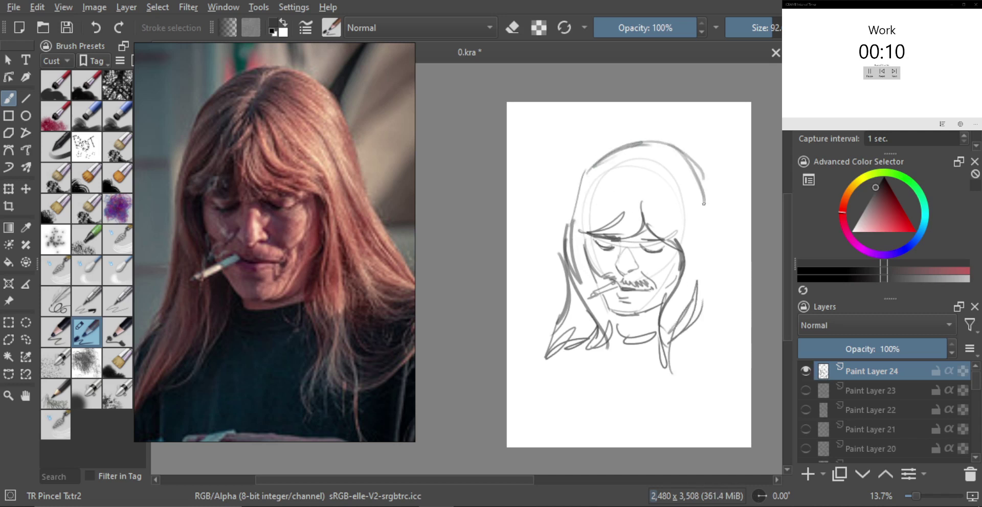
pyautogui.moveTo(690, 160)
pyautogui.mouseDown()
pyautogui.moveTo(706, 207)
pyautogui.moveTo(708, 262)
pyautogui.mouseUp()
pyautogui.moveTo(705, 200)
pyautogui.mouseDown()
pyautogui.moveTo(708, 268)
pyautogui.moveTo(725, 301)
pyautogui.mouseUp()
pyautogui.moveTo(701, 261)
pyautogui.mouseDown()
pyautogui.moveTo(726, 308)
pyautogui.moveTo(689, 317)
pyautogui.moveTo(672, 338)
pyautogui.mouseUp()
pyautogui.moveTo(723, 315); pyautogui.dragTo(682, 344)
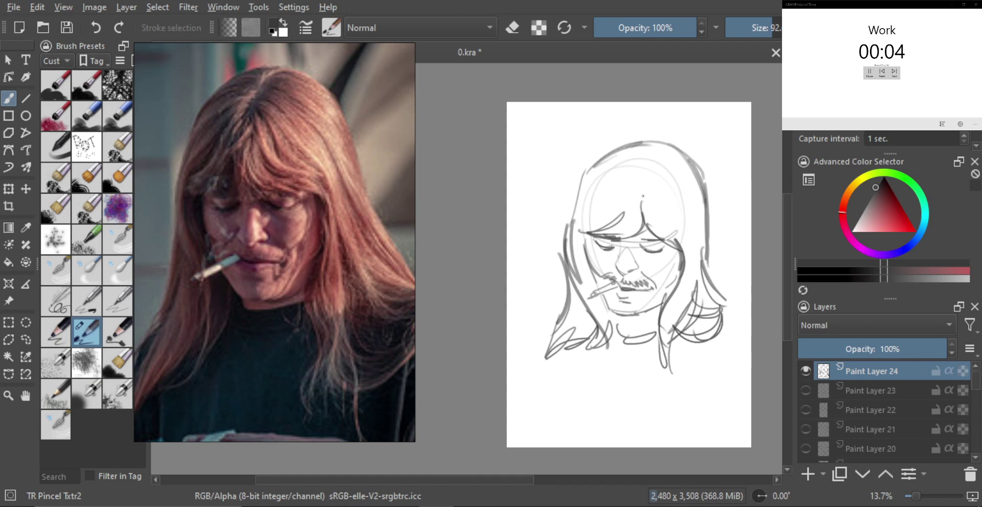
# Step: Draw the parting at the crown and fill the fringe with strands sweeping down to the brow
pyautogui.moveTo(643, 196); pyautogui.dragTo(645, 160)
pyautogui.moveTo(631, 188); pyautogui.dragTo(645, 157)
pyautogui.moveTo(580, 187)
pyautogui.mouseDown()
pyautogui.moveTo(644, 148)
pyautogui.moveTo(672, 201)
pyautogui.mouseUp()
pyautogui.moveTo(652, 154); pyautogui.dragTo(681, 171)
pyautogui.keyDown('shift'); pyautogui.moveTo(606, 245); pyautogui.dragTo(629, 184); pyautogui.keyUp('shift')
pyautogui.moveTo(593, 219); pyautogui.dragTo(640, 185)
pyautogui.moveTo(639, 225)
pyautogui.mouseDown()
pyautogui.moveTo(669, 223)
pyautogui.moveTo(646, 180)
pyautogui.moveTo(664, 228)
pyautogui.mouseUp()
pyautogui.press('-')
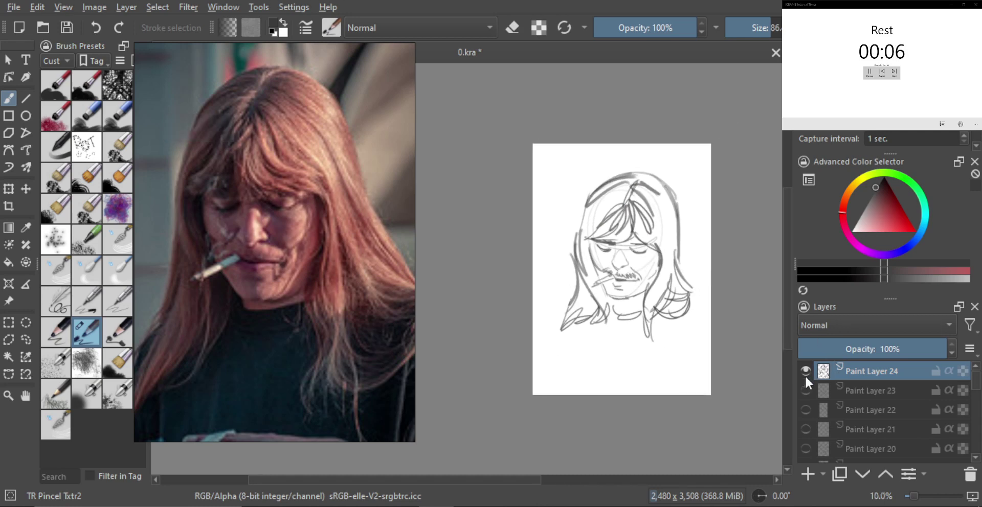
# Step: Hide the finished sketch, add a new paint layer, and frame the reference photo of the woman in the straw cowboy hat
pyautogui.click(804, 373)
pyautogui.click(807, 474)
pyautogui.scroll(-6, 322, 284)
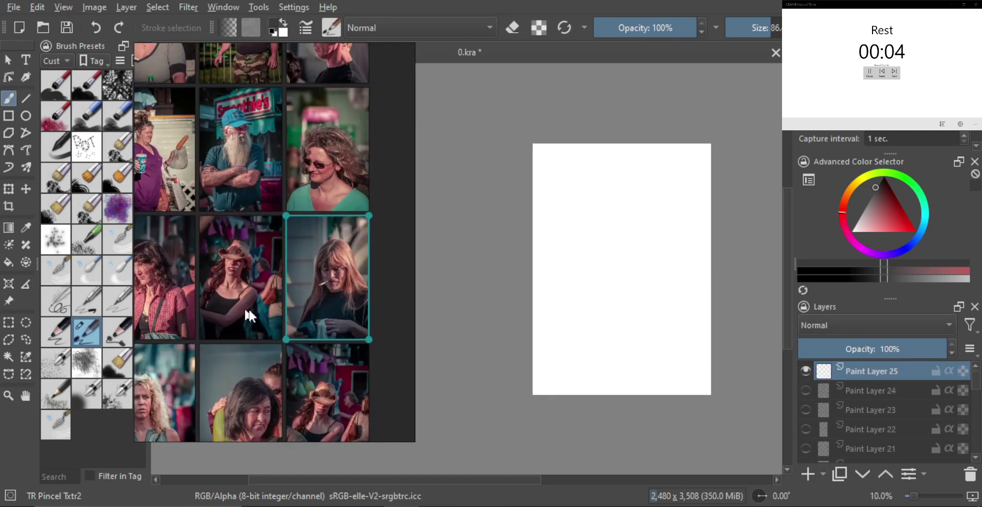
pyautogui.doubleClick(264, 284)
pyautogui.scroll(2, 287, 262)
pyautogui.keyDown('alt'); pyautogui.moveTo(287, 263); pyautogui.dragTo(311, 316); pyautogui.keyUp('alt')
pyautogui.moveTo(635, 264); pyautogui.dragTo(643, 256)
pyautogui.scroll(2, 642, 256)
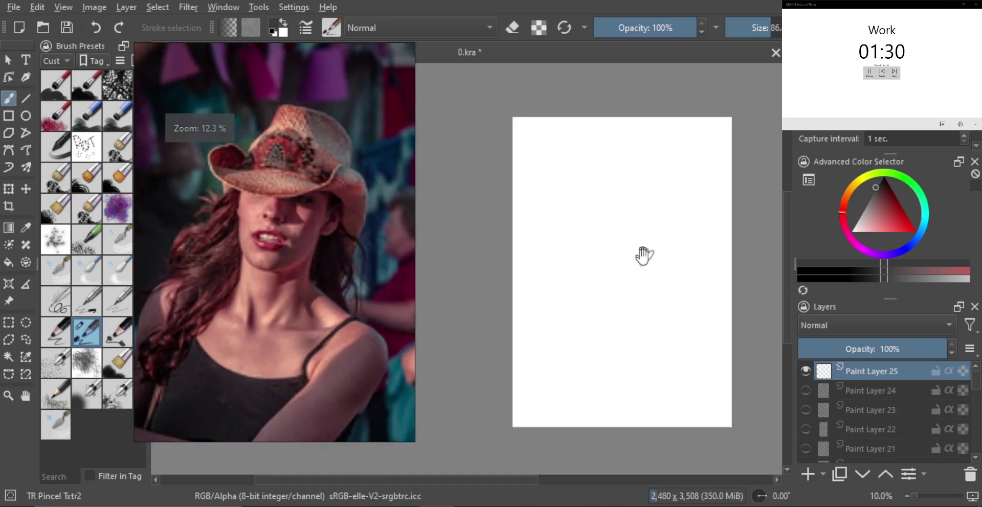
# Step: Block in the head with a light circle and a long curved jaw line below it
pyautogui.hotkey('ctrl', 'z')
pyautogui.moveTo(616, 216)
pyautogui.mouseDown()
pyautogui.moveTo(629, 260)
pyautogui.moveTo(585, 224)
pyautogui.moveTo(586, 253)
pyautogui.mouseUp()
pyautogui.moveTo(609, 256)
pyautogui.keyDown('ctrl'); pyautogui.mouseDown()
pyautogui.moveTo(624, 243)
pyautogui.moveTo(595, 316)
pyautogui.moveTo(628, 303)
pyautogui.mouseUp(); pyautogui.keyUp('ctrl')
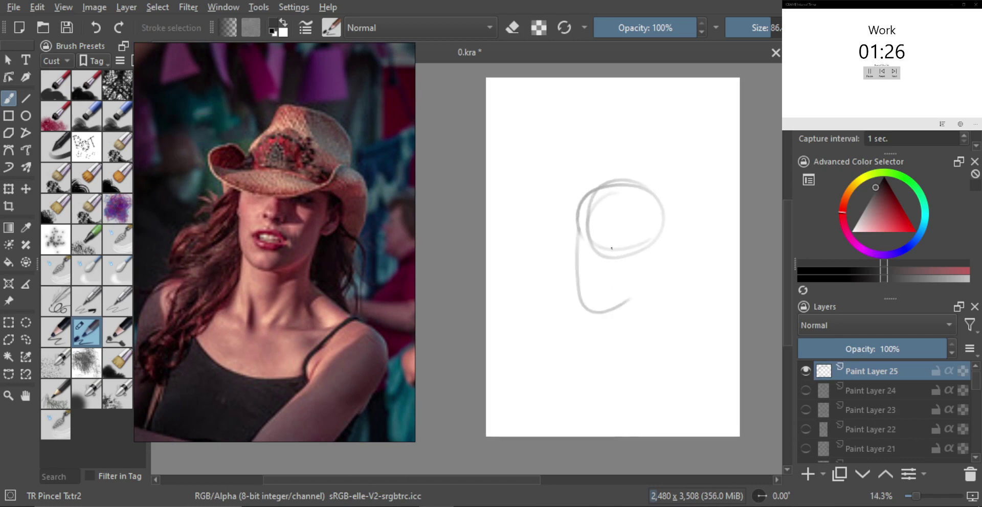
# Step: Sketch the hat's curved brim, the rounded decoration on its front and the outline of its crown
pyautogui.scroll(1, 588, 236)
pyautogui.moveTo(558, 224)
pyautogui.mouseDown()
pyautogui.moveTo(610, 252)
pyautogui.moveTo(672, 207)
pyautogui.moveTo(699, 258)
pyautogui.mouseUp()
pyautogui.moveTo(558, 241)
pyautogui.mouseDown()
pyautogui.moveTo(551, 200)
pyautogui.moveTo(578, 213)
pyautogui.moveTo(660, 211)
pyautogui.mouseUp()
pyautogui.moveTo(595, 217)
pyautogui.mouseDown()
pyautogui.moveTo(633, 181)
pyautogui.moveTo(590, 208)
pyautogui.moveTo(620, 213)
pyautogui.moveTo(624, 202)
pyautogui.moveTo(587, 203)
pyautogui.moveTo(612, 175)
pyautogui.mouseUp()
pyautogui.moveTo(579, 213); pyautogui.dragTo(626, 140)
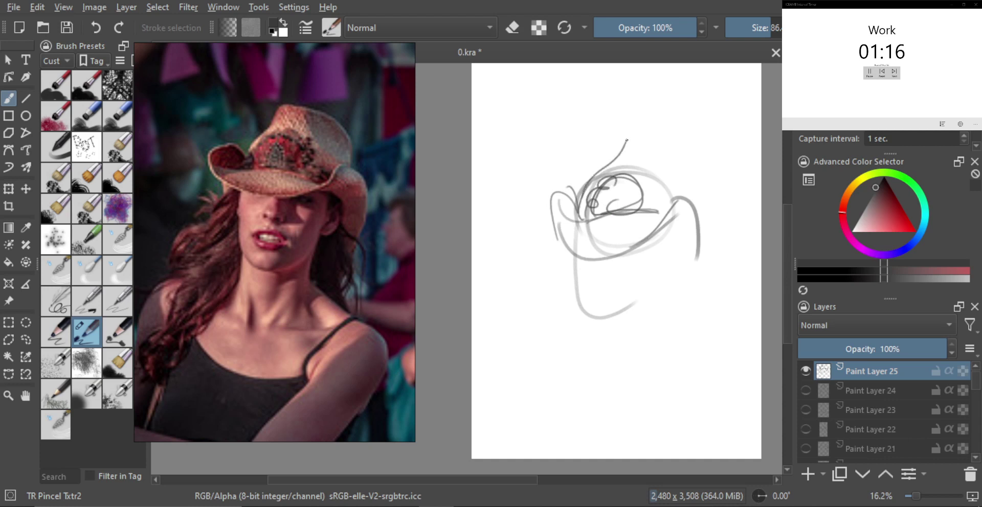
pyautogui.moveTo(597, 181); pyautogui.dragTo(619, 136)
pyautogui.moveTo(678, 185)
pyautogui.mouseDown()
pyautogui.moveTo(640, 154)
pyautogui.moveTo(668, 159)
pyautogui.moveTo(629, 142)
pyautogui.moveTo(653, 140)
pyautogui.moveTo(694, 199)
pyautogui.mouseUp()
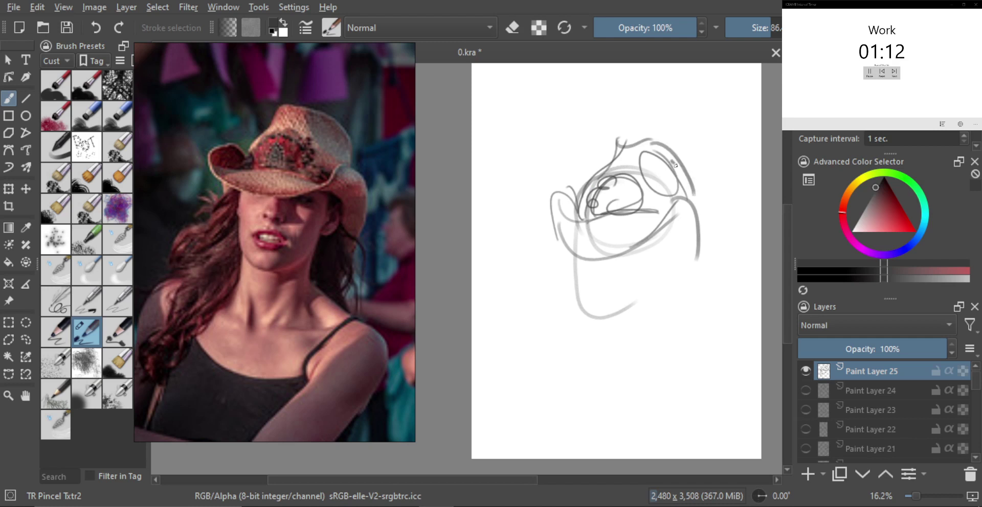
# Step: Add the crown's dent, darken the hat brim and shape its drooping side with heavier strokes
pyautogui.moveTo(665, 159); pyautogui.dragTo(690, 192)
pyautogui.moveTo(662, 160)
pyautogui.mouseDown()
pyautogui.moveTo(655, 186)
pyautogui.moveTo(710, 225)
pyautogui.moveTo(705, 258)
pyautogui.mouseUp()
pyautogui.moveTo(698, 205); pyautogui.dragTo(695, 259)
pyautogui.moveTo(671, 226)
pyautogui.mouseDown()
pyautogui.moveTo(665, 245)
pyautogui.moveTo(684, 264)
pyautogui.mouseUp()
pyautogui.moveTo(560, 185)
pyautogui.mouseDown()
pyautogui.moveTo(556, 240)
pyautogui.moveTo(647, 229)
pyautogui.moveTo(640, 257)
pyautogui.mouseUp()
pyautogui.scroll(1, 634, 225)
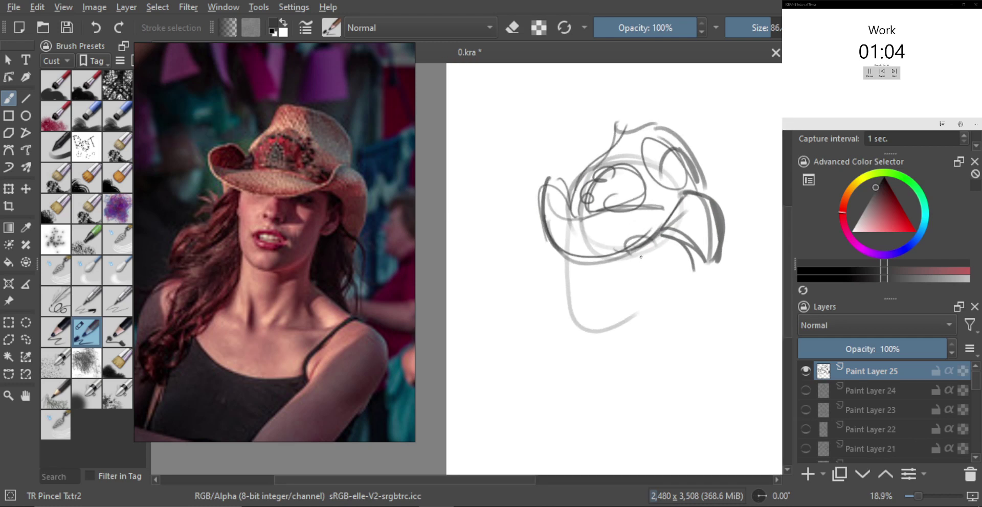
# Step: Sketch the nose and the open mouth with dark lips beneath the hat brim
pyautogui.scroll(1, 621, 292)
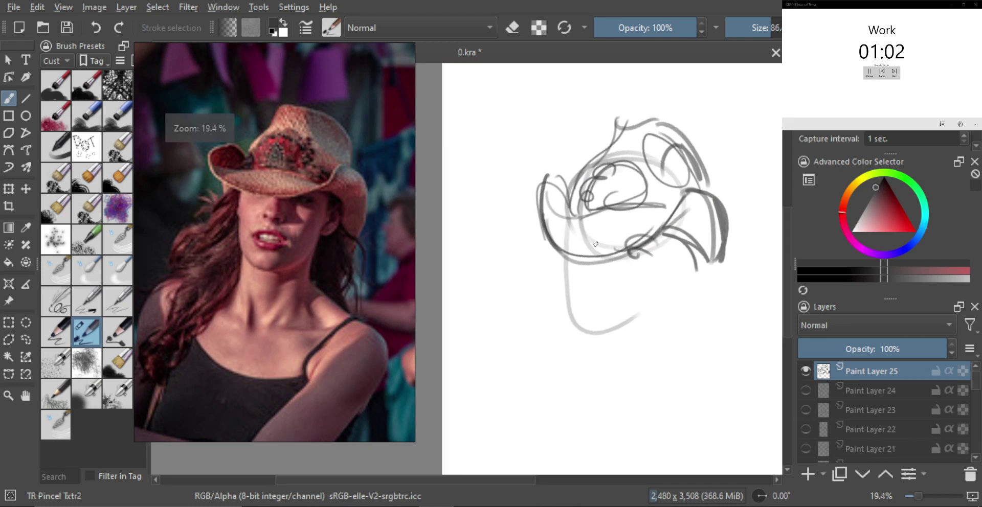
pyautogui.moveTo(598, 247); pyautogui.dragTo(591, 271)
pyautogui.moveTo(605, 253)
pyautogui.mouseDown()
pyautogui.moveTo(616, 280)
pyautogui.moveTo(589, 290)
pyautogui.moveTo(613, 302)
pyautogui.moveTo(600, 278)
pyautogui.moveTo(611, 275)
pyautogui.moveTo(622, 299)
pyautogui.mouseUp()
pyautogui.scroll(2, 619, 274)
pyautogui.scroll(-1, 582, 286)
# Step: Redraw the chin curve below the mouth and mark a short line along the jaw
pyautogui.press(']')
pyautogui.moveTo(602, 305)
pyautogui.keyDown('shift'); pyautogui.mouseDown()
pyautogui.moveTo(593, 308)
pyautogui.moveTo(618, 304)
pyautogui.moveTo(591, 293)
pyautogui.moveTo(622, 322)
pyautogui.moveTo(616, 307)
pyautogui.mouseUp(); pyautogui.keyUp('shift')
pyautogui.hotkey('ctrl', 'z')
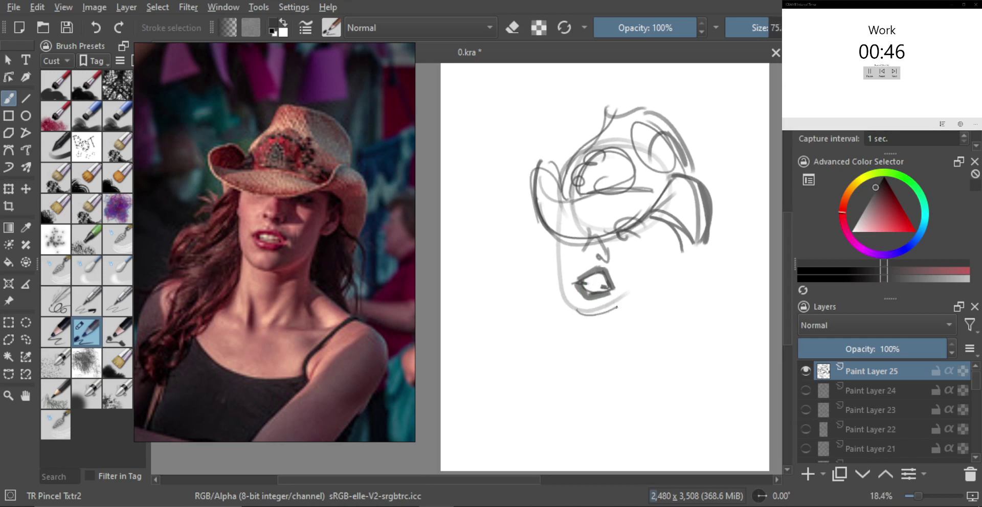
pyautogui.hotkey('ctrl', 'z')
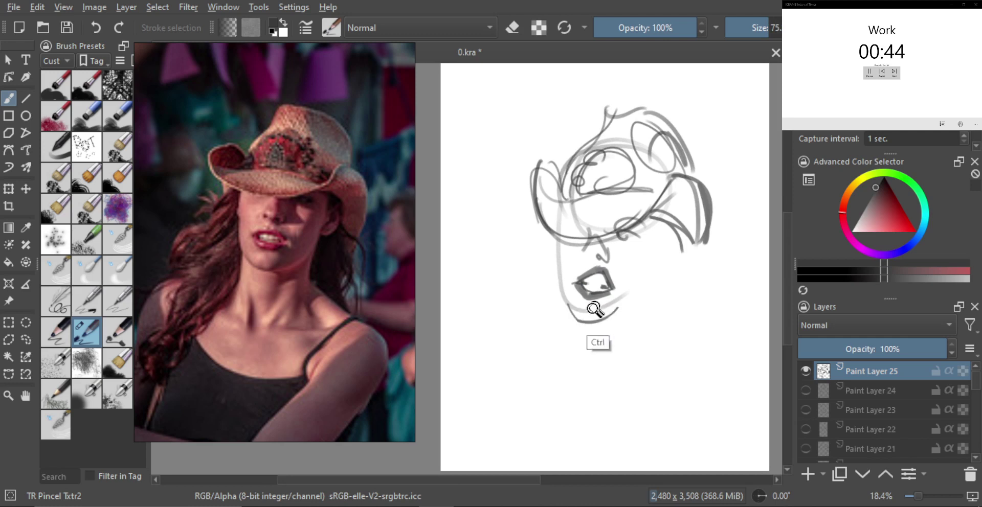
pyautogui.press('+')
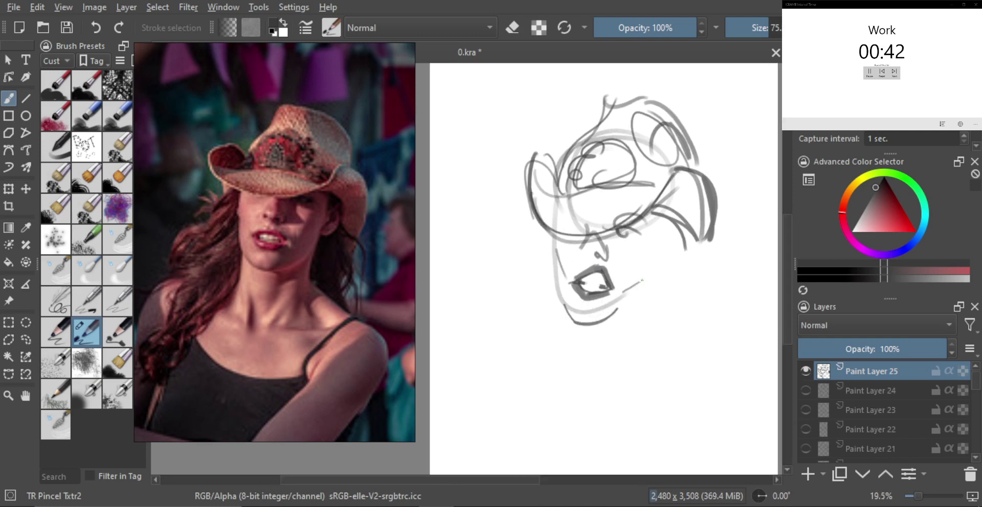
pyautogui.moveTo(642, 281); pyautogui.dragTo(646, 277)
pyautogui.keyDown('shift'); pyautogui.moveTo(592, 313); pyautogui.dragTo(597, 313); pyautogui.keyUp('shift')
# Step: Draw the cheek contour from the brim down to the chin and the opposite jaw line rising toward the ear
pyautogui.moveTo(555, 236)
pyautogui.mouseDown()
pyautogui.moveTo(552, 292)
pyautogui.moveTo(568, 312)
pyautogui.moveTo(617, 310)
pyautogui.moveTo(598, 320)
pyautogui.moveTo(634, 307)
pyautogui.mouseUp()
pyautogui.hotkey('ctrl', 'z')
pyautogui.hotkey('ctrl', 'z')
pyautogui.hotkey('ctrl', 'z')
pyautogui.press('e')
pyautogui.press('e')
pyautogui.press('e')
pyautogui.press('e')
pyautogui.hotkey('ctrl', 'z')
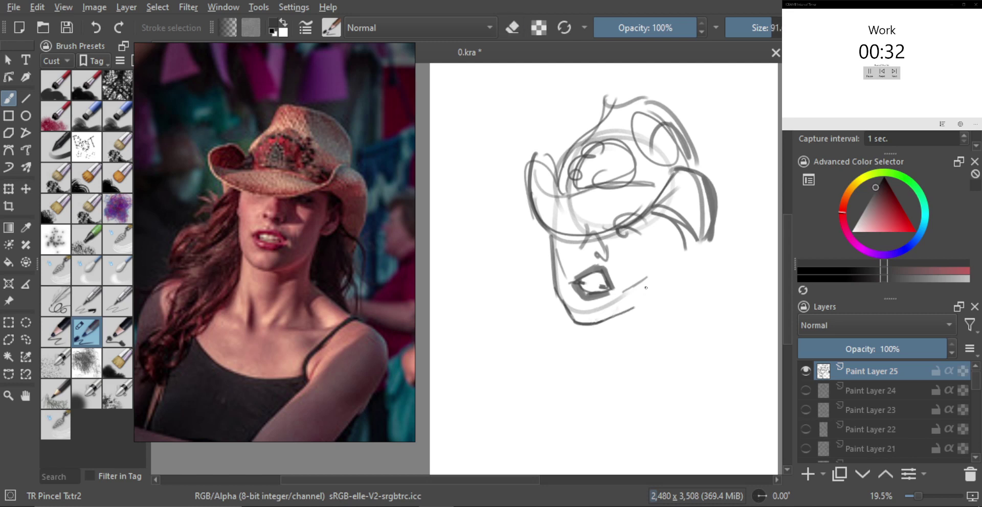
pyautogui.moveTo(660, 253); pyautogui.dragTo(635, 308)
pyautogui.hotkey('ctrl', 'z')
pyautogui.keyDown('shift'); pyautogui.moveTo(643, 264); pyautogui.dragTo(648, 264); pyautogui.keyUp('shift')
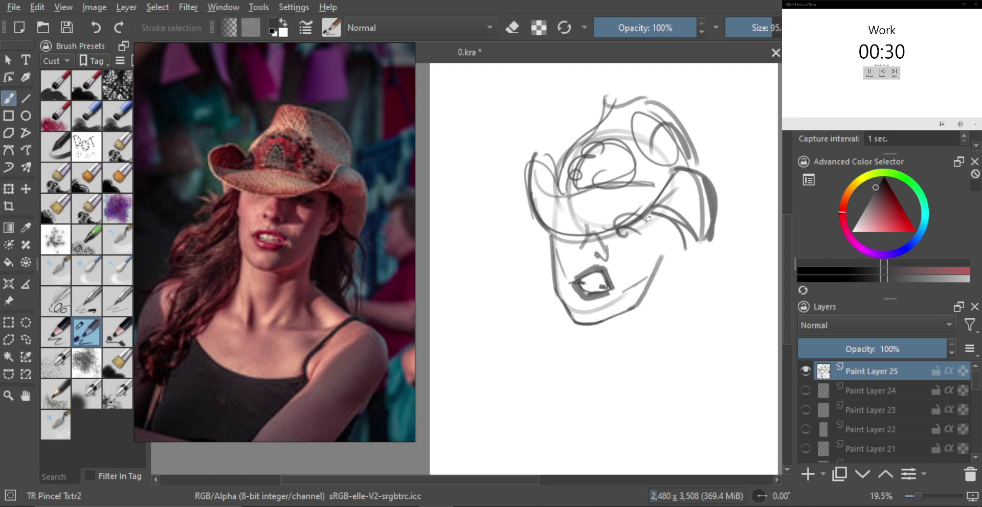
# Step: Draw the ear with dark hair in front of it and reinforce the peak of the hat's crown
pyautogui.moveTo(647, 219); pyautogui.dragTo(665, 273)
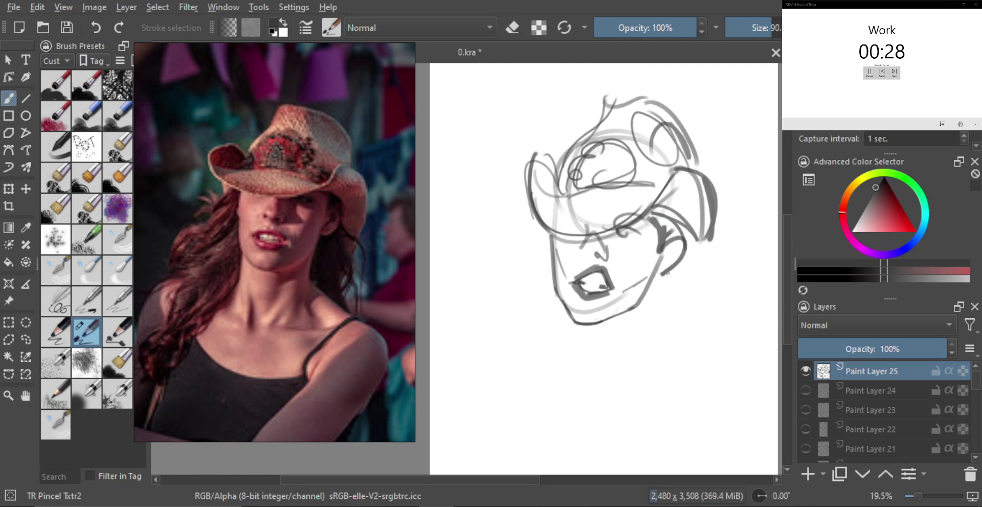
pyautogui.moveTo(678, 236)
pyautogui.mouseDown()
pyautogui.moveTo(664, 274)
pyautogui.moveTo(636, 283)
pyautogui.mouseUp()
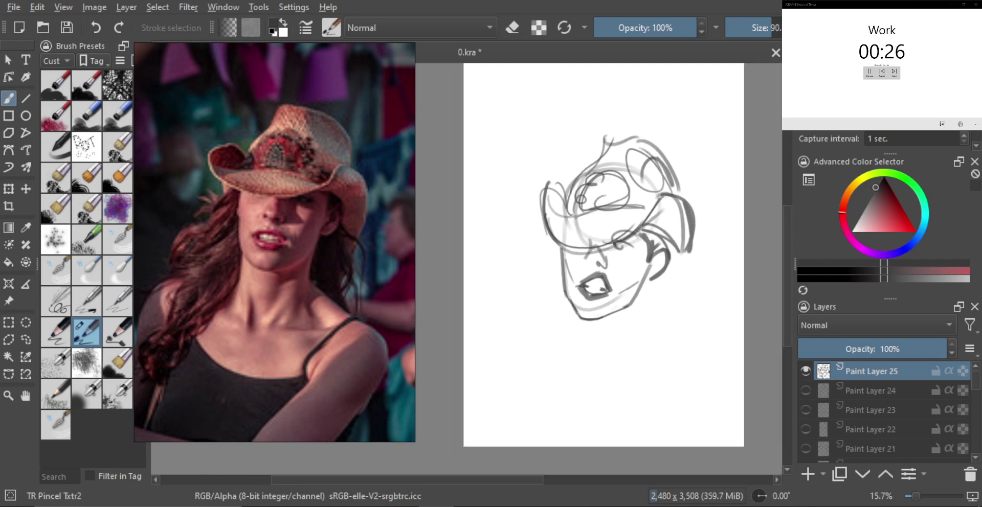
pyautogui.moveTo(583, 181); pyautogui.dragTo(606, 131)
pyautogui.moveTo(594, 165); pyautogui.dragTo(640, 134)
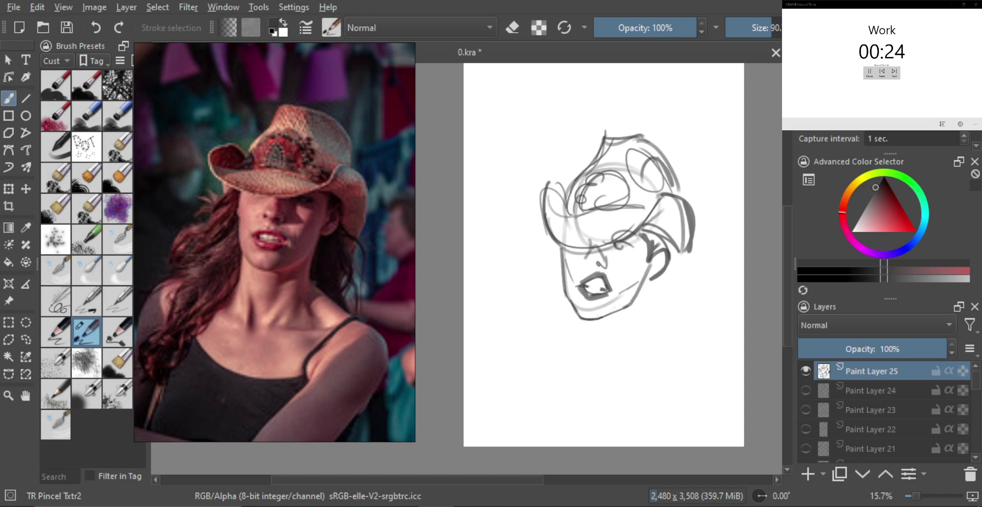
# Step: Draw a thick curved lock of hair falling from the brim behind the ear
pyautogui.moveTo(684, 197)
pyautogui.mouseDown()
pyautogui.moveTo(695, 245)
pyautogui.moveTo(683, 279)
pyautogui.mouseUp()
pyautogui.hotkey('ctrl', 'z')
pyautogui.keyDown('shift'); pyautogui.moveTo(675, 292); pyautogui.dragTo(672, 291); pyautogui.keyUp('shift')
pyautogui.moveTo(691, 225)
pyautogui.mouseDown()
pyautogui.moveTo(696, 259)
pyautogui.moveTo(672, 305)
pyautogui.mouseUp()
pyautogui.moveTo(694, 235)
pyautogui.mouseDown()
pyautogui.moveTo(689, 282)
pyautogui.moveTo(657, 290)
pyautogui.mouseUp()
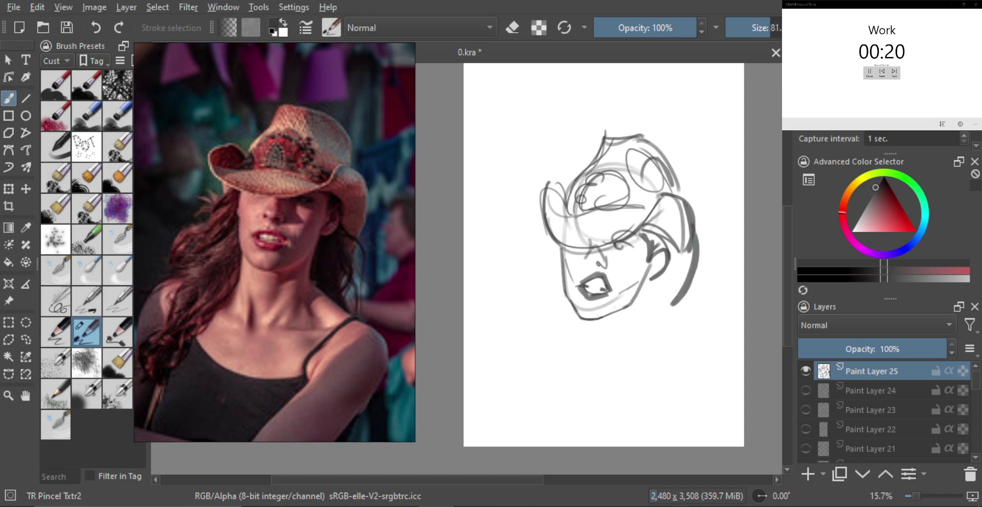
# Step: Sketch the wavy hair falling on the side away from the ear and start the neck lines under the chin
pyautogui.moveTo(562, 182)
pyautogui.mouseDown()
pyautogui.moveTo(519, 307)
pyautogui.moveTo(521, 351)
pyautogui.mouseUp()
pyautogui.moveTo(532, 347)
pyautogui.mouseDown()
pyautogui.moveTo(562, 311)
pyautogui.moveTo(573, 343)
pyautogui.mouseUp()
pyautogui.press('[')
pyautogui.moveTo(570, 308); pyautogui.dragTo(588, 369)
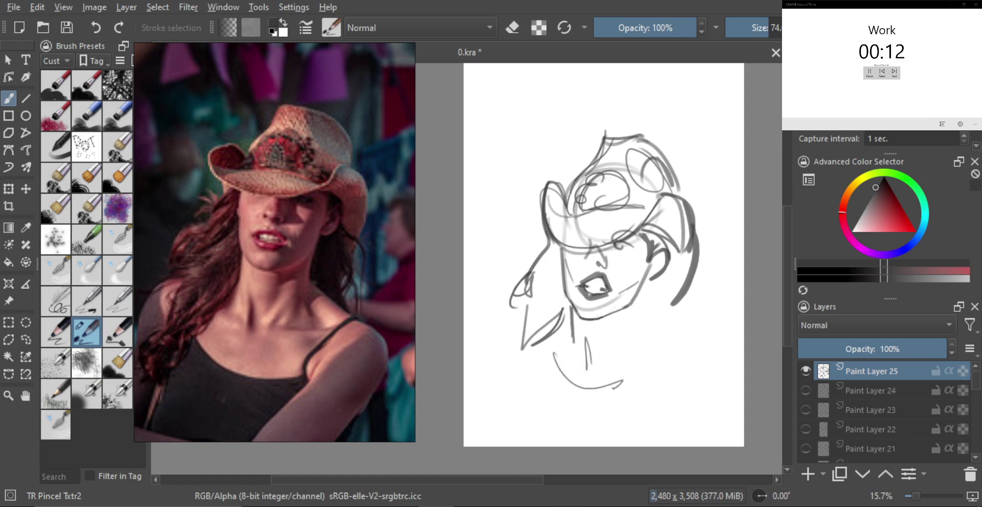
# Step: Draw the neck and shoulder lines below the ear with a finer brush and add the curved neckline of the top
pyautogui.press('[')
pyautogui.press('[')
pyautogui.moveTo(646, 275); pyautogui.dragTo(623, 340)
pyautogui.moveTo(649, 280)
pyautogui.mouseDown()
pyautogui.moveTo(632, 332)
pyautogui.moveTo(635, 366)
pyautogui.mouseUp()
pyautogui.moveTo(640, 321); pyautogui.dragTo(650, 351)
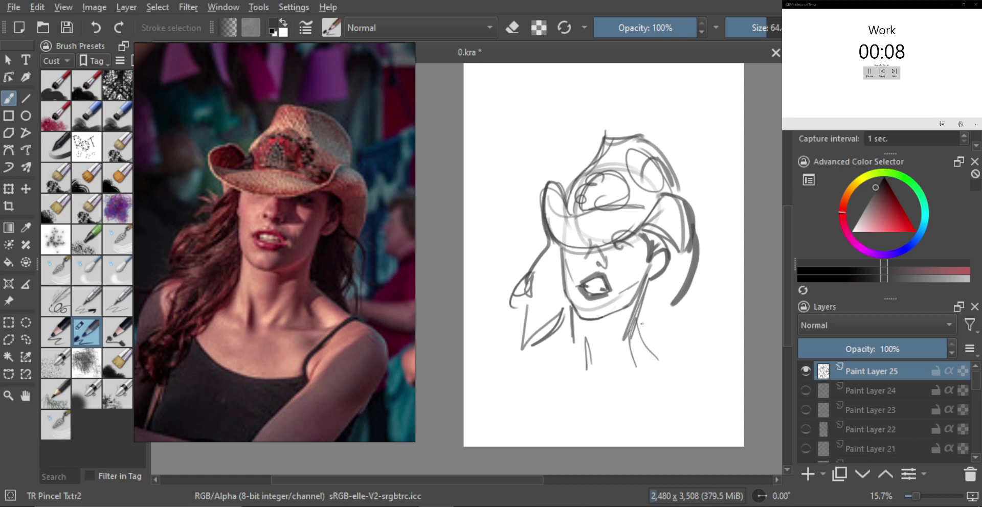
pyautogui.moveTo(640, 320)
pyautogui.mouseDown()
pyautogui.moveTo(664, 360)
pyautogui.moveTo(638, 394)
pyautogui.mouseUp()
pyautogui.moveTo(551, 366)
pyautogui.mouseDown()
pyautogui.moveTo(616, 402)
pyautogui.moveTo(610, 411)
pyautogui.mouseUp()
# Step: Add pointed hair ends beside the neck and thick wavy locks hanging below the ear
pyautogui.moveTo(561, 315); pyautogui.dragTo(527, 380)
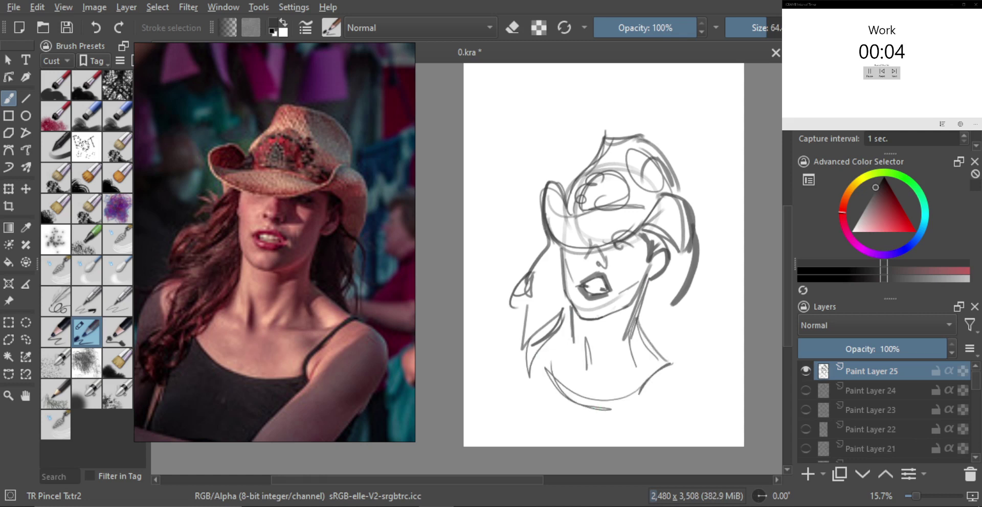
pyautogui.moveTo(532, 325); pyautogui.dragTo(516, 374)
pyautogui.moveTo(670, 301); pyautogui.dragTo(665, 358)
pyautogui.hotkey('ctrl', 'z')
pyautogui.hotkey('ctrl', 'z')
pyautogui.moveTo(678, 268)
pyautogui.keyDown('shift'); pyautogui.mouseDown()
pyautogui.moveTo(692, 268)
pyautogui.moveTo(685, 332)
pyautogui.mouseUp(); pyautogui.keyUp('shift')
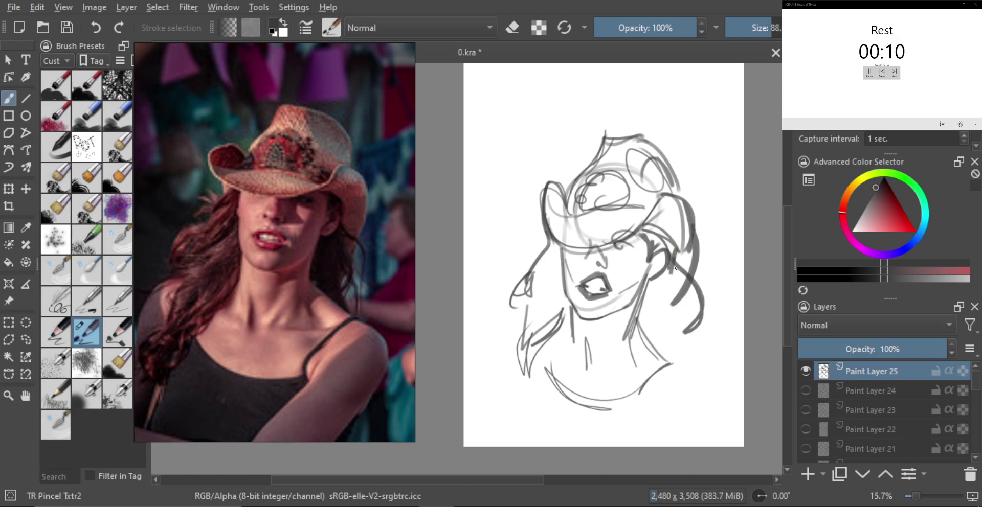
pyautogui.moveTo(674, 269); pyautogui.dragTo(677, 356)
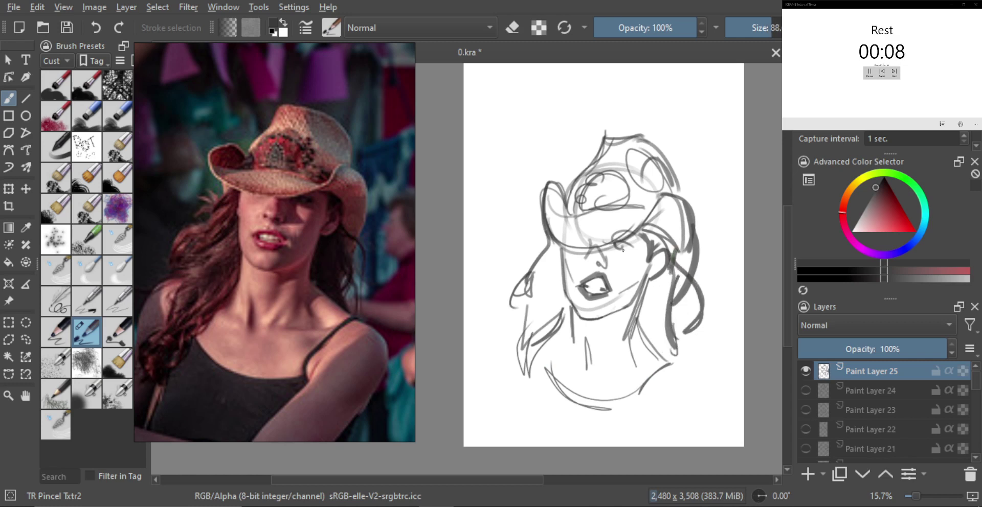
# Step: Strengthen the nose with darker, broader strokes
pyautogui.keyDown('ctrl'); pyautogui.moveTo(606, 257); pyautogui.dragTo(606, 251); pyautogui.keyUp('ctrl')
pyautogui.scroll(1, 606, 251)
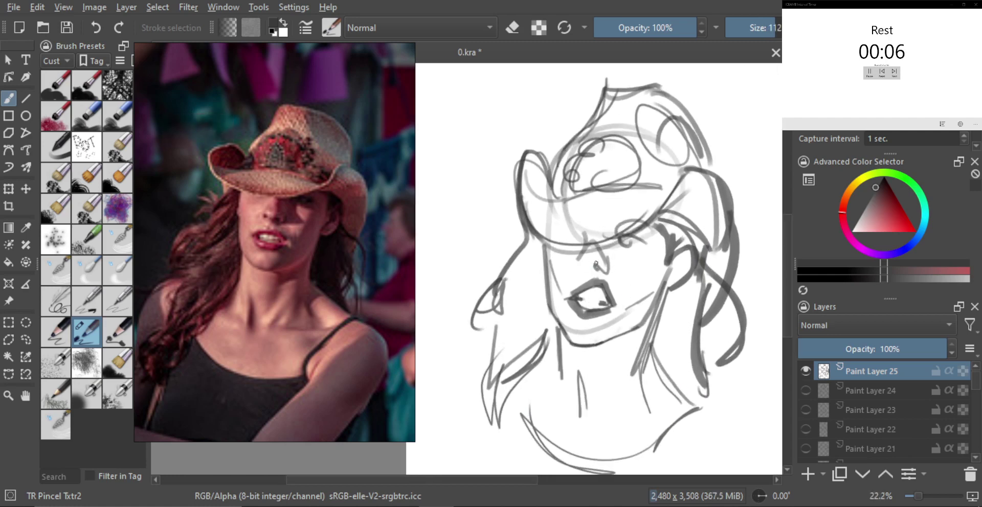
pyautogui.moveTo(594, 269); pyautogui.dragTo(632, 251)
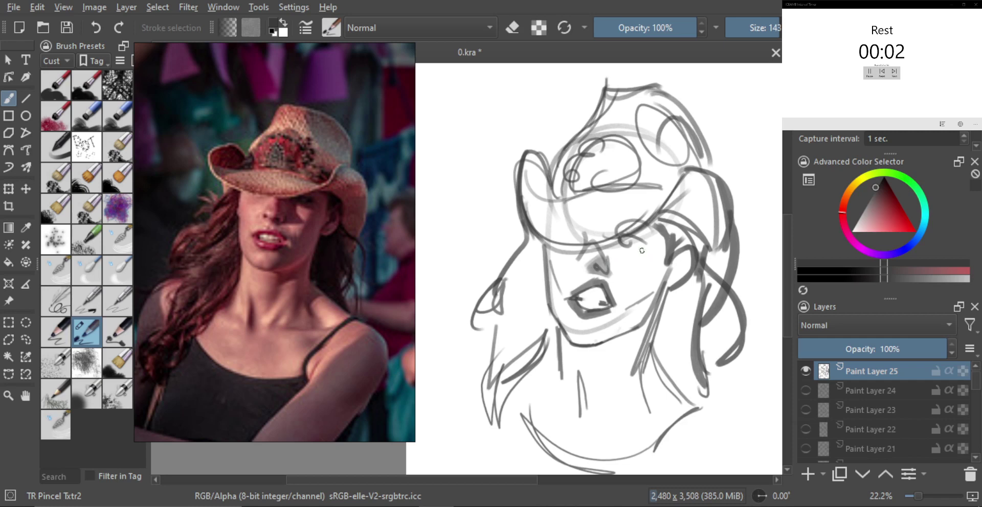
pyautogui.scroll(-4, 645, 248)
pyautogui.scroll(1, 647, 327)
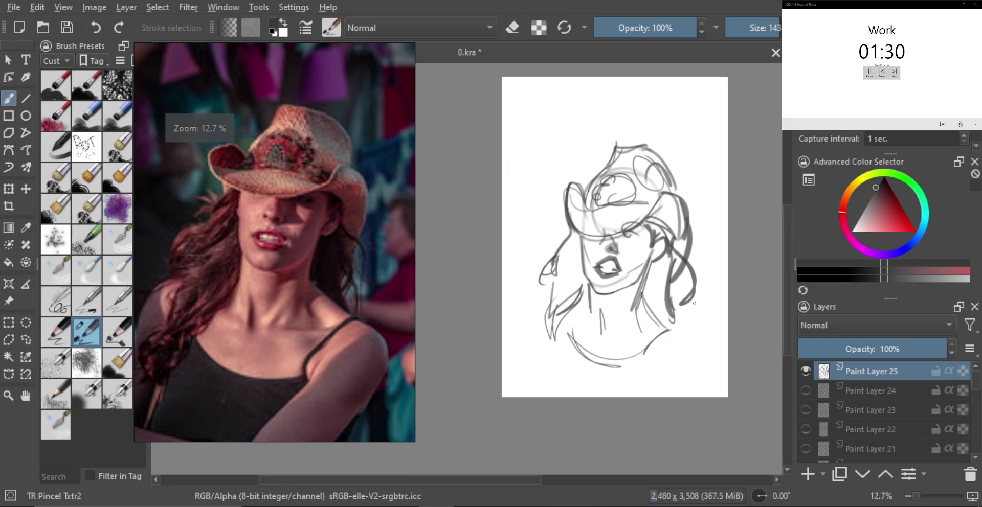
# Step: Hide the hat portrait, add a new paint layer, and frame the reference photo of the woman in the red checked shirt
pyautogui.click(806, 371)
pyautogui.click(807, 474)
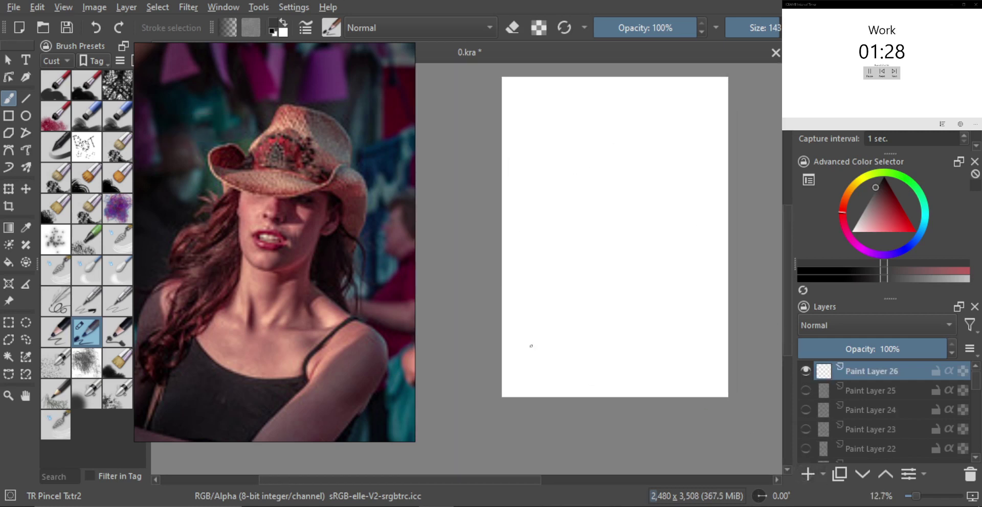
pyautogui.doubleClick(336, 302)
pyautogui.doubleClick(259, 314)
pyautogui.scroll(3, 283, 289)
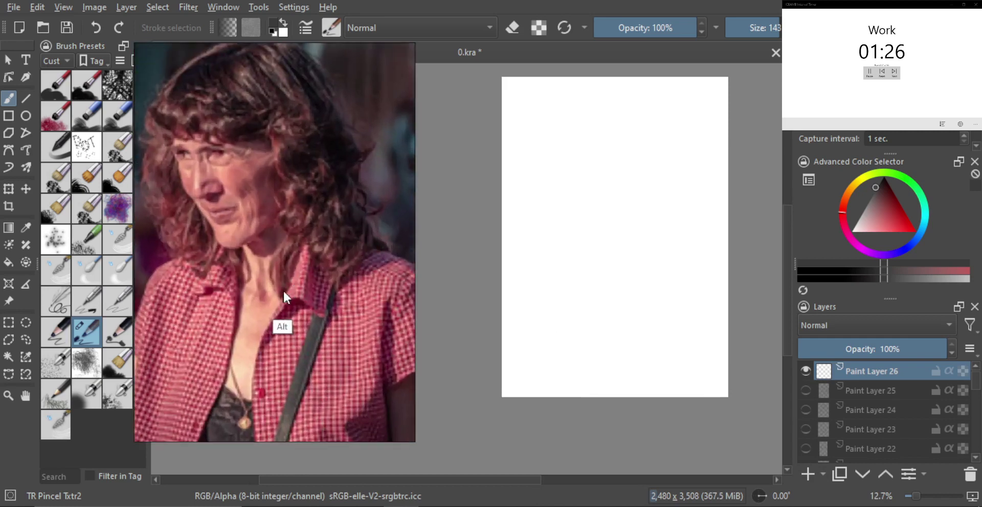
pyautogui.moveTo(284, 290); pyautogui.dragTo(305, 329)
pyautogui.scroll(-3, 306, 329)
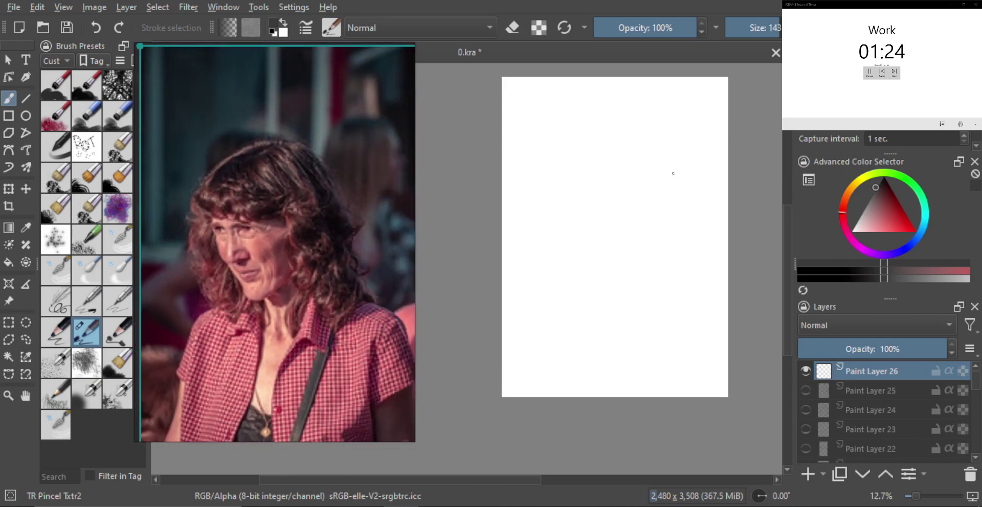
# Step: Block in the tilted head with a light oval and an angular face line running down to the chin and jaw
pyautogui.moveTo(673, 173)
pyautogui.mouseDown()
pyautogui.moveTo(582, 202)
pyautogui.moveTo(631, 229)
pyautogui.mouseUp()
pyautogui.scroll(1, 587, 208)
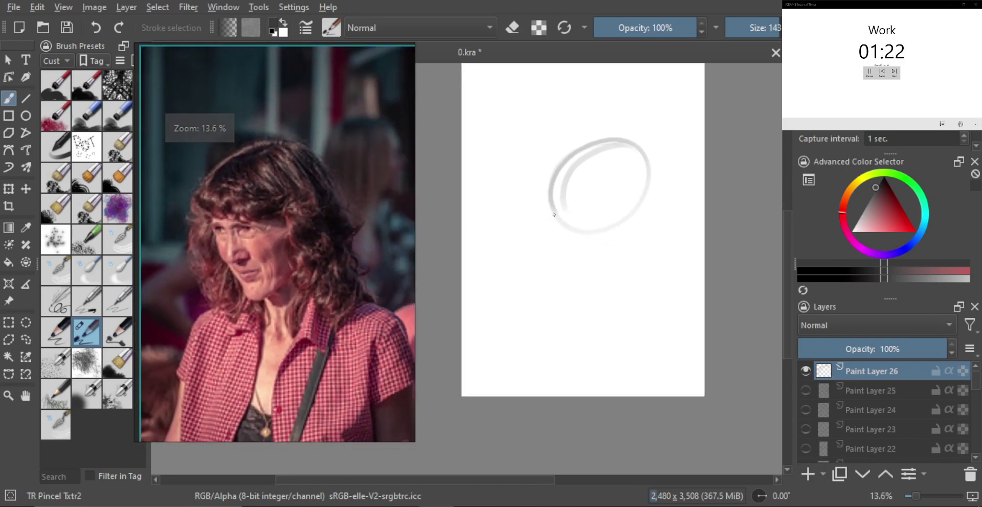
pyautogui.moveTo(542, 196)
pyautogui.mouseDown()
pyautogui.moveTo(578, 282)
pyautogui.moveTo(627, 247)
pyautogui.mouseUp()
pyautogui.scroll(3, 591, 214)
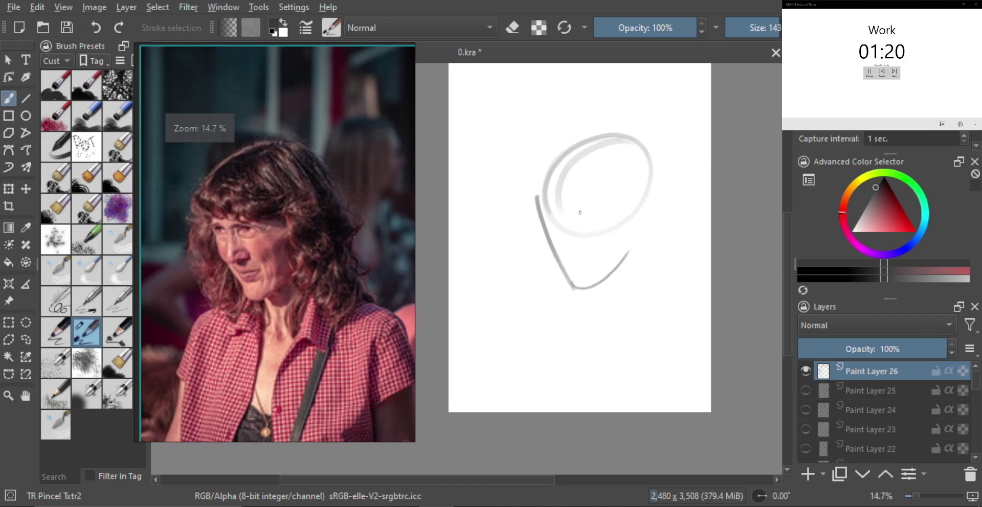
# Step: Sketch the curved brow line and place both eyes beneath it
pyautogui.moveTo(558, 225)
pyautogui.mouseDown()
pyautogui.moveTo(541, 204)
pyautogui.moveTo(554, 232)
pyautogui.moveTo(581, 218)
pyautogui.moveTo(582, 238)
pyautogui.mouseUp()
pyautogui.scroll(1, 582, 230)
pyautogui.scroll(1, 588, 238)
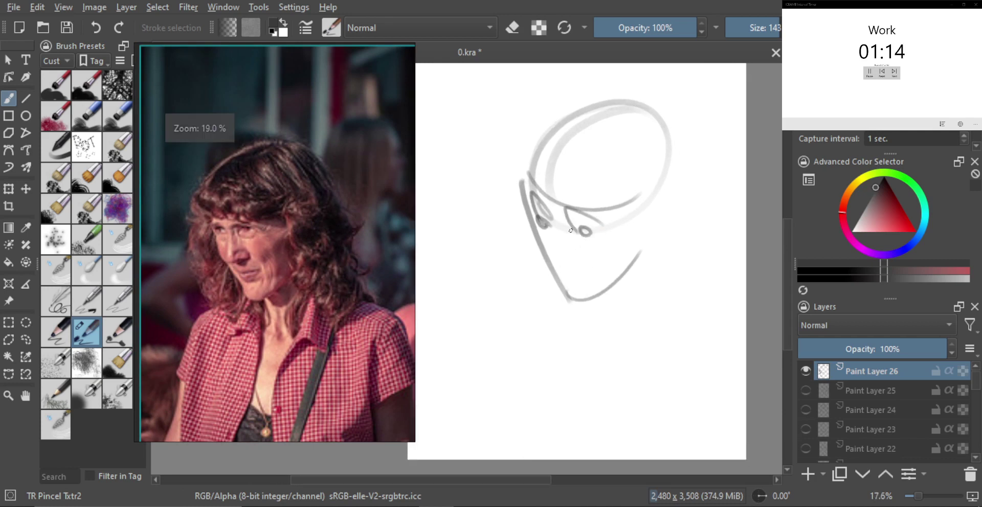
pyautogui.hotkey('ctrl', 'z')
# Step: Sketch the nose, the slanted mouth and the rounded chin in the lower face
pyautogui.moveTo(606, 215)
pyautogui.mouseDown()
pyautogui.moveTo(578, 217)
pyautogui.moveTo(550, 248)
pyautogui.moveTo(581, 247)
pyautogui.moveTo(606, 277)
pyautogui.moveTo(573, 315)
pyautogui.moveTo(625, 290)
pyautogui.mouseUp()
pyautogui.scroll(1, 588, 225)
pyautogui.scroll(1, 560, 258)
pyautogui.hotkey('ctrl', 'z')
pyautogui.scroll(1, 582, 301)
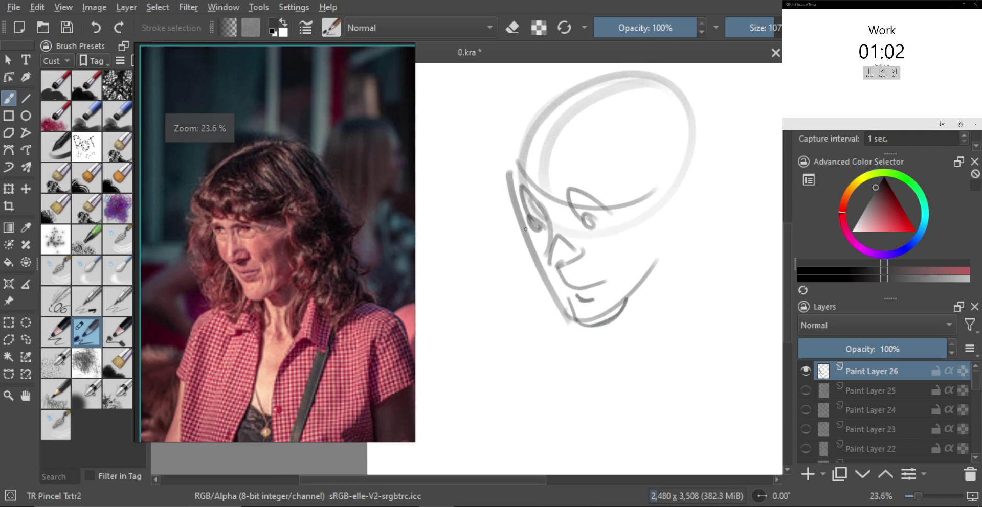
# Step: Darken the far cheek contour, the far eye socket and the nose with its nostril
pyautogui.moveTo(521, 211)
pyautogui.mouseDown()
pyautogui.moveTo(533, 258)
pyautogui.moveTo(562, 292)
pyautogui.mouseUp()
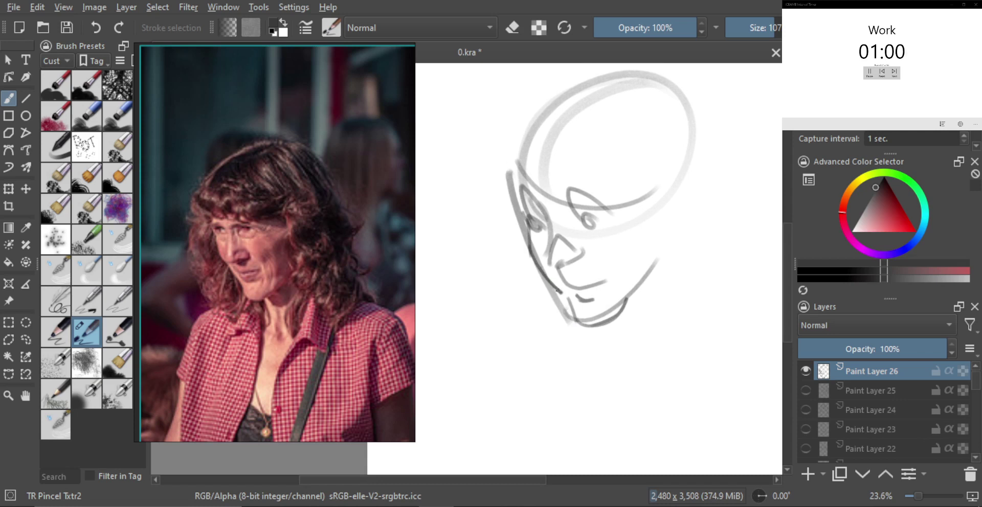
pyautogui.moveTo(527, 245)
pyautogui.mouseDown()
pyautogui.moveTo(514, 203)
pyautogui.moveTo(553, 251)
pyautogui.moveTo(552, 268)
pyautogui.moveTo(573, 259)
pyautogui.moveTo(573, 244)
pyautogui.mouseUp()
pyautogui.press('[')
pyautogui.press('[')
pyautogui.press('[')
pyautogui.hotkey('ctrl', 'z')
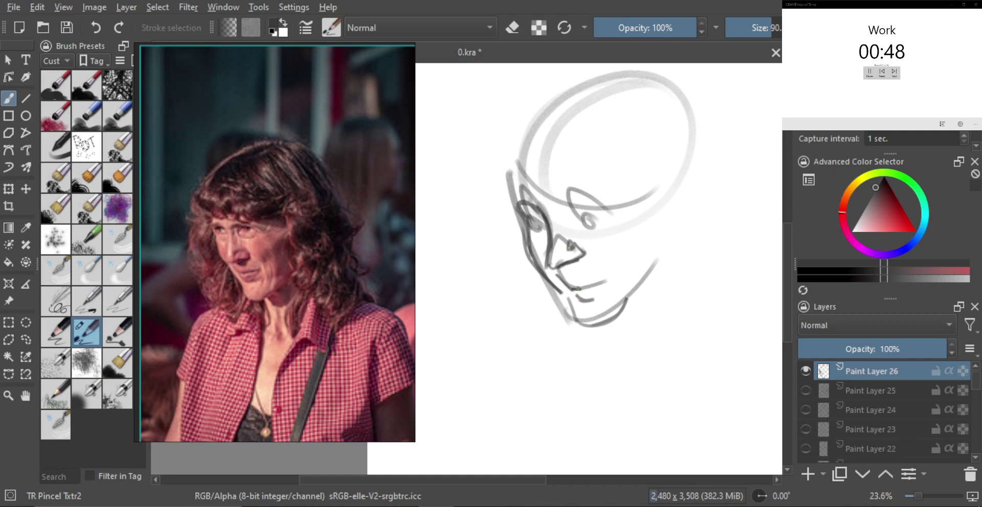
# Step: Darken the mouth with its corner crease and redraw the chin and jaw line up to the near cheek
pyautogui.moveTo(576, 288)
pyautogui.mouseDown()
pyautogui.moveTo(616, 278)
pyautogui.moveTo(613, 328)
pyautogui.moveTo(587, 307)
pyautogui.mouseUp()
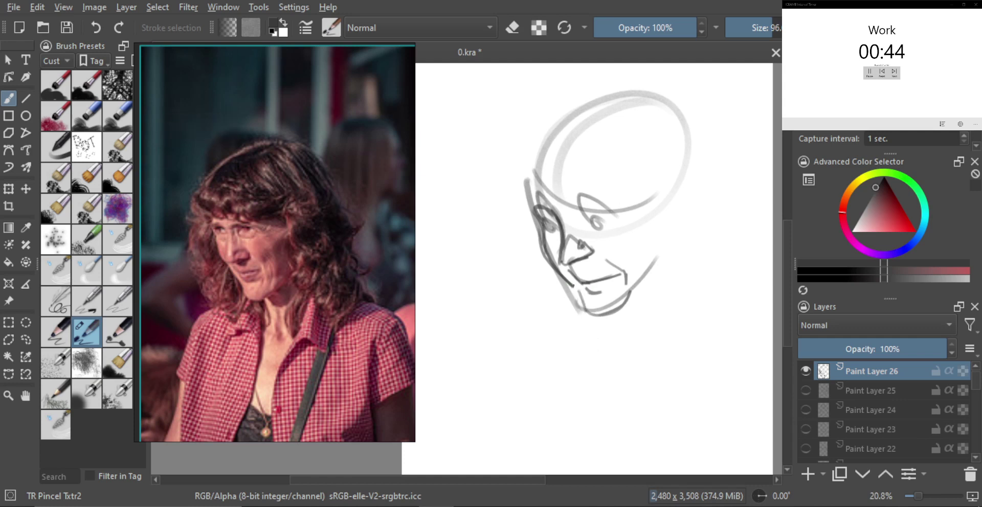
pyautogui.scroll(-1, 624, 299)
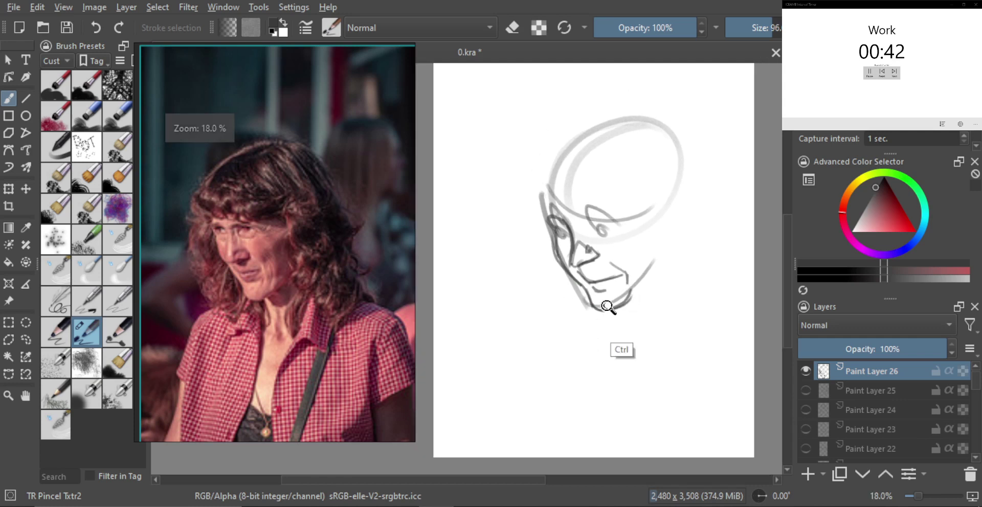
pyautogui.press('e')
pyautogui.press('e')
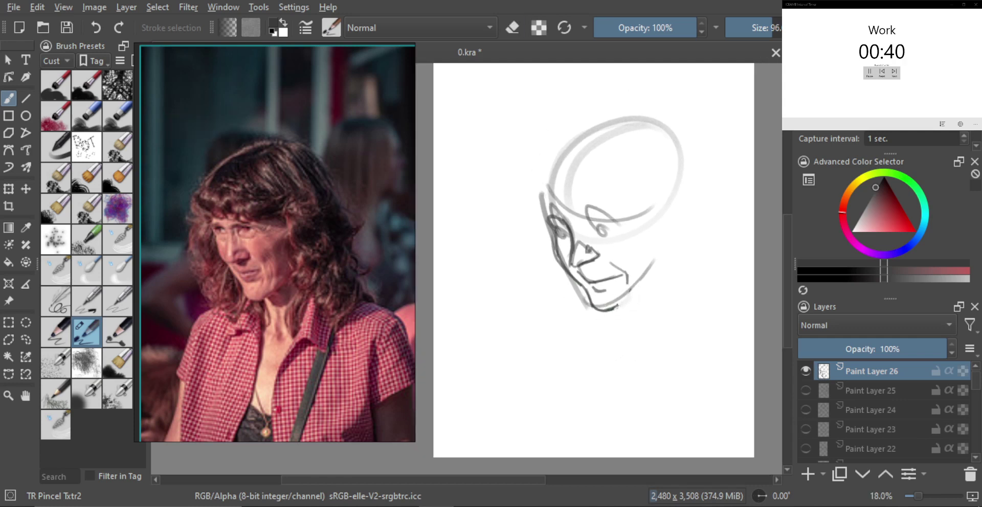
pyautogui.moveTo(617, 309); pyautogui.dragTo(652, 262)
pyautogui.scroll(2, 614, 268)
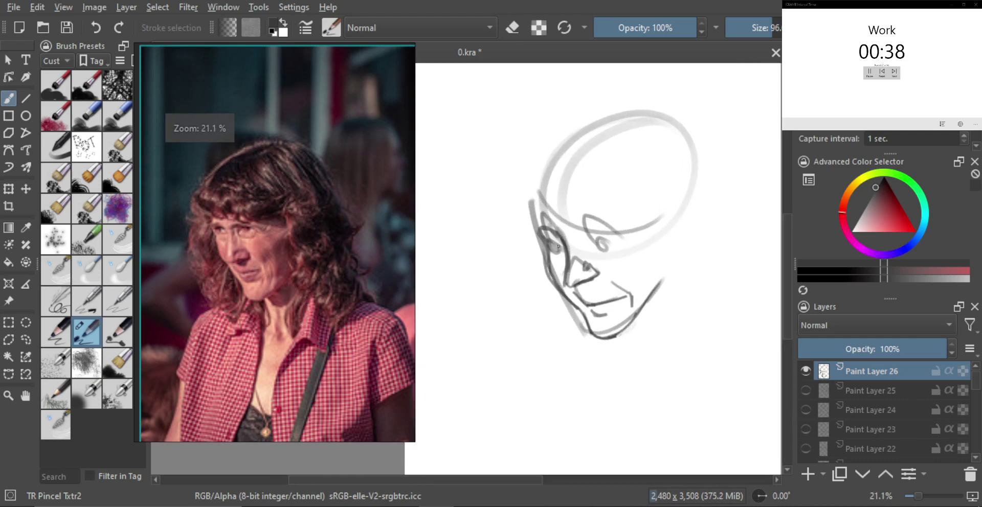
# Step: Sketch the near eye and brow, and outline the hair framing the far side of the face and chin
pyautogui.moveTo(597, 242)
pyautogui.mouseDown()
pyautogui.moveTo(609, 251)
pyautogui.moveTo(600, 233)
pyautogui.mouseUp()
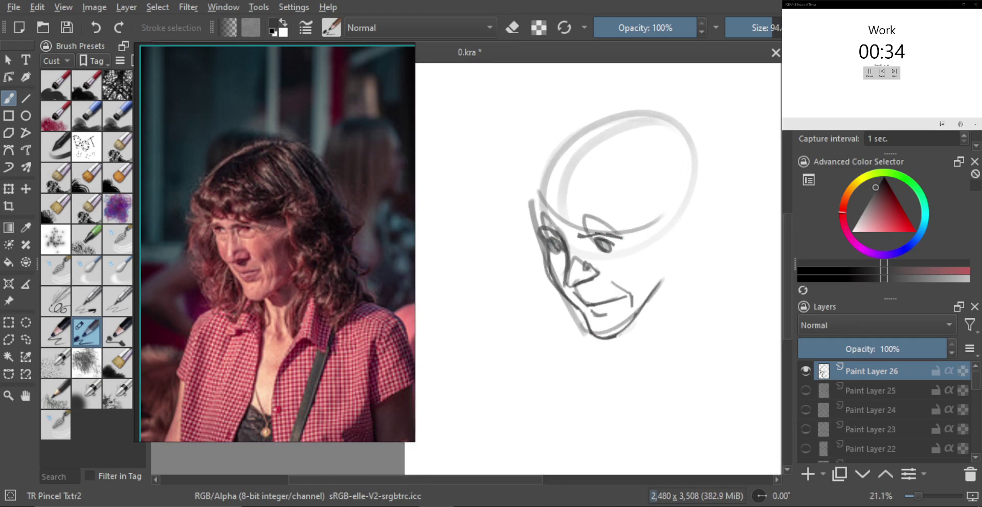
pyautogui.press('-')
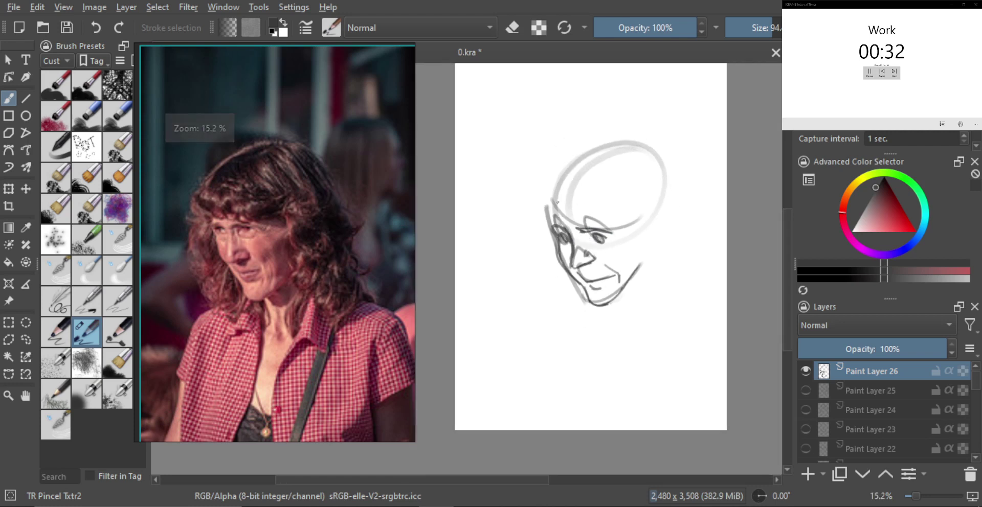
pyautogui.moveTo(554, 164)
pyautogui.mouseDown()
pyautogui.moveTo(558, 208)
pyautogui.moveTo(602, 226)
pyautogui.moveTo(638, 218)
pyautogui.mouseUp()
pyautogui.moveTo(532, 202)
pyautogui.mouseDown()
pyautogui.moveTo(525, 232)
pyautogui.moveTo(552, 281)
pyautogui.mouseUp()
pyautogui.moveTo(530, 238)
pyautogui.mouseDown()
pyautogui.moveTo(529, 263)
pyautogui.moveTo(548, 300)
pyautogui.moveTo(570, 320)
pyautogui.moveTo(562, 325)
pyautogui.moveTo(580, 330)
pyautogui.mouseUp()
pyautogui.moveTo(590, 310); pyautogui.dragTo(589, 327)
# Step: Outline the wavy hair beside the near cheek, over the crown and down the back with a larger brush
pyautogui.moveTo(628, 233)
pyautogui.mouseDown()
pyautogui.moveTo(652, 268)
pyautogui.moveTo(629, 280)
pyautogui.moveTo(659, 317)
pyautogui.mouseUp()
pyautogui.press(']')
pyautogui.moveTo(553, 177)
pyautogui.mouseDown()
pyautogui.moveTo(597, 140)
pyautogui.moveTo(625, 139)
pyautogui.moveTo(606, 131)
pyautogui.moveTo(643, 137)
pyautogui.moveTo(662, 150)
pyautogui.moveTo(671, 194)
pyautogui.mouseUp()
pyautogui.moveTo(671, 149)
pyautogui.mouseDown()
pyautogui.moveTo(682, 219)
pyautogui.moveTo(697, 224)
pyautogui.moveTo(683, 268)
pyautogui.moveTo(693, 307)
pyautogui.moveTo(645, 317)
pyautogui.mouseUp()
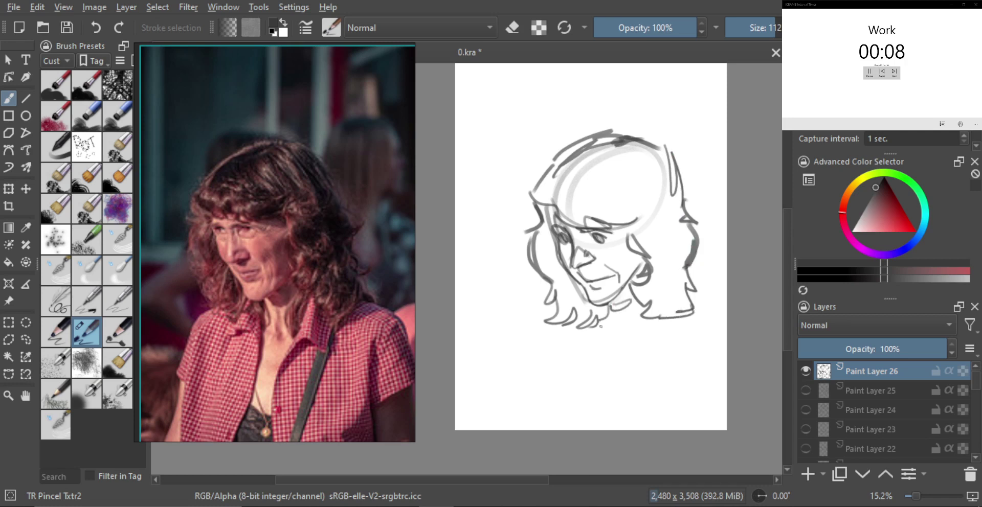
# Step: Sketch the neck and shirt collar below the hair, redrawing the collar strokes on the near side
pyautogui.moveTo(601, 313)
pyautogui.mouseDown()
pyautogui.moveTo(590, 357)
pyautogui.moveTo(623, 364)
pyautogui.mouseUp()
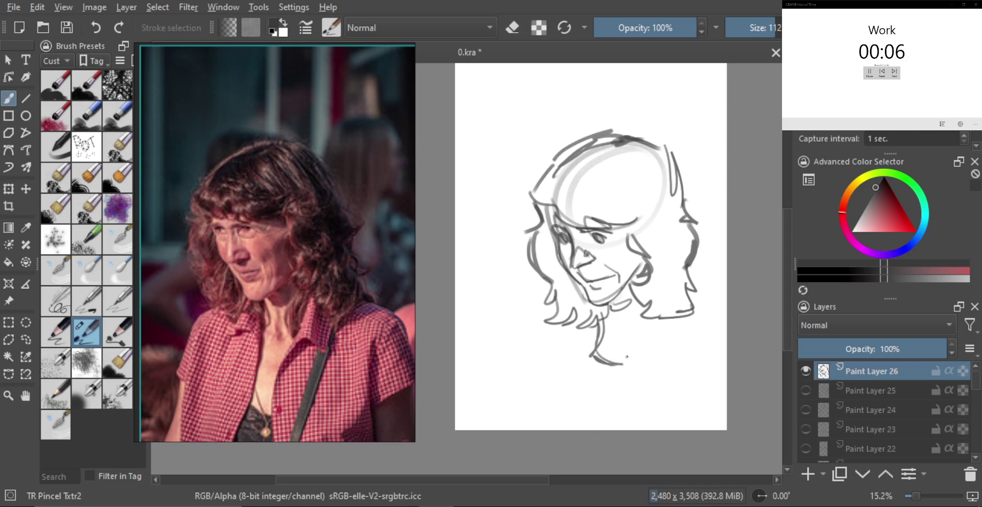
pyautogui.moveTo(631, 333); pyautogui.dragTo(621, 362)
pyautogui.moveTo(651, 302); pyautogui.dragTo(641, 323)
pyautogui.hotkey('ctrl', 'z')
pyautogui.hotkey('ctrl', 'z')
pyautogui.moveTo(654, 307); pyautogui.dragTo(625, 356)
pyautogui.moveTo(648, 319); pyautogui.dragTo(628, 344)
pyautogui.moveTo(671, 317)
pyautogui.mouseDown()
pyautogui.moveTo(565, 352)
pyautogui.moveTo(561, 338)
pyautogui.mouseUp()
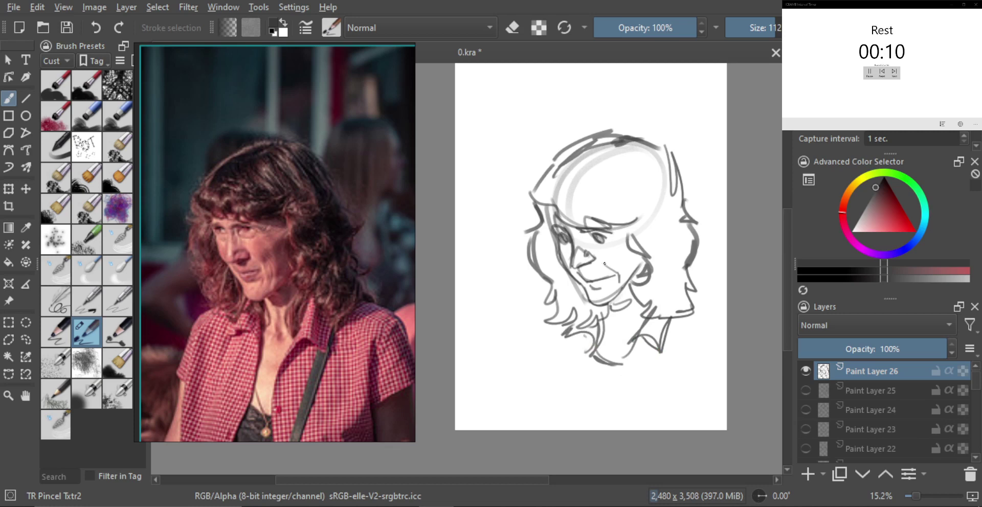
# Step: Hide Paint Layer 26 and add a new paint layer
pyautogui.scroll(-2, 541, 270)
pyautogui.click(806, 372)
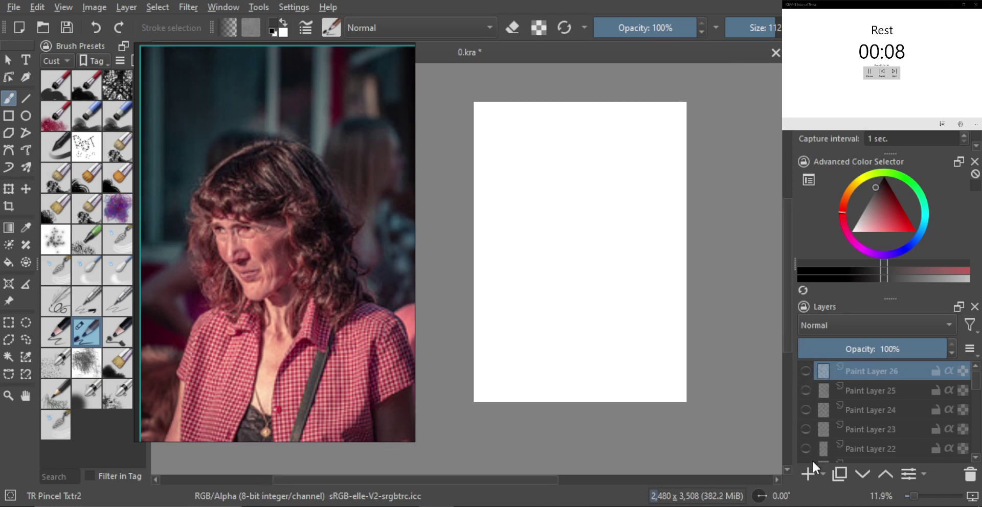
pyautogui.click(807, 473)
# Step: Switch the reference to the long-haired woman with a cigarette and enlarge it around her head and shoulders
pyautogui.doubleClick(286, 270)
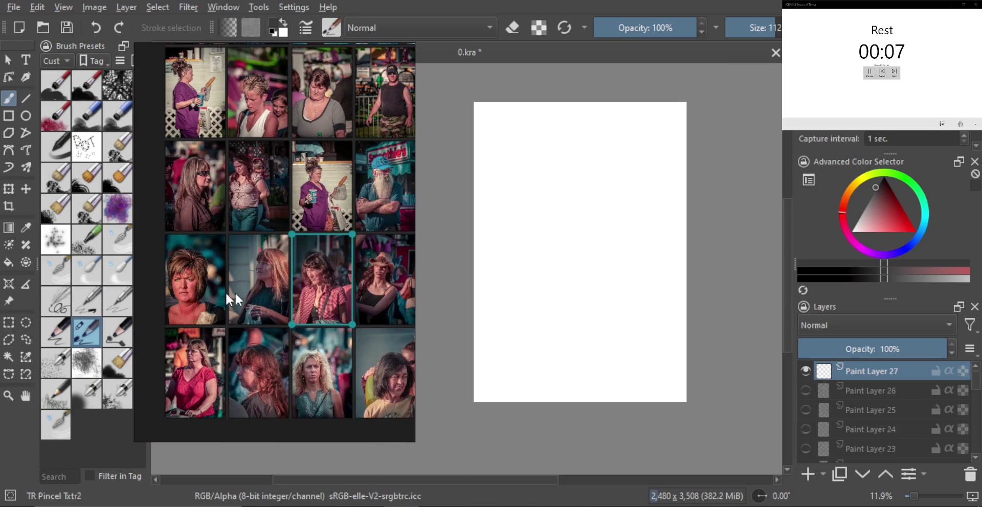
pyautogui.doubleClick(267, 293)
pyautogui.scroll(3, 272, 280)
pyautogui.moveTo(262, 277)
pyautogui.mouseDown()
pyautogui.moveTo(276, 297)
pyautogui.moveTo(299, 288)
pyautogui.mouseUp()
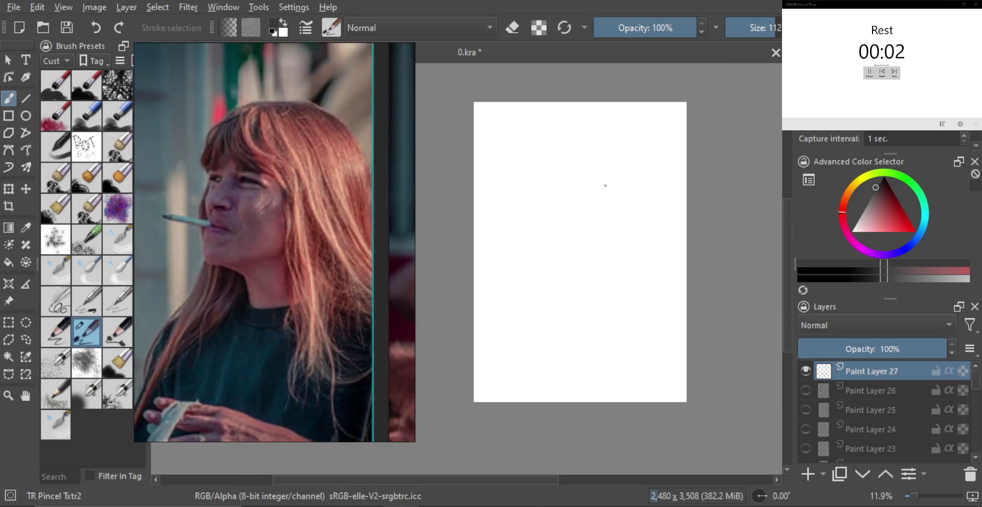
# Step: Block in the head with a skull circle, face and jaw lines, eye sockets and a nose wedge
pyautogui.moveTo(603, 166)
pyautogui.mouseDown()
pyautogui.moveTo(570, 228)
pyautogui.moveTo(635, 179)
pyautogui.moveTo(566, 169)
pyautogui.mouseUp()
pyautogui.moveTo(563, 213)
pyautogui.mouseDown()
pyautogui.moveTo(549, 260)
pyautogui.moveTo(602, 249)
pyautogui.mouseUp()
pyautogui.moveTo(546, 191)
pyautogui.mouseDown()
pyautogui.moveTo(590, 174)
pyautogui.moveTo(605, 193)
pyautogui.moveTo(598, 237)
pyautogui.mouseUp()
pyautogui.hotkey('ctrl', 'z')
pyautogui.moveTo(560, 171)
pyautogui.mouseDown()
pyautogui.moveTo(605, 219)
pyautogui.moveTo(578, 206)
pyautogui.moveTo(616, 206)
pyautogui.mouseUp()
pyautogui.moveTo(555, 198)
pyautogui.mouseDown()
pyautogui.moveTo(545, 206)
pyautogui.moveTo(578, 202)
pyautogui.moveTo(580, 210)
pyautogui.moveTo(539, 210)
pyautogui.moveTo(571, 228)
pyautogui.moveTo(532, 231)
pyautogui.mouseUp()
pyautogui.hotkey('ctrl', 'z')
pyautogui.scroll(1, 567, 212)
pyautogui.scroll(1, 541, 223)
pyautogui.scroll(1, 557, 238)
pyautogui.press('[')
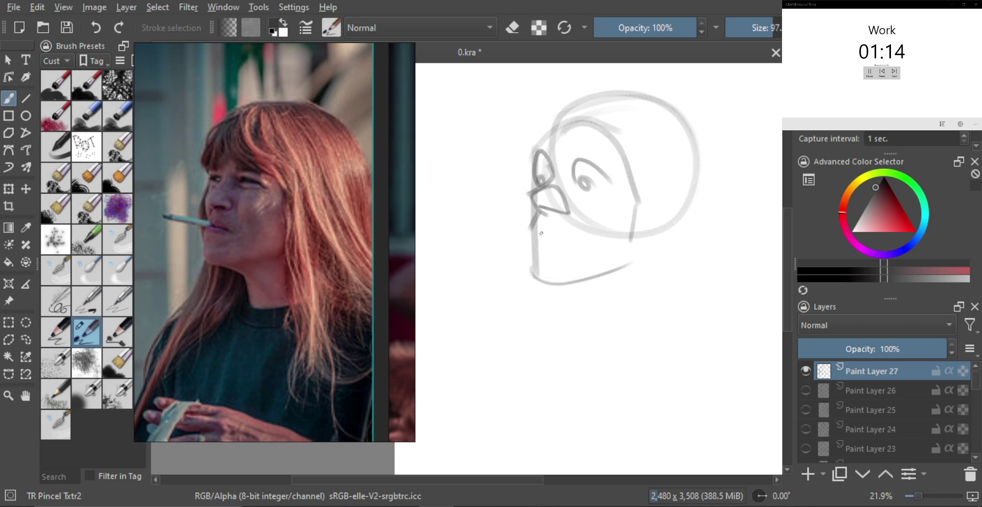
# Step: Draw the cigarette and lips, and add thinner lines for the chin and the crease below the mouth
pyautogui.hotkey('ctrl', 'z')
pyautogui.press(']')
pyautogui.moveTo(508, 233); pyautogui.dragTo(563, 244)
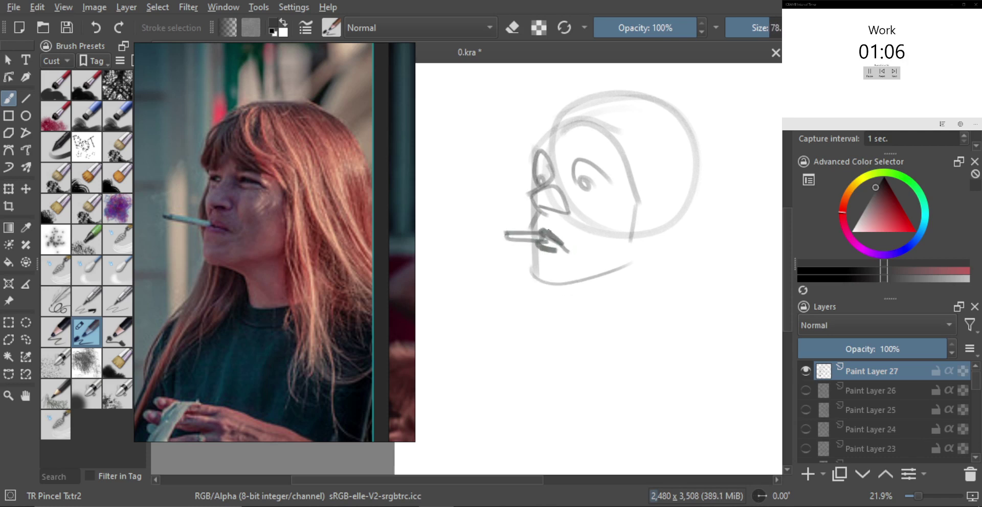
pyautogui.press('[')
pyautogui.press('[')
pyautogui.press('[')
pyautogui.scroll(1, 549, 274)
pyautogui.moveTo(548, 267); pyautogui.dragTo(566, 267)
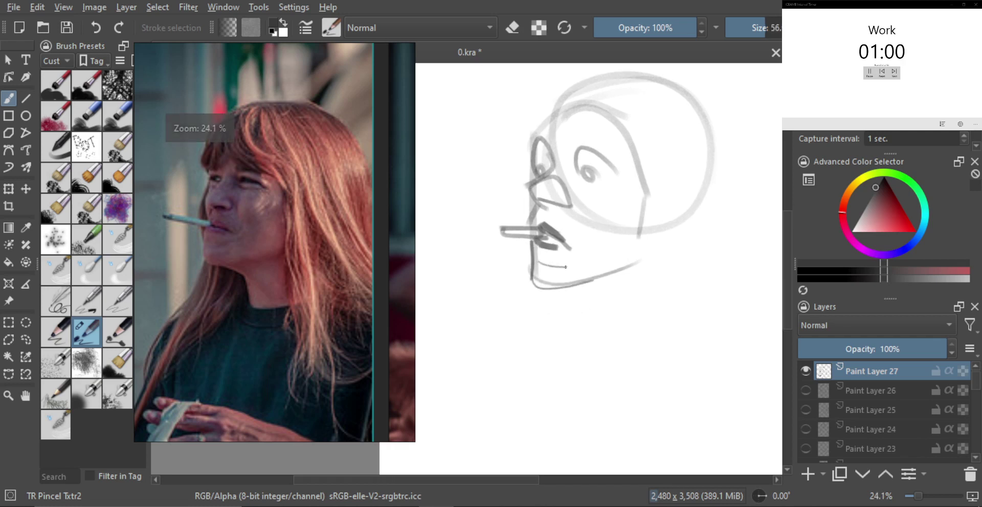
# Step: Refine the nostril and the nose's outer contour with a smaller brush
pyautogui.press('[')
pyautogui.press('[')
pyautogui.scroll(1, 548, 234)
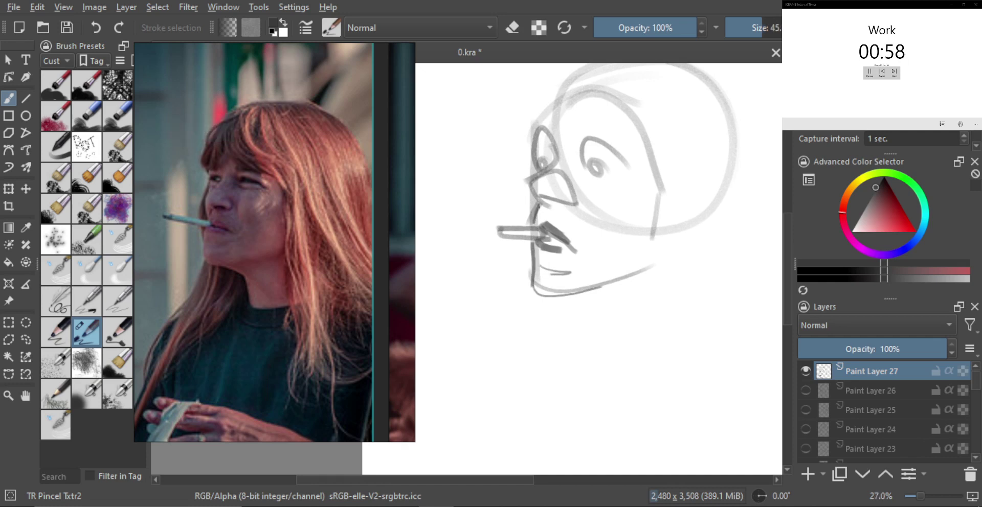
pyautogui.scroll(1, 561, 194)
pyautogui.press('[')
pyautogui.moveTo(571, 203); pyautogui.dragTo(552, 196)
pyautogui.press('[')
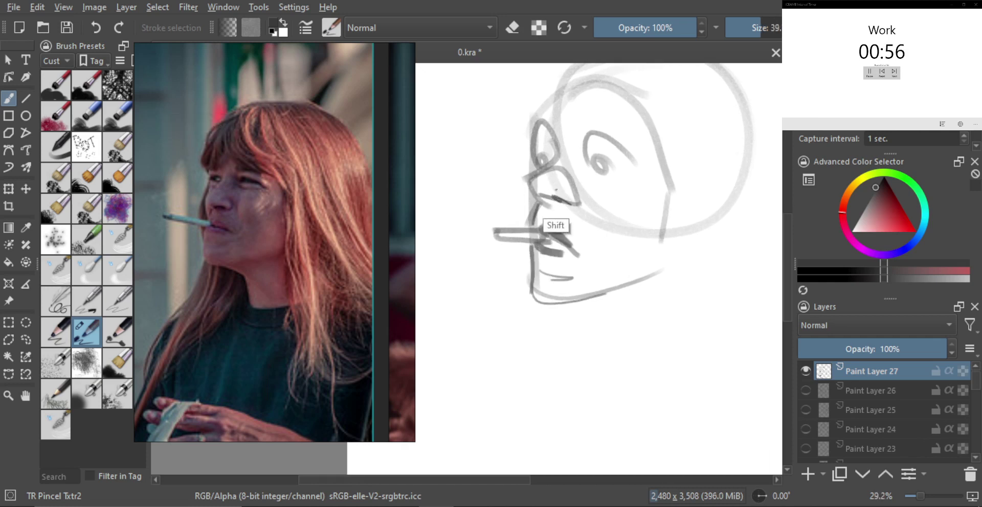
pyautogui.press('[')
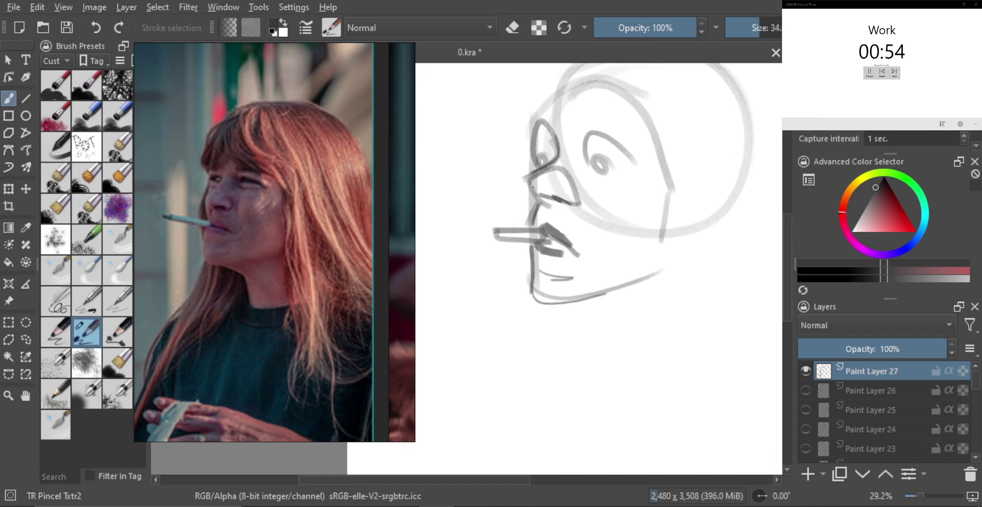
pyautogui.press(']')
pyautogui.moveTo(531, 179); pyautogui.dragTo(530, 219)
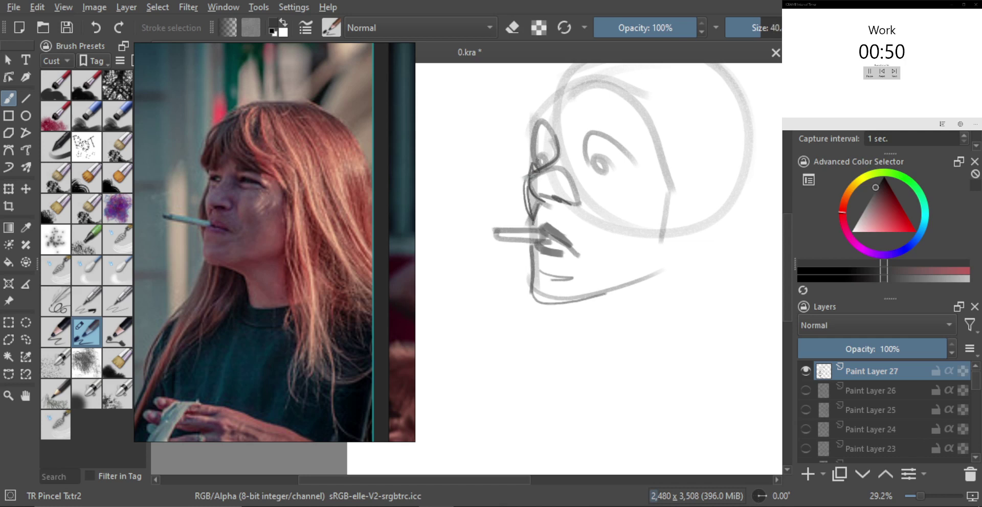
# Step: Define the far eye socket and draw the near eye with its brow
pyautogui.scroll(1, 535, 181)
pyautogui.moveTo(557, 179)
pyautogui.mouseDown()
pyautogui.moveTo(533, 169)
pyautogui.moveTo(544, 165)
pyautogui.moveTo(538, 191)
pyautogui.mouseUp()
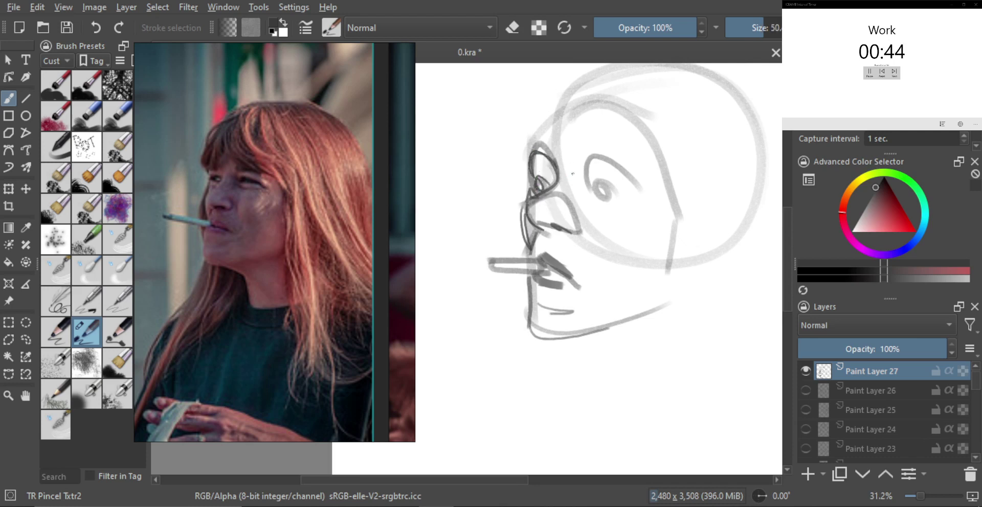
pyautogui.press('[')
pyautogui.moveTo(582, 164)
pyautogui.mouseDown()
pyautogui.moveTo(639, 184)
pyautogui.moveTo(636, 205)
pyautogui.moveTo(597, 182)
pyautogui.moveTo(608, 202)
pyautogui.moveTo(597, 225)
pyautogui.mouseUp()
# Step: Add the cheek crease beside the nose and darken the jawline with a larger brush
pyautogui.press(']')
pyautogui.press(']')
pyautogui.press(']')
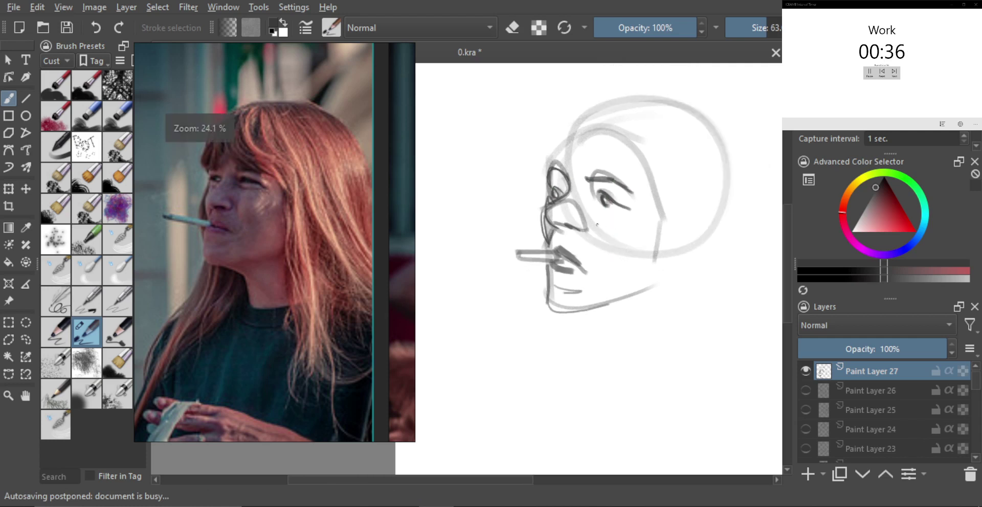
pyautogui.scroll(-1, 606, 278)
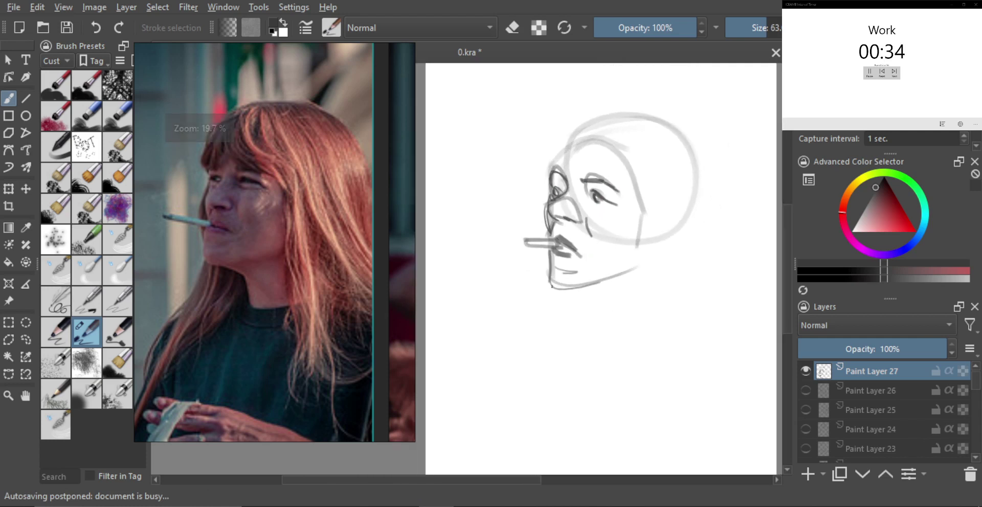
pyautogui.moveTo(555, 290); pyautogui.dragTo(585, 285)
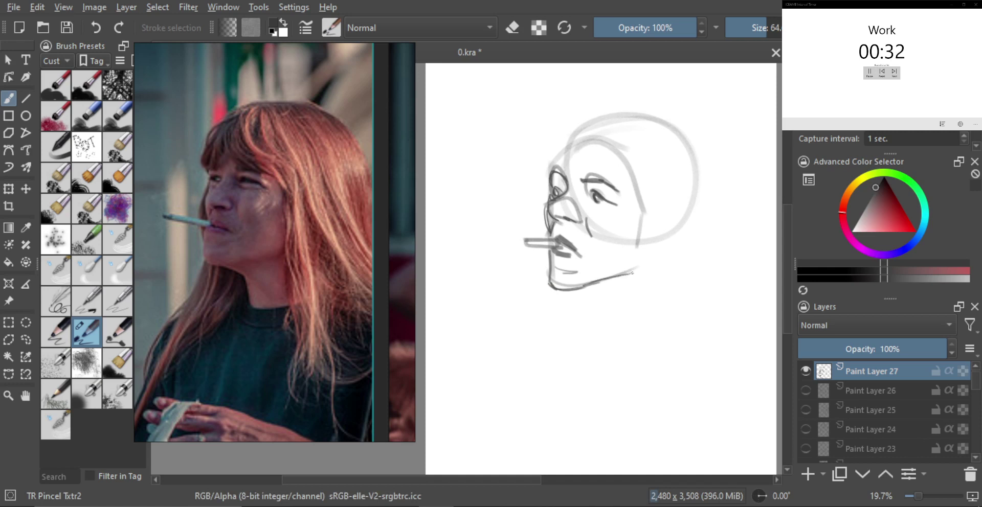
# Step: Draw the fringe over the forehead and the hair strands falling along both sides of the face
pyautogui.scroll(-1, 633, 273)
pyautogui.moveTo(577, 154); pyautogui.dragTo(545, 200)
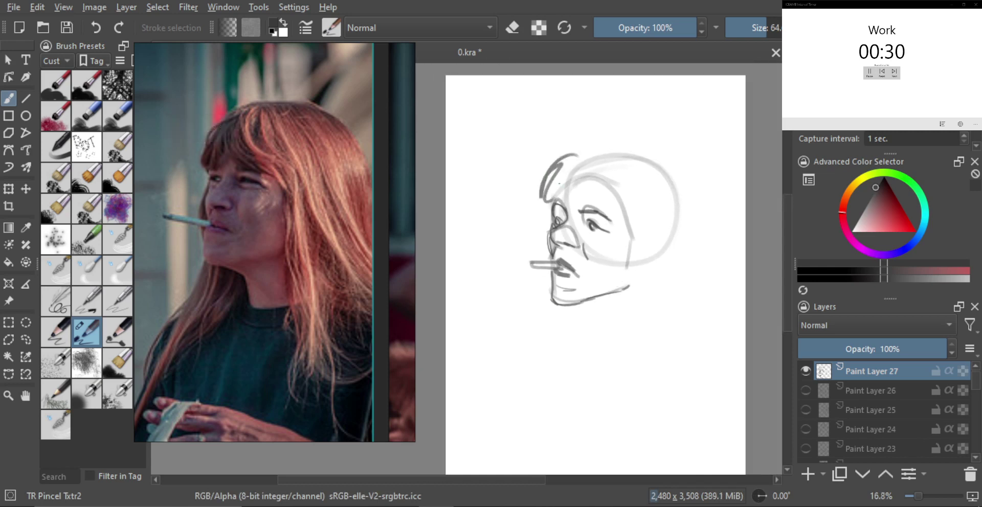
pyautogui.moveTo(580, 167)
pyautogui.mouseDown()
pyautogui.moveTo(582, 199)
pyautogui.moveTo(617, 222)
pyautogui.moveTo(625, 308)
pyautogui.mouseUp()
pyautogui.press(']')
pyautogui.press(']')
pyautogui.moveTo(548, 207)
pyautogui.mouseDown()
pyautogui.moveTo(532, 247)
pyautogui.moveTo(543, 278)
pyautogui.moveTo(532, 295)
pyautogui.mouseUp()
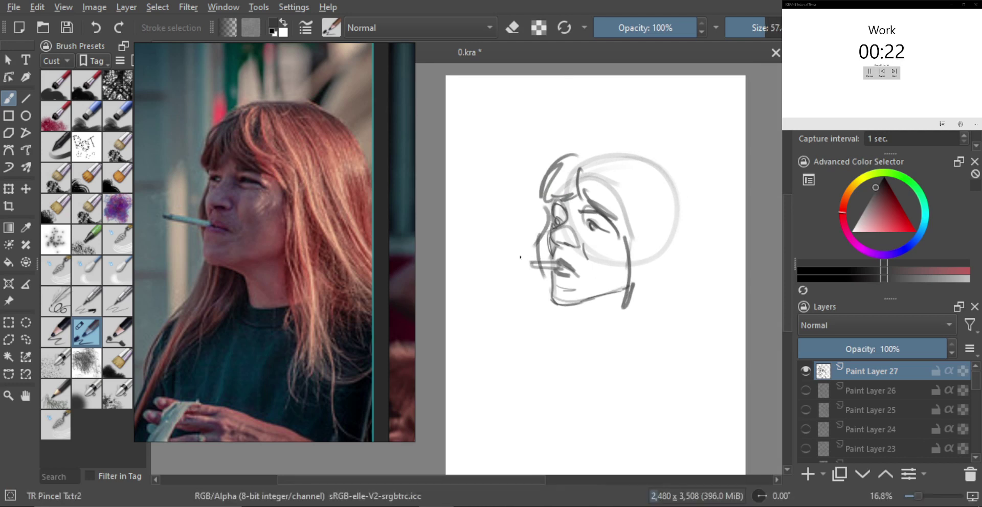
# Step: Lengthen the cigarette and sketch the neck, shirt neckline, shoulder and the hair strand beside the neck
pyautogui.moveTo(520, 257); pyautogui.dragTo(548, 260)
pyautogui.moveTo(521, 262)
pyautogui.mouseDown()
pyautogui.moveTo(546, 260)
pyautogui.moveTo(524, 319)
pyautogui.moveTo(550, 304)
pyautogui.moveTo(535, 341)
pyautogui.moveTo(552, 325)
pyautogui.moveTo(613, 337)
pyautogui.mouseUp()
pyautogui.press(']')
pyautogui.moveTo(626, 301); pyautogui.dragTo(619, 363)
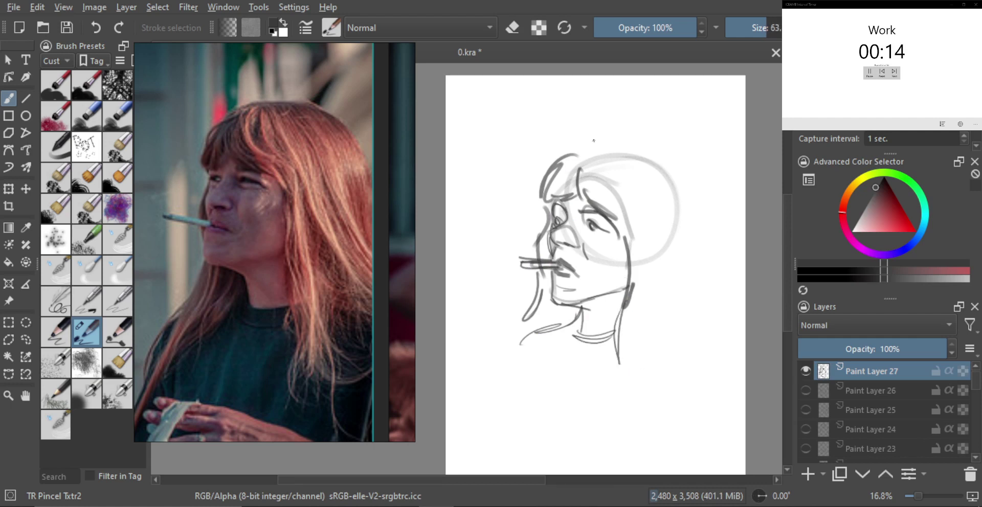
# Step: Outline the crown and the long hair down the back of the head with a larger brush, and sketch the ear
pyautogui.moveTo(565, 153)
pyautogui.mouseDown()
pyautogui.moveTo(633, 146)
pyautogui.moveTo(674, 155)
pyautogui.moveTo(686, 232)
pyautogui.mouseUp()
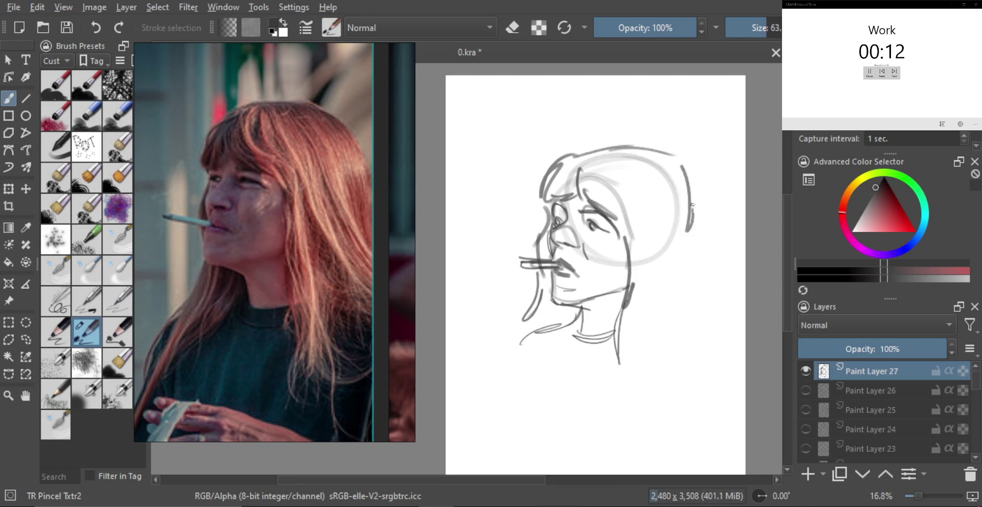
pyautogui.press(']')
pyautogui.press(']')
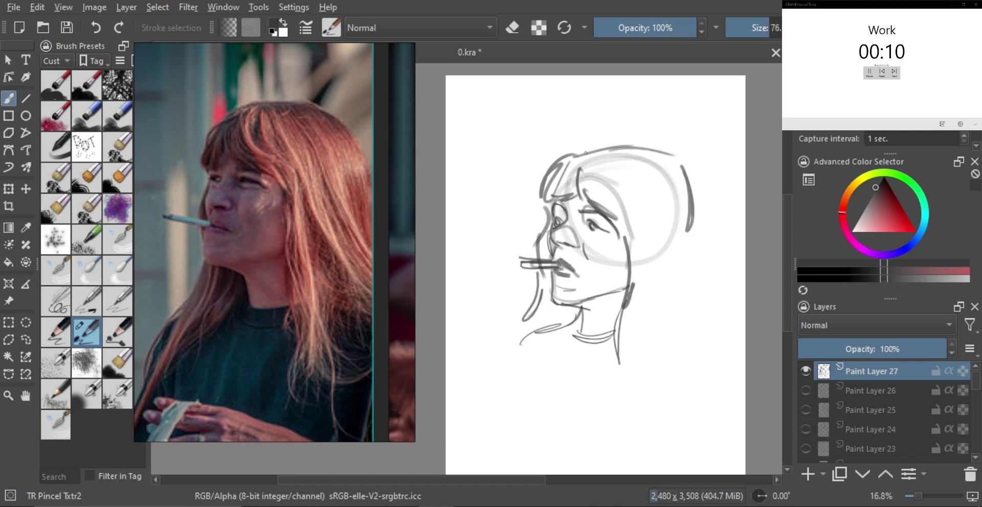
pyautogui.moveTo(556, 165)
pyautogui.mouseDown()
pyautogui.moveTo(582, 146)
pyautogui.moveTo(623, 142)
pyautogui.moveTo(672, 154)
pyautogui.moveTo(693, 231)
pyautogui.mouseUp()
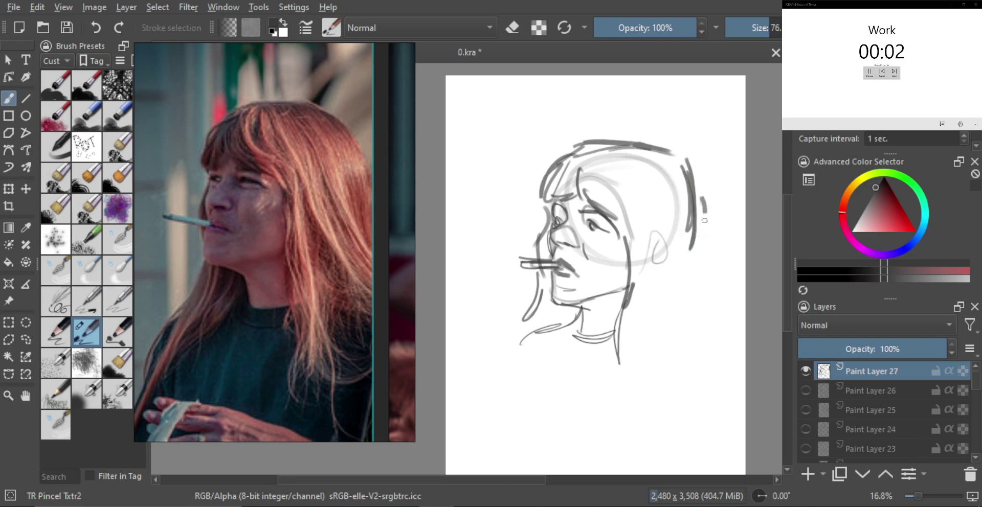
pyautogui.moveTo(705, 213); pyautogui.dragTo(698, 255)
pyautogui.moveTo(693, 179)
pyautogui.mouseDown()
pyautogui.moveTo(720, 308)
pyautogui.moveTo(659, 321)
pyautogui.moveTo(648, 361)
pyautogui.mouseUp()
# Step: Hide Paint Layer 27 and add a new paint layer
pyautogui.scroll(-2, 623, 347)
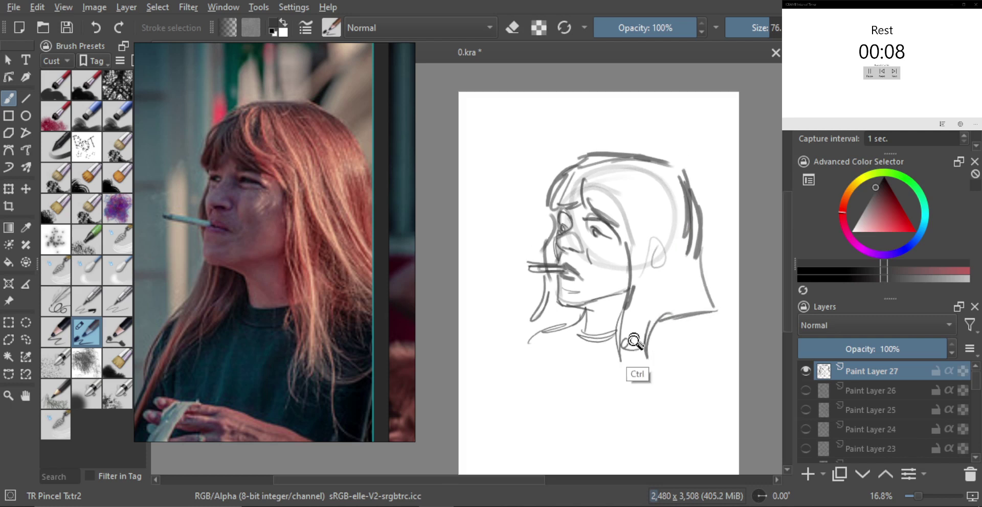
pyautogui.click(805, 369)
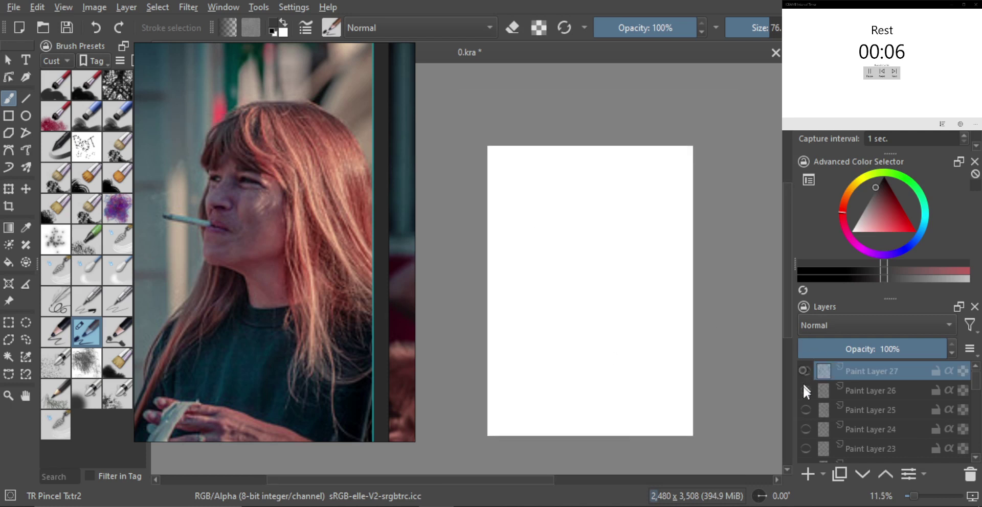
pyautogui.click(806, 473)
# Step: Switch the reference to the woman with glasses in the red polka-dot top and enlarge it around her head and shoulders
pyautogui.doubleClick(245, 275)
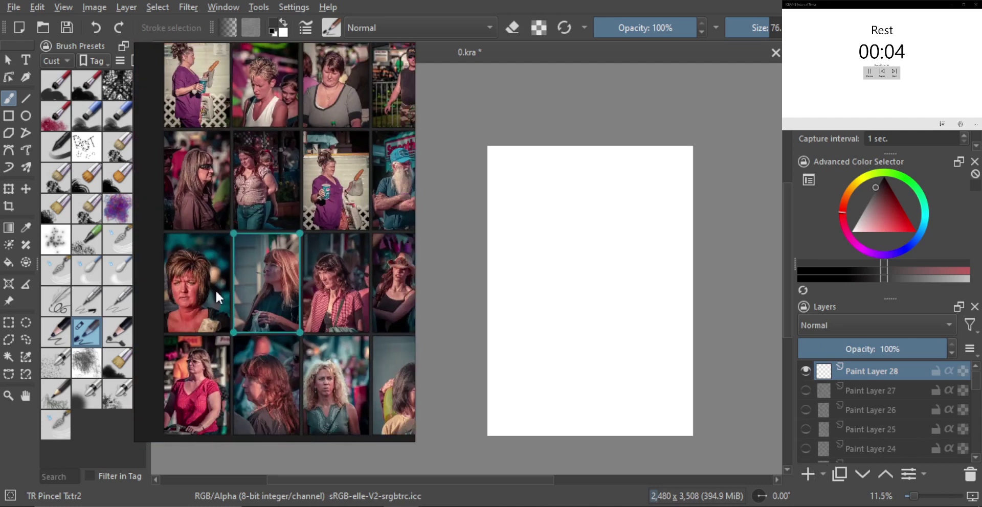
pyautogui.doubleClick(193, 306)
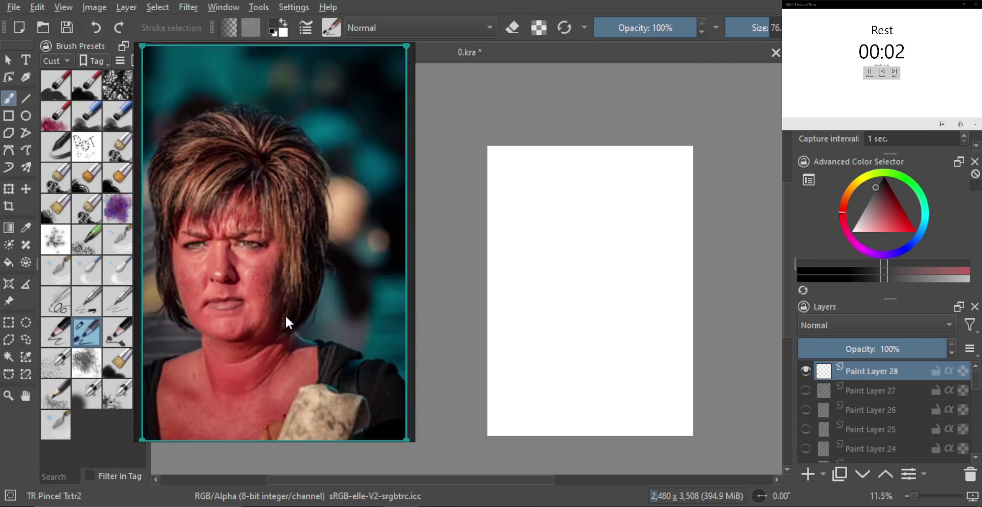
pyautogui.click(285, 314)
pyautogui.click(263, 322)
pyautogui.scroll(5, 280, 312)
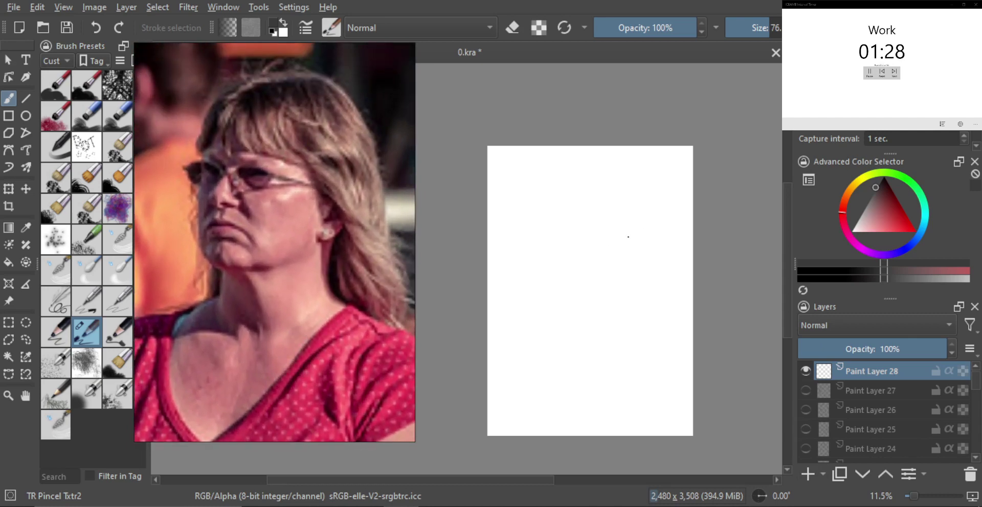
# Step: Block in the head with skull circles, face and jaw lines, two eye-socket ovals and the nose
pyautogui.moveTo(628, 237)
pyautogui.mouseDown()
pyautogui.moveTo(614, 207)
pyautogui.moveTo(621, 285)
pyautogui.mouseUp()
pyautogui.scroll(1, 622, 286)
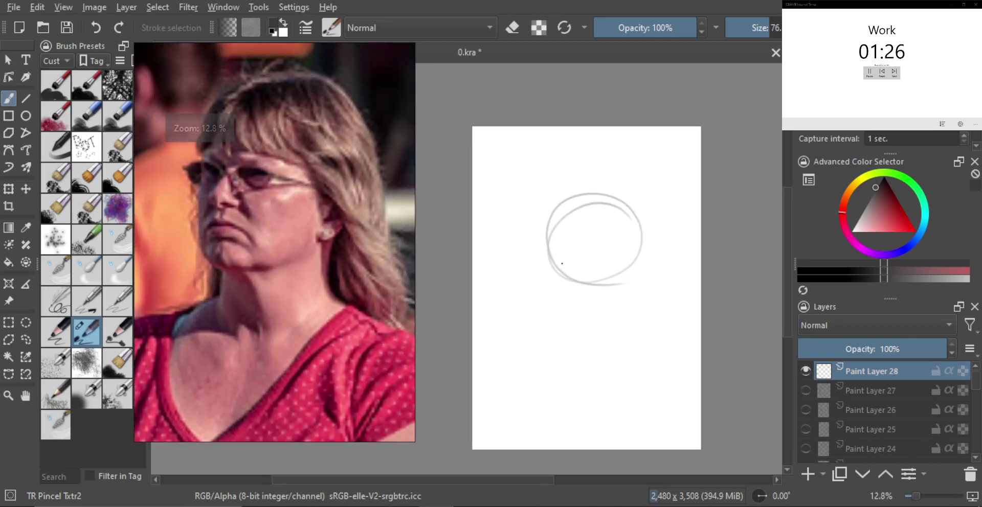
pyautogui.moveTo(543, 228)
pyautogui.mouseDown()
pyautogui.moveTo(537, 318)
pyautogui.moveTo(595, 313)
pyautogui.mouseUp()
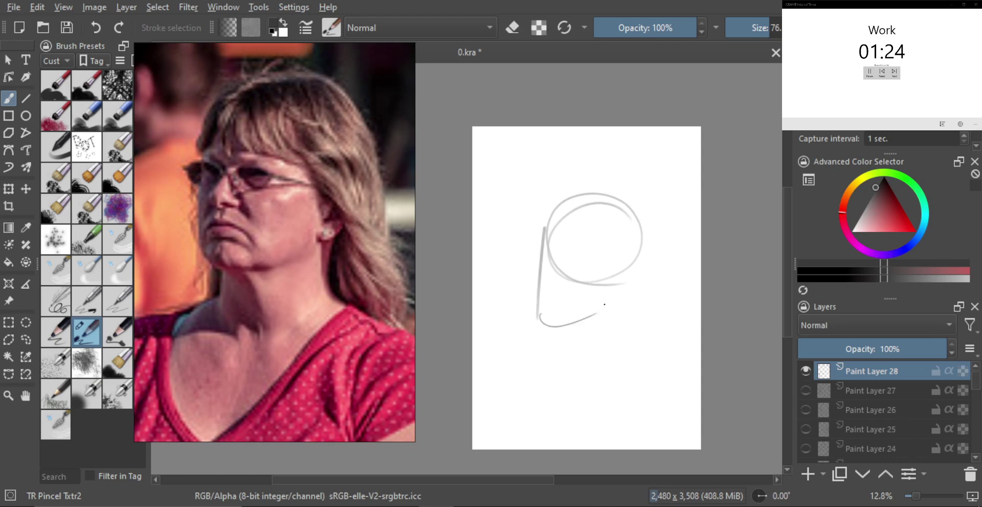
pyautogui.scroll(2, 591, 327)
pyautogui.moveTo(531, 237)
pyautogui.mouseDown()
pyautogui.moveTo(527, 275)
pyautogui.moveTo(520, 246)
pyautogui.mouseUp()
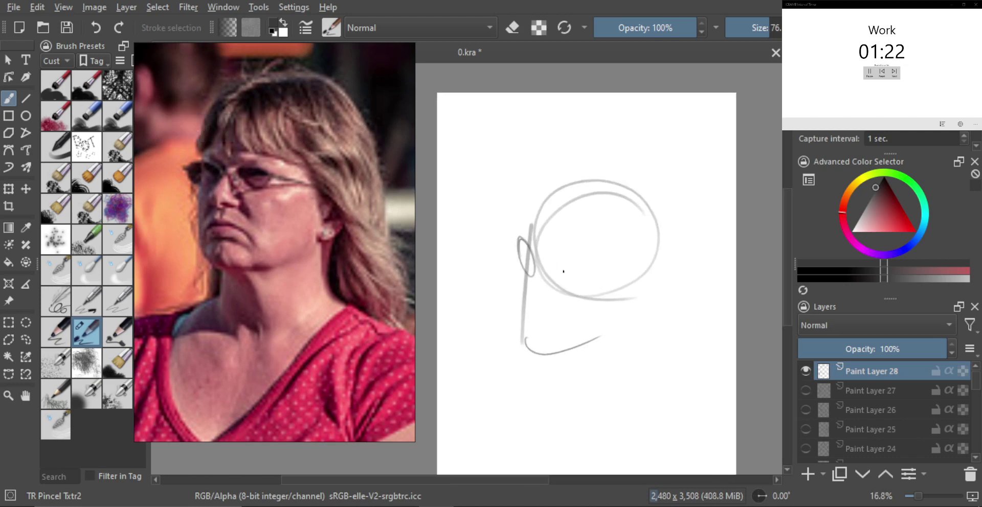
pyautogui.moveTo(589, 279)
pyautogui.mouseDown()
pyautogui.moveTo(560, 253)
pyautogui.moveTo(554, 285)
pyautogui.moveTo(534, 283)
pyautogui.moveTo(536, 294)
pyautogui.mouseUp()
# Step: Draw the downturned mouth below the nose, redoing the lower lip strokes and shading the upper lip
pyautogui.scroll(1, 559, 275)
pyautogui.scroll(1, 554, 284)
pyautogui.scroll(2, 536, 284)
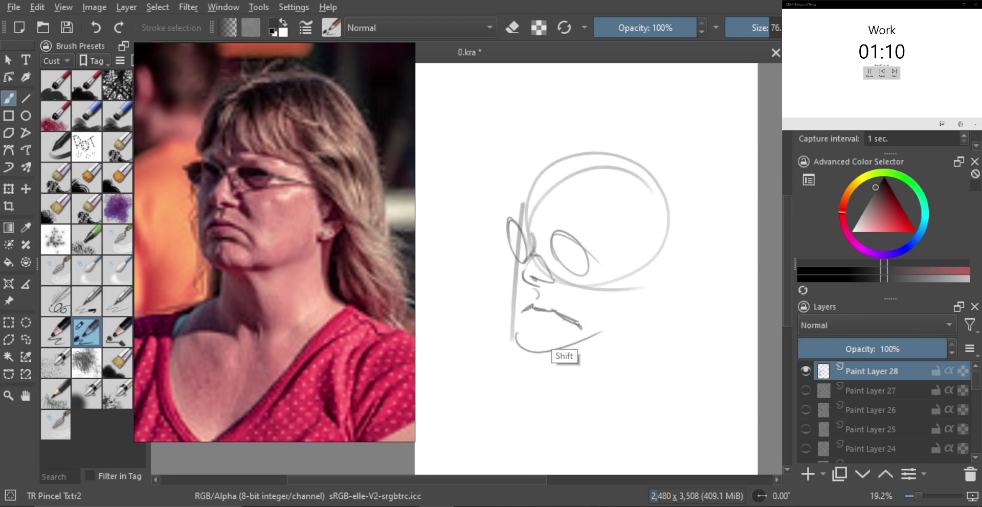
pyautogui.hotkey('ctrl', 'z')
pyautogui.moveTo(570, 321)
pyautogui.mouseDown()
pyautogui.moveTo(582, 329)
pyautogui.moveTo(555, 320)
pyautogui.moveTo(559, 330)
pyautogui.moveTo(540, 341)
pyautogui.mouseUp()
pyautogui.moveTo(528, 309); pyautogui.dragTo(544, 308)
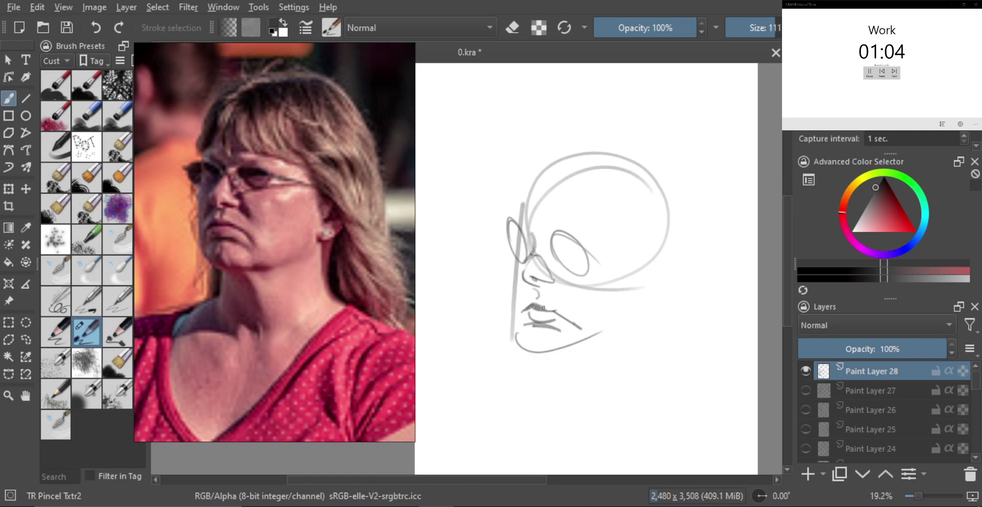
# Step: Shade the eyes, add the frowning eyebrows and darken the far cheek and chin contour
pyautogui.scroll(1, 531, 292)
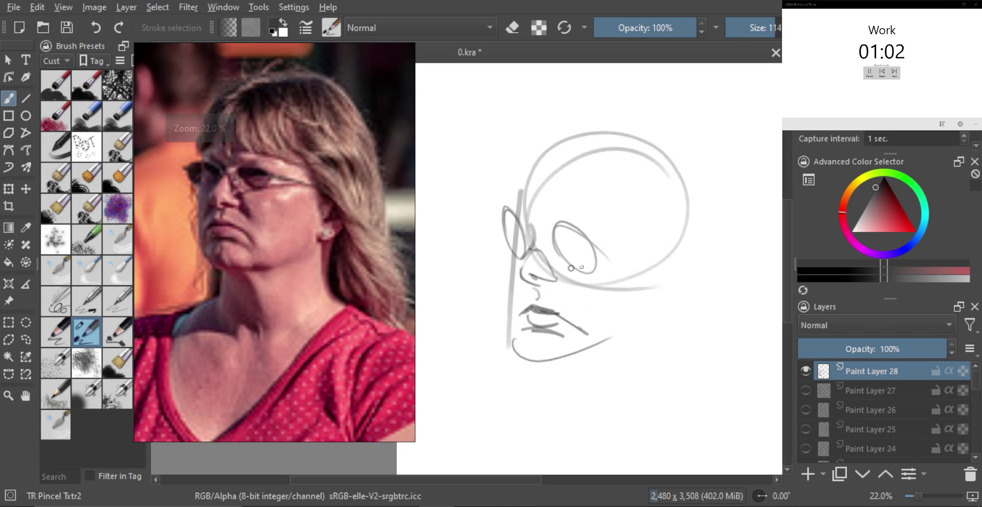
pyautogui.moveTo(595, 254); pyautogui.dragTo(570, 252)
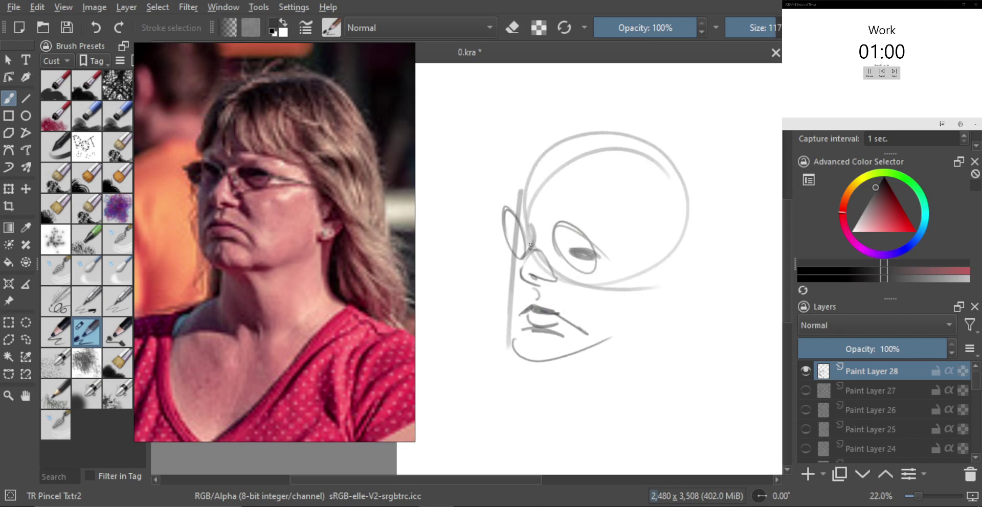
pyautogui.moveTo(506, 228)
pyautogui.mouseDown()
pyautogui.moveTo(527, 211)
pyautogui.moveTo(536, 230)
pyautogui.moveTo(599, 234)
pyautogui.moveTo(568, 222)
pyautogui.moveTo(511, 327)
pyautogui.moveTo(514, 303)
pyautogui.mouseUp()
pyautogui.scroll(-1, 575, 258)
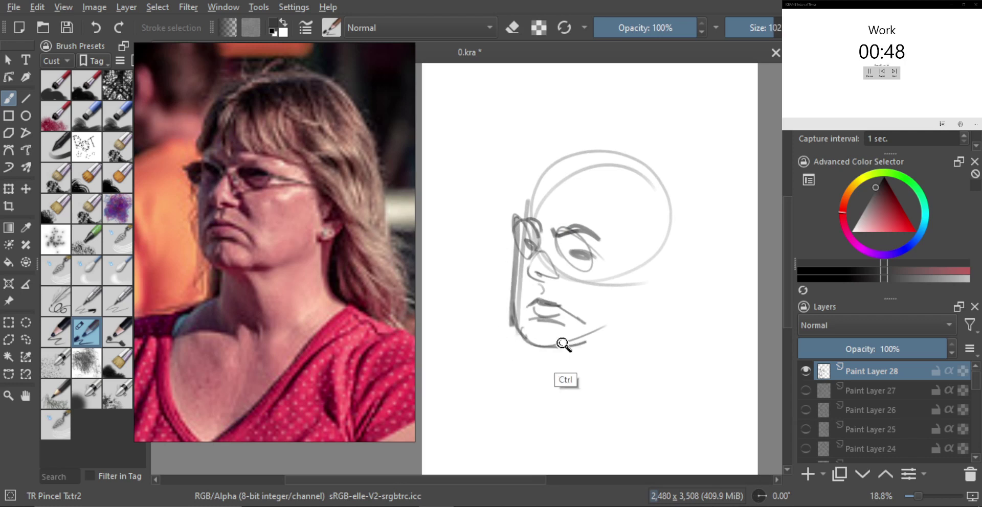
pyautogui.moveTo(522, 334); pyautogui.dragTo(582, 342)
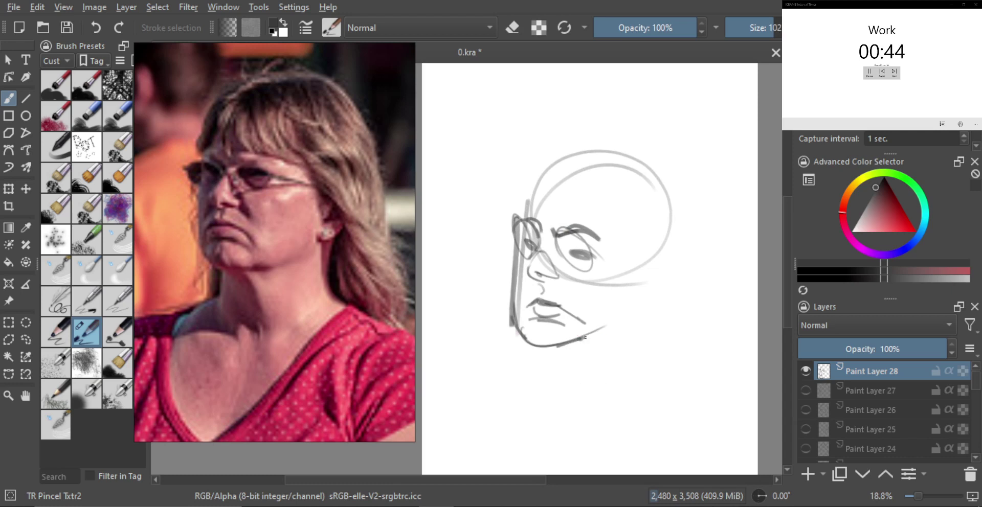
# Step: Draw the front of the neck, the throat crease and the curved neckline below the chin, redoing the neckline strokes
pyautogui.moveTo(583, 339)
pyautogui.mouseDown()
pyautogui.moveTo(615, 328)
pyautogui.moveTo(618, 358)
pyautogui.mouseUp()
pyautogui.moveTo(557, 325); pyautogui.dragTo(572, 351)
pyautogui.moveTo(551, 324)
pyautogui.mouseDown()
pyautogui.moveTo(564, 338)
pyautogui.moveTo(547, 325)
pyautogui.moveTo(542, 353)
pyautogui.moveTo(523, 346)
pyautogui.mouseUp()
pyautogui.moveTo(523, 347); pyautogui.dragTo(509, 409)
pyautogui.moveTo(508, 410)
pyautogui.mouseDown()
pyautogui.moveTo(542, 417)
pyautogui.moveTo(576, 369)
pyautogui.mouseUp()
pyautogui.hotkey('ctrl', 'z')
pyautogui.hotkey('ctrl', 'z')
pyautogui.moveTo(523, 346)
pyautogui.mouseDown()
pyautogui.moveTo(523, 397)
pyautogui.moveTo(591, 356)
pyautogui.mouseUp()
pyautogui.moveTo(560, 394)
pyautogui.mouseDown()
pyautogui.moveTo(626, 342)
pyautogui.moveTo(583, 369)
pyautogui.mouseUp()
# Step: Draw the near side of the face beside the ear and the back of the neck down to the shoulder, redoing stray strokes
pyautogui.moveTo(592, 365)
pyautogui.mouseDown()
pyautogui.moveTo(631, 346)
pyautogui.moveTo(603, 288)
pyautogui.mouseUp()
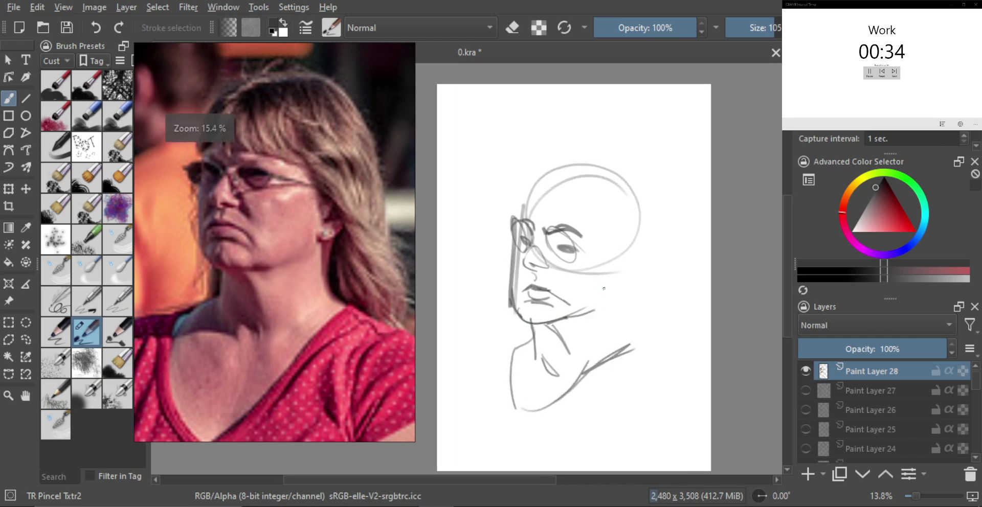
pyautogui.moveTo(596, 231); pyautogui.dragTo(608, 281)
pyautogui.moveTo(605, 248)
pyautogui.mouseDown()
pyautogui.moveTo(631, 287)
pyautogui.moveTo(617, 286)
pyautogui.moveTo(609, 322)
pyautogui.mouseUp()
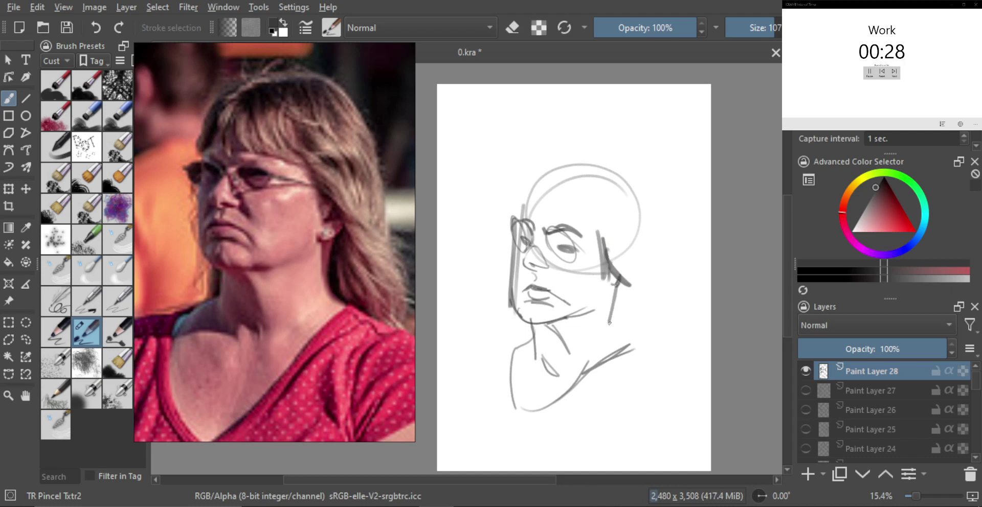
pyautogui.hotkey('ctrl', 'z')
pyautogui.moveTo(620, 282)
pyautogui.mouseDown()
pyautogui.moveTo(610, 332)
pyautogui.moveTo(633, 343)
pyautogui.mouseUp()
pyautogui.hotkey('ctrl', 'z')
pyautogui.press(']')
pyautogui.hotkey('ctrl', 'z')
pyautogui.moveTo(588, 284); pyautogui.dragTo(588, 289)
pyautogui.moveTo(588, 290); pyautogui.dragTo(593, 311)
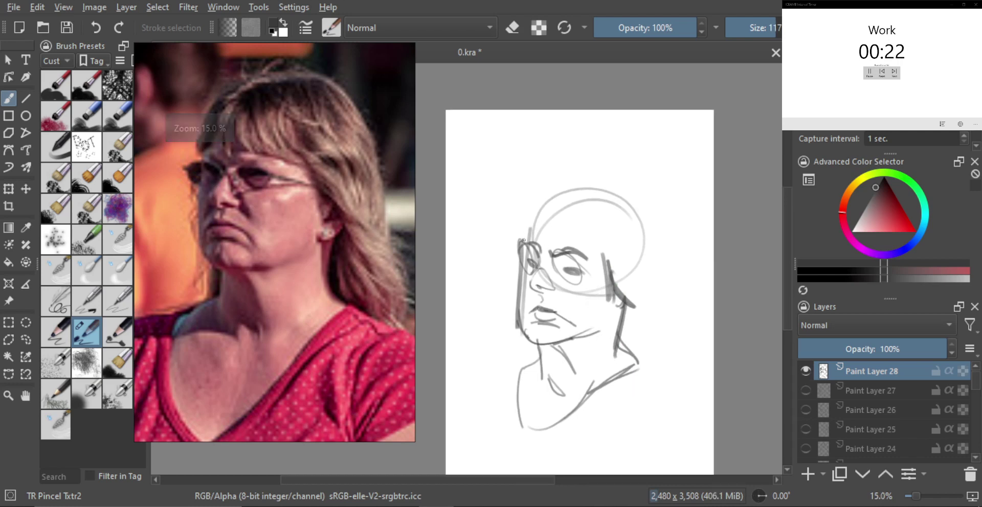
# Step: Outline the hair over the forehead and crown and down both sides of the head to the shoulders
pyautogui.moveTo(523, 240)
pyautogui.mouseDown()
pyautogui.moveTo(525, 203)
pyautogui.moveTo(560, 164)
pyautogui.moveTo(644, 162)
pyautogui.mouseUp()
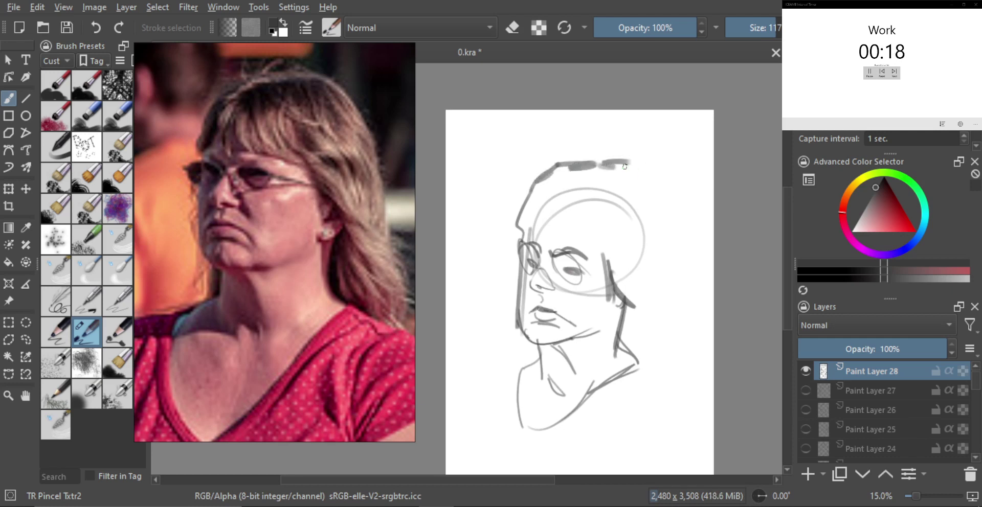
pyautogui.hotkey('ctrl', 'z')
pyautogui.moveTo(528, 222); pyautogui.dragTo(647, 236)
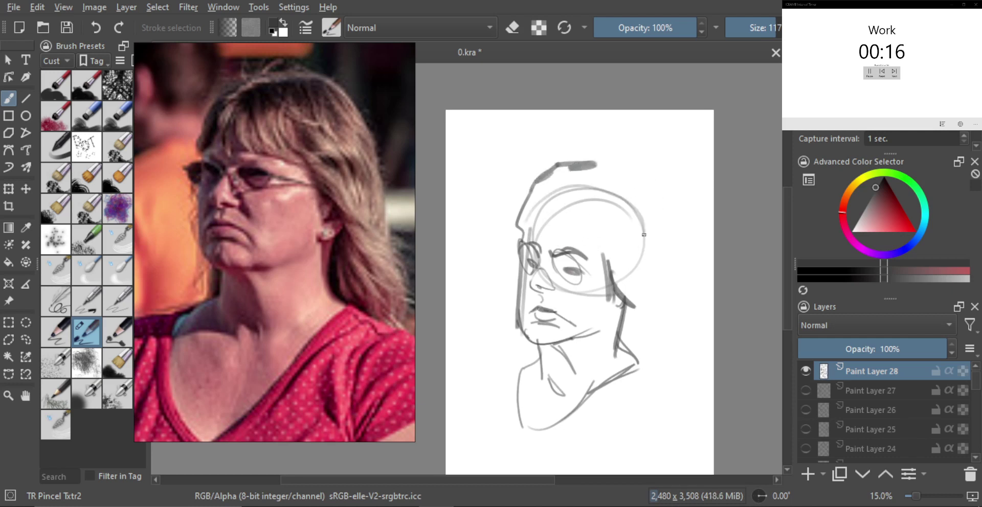
pyautogui.moveTo(553, 197)
pyautogui.mouseDown()
pyautogui.moveTo(638, 200)
pyautogui.moveTo(649, 239)
pyautogui.mouseUp()
pyautogui.moveTo(561, 184)
pyautogui.mouseDown()
pyautogui.moveTo(630, 174)
pyautogui.moveTo(652, 194)
pyautogui.moveTo(670, 258)
pyautogui.moveTo(658, 284)
pyautogui.moveTo(666, 309)
pyautogui.moveTo(639, 308)
pyautogui.mouseUp()
pyautogui.moveTo(644, 312); pyautogui.dragTo(650, 353)
pyautogui.moveTo(625, 312); pyautogui.dragTo(645, 364)
pyautogui.moveTo(516, 263); pyautogui.dragTo(499, 326)
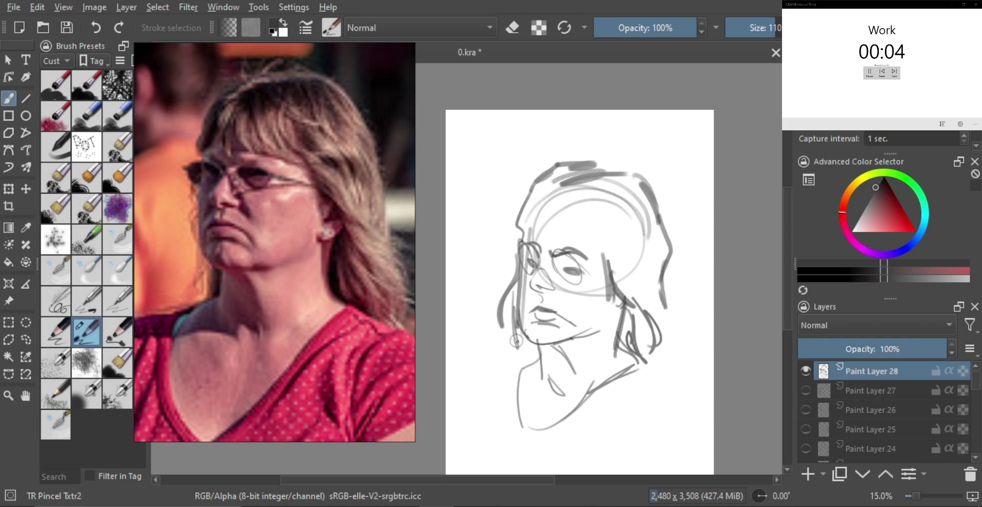
# Step: Draw round glasses over both eyes with a bridge and temple arm, and sketch strokes across the forehead
pyautogui.scroll(1, 522, 299)
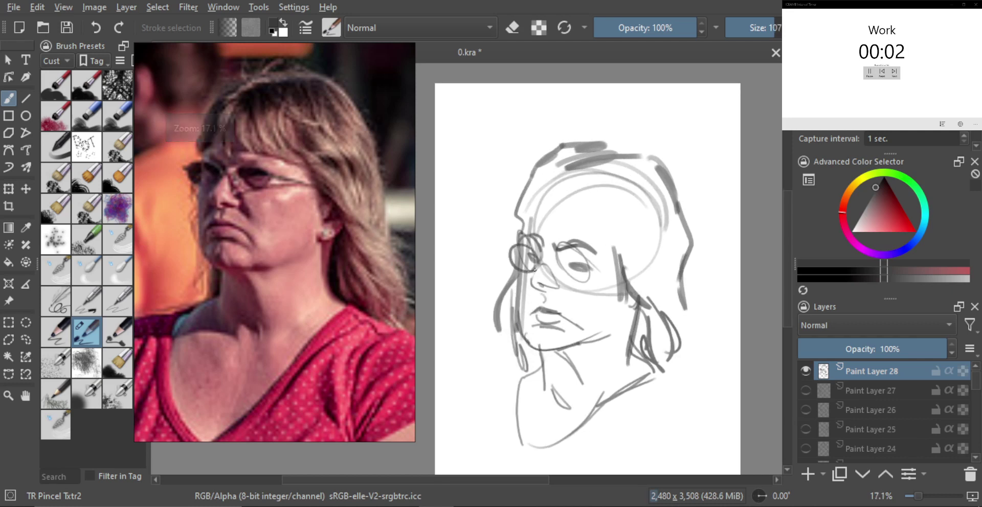
pyautogui.moveTo(534, 269)
pyautogui.mouseDown()
pyautogui.moveTo(572, 255)
pyautogui.moveTo(599, 272)
pyautogui.mouseUp()
pyautogui.scroll(1, 582, 278)
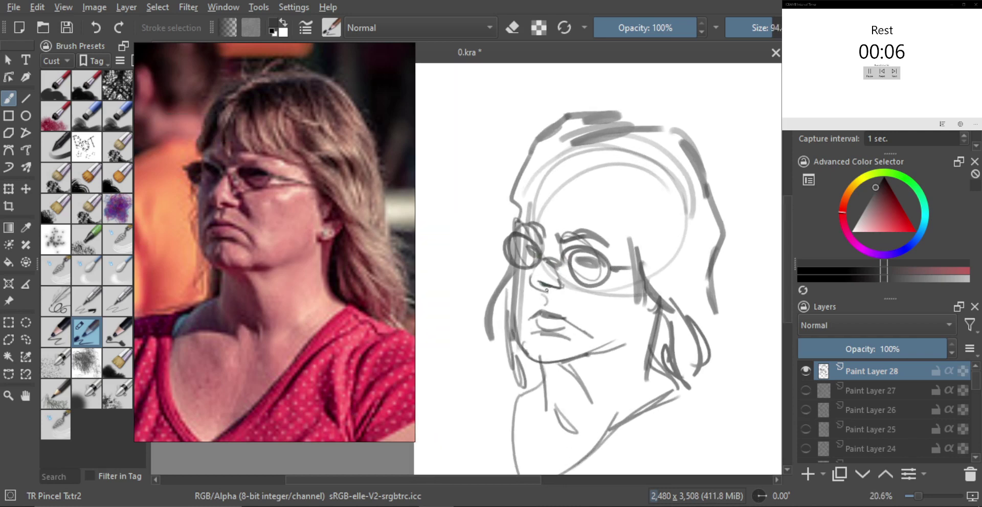
pyautogui.scroll(-3, 546, 290)
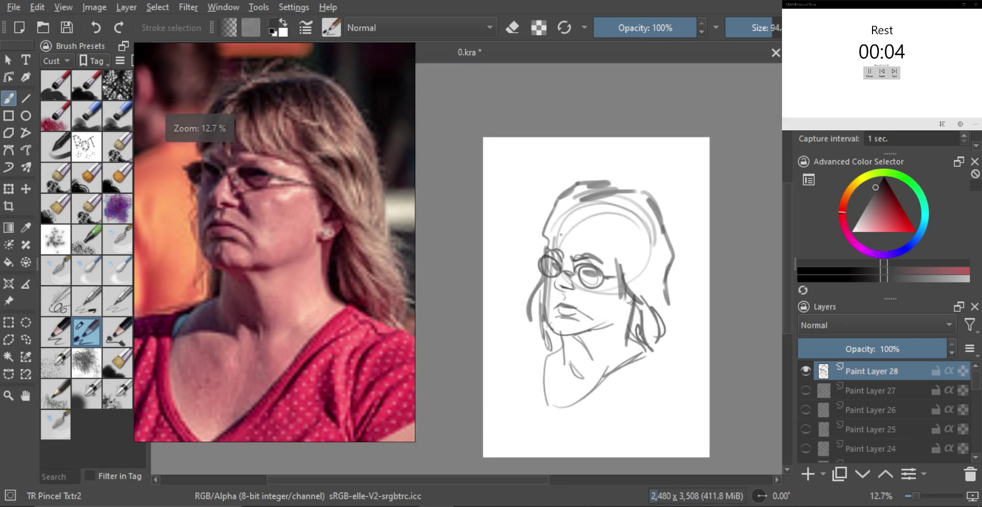
pyautogui.moveTo(565, 218)
pyautogui.mouseDown()
pyautogui.moveTo(556, 243)
pyautogui.moveTo(616, 269)
pyautogui.mouseUp()
# Step: Hide Paint Layer 28 and add a new paint layer
pyautogui.scroll(-1, 624, 258)
pyautogui.click(805, 371)
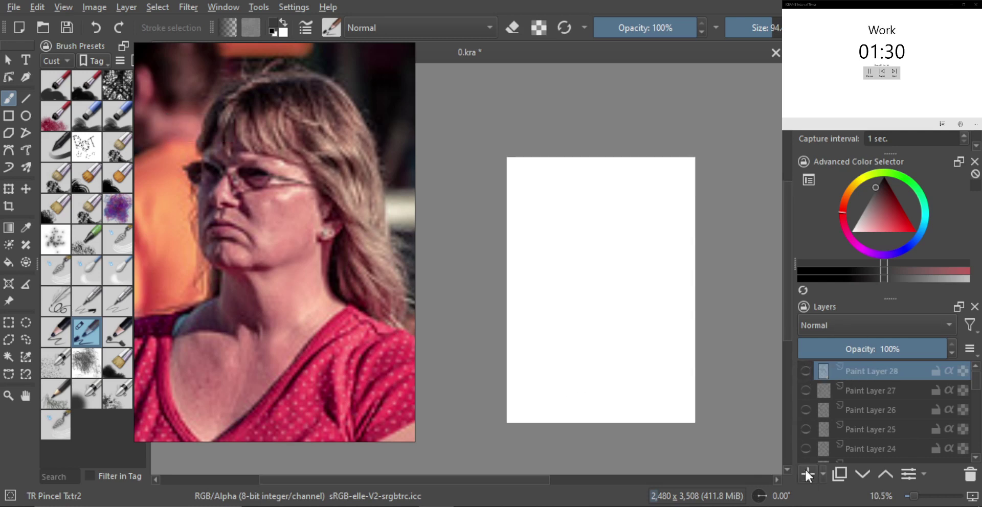
pyautogui.click(807, 474)
# Step: Switch the reference to the red-haired woman in left-facing profile and enlarge the photo
pyautogui.scroll(-5, 305, 265)
pyautogui.moveTo(391, 310); pyautogui.dragTo(267, 315)
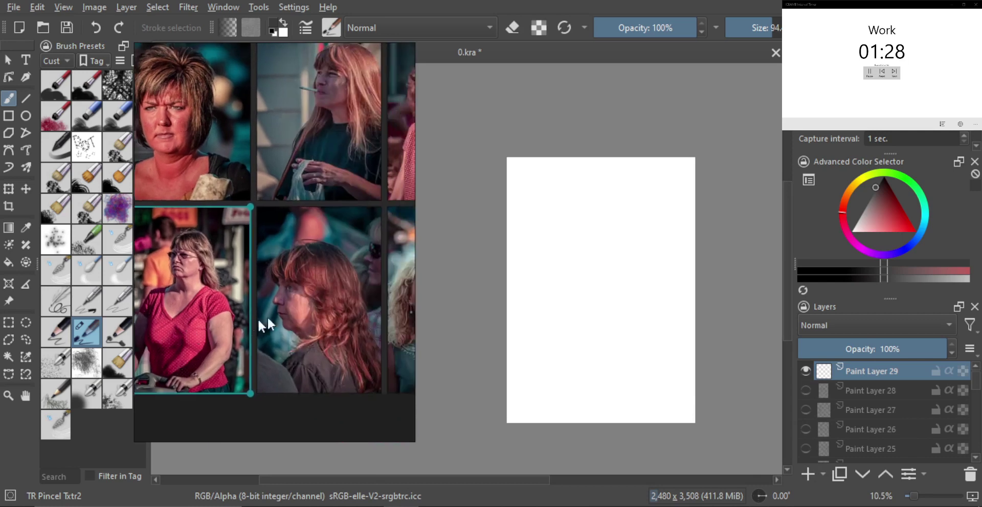
pyautogui.doubleClick(266, 316)
# Step: Block in the profile head with overlapping skull circles, a face line, the jaw and an eye-socket arc
pyautogui.moveTo(616, 220)
pyautogui.mouseDown()
pyautogui.moveTo(639, 269)
pyautogui.moveTo(579, 288)
pyautogui.moveTo(604, 214)
pyautogui.mouseUp()
pyautogui.scroll(2, 602, 271)
pyautogui.moveTo(543, 233)
pyautogui.mouseDown()
pyautogui.moveTo(555, 312)
pyautogui.moveTo(604, 305)
pyautogui.mouseUp()
pyautogui.scroll(3, 593, 261)
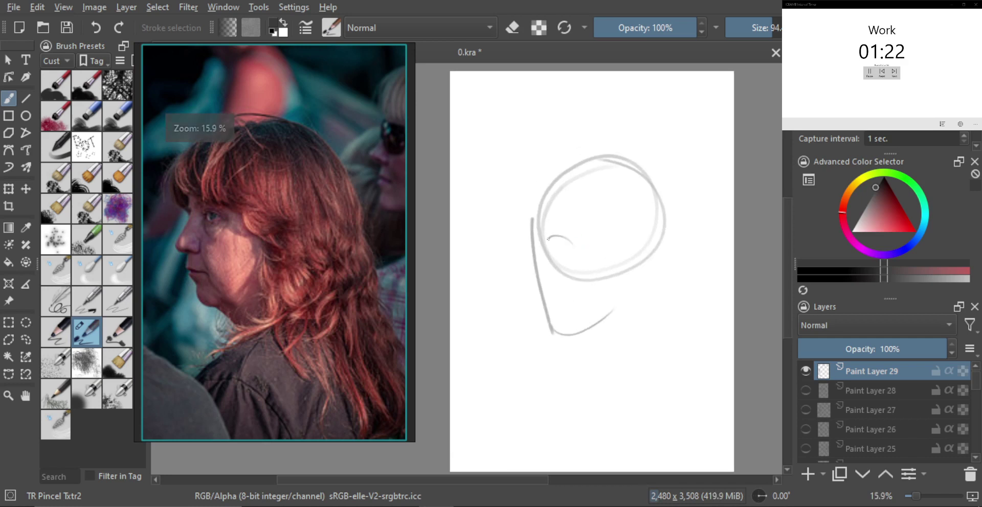
# Step: Sketch the eyeball, the nose and the profile contour from the upper lip down to the chin
pyautogui.moveTo(547, 239)
pyautogui.mouseDown()
pyautogui.moveTo(561, 255)
pyautogui.moveTo(529, 247)
pyautogui.moveTo(542, 269)
pyautogui.moveTo(526, 279)
pyautogui.moveTo(542, 340)
pyautogui.mouseUp()
pyautogui.scroll(1, 537, 273)
pyautogui.scroll(1, 540, 282)
pyautogui.scroll(1, 540, 282)
pyautogui.scroll(1, 538, 309)
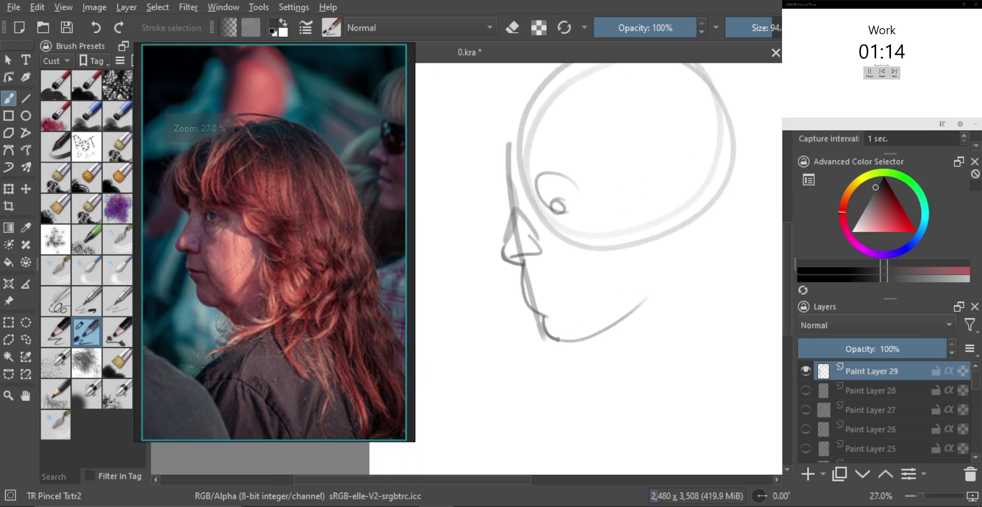
# Step: Draw the lips in profile with a smaller brush, undoing a stray chin stroke and darkening the mouth line
pyautogui.scroll(1, 552, 283)
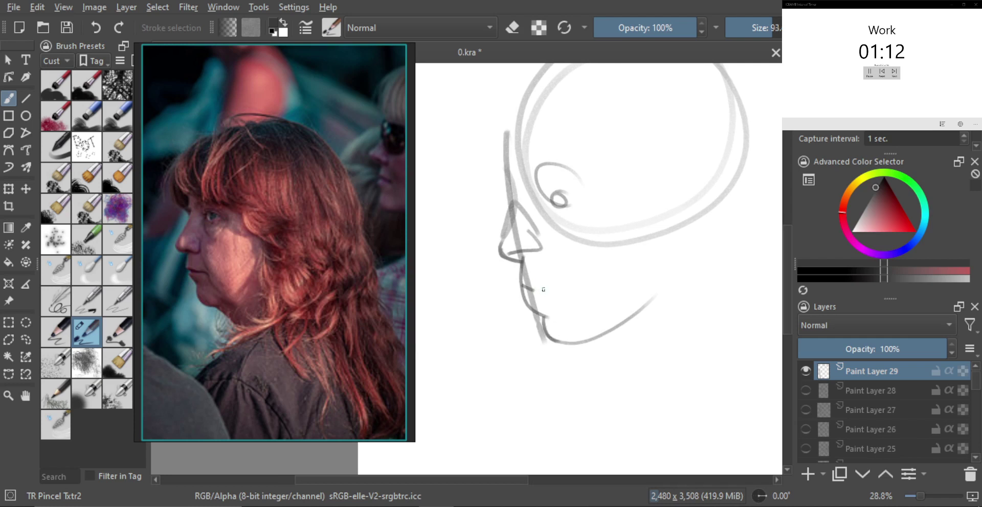
pyautogui.moveTo(548, 291); pyautogui.dragTo(562, 293)
pyautogui.press('[')
pyautogui.moveTo(529, 298); pyautogui.dragTo(559, 314)
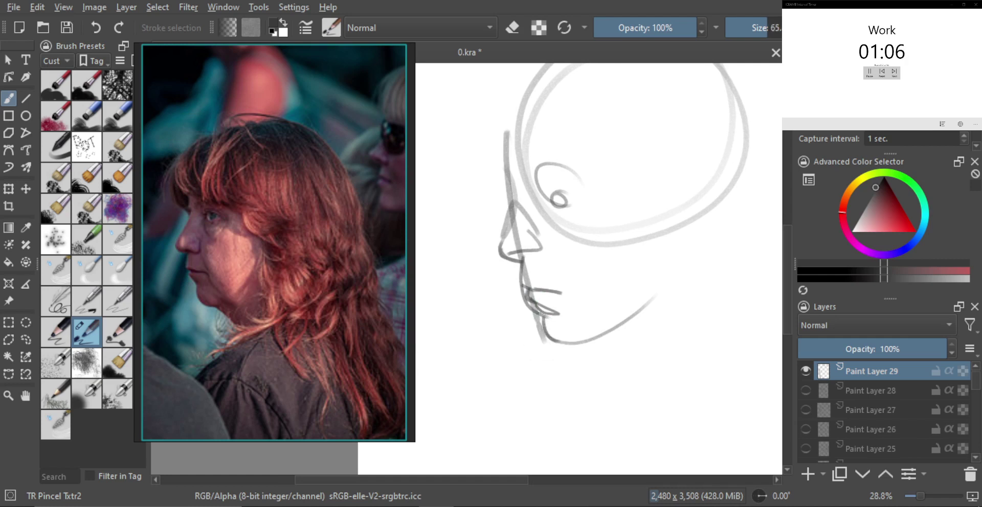
pyautogui.moveTo(541, 314); pyautogui.dragTo(561, 348)
pyautogui.scroll(1, 538, 307)
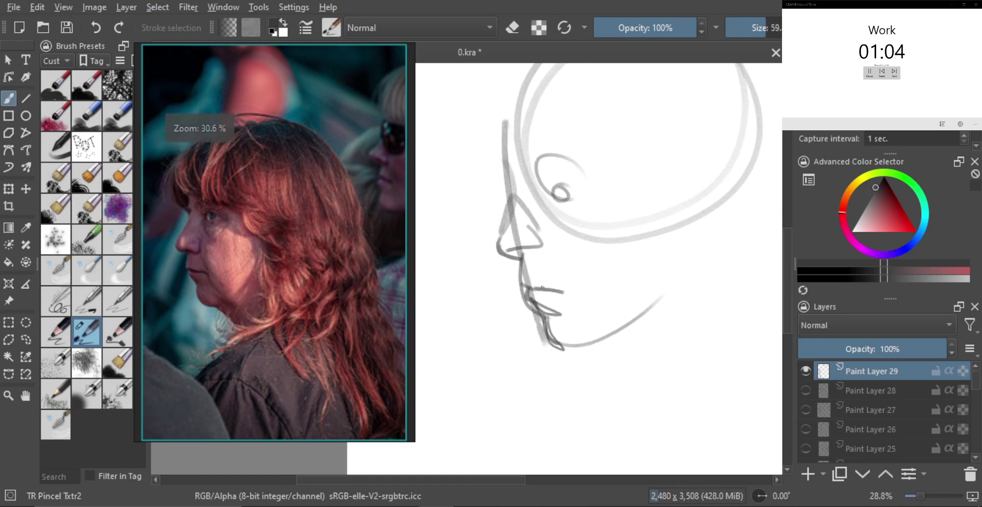
pyautogui.hotkey('ctrl', 'z')
pyautogui.scroll(1, 537, 307)
pyautogui.press('[')
pyautogui.press('[')
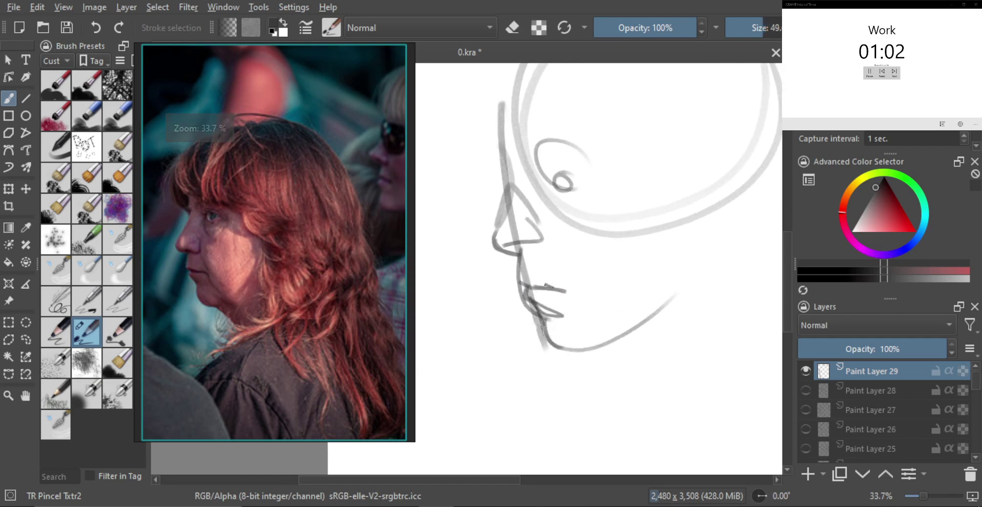
pyautogui.moveTo(550, 287); pyautogui.dragTo(513, 278)
pyautogui.press('[')
pyautogui.press('[')
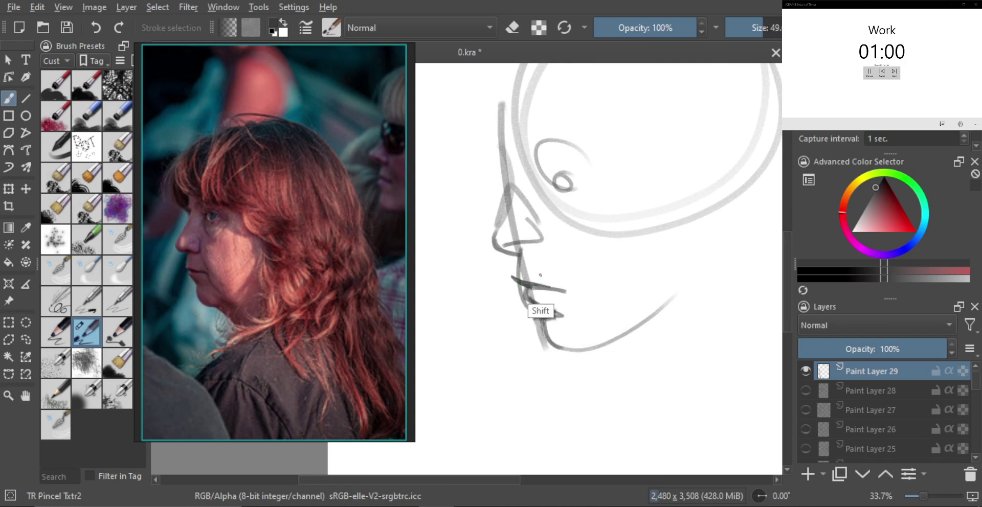
# Step: Refine the nose bridge, tip and nostril wing with darker lines, redoing the bridge stroke
pyautogui.scroll(1, 522, 261)
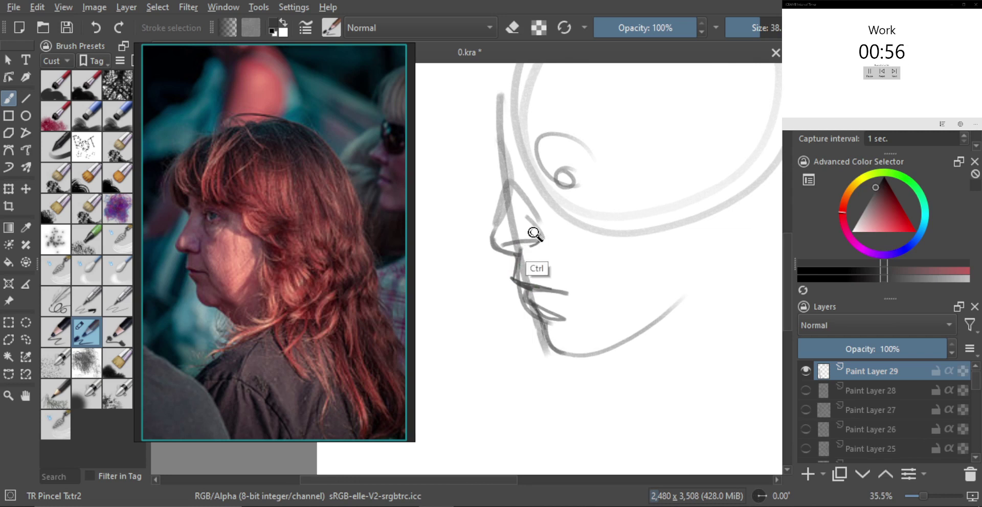
pyautogui.moveTo(527, 225); pyautogui.dragTo(531, 249)
pyautogui.scroll(-4, 522, 266)
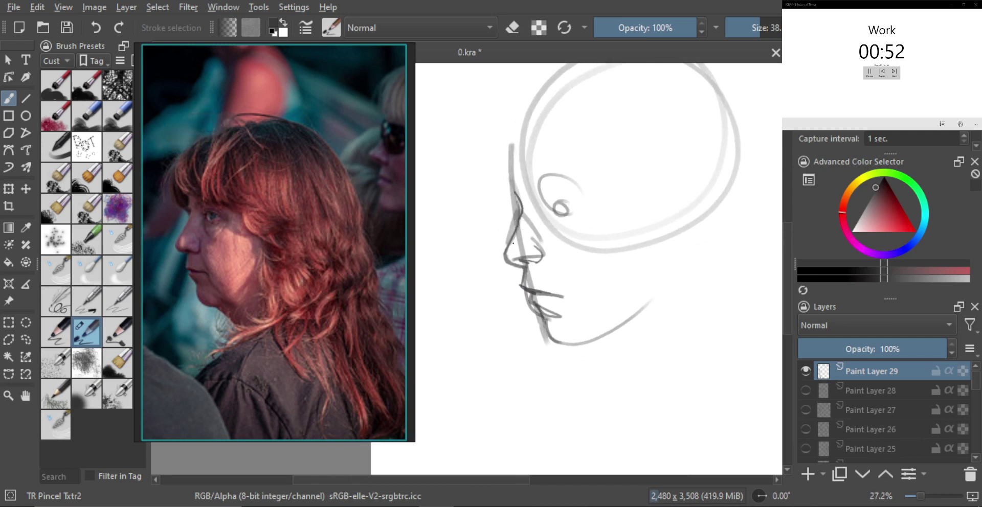
pyautogui.hotkey('ctrl', 'z')
pyautogui.scroll(1, 506, 250)
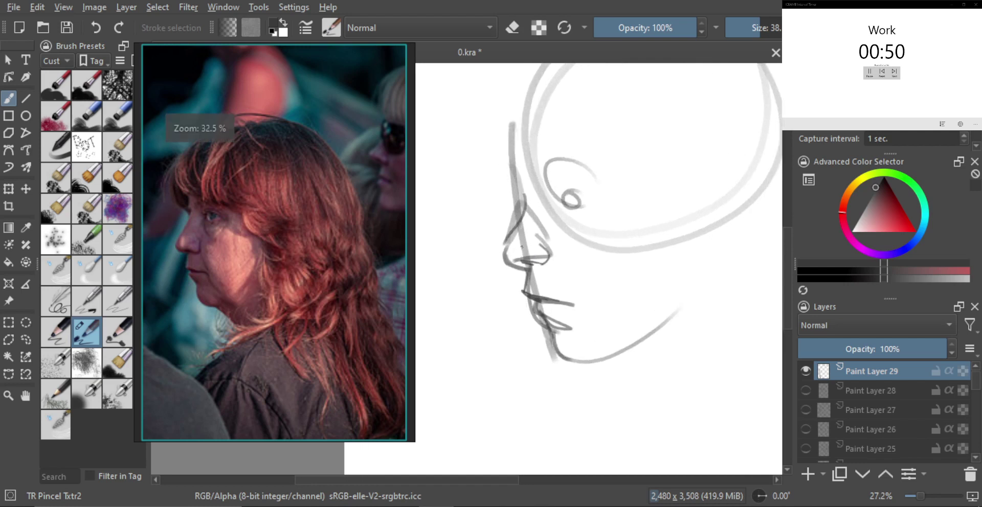
pyautogui.scroll(1, 502, 254)
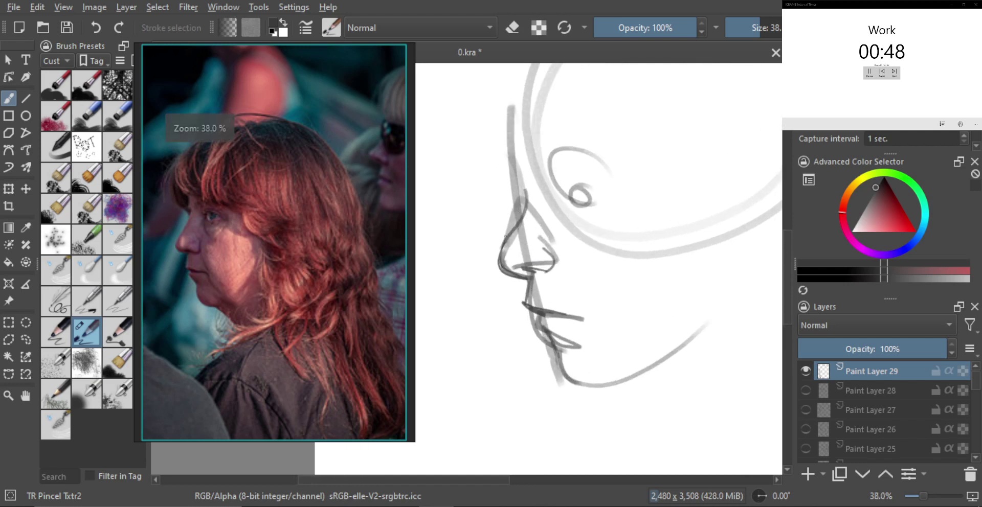
pyautogui.scroll(-2, 538, 202)
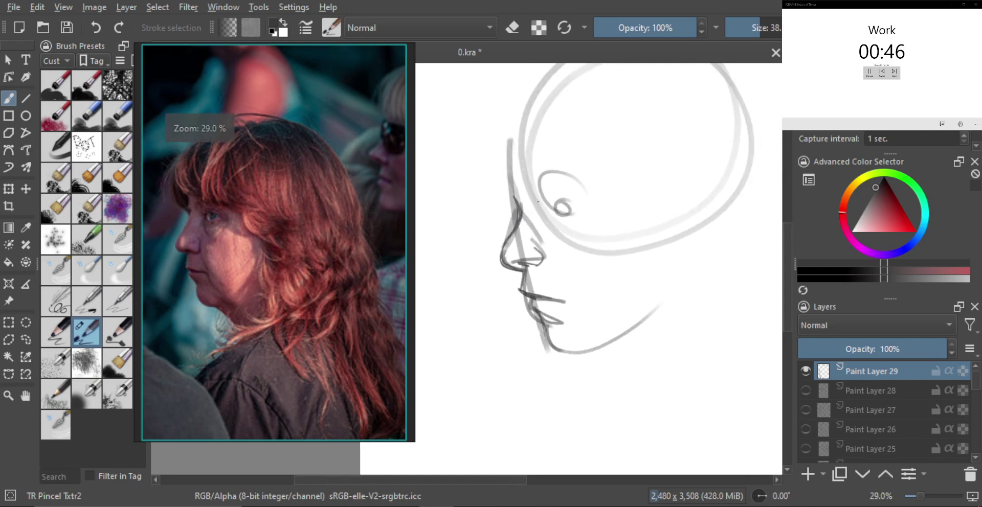
# Step: Draw the eye with its iris and lids, and add the eyebrow above it
pyautogui.moveTo(533, 189)
pyautogui.mouseDown()
pyautogui.moveTo(568, 175)
pyautogui.moveTo(538, 184)
pyautogui.moveTo(571, 218)
pyautogui.moveTo(553, 215)
pyautogui.moveTo(573, 198)
pyautogui.moveTo(582, 209)
pyautogui.mouseUp()
pyautogui.scroll(1, 554, 190)
pyautogui.keyDown('shift'); pyautogui.moveTo(573, 212); pyautogui.dragTo(553, 224); pyautogui.keyUp('shift')
pyautogui.press(']')
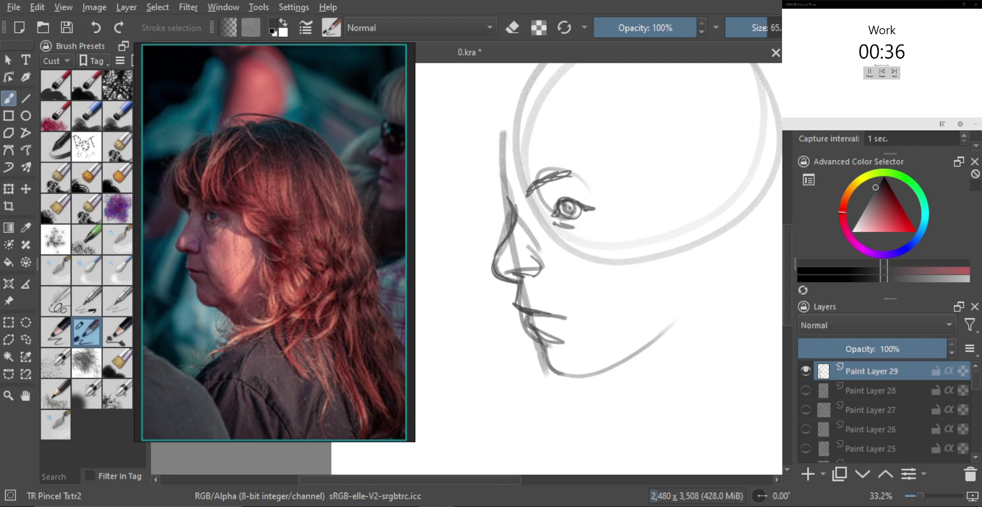
# Step: Add the bag under the eye and the cheek fold running from the nose past the mouth
pyautogui.moveTo(572, 253)
pyautogui.mouseDown()
pyautogui.moveTo(553, 231)
pyautogui.moveTo(588, 242)
pyautogui.moveTo(596, 286)
pyautogui.mouseUp()
pyautogui.moveTo(544, 262); pyautogui.dragTo(586, 321)
pyautogui.press('[')
pyautogui.press('-')
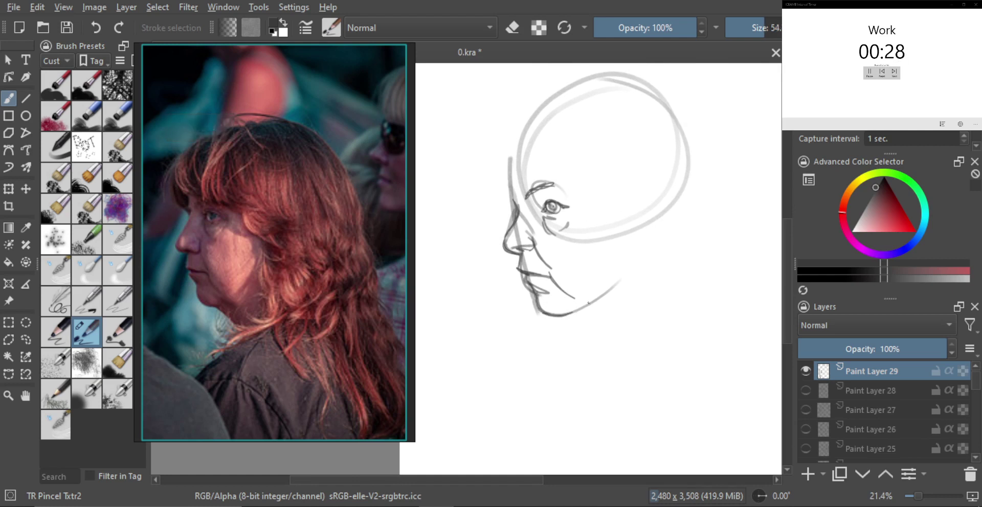
# Step: Draw the underside of the chin, the double-chin folds and the curve of the jaw and neck
pyautogui.press(']')
pyautogui.moveTo(570, 305); pyautogui.dragTo(594, 310)
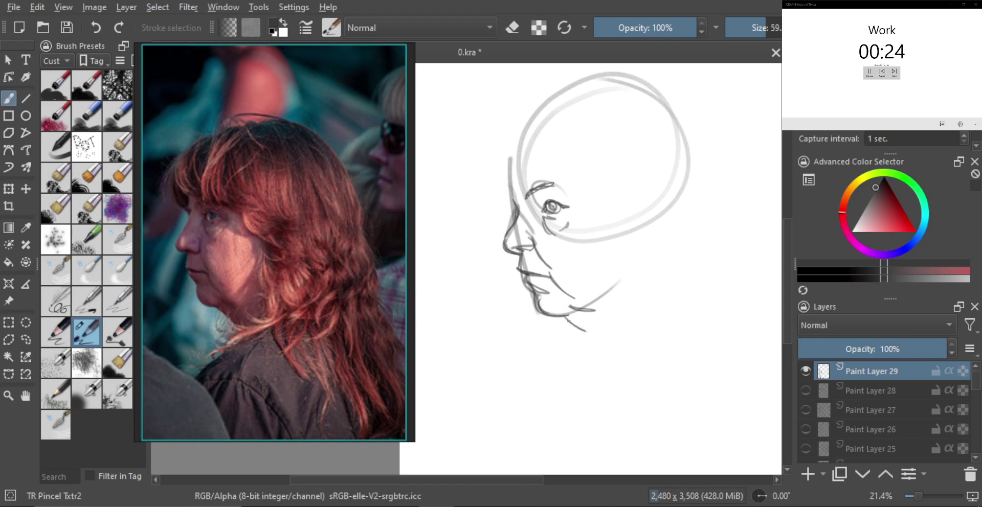
pyautogui.scroll(-1, 601, 335)
pyautogui.moveTo(603, 334); pyautogui.dragTo(568, 337)
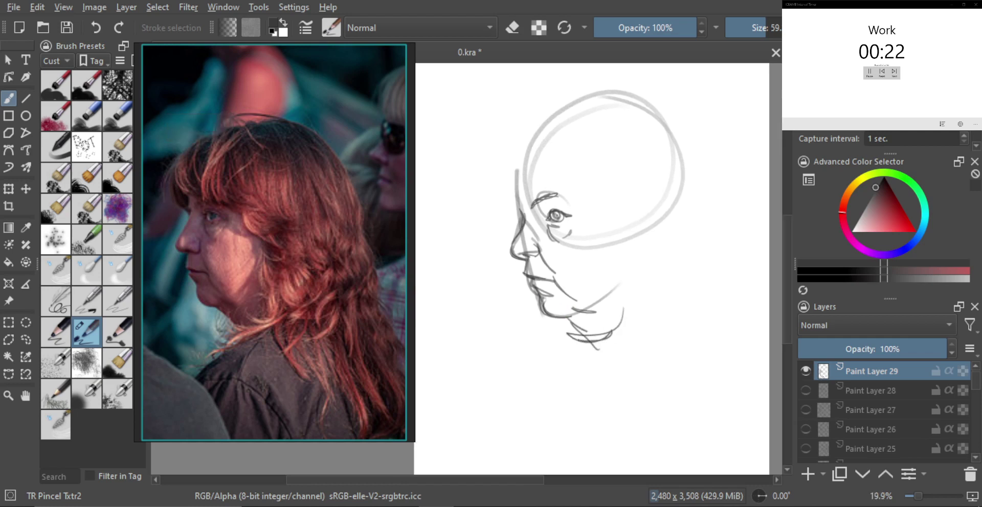
pyautogui.moveTo(643, 290); pyautogui.dragTo(612, 336)
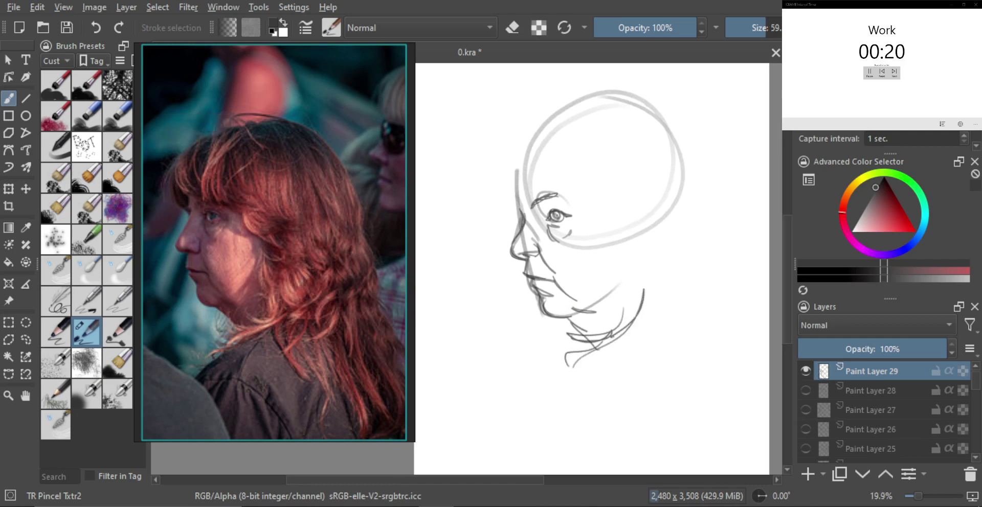
# Step: Sketch the fringe with curved strands falling over the forehead towards the eyebrow
pyautogui.scroll(-1, 642, 283)
pyautogui.moveTo(544, 147); pyautogui.dragTo(582, 209)
pyautogui.moveTo(553, 179); pyautogui.dragTo(589, 221)
pyautogui.keyDown('shift'); pyautogui.moveTo(554, 219); pyautogui.dragTo(559, 220); pyautogui.keyUp('shift')
pyautogui.moveTo(538, 146); pyautogui.dragTo(541, 198)
pyautogui.moveTo(525, 162); pyautogui.dragTo(553, 205)
pyautogui.moveTo(532, 153); pyautogui.dragTo(516, 217)
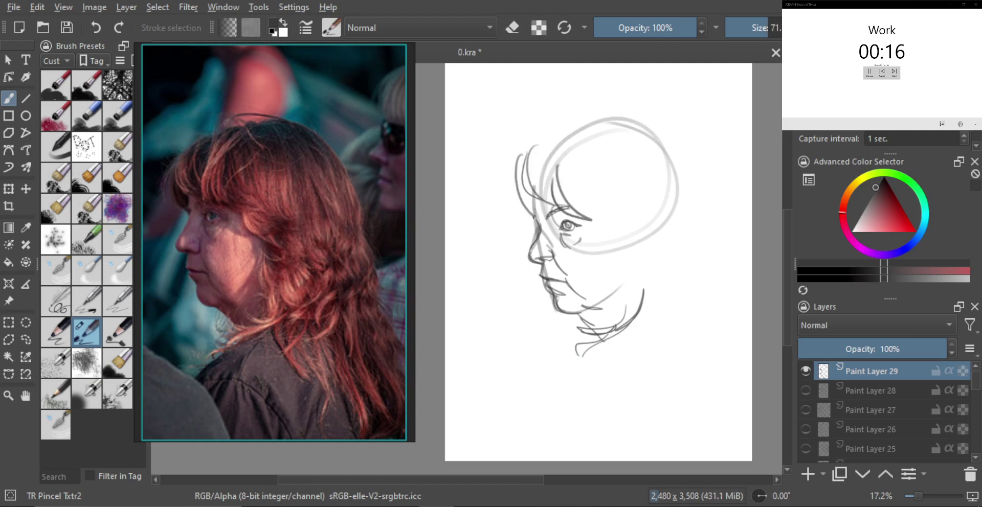
pyautogui.moveTo(527, 182); pyautogui.dragTo(512, 215)
# Step: Draw the hair edge beside the cheek with a larger brush, from the temple down to the neck
pyautogui.press(']')
pyautogui.press(']')
pyautogui.moveTo(594, 209)
pyautogui.mouseDown()
pyautogui.moveTo(650, 243)
pyautogui.moveTo(632, 293)
pyautogui.moveTo(650, 282)
pyautogui.mouseUp()
pyautogui.press(']')
pyautogui.scroll(-1, 652, 299)
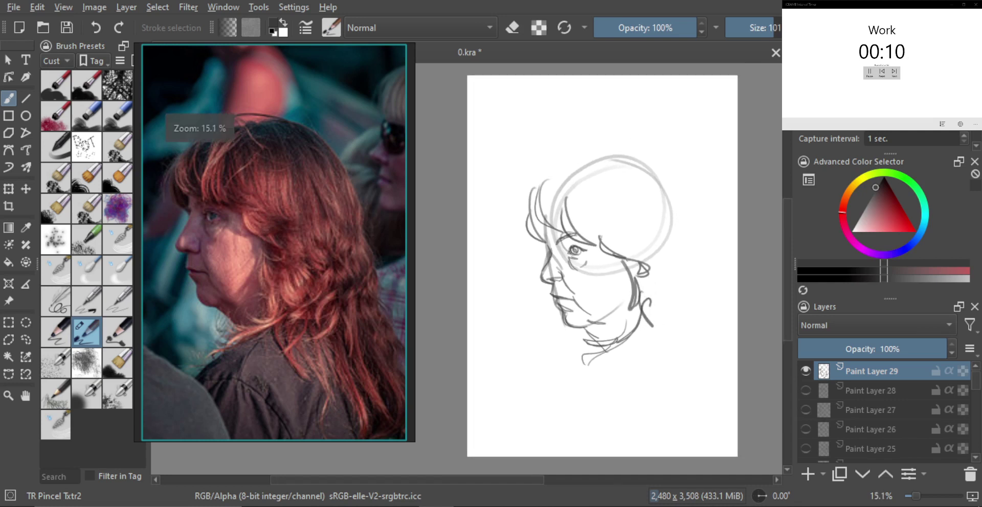
# Step: Draw the hair parting above the temple and outline the hair over the crown and back of the head
pyautogui.moveTo(596, 232); pyautogui.dragTo(608, 160)
pyautogui.moveTo(594, 230); pyautogui.dragTo(605, 153)
pyautogui.moveTo(543, 188)
pyautogui.mouseDown()
pyautogui.moveTo(564, 158)
pyautogui.moveTo(616, 144)
pyautogui.mouseUp()
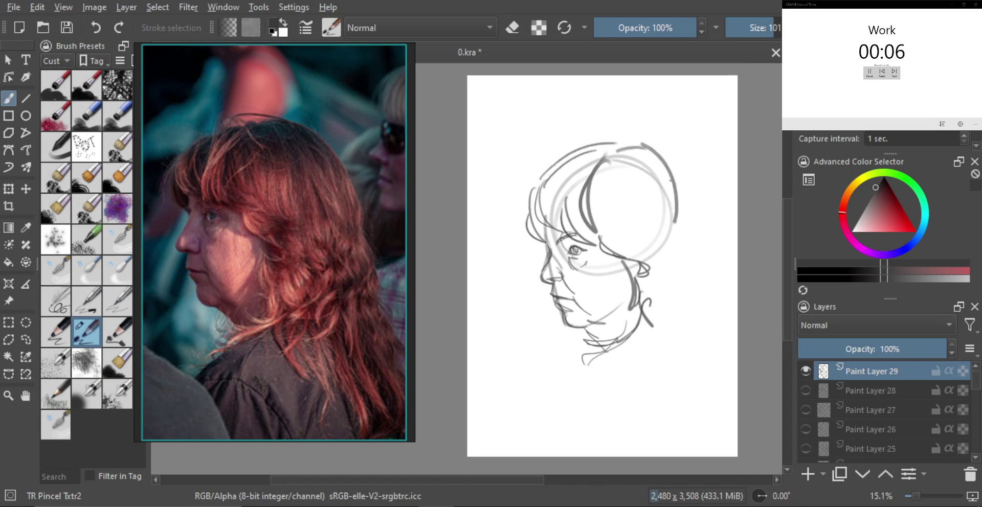
# Step: Redraw the hair outline fuller over the crown and down the back of the head, ending in loose wavy strands
pyautogui.press('m')
pyautogui.press('m')
pyautogui.hotkey('ctrl', 'z')
pyautogui.moveTo(650, 152); pyautogui.dragTo(676, 205)
pyautogui.moveTo(645, 142)
pyautogui.mouseDown()
pyautogui.moveTo(674, 180)
pyautogui.moveTo(684, 161)
pyautogui.moveTo(694, 186)
pyautogui.mouseUp()
pyautogui.hotkey('ctrl', 'z')
pyautogui.hotkey('ctrl', 'z')
pyautogui.moveTo(634, 146); pyautogui.dragTo(690, 228)
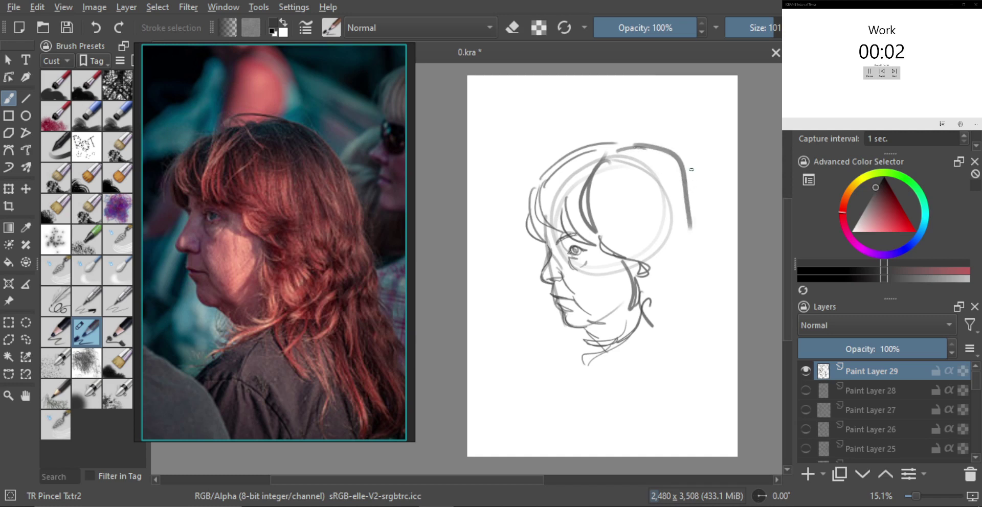
pyautogui.moveTo(677, 156); pyautogui.dragTo(698, 219)
pyautogui.hotkey('ctrl', 'z')
pyautogui.moveTo(688, 188); pyautogui.dragTo(680, 250)
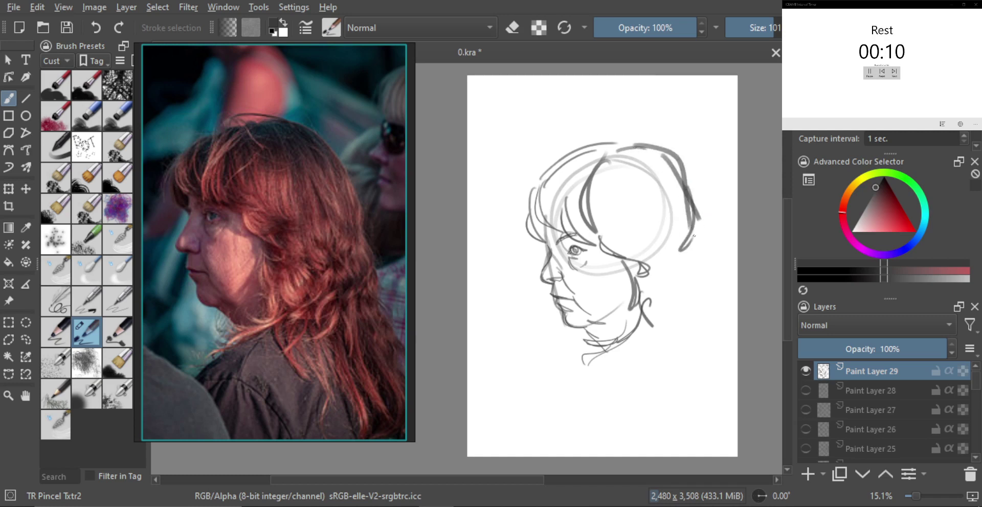
pyautogui.moveTo(685, 215)
pyautogui.mouseDown()
pyautogui.moveTo(695, 282)
pyautogui.moveTo(713, 283)
pyautogui.moveTo(716, 310)
pyautogui.mouseUp()
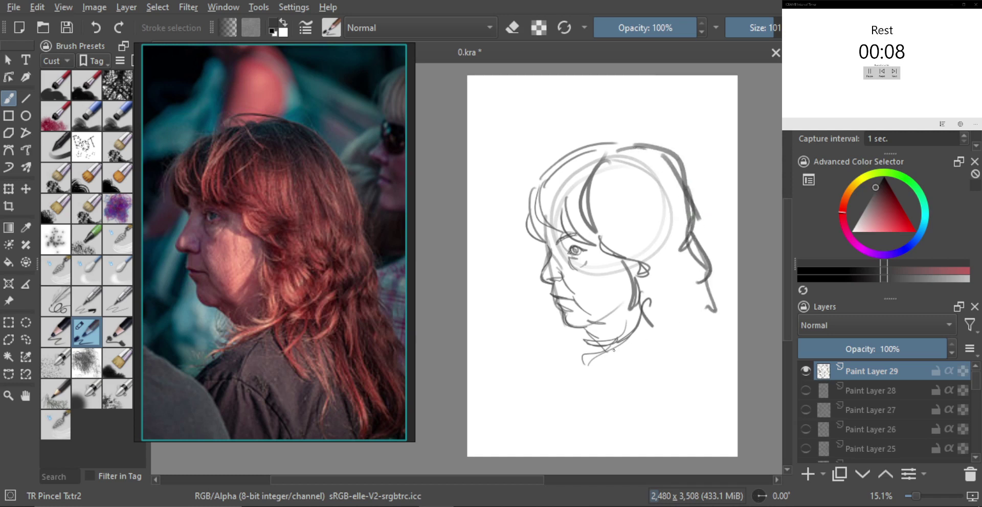
# Step: Sketch the collar and shoulder lines from beneath the chin across to the hair at the back
pyautogui.moveTo(608, 353); pyautogui.dragTo(679, 316)
pyautogui.moveTo(613, 348)
pyautogui.mouseDown()
pyautogui.moveTo(682, 316)
pyautogui.moveTo(664, 334)
pyautogui.mouseUp()
pyautogui.moveTo(680, 330)
pyautogui.mouseDown()
pyautogui.moveTo(701, 330)
pyautogui.moveTo(710, 313)
pyautogui.mouseUp()
# Step: Hide the finished profile sketch and add a new empty paint layer for the next portrait
pyautogui.scroll(-1, 690, 311)
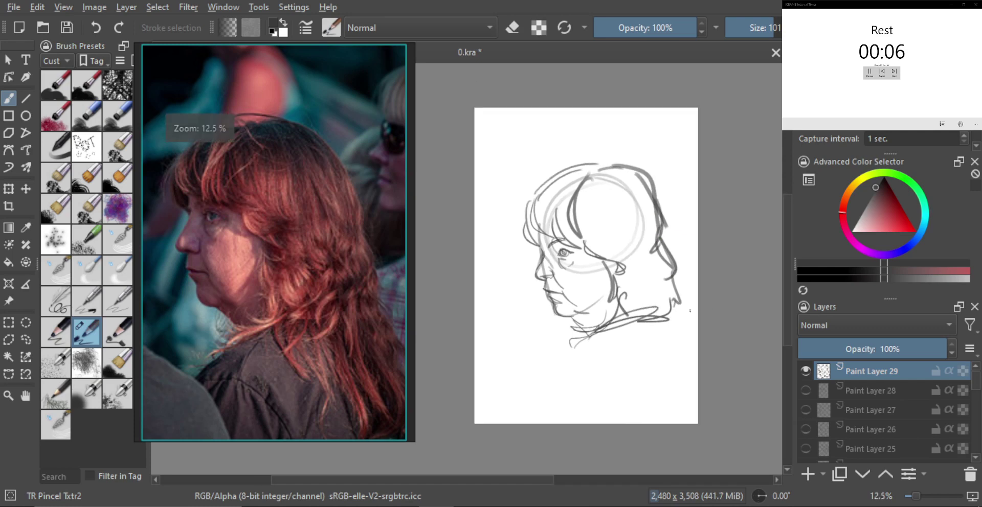
pyautogui.click(806, 370)
pyautogui.click(807, 473)
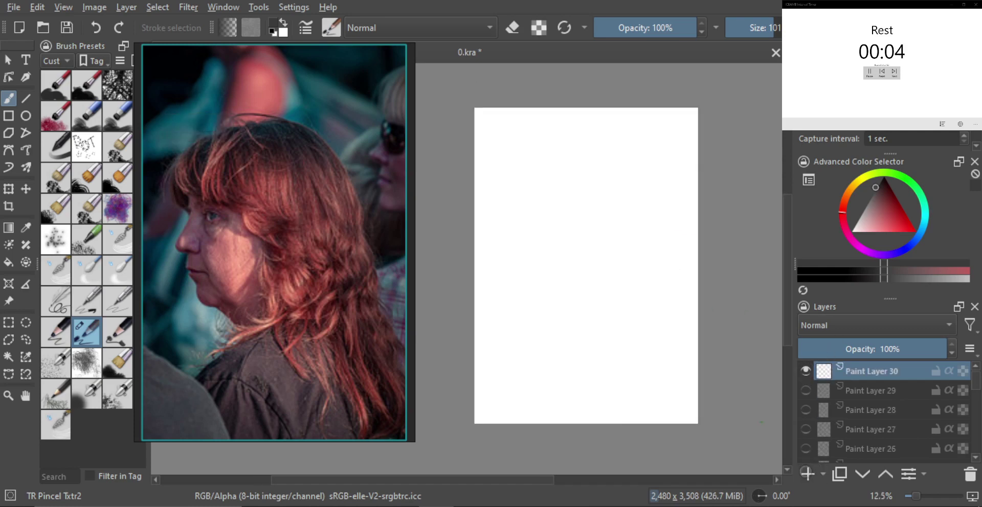
# Step: Bring up the reference photo of the frowning woman with curly blonde hair, enlarged and centred on her head
pyautogui.doubleClick(314, 281)
pyautogui.click(276, 302)
pyautogui.doubleClick(366, 306)
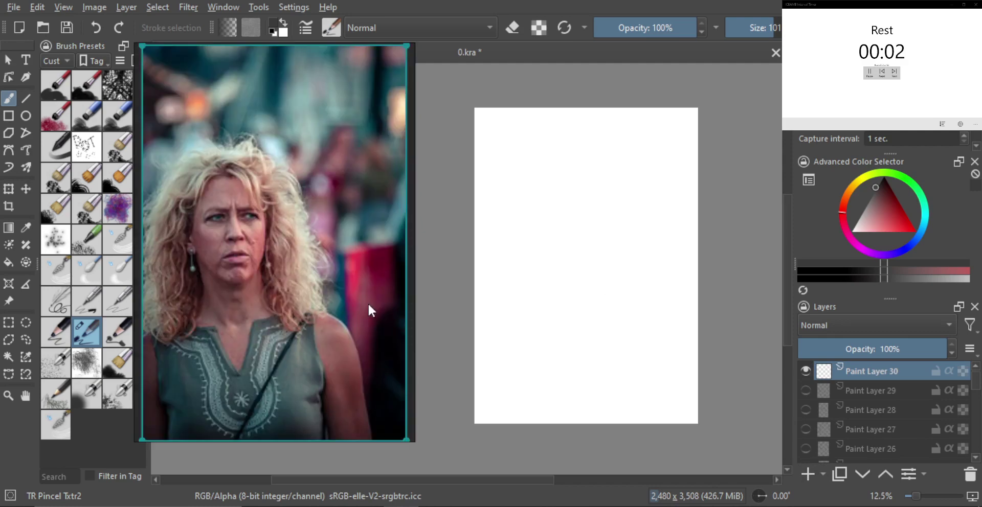
pyautogui.scroll(3, 281, 274)
pyautogui.moveTo(281, 275); pyautogui.dragTo(338, 302)
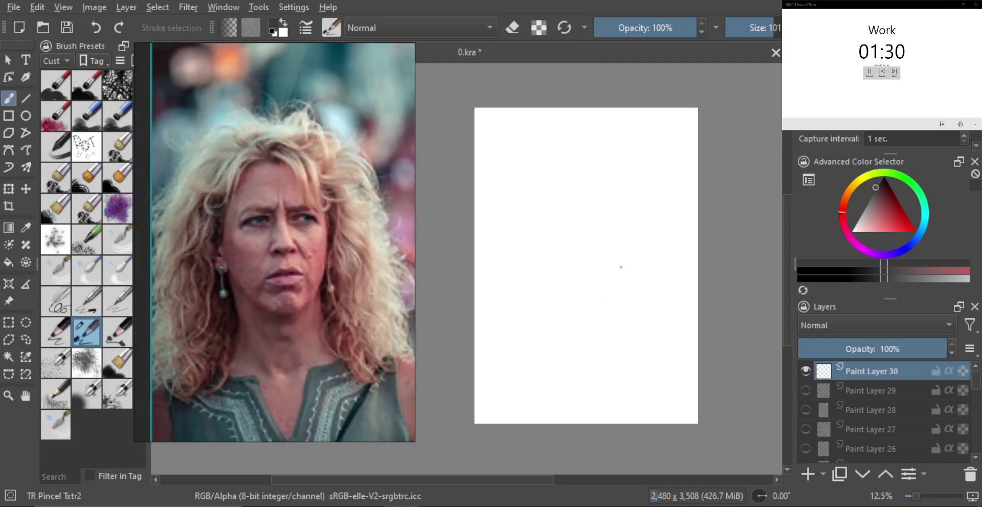
# Step: Rough in the egg-shaped head with a flat chin line and circles for the two eye sockets
pyautogui.moveTo(566, 215)
pyautogui.mouseDown()
pyautogui.moveTo(633, 267)
pyautogui.moveTo(633, 281)
pyautogui.moveTo(570, 290)
pyautogui.mouseUp()
pyautogui.hotkey('ctrl', 'z')
pyautogui.moveTo(627, 279)
pyautogui.mouseDown()
pyautogui.moveTo(564, 289)
pyautogui.moveTo(624, 260)
pyautogui.moveTo(585, 224)
pyautogui.mouseUp()
pyautogui.moveTo(533, 209)
pyautogui.mouseDown()
pyautogui.moveTo(553, 226)
pyautogui.moveTo(553, 204)
pyautogui.moveTo(593, 224)
pyautogui.mouseUp()
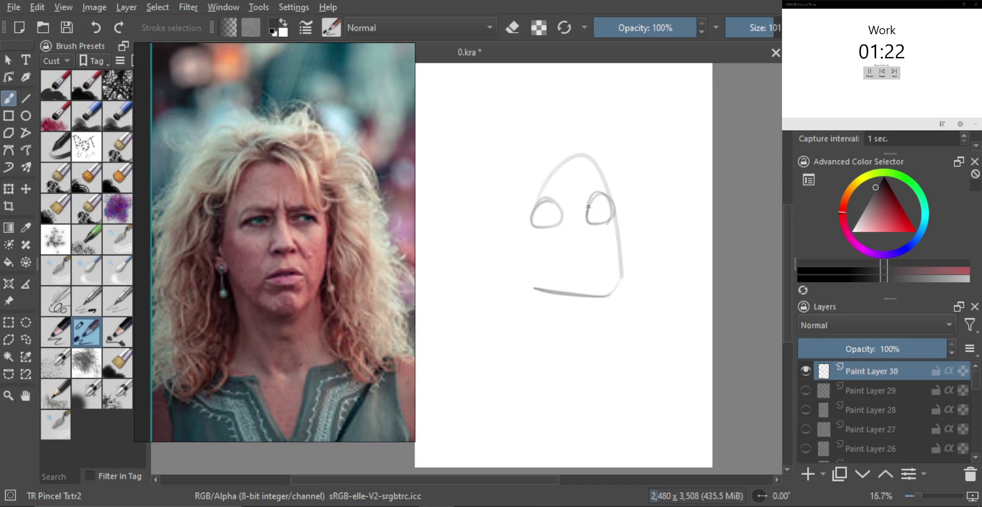
# Step: Place the eye shapes inside the sockets and block in the nose with its nostrils
pyautogui.scroll(1, 584, 210)
pyautogui.moveTo(532, 223)
pyautogui.mouseDown()
pyautogui.moveTo(604, 209)
pyautogui.moveTo(592, 224)
pyautogui.moveTo(550, 228)
pyautogui.moveTo(568, 242)
pyautogui.moveTo(580, 235)
pyautogui.mouseUp()
pyautogui.scroll(1, 592, 224)
pyautogui.scroll(1, 565, 251)
pyautogui.press('[')
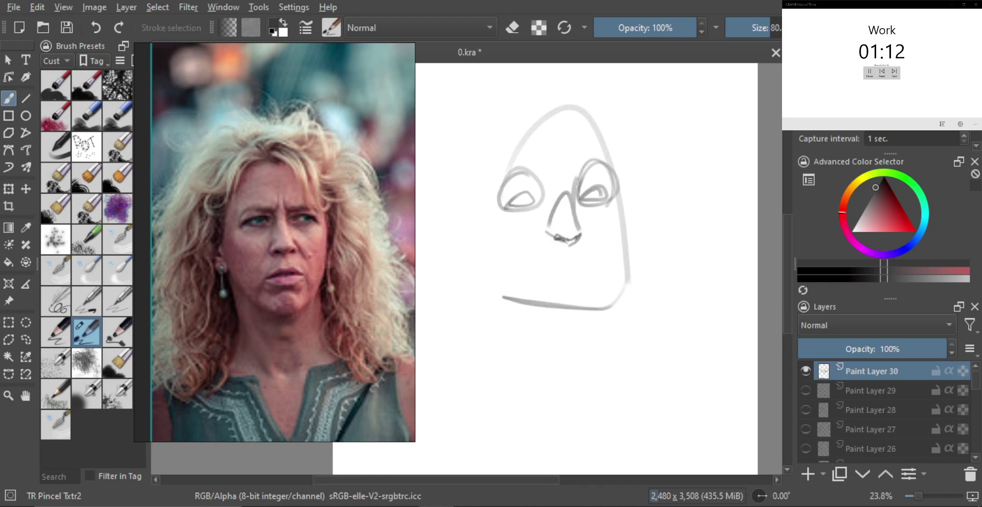
# Step: Draw the slanted mouth below the nose, shading the upper lip and the shadow under the lower lip
pyautogui.moveTo(575, 239); pyautogui.dragTo(561, 278)
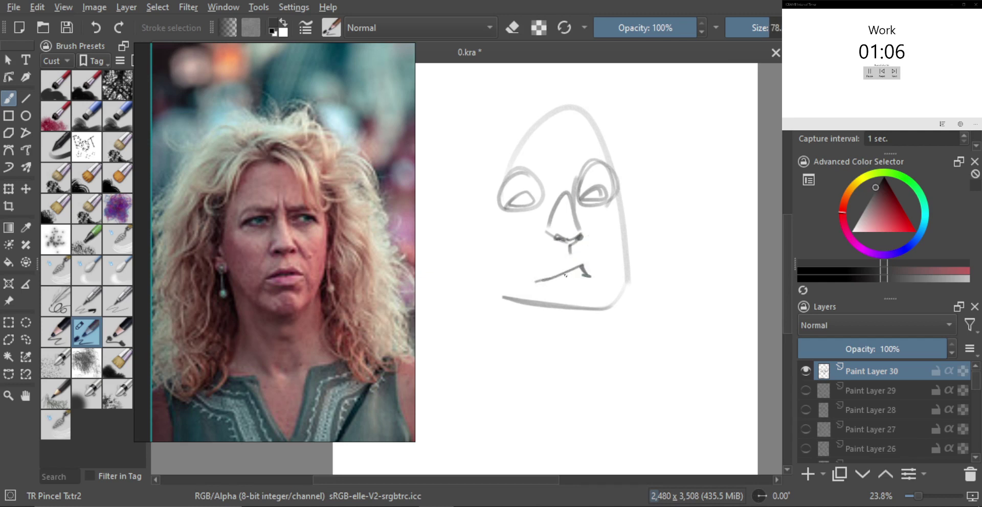
pyautogui.press(']')
pyautogui.press(']')
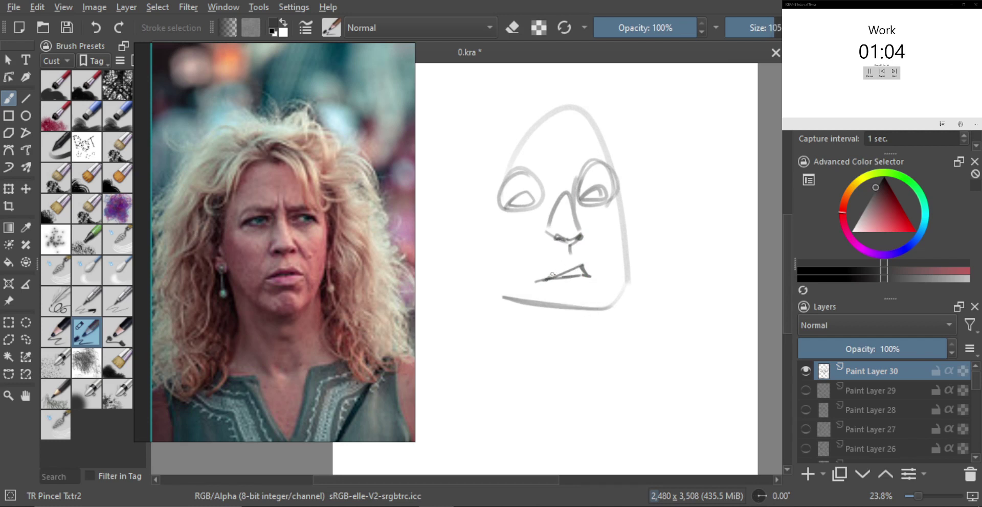
pyautogui.moveTo(553, 275)
pyautogui.mouseDown()
pyautogui.moveTo(576, 267)
pyautogui.moveTo(555, 289)
pyautogui.moveTo(583, 292)
pyautogui.mouseUp()
pyautogui.press(']')
pyautogui.moveTo(545, 188)
pyautogui.mouseDown()
pyautogui.moveTo(567, 291)
pyautogui.moveTo(592, 290)
pyautogui.moveTo(560, 311)
pyautogui.mouseUp()
# Step: Undo the trial chin stroke and redraw the far side of the face as a darker line from eye to jaw
pyautogui.press('[')
pyautogui.hotkey('ctrl', 'z')
pyautogui.hotkey('ctrl', 'z')
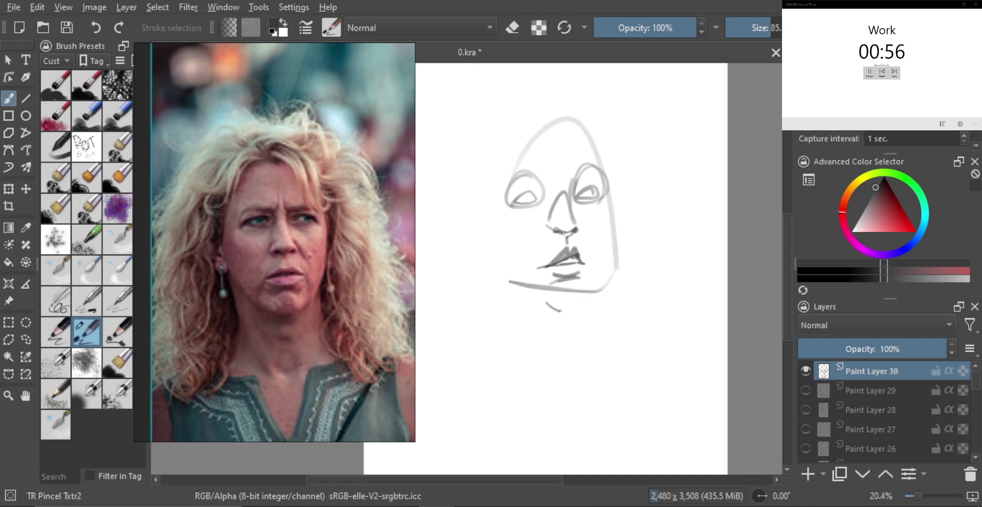
pyautogui.hotkey('ctrl', 'z')
pyautogui.moveTo(611, 195); pyautogui.dragTo(602, 312)
pyautogui.hotkey('ctrl', 'z')
pyautogui.moveTo(615, 204)
pyautogui.mouseDown()
pyautogui.moveTo(614, 240)
pyautogui.moveTo(586, 303)
pyautogui.moveTo(529, 302)
pyautogui.mouseUp()
pyautogui.hotkey('ctrl', 'z')
pyautogui.hotkey('ctrl', 'z')
# Step: Draw the far jaw corner and a lower chin curve beneath the first chin line
pyautogui.moveTo(609, 279); pyautogui.dragTo(593, 306)
pyautogui.hotkey('ctrl', 'z')
pyautogui.moveTo(610, 269)
pyautogui.mouseDown()
pyautogui.moveTo(594, 312)
pyautogui.moveTo(530, 307)
pyautogui.moveTo(578, 317)
pyautogui.mouseUp()
pyautogui.hotkey('ctrl', 'z')
pyautogui.moveTo(520, 310); pyautogui.dragTo(589, 320)
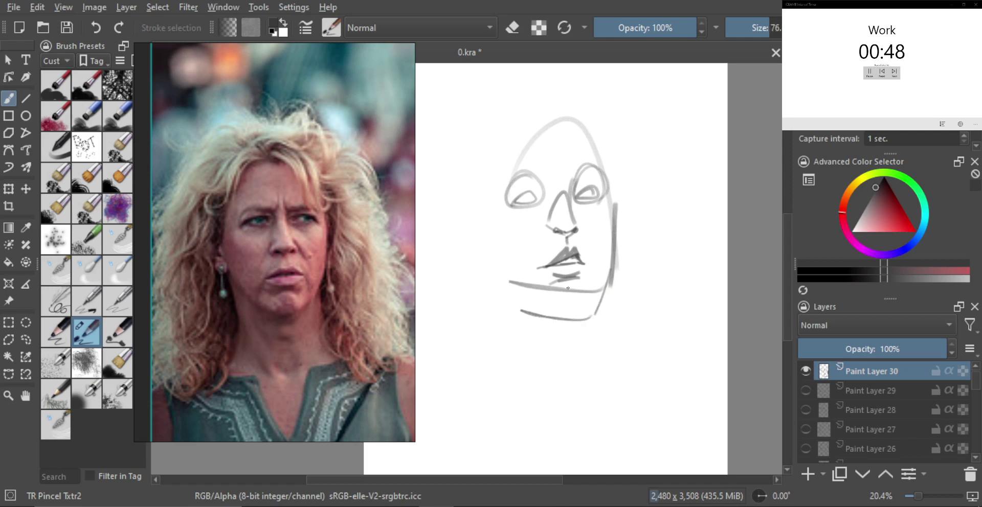
# Step: Redraw the bottom of the chin more pointed and add the rounded chin pad inside the jaw curve
pyautogui.hotkey('ctrl', 'z')
pyautogui.press('[')
pyautogui.moveTo(591, 302)
pyautogui.mouseDown()
pyautogui.moveTo(546, 309)
pyautogui.moveTo(594, 313)
pyautogui.mouseUp()
pyautogui.press(']')
pyautogui.moveTo(580, 292)
pyautogui.mouseDown()
pyautogui.moveTo(546, 272)
pyautogui.moveTo(535, 250)
pyautogui.mouseUp()
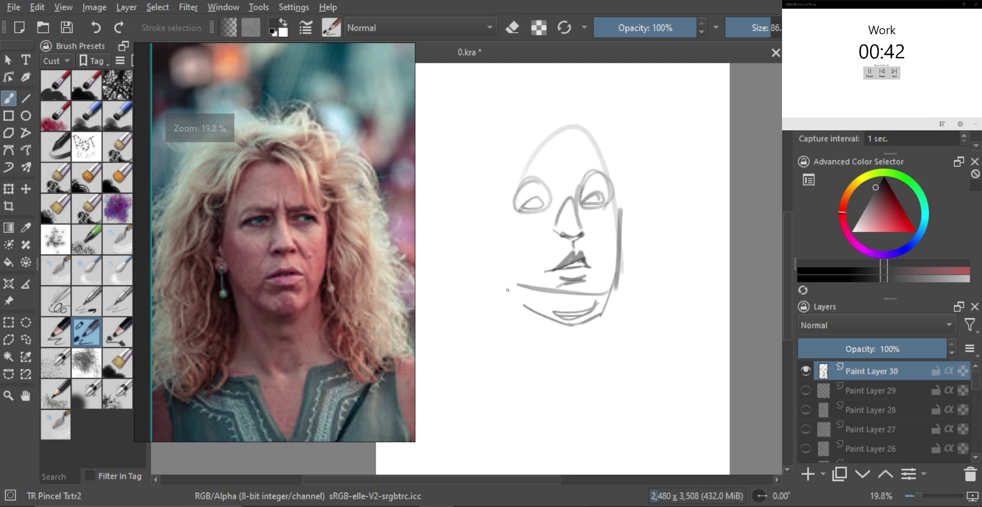
# Step: Draw the folds on both sides of the mouth and erase most of the old flat chin line
pyautogui.press('ctrl')
pyautogui.scroll(1, 529, 276)
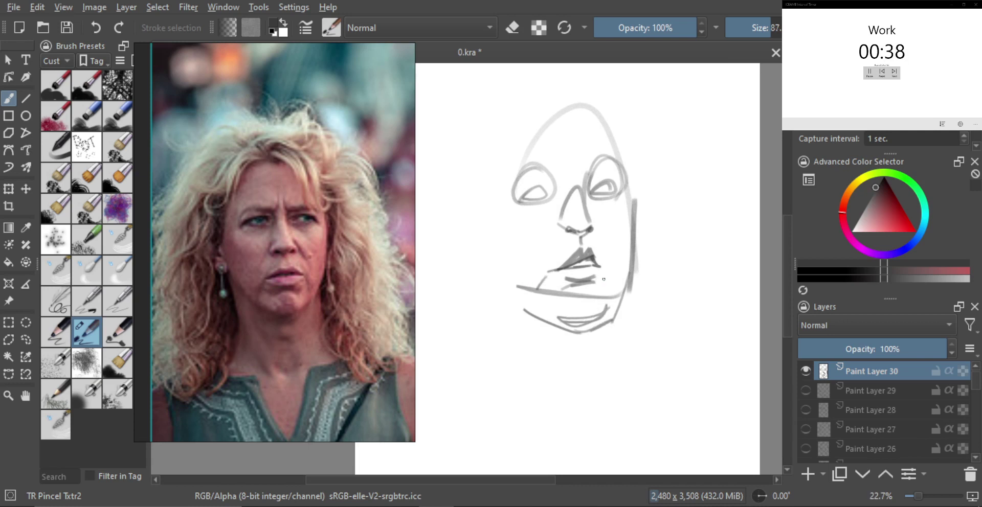
pyautogui.press('e')
pyautogui.moveTo(523, 289); pyautogui.dragTo(561, 293)
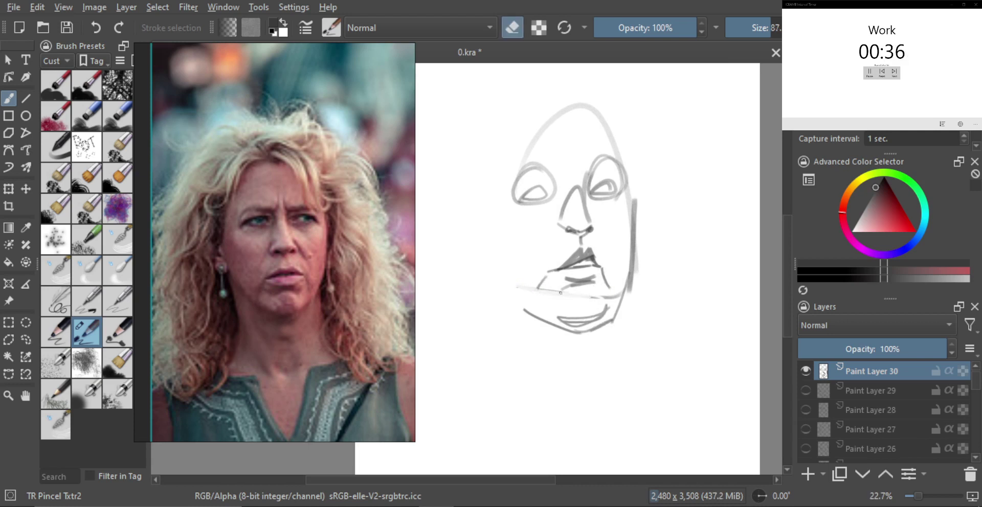
pyautogui.press('e')
# Step: Refine both eyes with a smaller brush, adding the lids, irises and the lashes at the near outer corner
pyautogui.scroll(1, 518, 192)
pyautogui.press('[')
pyautogui.press('[')
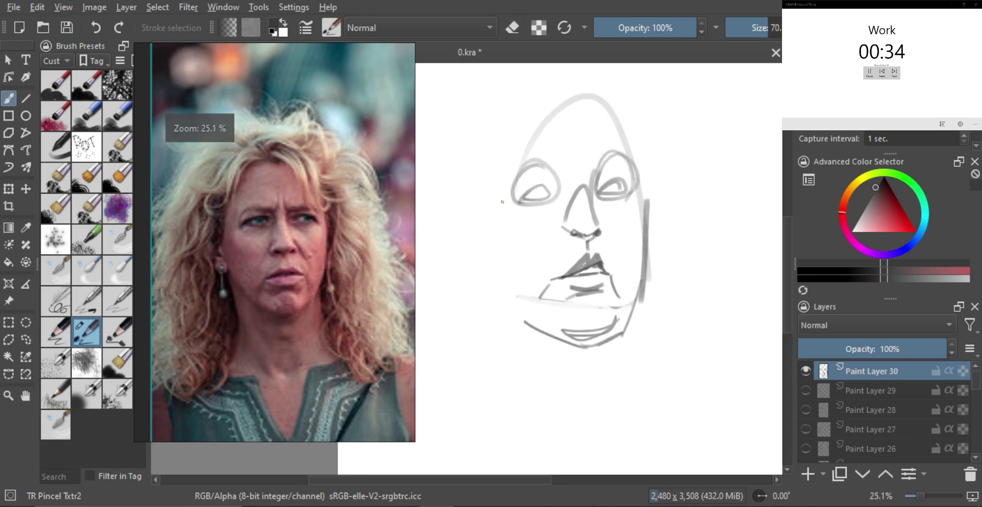
pyautogui.moveTo(502, 203); pyautogui.dragTo(514, 198)
pyautogui.moveTo(503, 206); pyautogui.dragTo(516, 200)
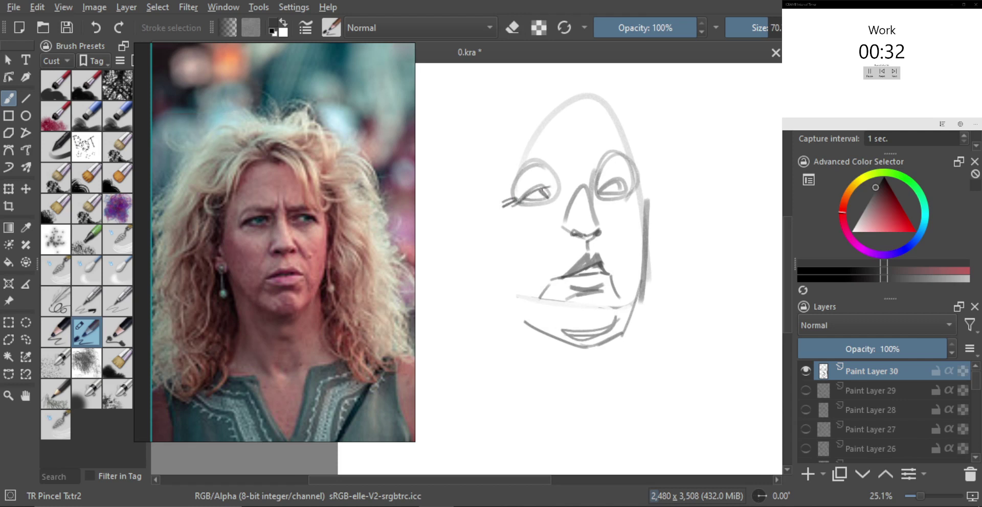
pyautogui.press('[')
pyautogui.moveTo(600, 192)
pyautogui.mouseDown()
pyautogui.moveTo(630, 180)
pyautogui.moveTo(630, 195)
pyautogui.mouseUp()
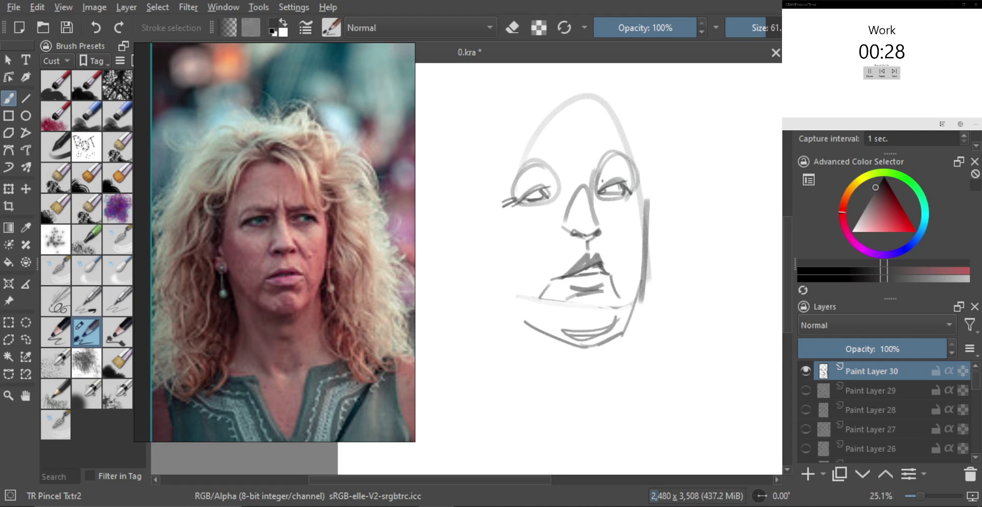
# Step: Draw the lowered eyebrows above both eyes and the vertical frown lines between them
pyautogui.press(']')
pyautogui.moveTo(522, 170); pyautogui.dragTo(556, 179)
pyautogui.moveTo(521, 165); pyautogui.dragTo(563, 173)
pyautogui.moveTo(566, 150)
pyautogui.mouseDown()
pyautogui.moveTo(566, 174)
pyautogui.moveTo(603, 170)
pyautogui.mouseUp()
pyautogui.press(']')
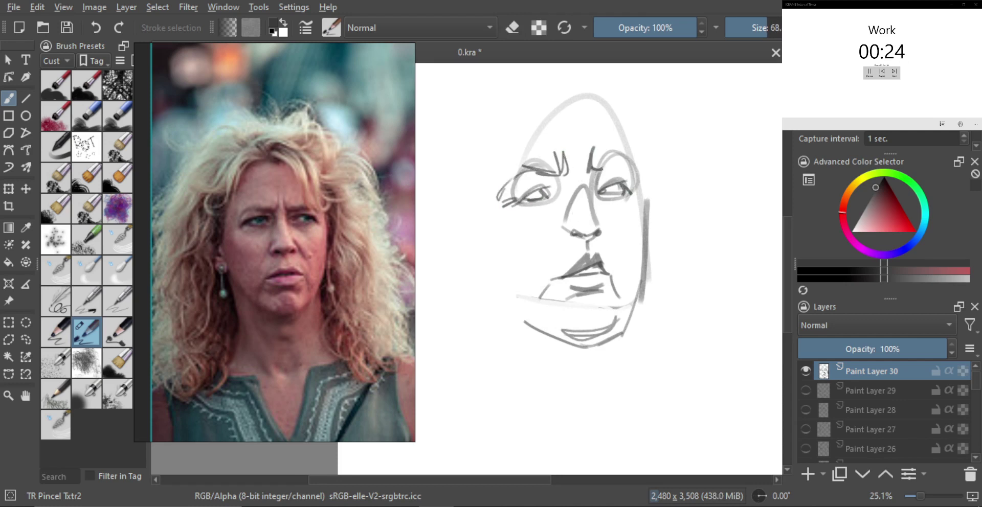
pyautogui.press(']')
# Step: Draw the hair edge beside the near temple and down along the cheek
pyautogui.press('-')
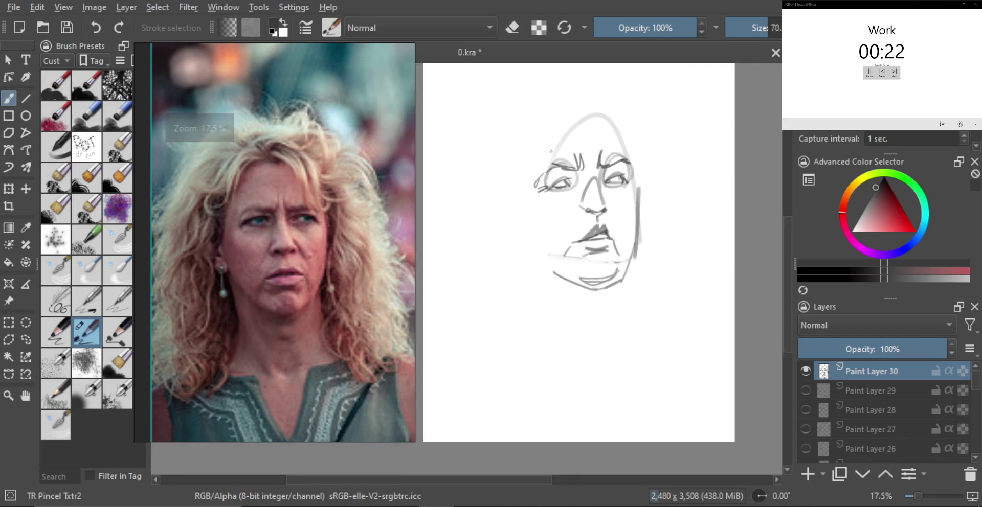
pyautogui.moveTo(552, 130)
pyautogui.mouseDown()
pyautogui.moveTo(517, 202)
pyautogui.moveTo(525, 236)
pyautogui.mouseUp()
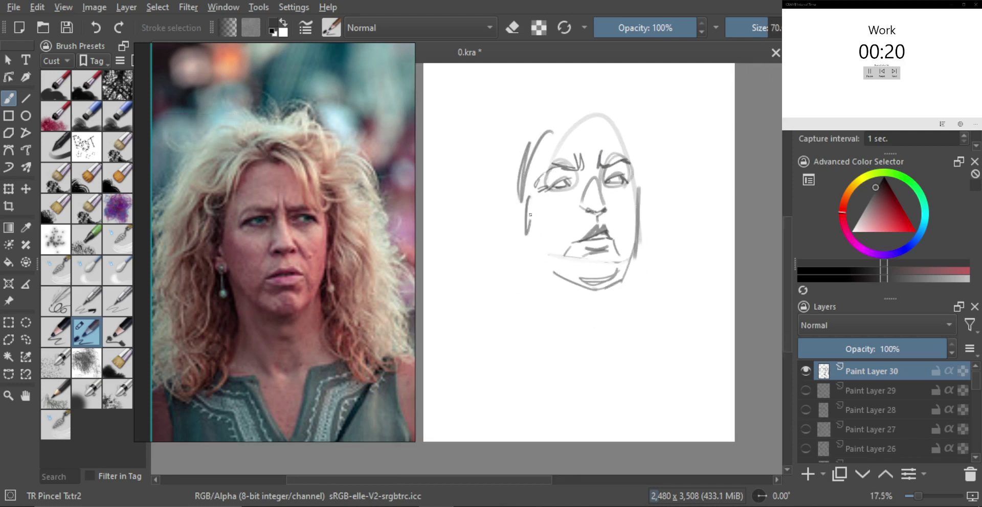
pyautogui.press(']')
# Step: Darken the near side of the face and sketch the earlobe with its hanging earring and the far earring
pyautogui.moveTo(532, 190); pyautogui.dragTo(520, 276)
pyautogui.hotkey('ctrl', 'z')
pyautogui.press('[')
pyautogui.moveTo(641, 236); pyautogui.dragTo(643, 244)
pyautogui.press('[')
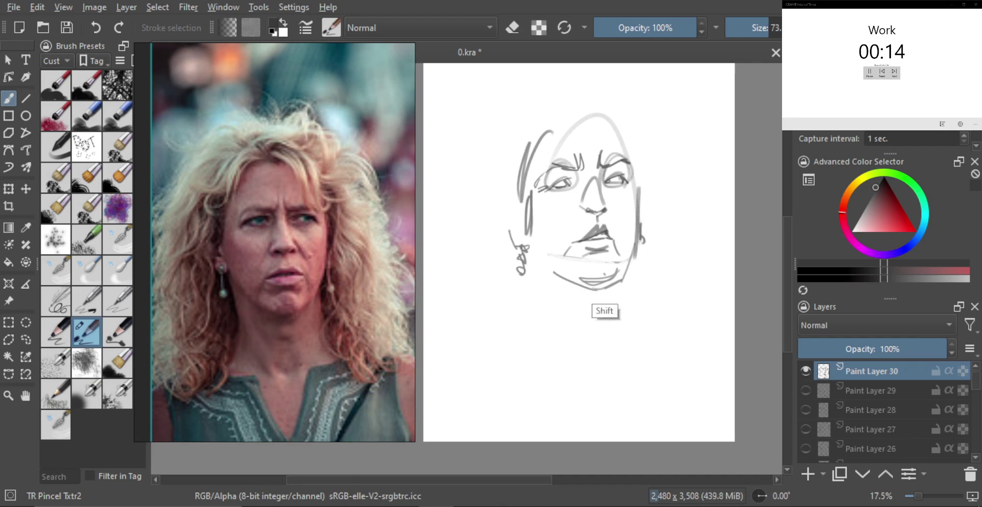
# Step: Connect the near jaw to the chin and draw both sides of the neck with hair strands beside them
pyautogui.moveTo(544, 273); pyautogui.dragTo(575, 280)
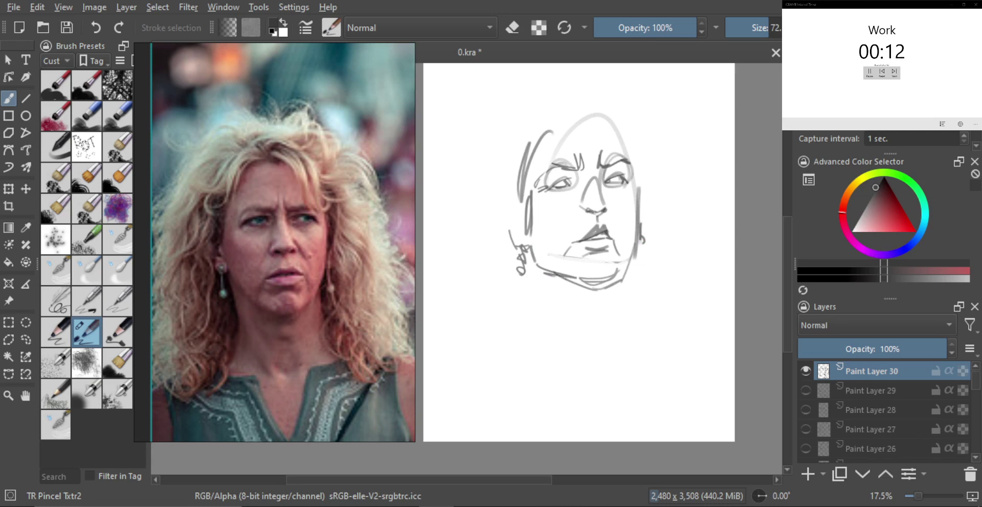
pyautogui.press('-')
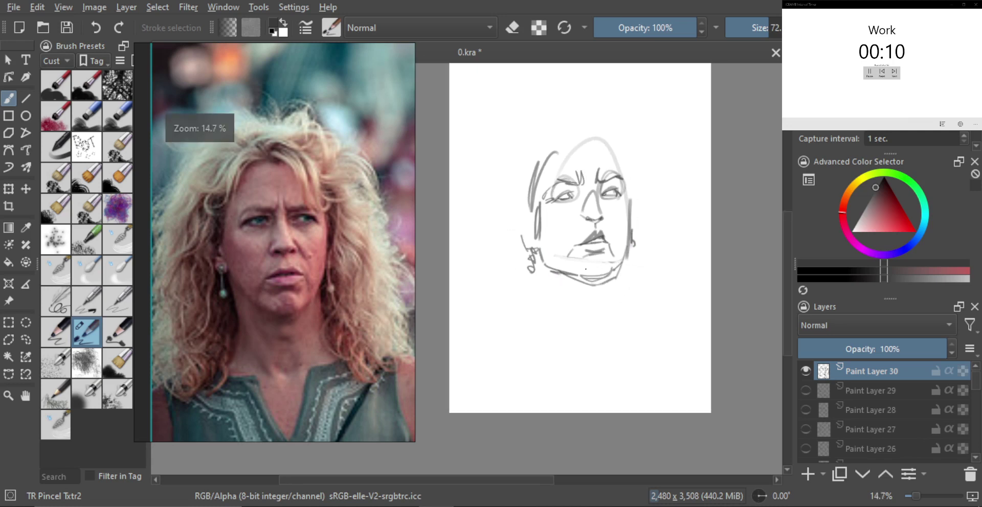
pyautogui.moveTo(537, 265); pyautogui.dragTo(571, 306)
pyautogui.moveTo(538, 256); pyautogui.dragTo(552, 302)
pyautogui.moveTo(548, 289)
pyautogui.mouseDown()
pyautogui.moveTo(538, 306)
pyautogui.moveTo(543, 288)
pyautogui.mouseUp()
pyautogui.press(']')
pyautogui.moveTo(630, 244); pyautogui.dragTo(620, 293)
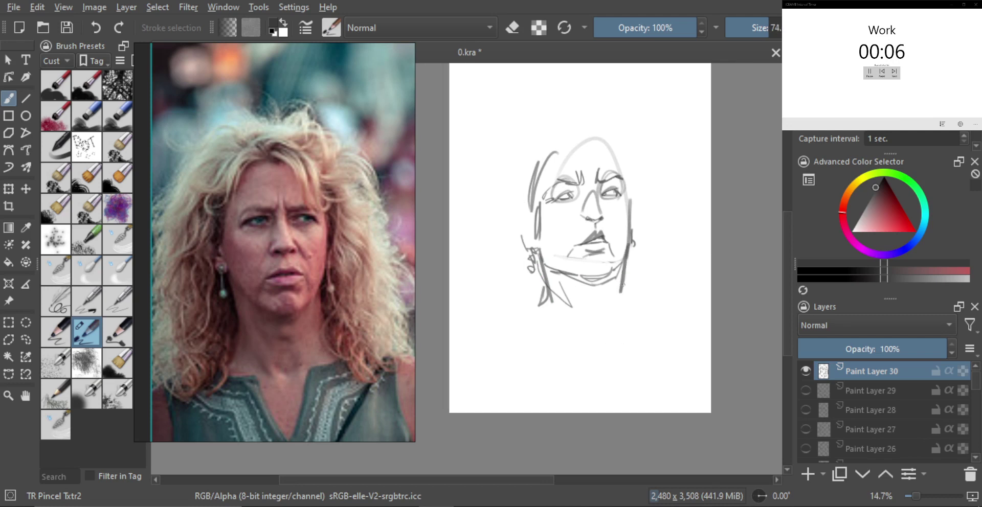
# Step: Sketch the V-shaped neckline of the blouse below the neck and undo the stray outer hair stroke
pyautogui.moveTo(580, 330); pyautogui.dragTo(602, 354)
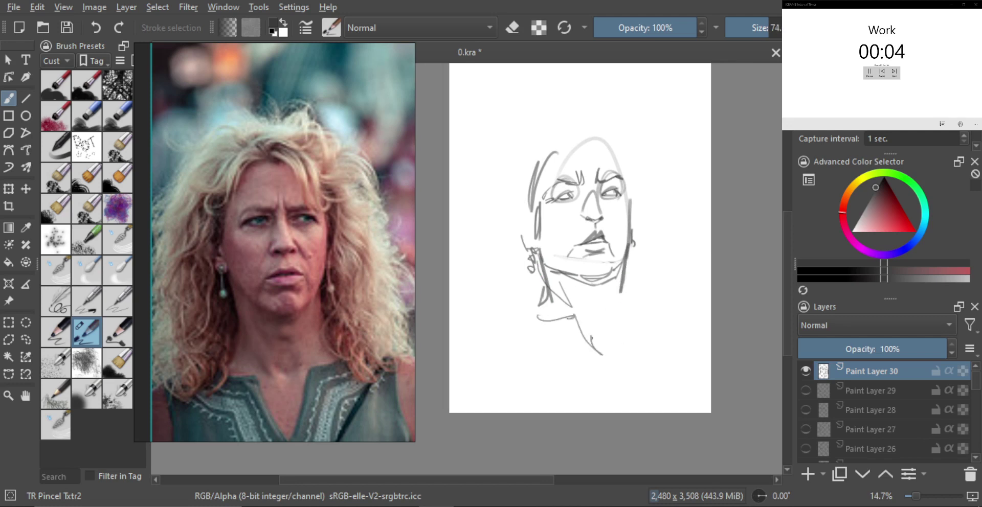
pyautogui.moveTo(509, 153); pyautogui.dragTo(487, 214)
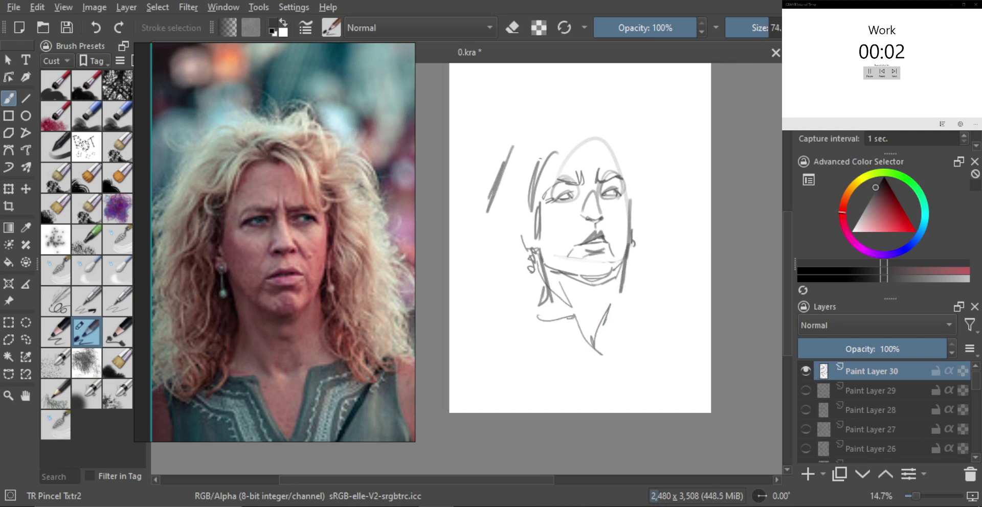
pyautogui.hotkey('ctrl', 'z')
# Step: Sketch curled locks over the top of the head and hair strands down both sides of the face
pyautogui.moveTo(580, 129)
pyautogui.mouseDown()
pyautogui.moveTo(564, 148)
pyautogui.moveTo(601, 113)
pyautogui.moveTo(616, 176)
pyautogui.mouseUp()
pyautogui.moveTo(578, 149)
pyautogui.mouseDown()
pyautogui.moveTo(629, 168)
pyautogui.moveTo(639, 208)
pyautogui.mouseUp()
pyautogui.moveTo(633, 253); pyautogui.dragTo(640, 290)
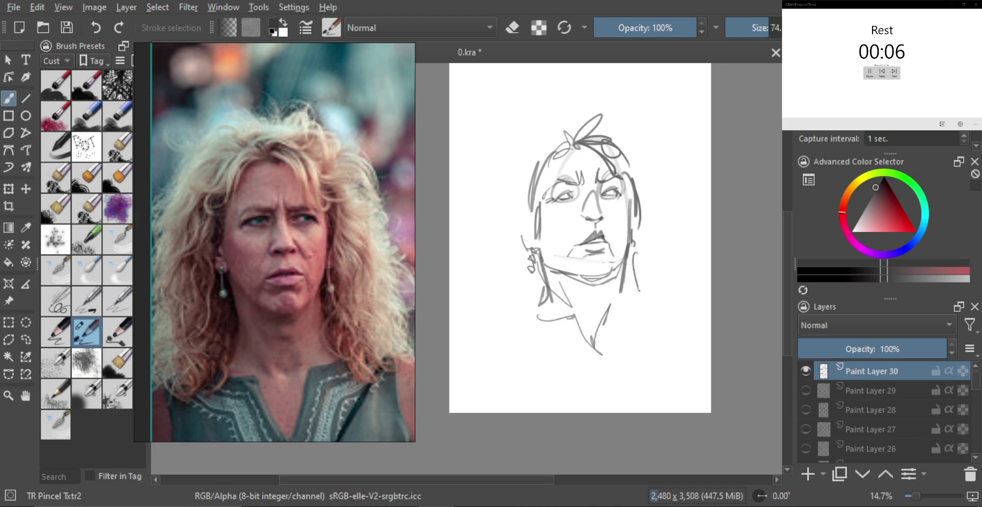
pyautogui.moveTo(531, 198)
pyautogui.mouseDown()
pyautogui.moveTo(514, 256)
pyautogui.moveTo(526, 279)
pyautogui.mouseUp()
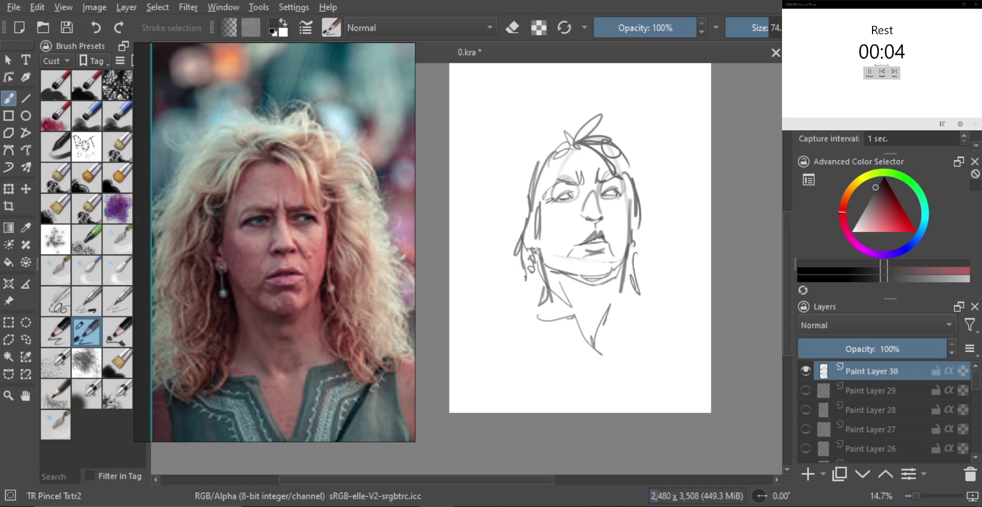
# Step: Start a new paint layer with the finished sketch hidden and bring the dark-haired woman's reference photo into view
pyautogui.scroll(-1, 535, 292)
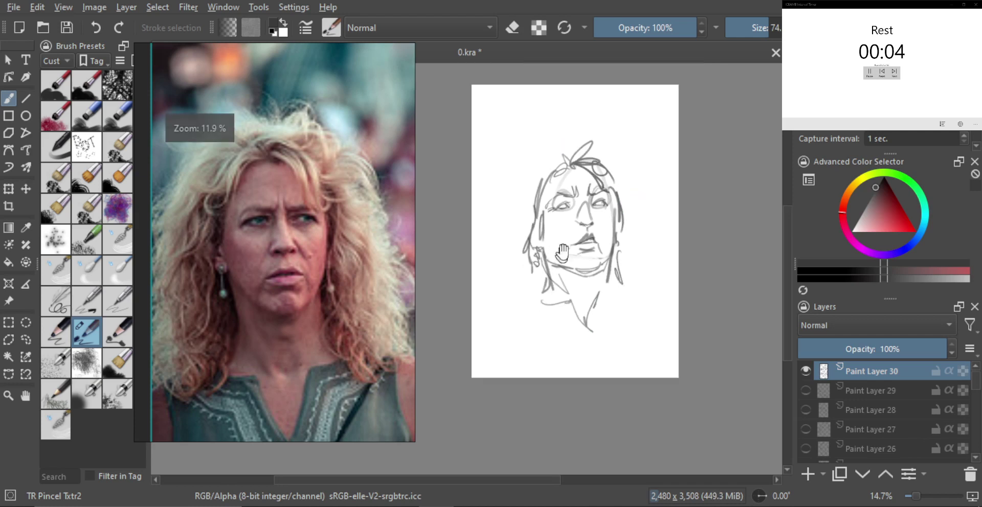
pyautogui.click(806, 370)
pyautogui.click(806, 476)
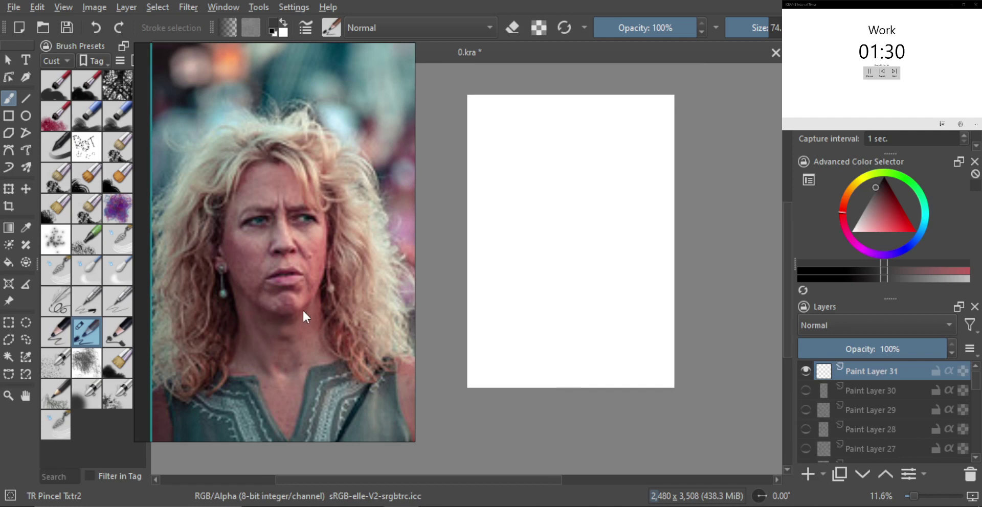
pyautogui.scroll(-5, 303, 317)
pyautogui.moveTo(397, 338); pyautogui.dragTo(241, 341)
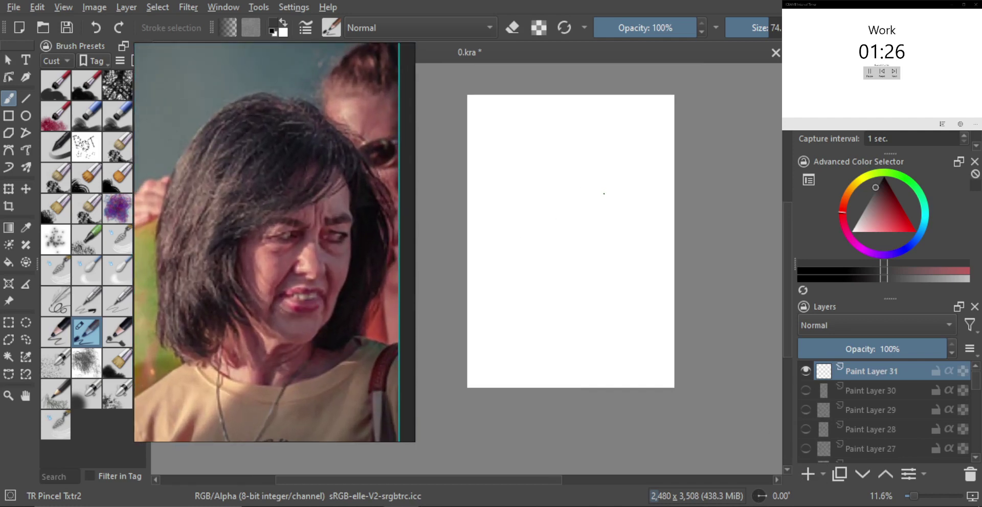
# Step: Rough in the tilted oval of the head, the brow arc and the tapering jaw of the dark-haired woman
pyautogui.moveTo(596, 184); pyautogui.dragTo(576, 253)
pyautogui.moveTo(532, 171)
pyautogui.mouseDown()
pyautogui.moveTo(546, 217)
pyautogui.moveTo(606, 207)
pyautogui.mouseUp()
pyautogui.moveTo(564, 234)
pyautogui.mouseDown()
pyautogui.moveTo(582, 203)
pyautogui.moveTo(591, 290)
pyautogui.mouseUp()
pyautogui.hotkey('ctrl', 'z')
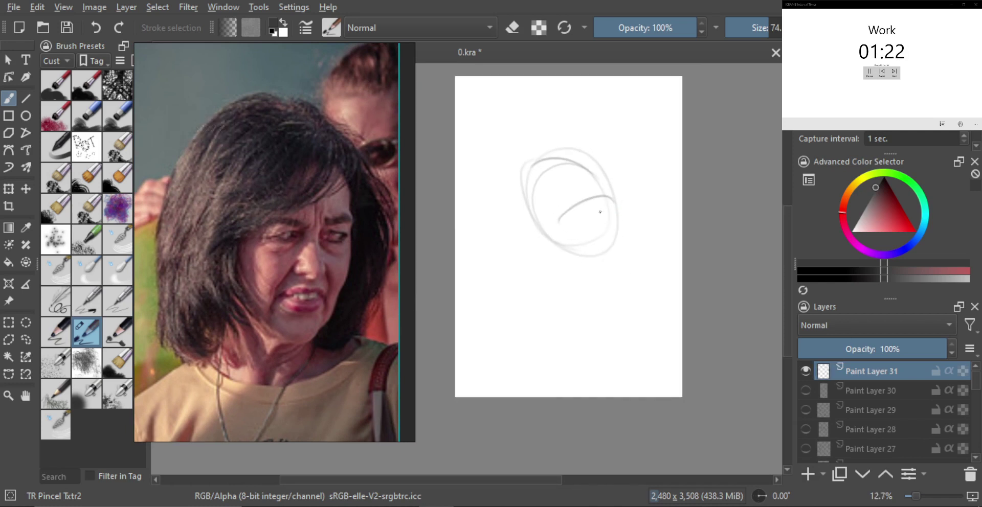
pyautogui.hotkey('ctrl', 'z')
pyautogui.moveTo(563, 221)
pyautogui.mouseDown()
pyautogui.moveTo(598, 190)
pyautogui.moveTo(613, 275)
pyautogui.moveTo(575, 297)
pyautogui.moveTo(601, 295)
pyautogui.mouseUp()
pyautogui.hotkey('ctrl', 'z')
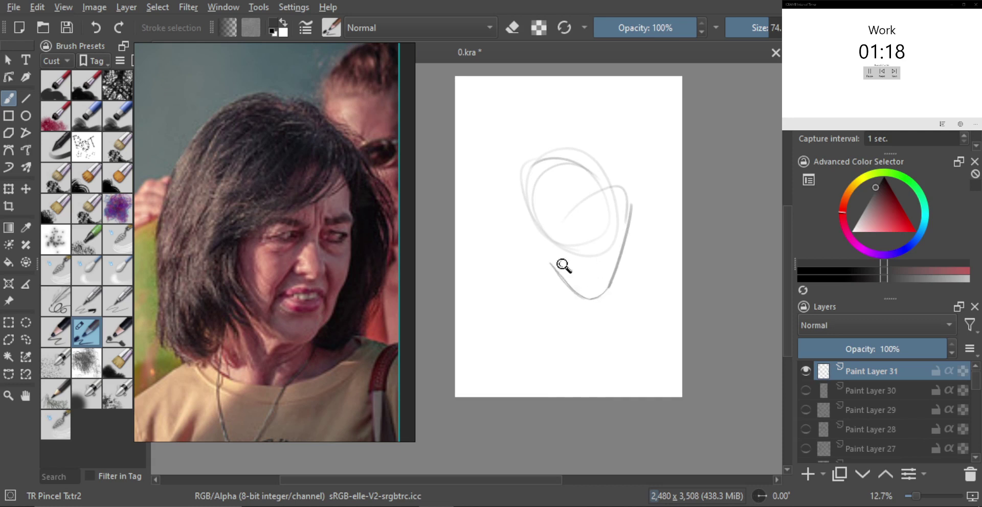
# Step: Sketch the swept fringe across the forehead and the hair edges beside the dark-haired woman's face
pyautogui.moveTo(562, 265)
pyautogui.mouseDown()
pyautogui.moveTo(562, 247)
pyautogui.moveTo(562, 277)
pyautogui.mouseUp()
pyautogui.hotkey('ctrl', 'z')
pyautogui.moveTo(535, 223)
pyautogui.mouseDown()
pyautogui.moveTo(542, 261)
pyautogui.moveTo(540, 225)
pyautogui.moveTo(559, 199)
pyautogui.mouseUp()
pyautogui.moveTo(539, 243)
pyautogui.mouseDown()
pyautogui.moveTo(598, 191)
pyautogui.moveTo(619, 158)
pyautogui.mouseUp()
pyautogui.moveTo(576, 207)
pyautogui.mouseDown()
pyautogui.moveTo(619, 151)
pyautogui.moveTo(610, 198)
pyautogui.mouseUp()
pyautogui.moveTo(636, 151)
pyautogui.mouseDown()
pyautogui.moveTo(625, 198)
pyautogui.moveTo(630, 184)
pyautogui.moveTo(647, 204)
pyautogui.moveTo(632, 239)
pyautogui.mouseUp()
pyautogui.scroll(1, 616, 208)
pyautogui.scroll(2, 632, 221)
pyautogui.scroll(1, 632, 235)
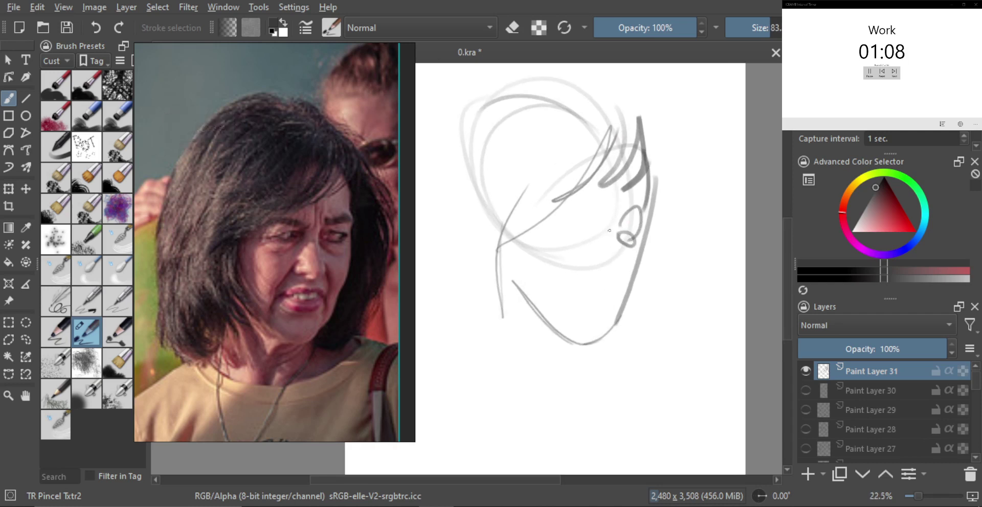
# Step: Outline the eye sockets with the eyes and sketch the nose between them
pyautogui.scroll(1, 589, 225)
pyautogui.moveTo(555, 210); pyautogui.dragTo(581, 235)
pyautogui.hotkey('ctrl', 'z')
pyautogui.moveTo(558, 236)
pyautogui.mouseDown()
pyautogui.moveTo(582, 233)
pyautogui.moveTo(561, 238)
pyautogui.mouseUp()
pyautogui.hotkey('ctrl', 'z')
pyautogui.moveTo(608, 250); pyautogui.dragTo(589, 233)
pyautogui.moveTo(627, 219); pyautogui.dragTo(618, 254)
# Step: Sketch the open mouth with a heavy upper lip, using a smaller brush and undoing stray strokes
pyautogui.moveTo(621, 268)
pyautogui.keyDown('shift'); pyautogui.mouseDown()
pyautogui.moveTo(591, 264)
pyautogui.moveTo(621, 264)
pyautogui.moveTo(611, 285)
pyautogui.moveTo(622, 284)
pyautogui.moveTo(608, 300)
pyautogui.moveTo(608, 264)
pyautogui.moveTo(622, 271)
pyautogui.mouseUp(); pyautogui.keyUp('shift')
pyautogui.scroll(1, 582, 282)
pyautogui.hotkey('ctrl', 'z')
pyautogui.moveTo(568, 318)
pyautogui.keyDown('shift'); pyautogui.mouseDown()
pyautogui.moveTo(570, 265)
pyautogui.moveTo(596, 227)
pyautogui.moveTo(606, 232)
pyautogui.mouseUp(); pyautogui.keyUp('shift')
pyautogui.press('[')
pyautogui.hotkey('ctrl', 'z')
pyautogui.moveTo(596, 230)
pyautogui.mouseDown()
pyautogui.moveTo(635, 271)
pyautogui.moveTo(620, 255)
pyautogui.moveTo(617, 276)
pyautogui.mouseUp()
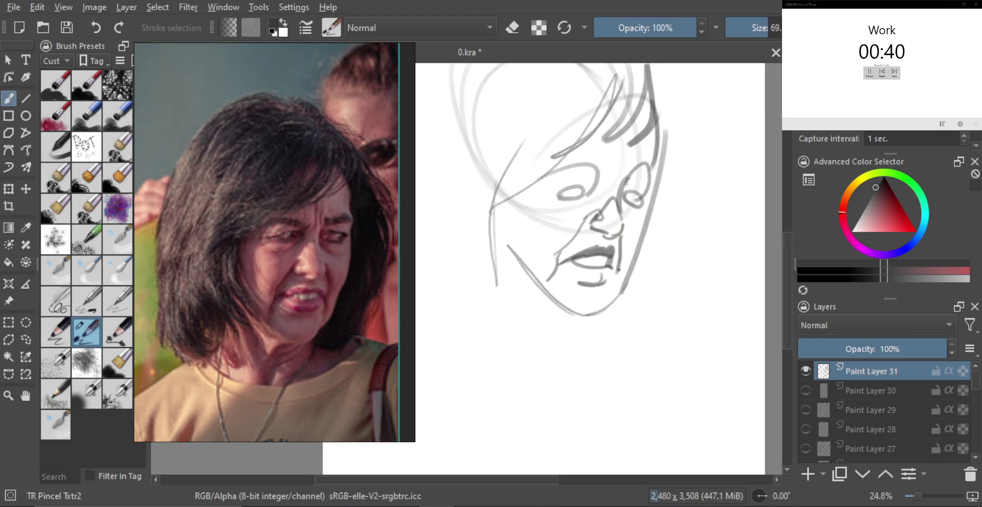
# Step: Add the crease beside the mouth and strengthen the chin and far jaw contour
pyautogui.hotkey('ctrl', 'z')
pyautogui.moveTo(624, 233); pyautogui.dragTo(611, 309)
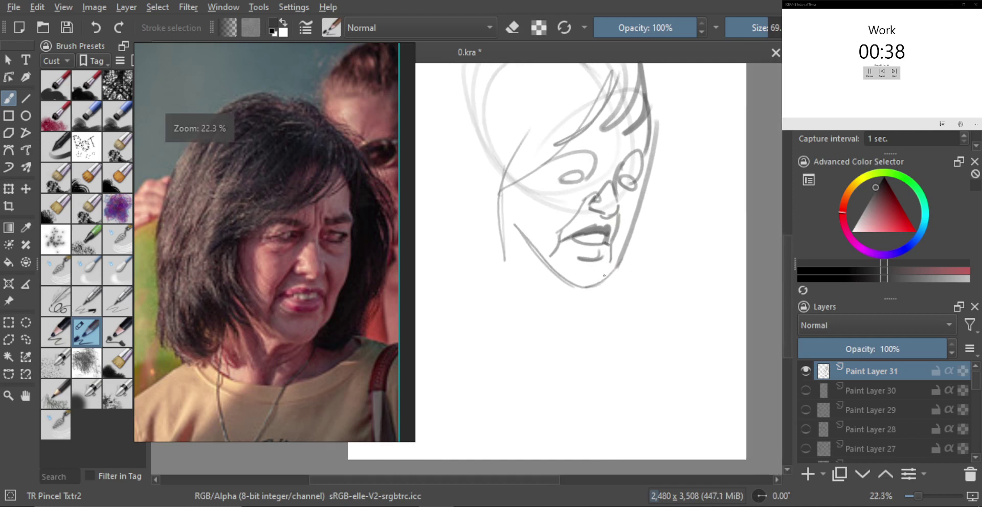
pyautogui.moveTo(606, 266)
pyautogui.mouseDown()
pyautogui.moveTo(556, 282)
pyautogui.moveTo(580, 285)
pyautogui.moveTo(571, 285)
pyautogui.moveTo(604, 271)
pyautogui.mouseUp()
pyautogui.hotkey('ctrl', 'z')
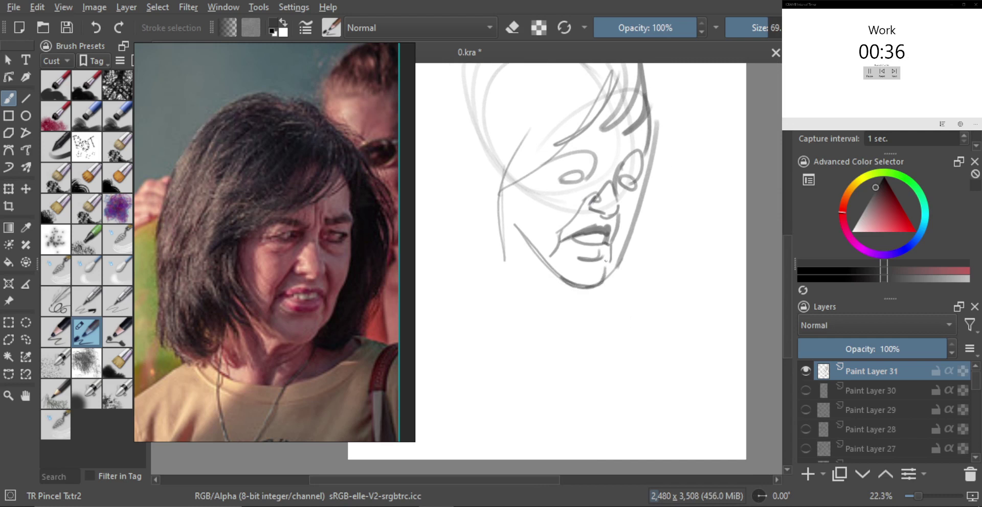
pyautogui.scroll(1, 605, 261)
pyautogui.moveTo(623, 236); pyautogui.dragTo(607, 273)
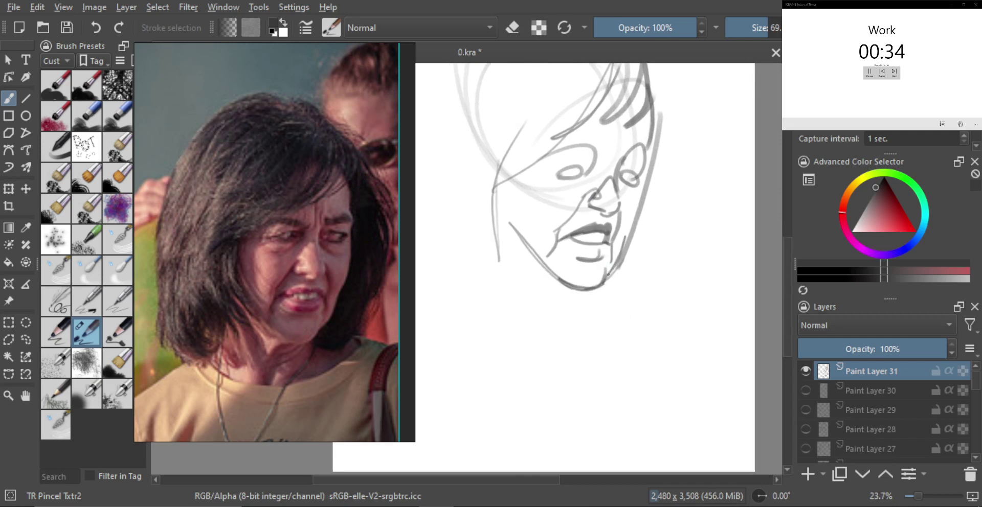
# Step: Define the far cheek contour, darken both eyes and add detail around the nose with a smaller brush
pyautogui.moveTo(626, 237); pyautogui.dragTo(643, 204)
pyautogui.keyDown('shift'); pyautogui.moveTo(643, 218); pyautogui.dragTo(639, 218); pyautogui.keyUp('shift')
pyautogui.moveTo(643, 183)
pyautogui.mouseDown()
pyautogui.moveTo(626, 233)
pyautogui.moveTo(635, 190)
pyautogui.moveTo(644, 202)
pyautogui.mouseUp()
pyautogui.moveTo(626, 202)
pyautogui.keyDown('shift'); pyautogui.mouseDown()
pyautogui.moveTo(635, 204)
pyautogui.moveTo(612, 223)
pyautogui.mouseUp(); pyautogui.keyUp('shift')
pyautogui.moveTo(531, 196); pyautogui.dragTo(572, 177)
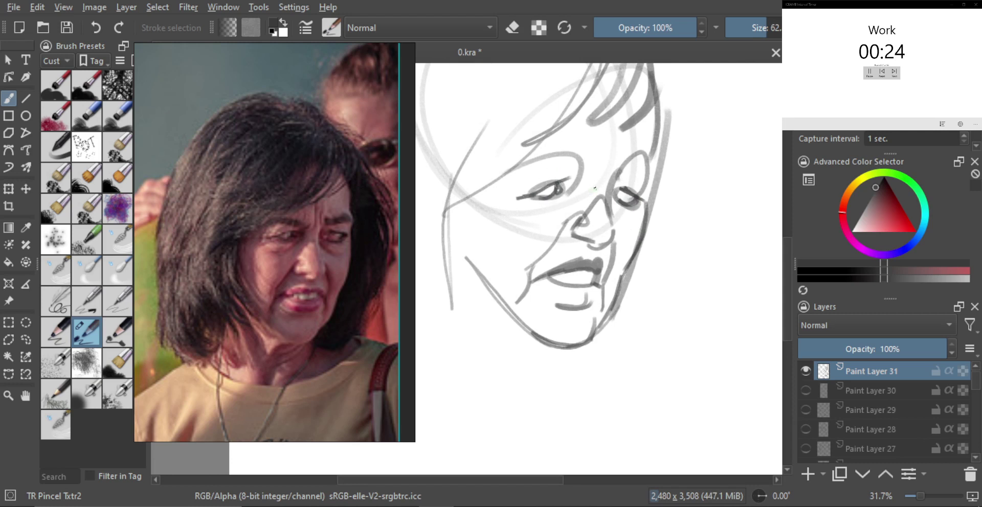
pyautogui.press('[')
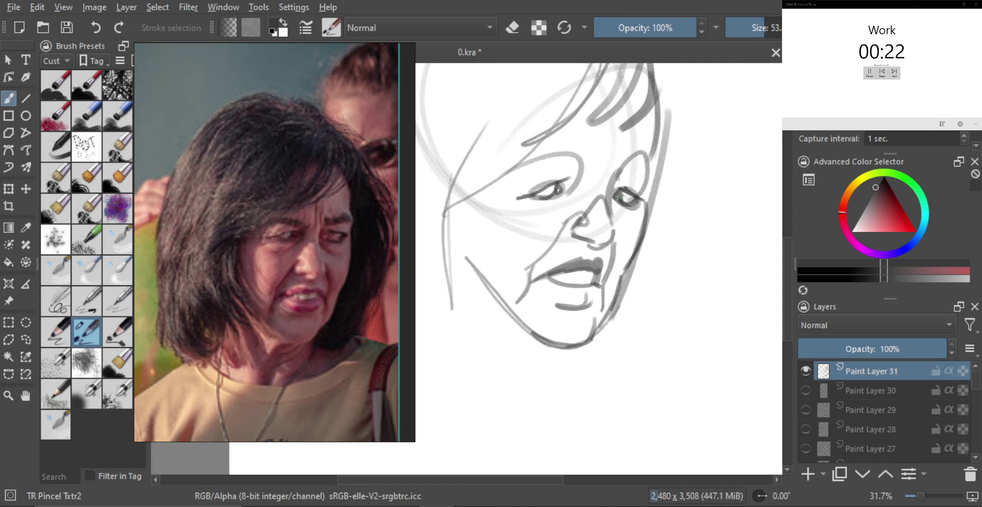
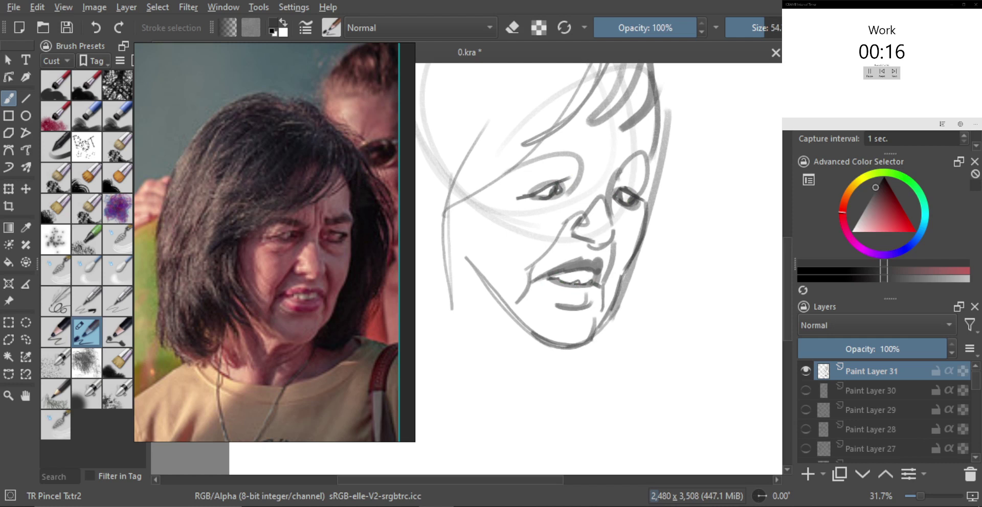
pyautogui.moveTo(578, 236)
pyautogui.mouseDown()
pyautogui.moveTo(592, 242)
pyautogui.moveTo(593, 289)
pyautogui.moveTo(595, 250)
pyautogui.mouseUp()
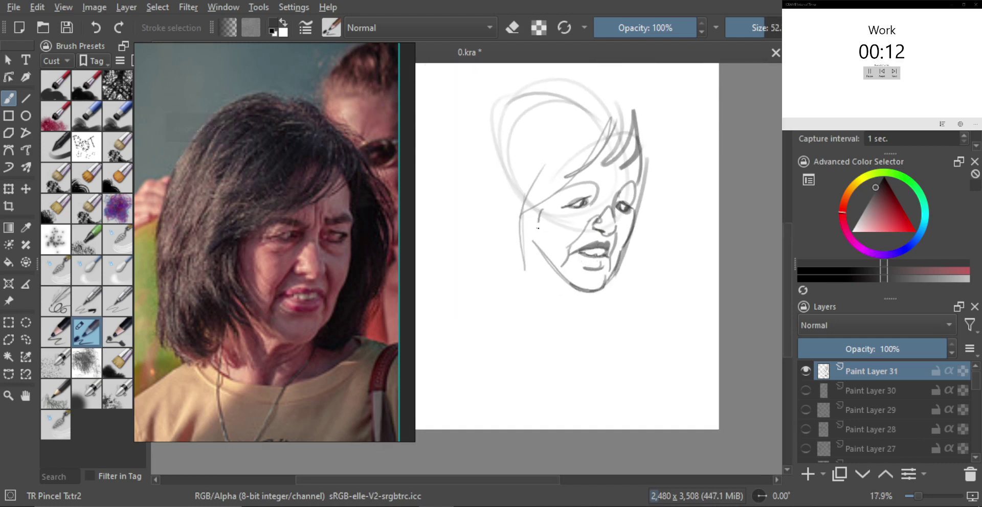
# Step: Draw hair strands along the near cheek and the lower outer edges of the bob on both sides
pyautogui.moveTo(541, 210)
pyautogui.mouseDown()
pyautogui.moveTo(529, 243)
pyautogui.moveTo(543, 284)
pyautogui.mouseUp()
pyautogui.moveTo(531, 219)
pyautogui.mouseDown()
pyautogui.moveTo(529, 242)
pyautogui.moveTo(547, 289)
pyautogui.mouseUp()
pyautogui.moveTo(485, 204); pyautogui.dragTo(496, 273)
pyautogui.moveTo(477, 214); pyautogui.dragTo(487, 254)
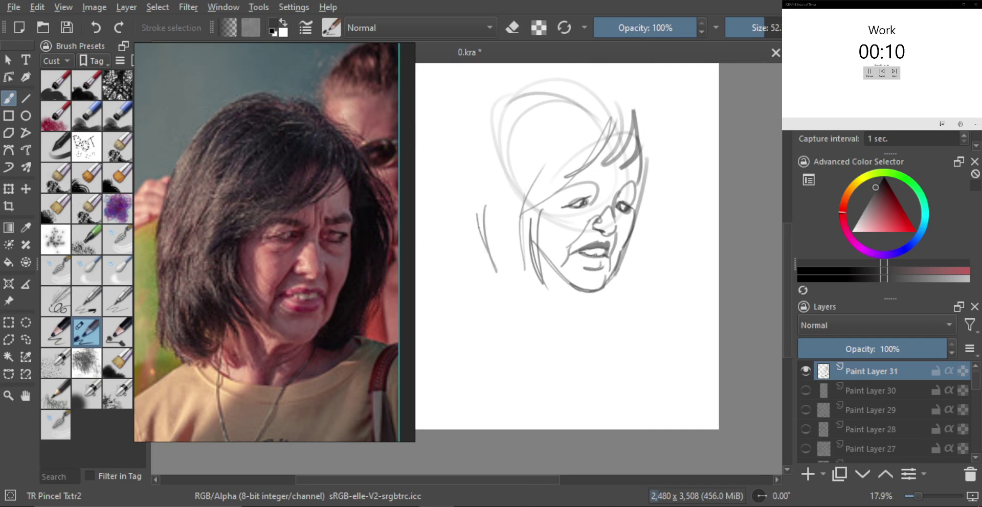
pyautogui.moveTo(475, 218)
pyautogui.mouseDown()
pyautogui.moveTo(491, 292)
pyautogui.moveTo(548, 287)
pyautogui.moveTo(532, 339)
pyautogui.mouseUp()
pyautogui.moveTo(646, 189)
pyautogui.mouseDown()
pyautogui.moveTo(618, 294)
pyautogui.moveTo(596, 301)
pyautogui.mouseUp()
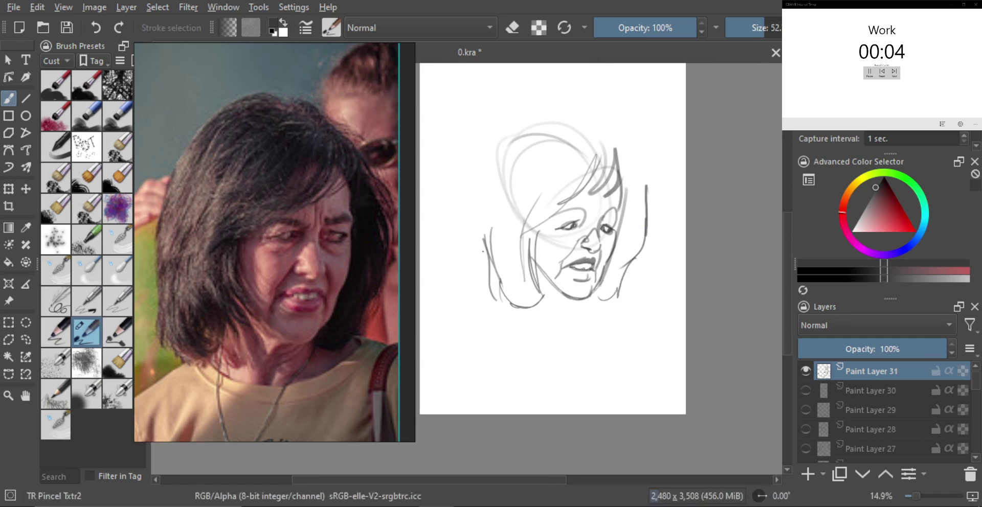
# Step: Draw the outer contour of the hair up the near side and over the crown
pyautogui.moveTo(490, 283)
pyautogui.mouseDown()
pyautogui.moveTo(473, 206)
pyautogui.moveTo(518, 120)
pyautogui.mouseUp()
pyautogui.moveTo(479, 185)
pyautogui.mouseDown()
pyautogui.moveTo(522, 112)
pyautogui.moveTo(571, 123)
pyautogui.mouseUp()
pyautogui.moveTo(528, 122)
pyautogui.mouseDown()
pyautogui.moveTo(586, 129)
pyautogui.moveTo(606, 121)
pyautogui.moveTo(638, 168)
pyautogui.moveTo(630, 150)
pyautogui.mouseUp()
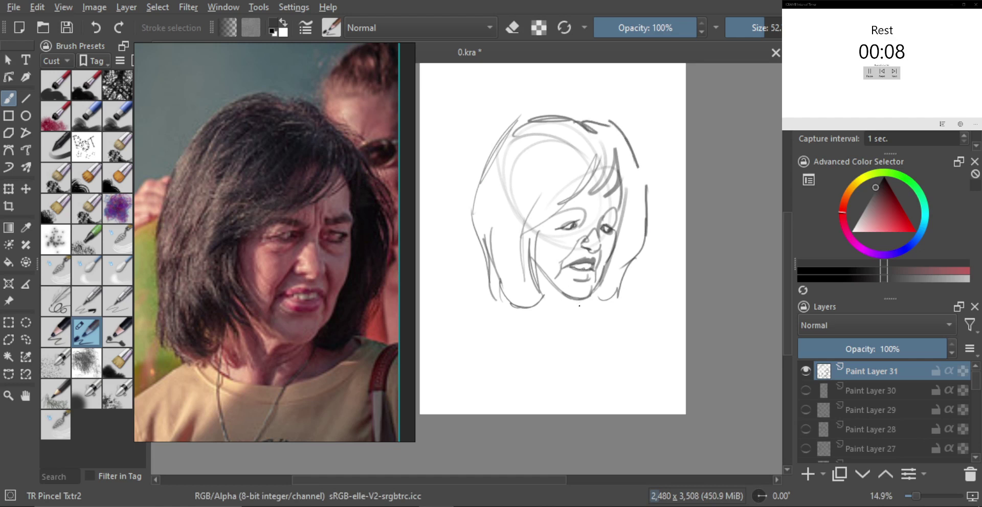
# Step: Sketch the neck and the rounded collar beneath the chin, adding the hair tips on the far side
pyautogui.moveTo(578, 302); pyautogui.dragTo(544, 328)
pyautogui.moveTo(545, 326); pyautogui.dragTo(565, 314)
pyautogui.press('[')
pyautogui.moveTo(526, 254)
pyautogui.mouseDown()
pyautogui.moveTo(520, 324)
pyautogui.moveTo(567, 339)
pyautogui.moveTo(608, 312)
pyautogui.mouseUp()
pyautogui.moveTo(578, 337); pyautogui.dragTo(604, 318)
pyautogui.moveTo(617, 287)
pyautogui.mouseDown()
pyautogui.moveTo(605, 315)
pyautogui.moveTo(612, 310)
pyautogui.mouseUp()
pyautogui.moveTo(628, 287)
pyautogui.mouseDown()
pyautogui.moveTo(609, 313)
pyautogui.moveTo(601, 306)
pyautogui.mouseUp()
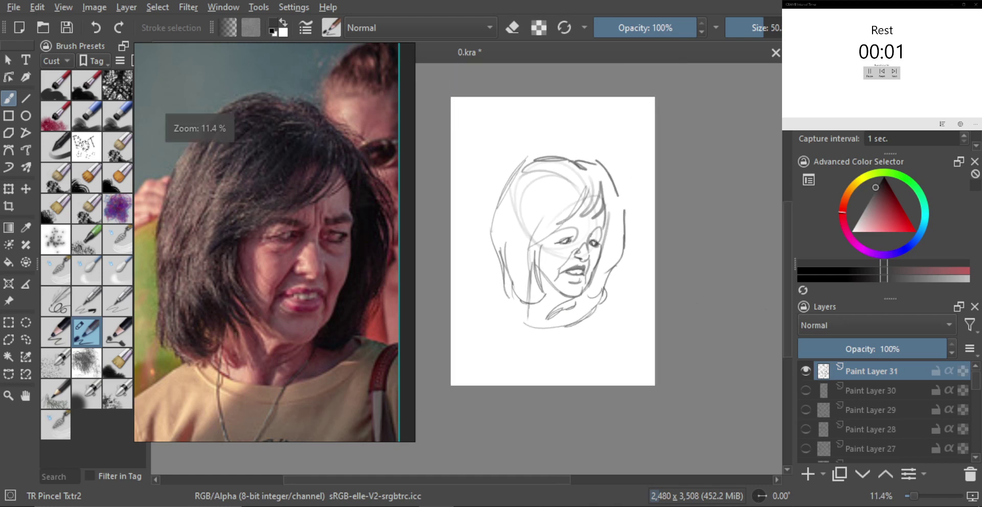
# Step: Hide the finished sketch, add a new paint layer and enlarge the reference photo of the woman in the straw hat
pyautogui.click(805, 371)
pyautogui.click(807, 474)
pyautogui.doubleClick(323, 283)
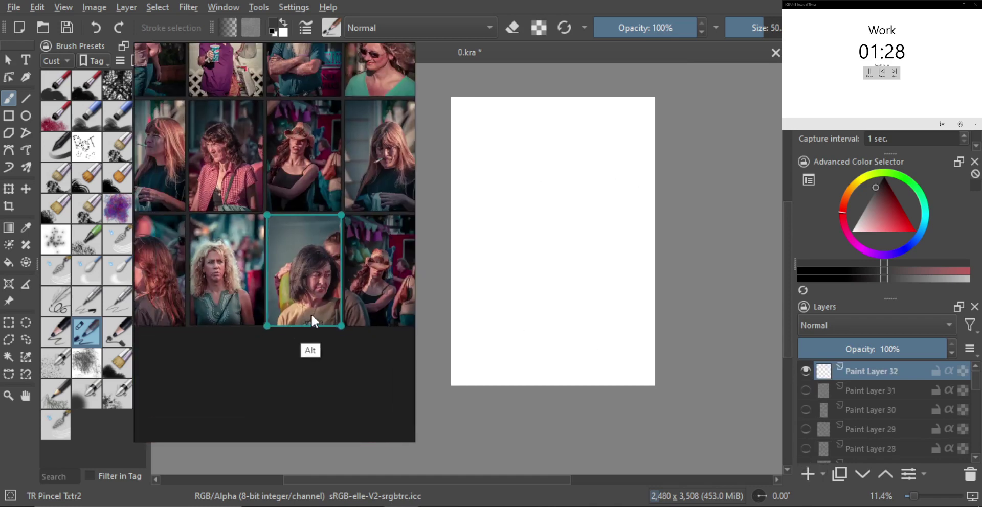
pyautogui.moveTo(311, 314); pyautogui.dragTo(254, 333)
pyautogui.doubleClick(255, 332)
pyautogui.moveTo(268, 293); pyautogui.dragTo(305, 312)
pyautogui.scroll(2, 297, 313)
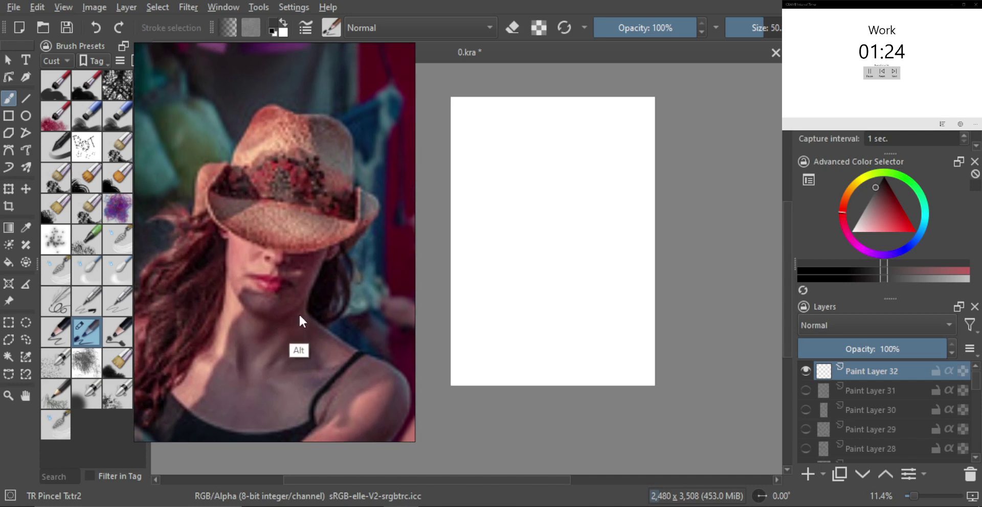
# Step: Rough in the near cheek line, the chin curve and the nose with its nostrils
pyautogui.moveTo(590, 231)
pyautogui.mouseDown()
pyautogui.moveTo(568, 212)
pyautogui.moveTo(547, 289)
pyautogui.moveTo(608, 241)
pyautogui.mouseUp()
pyautogui.hotkey('ctrl', 'z')
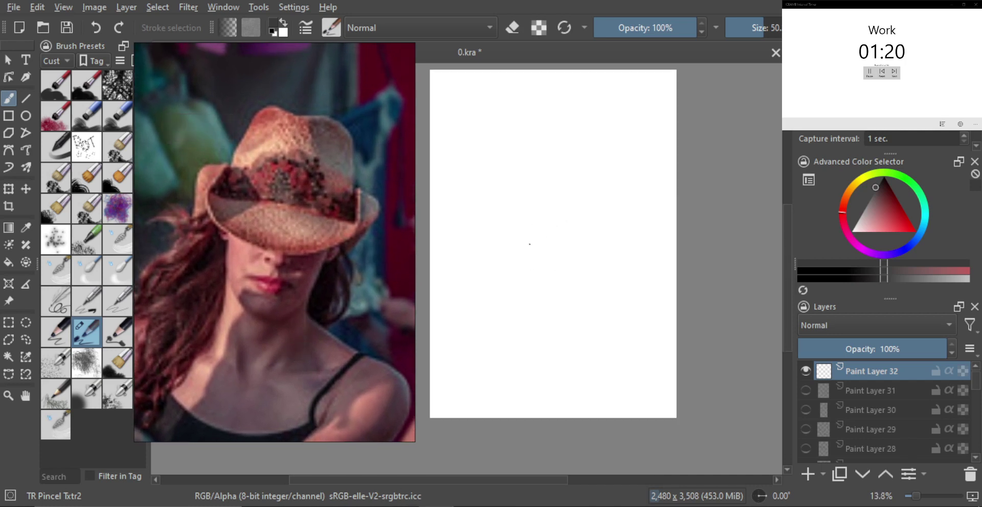
pyautogui.moveTo(529, 233)
pyautogui.mouseDown()
pyautogui.moveTo(532, 301)
pyautogui.moveTo(594, 288)
pyautogui.moveTo(600, 266)
pyautogui.moveTo(567, 255)
pyautogui.mouseUp()
pyautogui.hotkey('ctrl', 'z')
pyautogui.press('[')
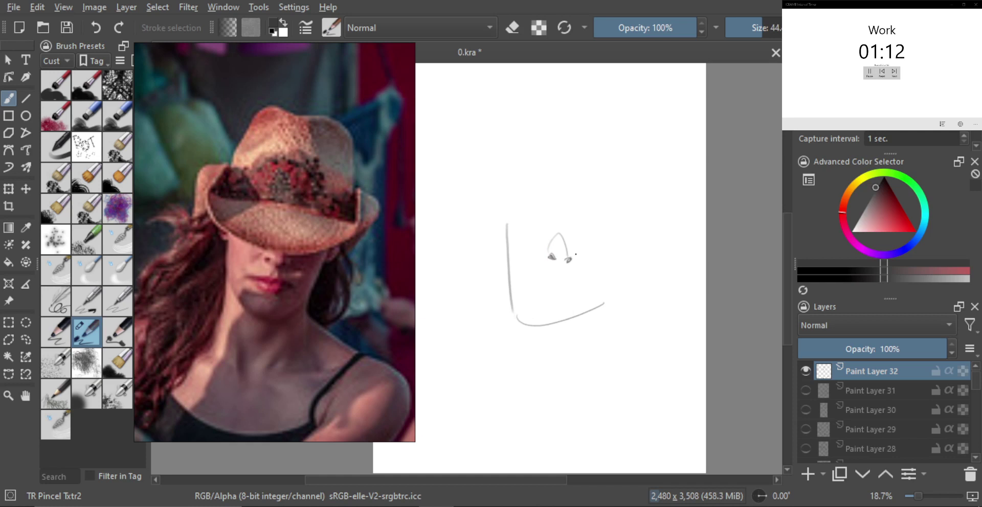
# Step: Sketch the lips with a darkened upper lip and short shadow strokes below, using a larger brush
pyautogui.press(']')
pyautogui.press(']')
pyautogui.press(']')
pyautogui.hotkey('ctrl', 'z')
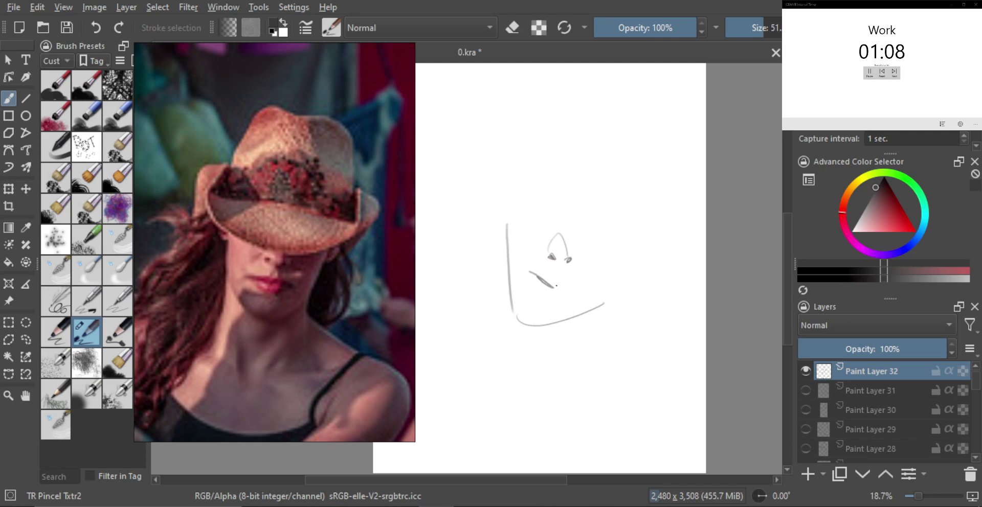
pyautogui.press(']')
pyautogui.moveTo(578, 283)
pyautogui.mouseDown()
pyautogui.moveTo(593, 283)
pyautogui.moveTo(556, 302)
pyautogui.moveTo(560, 285)
pyautogui.moveTo(577, 282)
pyautogui.moveTo(543, 300)
pyautogui.moveTo(586, 320)
pyautogui.moveTo(532, 323)
pyautogui.moveTo(578, 318)
pyautogui.mouseUp()
pyautogui.press(']')
pyautogui.press(']')
pyautogui.press(']')
pyautogui.press('[')
pyautogui.press('[')
pyautogui.press('[')
pyautogui.hotkey('ctrl', 'z')
pyautogui.moveTo(578, 318); pyautogui.dragTo(533, 325)
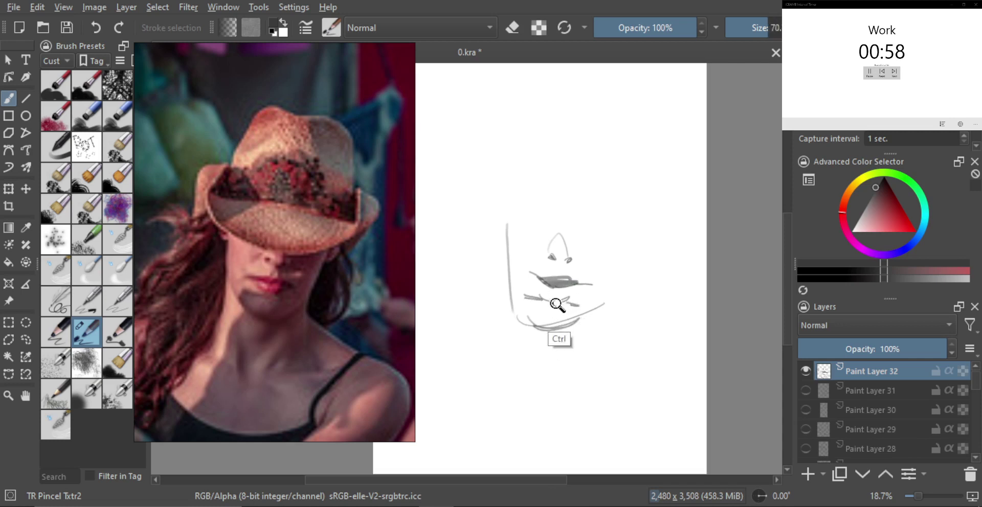
pyautogui.scroll(-1, 513, 295)
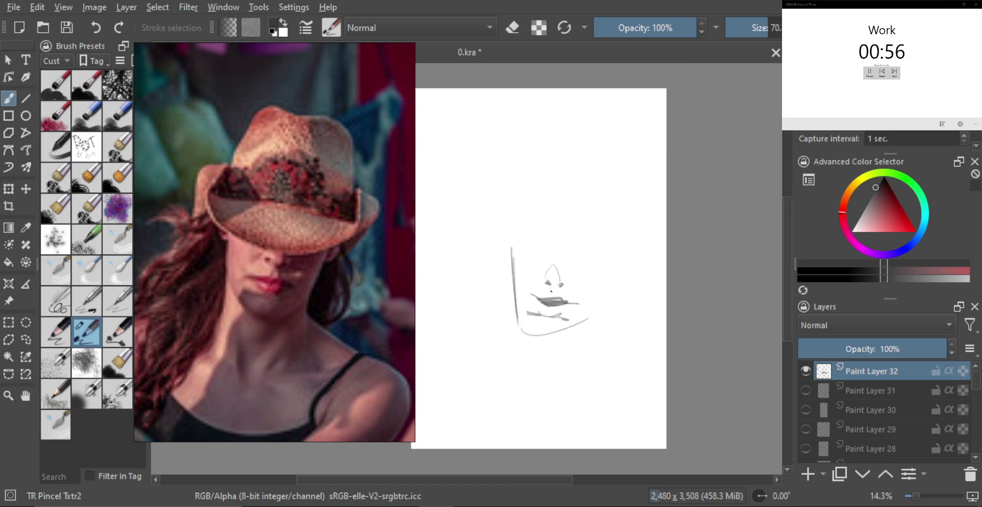
pyautogui.moveTo(588, 319); pyautogui.dragTo(606, 286)
pyautogui.hotkey('ctrl', 'z')
pyautogui.moveTo(586, 321); pyautogui.dragTo(606, 282)
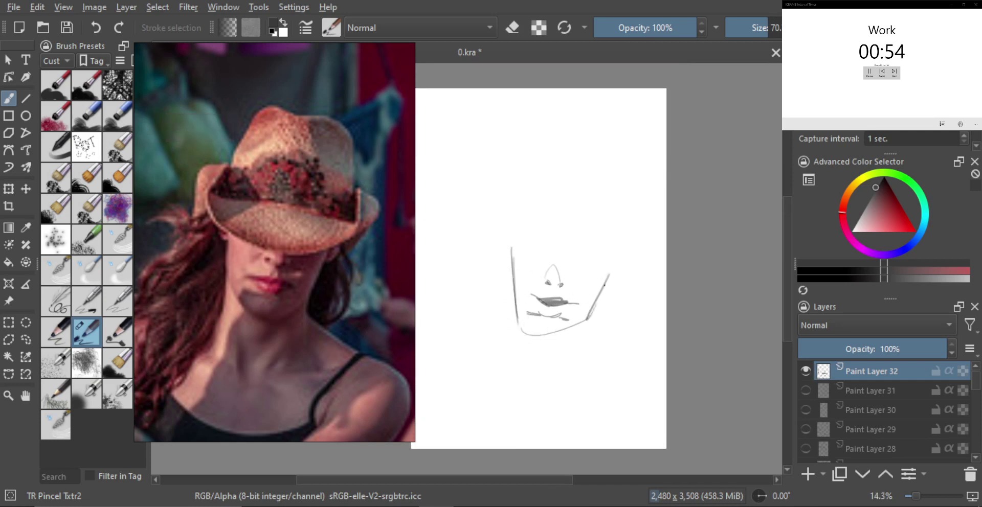
pyautogui.scroll(1, 558, 321)
pyautogui.hotkey('ctrl', 'z')
pyautogui.hotkey('ctrl', 'z')
pyautogui.hotkey('ctrl', 'z')
# Step: Strengthen the near cheek line with longer parallel strokes, undoing the misplaced ones
pyautogui.moveTo(506, 242); pyautogui.dragTo(515, 299)
pyautogui.hotkey('ctrl', 'z')
pyautogui.moveTo(504, 254)
pyautogui.mouseDown()
pyautogui.moveTo(506, 320)
pyautogui.moveTo(518, 330)
pyautogui.mouseUp()
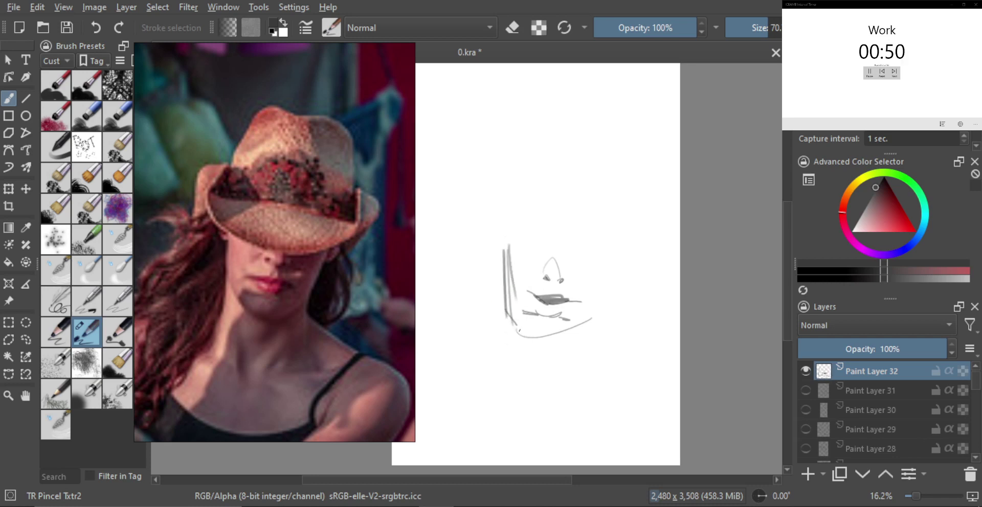
pyautogui.hotkey('ctrl', 'z')
pyautogui.hotkey('ctrl', 'z')
pyautogui.moveTo(505, 247)
pyautogui.mouseDown()
pyautogui.moveTo(507, 321)
pyautogui.moveTo(531, 352)
pyautogui.mouseUp()
pyautogui.hotkey('ctrl', 'z')
# Step: Redraw the tapered jaw and chin and add the far cheek line rising from it
pyautogui.moveTo(504, 310)
pyautogui.mouseDown()
pyautogui.moveTo(526, 343)
pyautogui.moveTo(564, 346)
pyautogui.mouseUp()
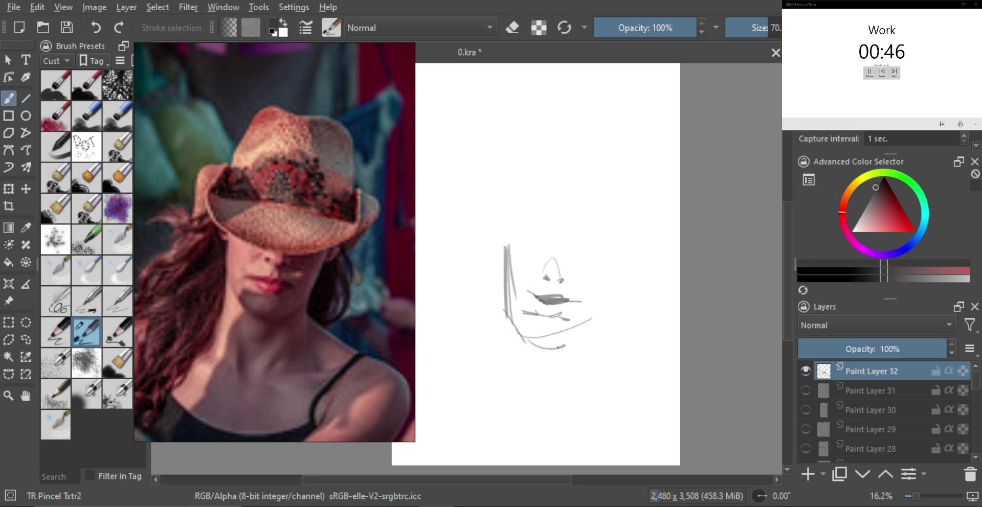
pyautogui.hotkey('ctrl', 'z')
pyautogui.hotkey('ctrl', 'z')
pyautogui.hotkey('ctrl', 'z')
pyautogui.moveTo(503, 247)
pyautogui.mouseDown()
pyautogui.moveTo(517, 322)
pyautogui.moveTo(533, 338)
pyautogui.mouseUp()
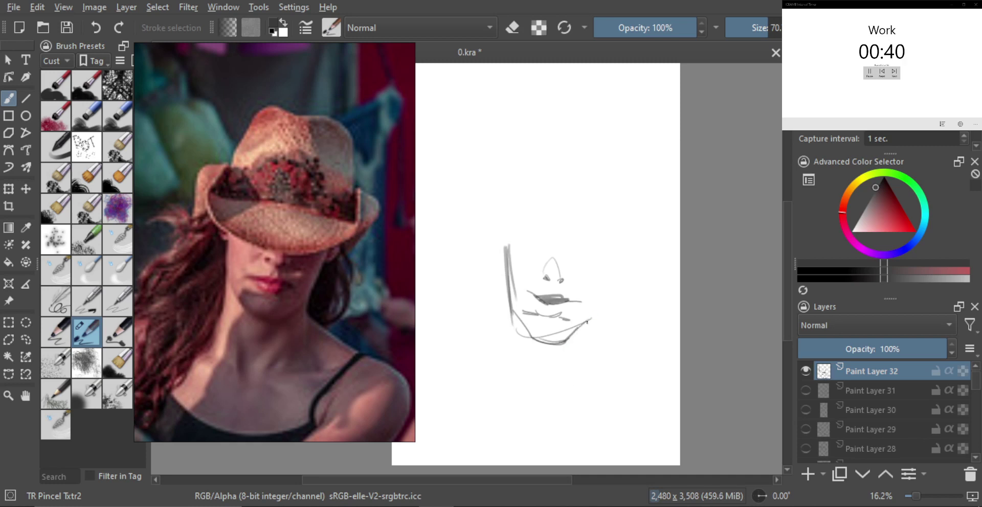
pyautogui.moveTo(607, 273)
pyautogui.mouseDown()
pyautogui.moveTo(580, 321)
pyautogui.moveTo(593, 300)
pyautogui.moveTo(593, 323)
pyautogui.mouseUp()
pyautogui.hotkey('ctrl', 'z')
pyautogui.hotkey('ctrl', 'z')
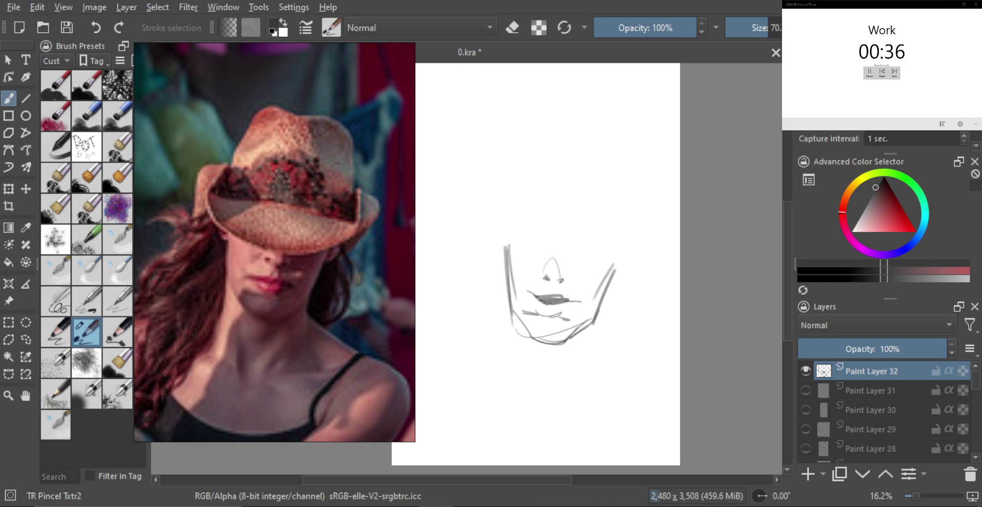
# Step: Draw the curved lower and upper edges of the hat brim above the nose, with a short stroke at its near end
pyautogui.scroll(-1, 511, 286)
pyautogui.moveTo(491, 241); pyautogui.dragTo(617, 285)
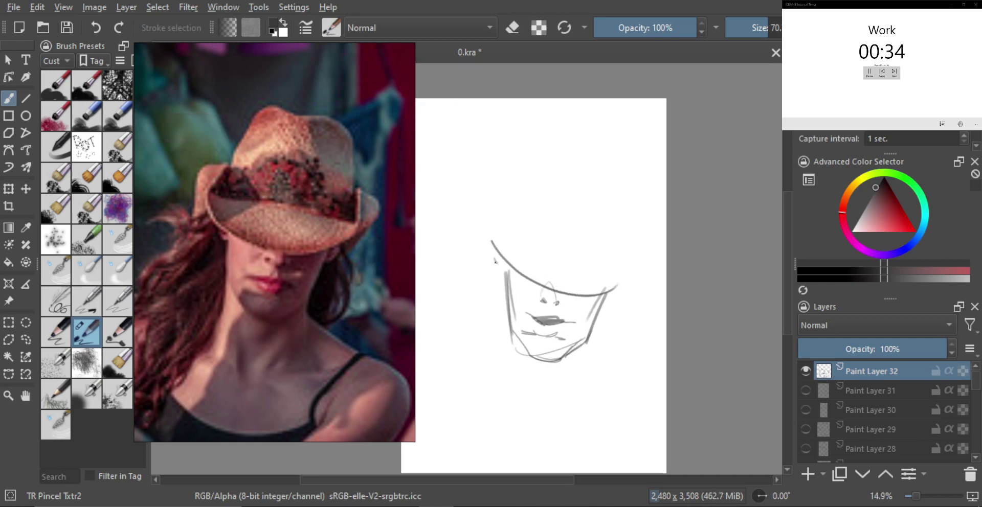
pyautogui.moveTo(495, 262)
pyautogui.mouseDown()
pyautogui.moveTo(583, 298)
pyautogui.moveTo(517, 298)
pyautogui.mouseUp()
pyautogui.hotkey('ctrl', 'z')
pyautogui.moveTo(493, 241); pyautogui.dragTo(495, 280)
pyautogui.moveTo(477, 218); pyautogui.dragTo(592, 255)
pyautogui.hotkey('ctrl', 'z')
pyautogui.moveTo(484, 220)
pyautogui.mouseDown()
pyautogui.moveTo(621, 259)
pyautogui.moveTo(602, 251)
pyautogui.mouseUp()
pyautogui.moveTo(606, 254)
pyautogui.keyDown('ctrl'); pyautogui.mouseDown()
pyautogui.moveTo(599, 281)
pyautogui.moveTo(565, 285)
pyautogui.mouseUp(); pyautogui.keyUp('ctrl')
pyautogui.moveTo(501, 255)
pyautogui.mouseDown()
pyautogui.moveTo(498, 324)
pyautogui.moveTo(512, 339)
pyautogui.moveTo(496, 351)
pyautogui.mouseUp()
pyautogui.hotkey('ctrl', 'z')
pyautogui.hotkey('ctrl', 'z')
pyautogui.hotkey('ctrl', 'z')
pyautogui.moveTo(589, 297); pyautogui.dragTo(583, 338)
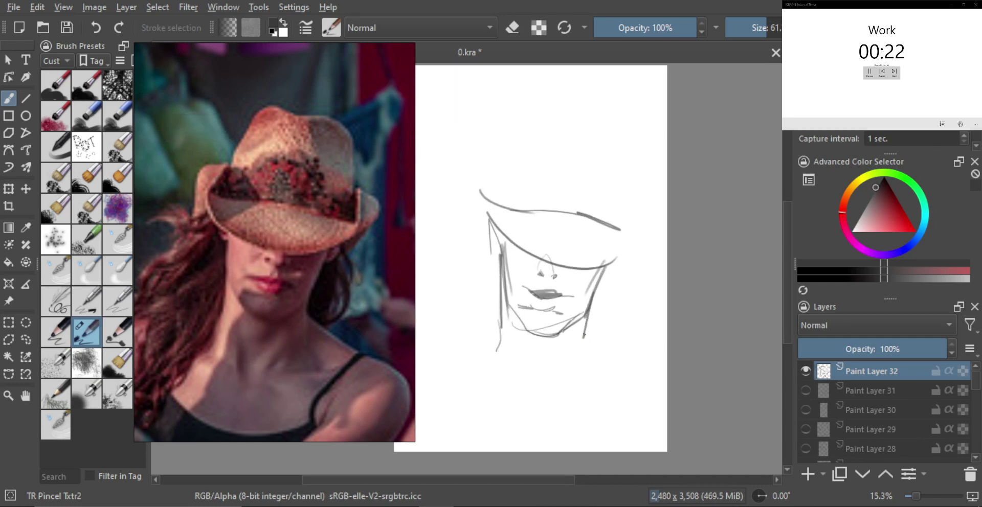
pyautogui.hotkey('ctrl', 'z')
pyautogui.moveTo(511, 329)
pyautogui.mouseDown()
pyautogui.moveTo(518, 371)
pyautogui.moveTo(507, 364)
pyautogui.mouseUp()
pyautogui.hotkey('ctrl', 'z')
pyautogui.hotkey('ctrl', 'z')
pyautogui.hotkey('ctrl', 'z')
pyautogui.hotkey('ctrl', 'z')
pyautogui.moveTo(502, 260); pyautogui.dragTo(510, 344)
pyautogui.hotkey('ctrl', 'z')
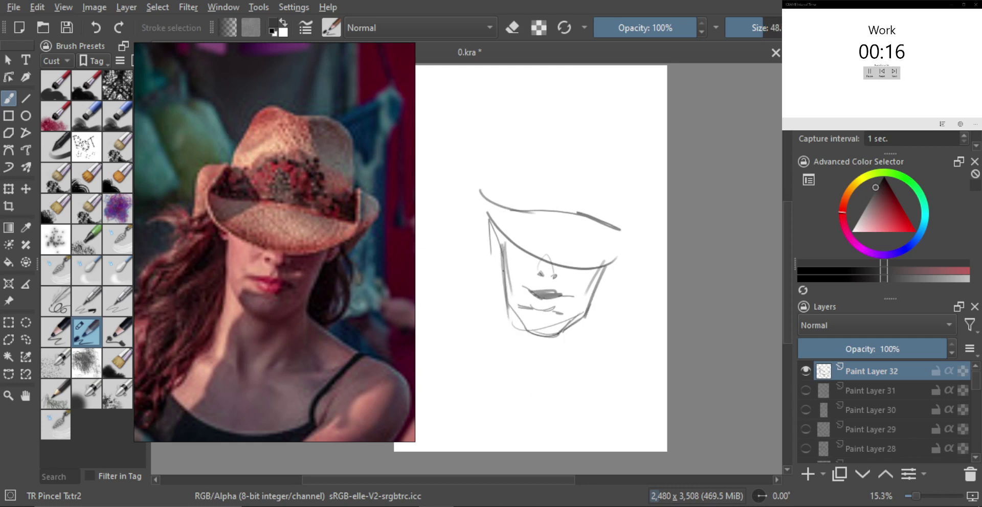
# Step: Draw the sides of the neck and the V-shaped base of the throat below the chin
pyautogui.moveTo(501, 244)
pyautogui.mouseDown()
pyautogui.moveTo(508, 352)
pyautogui.moveTo(543, 396)
pyautogui.mouseUp()
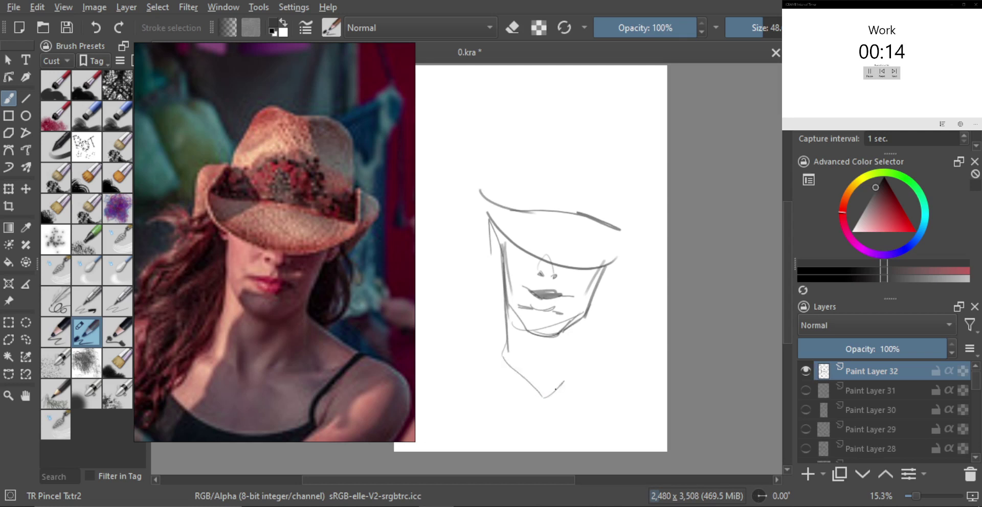
pyautogui.press(']')
pyautogui.scroll(1, 511, 292)
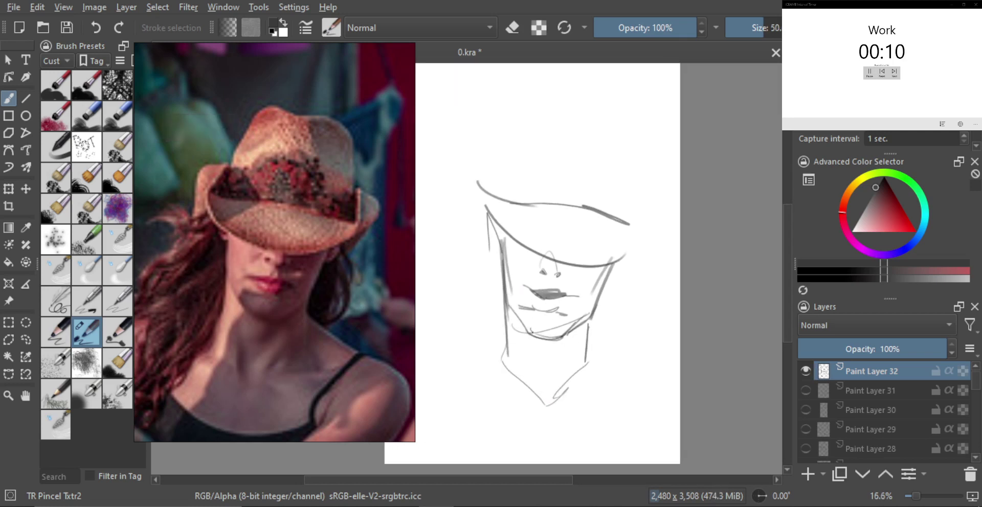
# Step: Darken the underside of the chin and the lower edge of the hat brim
pyautogui.moveTo(532, 334); pyautogui.dragTo(574, 327)
pyautogui.press('e')
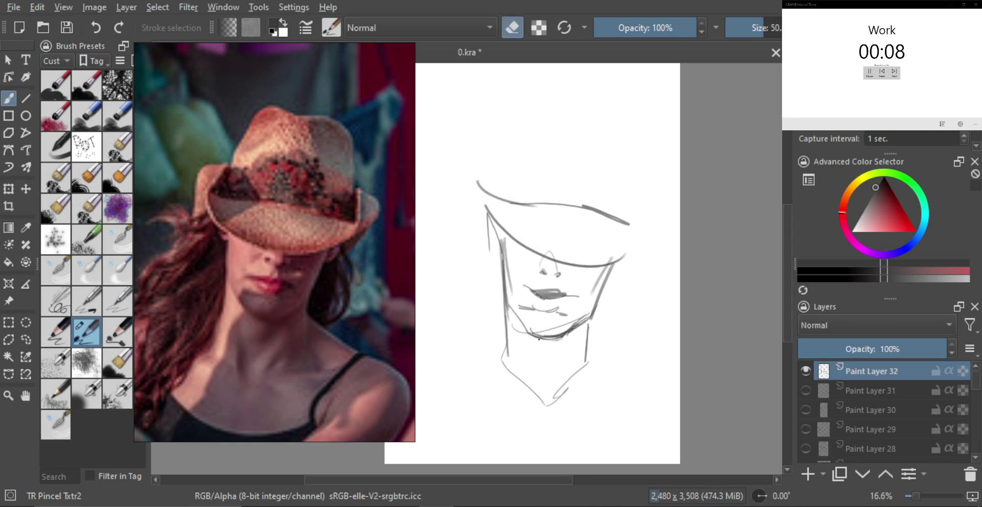
pyautogui.press('e')
pyautogui.scroll(-1, 571, 288)
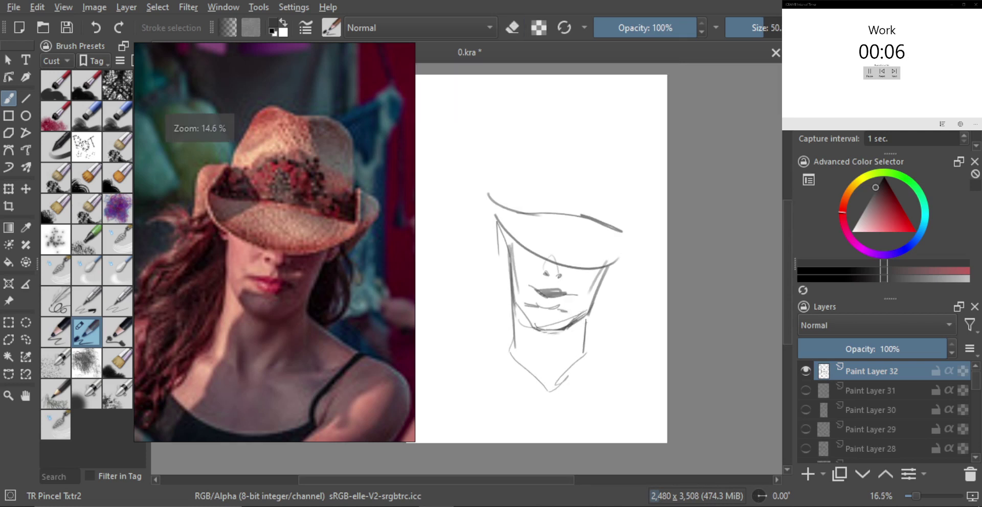
pyautogui.moveTo(498, 218); pyautogui.dragTo(585, 264)
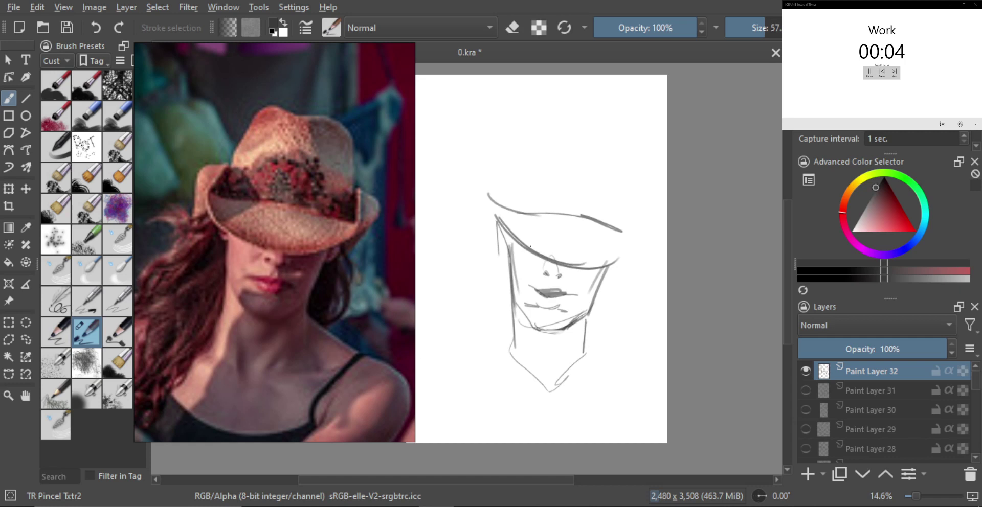
pyautogui.moveTo(504, 234); pyautogui.dragTo(608, 268)
# Step: Shade the side of the nose and the area below the lips with a larger brush
pyautogui.keyDown('shift'); pyautogui.moveTo(550, 280); pyautogui.dragTo(566, 277); pyautogui.keyUp('shift')
pyautogui.moveTo(556, 279)
pyautogui.mouseDown()
pyautogui.moveTo(570, 296)
pyautogui.moveTo(569, 317)
pyautogui.mouseUp()
pyautogui.keyDown('ctrl'); pyautogui.moveTo(516, 287); pyautogui.dragTo(516, 275); pyautogui.keyUp('ctrl')
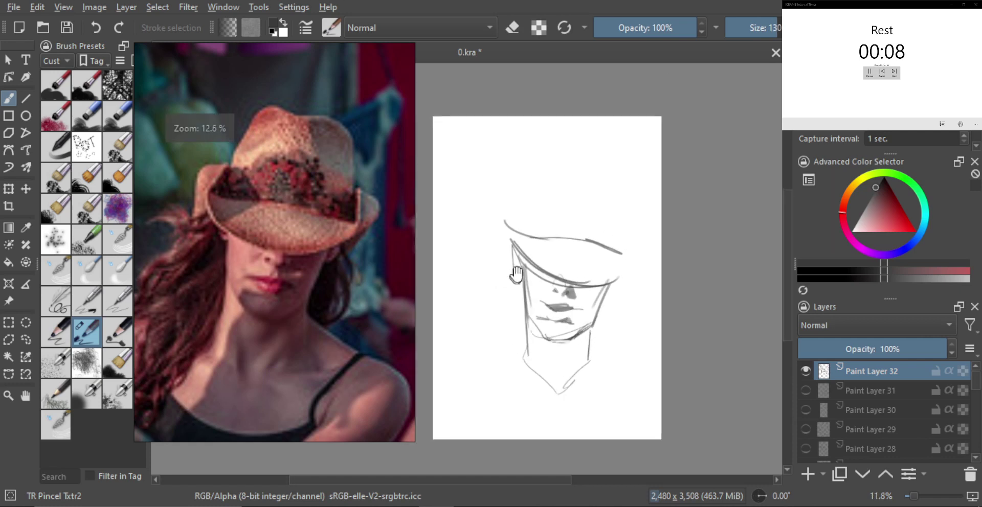
# Step: Sketch wavy hair locks falling from under the brim down the near side of the face and neck
pyautogui.moveTo(505, 240)
pyautogui.mouseDown()
pyautogui.moveTo(471, 267)
pyautogui.moveTo(503, 268)
pyautogui.moveTo(478, 318)
pyautogui.mouseUp()
pyautogui.moveTo(515, 280)
pyautogui.mouseDown()
pyautogui.moveTo(478, 322)
pyautogui.moveTo(487, 326)
pyautogui.mouseUp()
pyautogui.moveTo(526, 298)
pyautogui.mouseDown()
pyautogui.moveTo(508, 327)
pyautogui.moveTo(466, 352)
pyautogui.moveTo(524, 343)
pyautogui.mouseUp()
pyautogui.moveTo(492, 374)
pyautogui.mouseDown()
pyautogui.moveTo(524, 348)
pyautogui.moveTo(525, 357)
pyautogui.mouseUp()
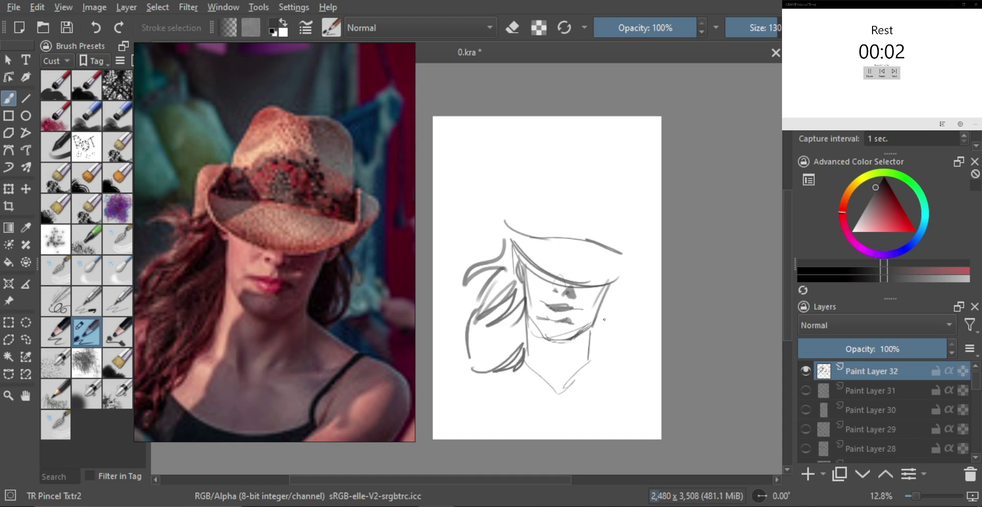
# Step: Sketch the curved hair locks on the far side of the face and neck
pyautogui.moveTo(595, 339)
pyautogui.mouseDown()
pyautogui.moveTo(622, 300)
pyautogui.moveTo(611, 337)
pyautogui.moveTo(619, 291)
pyautogui.moveTo(630, 309)
pyautogui.moveTo(620, 280)
pyautogui.mouseUp()
pyautogui.scroll(-1, 621, 296)
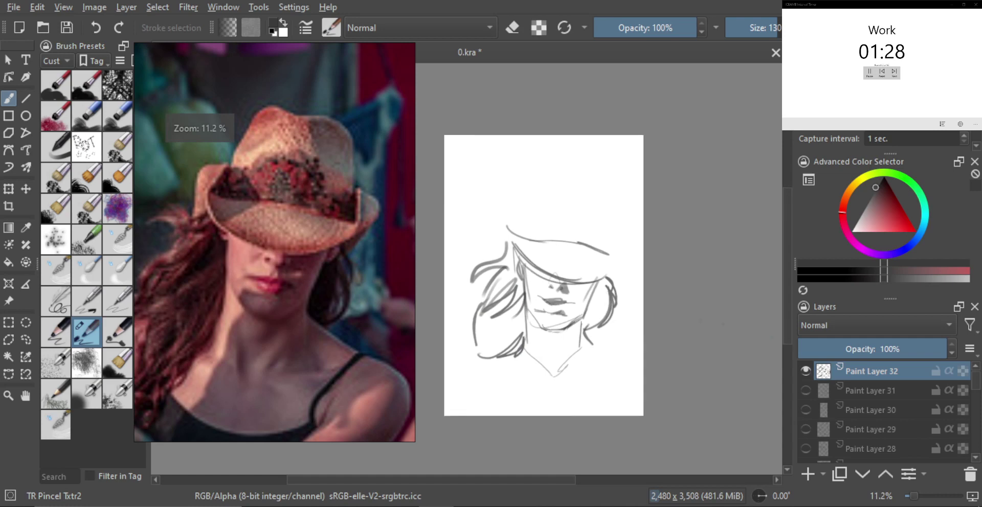
# Step: Hide the finished hat portrait layer and add a new paint layer above it
pyautogui.click(803, 370)
pyautogui.click(807, 473)
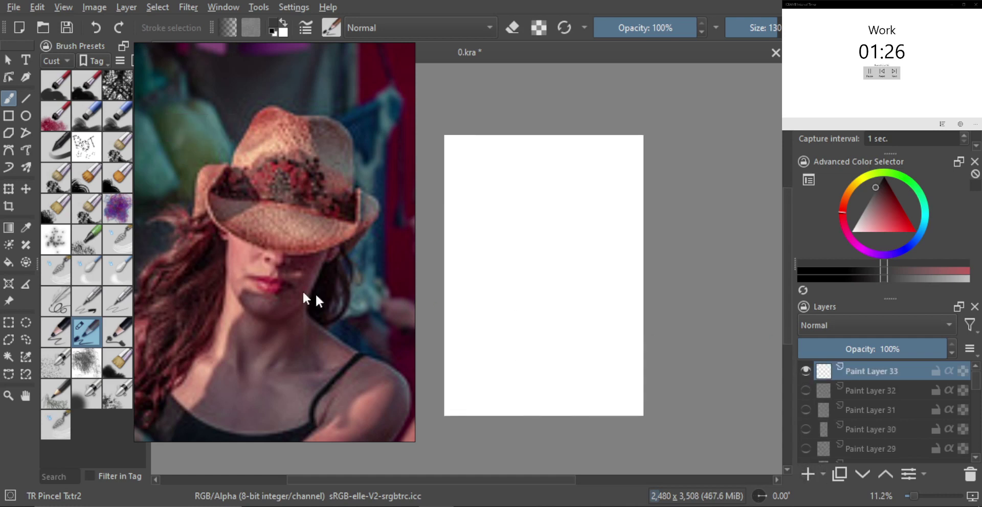
# Step: Pause the interval timer during its Work round and close its window
pyautogui.scroll(-3, 256, 292)
pyautogui.hotkey('alt', 'Tab')
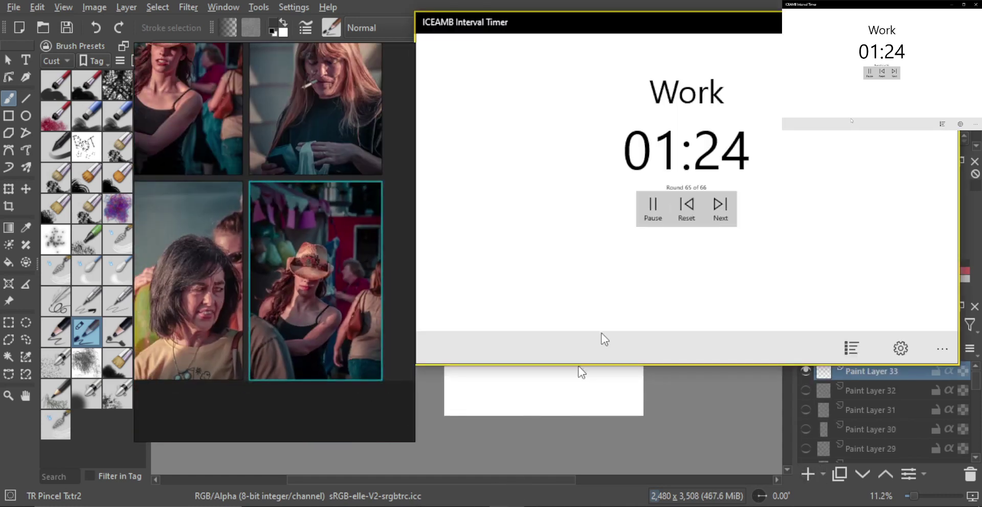
pyautogui.click(652, 223)
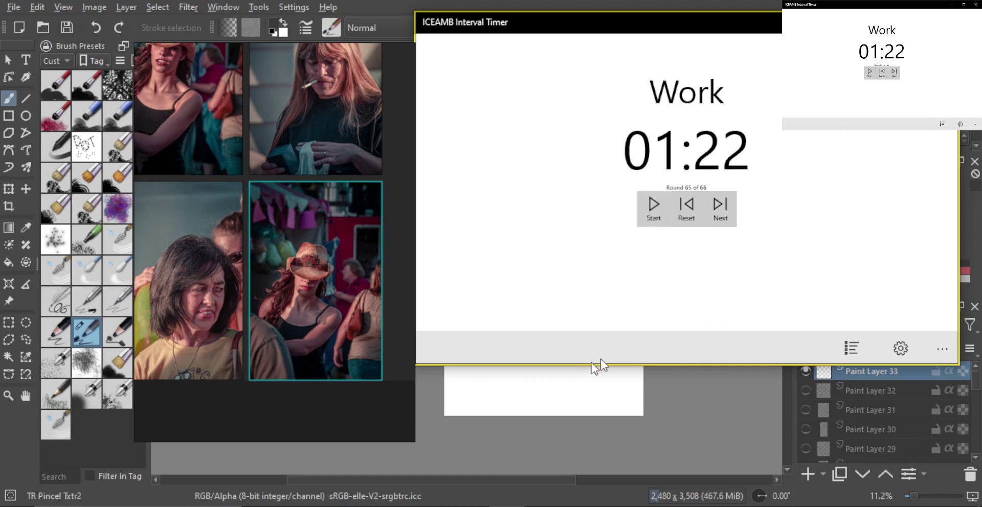
pyautogui.click(972, 4)
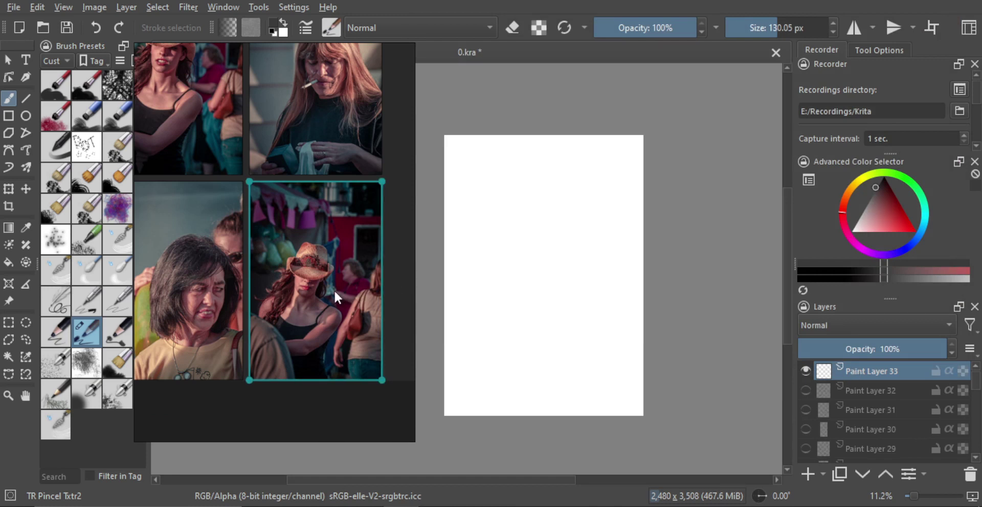
# Step: Frame the reference photo of the woman in the straw hat with her face visible down to the shoulders
pyautogui.doubleClick(207, 104)
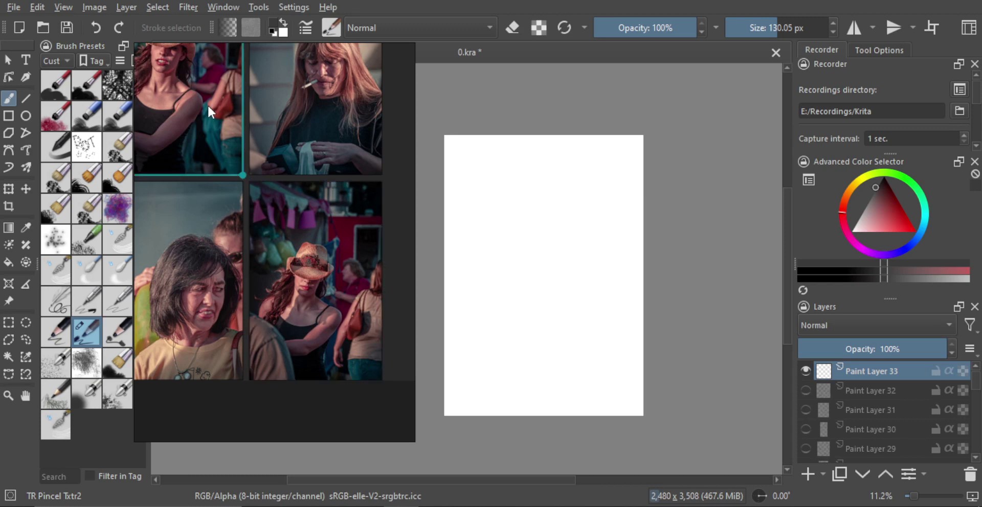
pyautogui.scroll(3, 226, 154)
pyautogui.moveTo(238, 189); pyautogui.dragTo(253, 194)
pyautogui.scroll(1, 254, 194)
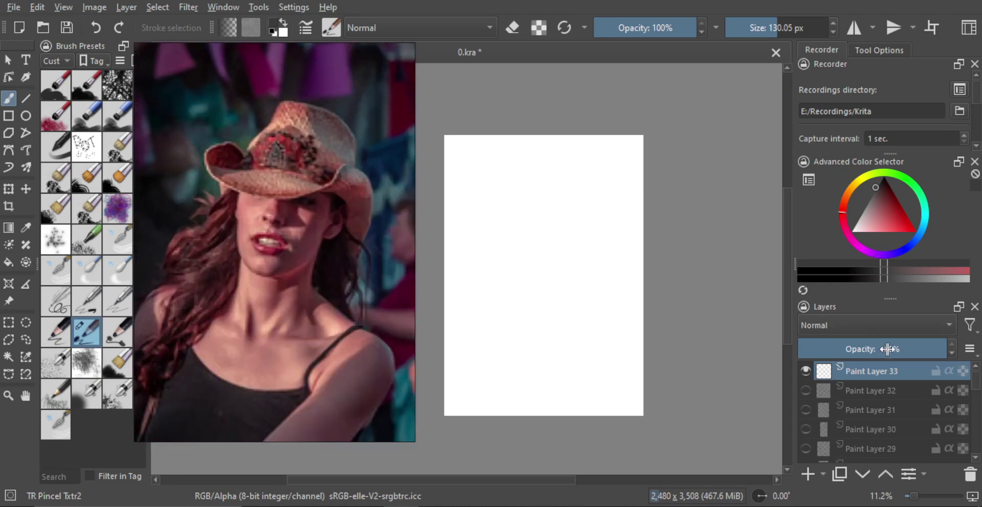
# Step: Turn on horizontal mirroring and sketch a loose circle for the cranium centred on the symmetry axis
pyautogui.moveTo(558, 272)
pyautogui.mouseDown()
pyautogui.moveTo(550, 266)
pyautogui.moveTo(566, 264)
pyautogui.mouseUp()
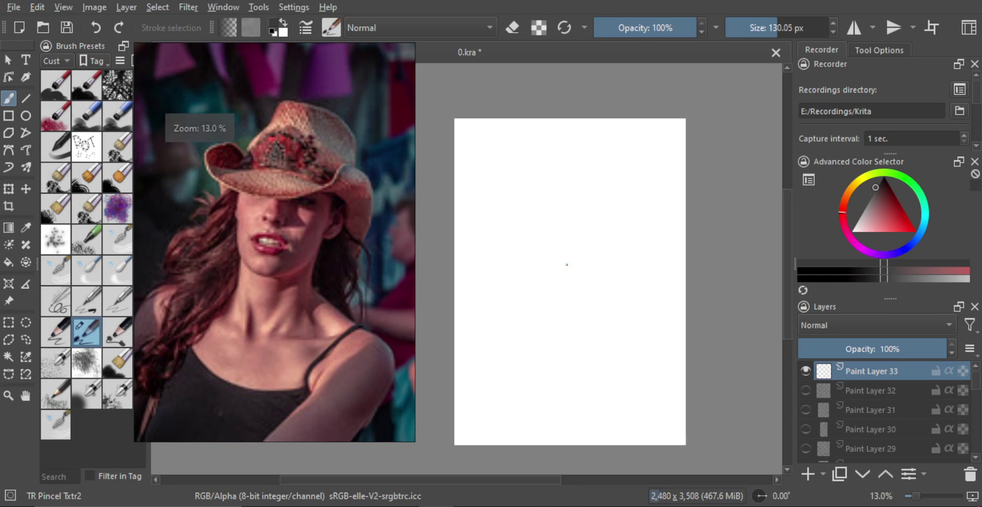
pyautogui.click(853, 28)
pyautogui.moveTo(568, 199)
pyautogui.mouseDown()
pyautogui.moveTo(591, 200)
pyautogui.moveTo(572, 278)
pyautogui.moveTo(549, 260)
pyautogui.mouseUp()
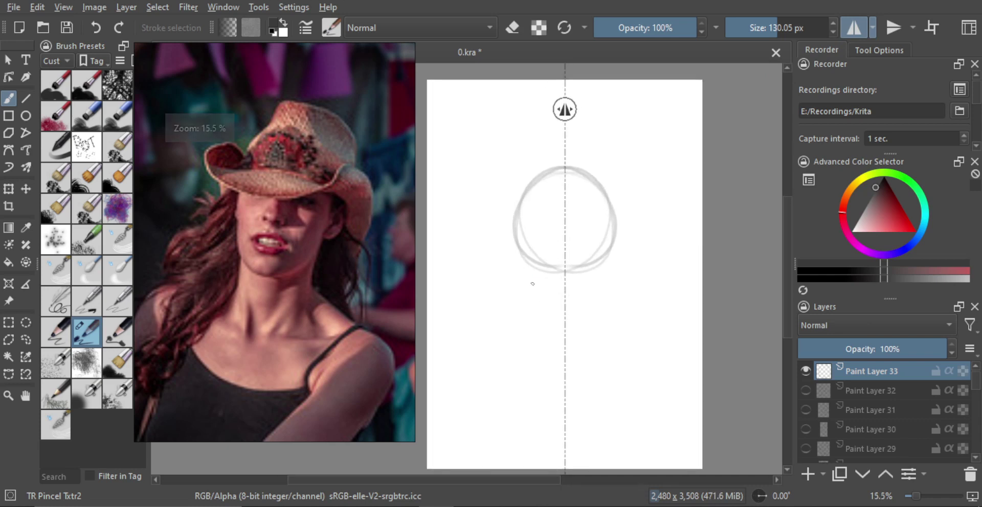
# Step: Sketch mirrored side planes of the face, slanting cheek lines and a chin curve below the cranium circle
pyautogui.moveTo(512, 235)
pyautogui.mouseDown()
pyautogui.moveTo(528, 338)
pyautogui.moveTo(577, 342)
pyautogui.moveTo(535, 315)
pyautogui.moveTo(537, 300)
pyautogui.mouseUp()
pyautogui.scroll(2, 536, 296)
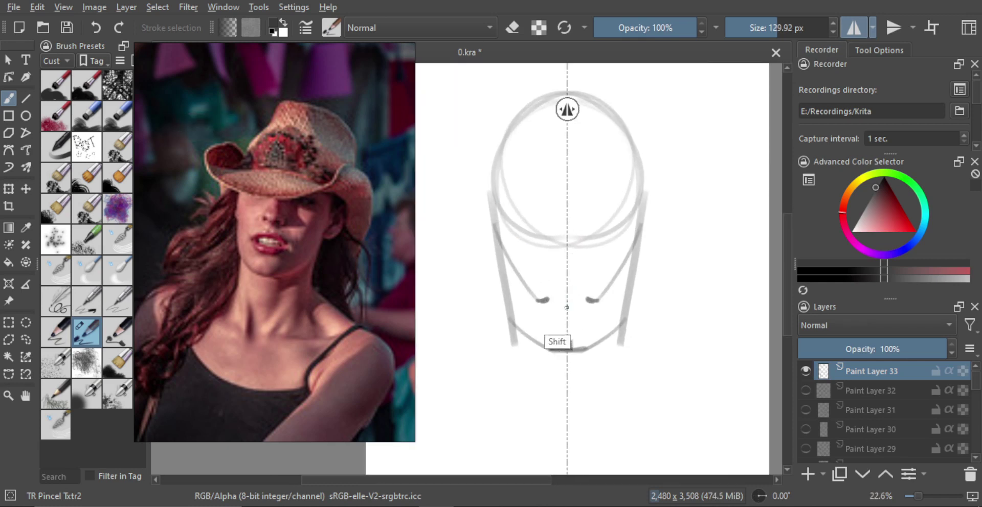
pyautogui.moveTo(537, 301)
pyautogui.mouseDown()
pyautogui.moveTo(566, 308)
pyautogui.moveTo(567, 299)
pyautogui.mouseUp()
pyautogui.hotkey('ctrl', 'z')
pyautogui.hotkey('ctrl', 'z')
pyautogui.hotkey('ctrl', 'z')
pyautogui.keyDown('shift'); pyautogui.moveTo(567, 299); pyautogui.dragTo(569, 299); pyautogui.keyUp('shift')
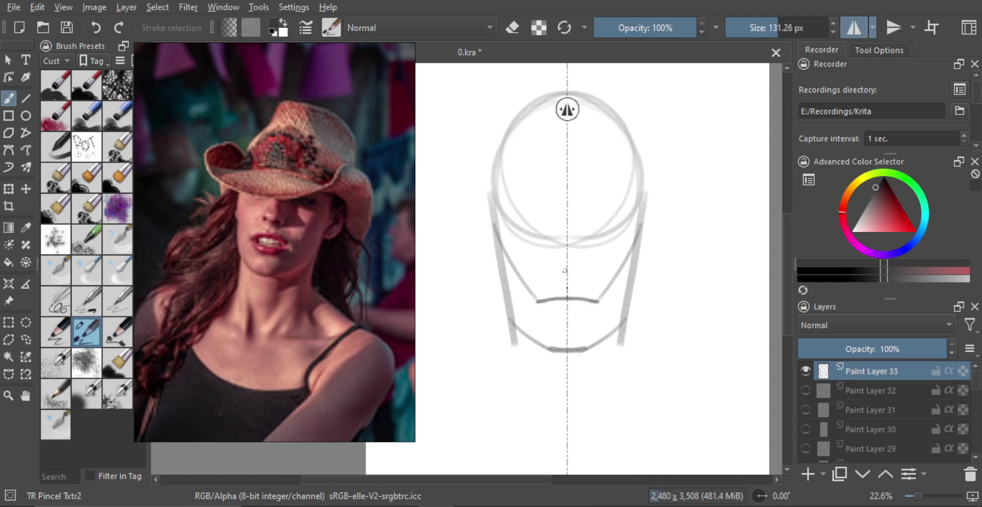
pyautogui.hotkey('ctrl', 'z')
# Step: Sketch mirrored eye sockets, small eye shapes and the bridge of the nose with a smaller brush
pyautogui.scroll(1, 563, 260)
pyautogui.press('[')
pyautogui.press('[')
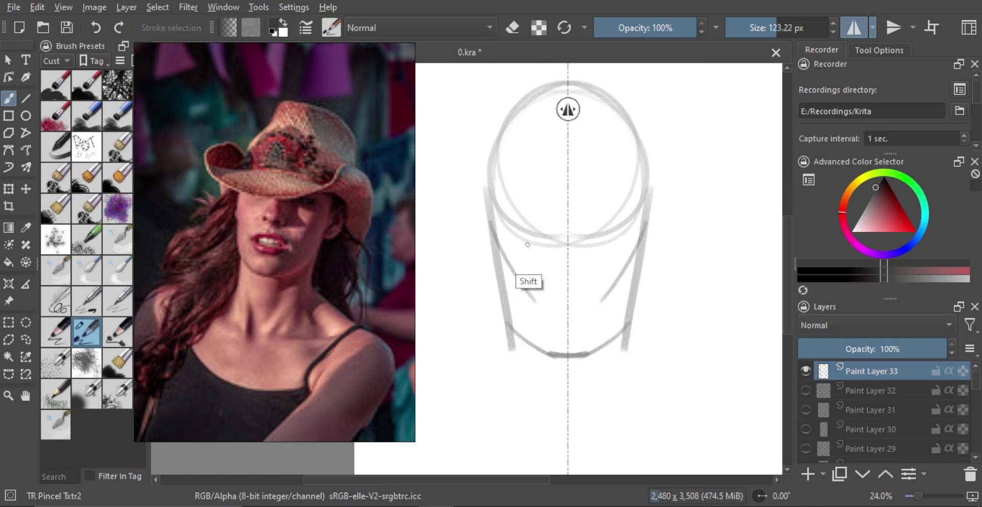
pyautogui.moveTo(508, 230)
pyautogui.mouseDown()
pyautogui.moveTo(521, 210)
pyautogui.moveTo(537, 246)
pyautogui.moveTo(519, 242)
pyautogui.moveTo(540, 223)
pyautogui.moveTo(531, 242)
pyautogui.mouseUp()
pyautogui.press('[')
pyautogui.hotkey('ctrl', 'z')
pyautogui.hotkey('ctrl', 'z')
pyautogui.hotkey('ctrl', 'z')
pyautogui.hotkey('ctrl', 'z')
pyautogui.moveTo(522, 232); pyautogui.dragTo(578, 264)
pyautogui.press(']')
pyautogui.hotkey('ctrl', 'z')
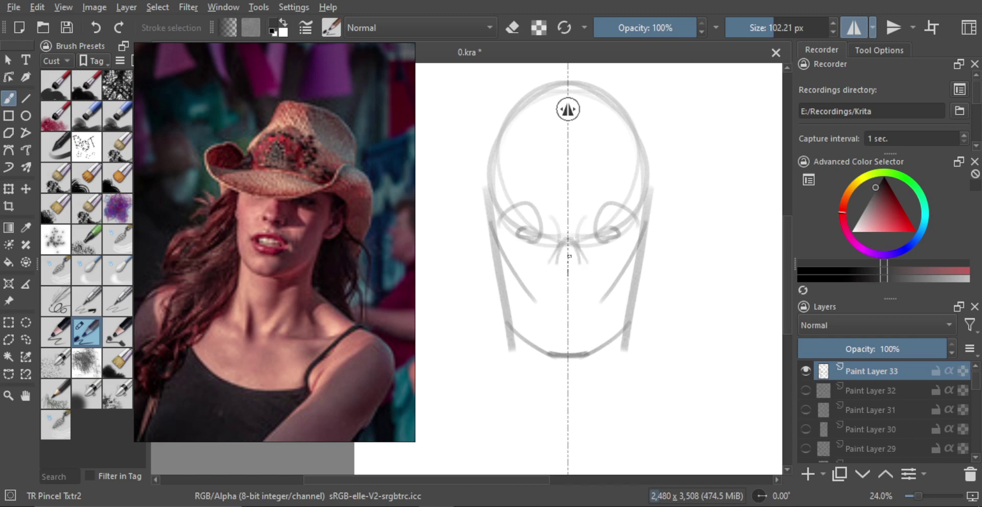
# Step: Sketch the ball and underside of the nose on the symmetry axis
pyautogui.scroll(1, 554, 281)
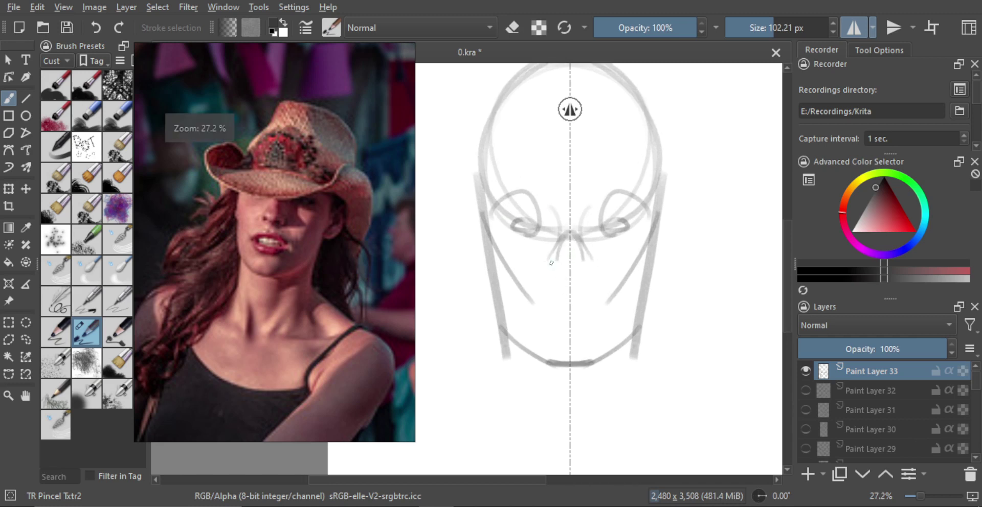
pyautogui.moveTo(551, 269); pyautogui.dragTo(568, 282)
pyautogui.press('[')
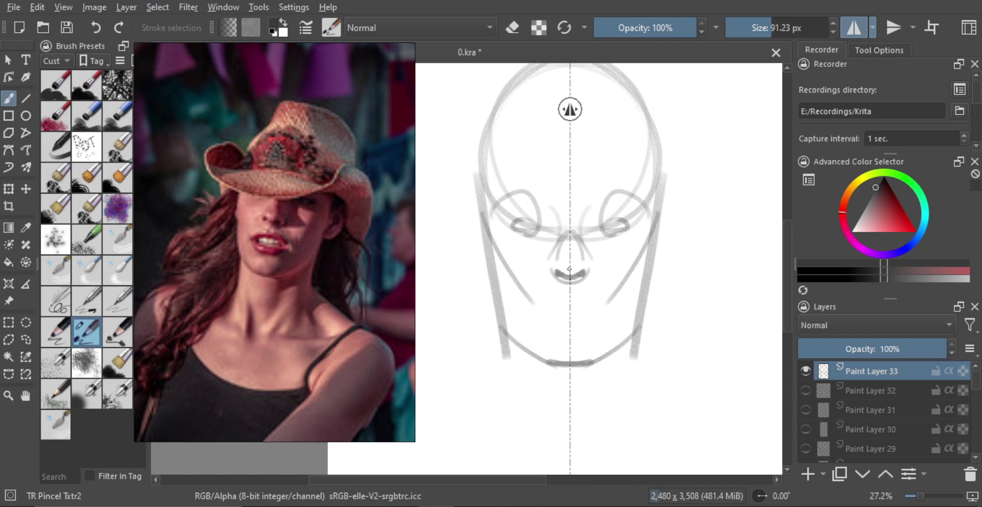
pyautogui.hotkey('ctrl', 'z')
pyautogui.press('[')
pyautogui.hotkey('ctrl', 'z')
# Step: Draw the nostrils and philtrum, a shaded upper lip, the mouth line and the edge of the lower lip
pyautogui.moveTo(557, 259)
pyautogui.mouseDown()
pyautogui.moveTo(555, 276)
pyautogui.moveTo(571, 275)
pyautogui.moveTo(585, 253)
pyautogui.moveTo(557, 268)
pyautogui.moveTo(570, 280)
pyautogui.moveTo(557, 302)
pyautogui.moveTo(575, 305)
pyautogui.moveTo(574, 271)
pyautogui.moveTo(553, 300)
pyautogui.moveTo(541, 298)
pyautogui.moveTo(601, 288)
pyautogui.moveTo(552, 289)
pyautogui.moveTo(572, 281)
pyautogui.moveTo(553, 292)
pyautogui.moveTo(564, 289)
pyautogui.moveTo(579, 317)
pyautogui.mouseUp()
pyautogui.press(']')
pyautogui.hotkey('ctrl', 'z')
pyautogui.hotkey('ctrl', 'z')
pyautogui.hotkey('ctrl', 'z')
pyautogui.hotkey('ctrl', 'z')
pyautogui.hotkey('ctrl', 'z')
pyautogui.hotkey('ctrl', 'z')
pyautogui.hotkey('ctrl', 'z')
pyautogui.press(']')
pyautogui.press('[')
pyautogui.press('[')
pyautogui.hotkey('ctrl', 'z')
pyautogui.scroll(1, 574, 271)
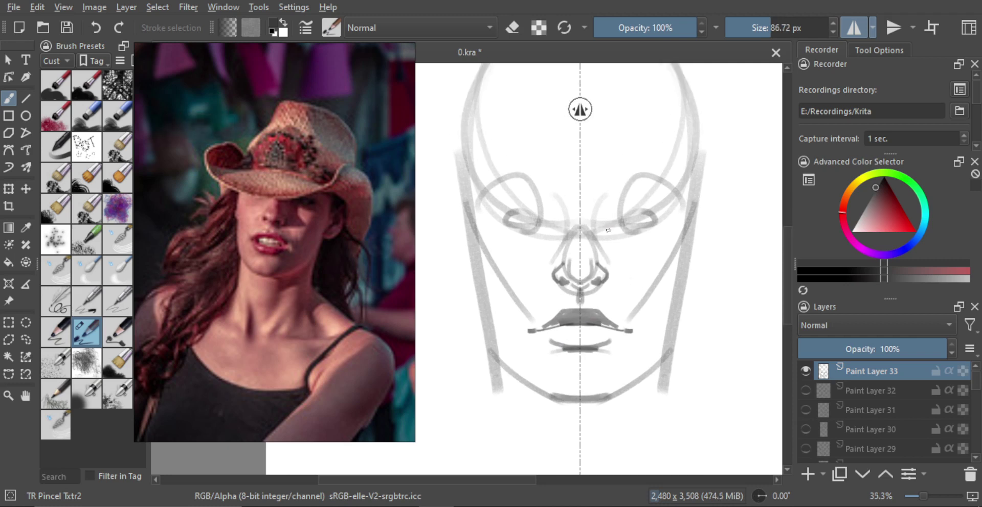
# Step: Draw the upper eyelid lines and inner eye corners with a finer brush
pyautogui.press('[')
pyautogui.press('[')
pyautogui.press('[')
pyautogui.press(']')
pyautogui.moveTo(504, 228)
pyautogui.mouseDown()
pyautogui.moveTo(533, 231)
pyautogui.moveTo(504, 218)
pyautogui.moveTo(532, 217)
pyautogui.moveTo(544, 234)
pyautogui.mouseUp()
pyautogui.hotkey('ctrl', 'z')
pyautogui.hotkey('ctrl', 'z')
pyautogui.hotkey('ctrl', 'z')
pyautogui.press(']')
pyautogui.press(']')
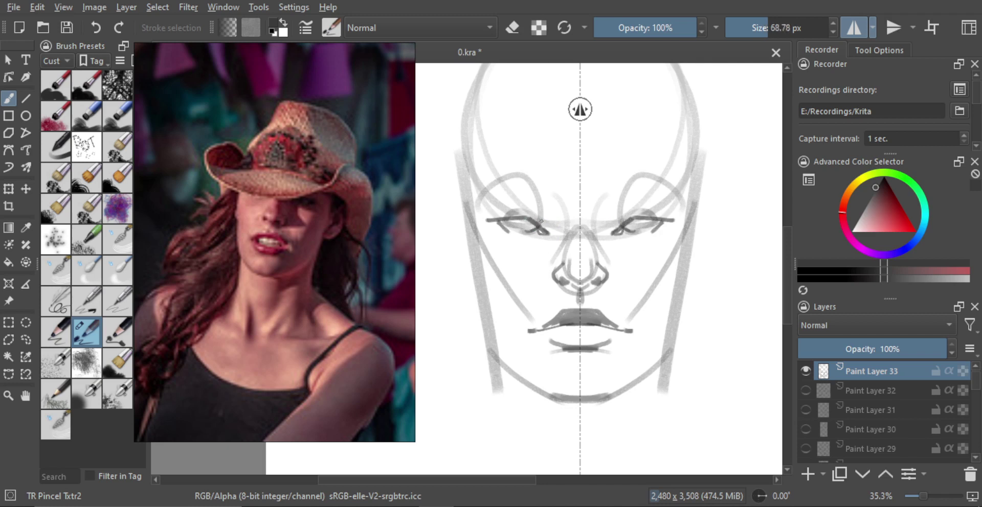
# Step: Redraw the eyes with darker lids, lower lid lines and shaded irises
pyautogui.hotkey('ctrl', 'z')
pyautogui.moveTo(502, 222); pyautogui.dragTo(504, 252)
pyautogui.moveTo(502, 225)
pyautogui.mouseDown()
pyautogui.moveTo(537, 234)
pyautogui.moveTo(529, 217)
pyautogui.moveTo(510, 213)
pyautogui.moveTo(519, 200)
pyautogui.moveTo(485, 217)
pyautogui.moveTo(553, 220)
pyautogui.moveTo(531, 239)
pyautogui.mouseUp()
pyautogui.press('[')
pyautogui.press('[')
pyautogui.moveTo(526, 256)
pyautogui.keyDown('shift'); pyautogui.mouseDown()
pyautogui.moveTo(535, 252)
pyautogui.moveTo(522, 246)
pyautogui.moveTo(532, 255)
pyautogui.moveTo(529, 309)
pyautogui.mouseUp(); pyautogui.keyUp('shift')
pyautogui.hotkey('ctrl', 'z')
pyautogui.hotkey('ctrl', 'z')
pyautogui.keyDown('ctrl'); pyautogui.moveTo(541, 243); pyautogui.dragTo(522, 246); pyautogui.keyUp('ctrl')
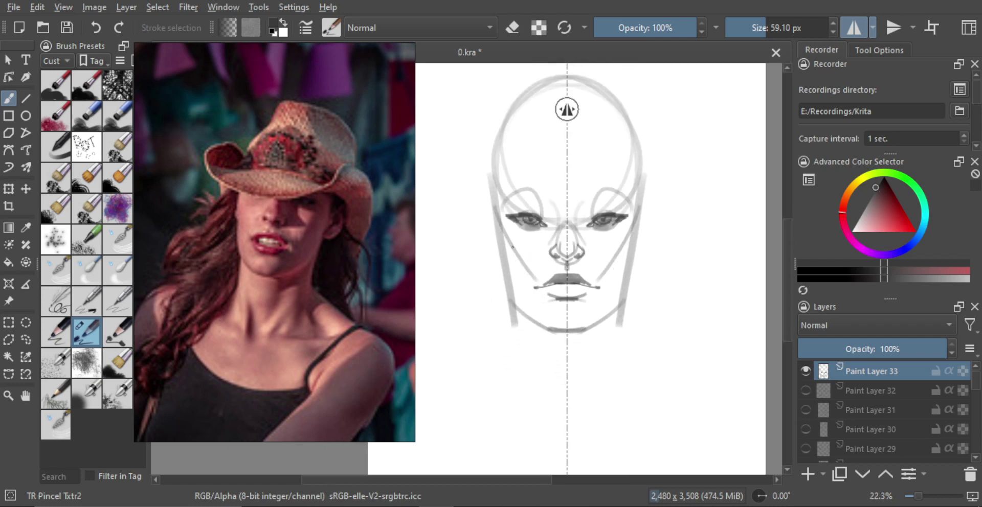
# Step: Lighten the slanting cheek construction lines and draw a firmer outline along the jaw and chin
pyautogui.press('e')
pyautogui.moveTo(500, 227)
pyautogui.mouseDown()
pyautogui.moveTo(529, 267)
pyautogui.moveTo(526, 285)
pyautogui.mouseUp()
pyautogui.press('e')
pyautogui.moveTo(493, 231); pyautogui.dragTo(514, 302)
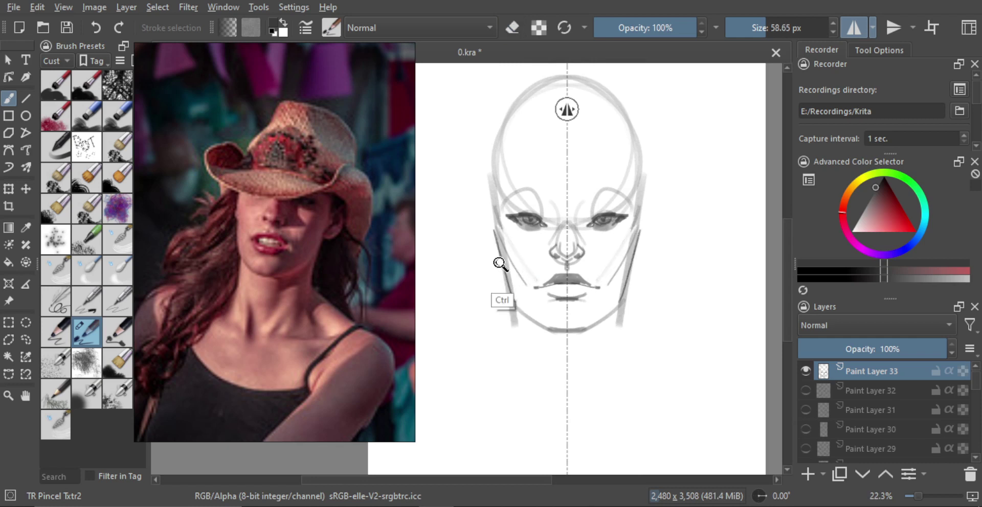
pyautogui.hotkey('ctrl', 'z')
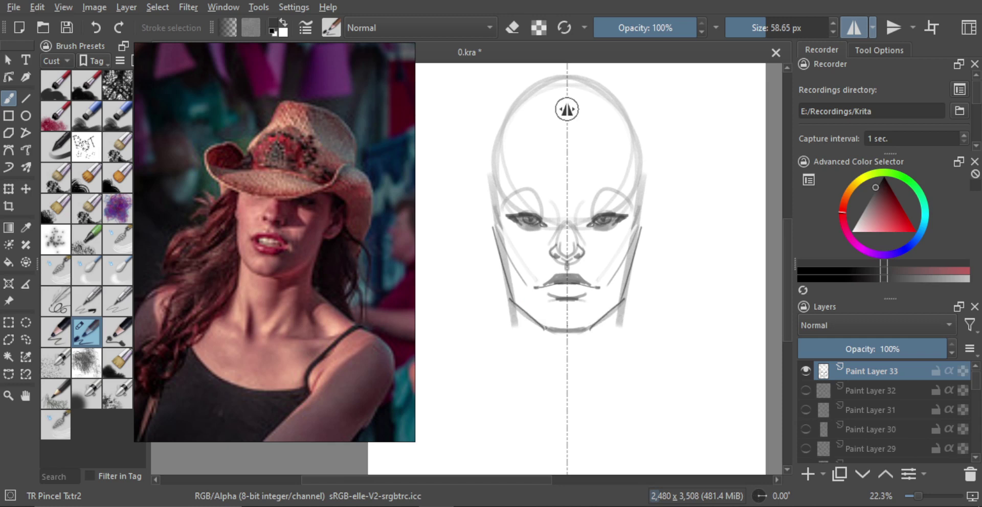
pyautogui.moveTo(521, 308); pyautogui.dragTo(565, 331)
pyautogui.scroll(-2, 563, 287)
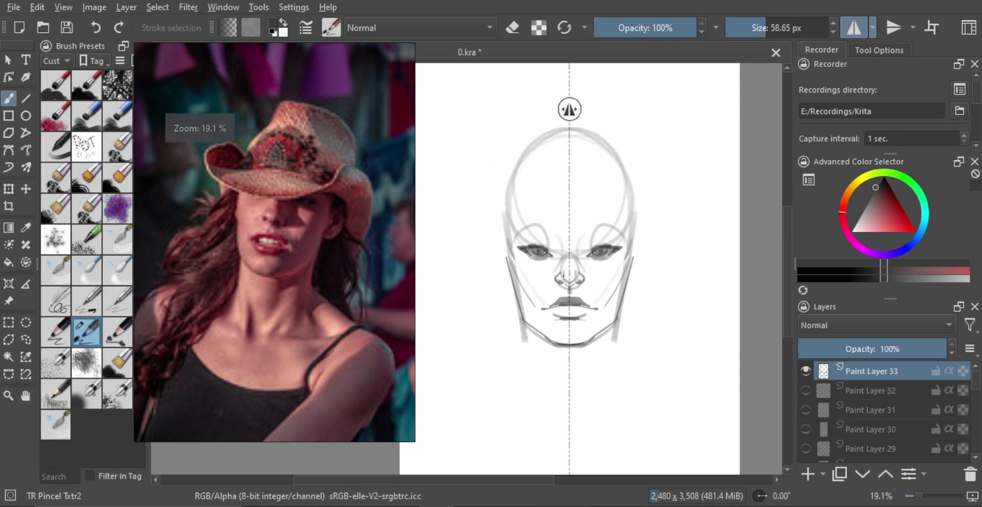
pyautogui.scroll(-1, 490, 240)
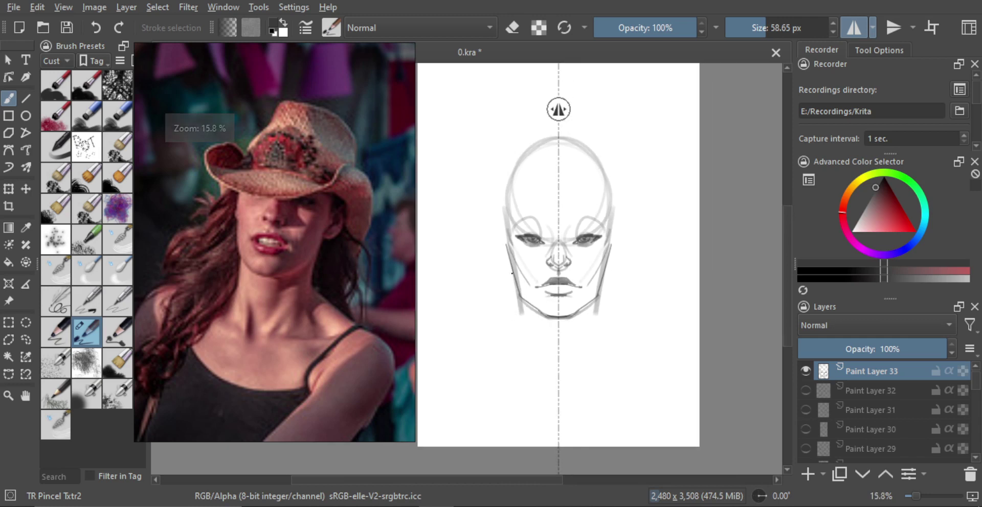
# Step: Draw the sides of the neck and short muscle lines at the front of the throat
pyautogui.moveTo(512, 274); pyautogui.dragTo(524, 342)
pyautogui.hotkey('ctrl', 'z')
pyautogui.moveTo(519, 301)
pyautogui.mouseDown()
pyautogui.moveTo(526, 340)
pyautogui.moveTo(548, 329)
pyautogui.moveTo(523, 336)
pyautogui.mouseUp()
pyautogui.scroll(1, 530, 330)
pyautogui.hotkey('ctrl', 'z')
pyautogui.hotkey('ctrl', 'z')
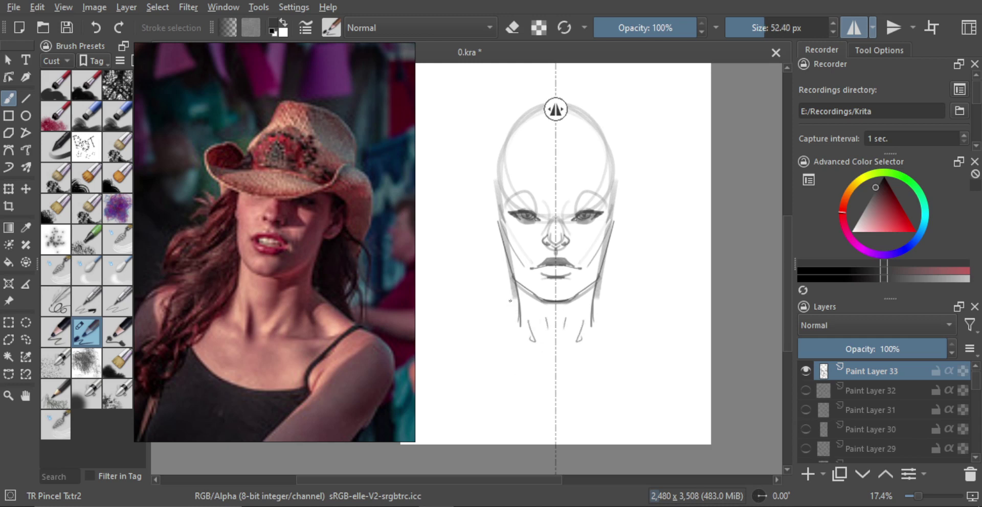
pyautogui.moveTo(515, 293)
pyautogui.mouseDown()
pyautogui.moveTo(507, 313)
pyautogui.moveTo(469, 335)
pyautogui.mouseUp()
pyautogui.hotkey('ctrl', 'z')
pyautogui.moveTo(517, 310); pyautogui.dragTo(471, 353)
pyautogui.moveTo(477, 349)
pyautogui.mouseDown()
pyautogui.moveTo(514, 316)
pyautogui.moveTo(477, 346)
pyautogui.mouseUp()
pyautogui.hotkey('ctrl', 'z')
pyautogui.hotkey('ctrl', 'z')
# Step: Partly erase the side lines of the neck just below the jaw
pyautogui.press('e')
pyautogui.moveTo(513, 281); pyautogui.dragTo(516, 310)
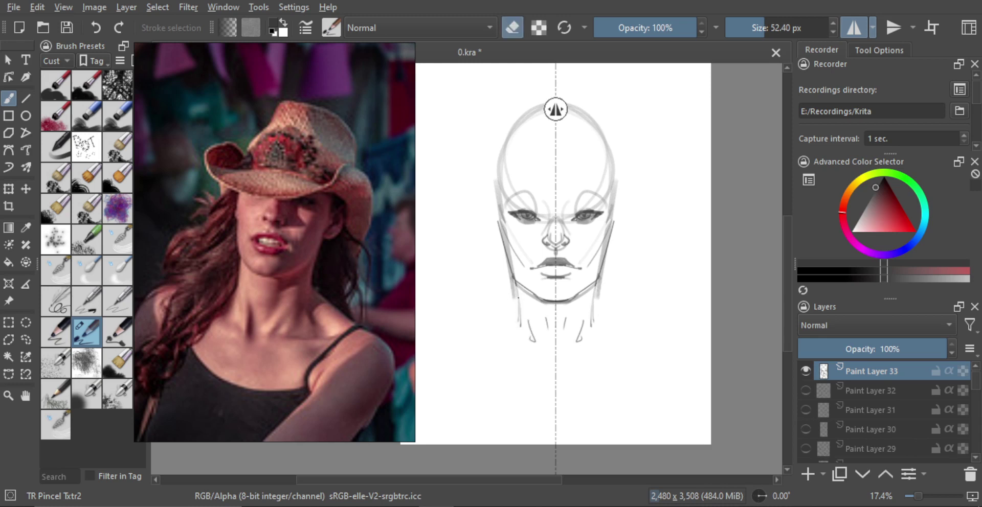
pyautogui.press('e')
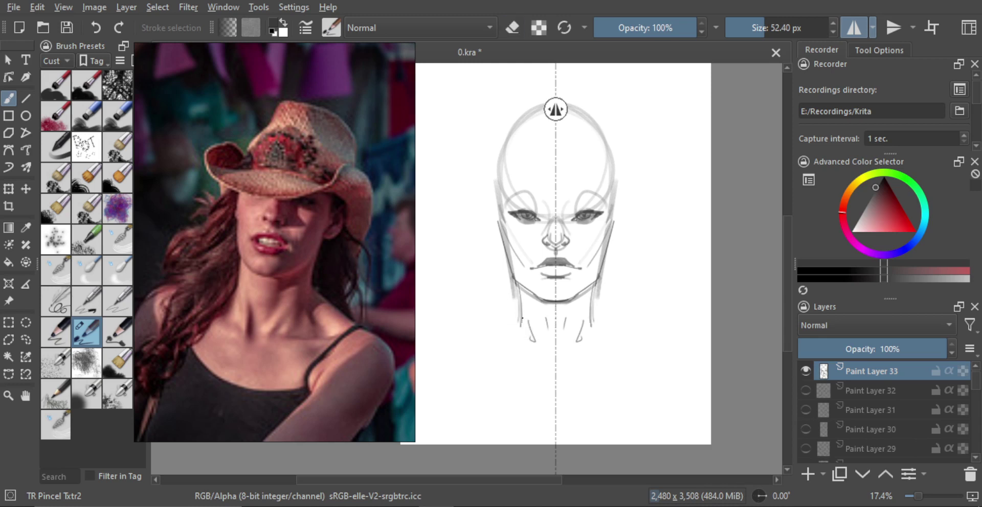
# Step: Redraw the side contour of the face from the cheekbone down to the jaw corner
pyautogui.scroll(1, 525, 282)
pyautogui.scroll(1, 512, 271)
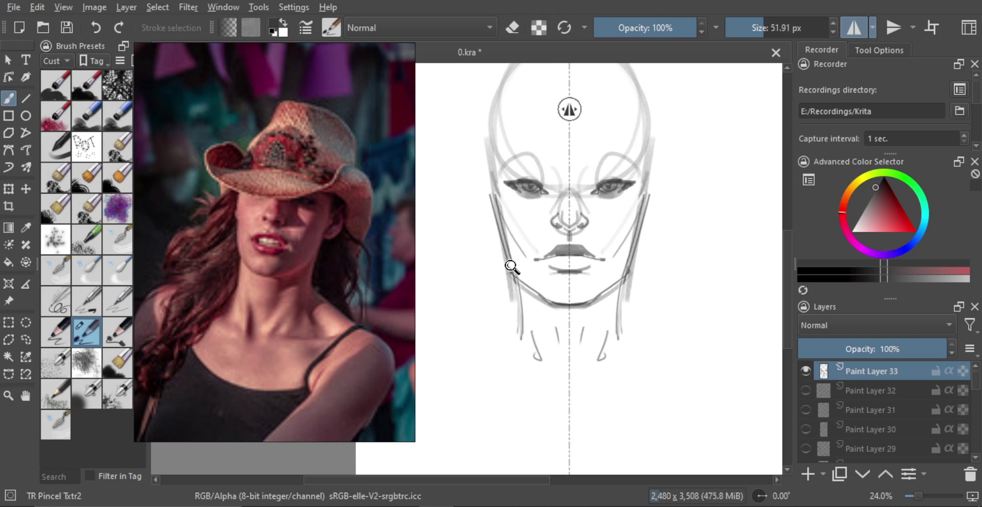
pyautogui.hotkey('ctrl', 'z')
pyautogui.moveTo(492, 196); pyautogui.dragTo(511, 276)
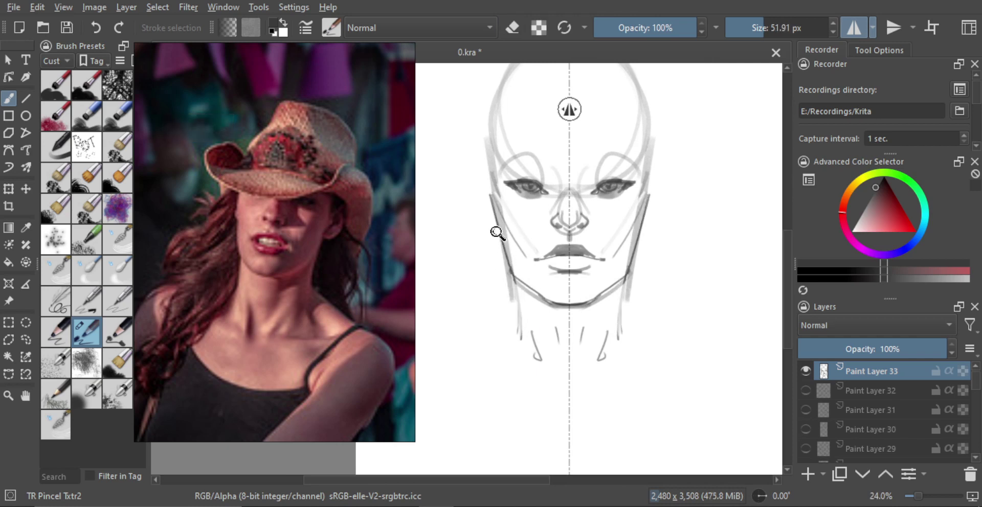
pyautogui.hotkey('ctrl', 'z')
pyautogui.moveTo(499, 230); pyautogui.dragTo(516, 280)
pyautogui.moveTo(494, 200)
pyautogui.mouseDown()
pyautogui.moveTo(513, 273)
pyautogui.moveTo(546, 295)
pyautogui.mouseUp()
pyautogui.hotkey('ctrl', 'z')
pyautogui.hotkey('ctrl', 'z')
pyautogui.hotkey('ctrl', 'z')
pyautogui.hotkey('ctrl', 'z')
pyautogui.hotkey('ctrl', 'z')
pyautogui.hotkey('ctrl', 'z')
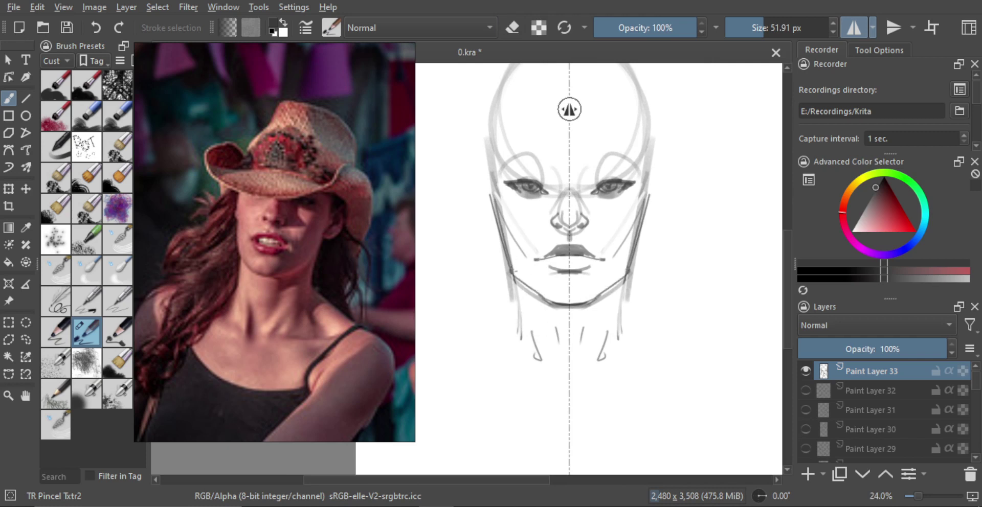
# Step: Draw a tighter inner contour from the jaw corner to the chin and erase parts of the outer jawline
pyautogui.moveTo(511, 269); pyautogui.dragTo(545, 295)
pyautogui.hotkey('ctrl', 'z')
pyautogui.hotkey('ctrl', 'z')
pyautogui.hotkey('ctrl', 'shift', 'z')
pyautogui.press('e')
pyautogui.moveTo(502, 248); pyautogui.dragTo(511, 284)
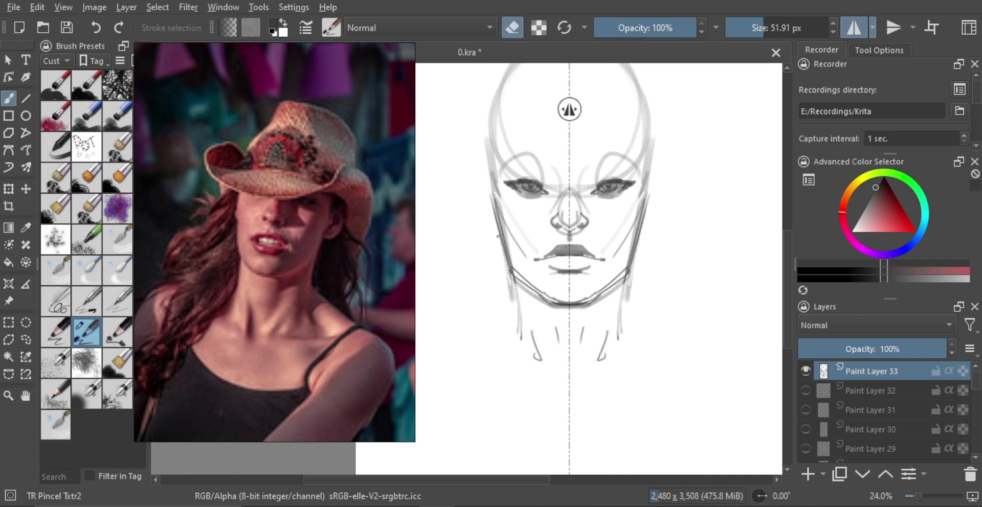
pyautogui.moveTo(492, 205)
pyautogui.mouseDown()
pyautogui.moveTo(512, 281)
pyautogui.moveTo(556, 303)
pyautogui.mouseUp()
pyautogui.press('e')
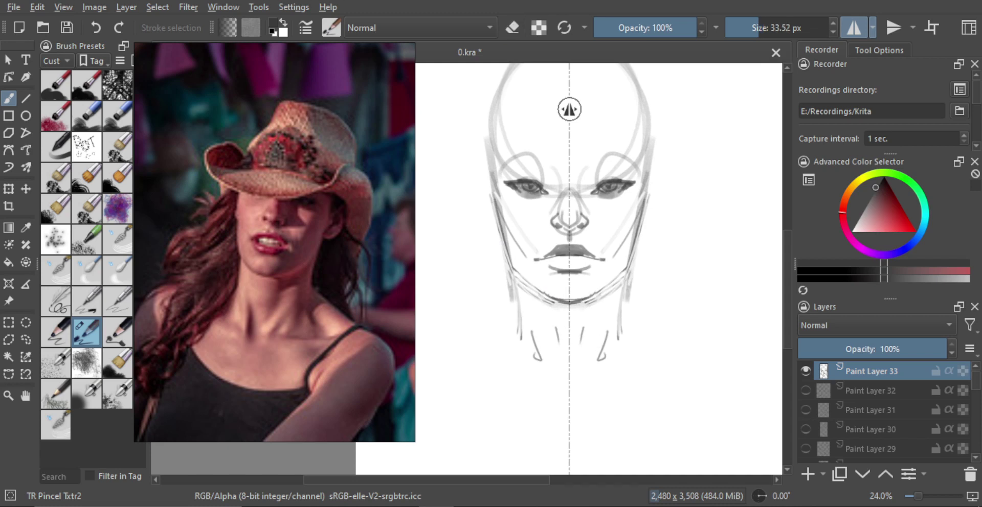
# Step: Refine the jawline and chin with thin strokes and add fine lines at the sides of the neck
pyautogui.moveTo(526, 275); pyautogui.dragTo(501, 225)
pyautogui.hotkey('ctrl', 'z')
pyautogui.hotkey('ctrl', 'z')
pyautogui.press('[')
pyautogui.moveTo(550, 294)
pyautogui.mouseDown()
pyautogui.moveTo(512, 269)
pyautogui.moveTo(504, 238)
pyautogui.mouseUp()
pyautogui.hotkey('ctrl', 'z')
pyautogui.moveTo(517, 245); pyautogui.dragTo(531, 307)
pyautogui.scroll(-2, 530, 306)
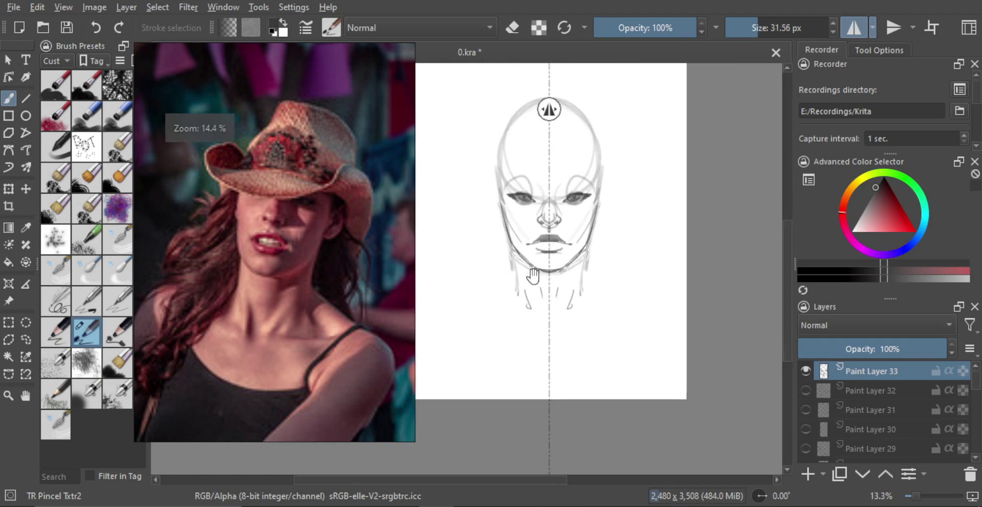
# Step: Strengthen the neck sides and draw the trapezius lines sloping out towards the shoulders
pyautogui.hotkey('ctrl', 'z')
pyautogui.moveTo(518, 271)
pyautogui.mouseDown()
pyautogui.moveTo(519, 308)
pyautogui.moveTo(481, 330)
pyautogui.mouseUp()
pyautogui.moveTo(505, 312)
pyautogui.mouseDown()
pyautogui.moveTo(517, 300)
pyautogui.moveTo(481, 327)
pyautogui.mouseUp()
pyautogui.hotkey('ctrl', 'z')
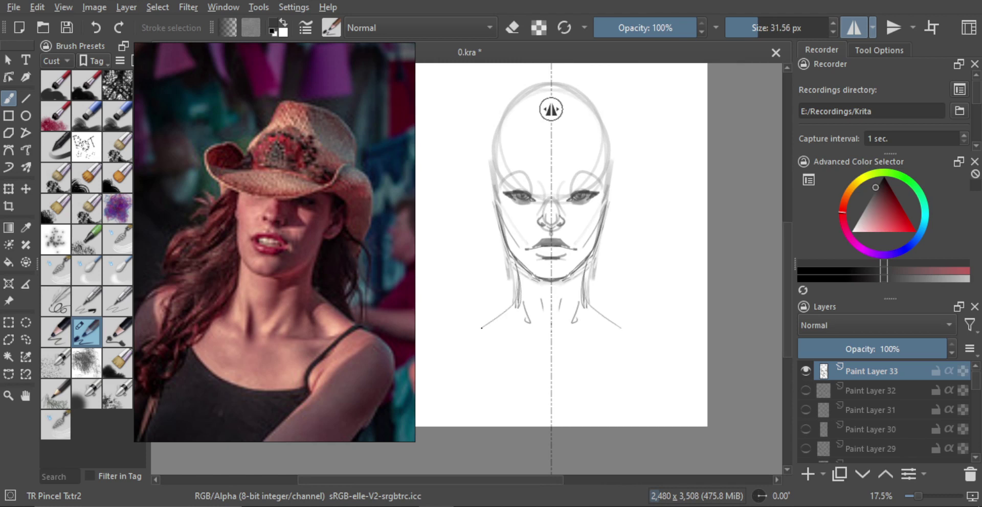
pyautogui.hotkey('ctrl', 'z')
pyautogui.moveTo(514, 300); pyautogui.dragTo(484, 315)
# Step: Sketch both collarbones from the pit of the neck out to rounded shoulder ends
pyautogui.moveTo(543, 338); pyautogui.dragTo(552, 345)
pyautogui.moveTo(553, 346); pyautogui.dragTo(455, 321)
pyautogui.moveTo(457, 320); pyautogui.dragTo(550, 354)
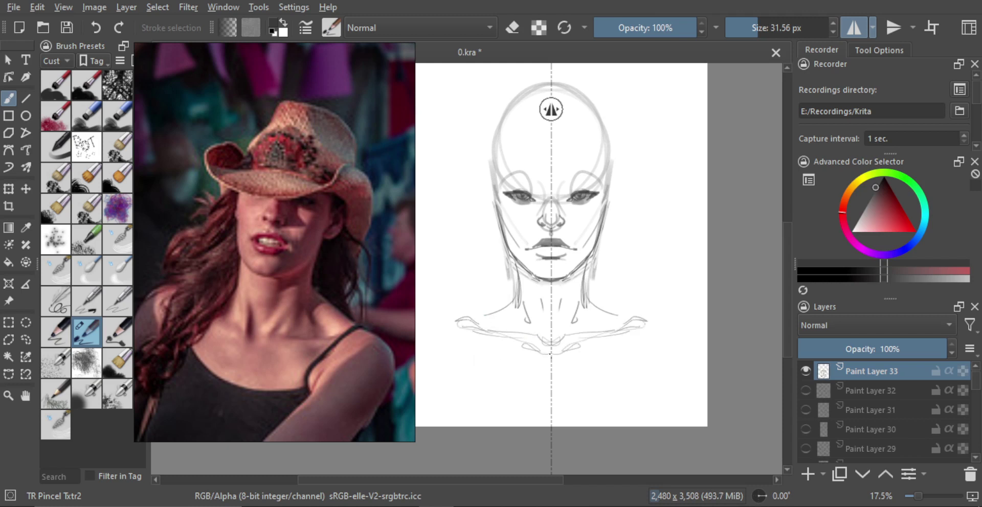
# Step: Reinforce the trapezius slopes and draw the neck muscles running down to the collarbones
pyautogui.moveTo(503, 310); pyautogui.dragTo(477, 321)
pyautogui.hotkey('ctrl', 'z')
pyautogui.moveTo(519, 298); pyautogui.dragTo(501, 321)
pyautogui.moveTo(522, 311)
pyautogui.mouseDown()
pyautogui.moveTo(461, 341)
pyautogui.moveTo(540, 362)
pyautogui.mouseUp()
# Step: Add detail to the inner ends of the collarbones and the hollows beside the neck muscles
pyautogui.scroll(1, 526, 273)
pyautogui.moveTo(539, 363); pyautogui.dragTo(547, 375)
pyautogui.moveTo(536, 364); pyautogui.dragTo(545, 372)
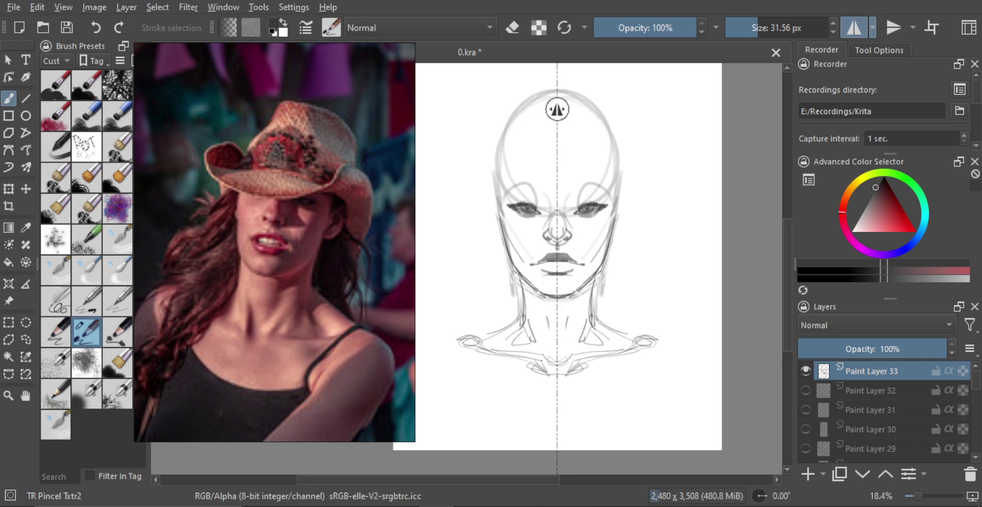
pyautogui.moveTo(511, 332); pyautogui.dragTo(529, 346)
pyautogui.scroll(-3, 526, 271)
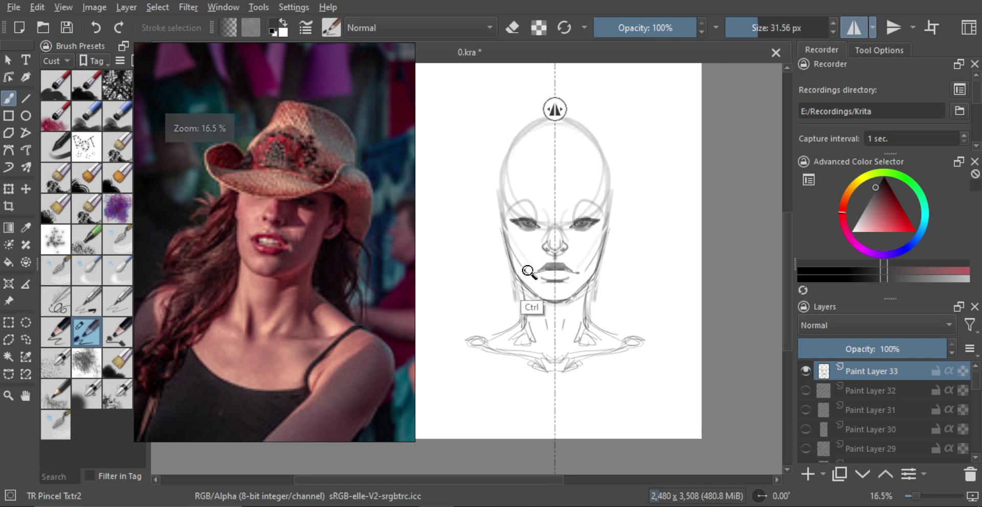
# Step: Turn off horizontal mirror painting and enlarge the brush to about 45 px
pyautogui.scroll(2, 560, 203)
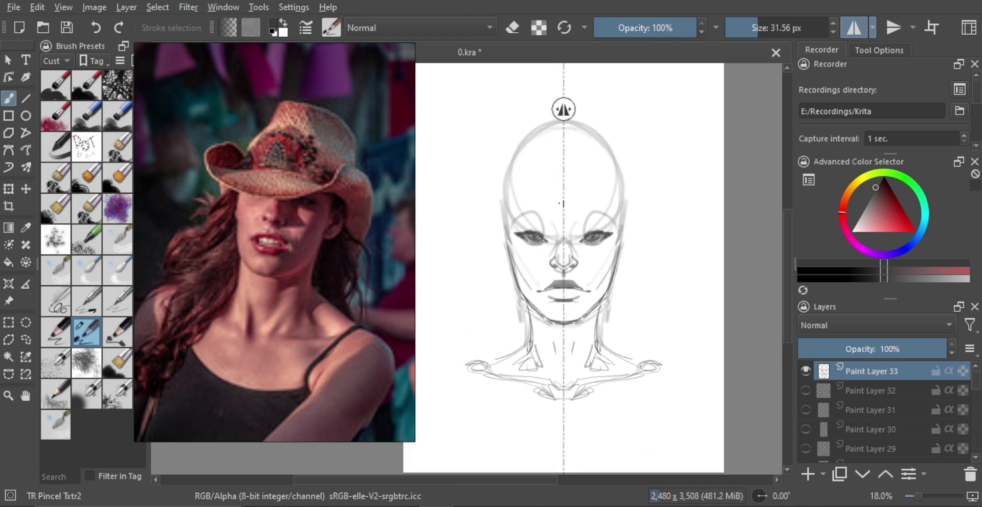
pyautogui.click(848, 35)
pyautogui.scroll(-1, 525, 248)
pyautogui.moveTo(586, 223); pyautogui.dragTo(614, 204)
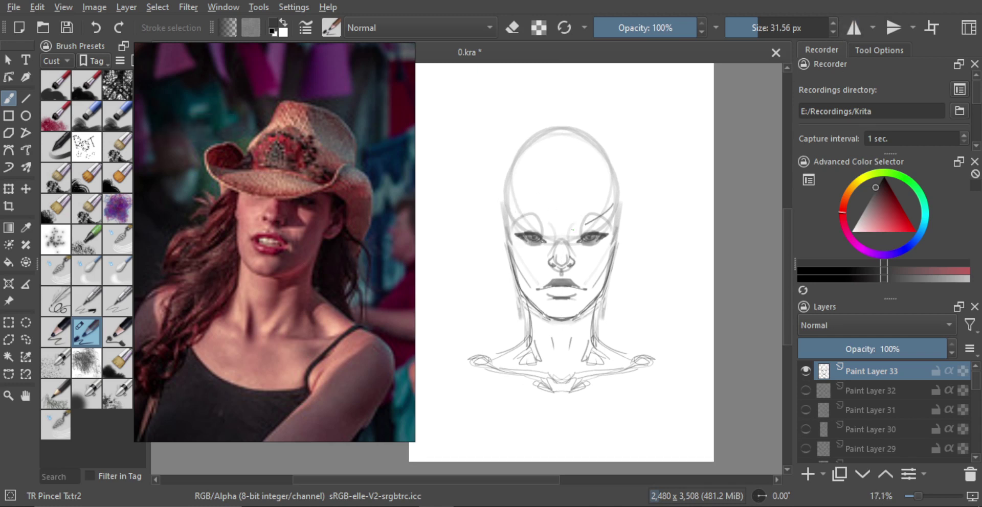
pyautogui.hotkey('ctrl', 'z')
pyautogui.press(']')
pyautogui.press(']')
# Step: Sketch the hat brim's lower front edge as one long curve sweeping across the eyes
pyautogui.moveTo(476, 230); pyautogui.dragTo(580, 236)
pyautogui.moveTo(477, 242)
pyautogui.mouseDown()
pyautogui.moveTo(559, 243)
pyautogui.moveTo(605, 206)
pyautogui.moveTo(588, 220)
pyautogui.mouseUp()
pyautogui.hotkey('ctrl', 'z')
pyautogui.hotkey('ctrl', 'z')
pyautogui.moveTo(519, 254); pyautogui.dragTo(625, 192)
pyautogui.hotkey('ctrl', 'z')
pyautogui.moveTo(559, 240); pyautogui.dragTo(624, 169)
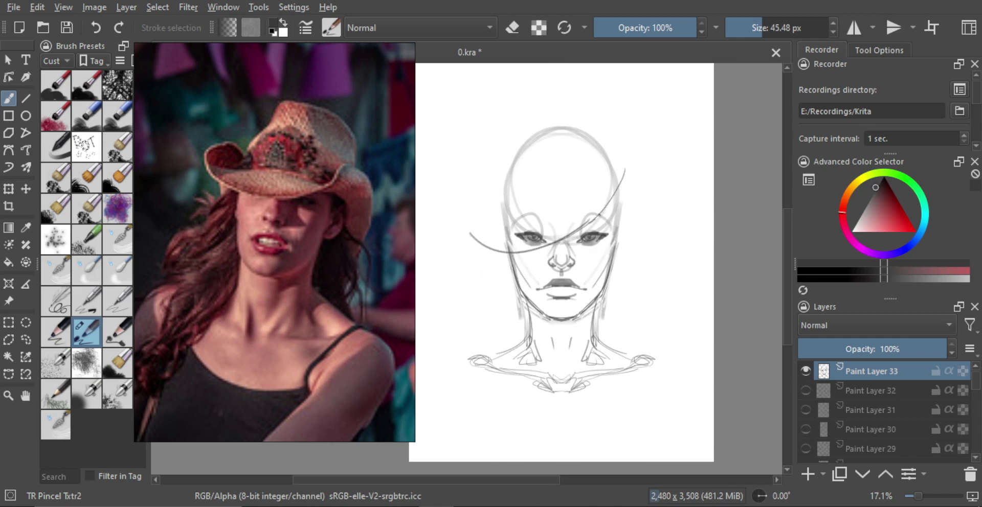
# Step: Extend the brim's raised end upwards and draw its wide upturned side curving down beside the cheek
pyautogui.moveTo(596, 220); pyautogui.dragTo(652, 198)
pyautogui.hotkey('ctrl', 'z')
pyautogui.moveTo(597, 215); pyautogui.dragTo(633, 164)
pyautogui.hotkey('ctrl', 'z')
pyautogui.moveTo(605, 208); pyautogui.dragTo(635, 163)
pyautogui.moveTo(636, 162)
pyautogui.mouseDown()
pyautogui.moveTo(659, 213)
pyautogui.moveTo(650, 164)
pyautogui.moveTo(655, 226)
pyautogui.moveTo(645, 173)
pyautogui.moveTo(628, 281)
pyautogui.mouseUp()
pyautogui.hotkey('ctrl', 'z')
# Step: Sketch the small rolled curl at the lower end of the hat brim
pyautogui.moveTo(473, 237)
pyautogui.mouseDown()
pyautogui.moveTo(483, 192)
pyautogui.moveTo(496, 204)
pyautogui.mouseUp()
pyautogui.moveTo(469, 195); pyautogui.dragTo(488, 201)
pyautogui.hotkey('ctrl', 'z')
pyautogui.hotkey('ctrl', 'z')
pyautogui.moveTo(470, 234)
pyautogui.mouseDown()
pyautogui.moveTo(458, 200)
pyautogui.moveTo(493, 199)
pyautogui.moveTo(460, 201)
pyautogui.moveTo(492, 207)
pyautogui.moveTo(485, 268)
pyautogui.mouseUp()
pyautogui.hotkey('ctrl', 'z')
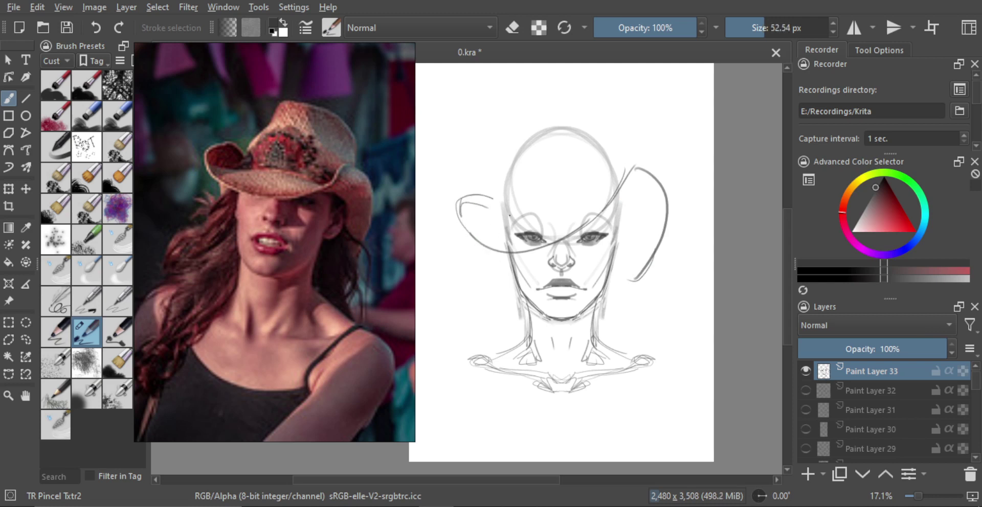
pyautogui.hotkey('ctrl', 'z')
pyautogui.moveTo(463, 204)
pyautogui.mouseDown()
pyautogui.moveTo(503, 281)
pyautogui.moveTo(483, 299)
pyautogui.mouseUp()
pyautogui.hotkey('ctrl', 'z')
pyautogui.moveTo(479, 246)
pyautogui.mouseDown()
pyautogui.moveTo(506, 316)
pyautogui.moveTo(502, 293)
pyautogui.mouseUp()
pyautogui.hotkey('ctrl', 'z')
pyautogui.hotkey('ctrl', 'z')
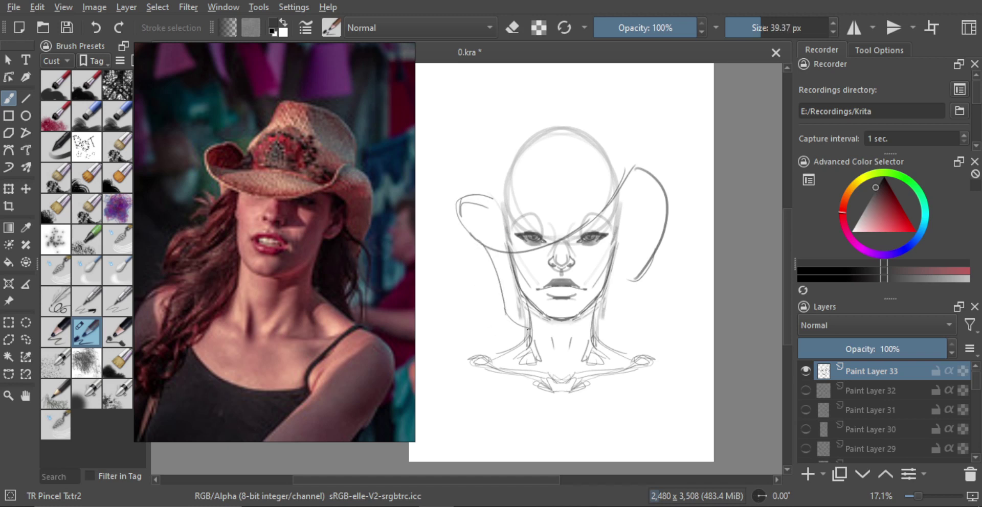
pyautogui.keyDown('shift'); pyautogui.moveTo(633, 285); pyautogui.dragTo(631, 284); pyautogui.keyUp('shift')
pyautogui.moveTo(659, 241)
pyautogui.mouseDown()
pyautogui.moveTo(622, 309)
pyautogui.moveTo(632, 299)
pyautogui.moveTo(607, 317)
pyautogui.mouseUp()
pyautogui.hotkey('ctrl', 'z')
pyautogui.moveTo(611, 317)
pyautogui.mouseDown()
pyautogui.moveTo(639, 285)
pyautogui.moveTo(609, 319)
pyautogui.mouseUp()
pyautogui.hotkey('ctrl', 'z')
pyautogui.hotkey('ctrl', 'z')
pyautogui.hotkey('ctrl', 'z')
pyautogui.hotkey('ctrl', 'z')
pyautogui.moveTo(661, 240); pyautogui.dragTo(621, 314)
pyautogui.hotkey('ctrl', 'z')
pyautogui.hotkey('ctrl', 'z')
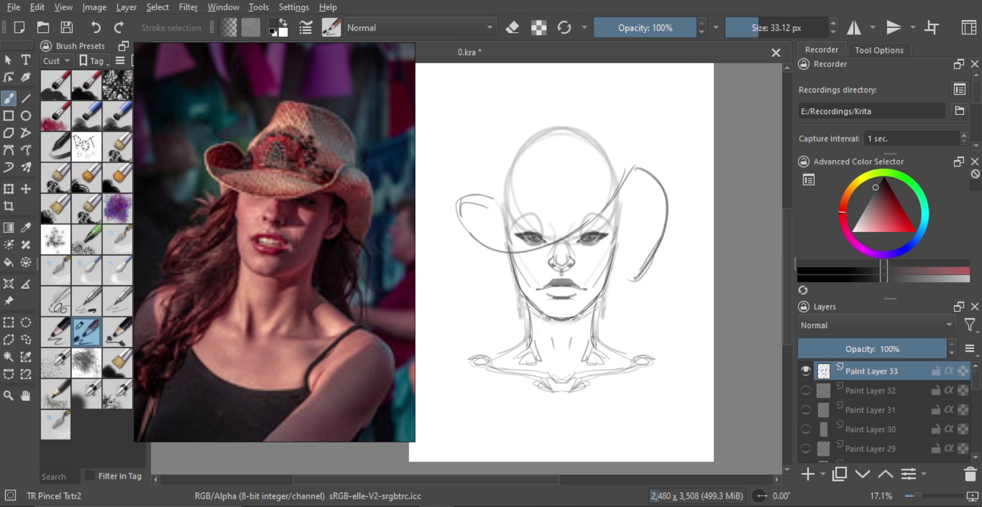
pyautogui.moveTo(656, 240); pyautogui.dragTo(621, 307)
pyautogui.moveTo(479, 243); pyautogui.dragTo(510, 303)
pyautogui.hotkey('ctrl', 'z')
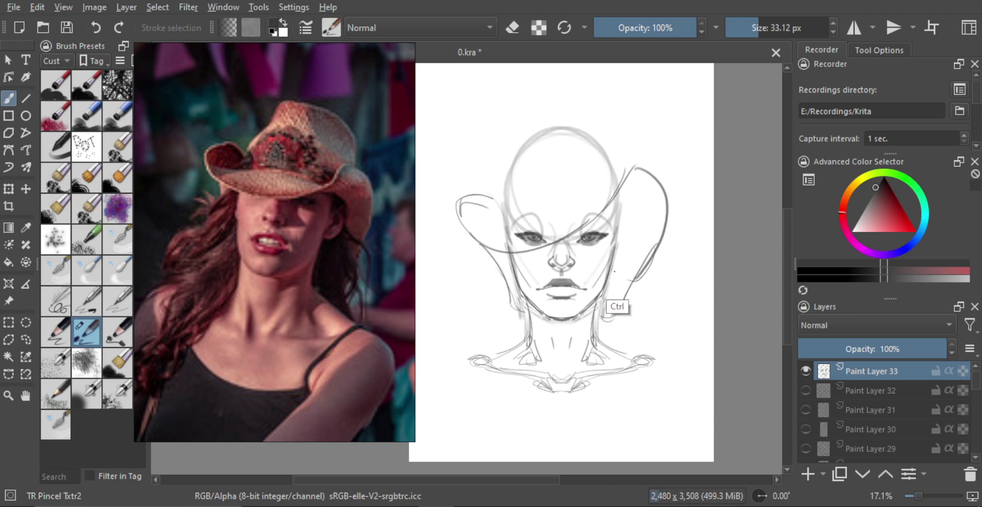
pyautogui.hotkey('ctrl', 'z')
pyautogui.hotkey('ctrl', 'z')
# Step: Erase and redraw the wide brim side's outer edge, and draw a line from the small curl down to the jaw
pyautogui.press('e')
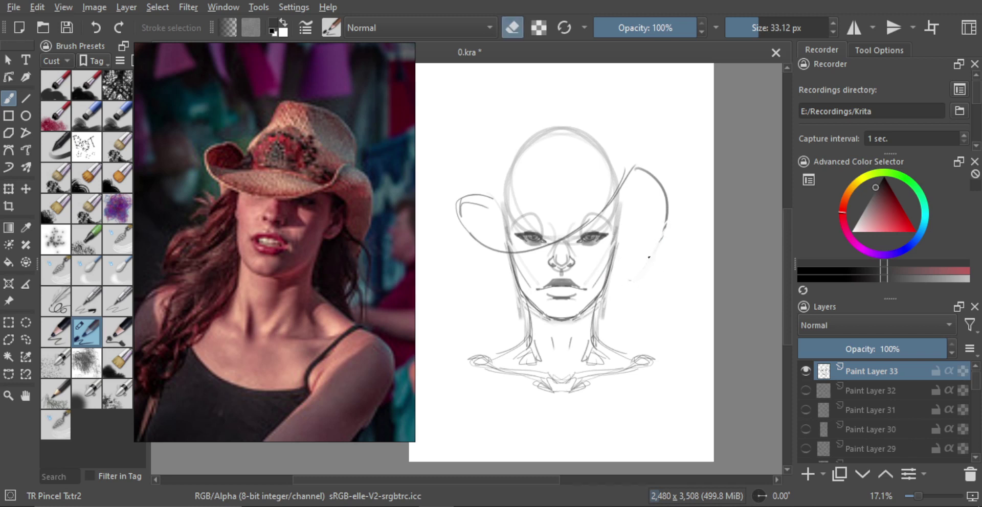
pyautogui.press('e')
pyautogui.moveTo(665, 220); pyautogui.dragTo(624, 289)
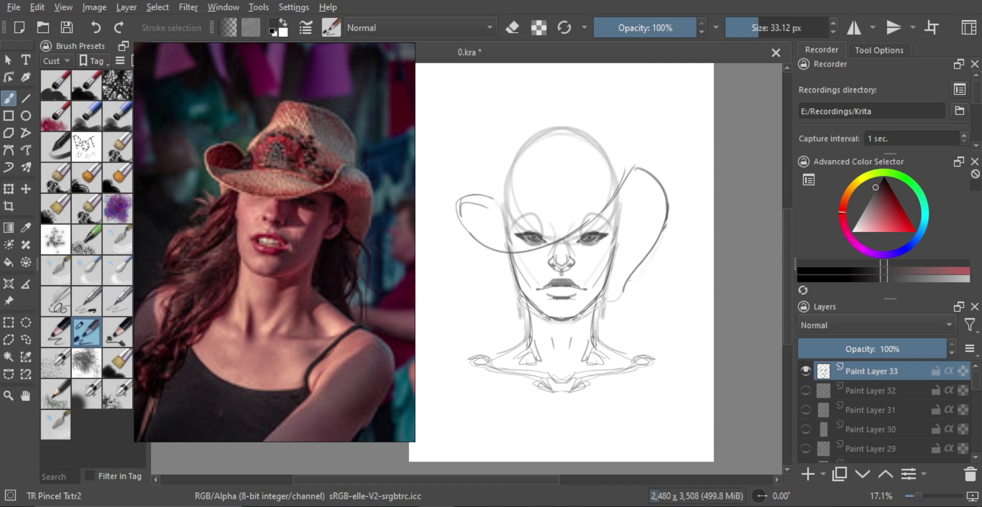
pyautogui.moveTo(480, 236); pyautogui.dragTo(503, 294)
pyautogui.moveTo(512, 260); pyautogui.dragTo(525, 256)
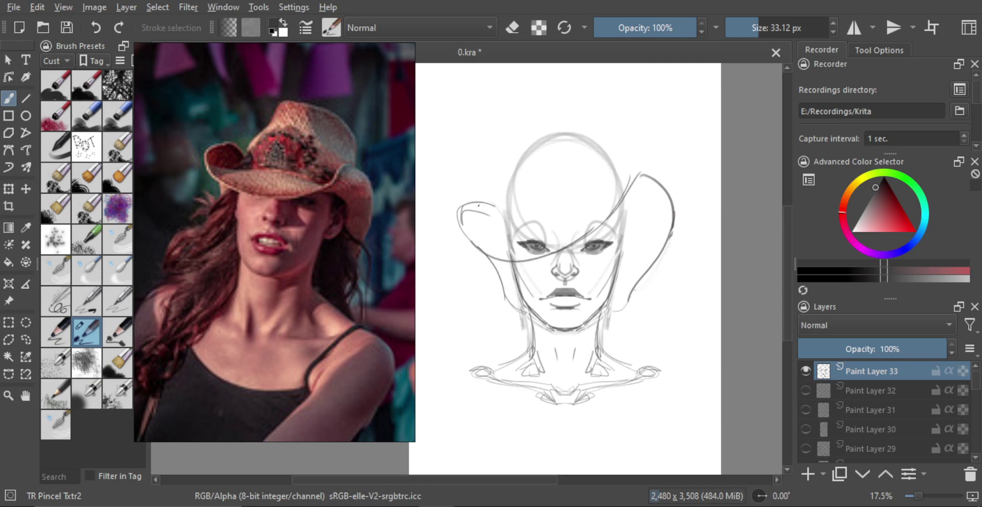
# Step: Draw the base line of the hat crown arching across the forehead from the small curl
pyautogui.moveTo(464, 210); pyautogui.dragTo(471, 223)
pyautogui.hotkey('ctrl', 'z')
pyautogui.moveTo(510, 225); pyautogui.dragTo(558, 207)
pyautogui.hotkey('ctrl', 'z')
pyautogui.moveTo(506, 222)
pyautogui.mouseDown()
pyautogui.moveTo(562, 198)
pyautogui.moveTo(595, 205)
pyautogui.moveTo(572, 195)
pyautogui.moveTo(508, 218)
pyautogui.mouseUp()
pyautogui.hotkey('ctrl', 'z')
pyautogui.moveTo(508, 217)
pyautogui.mouseDown()
pyautogui.moveTo(568, 196)
pyautogui.moveTo(611, 201)
pyautogui.mouseUp()
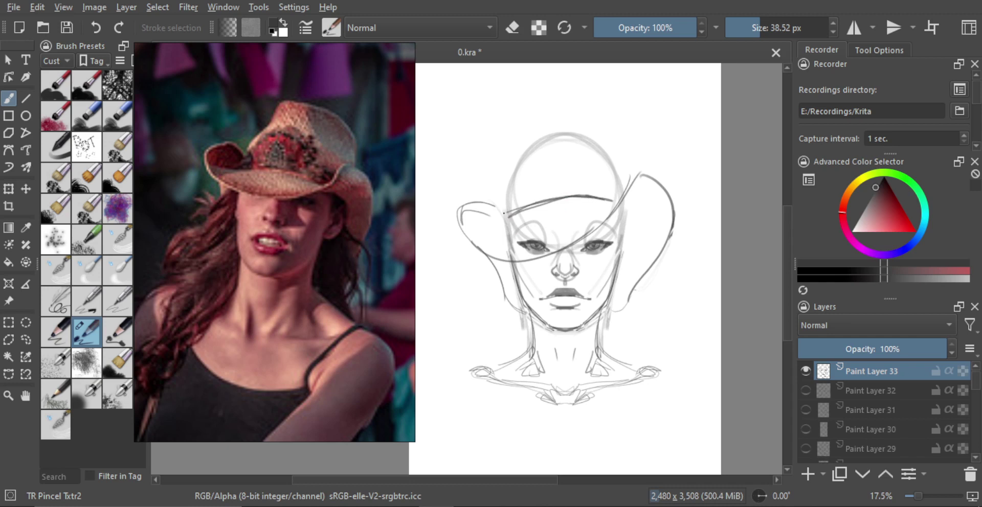
# Step: Reinforce the small rolled curl and the brim's front edge up to its raised tip
pyautogui.moveTo(504, 221)
pyautogui.mouseDown()
pyautogui.moveTo(471, 213)
pyautogui.moveTo(480, 220)
pyautogui.moveTo(504, 211)
pyautogui.moveTo(457, 216)
pyautogui.mouseUp()
pyautogui.hotkey('ctrl', 'z')
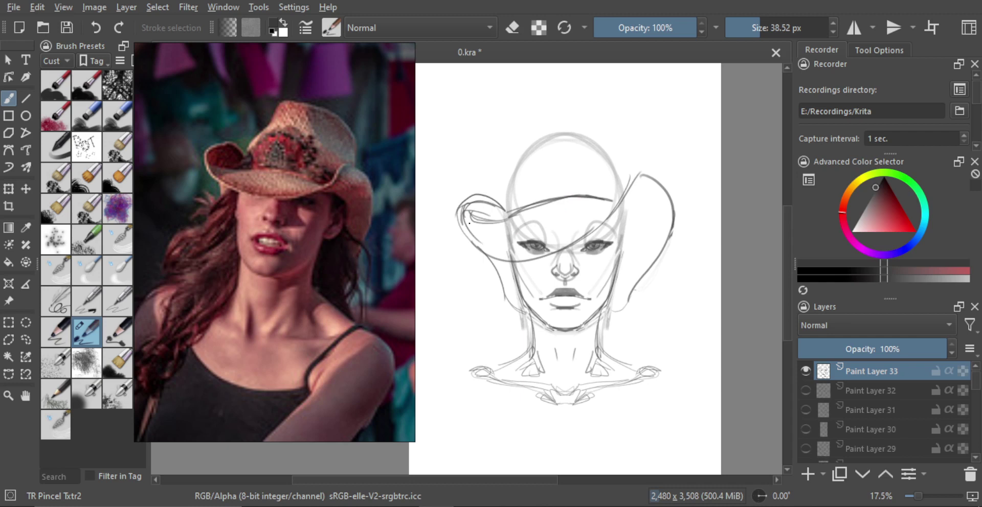
pyautogui.moveTo(498, 254)
pyautogui.mouseDown()
pyautogui.moveTo(586, 231)
pyautogui.moveTo(619, 197)
pyautogui.mouseUp()
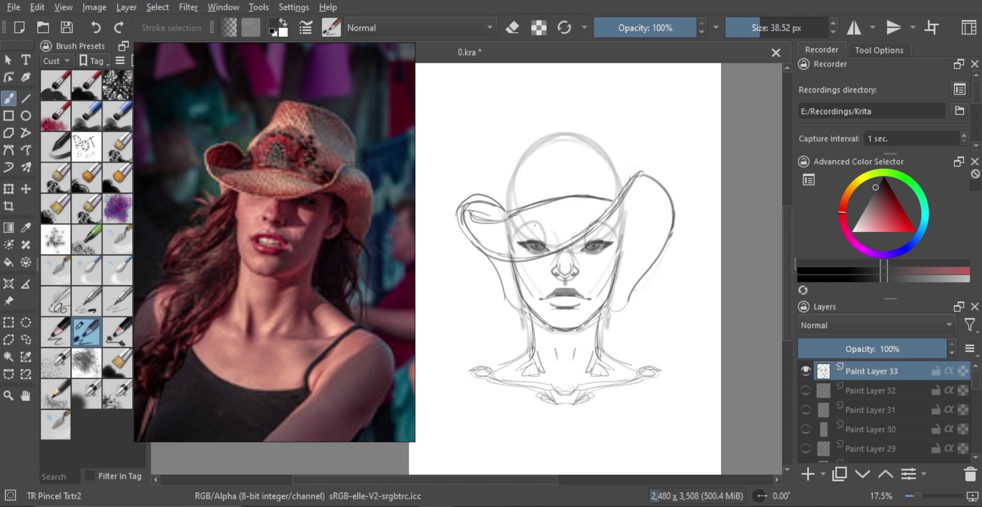
# Step: Erase the eye hidden beneath the hat brim
pyautogui.press('e')
pyautogui.moveTo(511, 241)
pyautogui.mouseDown()
pyautogui.moveTo(534, 230)
pyautogui.moveTo(528, 249)
pyautogui.moveTo(544, 250)
pyautogui.moveTo(509, 246)
pyautogui.moveTo(557, 252)
pyautogui.moveTo(552, 212)
pyautogui.moveTo(532, 213)
pyautogui.mouseUp()
pyautogui.press('e')
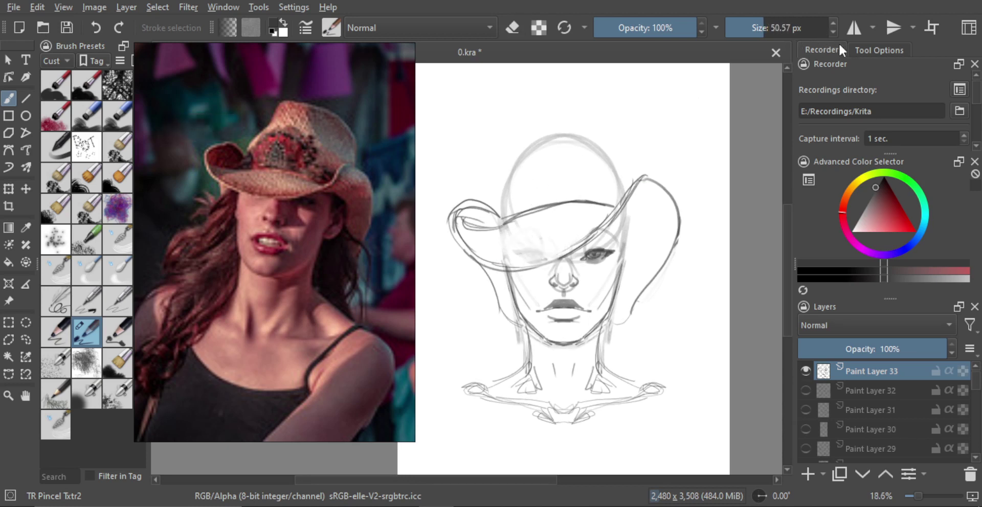
# Step: Draw the lower sides of the hat crown symmetrically with horizontal mirroring, and switch mirroring back off
pyautogui.click(853, 28)
pyautogui.moveTo(494, 224); pyautogui.dragTo(506, 174)
pyautogui.scroll(-1, 777, 28)
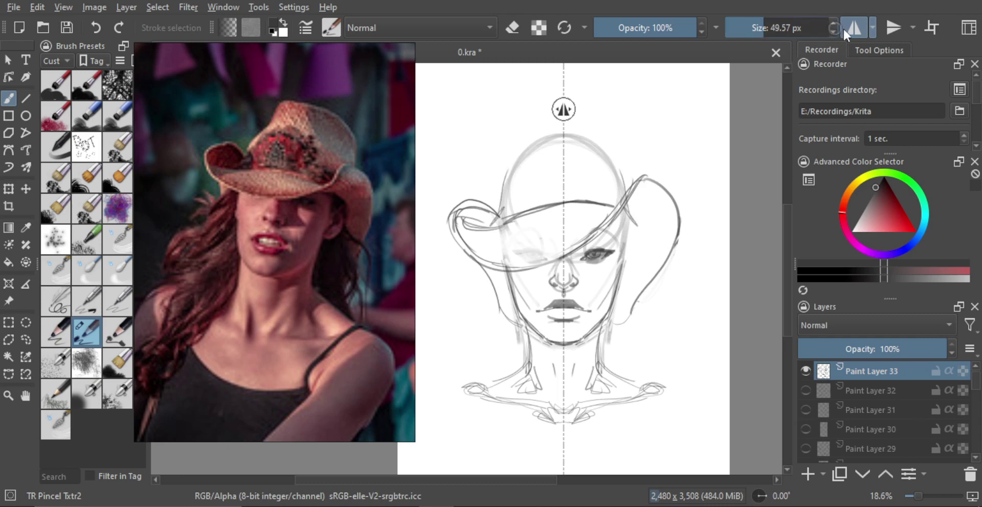
pyautogui.click(853, 28)
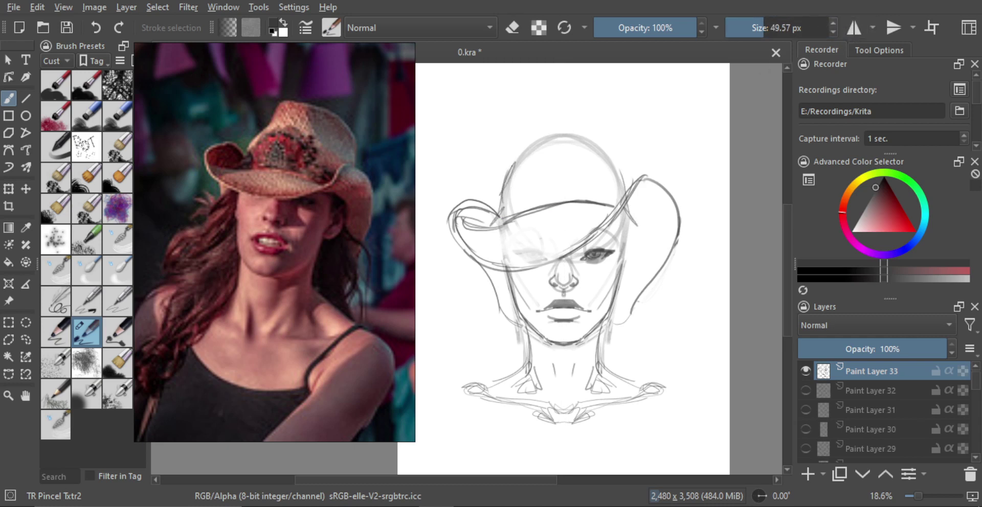
# Step: Sketch the crown's tapering sides and its dented top outline above the skull
pyautogui.moveTo(505, 187); pyautogui.dragTo(535, 127)
pyautogui.hotkey('ctrl', 'z')
pyautogui.moveTo(515, 169)
pyautogui.mouseDown()
pyautogui.moveTo(538, 120)
pyautogui.moveTo(549, 127)
pyautogui.mouseUp()
pyautogui.hotkey('ctrl', 'z')
pyautogui.hotkey('ctrl', 'z')
pyautogui.hotkey('ctrl', 'z')
pyautogui.moveTo(501, 183)
pyautogui.mouseDown()
pyautogui.moveTo(512, 148)
pyautogui.moveTo(593, 116)
pyautogui.moveTo(614, 130)
pyautogui.moveTo(620, 160)
pyautogui.moveTo(594, 119)
pyautogui.moveTo(603, 137)
pyautogui.mouseUp()
pyautogui.hotkey('ctrl', 'z')
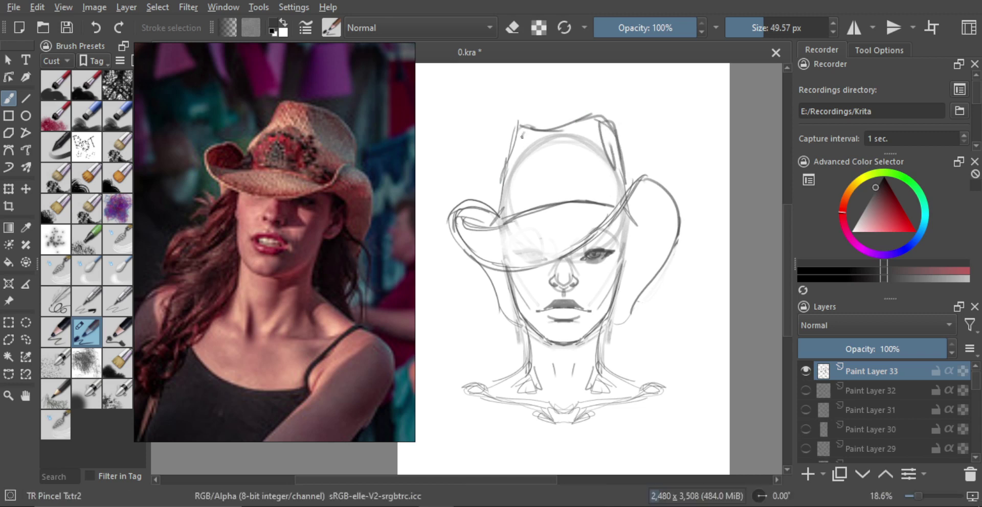
# Step: Sketch the arched, triangular ornament on the crown's front and thicken the hatband line beneath it
pyautogui.moveTo(565, 191)
pyautogui.keyDown('shift'); pyautogui.mouseDown()
pyautogui.moveTo(573, 164)
pyautogui.moveTo(597, 188)
pyautogui.mouseUp(); pyautogui.keyUp('shift')
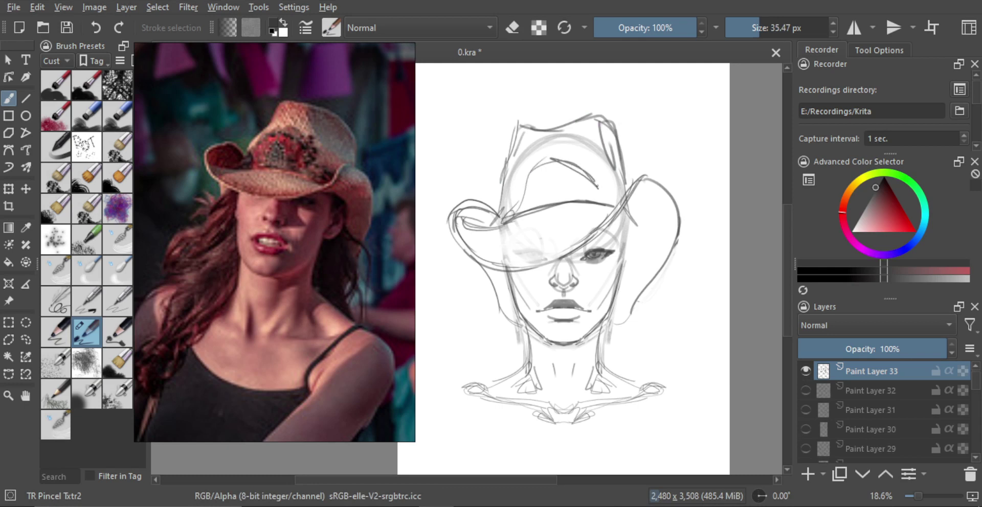
pyautogui.press(']')
pyautogui.press(']')
pyautogui.moveTo(547, 186); pyautogui.dragTo(540, 197)
pyautogui.moveTo(546, 174); pyautogui.dragTo(572, 193)
pyautogui.moveTo(502, 223); pyautogui.dragTo(598, 205)
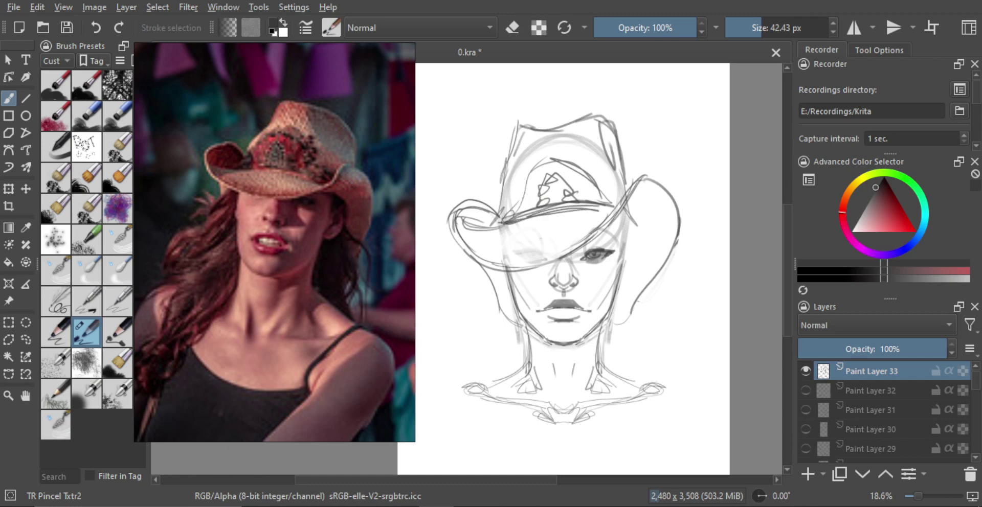
pyautogui.moveTo(520, 209)
pyautogui.mouseDown()
pyautogui.moveTo(532, 171)
pyautogui.moveTo(516, 200)
pyautogui.moveTo(546, 196)
pyautogui.mouseUp()
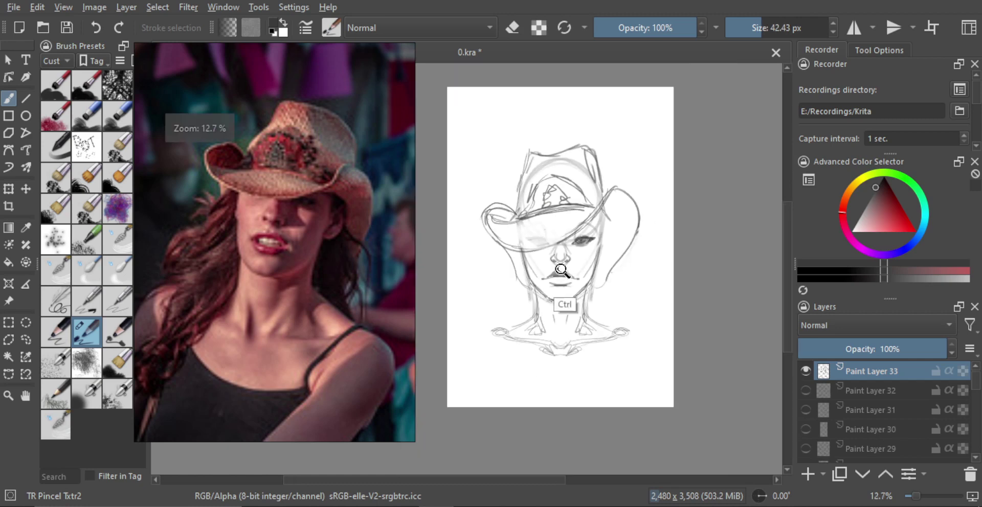
# Step: Turn on horizontal mirroring and sketch an ear on each side of the head
pyautogui.moveTo(560, 270)
pyautogui.keyDown('ctrl'); pyautogui.mouseDown()
pyautogui.moveTo(561, 281)
pyautogui.moveTo(569, 265)
pyautogui.moveTo(585, 264)
pyautogui.mouseUp(); pyautogui.keyUp('ctrl')
pyautogui.keyDown('ctrl'); pyautogui.moveTo(615, 204); pyautogui.dragTo(620, 185); pyautogui.keyUp('ctrl')
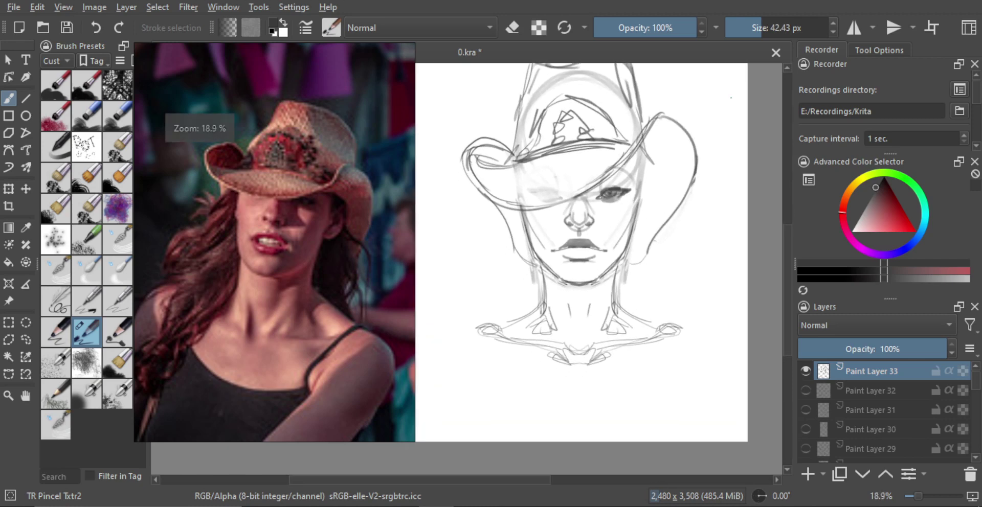
pyautogui.click(849, 37)
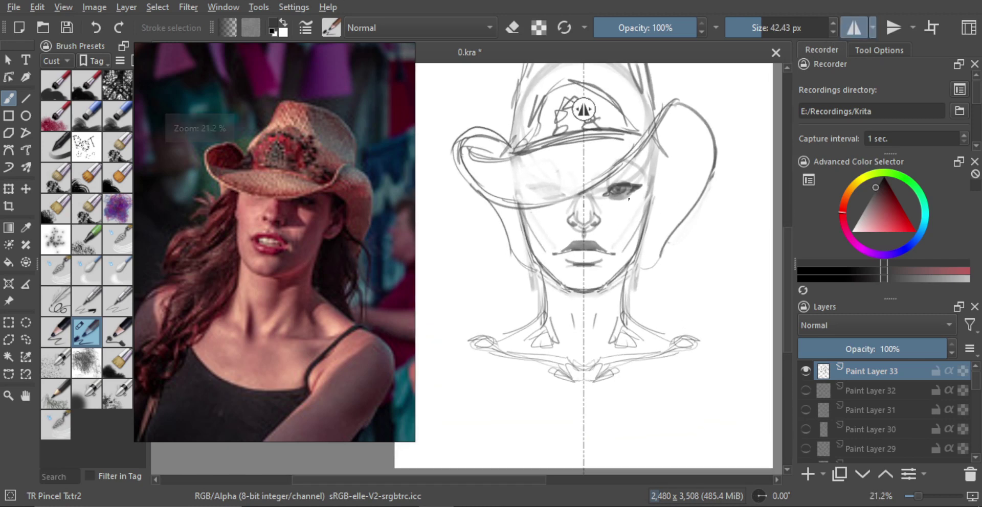
pyautogui.moveTo(650, 194)
pyautogui.mouseDown()
pyautogui.moveTo(666, 174)
pyautogui.moveTo(657, 231)
pyautogui.mouseUp()
pyautogui.hotkey('ctrl', 'z')
pyautogui.hotkey('ctrl', 'z')
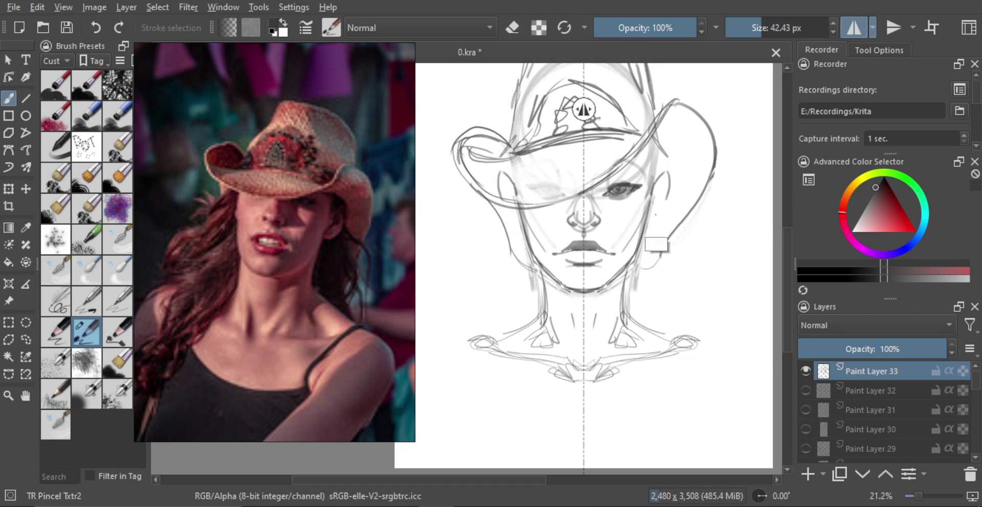
pyautogui.moveTo(664, 173)
pyautogui.mouseDown()
pyautogui.moveTo(670, 196)
pyautogui.moveTo(647, 232)
pyautogui.mouseUp()
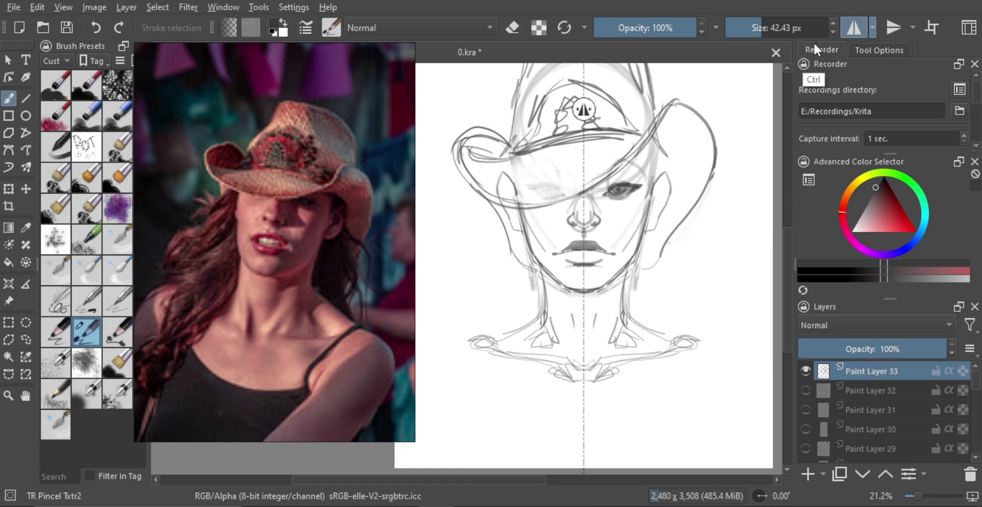
# Step: Turn off mirroring, add loose strands beside the visible eye and draw wavy hair locks below the wide brim side
pyautogui.click(852, 28)
pyautogui.moveTo(633, 163); pyautogui.dragTo(645, 165)
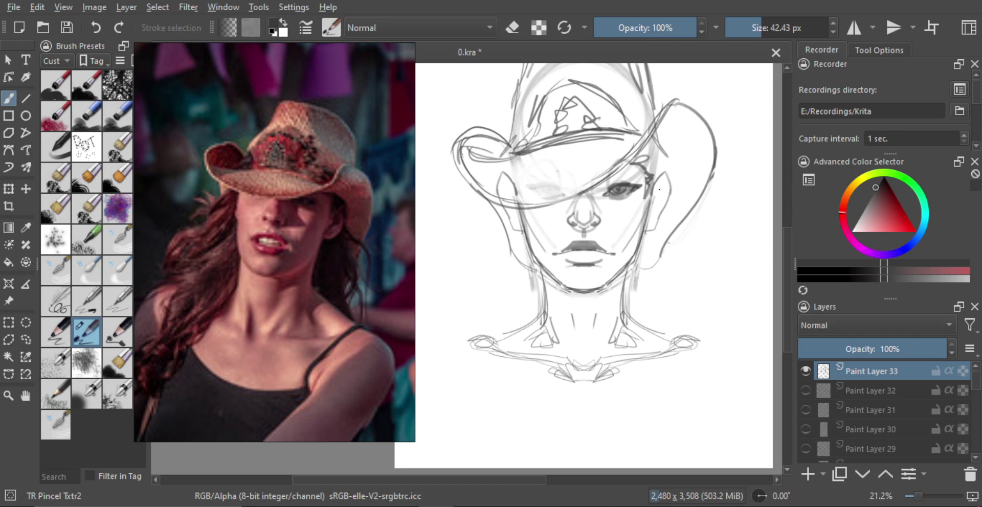
pyautogui.moveTo(666, 190)
pyautogui.mouseDown()
pyautogui.moveTo(685, 235)
pyautogui.moveTo(691, 311)
pyautogui.mouseUp()
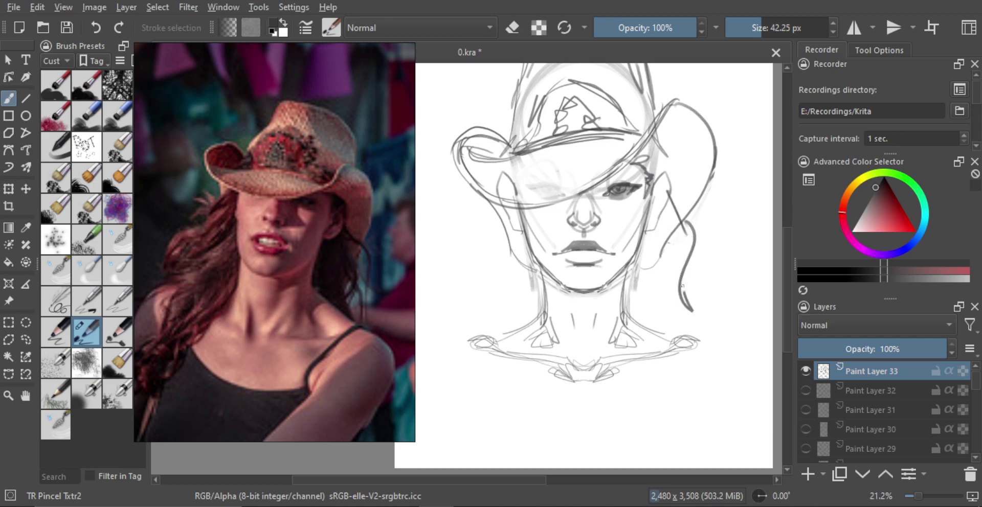
pyautogui.moveTo(681, 229); pyautogui.dragTo(684, 293)
pyautogui.moveTo(668, 200)
pyautogui.mouseDown()
pyautogui.moveTo(678, 267)
pyautogui.moveTo(663, 309)
pyautogui.moveTo(680, 336)
pyautogui.mouseUp()
pyautogui.hotkey('ctrl', 'z')
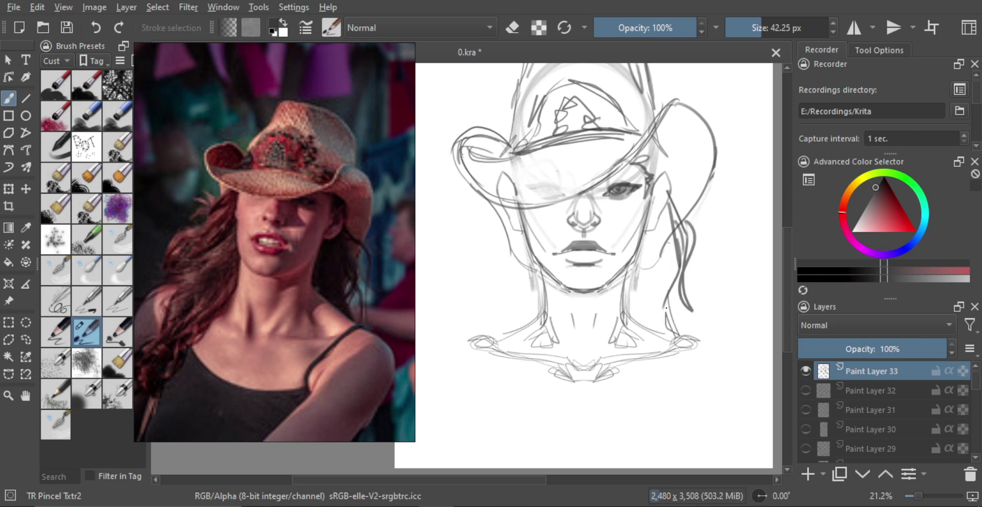
# Step: Draw a hair lock down the neck on the small curl's side, with a thin strand crossing the collarbone
pyautogui.moveTo(560, 297)
pyautogui.keyDown('ctrl'); pyautogui.mouseDown()
pyautogui.moveTo(549, 320)
pyautogui.moveTo(545, 302)
pyautogui.mouseUp(); pyautogui.keyUp('ctrl')
pyautogui.hotkey('ctrl', 'z')
pyautogui.moveTo(540, 270); pyautogui.dragTo(551, 328)
pyautogui.moveTo(545, 307); pyautogui.dragTo(509, 366)
# Step: Sketch thick hair locks sweeping from the ear below the small curl over the shoulder
pyautogui.press(']')
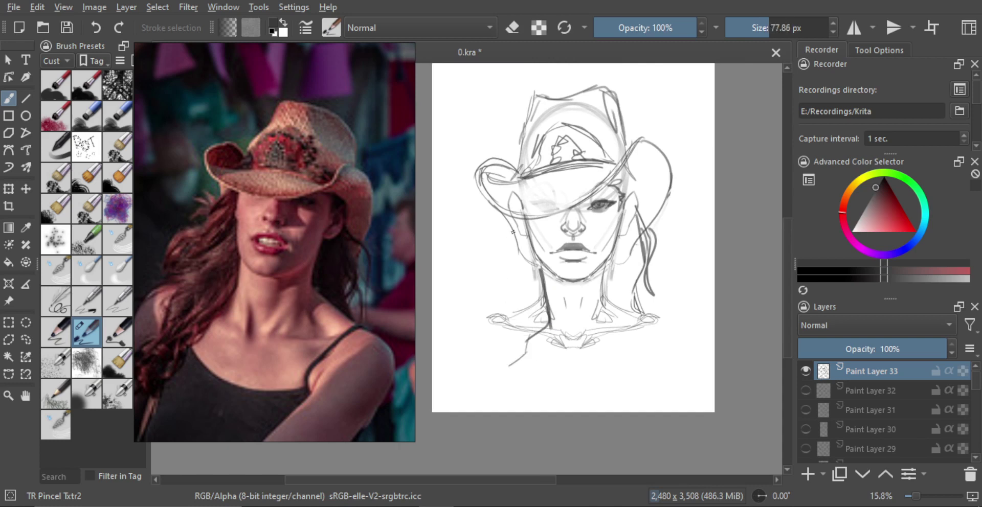
pyautogui.press('[')
pyautogui.moveTo(522, 220)
pyautogui.mouseDown()
pyautogui.moveTo(505, 282)
pyautogui.moveTo(530, 250)
pyautogui.moveTo(493, 349)
pyautogui.mouseUp()
pyautogui.press(']')
pyautogui.moveTo(513, 337); pyautogui.dragTo(532, 258)
pyautogui.press(']')
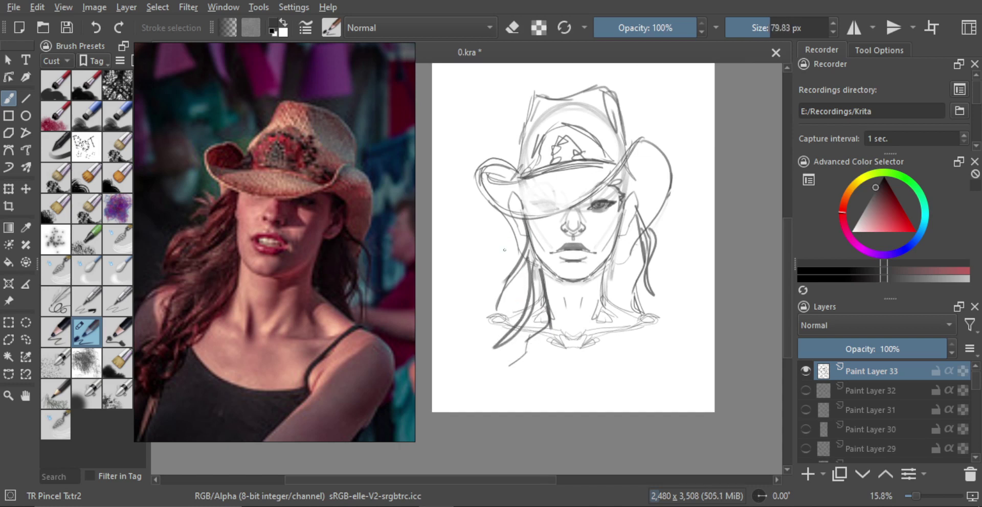
# Step: Draw the outer wavy contour of the hair from below the small brim curl down to the shoulder
pyautogui.press('[')
pyautogui.press('[')
pyautogui.moveTo(508, 225); pyautogui.dragTo(504, 251)
pyautogui.moveTo(507, 232); pyautogui.dragTo(479, 271)
pyautogui.hotkey('ctrl', 'z')
pyautogui.moveTo(503, 217)
pyautogui.mouseDown()
pyautogui.moveTo(498, 257)
pyautogui.moveTo(472, 280)
pyautogui.moveTo(482, 315)
pyautogui.moveTo(505, 314)
pyautogui.mouseUp()
pyautogui.hotkey('ctrl', 'z')
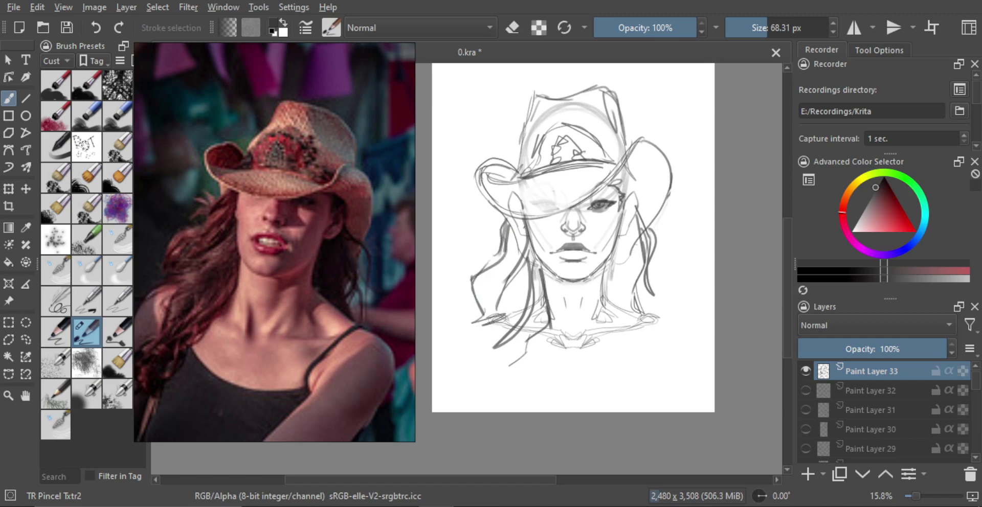
# Step: Add short inner hair strands on both sides of the neck
pyautogui.keyDown('shift'); pyautogui.moveTo(511, 278); pyautogui.dragTo(513, 300); pyautogui.keyUp('shift')
pyautogui.keyDown('ctrl'); pyautogui.moveTo(599, 288); pyautogui.dragTo(601, 270); pyautogui.keyUp('ctrl')
pyautogui.keyDown('shift'); pyautogui.moveTo(628, 229); pyautogui.dragTo(619, 302); pyautogui.keyUp('shift')
pyautogui.moveTo(609, 264); pyautogui.dragTo(612, 298)
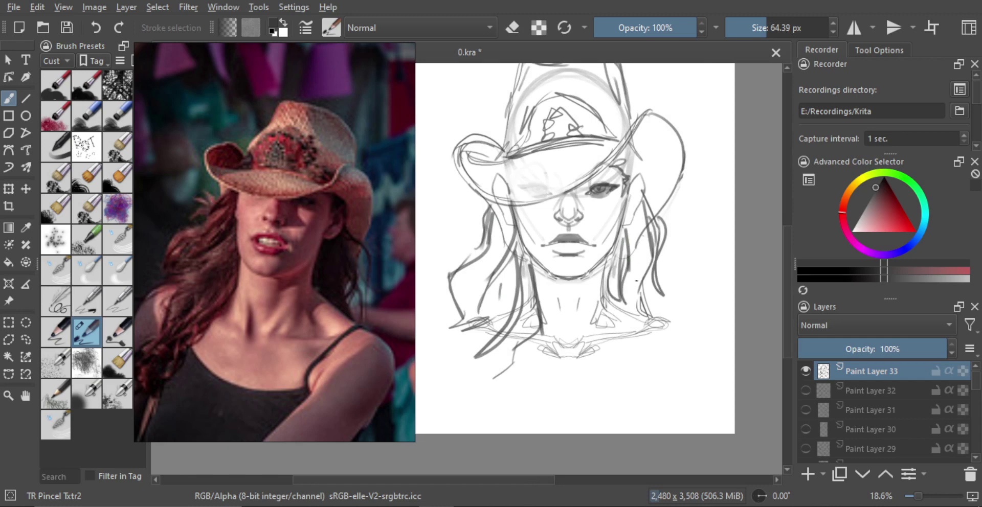
# Step: Erase the part of the ear that overlaps the small-curl side of the hat brim
pyautogui.scroll(-1, 595, 273)
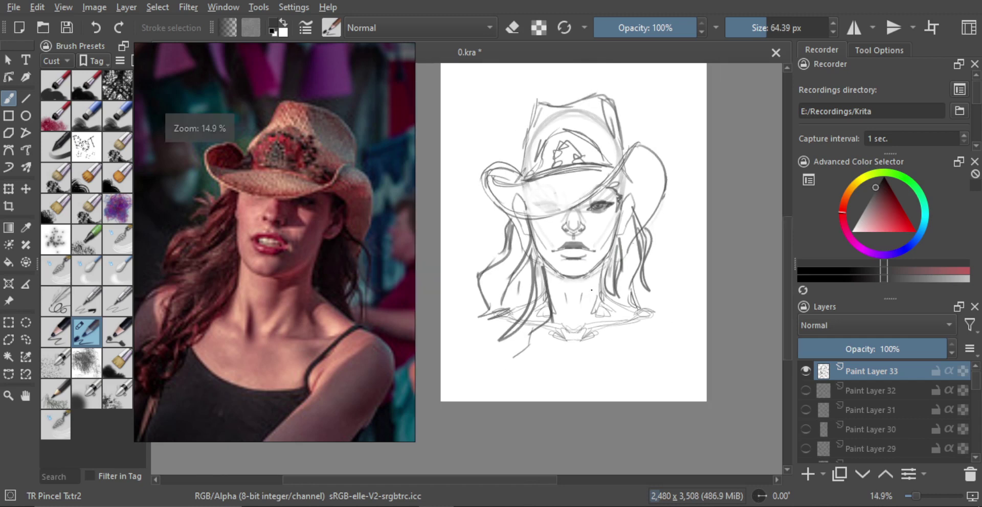
pyautogui.scroll(2, 560, 180)
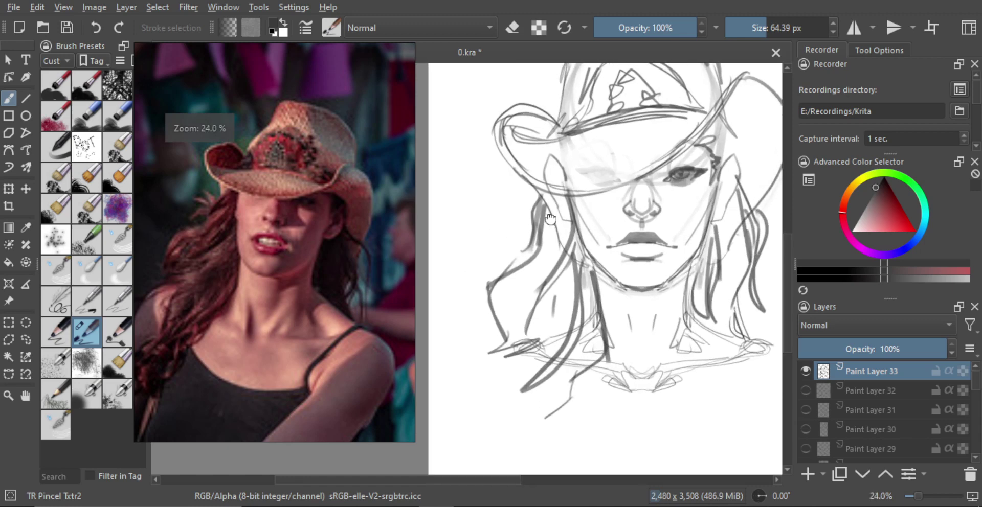
pyautogui.press('e')
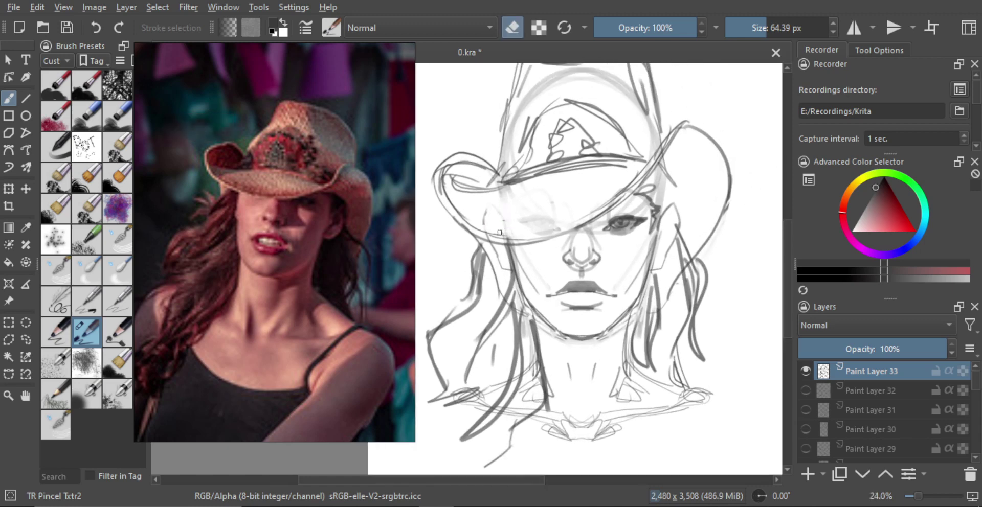
pyautogui.press('e')
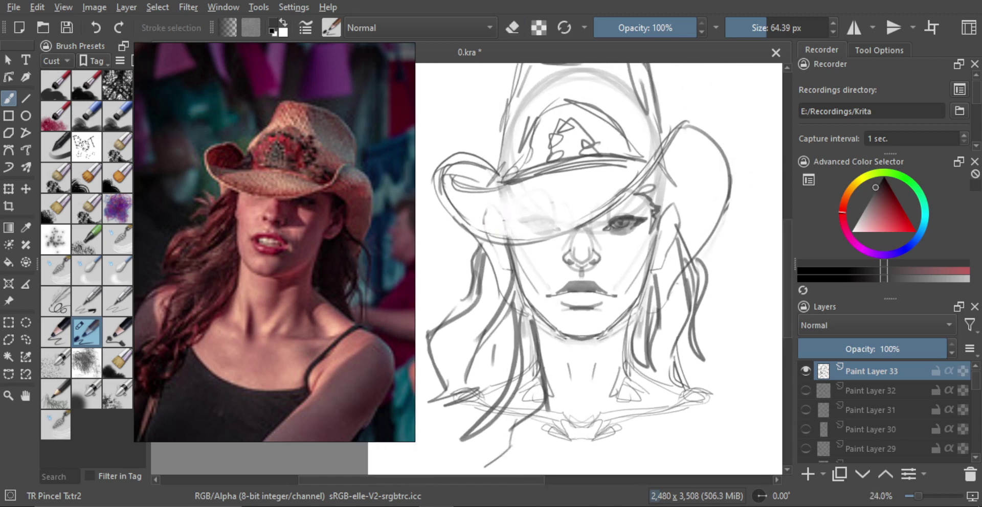
# Step: Turn on horizontal mirroring and block in a light grey tone over the hat, face, neck and hair with a 335.09 px brush
pyautogui.moveTo(588, 267)
pyautogui.mouseDown()
pyautogui.moveTo(564, 270)
pyautogui.moveTo(576, 251)
pyautogui.moveTo(629, 309)
pyautogui.moveTo(628, 248)
pyautogui.moveTo(583, 260)
pyautogui.moveTo(595, 270)
pyautogui.mouseUp()
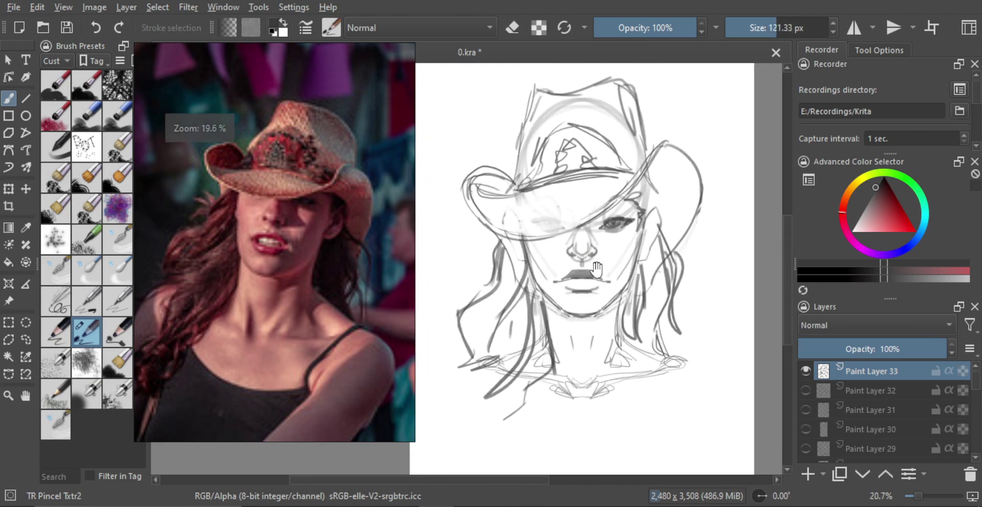
pyautogui.moveTo(628, 238)
pyautogui.mouseDown()
pyautogui.moveTo(645, 242)
pyautogui.moveTo(612, 274)
pyautogui.mouseUp()
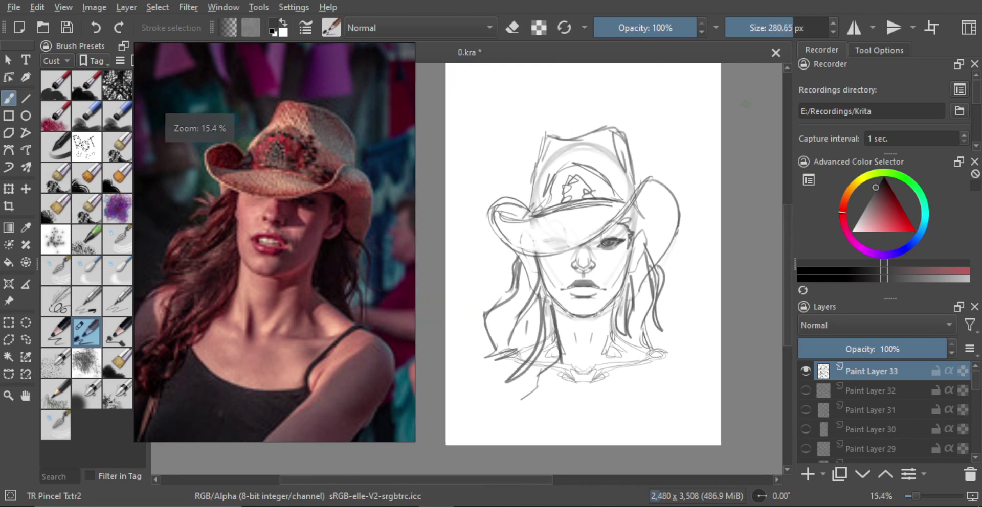
pyautogui.click(851, 28)
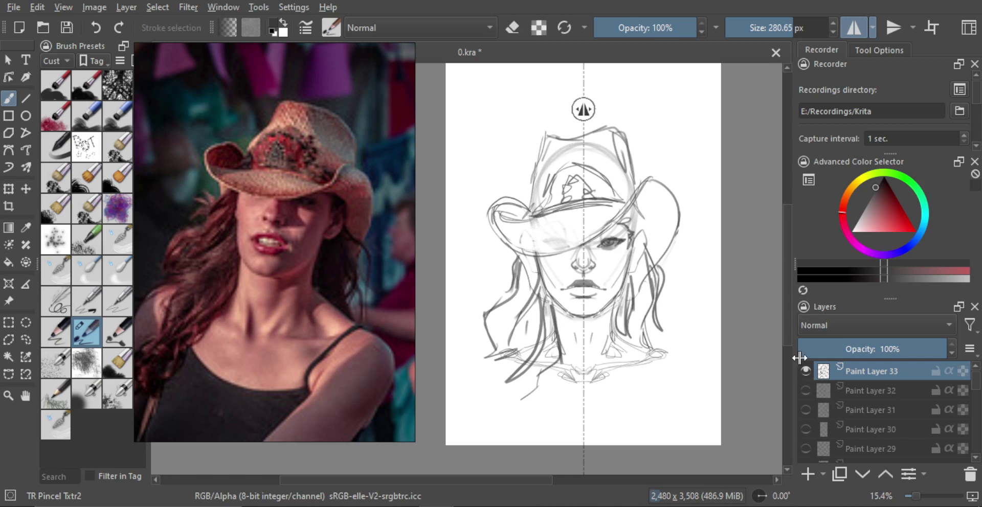
pyautogui.keyDown('shift'); pyautogui.moveTo(581, 259); pyautogui.dragTo(588, 257); pyautogui.keyUp('shift')
pyautogui.moveTo(553, 153)
pyautogui.mouseDown()
pyautogui.moveTo(529, 270)
pyautogui.moveTo(499, 218)
pyautogui.moveTo(527, 234)
pyautogui.moveTo(514, 210)
pyautogui.moveTo(538, 184)
pyautogui.moveTo(560, 184)
pyautogui.moveTo(567, 149)
pyautogui.moveTo(570, 298)
pyautogui.moveTo(531, 255)
pyautogui.moveTo(492, 358)
pyautogui.moveTo(493, 332)
pyautogui.moveTo(510, 322)
pyautogui.moveTo(523, 368)
pyautogui.moveTo(532, 363)
pyautogui.moveTo(581, 249)
pyautogui.moveTo(578, 309)
pyautogui.moveTo(593, 366)
pyautogui.moveTo(592, 270)
pyautogui.moveTo(566, 280)
pyautogui.moveTo(559, 326)
pyautogui.moveTo(631, 343)
pyautogui.mouseUp()
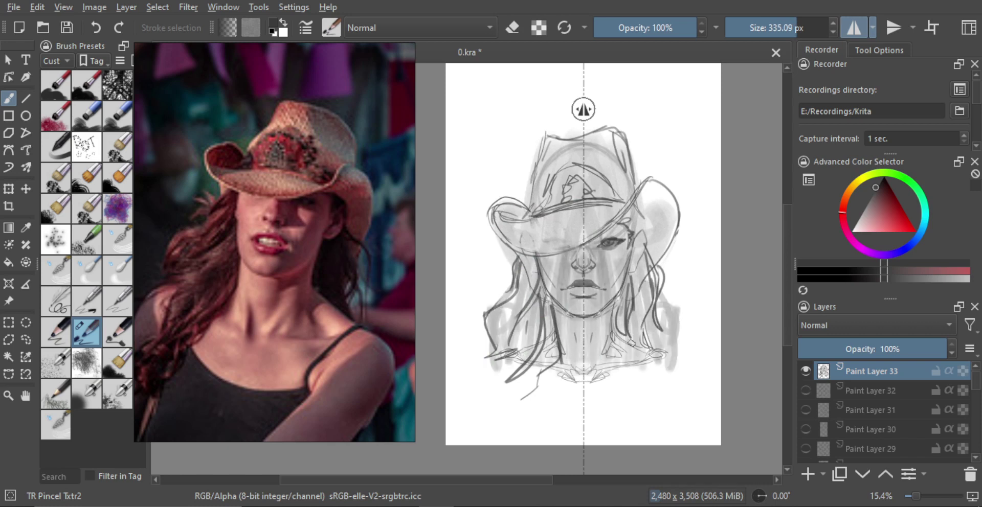
# Step: Even out the mirrored light grey tone down the face and neck with the brush enlarged to 384.23 px
pyautogui.moveTo(594, 308); pyautogui.dragTo(635, 315)
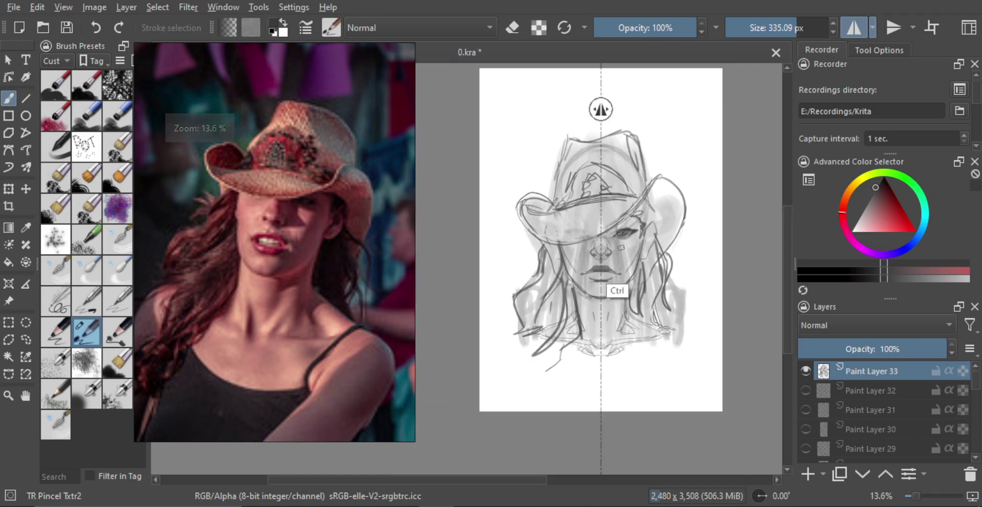
pyautogui.moveTo(593, 284)
pyautogui.mouseDown()
pyautogui.moveTo(594, 265)
pyautogui.moveTo(615, 354)
pyautogui.moveTo(606, 307)
pyautogui.mouseUp()
pyautogui.hotkey('ctrl', 'z')
pyautogui.moveTo(603, 253); pyautogui.dragTo(612, 346)
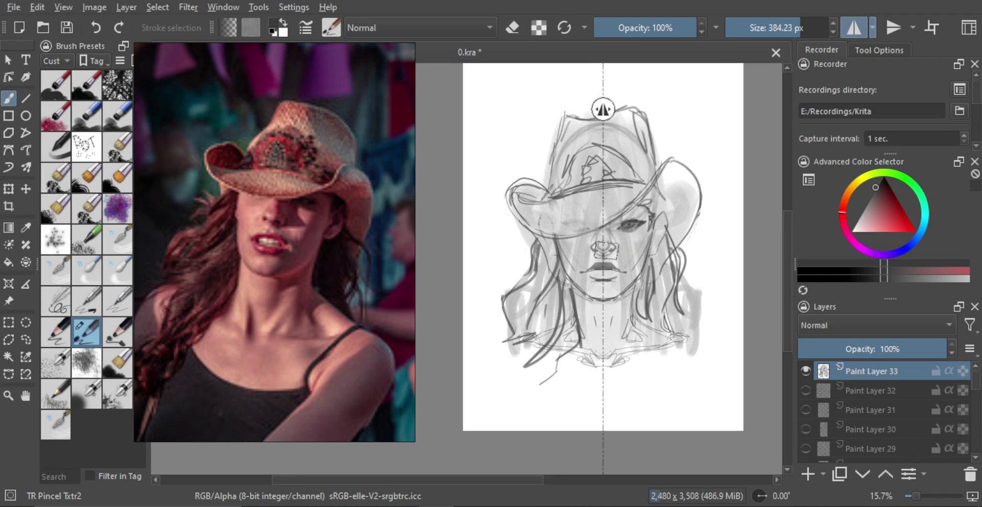
pyautogui.moveTo(617, 295); pyautogui.dragTo(613, 353)
pyautogui.scroll(5, 623, 306)
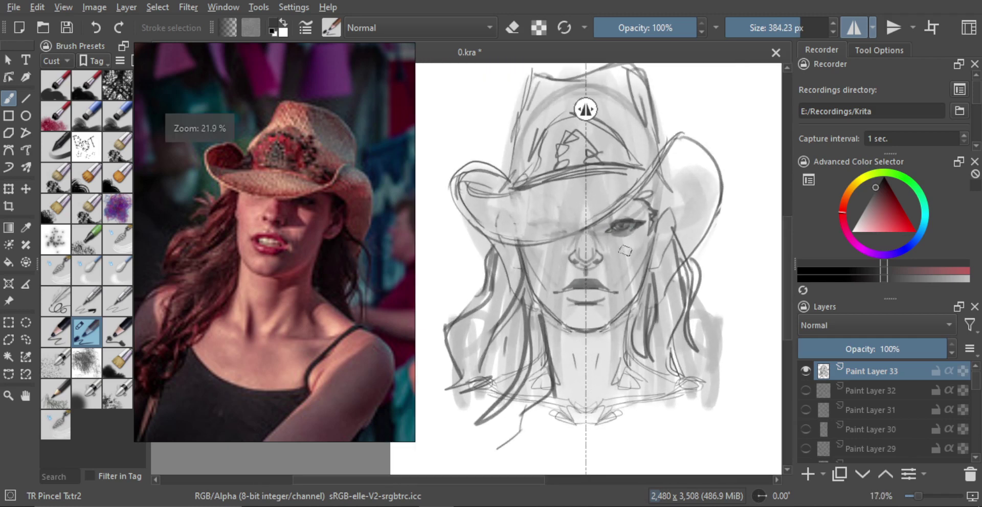
pyautogui.scroll(-1, 609, 245)
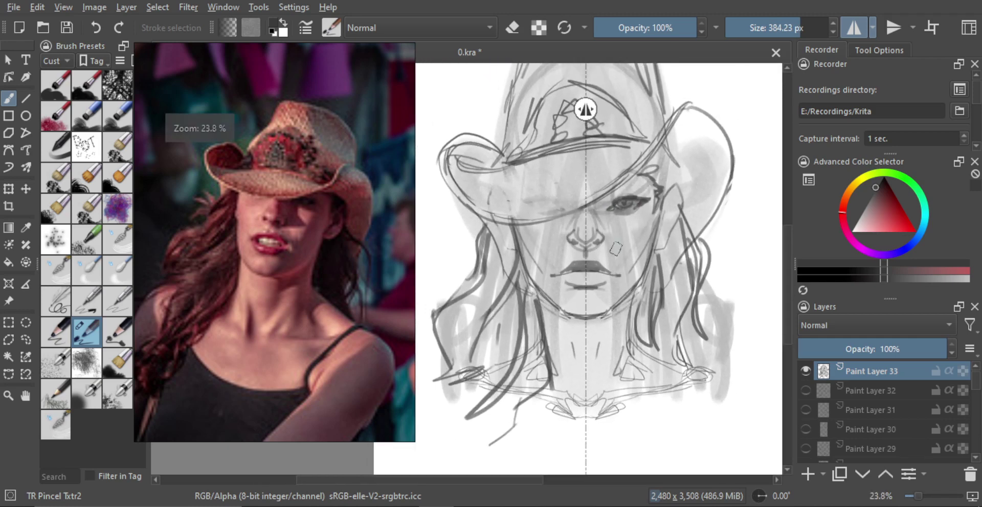
# Step: Add a new paint layer above the sketch, reduce the brush to 291.58 px and turn off horizontal mirroring
pyautogui.click(807, 474)
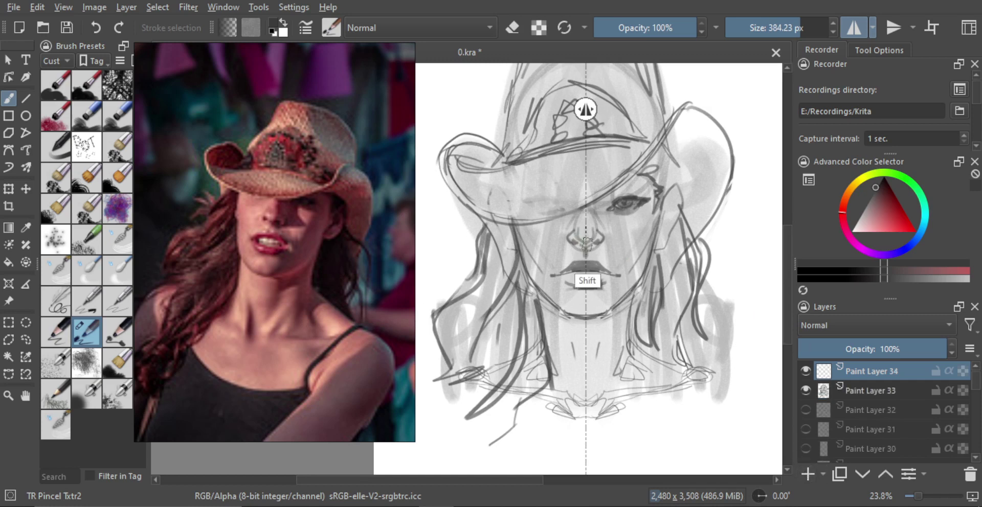
pyautogui.moveTo(583, 236); pyautogui.dragTo(572, 235)
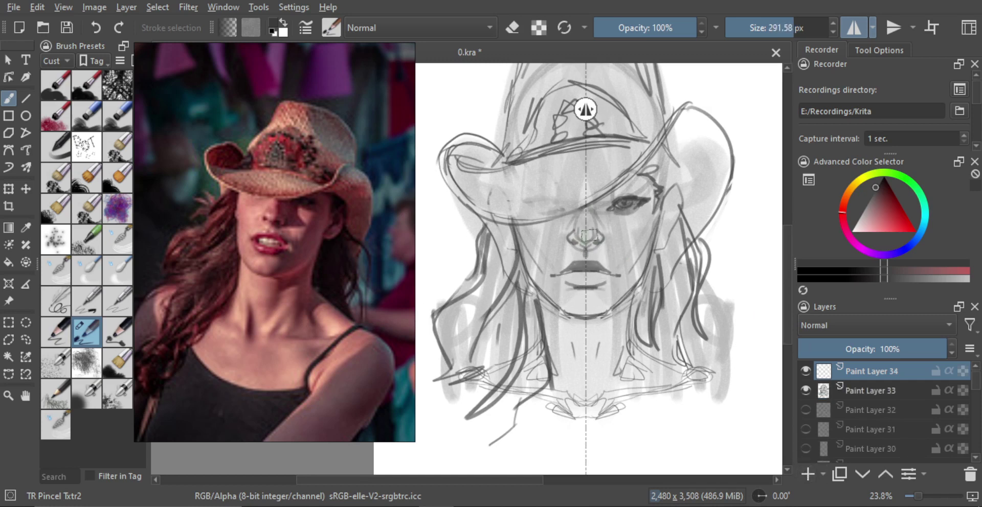
pyautogui.click(853, 31)
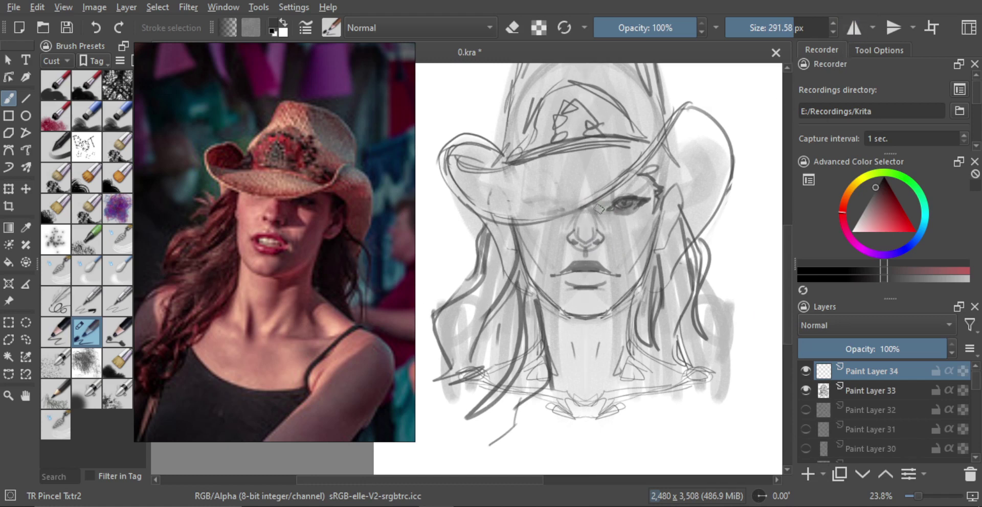
# Step: Shade the visible eye's socket, the adjoining nose side and cheek, and the lips and chin with a progressively smaller brush
pyautogui.moveTo(598, 209)
pyautogui.mouseDown()
pyautogui.moveTo(593, 232)
pyautogui.moveTo(603, 202)
pyautogui.moveTo(627, 248)
pyautogui.moveTo(622, 239)
pyautogui.moveTo(589, 244)
pyautogui.moveTo(623, 248)
pyautogui.mouseUp()
pyautogui.moveTo(619, 198)
pyautogui.mouseDown()
pyautogui.moveTo(626, 185)
pyautogui.moveTo(649, 196)
pyautogui.moveTo(617, 268)
pyautogui.mouseUp()
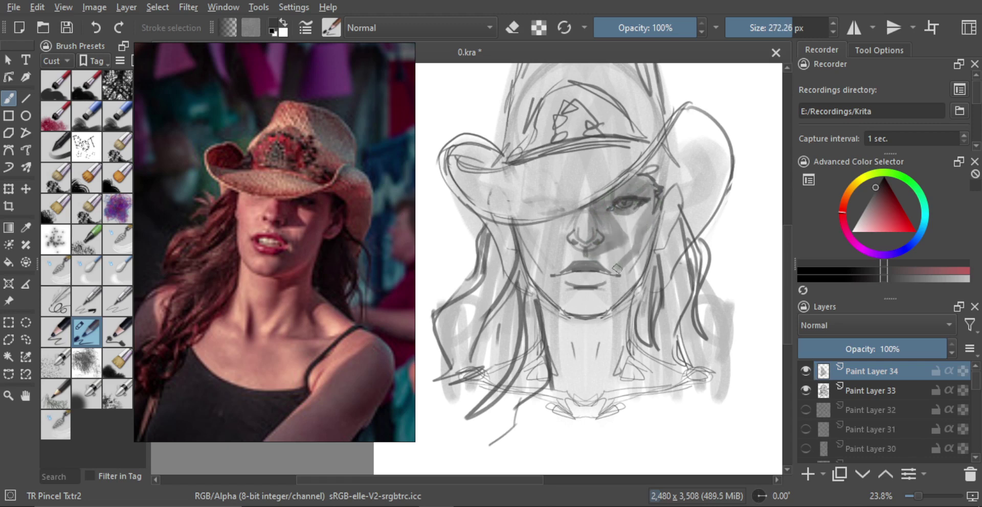
pyautogui.press('[')
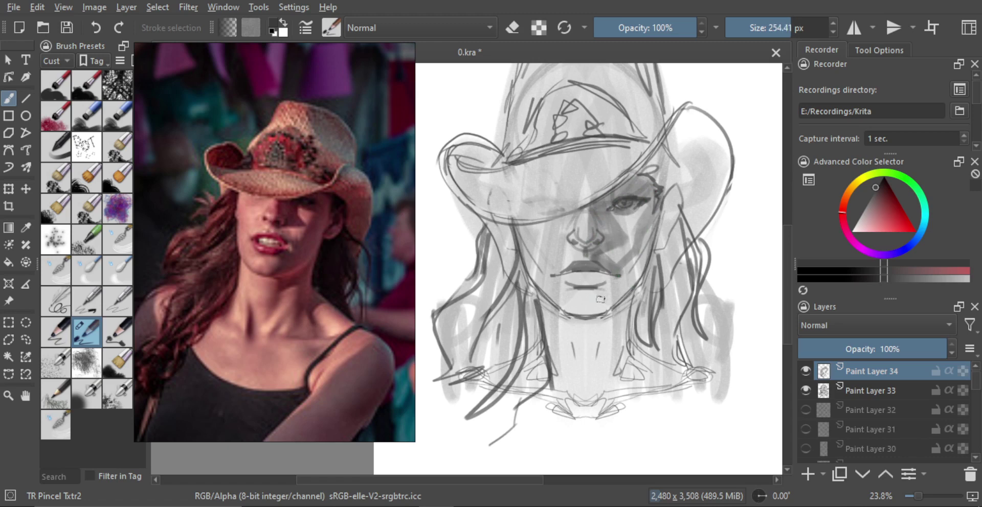
pyautogui.press('[')
pyautogui.hotkey('ctrl', 'z')
pyautogui.moveTo(565, 278)
pyautogui.mouseDown()
pyautogui.moveTo(616, 277)
pyautogui.moveTo(603, 293)
pyautogui.moveTo(611, 283)
pyautogui.moveTo(564, 295)
pyautogui.moveTo(603, 292)
pyautogui.moveTo(595, 314)
pyautogui.mouseUp()
pyautogui.hotkey('ctrl', 'z')
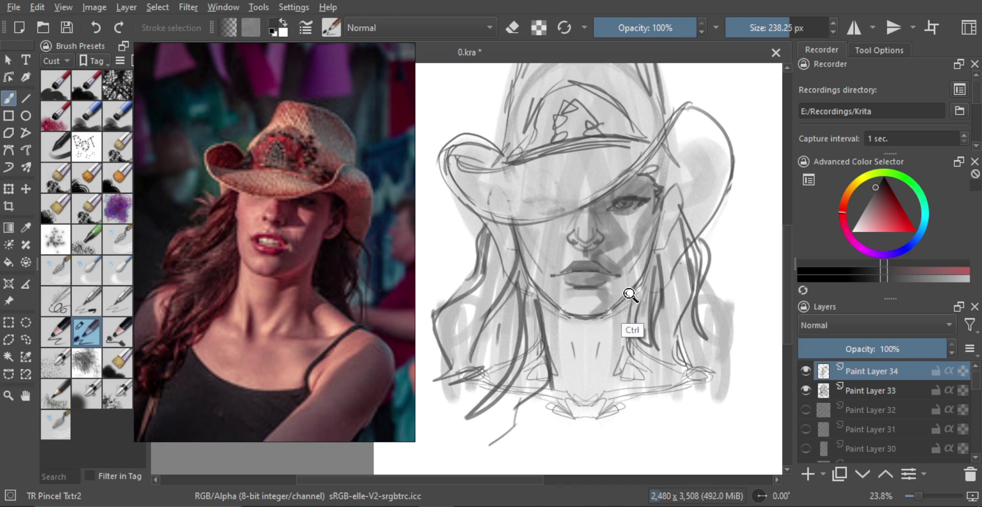
# Step: Shade the neck below the chin and the jaw on the visible-eye side with a 284.35 px brush
pyautogui.press('-')
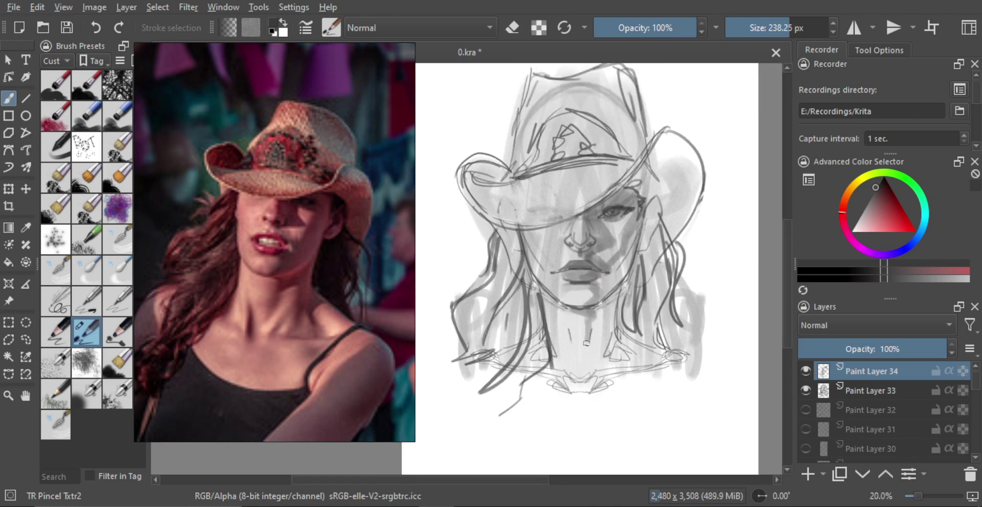
pyautogui.moveTo(591, 327)
pyautogui.mouseDown()
pyautogui.moveTo(605, 345)
pyautogui.moveTo(614, 320)
pyautogui.mouseUp()
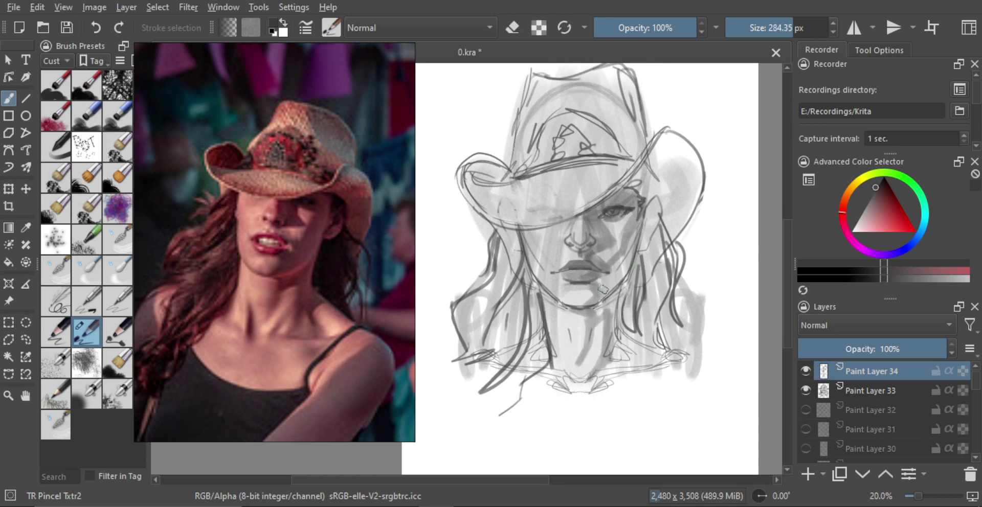
pyautogui.moveTo(625, 255)
pyautogui.mouseDown()
pyautogui.moveTo(597, 309)
pyautogui.moveTo(615, 299)
pyautogui.moveTo(604, 313)
pyautogui.mouseUp()
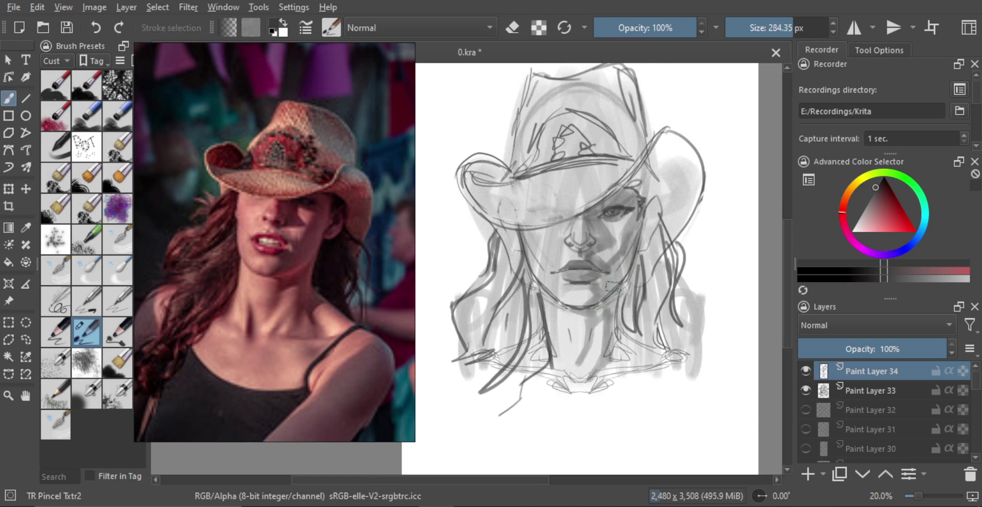
pyautogui.moveTo(600, 279)
pyautogui.mouseDown()
pyautogui.moveTo(609, 369)
pyautogui.moveTo(621, 332)
pyautogui.moveTo(620, 372)
pyautogui.moveTo(657, 355)
pyautogui.mouseUp()
# Step: Darken the hair locks beside the visible-eye side of the face and the temple below the hat brim
pyautogui.press(']')
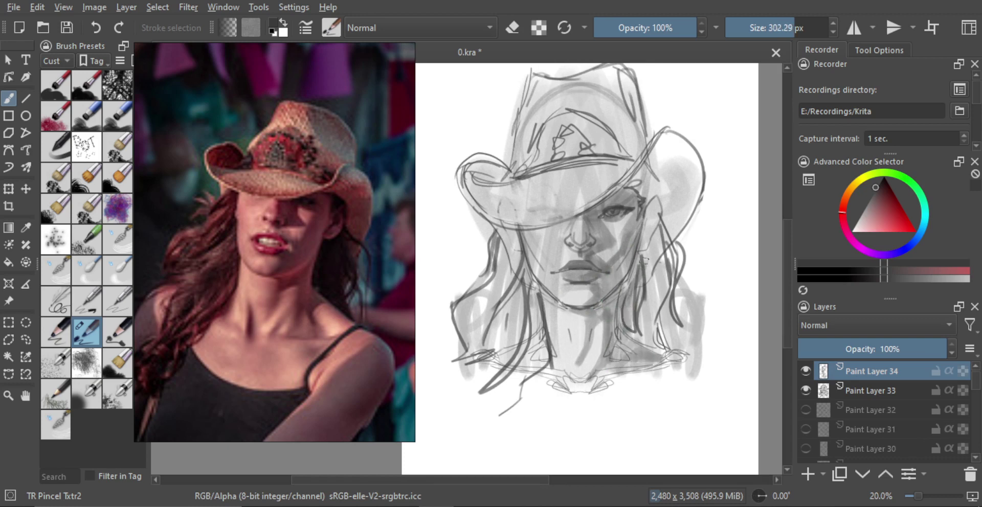
pyautogui.moveTo(637, 312)
pyautogui.mouseDown()
pyautogui.moveTo(626, 253)
pyautogui.moveTo(654, 342)
pyautogui.moveTo(657, 273)
pyautogui.moveTo(651, 323)
pyautogui.mouseUp()
pyautogui.moveTo(654, 234)
pyautogui.keyDown('shift'); pyautogui.mouseDown()
pyautogui.moveTo(645, 231)
pyautogui.moveTo(650, 245)
pyautogui.mouseUp(); pyautogui.keyUp('shift')
pyautogui.keyDown('shift'); pyautogui.moveTo(663, 213); pyautogui.dragTo(656, 213); pyautogui.keyUp('shift')
pyautogui.moveTo(643, 181); pyautogui.dragTo(649, 201)
# Step: Shade the cheek and face edge below the hat brim on the covered-eye side with a 242.31 px brush
pyautogui.moveTo(520, 272)
pyautogui.keyDown('ctrl'); pyautogui.mouseDown()
pyautogui.moveTo(520, 254)
pyautogui.moveTo(545, 279)
pyautogui.mouseUp(); pyautogui.keyUp('ctrl')
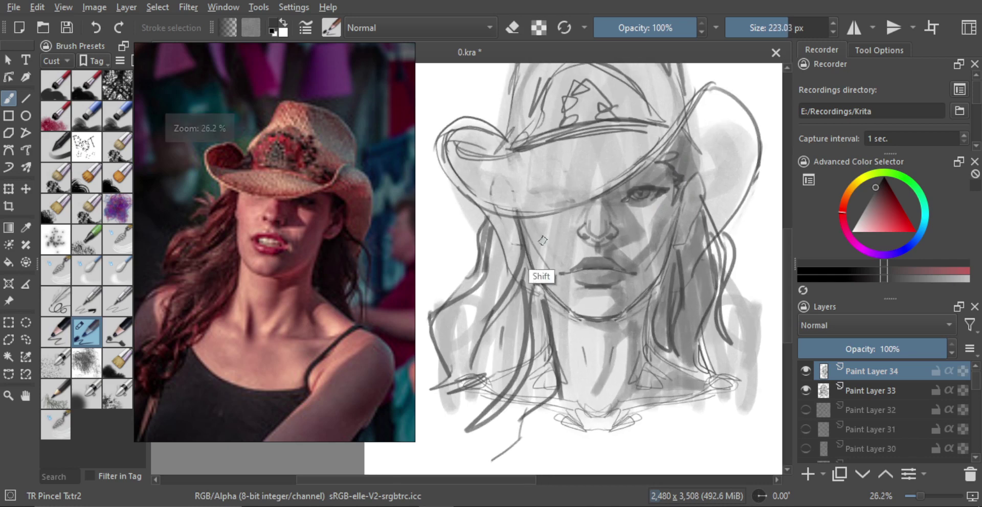
pyautogui.moveTo(564, 220); pyautogui.dragTo(555, 241)
pyautogui.hotkey('ctrl', 'z')
pyautogui.keyDown('shift'); pyautogui.moveTo(541, 279); pyautogui.dragTo(545, 279); pyautogui.keyUp('shift')
pyautogui.moveTo(566, 225); pyautogui.dragTo(535, 281)
pyautogui.hotkey('ctrl', 'z')
pyautogui.keyDown('ctrl'); pyautogui.moveTo(582, 302); pyautogui.dragTo(583, 323); pyautogui.keyUp('ctrl')
pyautogui.moveTo(539, 277)
pyautogui.mouseDown()
pyautogui.moveTo(581, 307)
pyautogui.moveTo(536, 282)
pyautogui.mouseUp()
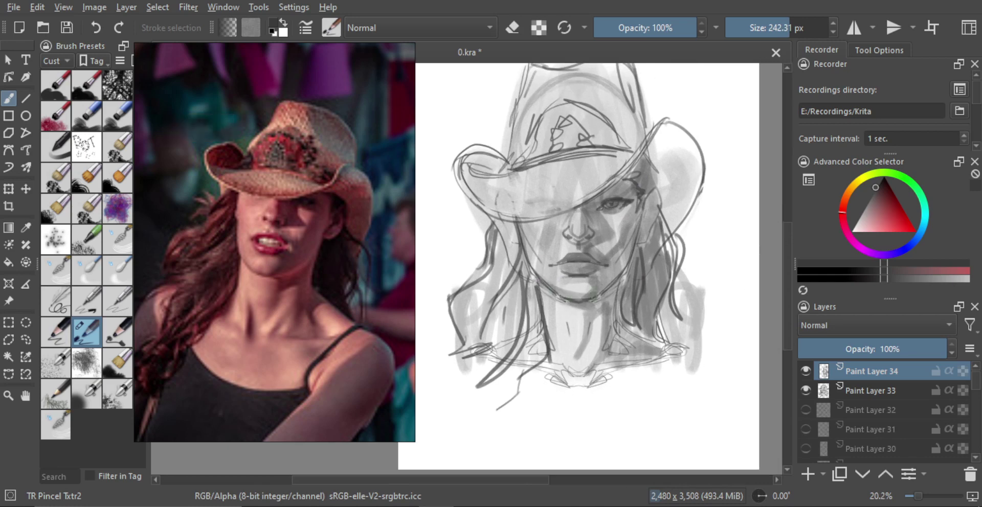
# Step: Merge the shading layer down into the sketch layer
pyautogui.keyDown('ctrl'); pyautogui.moveTo(605, 291); pyautogui.dragTo(597, 309); pyautogui.keyUp('ctrl')
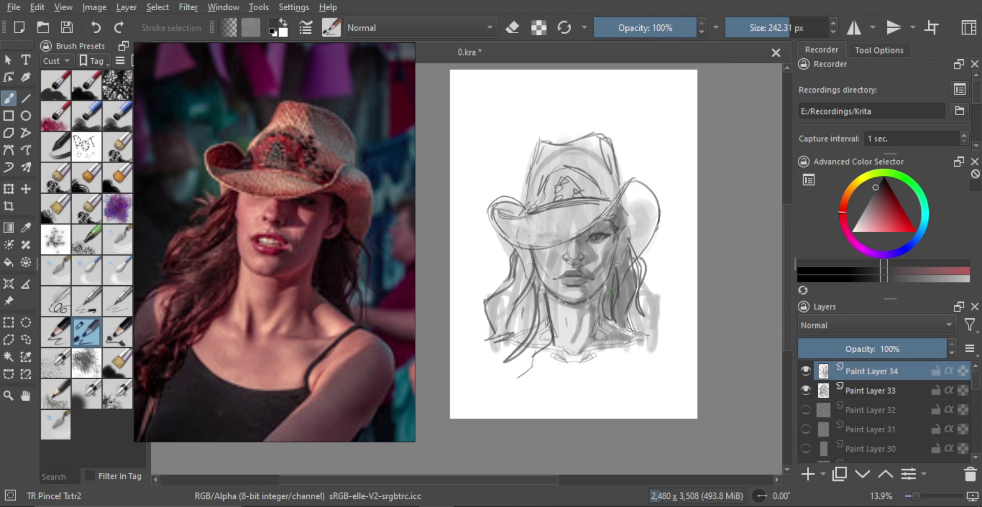
pyautogui.hotkey('ctrl', 'e')
pyautogui.keyDown('ctrl'); pyautogui.moveTo(580, 289); pyautogui.dragTo(583, 240); pyautogui.keyUp('ctrl')
# Step: Refine the shadows around the nose and upper lip with the brush reduced to 185.59 px
pyautogui.moveTo(600, 270)
pyautogui.keyDown('ctrl'); pyautogui.mouseDown()
pyautogui.moveTo(600, 256)
pyautogui.moveTo(616, 294)
pyautogui.moveTo(593, 248)
pyautogui.mouseUp(); pyautogui.keyUp('ctrl')
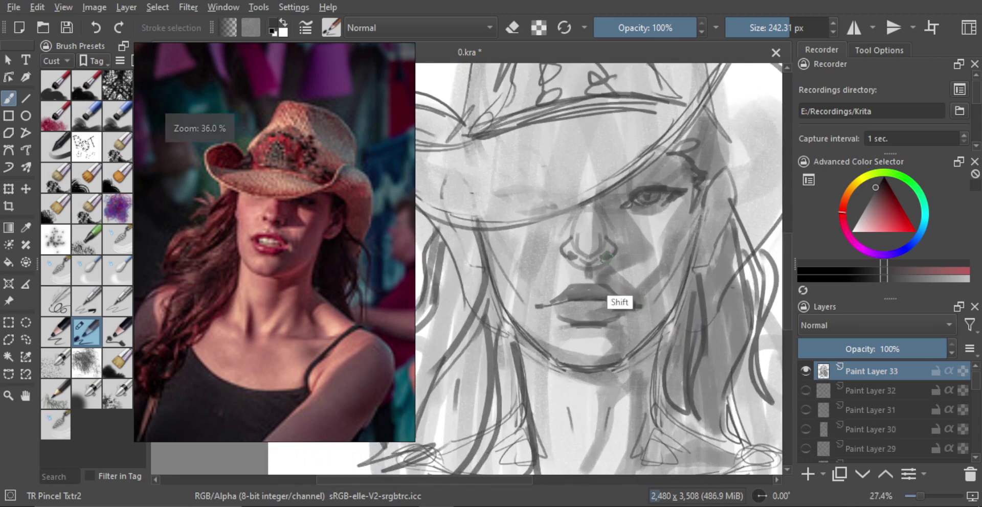
pyautogui.keyDown('shift'); pyautogui.moveTo(604, 290); pyautogui.dragTo(585, 290); pyautogui.keyUp('shift')
pyautogui.moveTo(569, 254)
pyautogui.mouseDown()
pyautogui.moveTo(594, 262)
pyautogui.moveTo(596, 287)
pyautogui.mouseUp()
pyautogui.hotkey('ctrl', 'z')
pyautogui.moveTo(613, 248)
pyautogui.keyDown('ctrl'); pyautogui.mouseDown()
pyautogui.moveTo(599, 264)
pyautogui.moveTo(624, 233)
pyautogui.moveTo(619, 261)
pyautogui.moveTo(599, 276)
pyautogui.mouseUp(); pyautogui.keyUp('ctrl')
# Step: Duplicate the sketch layer, lower the copy's opacity and merge it back down to deepen the shading
pyautogui.hotkey('ctrl', 'j')
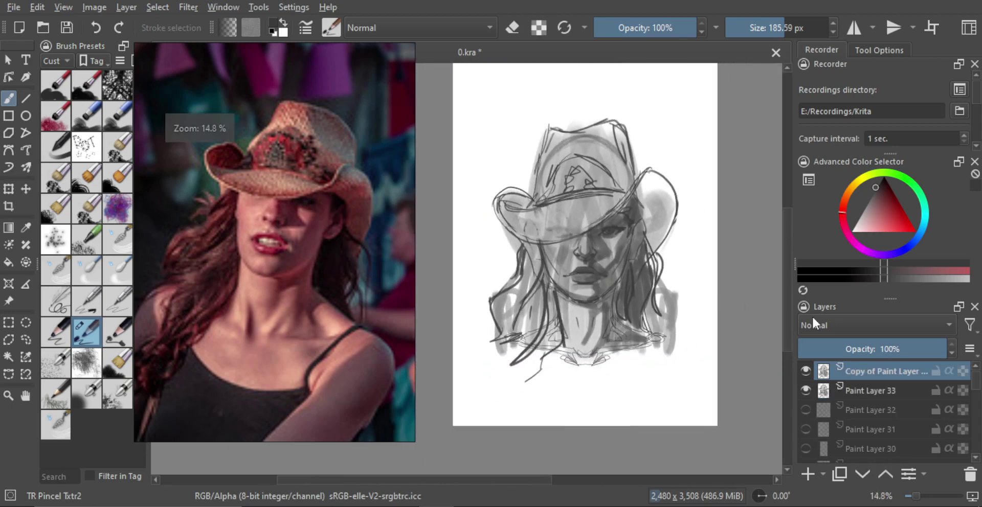
pyautogui.moveTo(914, 348); pyautogui.dragTo(846, 358)
pyautogui.hotkey('ctrl', 'e')
# Step: Switch to the TR Mixer Smooth brush and blend the shading on the visible-eye cheek and around the nose
pyautogui.moveTo(594, 268)
pyautogui.mouseDown()
pyautogui.moveTo(591, 258)
pyautogui.moveTo(615, 233)
pyautogui.moveTo(635, 247)
pyautogui.mouseUp()
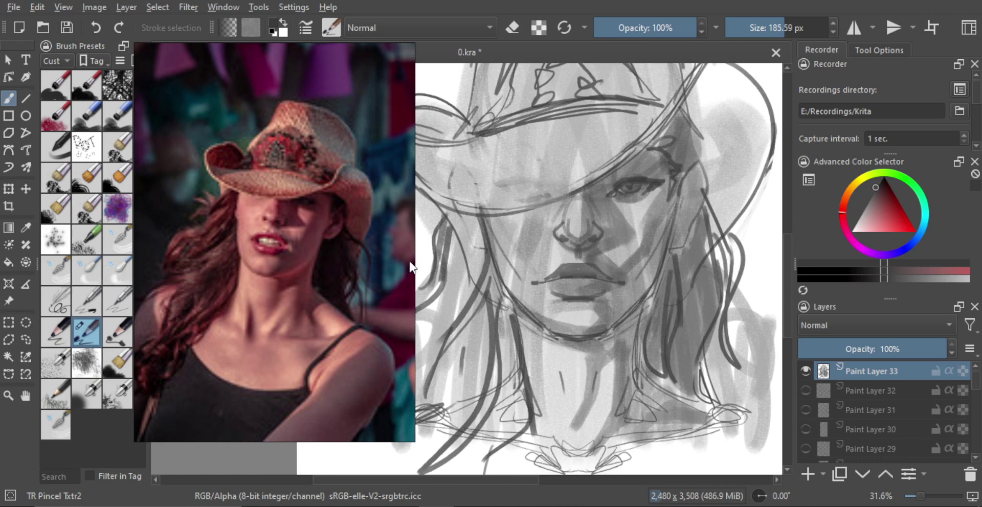
pyautogui.press('/')
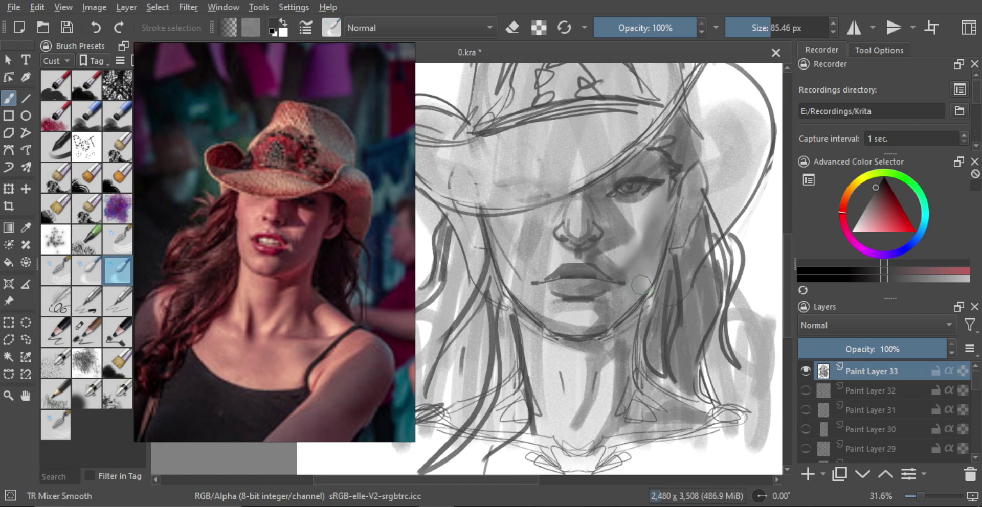
pyautogui.moveTo(640, 285)
pyautogui.mouseDown()
pyautogui.moveTo(622, 289)
pyautogui.moveTo(620, 265)
pyautogui.moveTo(573, 258)
pyautogui.mouseUp()
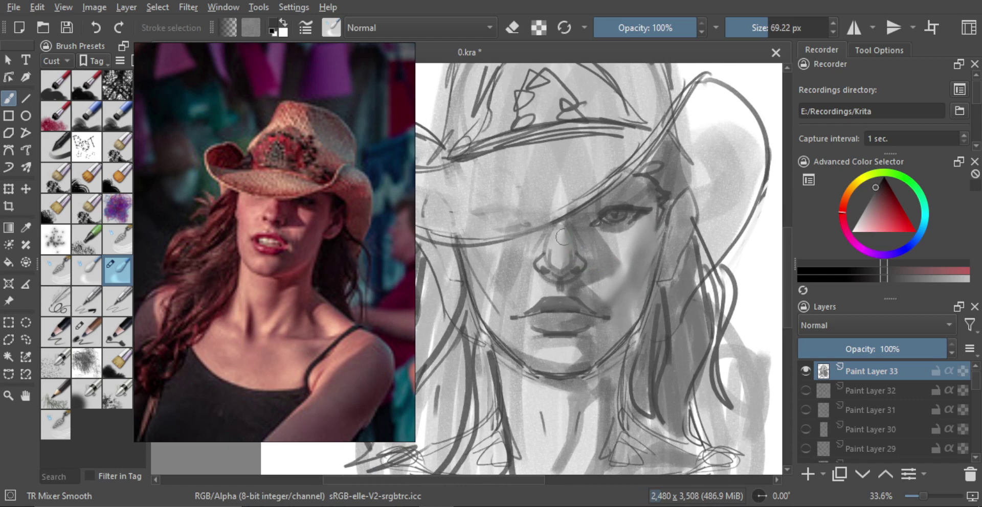
# Step: Blend the cheek tones on the covered-eye side down toward the jaw with the mixer brush enlarged to 101.22 px
pyautogui.press(']')
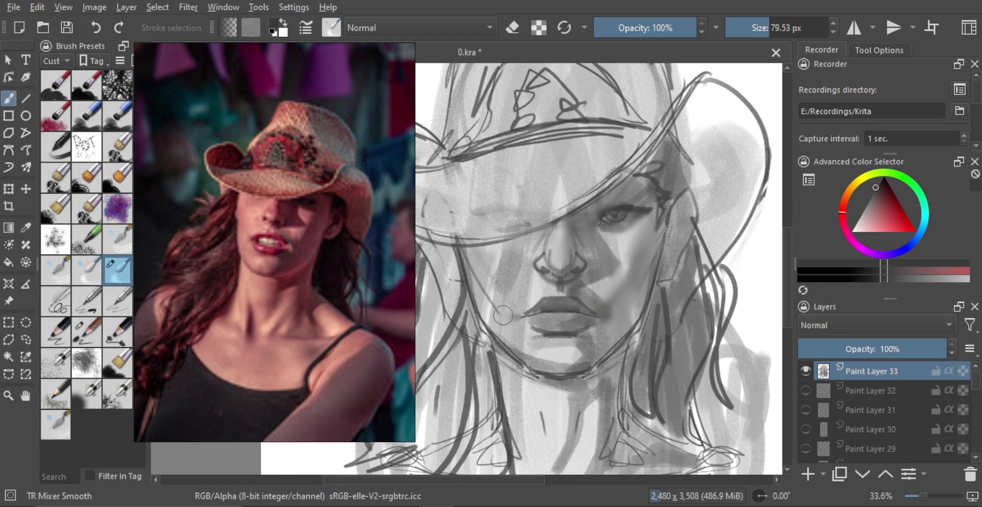
pyautogui.press(']')
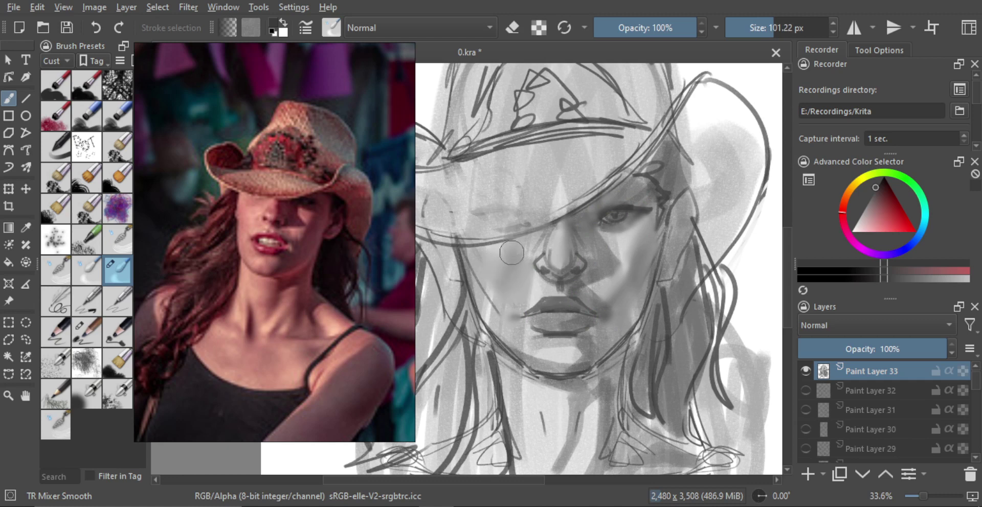
pyautogui.moveTo(532, 283); pyautogui.dragTo(528, 351)
# Step: Smooth the shading on the chin and along the neck with the mixer brush, varying its size between 87.29 and 104.16 px
pyautogui.scroll(3, 553, 313)
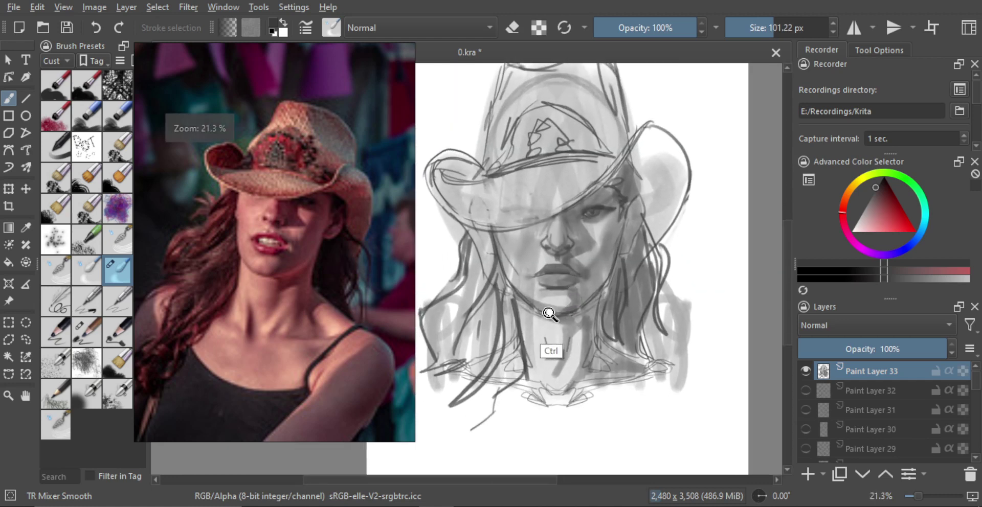
pyautogui.press('[')
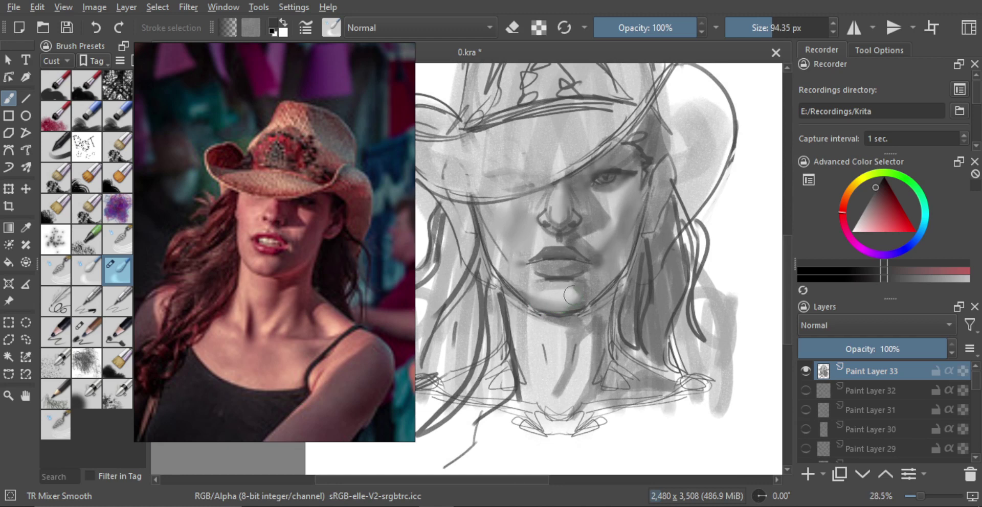
pyautogui.press(']')
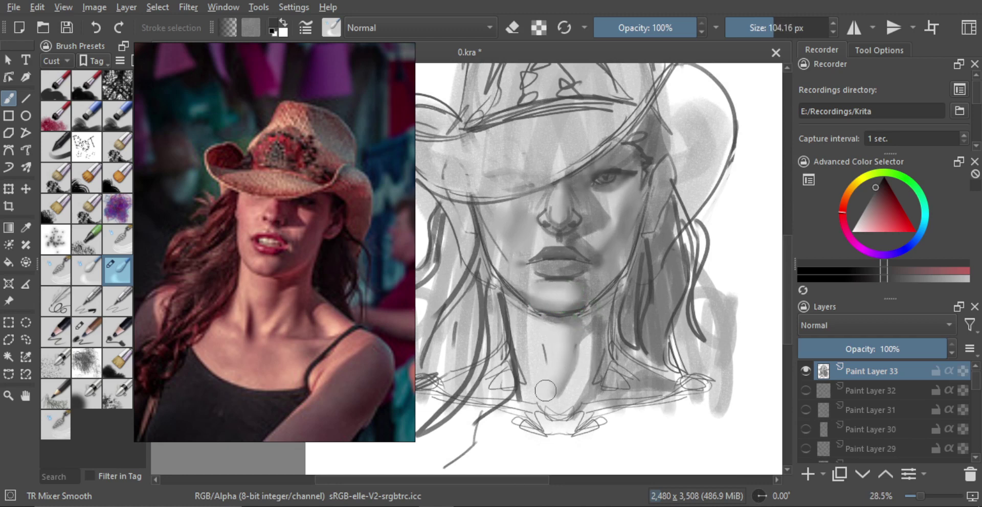
pyautogui.press('[')
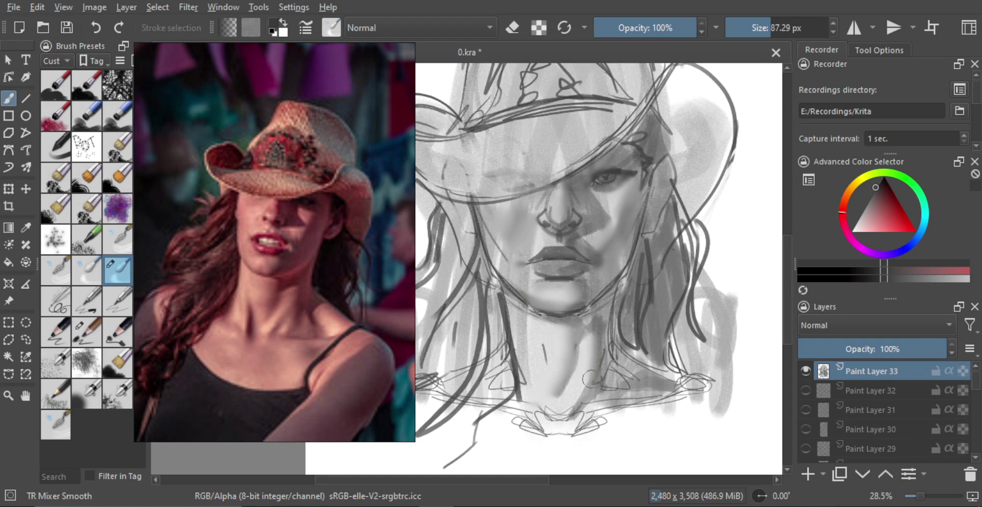
pyautogui.scroll(-4, 587, 340)
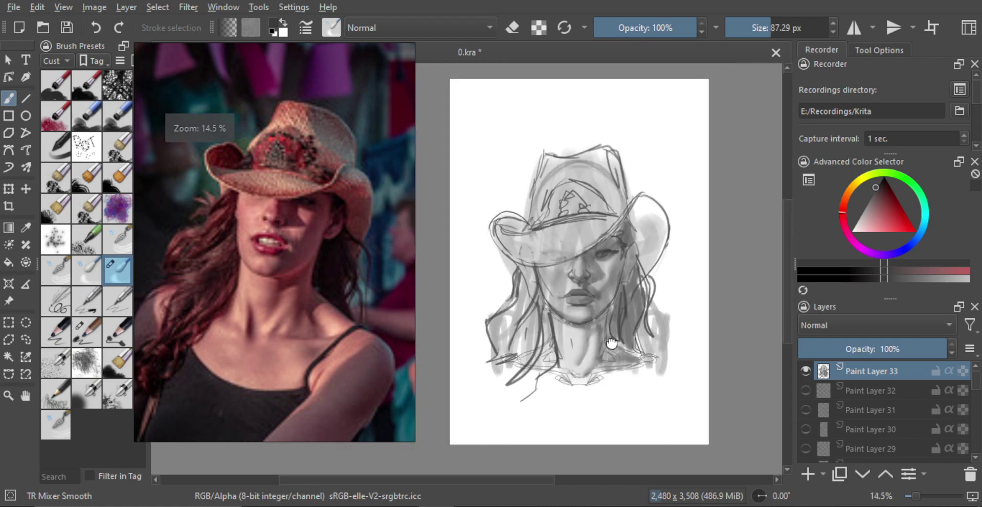
pyautogui.scroll(3, 594, 284)
pyautogui.scroll(1, 594, 285)
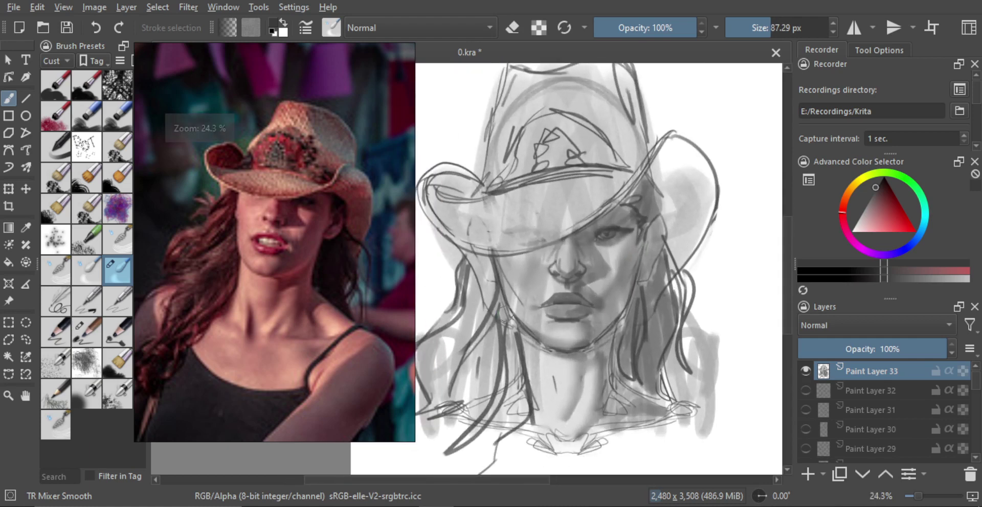
pyautogui.scroll(1, 593, 273)
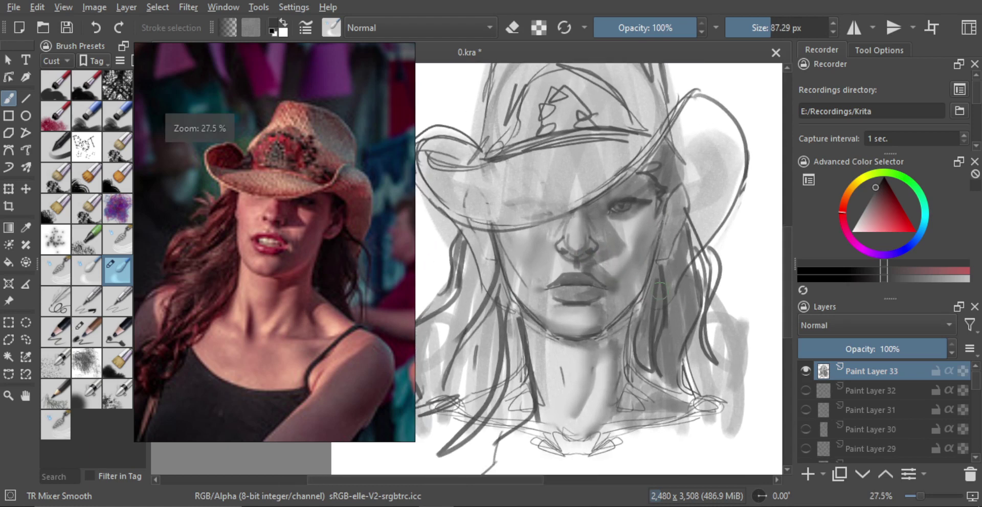
# Step: Add a new paint layer above the portrait and switch to the TR Pincel Txtr2 brush
pyautogui.click(807, 473)
pyautogui.click(100, 336)
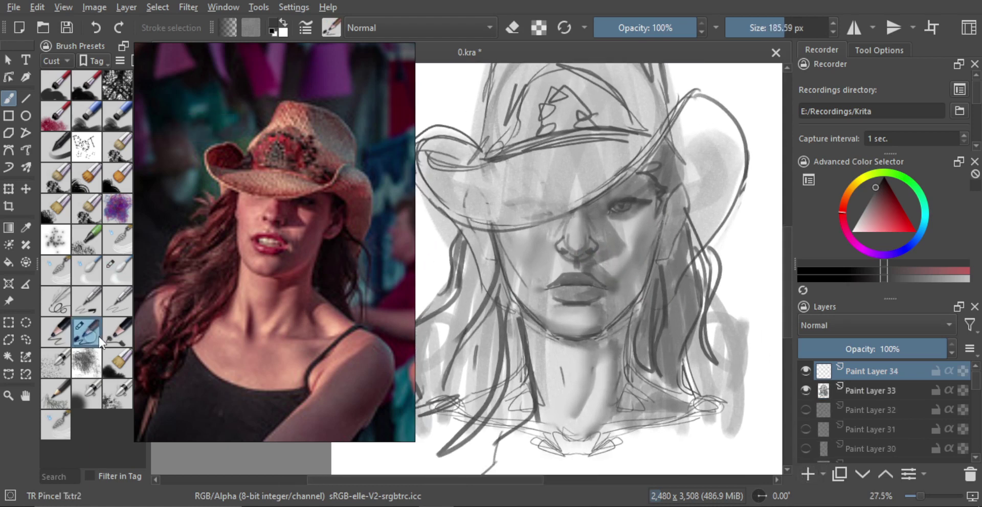
pyautogui.moveTo(753, 198)
pyautogui.mouseDown()
pyautogui.moveTo(732, 255)
pyautogui.moveTo(736, 285)
pyautogui.mouseUp()
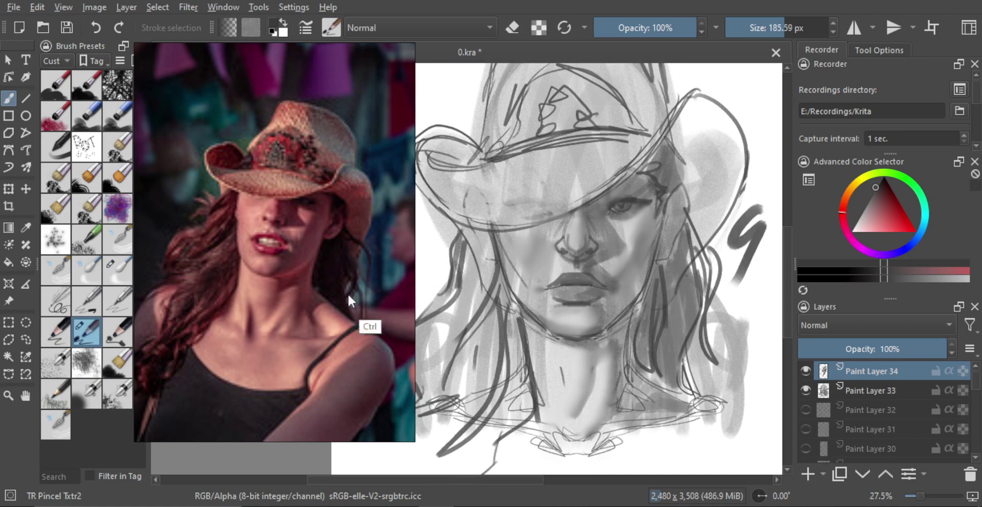
pyautogui.hotkey('ctrl', 'z')
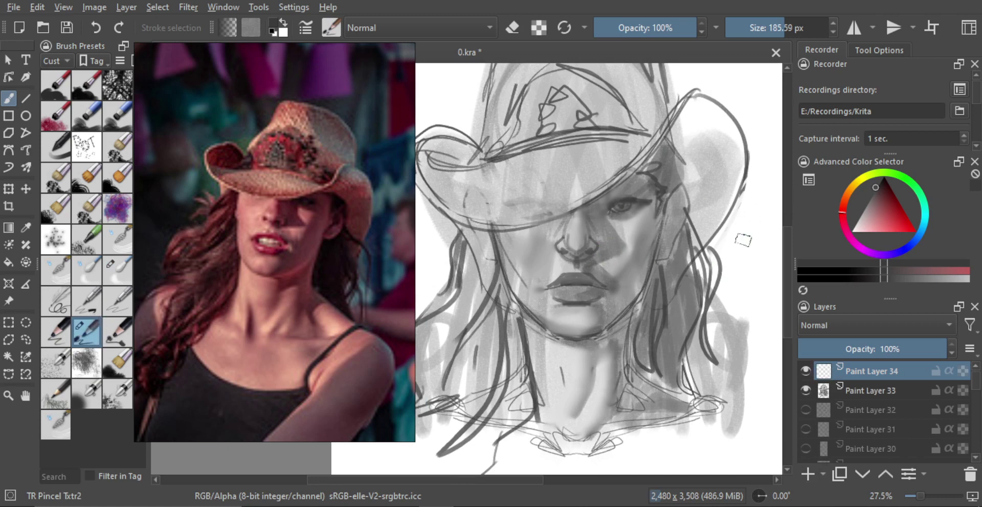
pyautogui.moveTo(770, 218); pyautogui.dragTo(738, 289)
pyautogui.hotkey('ctrl', 'z')
pyautogui.scroll(-2, 685, 266)
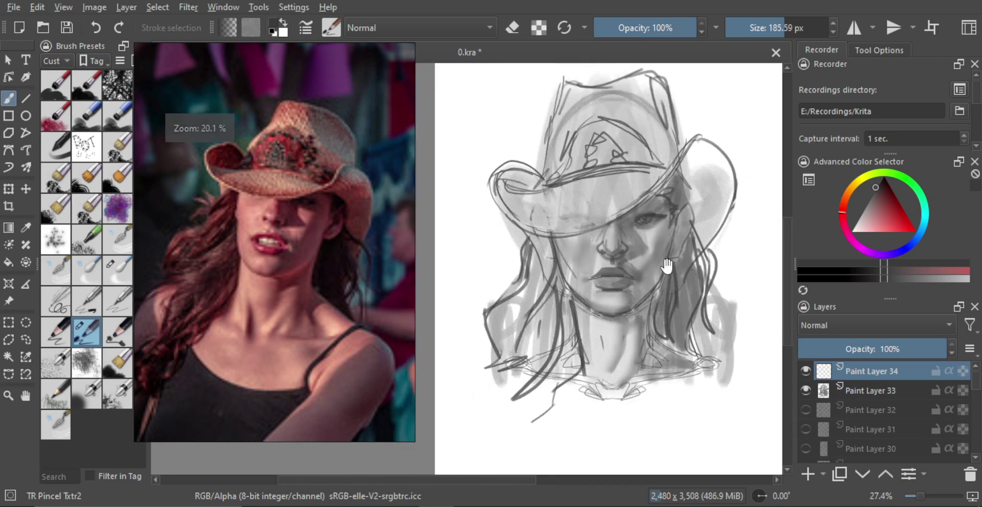
pyautogui.click(117, 332)
pyautogui.moveTo(457, 164)
pyautogui.mouseDown()
pyautogui.moveTo(478, 148)
pyautogui.moveTo(446, 235)
pyautogui.moveTo(464, 280)
pyautogui.mouseUp()
pyautogui.hotkey('ctrl', 'z')
pyautogui.click(99, 328)
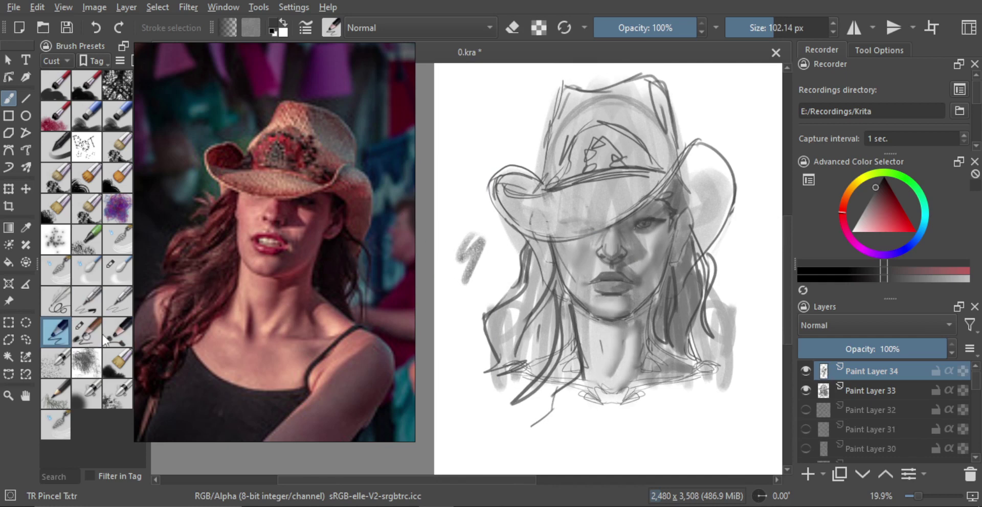
pyautogui.click(86, 336)
pyautogui.hotkey('ctrl', 'z')
pyautogui.moveTo(489, 228)
pyautogui.mouseDown()
pyautogui.moveTo(465, 276)
pyautogui.moveTo(474, 207)
pyautogui.mouseUp()
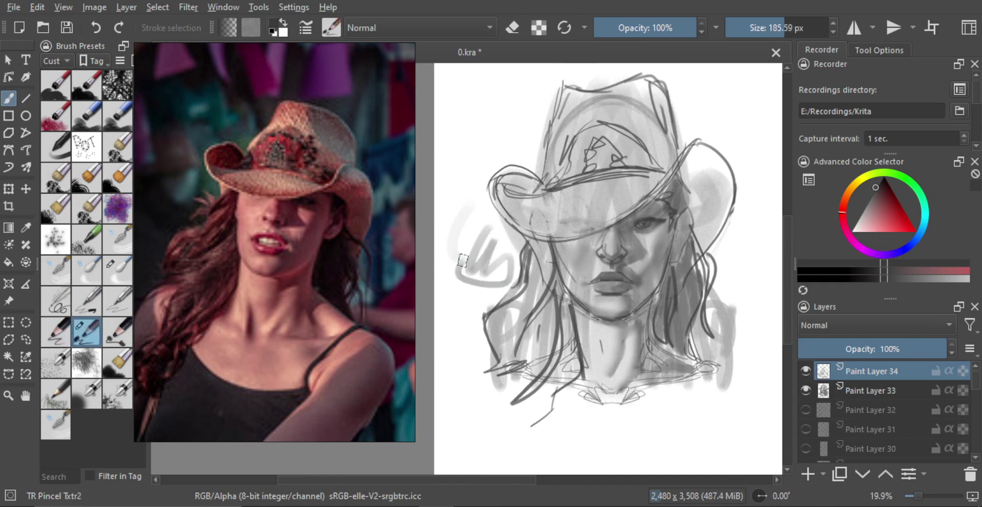
pyautogui.moveTo(463, 261)
pyautogui.mouseDown()
pyautogui.moveTo(493, 242)
pyautogui.moveTo(489, 271)
pyautogui.moveTo(576, 255)
pyautogui.moveTo(534, 243)
pyautogui.moveTo(557, 240)
pyautogui.mouseUp()
pyautogui.hotkey('ctrl', 'z')
pyautogui.hotkey('ctrl', 'z')
pyautogui.hotkey('ctrl', 'z')
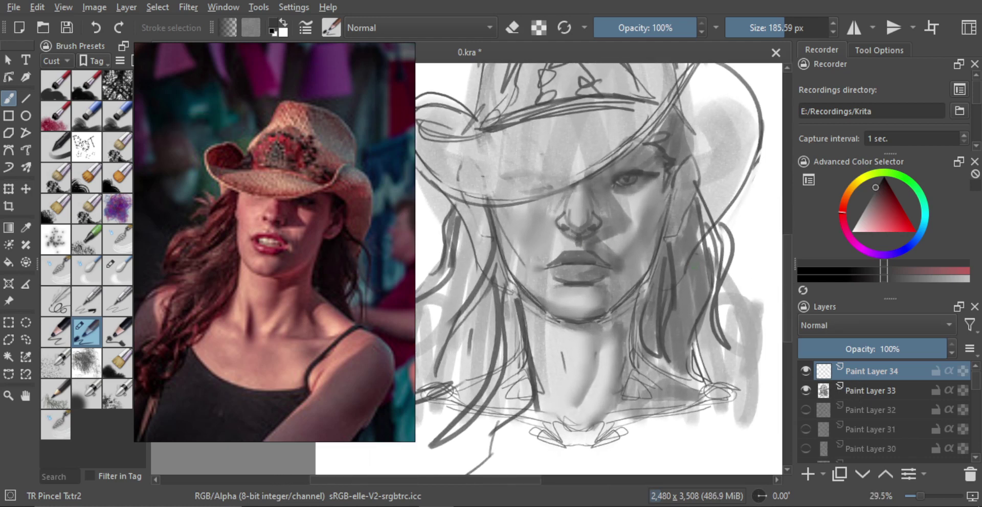
# Step: Paint a white highlight on the cheek below the visible eye at 147.26 px and refine its edges by erasing
pyautogui.keyDown('ctrl'); pyautogui.click(756, 226); pyautogui.keyUp('ctrl')
pyautogui.moveTo(604, 254)
pyautogui.mouseDown()
pyautogui.moveTo(592, 266)
pyautogui.moveTo(614, 266)
pyautogui.moveTo(622, 250)
pyautogui.moveTo(603, 269)
pyautogui.moveTo(634, 268)
pyautogui.moveTo(614, 301)
pyautogui.mouseUp()
pyautogui.press('e')
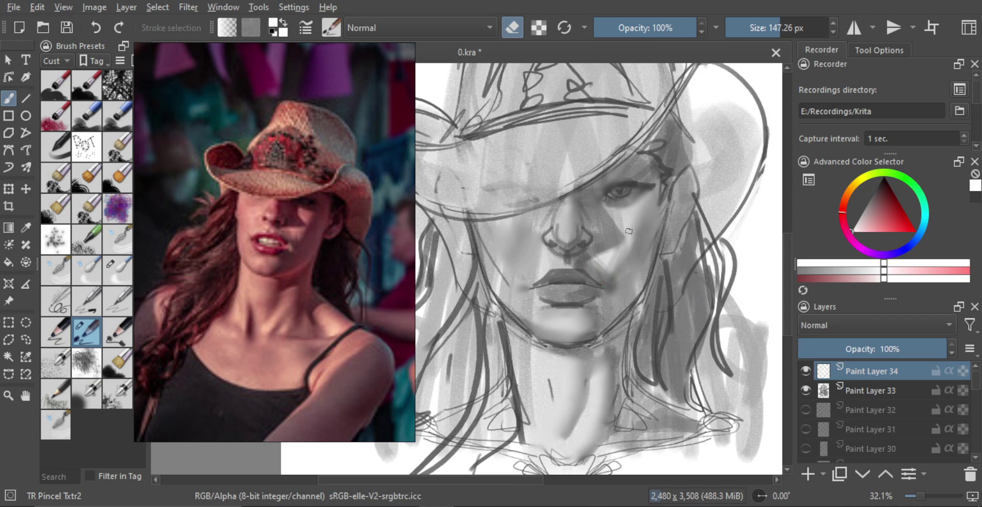
pyautogui.press('e')
pyautogui.moveTo(628, 231)
pyautogui.mouseDown()
pyautogui.moveTo(615, 214)
pyautogui.moveTo(624, 227)
pyautogui.moveTo(616, 218)
pyautogui.moveTo(627, 212)
pyautogui.moveTo(620, 228)
pyautogui.moveTo(639, 208)
pyautogui.mouseUp()
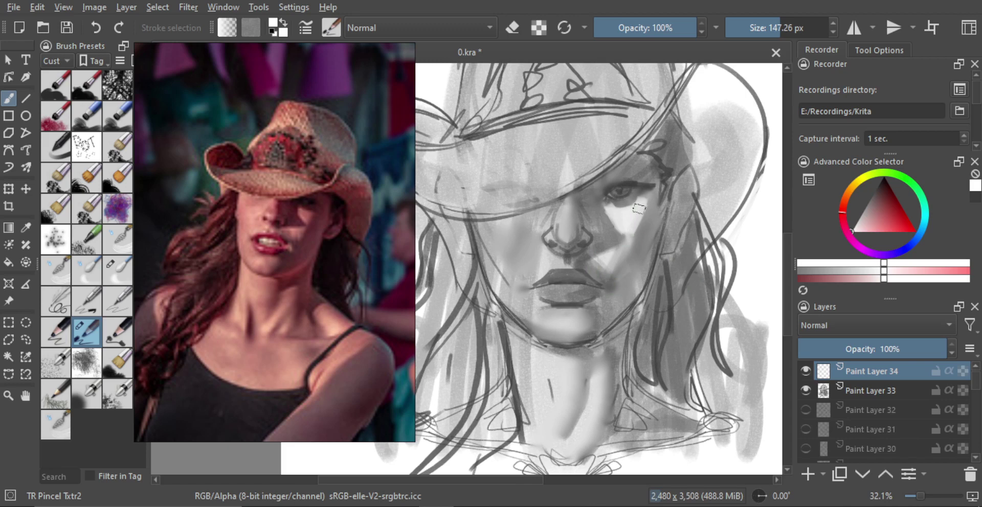
pyautogui.press('e')
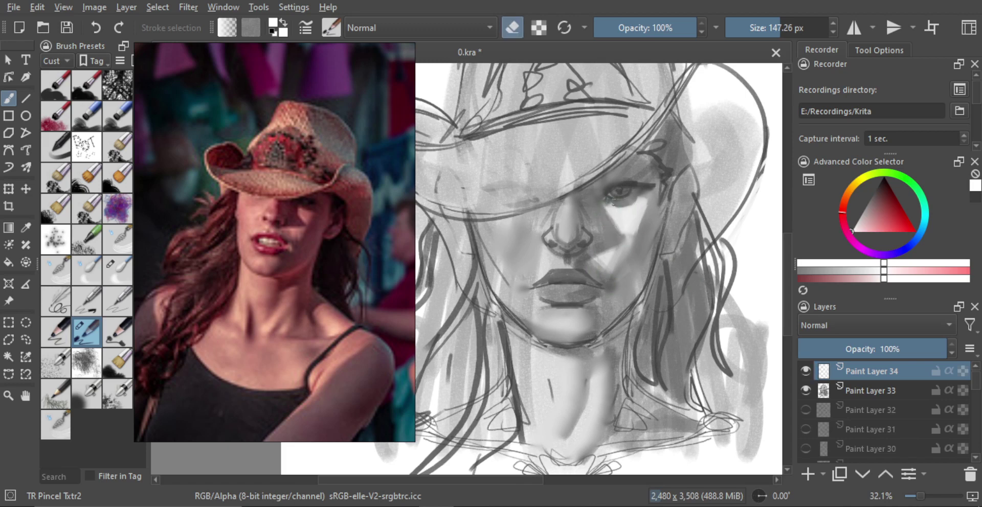
pyautogui.keyDown('shift'); pyautogui.moveTo(628, 208); pyautogui.dragTo(639, 207); pyautogui.keyUp('shift')
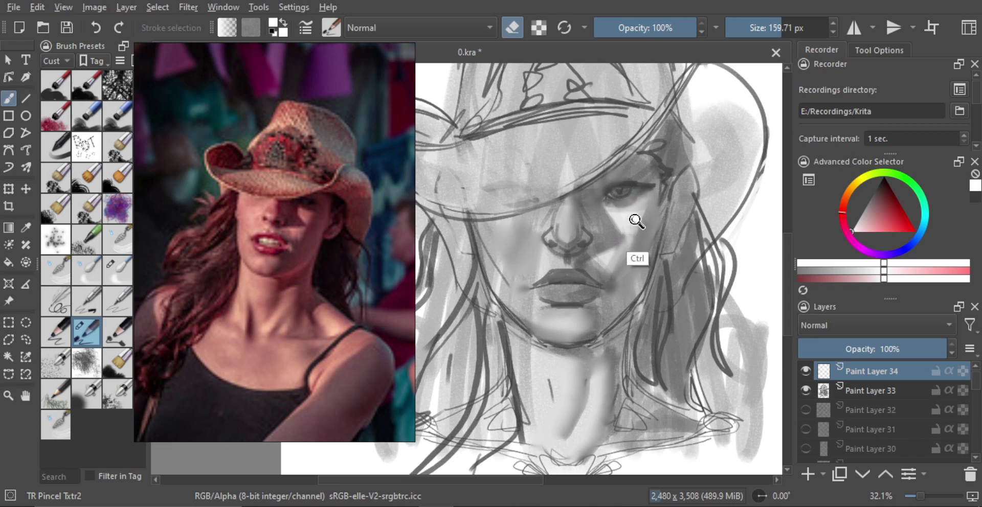
# Step: Paint a white highlight on the chin below the lower lip and trim it with the eraser at 195.41 px
pyautogui.scroll(-2, 629, 222)
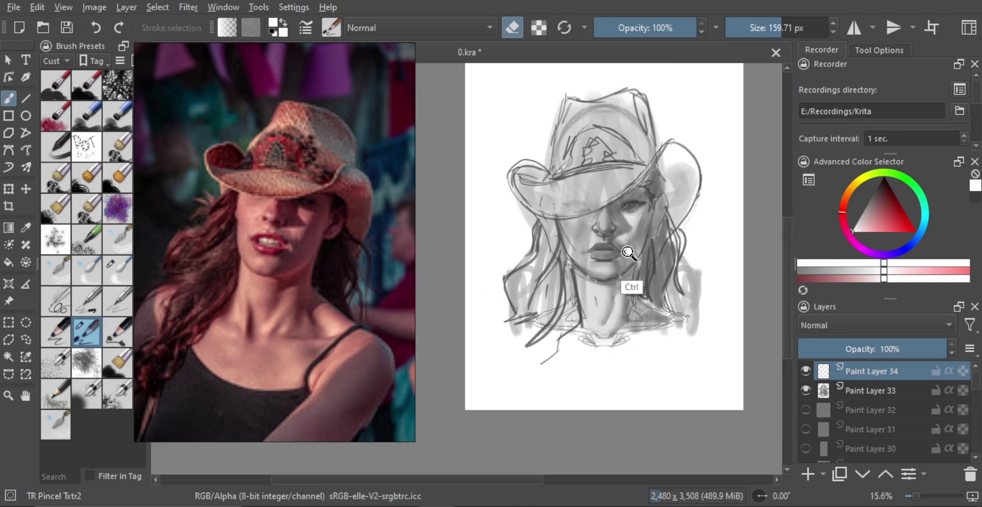
pyautogui.scroll(3, 627, 235)
pyautogui.press('e')
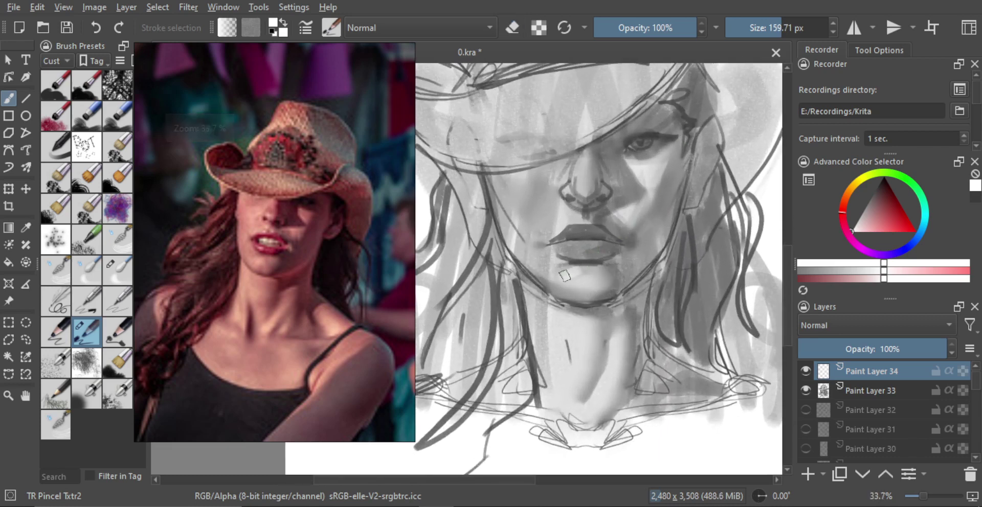
pyautogui.keyDown('shift'); pyautogui.moveTo(568, 274); pyautogui.dragTo(570, 281); pyautogui.keyUp('shift')
pyautogui.press('e')
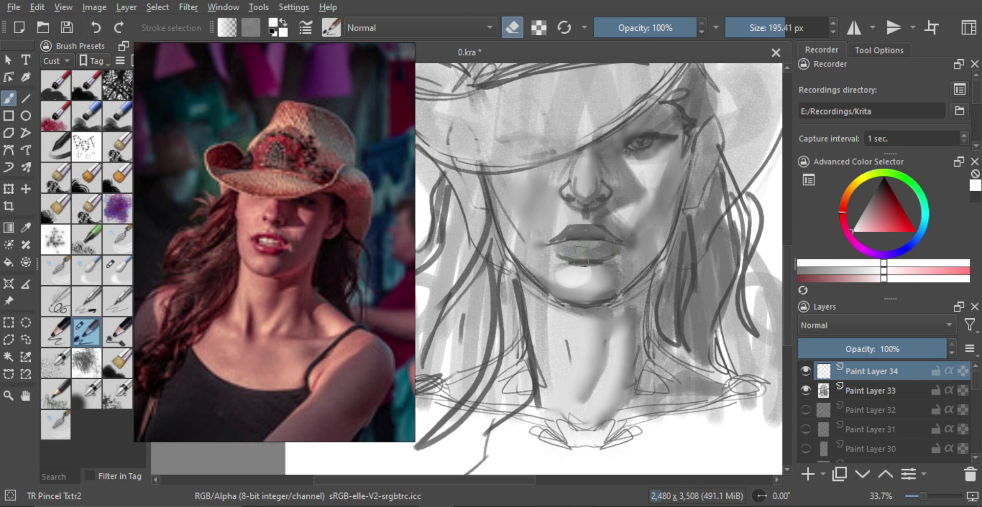
pyautogui.moveTo(581, 250)
pyautogui.mouseDown()
pyautogui.moveTo(554, 277)
pyautogui.moveTo(595, 266)
pyautogui.moveTo(585, 309)
pyautogui.moveTo(549, 276)
pyautogui.mouseUp()
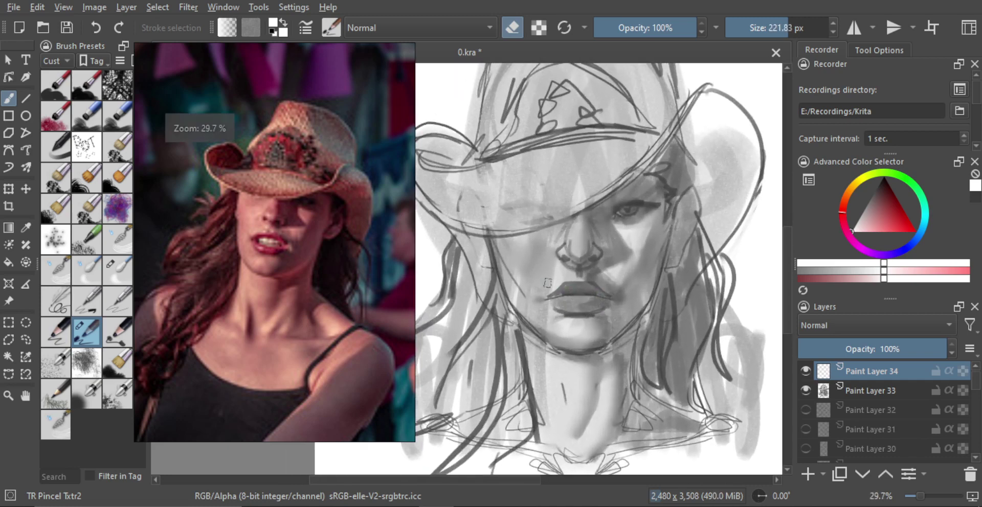
# Step: Lighten the area around the mouth corner on the covered-eye side, alternating painting and erasing with the brush around 221.83 px
pyautogui.press('e')
pyautogui.scroll(1, 550, 284)
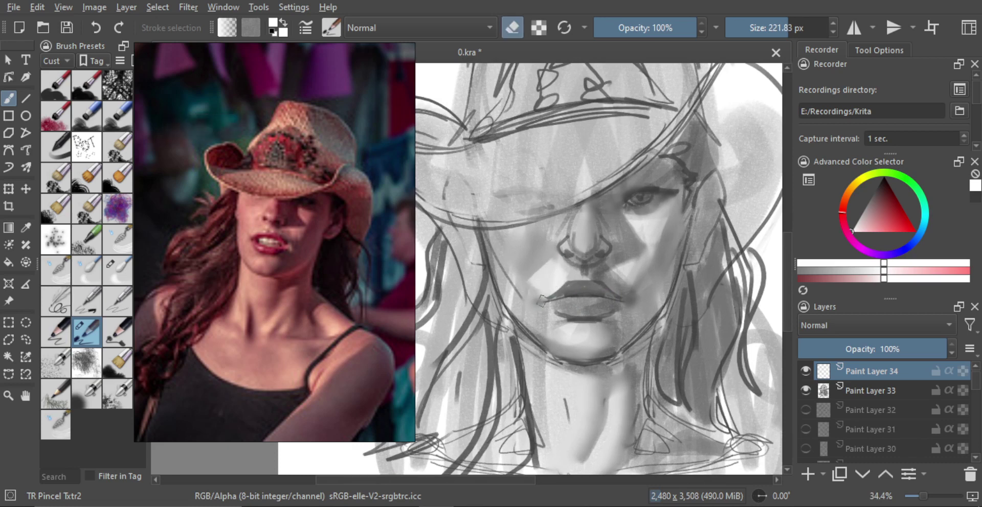
pyautogui.moveTo(545, 255)
pyautogui.mouseDown()
pyautogui.moveTo(522, 285)
pyautogui.moveTo(540, 273)
pyautogui.mouseUp()
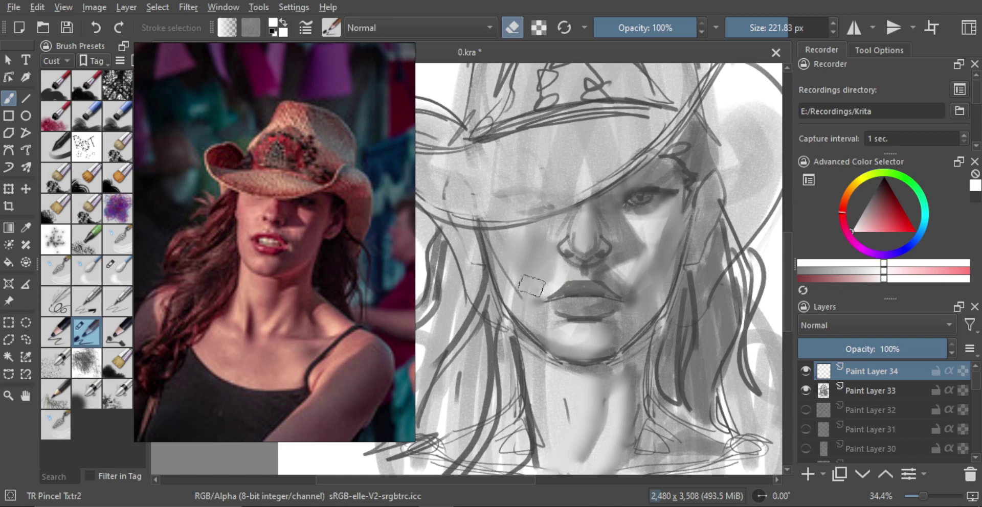
pyautogui.press('e')
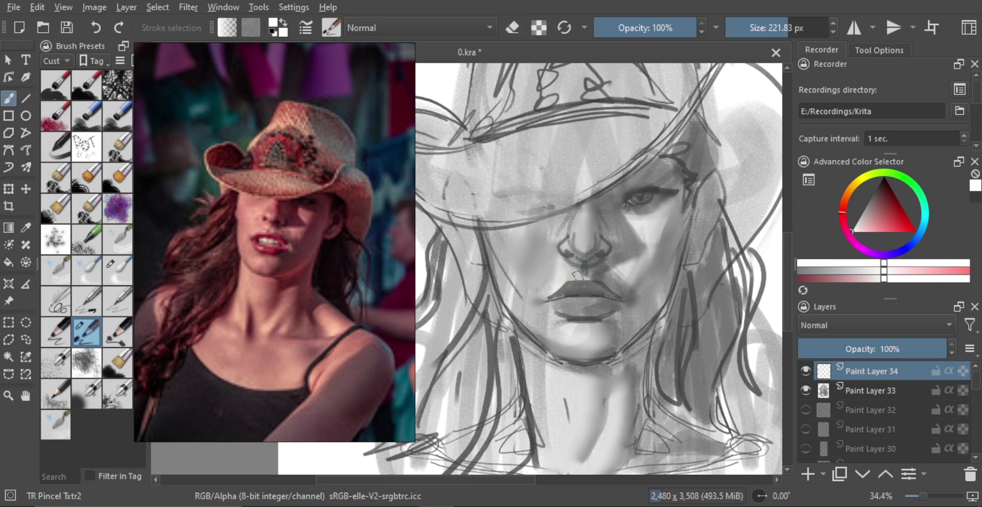
pyautogui.moveTo(543, 253)
pyautogui.keyDown('shift'); pyautogui.mouseDown()
pyautogui.moveTo(558, 232)
pyautogui.moveTo(543, 249)
pyautogui.moveTo(574, 248)
pyautogui.moveTo(526, 225)
pyautogui.moveTo(520, 256)
pyautogui.moveTo(562, 226)
pyautogui.moveTo(543, 242)
pyautogui.moveTo(565, 328)
pyautogui.moveTo(567, 271)
pyautogui.mouseUp(); pyautogui.keyUp('shift')
pyautogui.press('e')
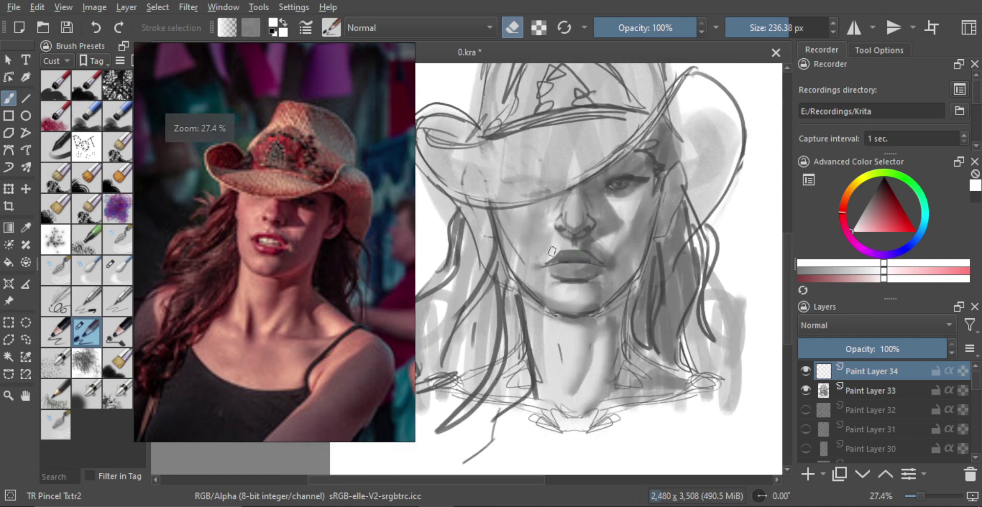
# Step: Paint light on the covered-eye cheek just under the hat brim at 236.38 px and soften it by erasing
pyautogui.press('e')
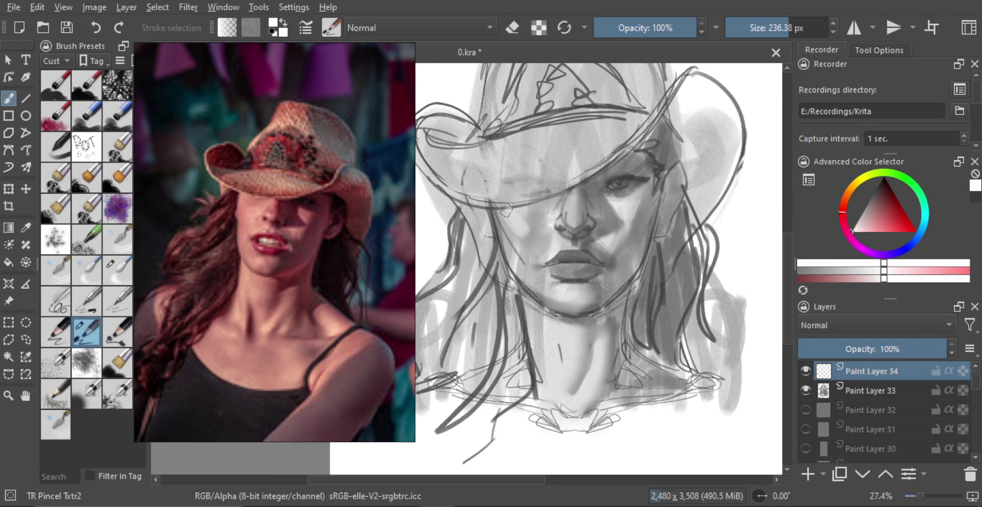
pyautogui.press('e')
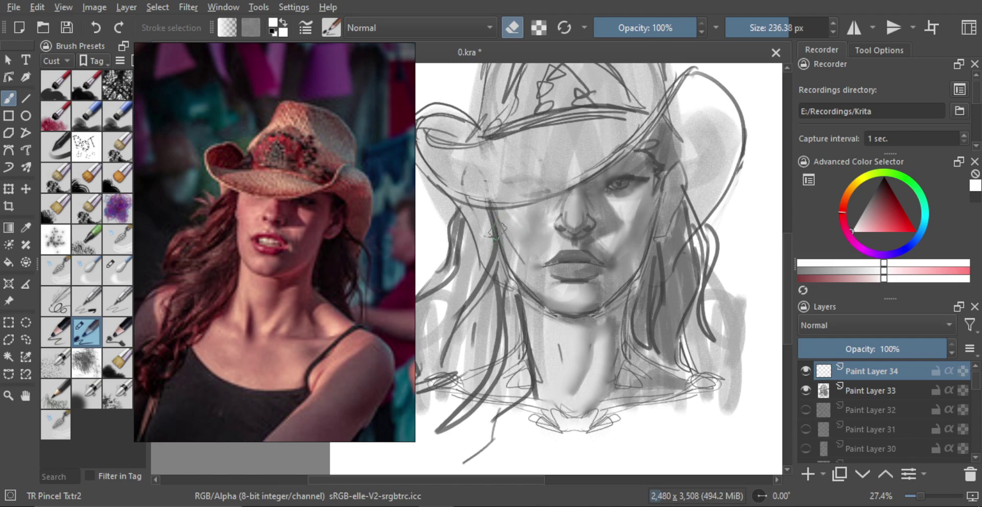
pyautogui.moveTo(525, 252)
pyautogui.mouseDown()
pyautogui.moveTo(517, 322)
pyautogui.moveTo(532, 259)
pyautogui.moveTo(566, 255)
pyautogui.moveTo(542, 247)
pyautogui.moveTo(567, 274)
pyautogui.moveTo(563, 248)
pyautogui.moveTo(579, 258)
pyautogui.moveTo(554, 265)
pyautogui.moveTo(552, 247)
pyautogui.moveTo(573, 260)
pyautogui.mouseUp()
# Step: Sample a dark grey from the face and merge the highlight layer down into the portrait layer
pyautogui.keyDown('alt'); pyautogui.click(620, 207); pyautogui.keyUp('alt')
pyautogui.keyDown('alt'); pyautogui.click(630, 327); pyautogui.keyUp('alt')
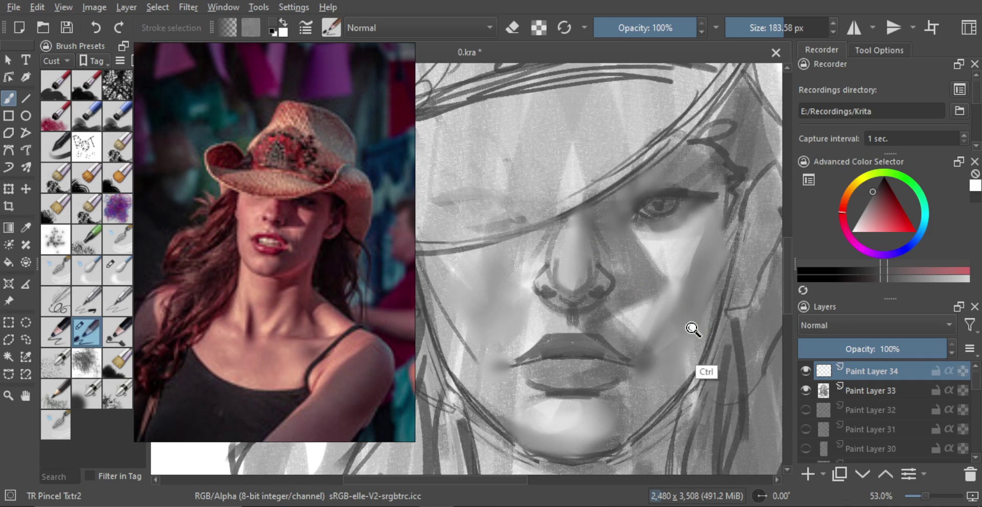
pyautogui.hotkey('shift', 'Delete')
# Step: Erase fine, bright highlight strokes into the lower lip, using brush sizes from 12.93 to 27.61 px
pyautogui.press('e')
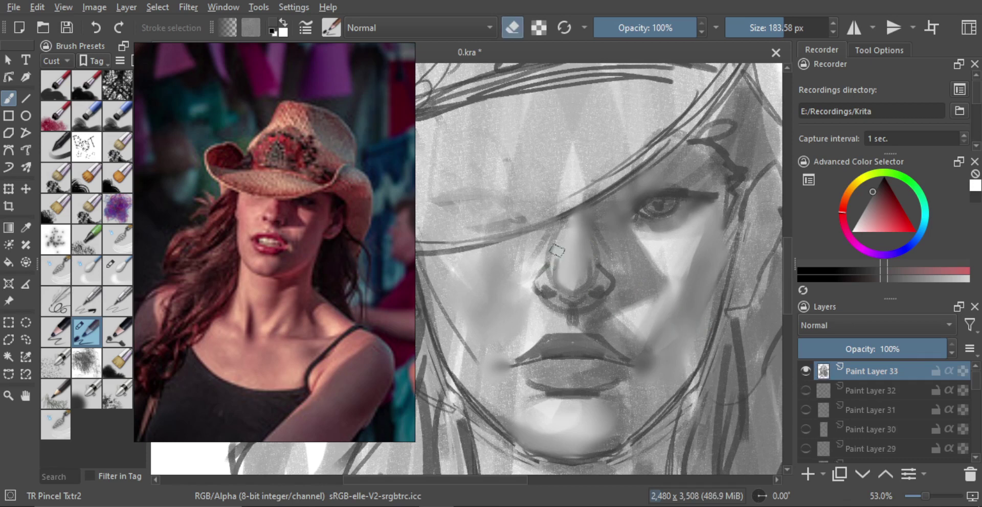
pyautogui.moveTo(545, 271)
pyautogui.mouseDown()
pyautogui.moveTo(573, 267)
pyautogui.moveTo(545, 270)
pyautogui.moveTo(561, 300)
pyautogui.mouseUp()
pyautogui.moveTo(561, 300); pyautogui.dragTo(518, 288)
pyautogui.hotkey('ctrl', 'z')
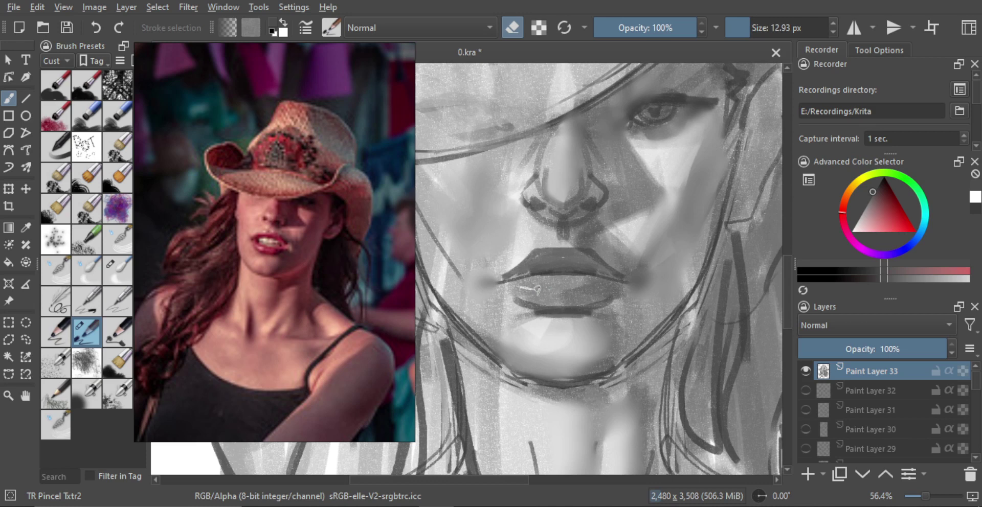
pyautogui.moveTo(564, 339); pyautogui.dragTo(553, 313)
pyautogui.moveTo(521, 266)
pyautogui.mouseDown()
pyautogui.moveTo(534, 265)
pyautogui.moveTo(533, 277)
pyautogui.mouseUp()
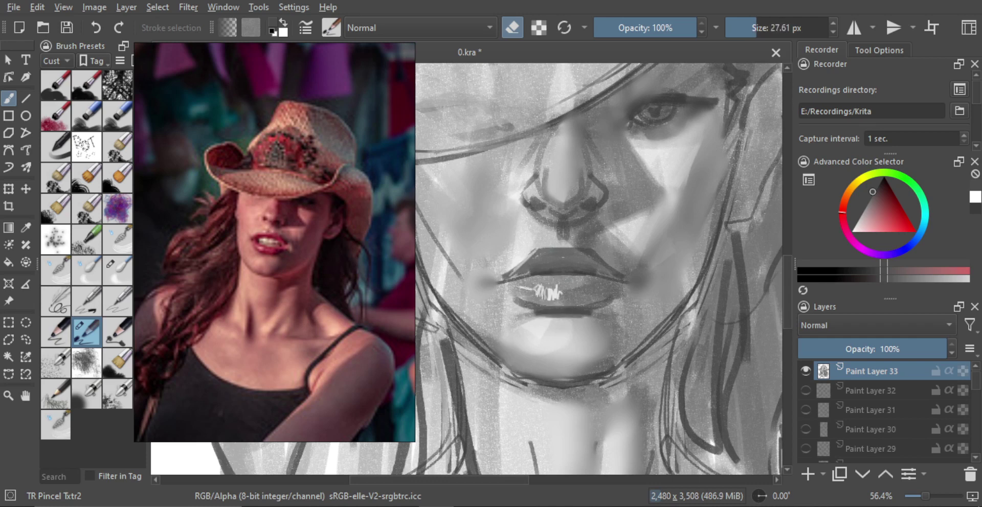
# Step: Erase small highlights above the upper lip and at both mouth corners with the 27.61 px brush
pyautogui.moveTo(565, 235)
pyautogui.mouseDown()
pyautogui.moveTo(560, 319)
pyautogui.moveTo(570, 242)
pyautogui.mouseUp()
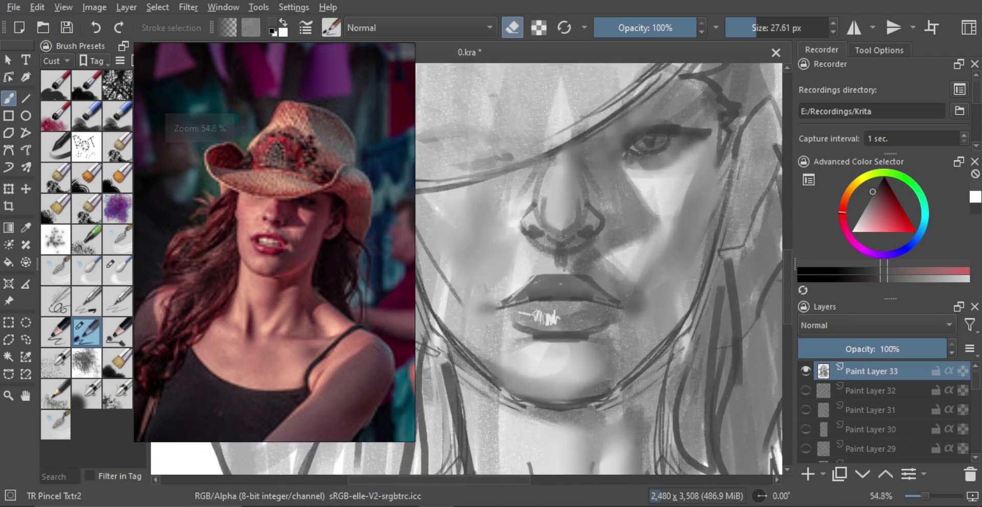
pyautogui.scroll(-1, 563, 270)
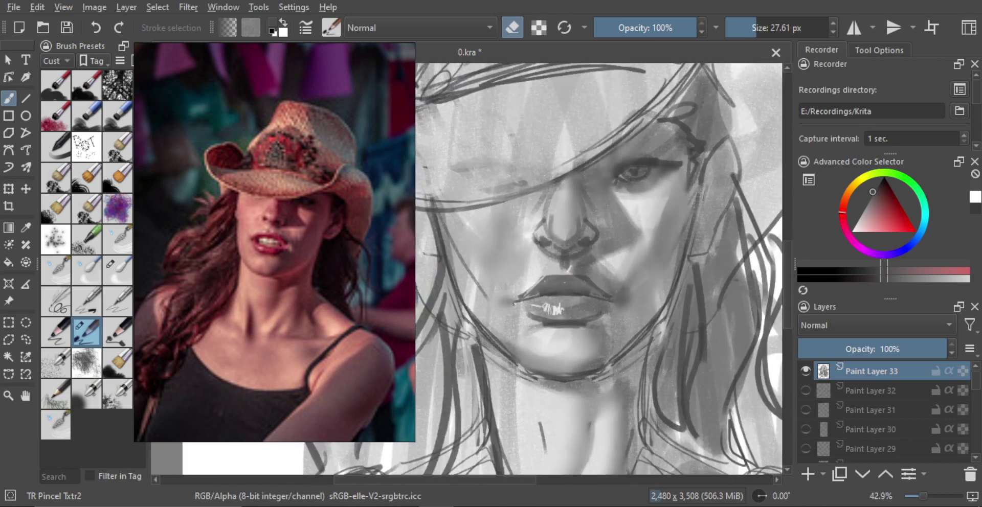
pyautogui.moveTo(507, 308); pyautogui.dragTo(517, 303)
pyautogui.scroll(1, 515, 303)
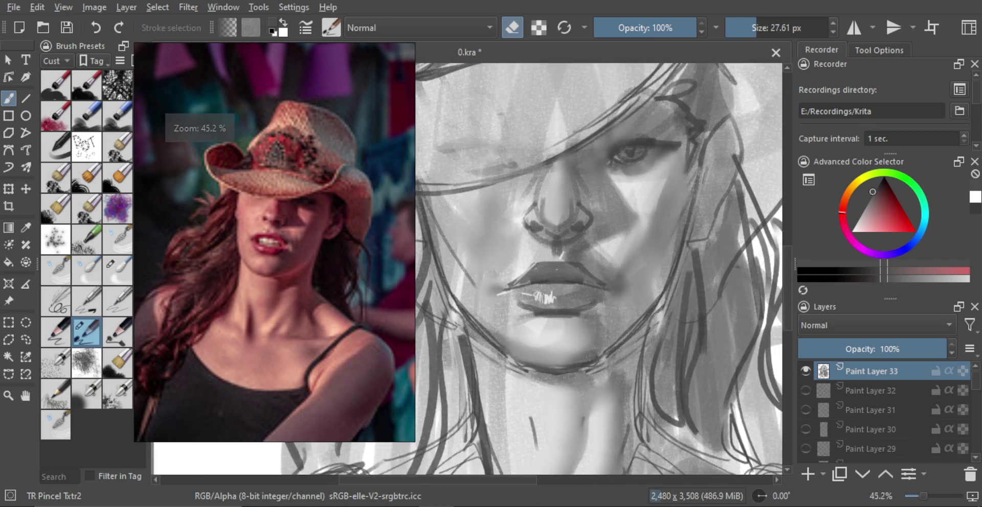
pyautogui.moveTo(611, 291); pyautogui.dragTo(616, 296)
pyautogui.scroll(-2, 591, 322)
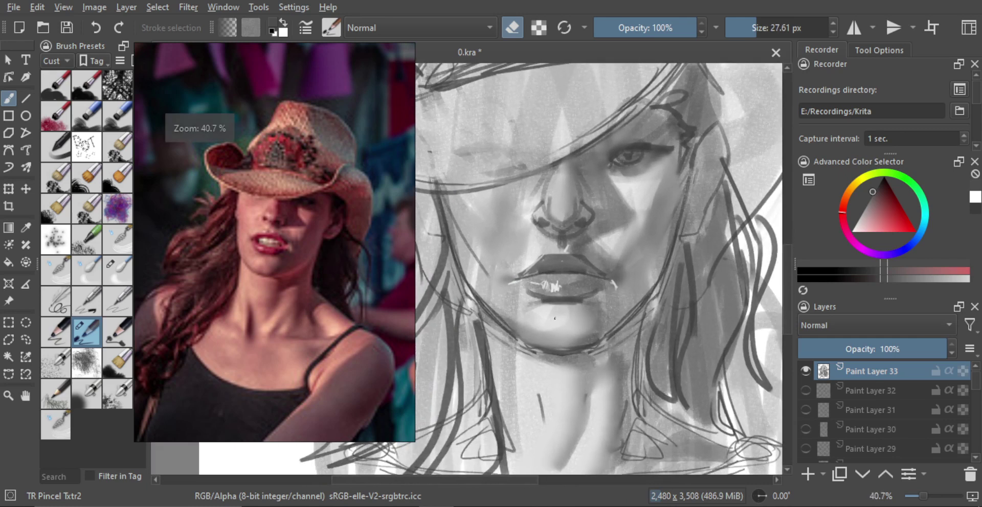
# Step: Erase highlights into the tip of the nose, using brush sizes from 20.03 to 31.32 px
pyautogui.scroll(4, 555, 240)
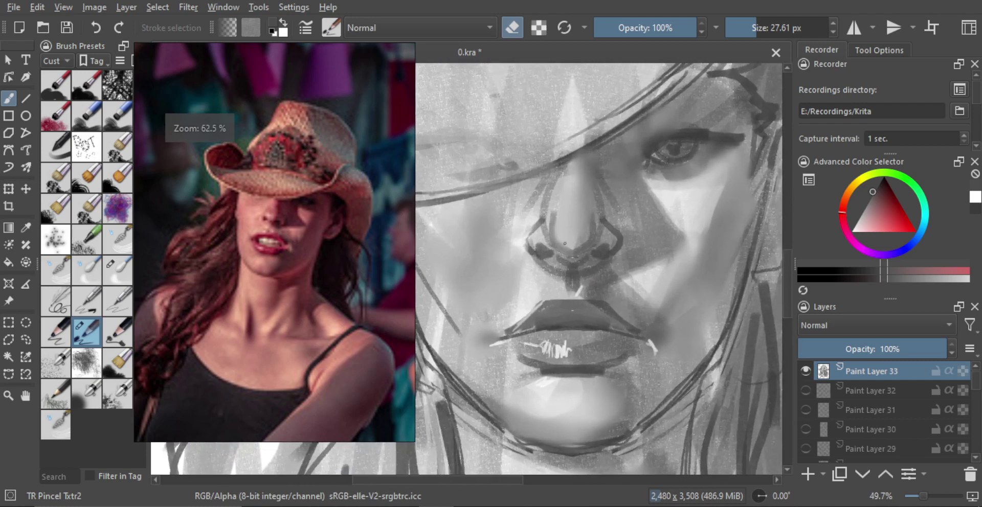
pyautogui.keyDown('shift'); pyautogui.moveTo(554, 240); pyautogui.dragTo(542, 231); pyautogui.keyUp('shift')
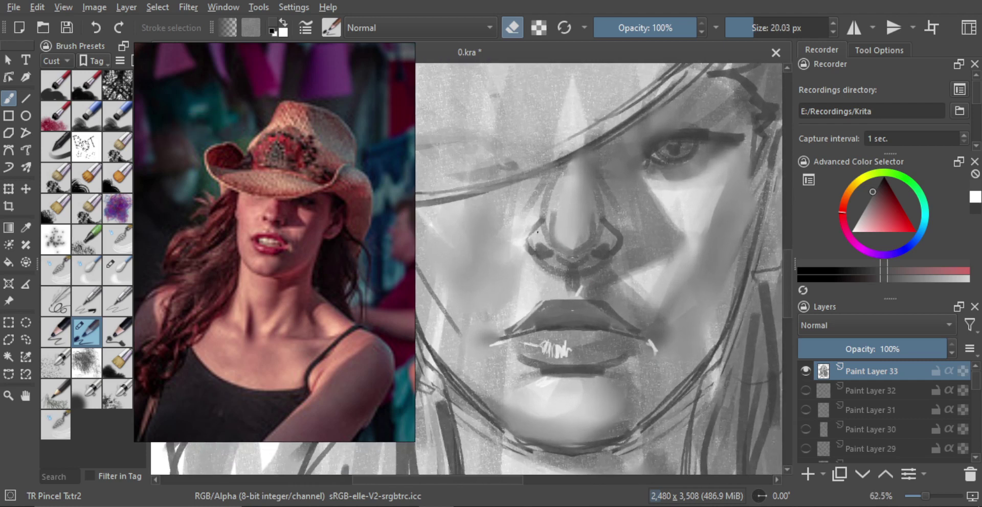
pyautogui.press(']')
pyautogui.moveTo(557, 228); pyautogui.dragTo(552, 235)
pyautogui.keyDown('shift'); pyautogui.moveTo(556, 306); pyautogui.dragTo(562, 306); pyautogui.keyUp('shift')
pyautogui.moveTo(570, 247)
pyautogui.keyDown('ctrl'); pyautogui.mouseDown()
pyautogui.moveTo(570, 286)
pyautogui.moveTo(555, 228)
pyautogui.mouseUp(); pyautogui.keyUp('ctrl')
pyautogui.scroll(2, 564, 246)
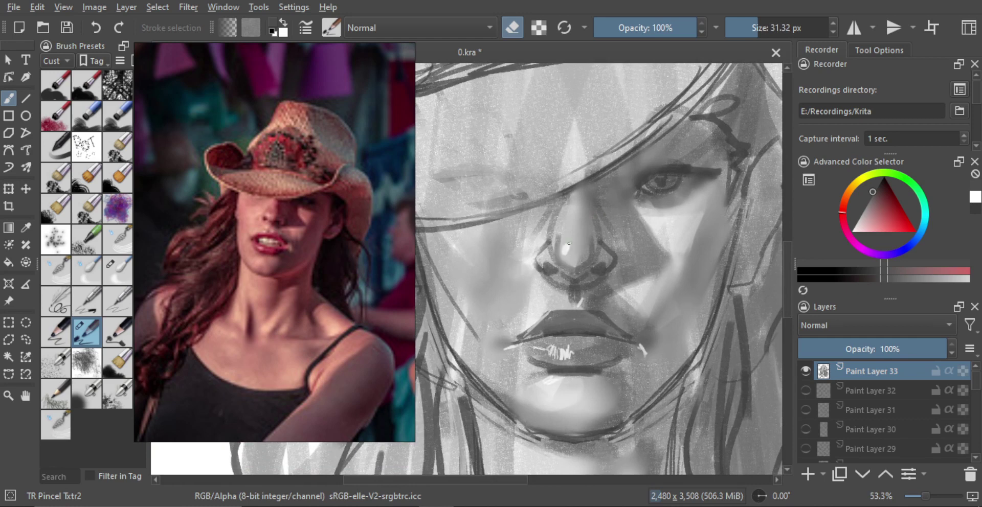
# Step: Turn off erasing and darken the shading around the visible eye with the dark grey brush at about 30.7 px
pyautogui.scroll(-5, 587, 267)
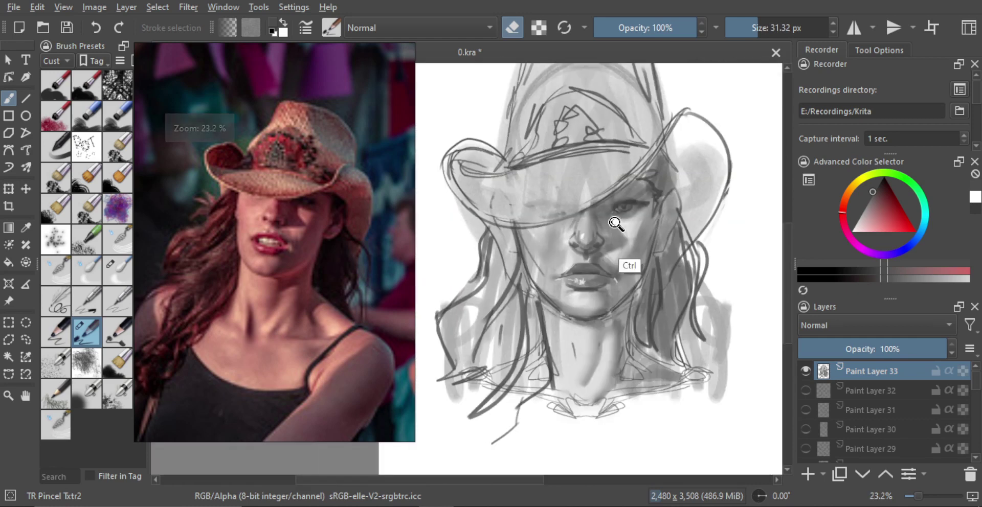
pyautogui.scroll(3, 604, 266)
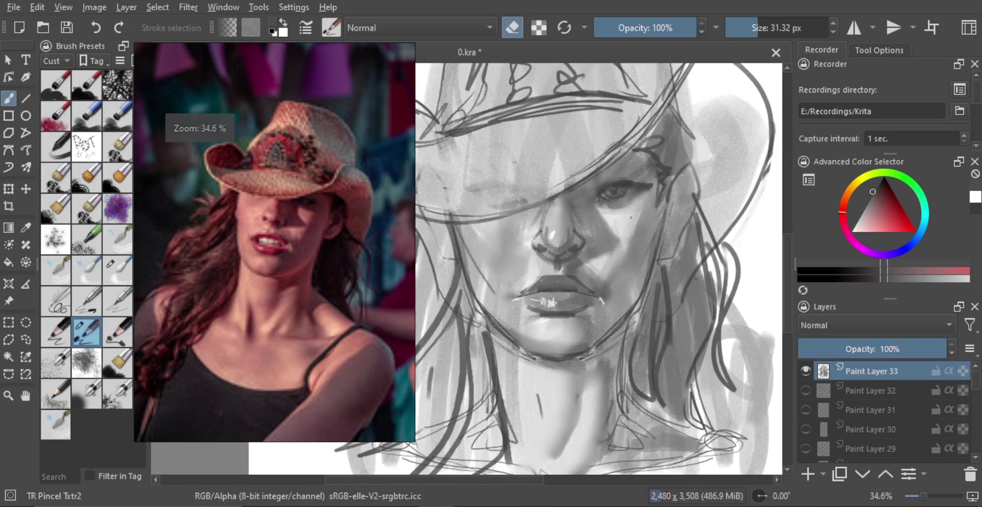
pyautogui.scroll(1, 603, 220)
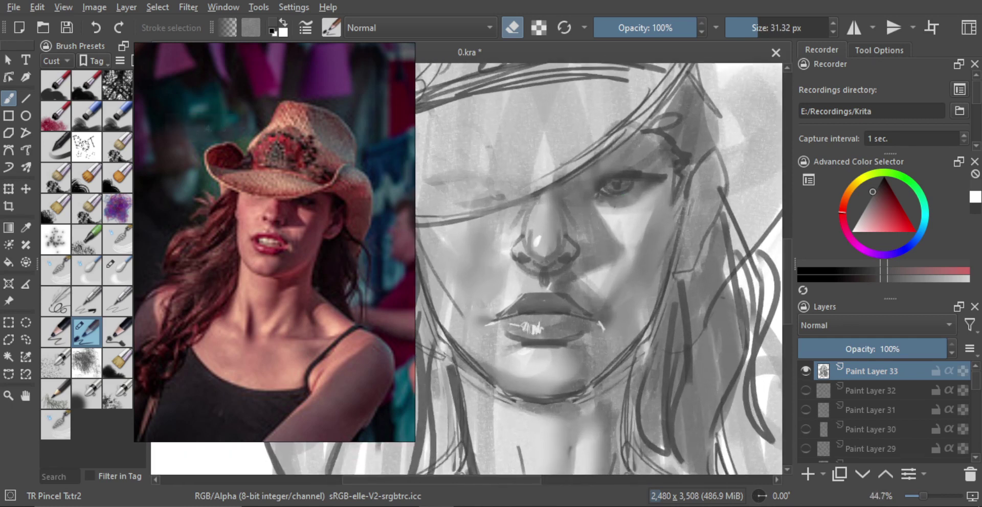
pyautogui.press('e')
pyautogui.moveTo(593, 195)
pyautogui.mouseDown()
pyautogui.moveTo(613, 196)
pyautogui.moveTo(610, 172)
pyautogui.moveTo(613, 190)
pyautogui.moveTo(594, 195)
pyautogui.mouseUp()
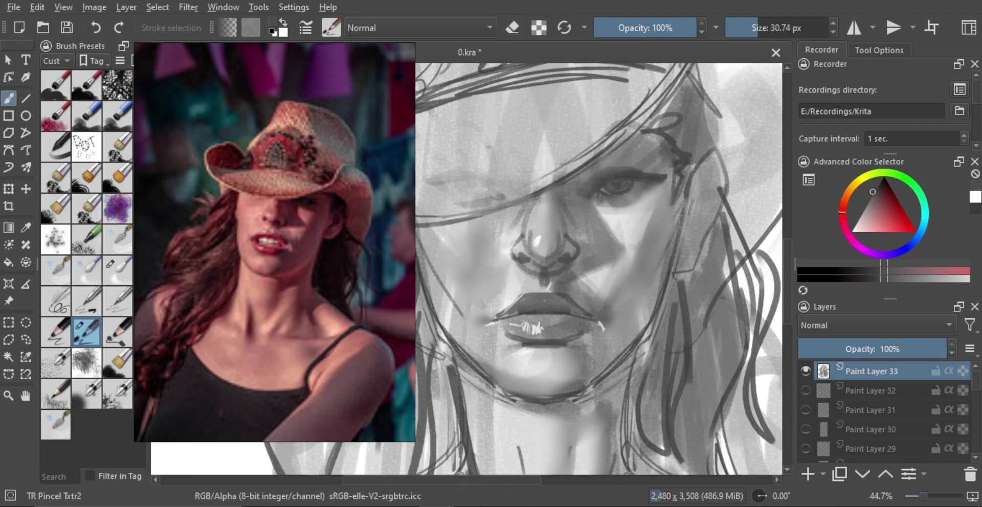
pyautogui.moveTo(644, 187)
pyautogui.mouseDown()
pyautogui.moveTo(607, 281)
pyautogui.moveTo(609, 268)
pyautogui.moveTo(612, 292)
pyautogui.mouseUp()
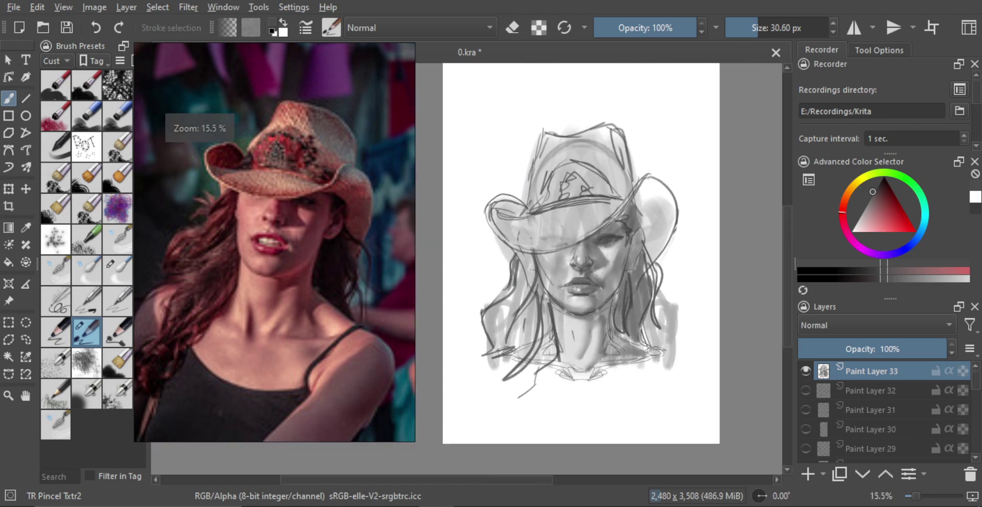